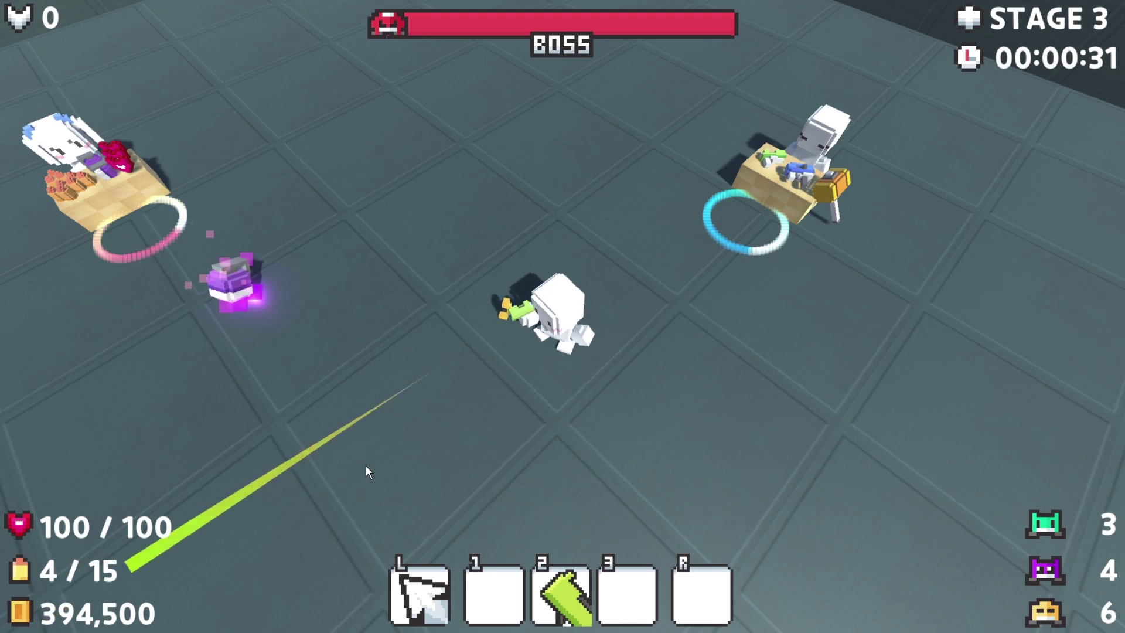
# - Fire a shot and throw a grenade up and to the right in the Stage 3 boss fight
pyautogui.click(365, 466)
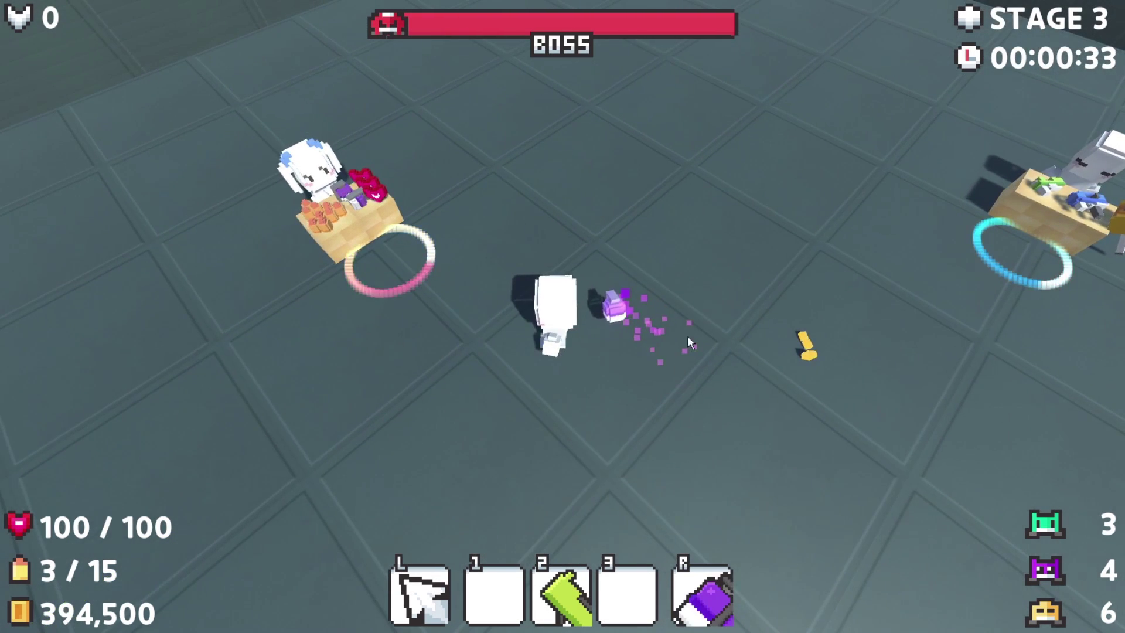
pyautogui.rightClick(691, 351)
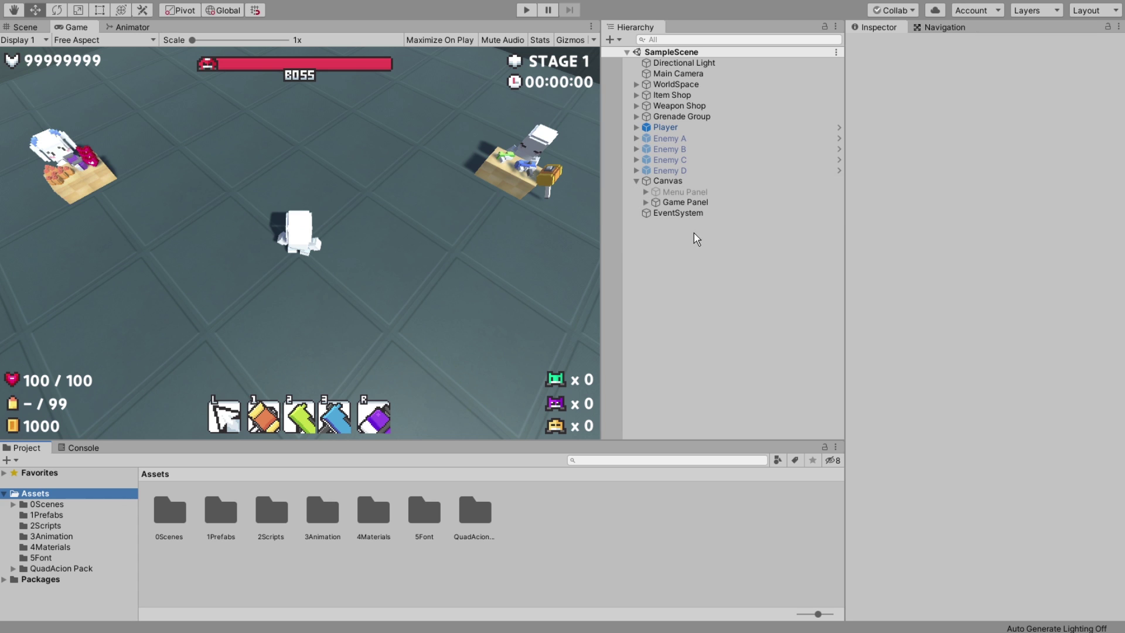
# - Rename Main Camera to Game Camera in the Inspector
pyautogui.click(680, 74)
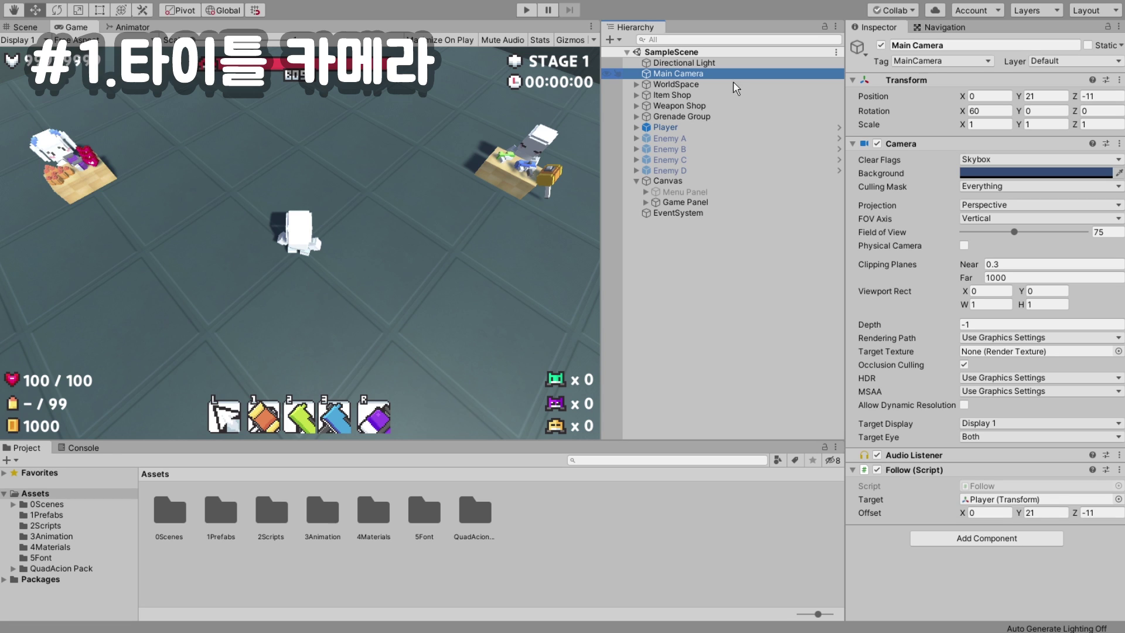
pyautogui.click(909, 49)
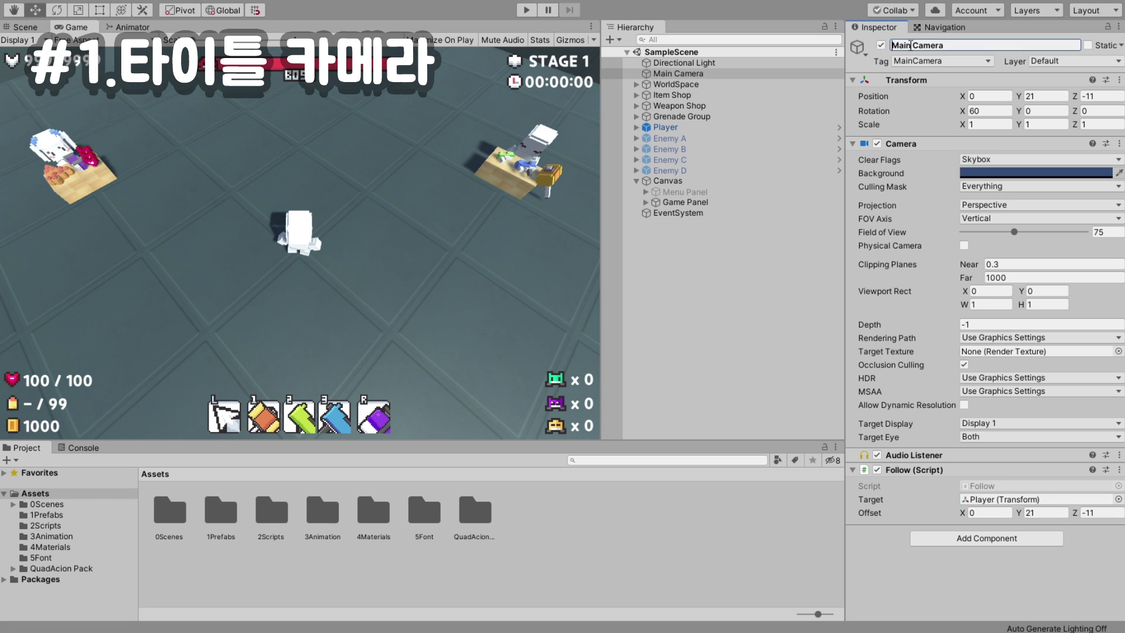
pyautogui.moveTo(909, 46); pyautogui.dragTo(891, 45)
pyautogui.write('Game')
pyautogui.press('Return')
# - Duplicate Game Camera, place the copy below Directional Light, and name it Menu Camera
pyautogui.click(676, 74)
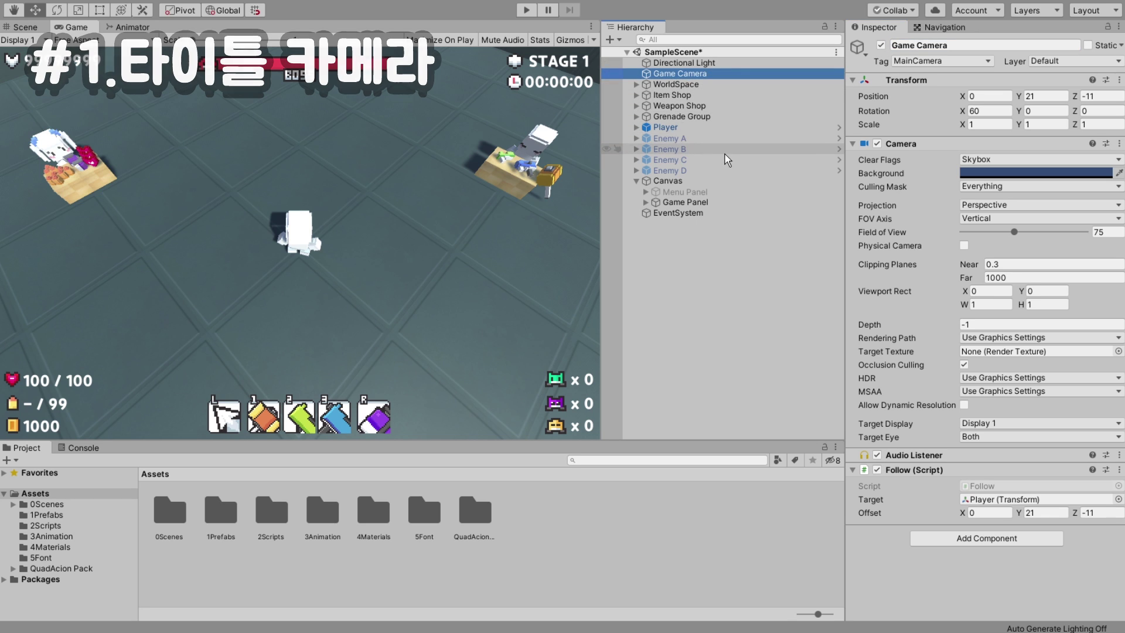
pyautogui.hotkey('ctrl', 'd')
pyautogui.moveTo(687, 224); pyautogui.dragTo(714, 70)
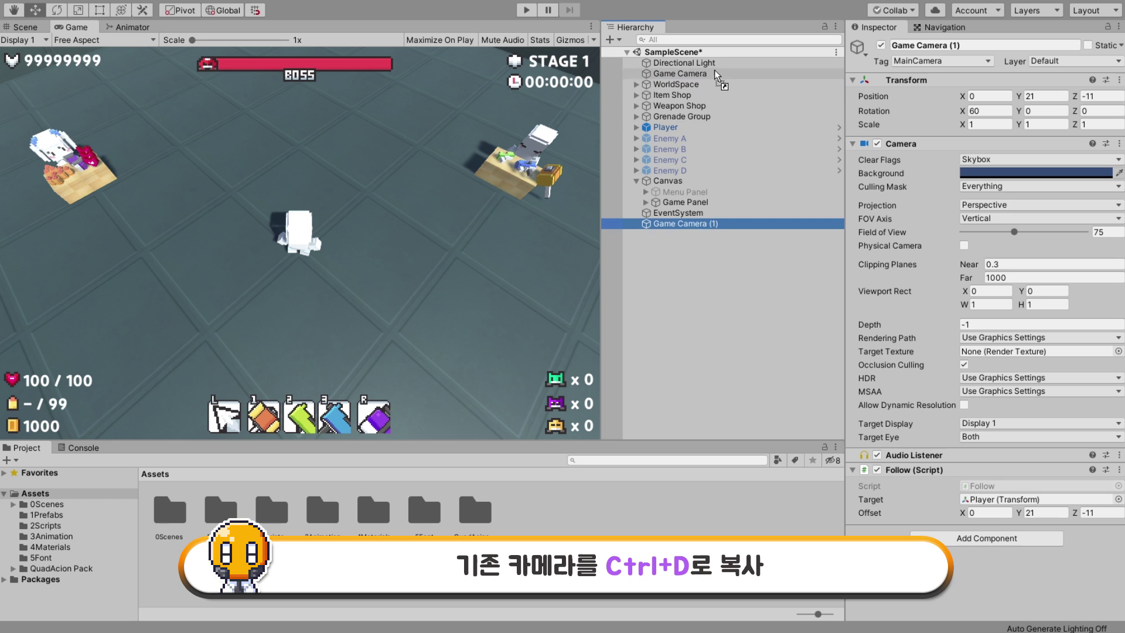
pyautogui.moveTo(916, 45); pyautogui.dragTo(894, 45)
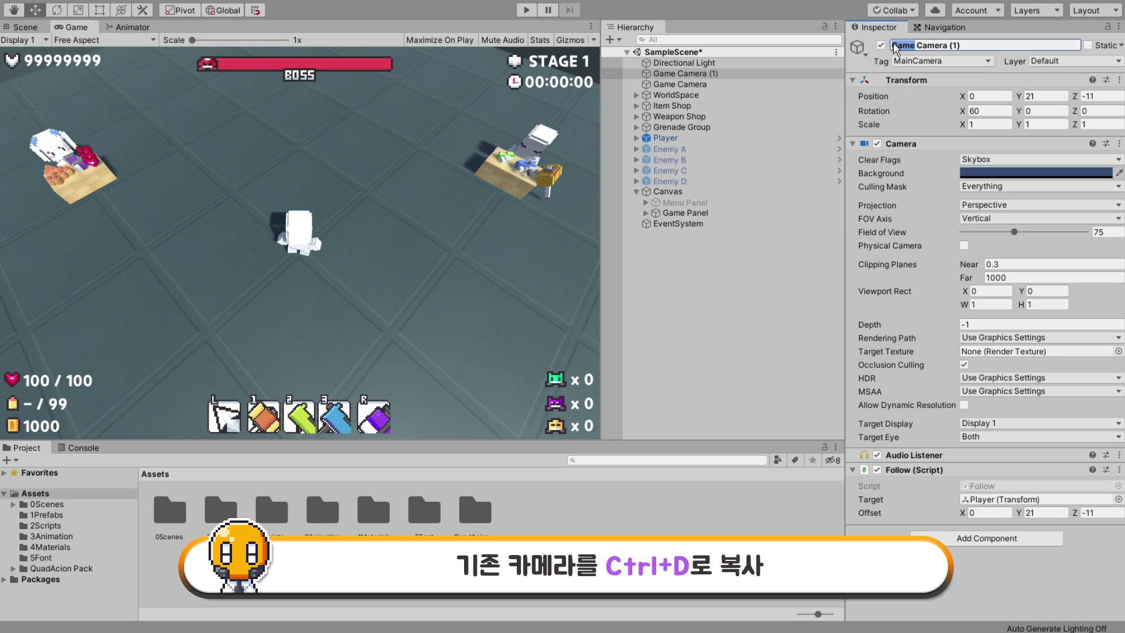
pyautogui.write('Menu')
pyautogui.press('BackSpace')
pyautogui.press('Return')
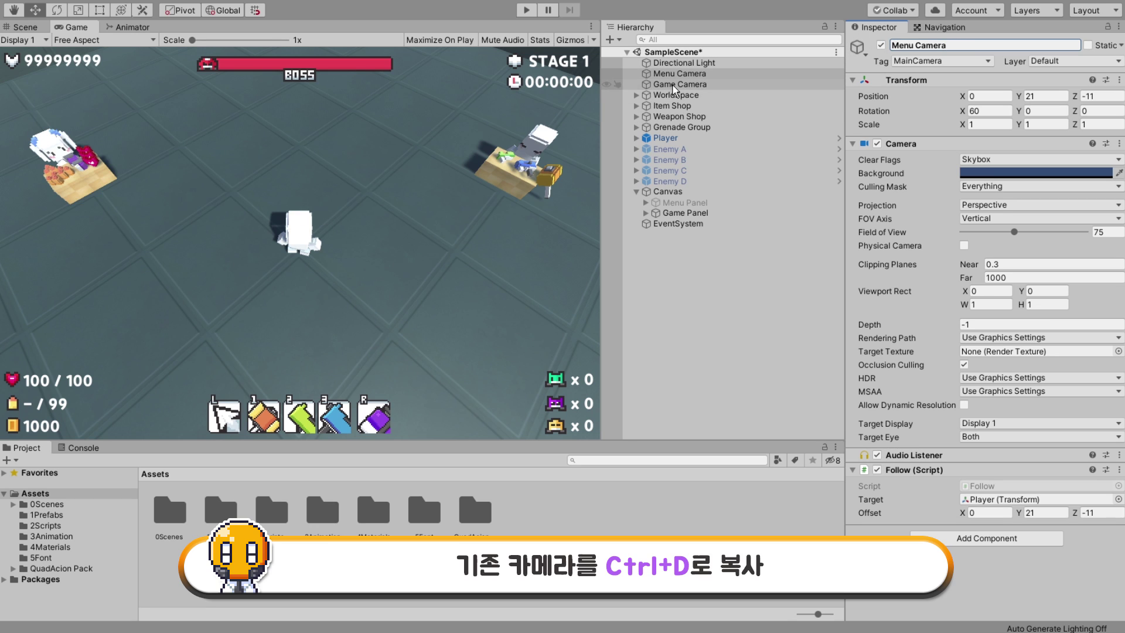
# - Deactivate Game Camera, test-toggling Menu Camera off and back on
pyautogui.click(79, 32)
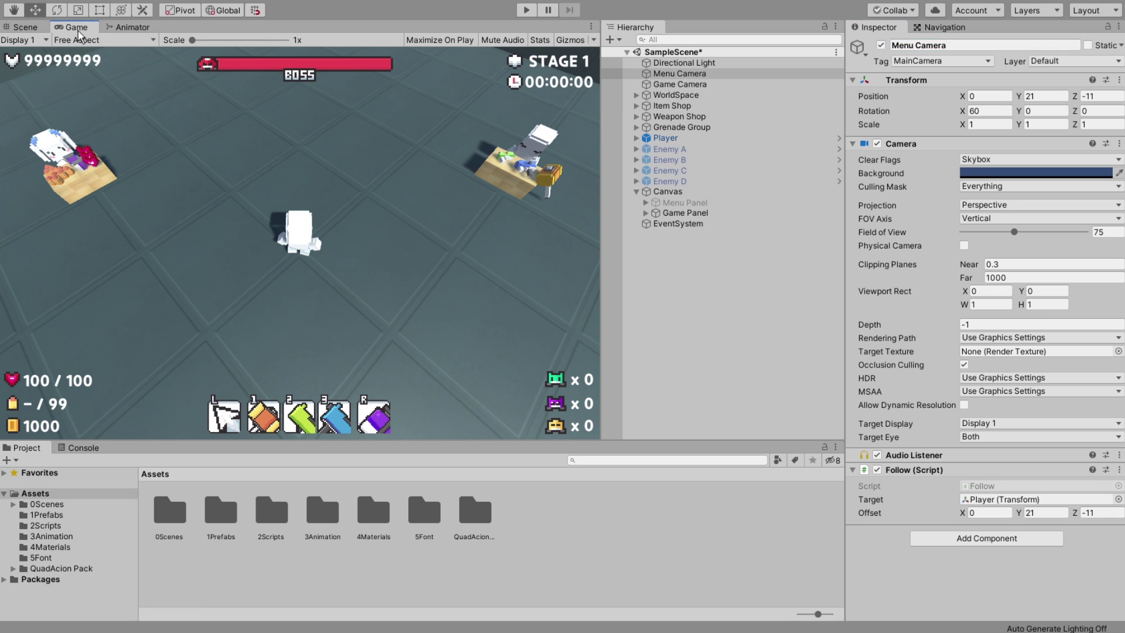
pyautogui.click(690, 85)
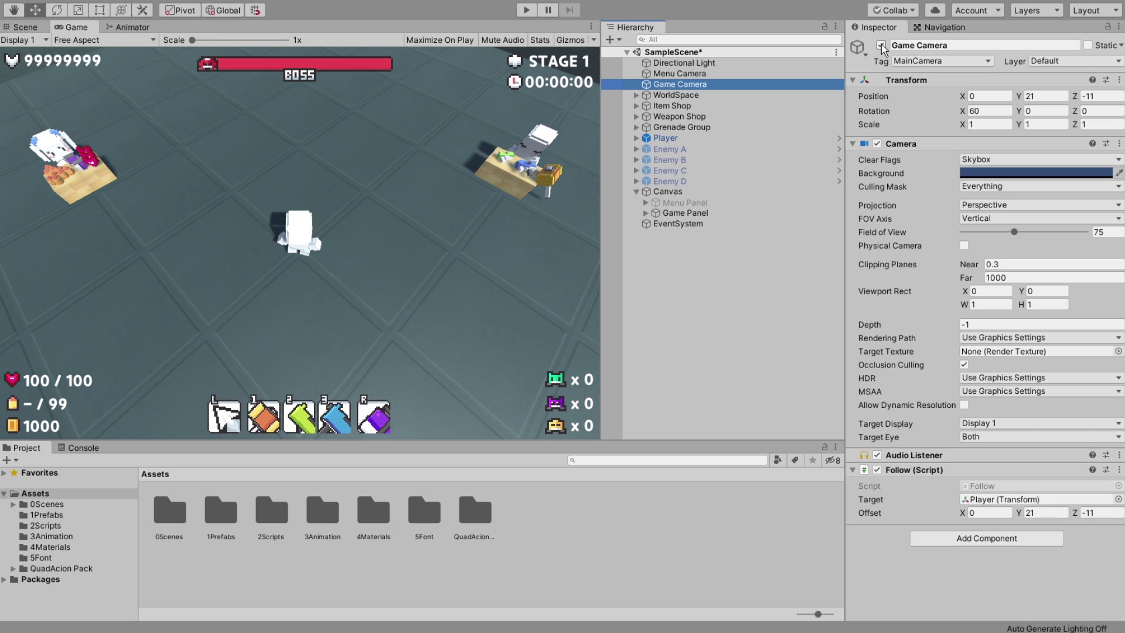
pyautogui.click(881, 45)
pyautogui.click(706, 75)
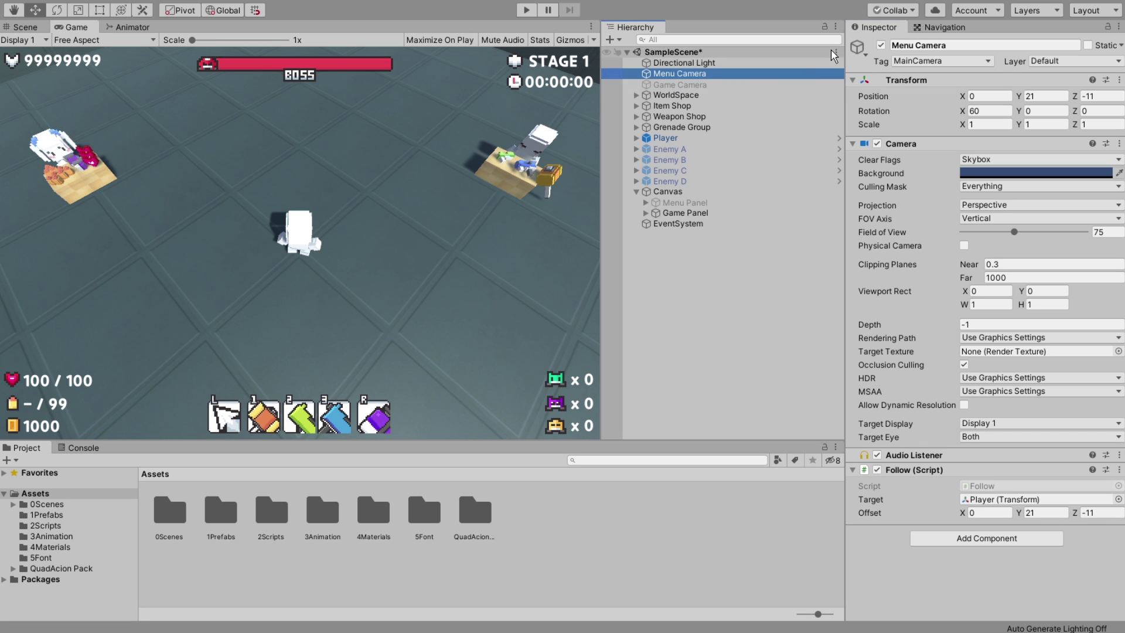
pyautogui.click(881, 45)
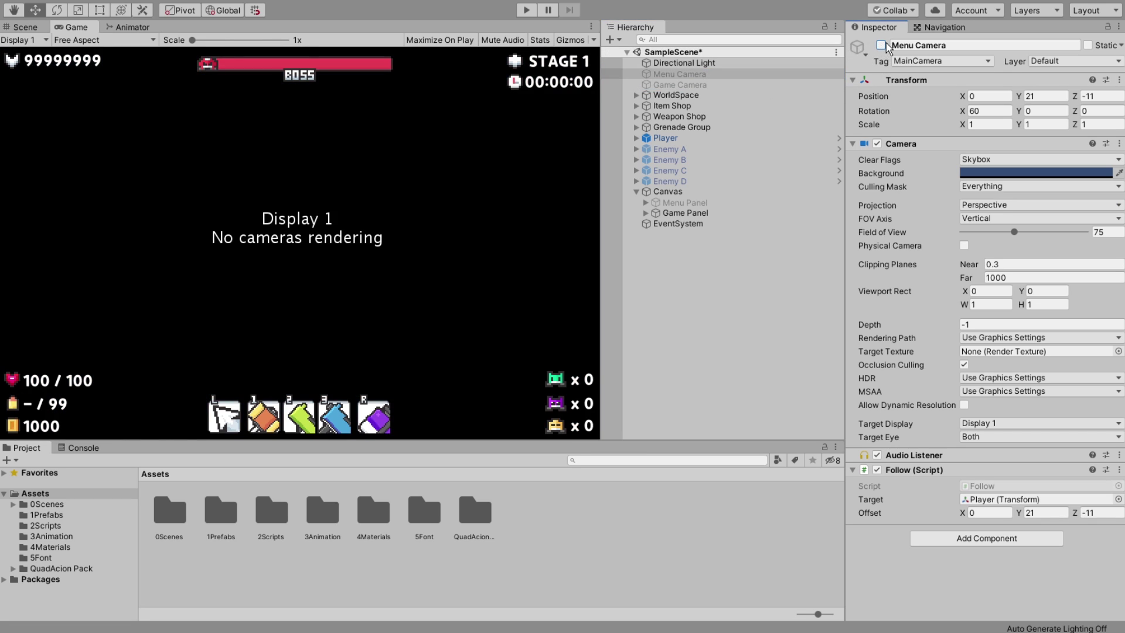
pyautogui.click(882, 46)
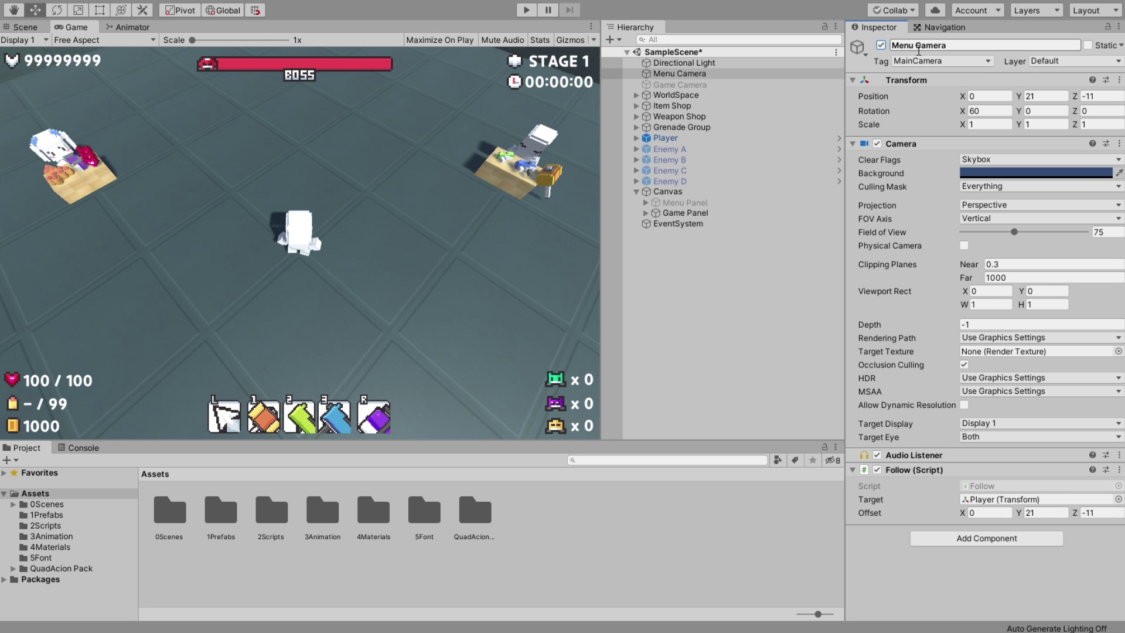
# - Activate Menu Panel and deactivate Game Panel and Player to show the title menu
pyautogui.click(692, 202)
pyautogui.click(880, 45)
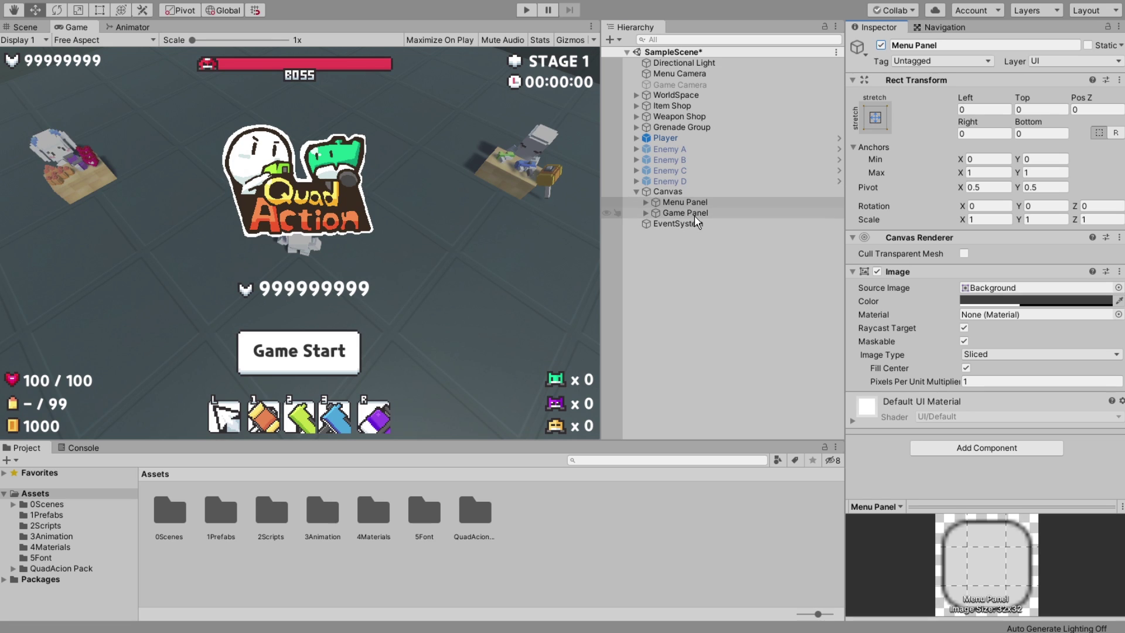
pyautogui.click(685, 212)
pyautogui.click(881, 45)
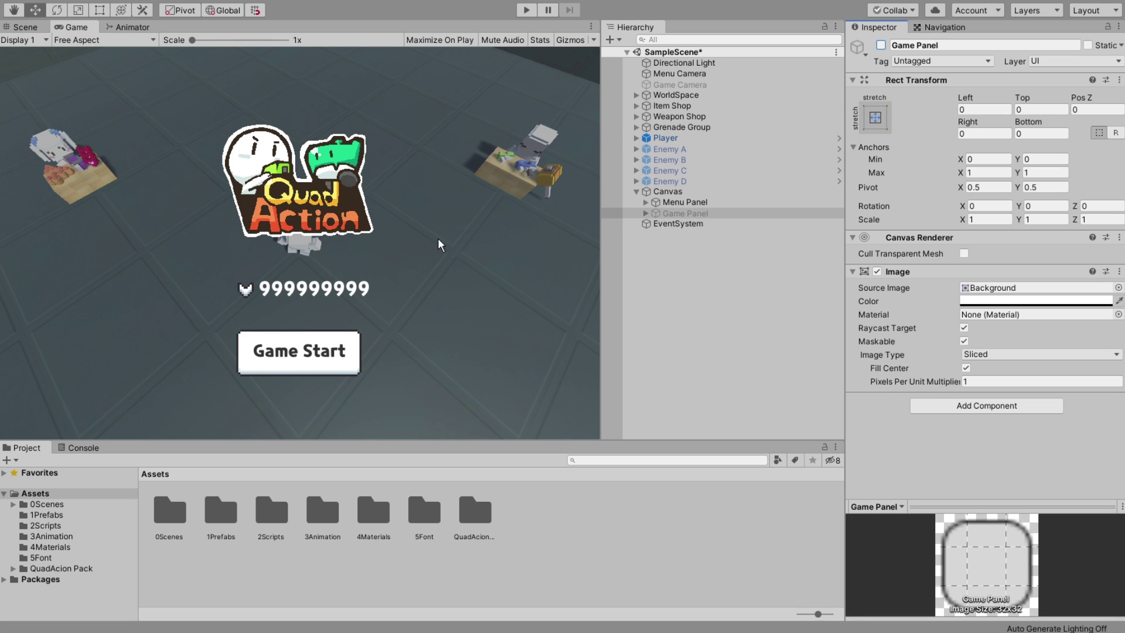
pyautogui.click(665, 137)
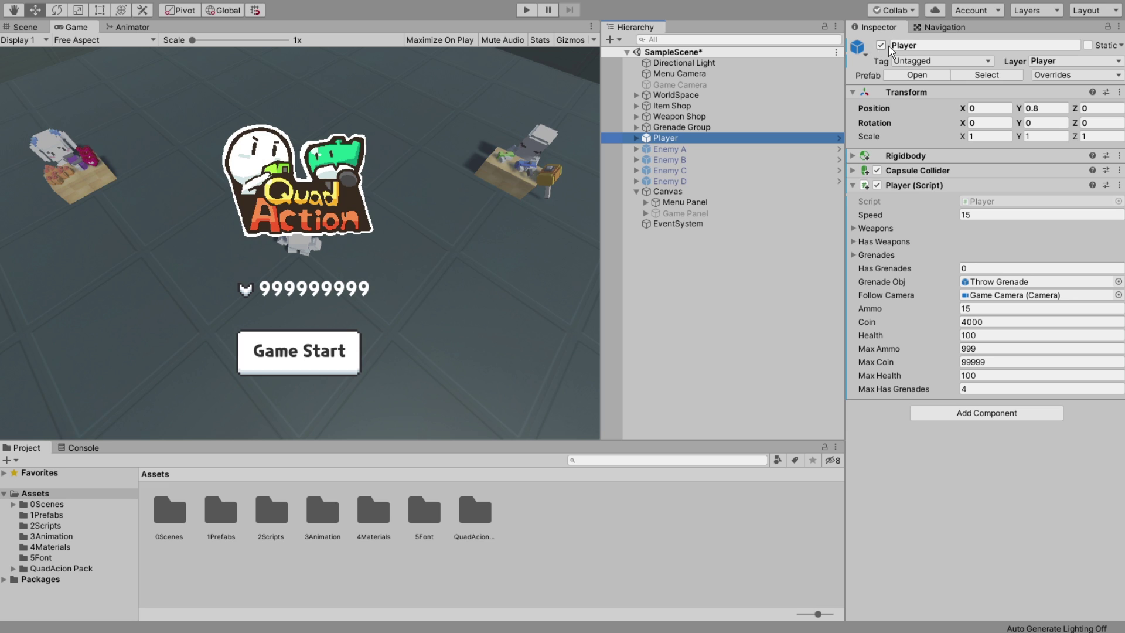
pyautogui.click(880, 45)
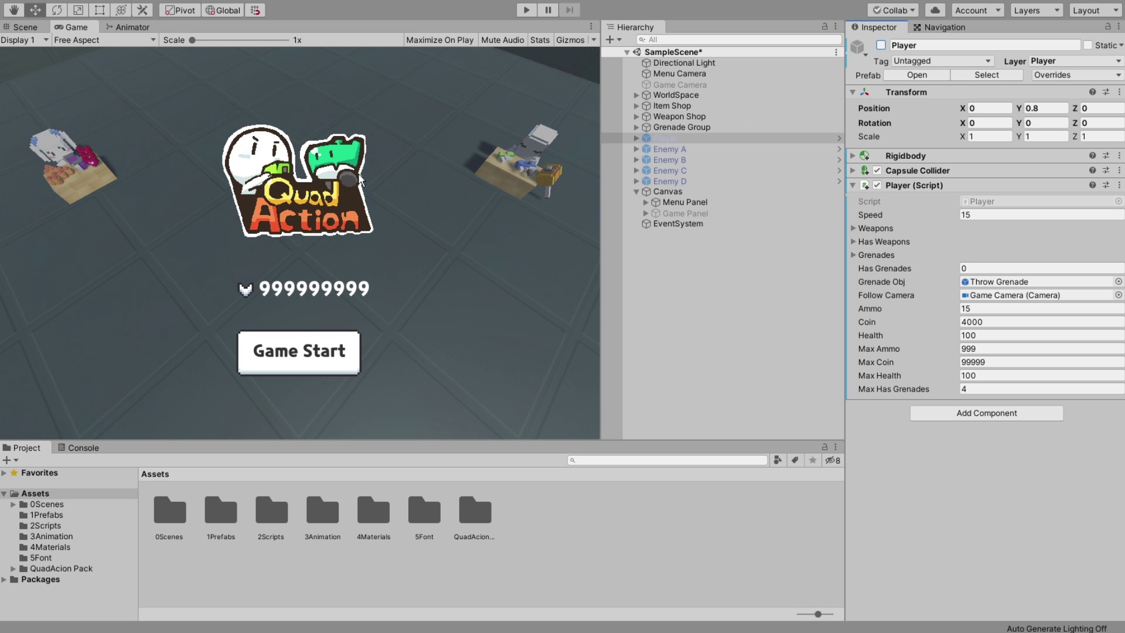
pyautogui.click(686, 74)
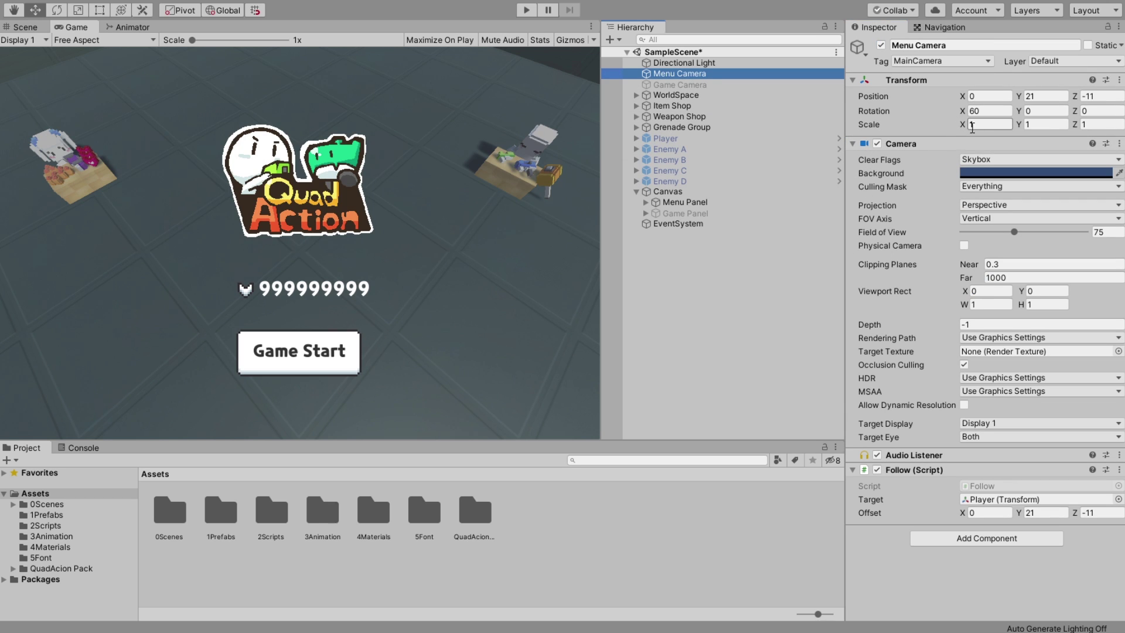
# - Remove Menu Camera's Follow script and raise it to Y 33.49, Z -21.89 above the arena
pyautogui.click(1119, 470)
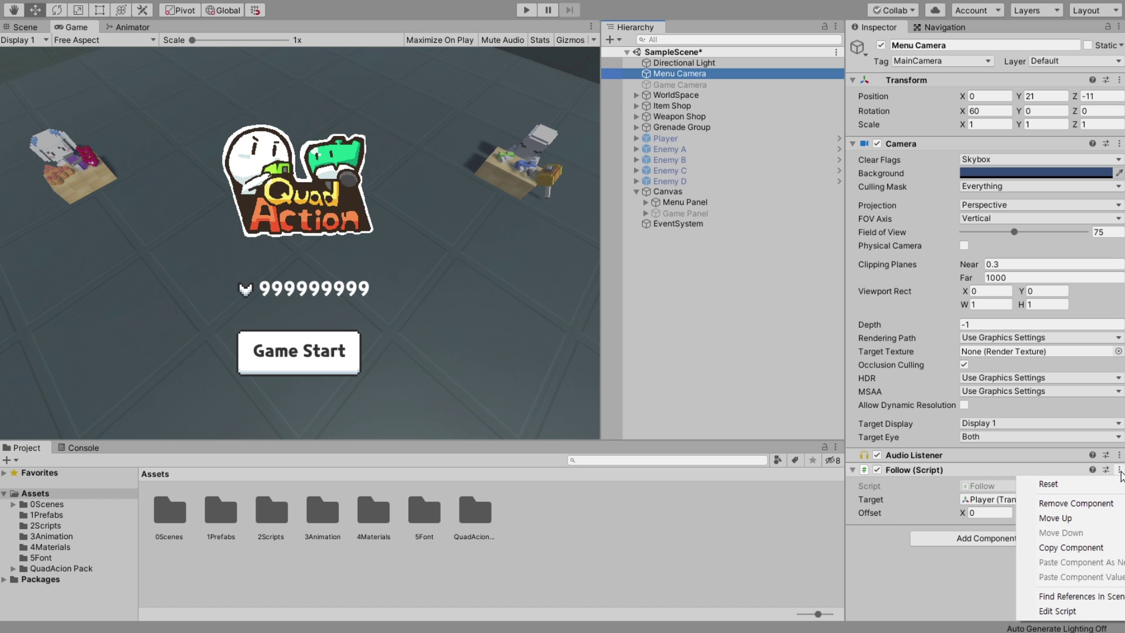
pyautogui.click(1076, 503)
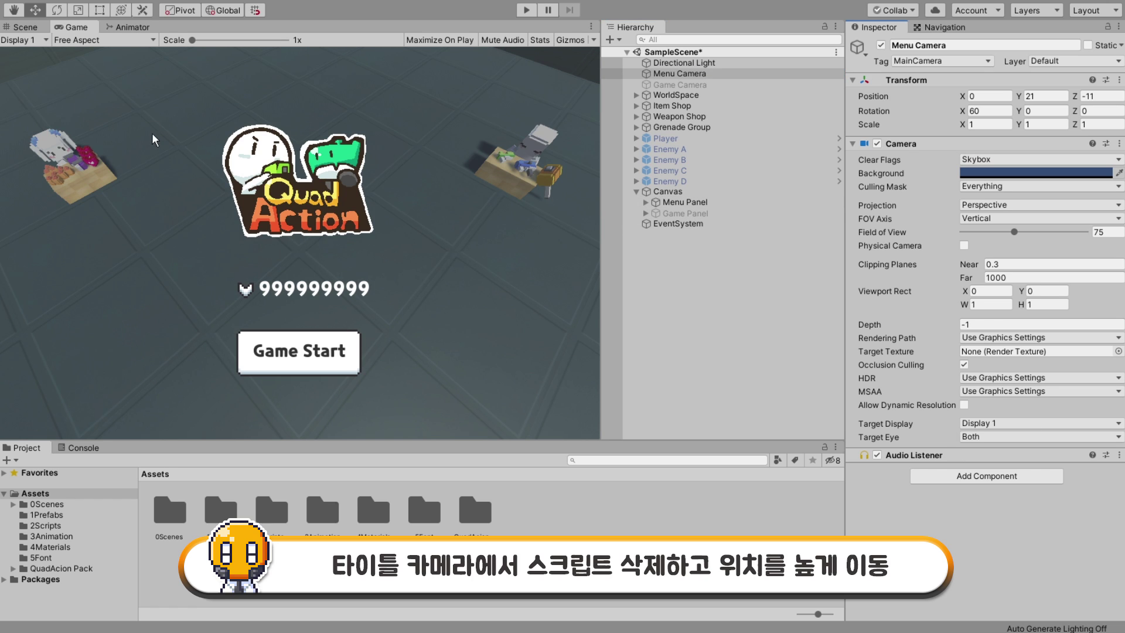
pyautogui.click(24, 27)
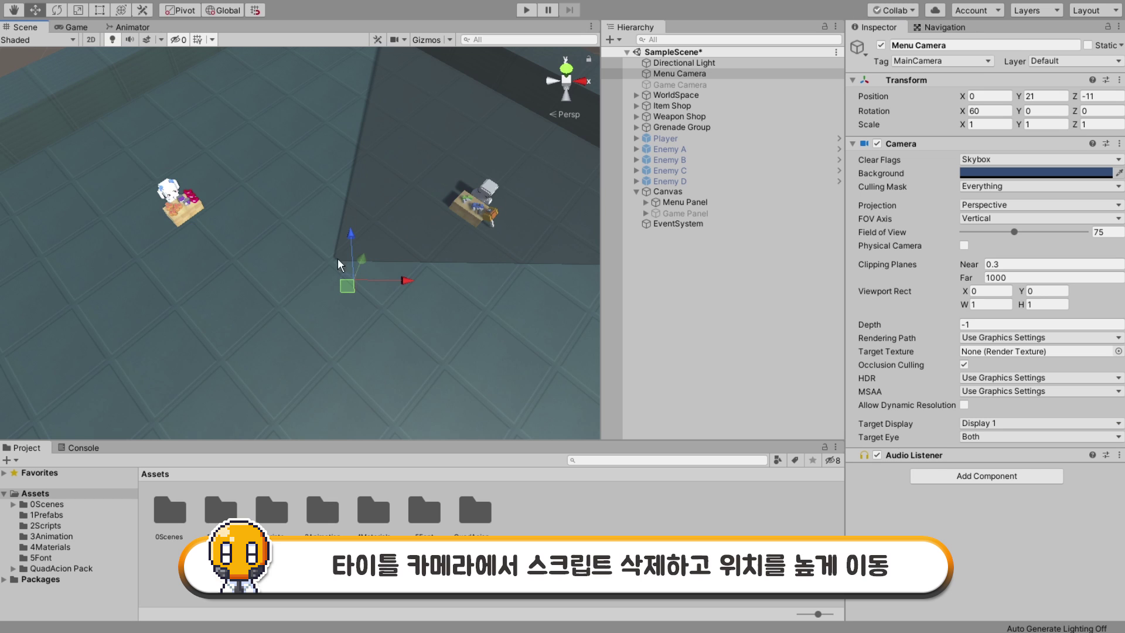
pyautogui.keyDown('alt'); pyautogui.moveTo(225, 367); pyautogui.dragTo(406, 286); pyautogui.keyUp('alt')
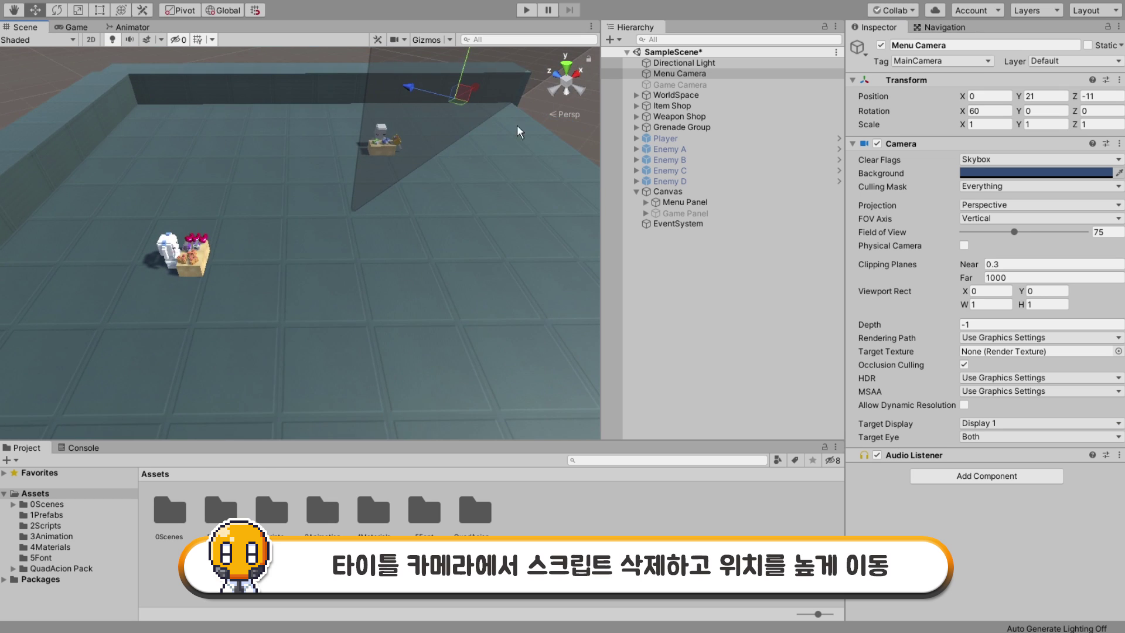
pyautogui.moveTo(310, 220)
pyautogui.keyDown('alt'); pyautogui.mouseDown()
pyautogui.moveTo(271, 342)
pyautogui.moveTo(413, 190)
pyautogui.mouseUp(); pyautogui.keyUp('alt')
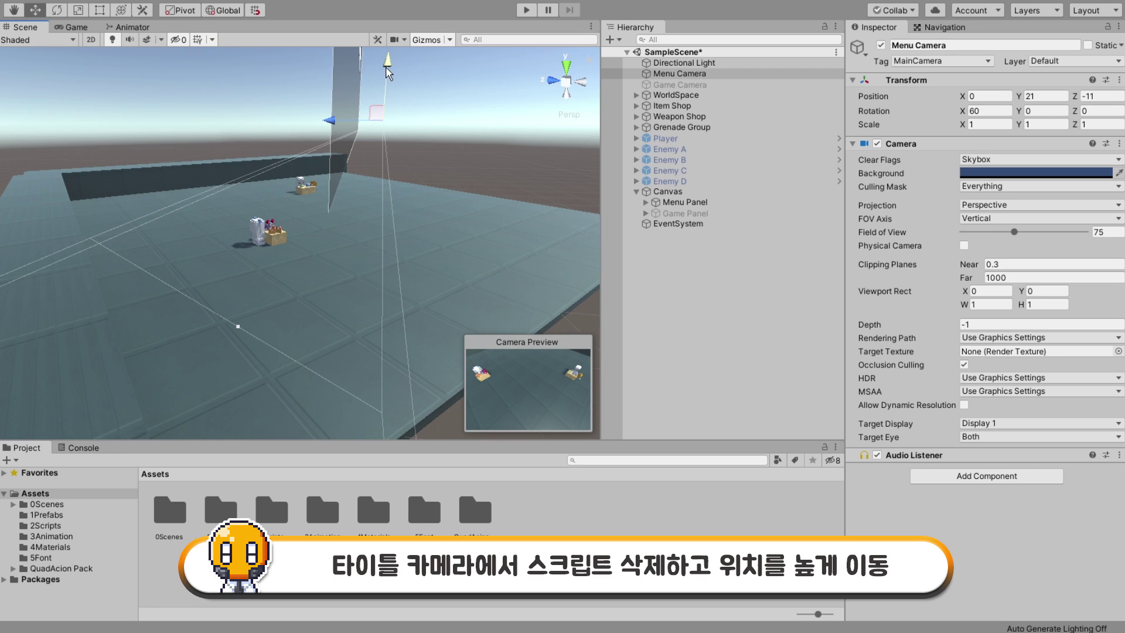
pyautogui.moveTo(406, 154)
pyautogui.keyDown('alt'); pyautogui.mouseDown()
pyautogui.moveTo(422, 131)
pyautogui.moveTo(415, 107)
pyautogui.mouseUp(); pyautogui.keyUp('alt')
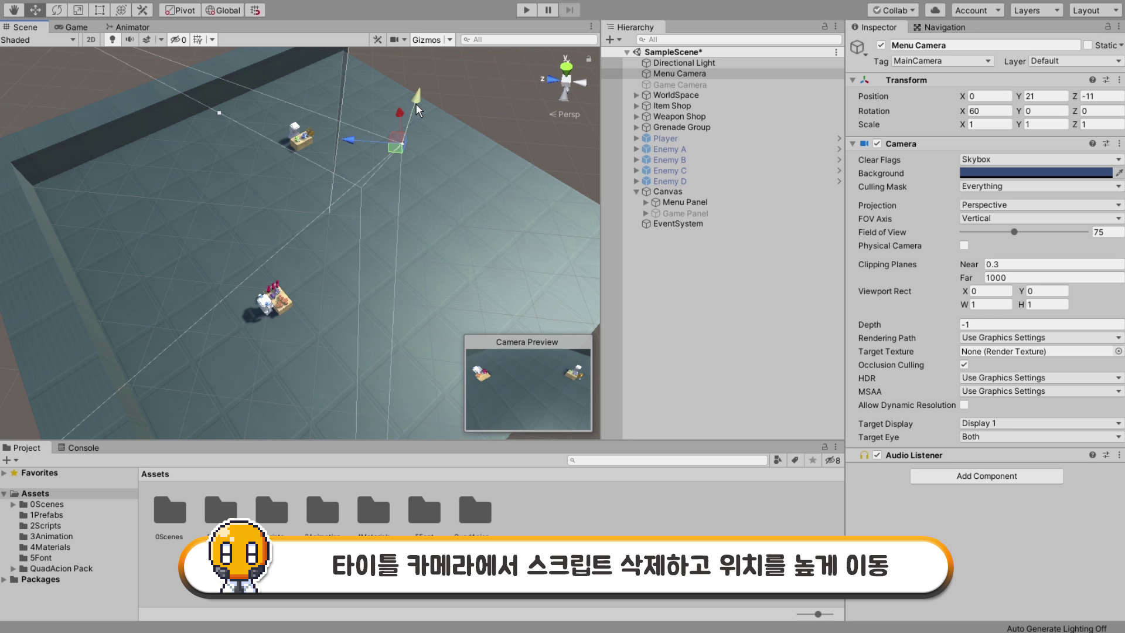
pyautogui.moveTo(416, 104)
pyautogui.mouseDown()
pyautogui.moveTo(416, 41)
pyautogui.moveTo(454, 78)
pyautogui.mouseUp()
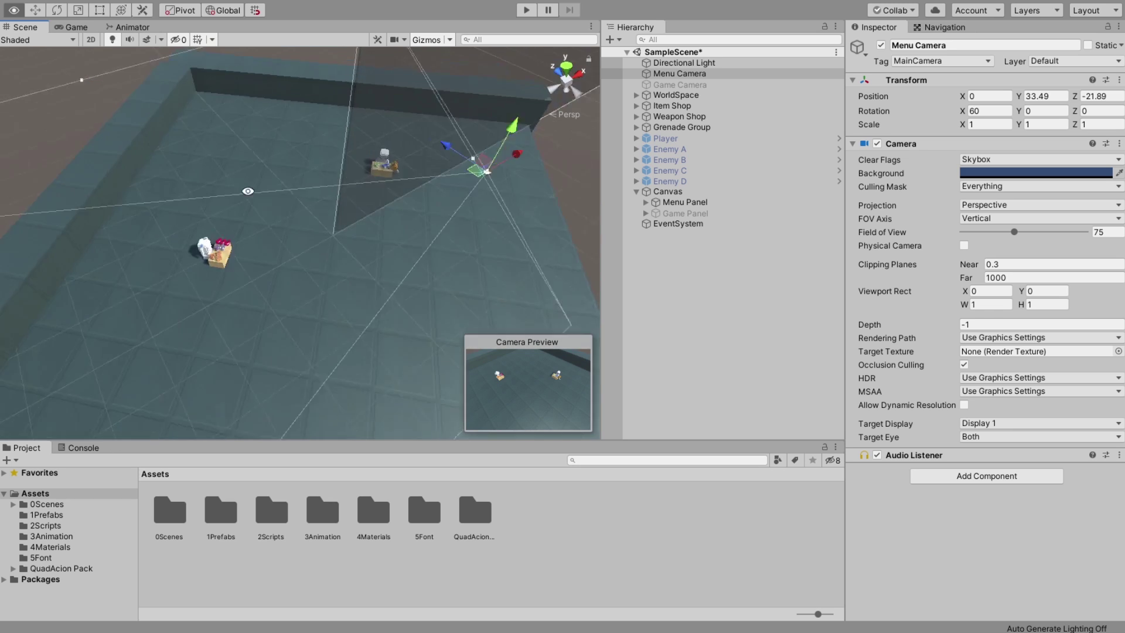
pyautogui.keyDown('alt'); pyautogui.moveTo(200, 110); pyautogui.dragTo(96, 47); pyautogui.keyUp('alt')
pyautogui.click(77, 27)
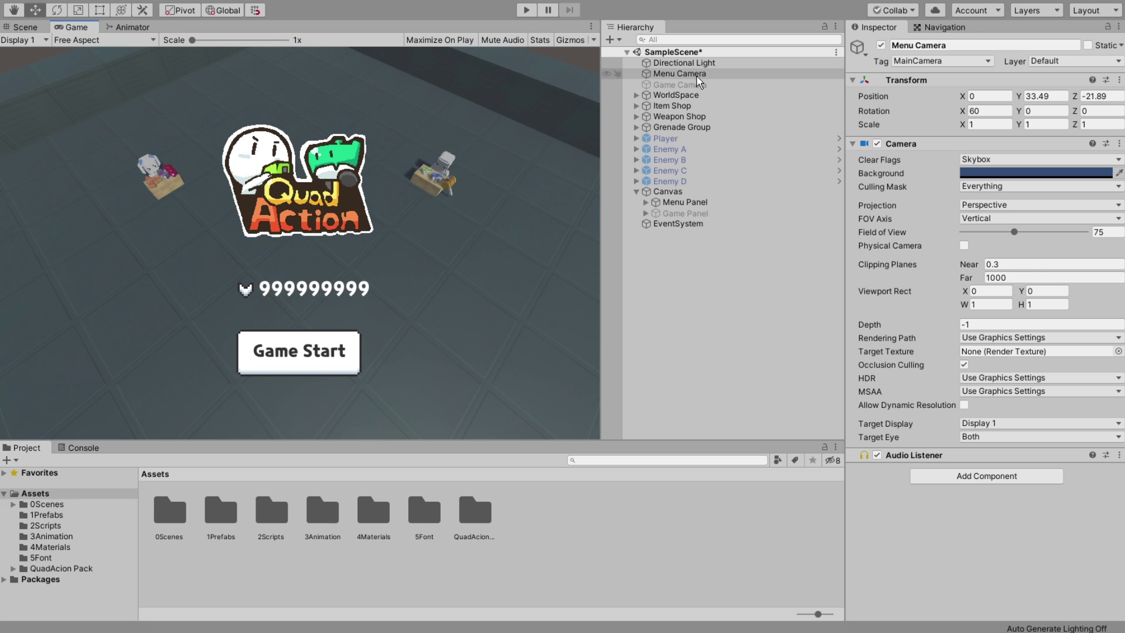
# - Create a Yoyo Rotation animation clip in 3Animation and attach it to Menu Camera
pyautogui.click(56, 536)
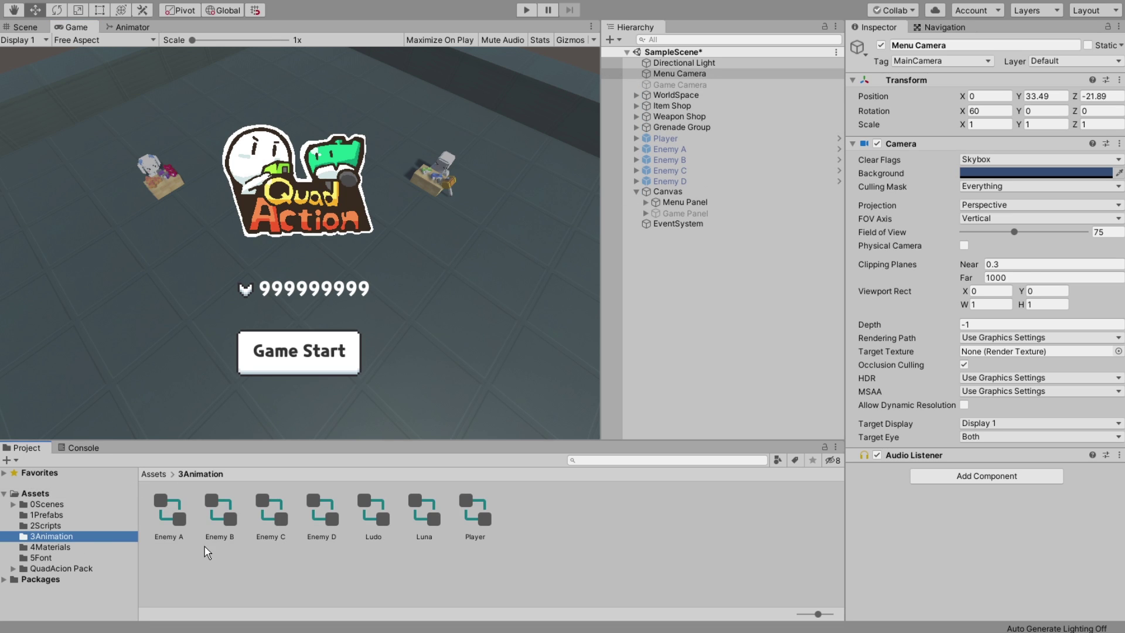
pyautogui.rightClick(546, 525)
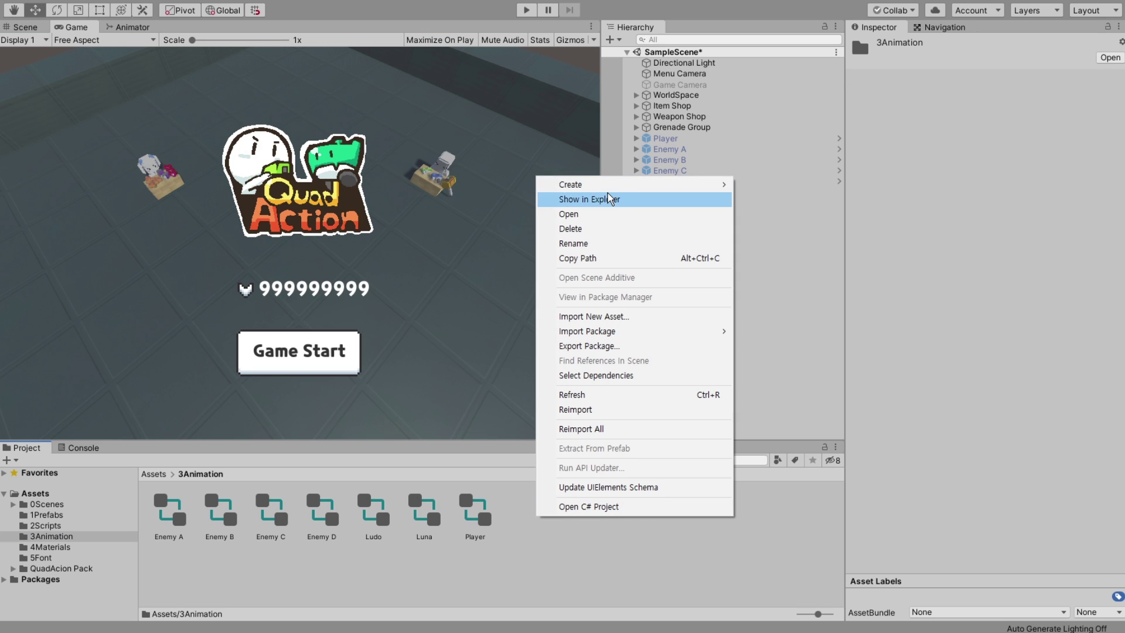
pyautogui.moveTo(611, 188)
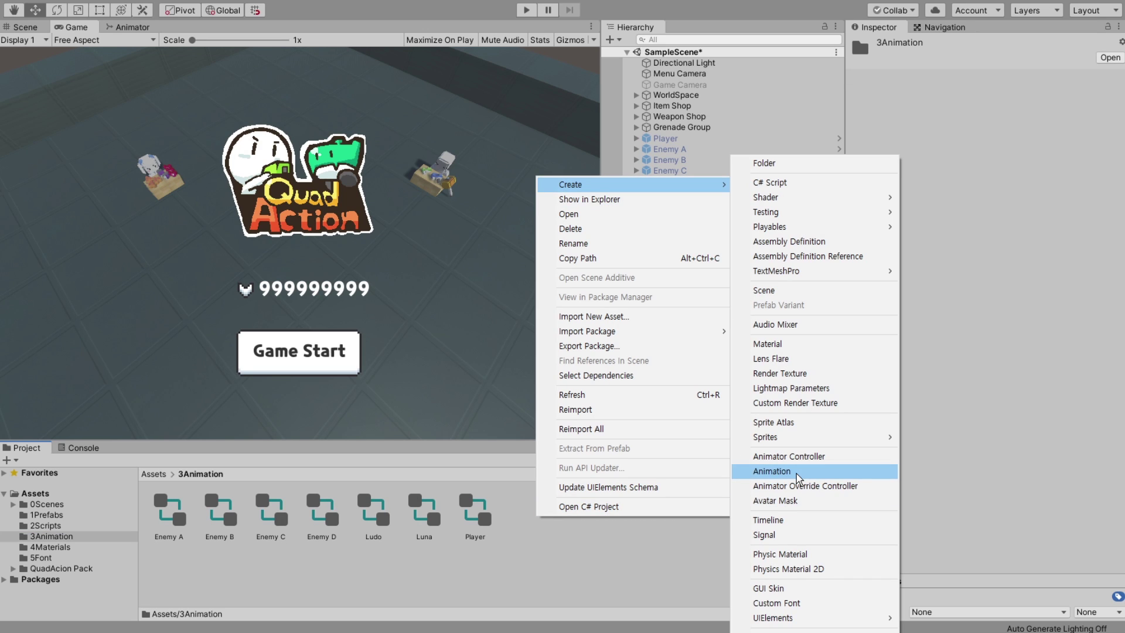
pyautogui.click(772, 471)
pyautogui.write('Y')
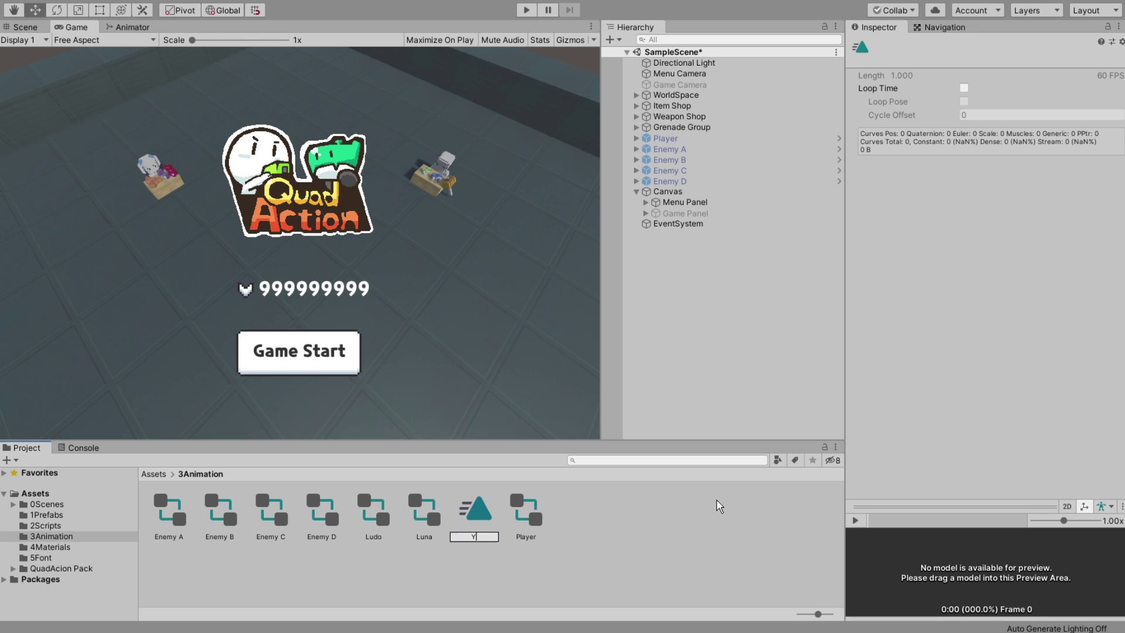
pyautogui.write('oyo R')
pyautogui.write('otation')
pyautogui.press('Return')
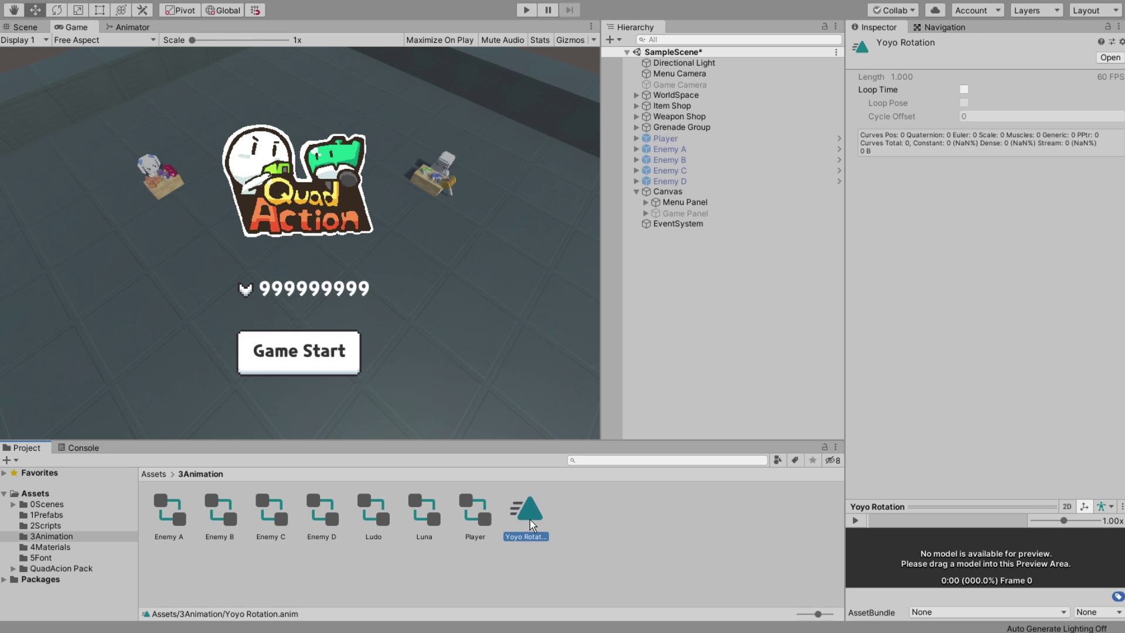
pyautogui.click(721, 75)
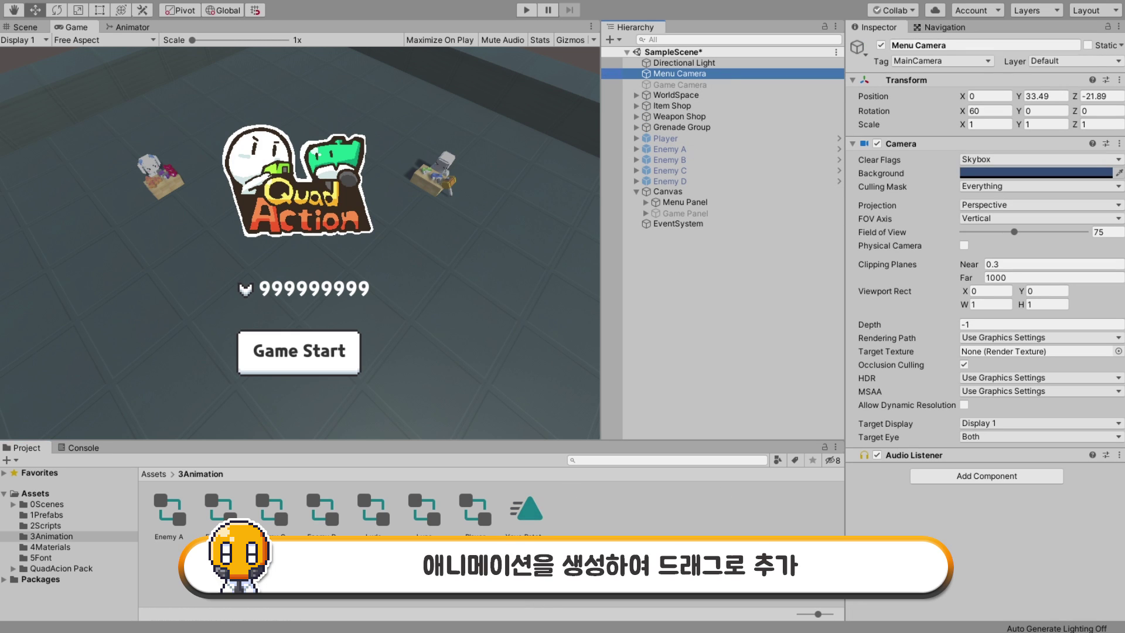
pyautogui.moveTo(525, 508); pyautogui.dragTo(925, 529)
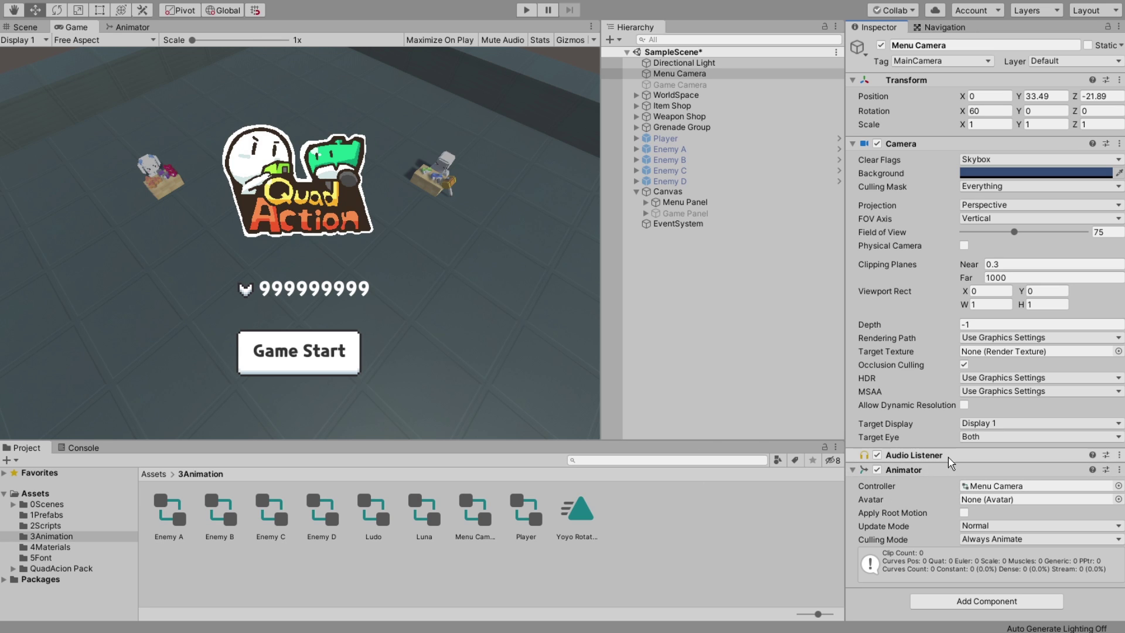
# - Place Yoyo Rotation and Any State beside Entry and set Yoyo Rotation's speed to 0.1
pyautogui.doubleClick(999, 488)
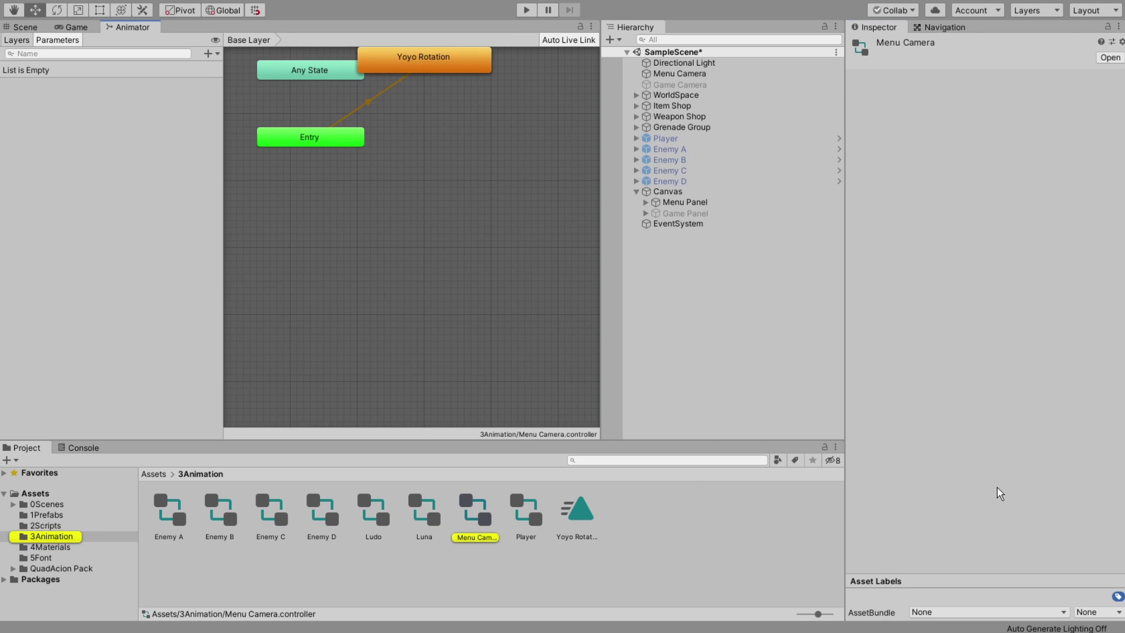
pyautogui.moveTo(407, 161); pyautogui.dragTo(436, 239)
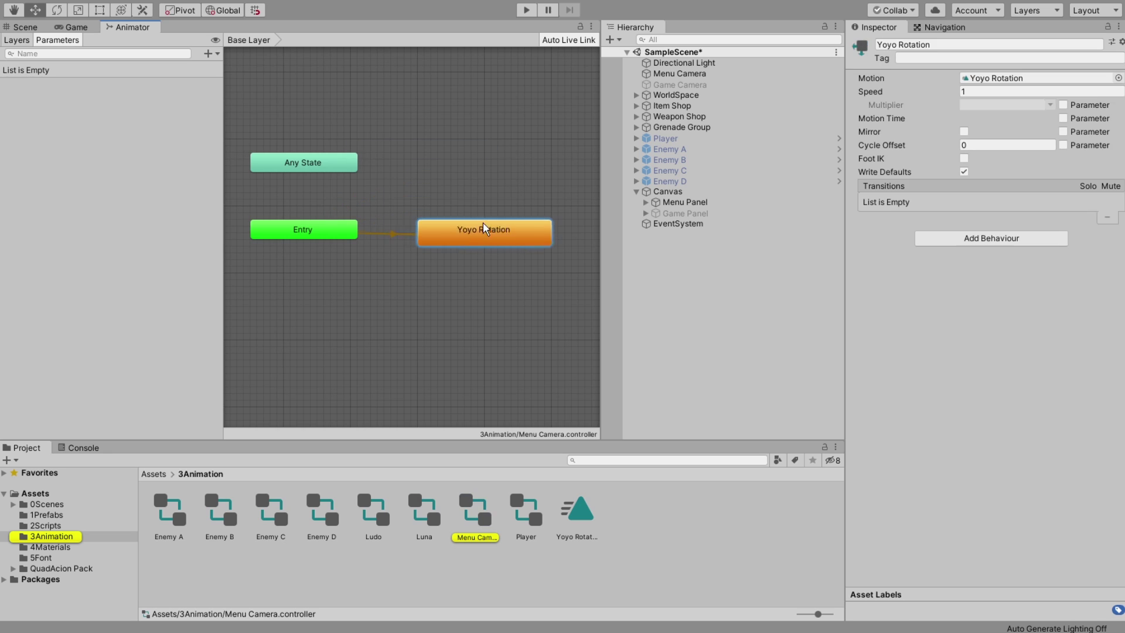
pyautogui.moveTo(313, 170); pyautogui.dragTo(314, 202)
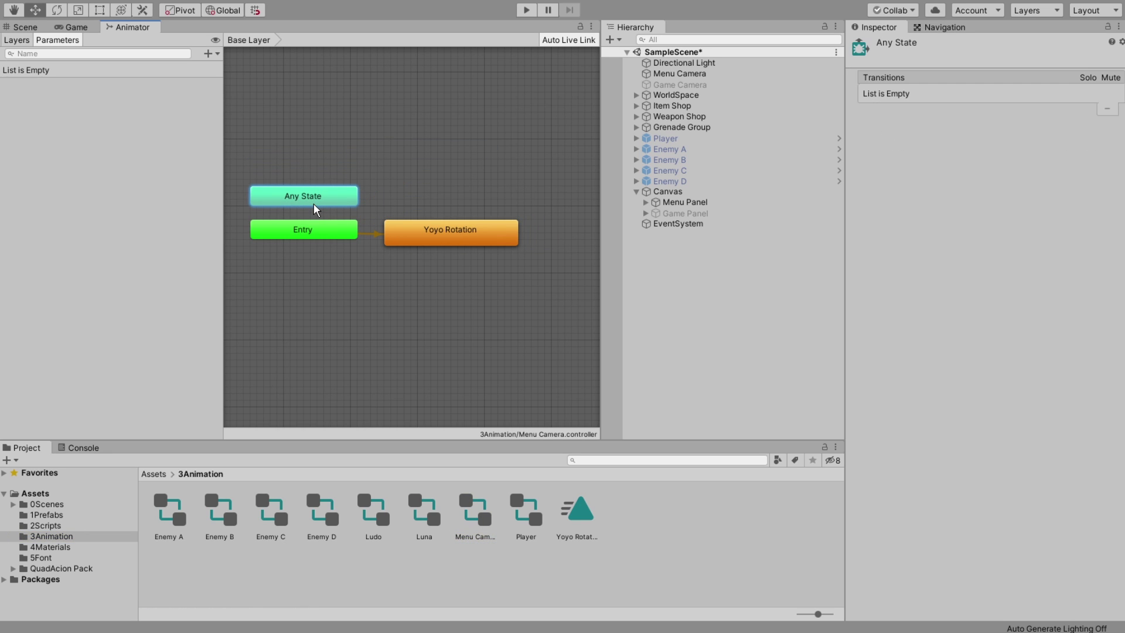
pyautogui.click(424, 241)
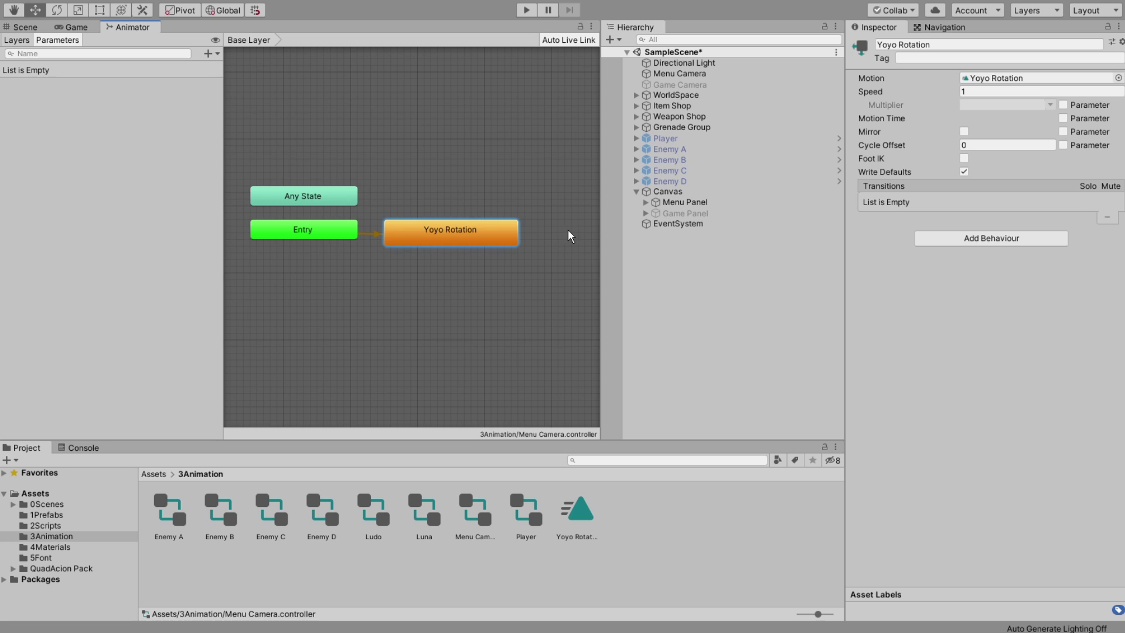
pyautogui.click(977, 92)
pyautogui.write('0.1')
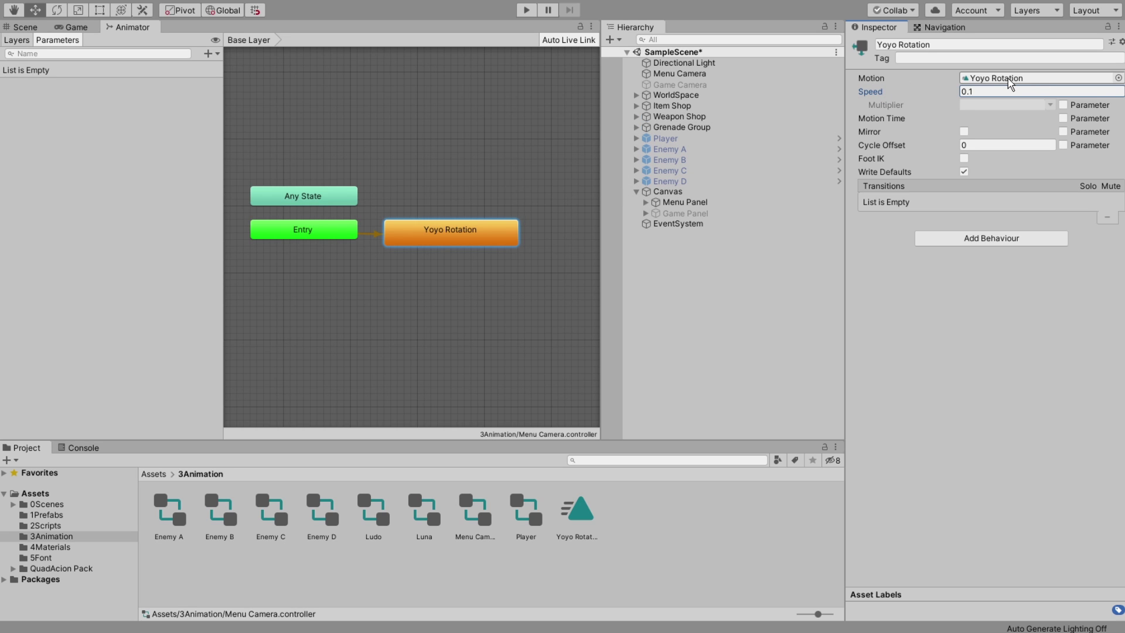
pyautogui.hotkey('ctrl', '6')
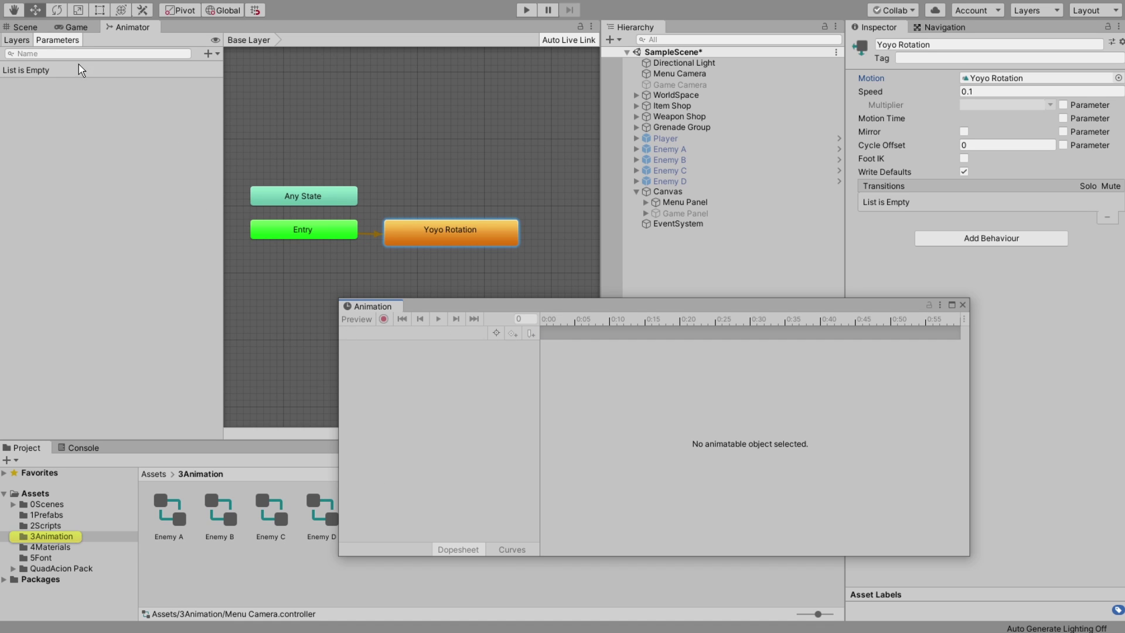
# - Add Transform Rotation to the Yoyo Rotation clip for Menu Camera, with Rotation.y -20 at frame 0
pyautogui.click(24, 27)
pyautogui.click(679, 73)
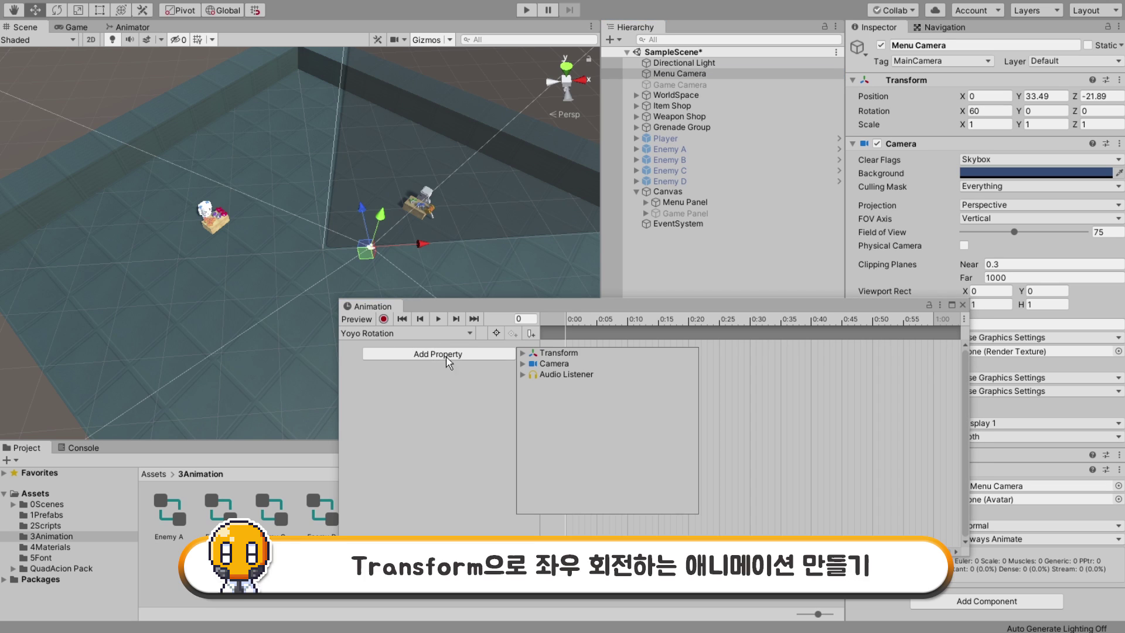
pyautogui.click(523, 353)
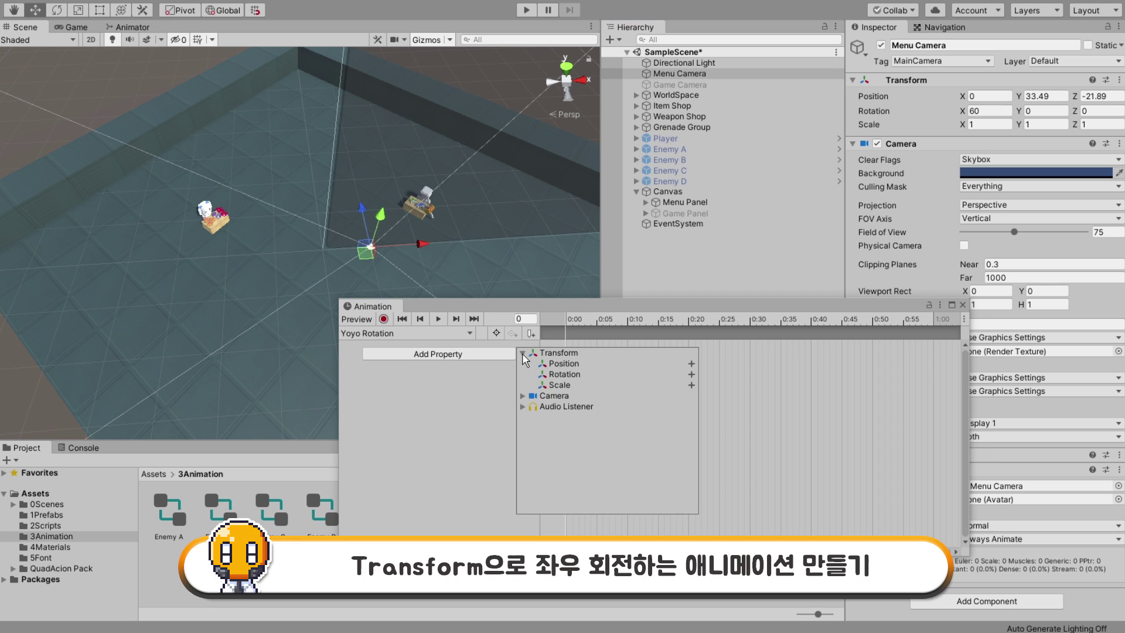
pyautogui.click(691, 375)
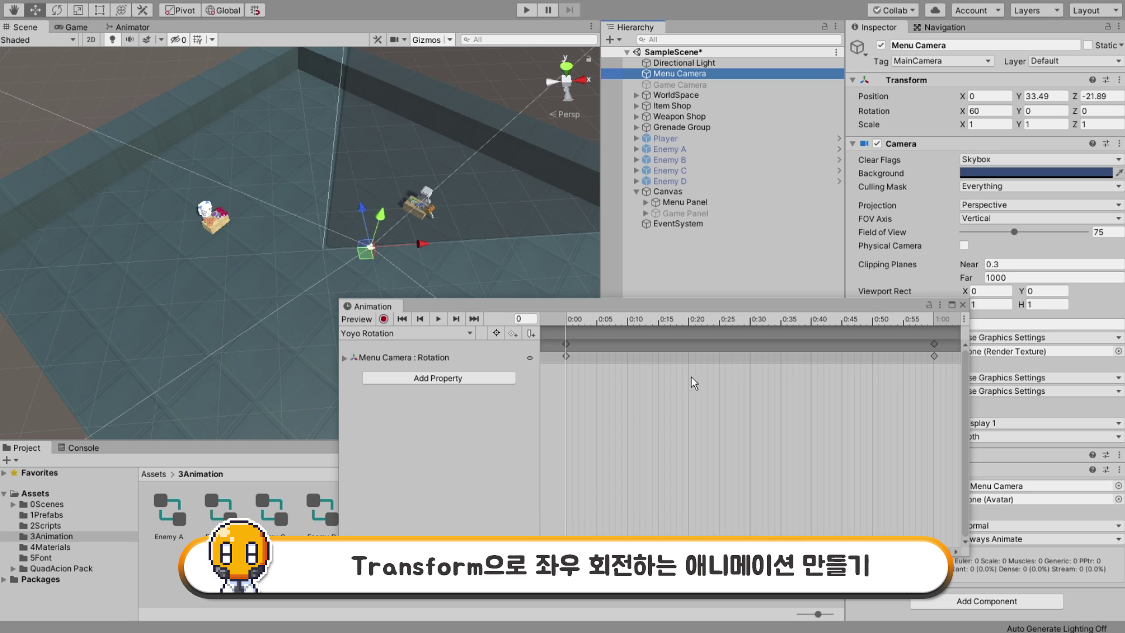
pyautogui.click(344, 357)
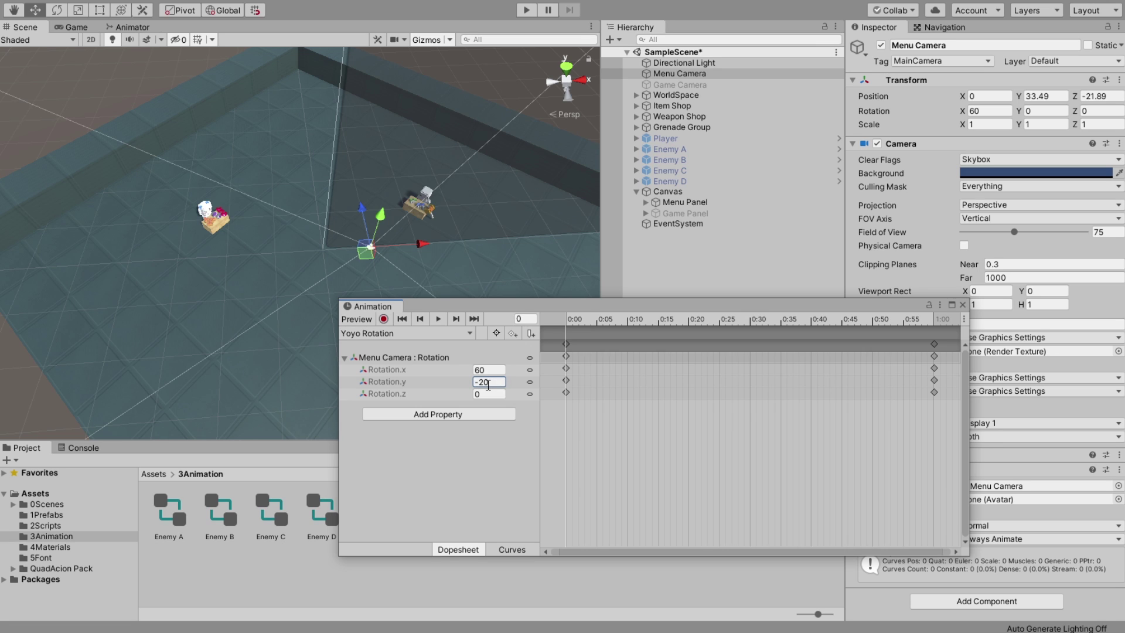
pyautogui.scroll(-5, 679, 440)
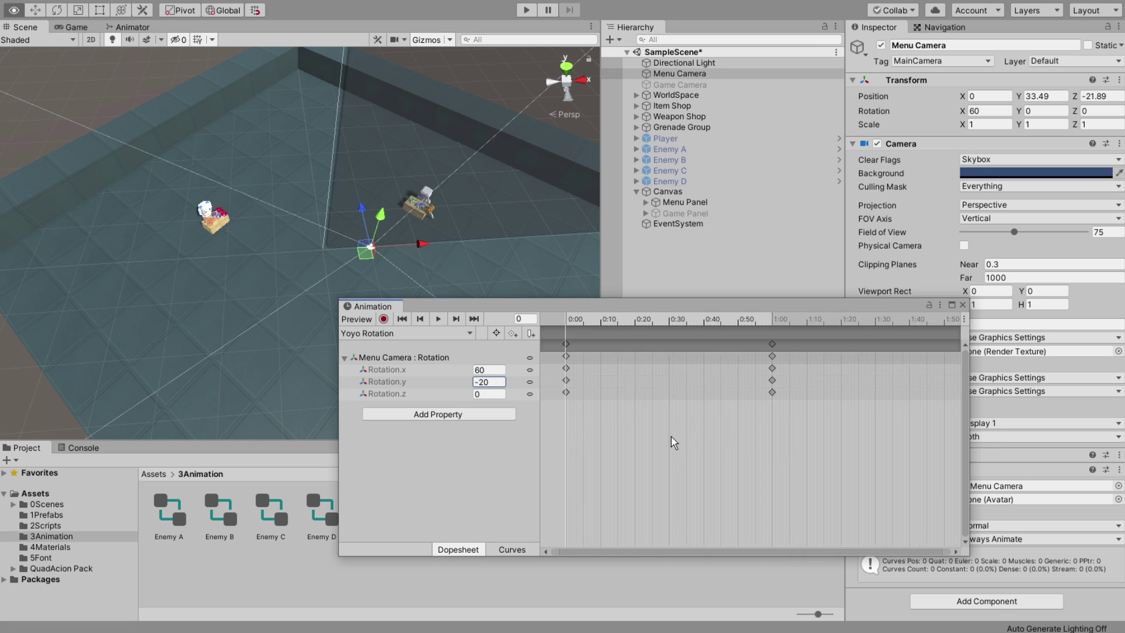
# - Key Menu Camera's Rotation.y to 20 at frame 60
pyautogui.click(765, 321)
pyautogui.click(765, 343)
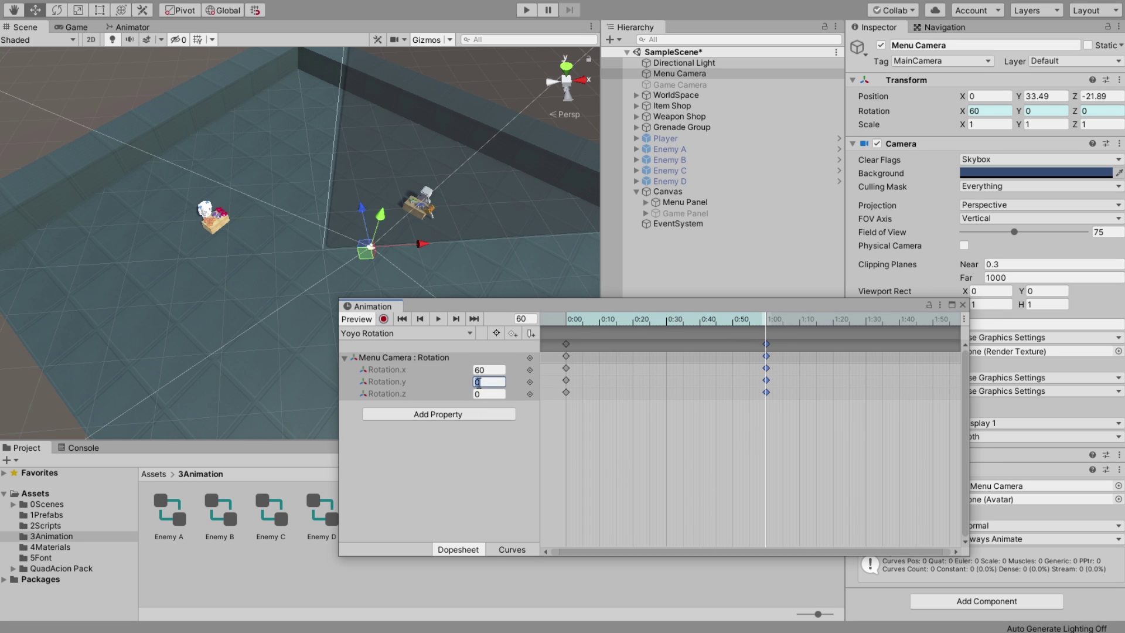
pyautogui.write('20')
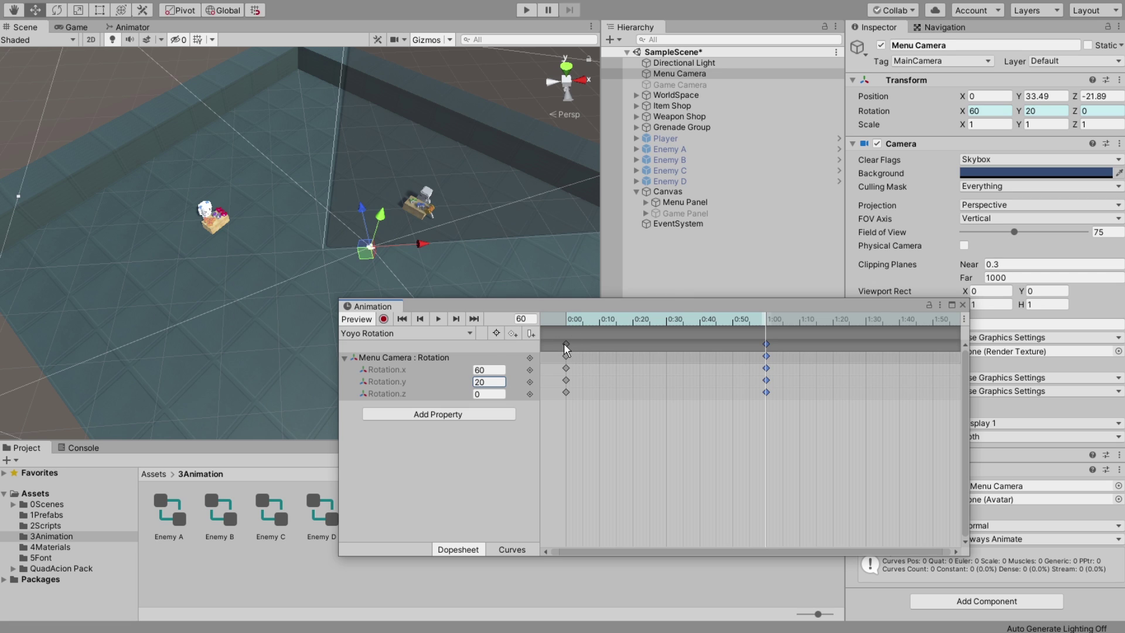
# - Copy the frame-0 keys to frame 120 and preview the camera swing
pyautogui.click(566, 344)
pyautogui.keyDown('alt'); pyautogui.moveTo(883, 369); pyautogui.dragTo(834, 406, button='right'); pyautogui.keyUp('alt')
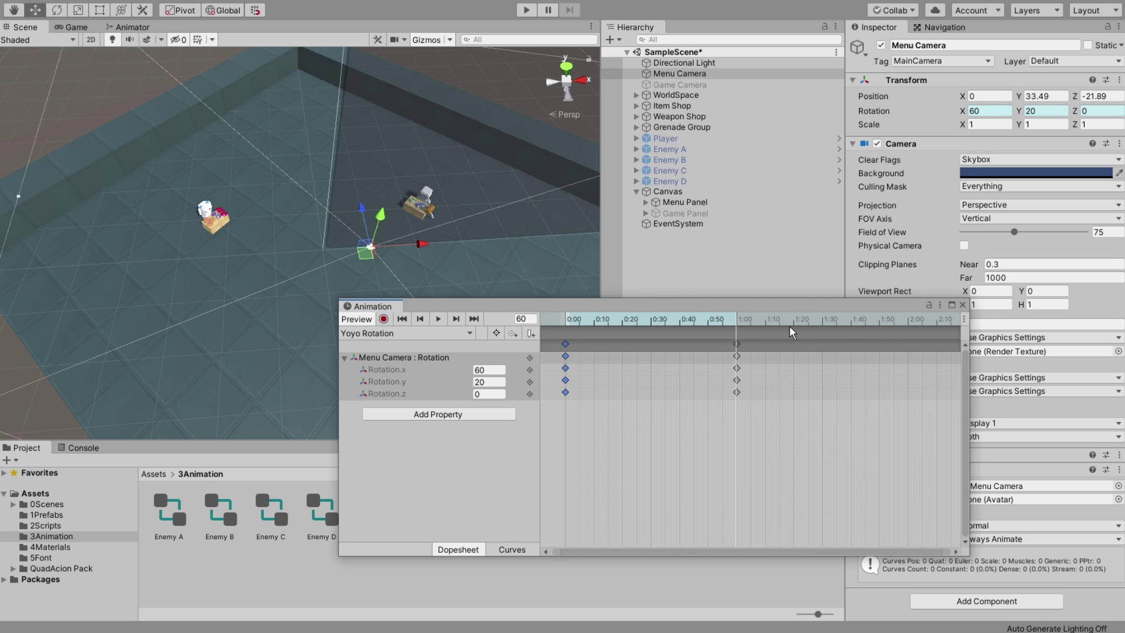
pyautogui.click(910, 321)
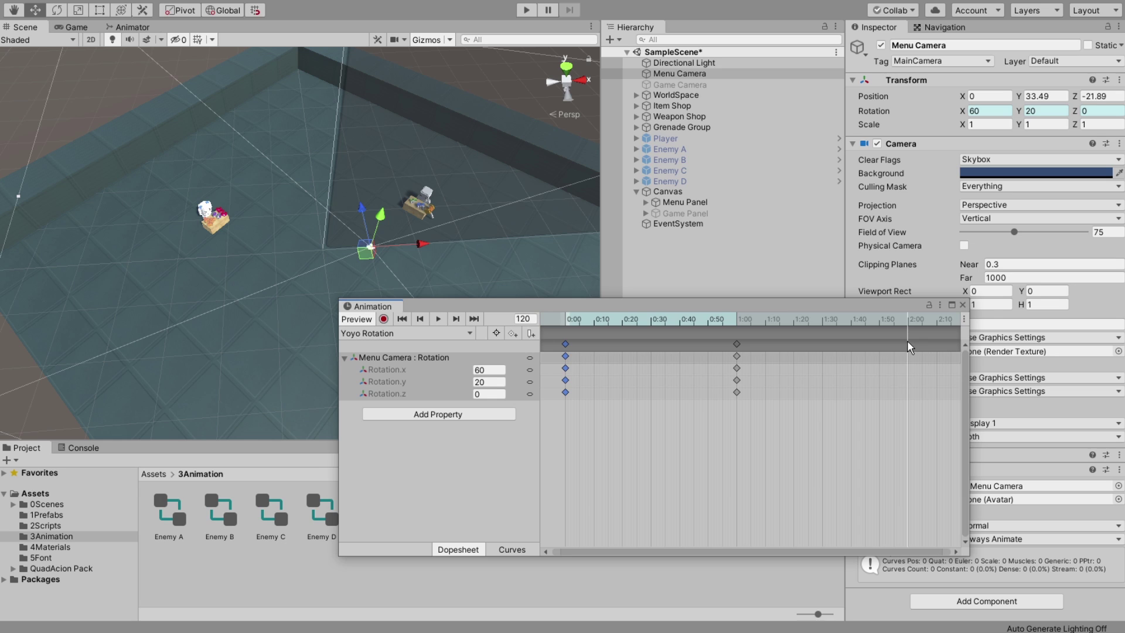
pyautogui.hotkey('ctrl', 'v')
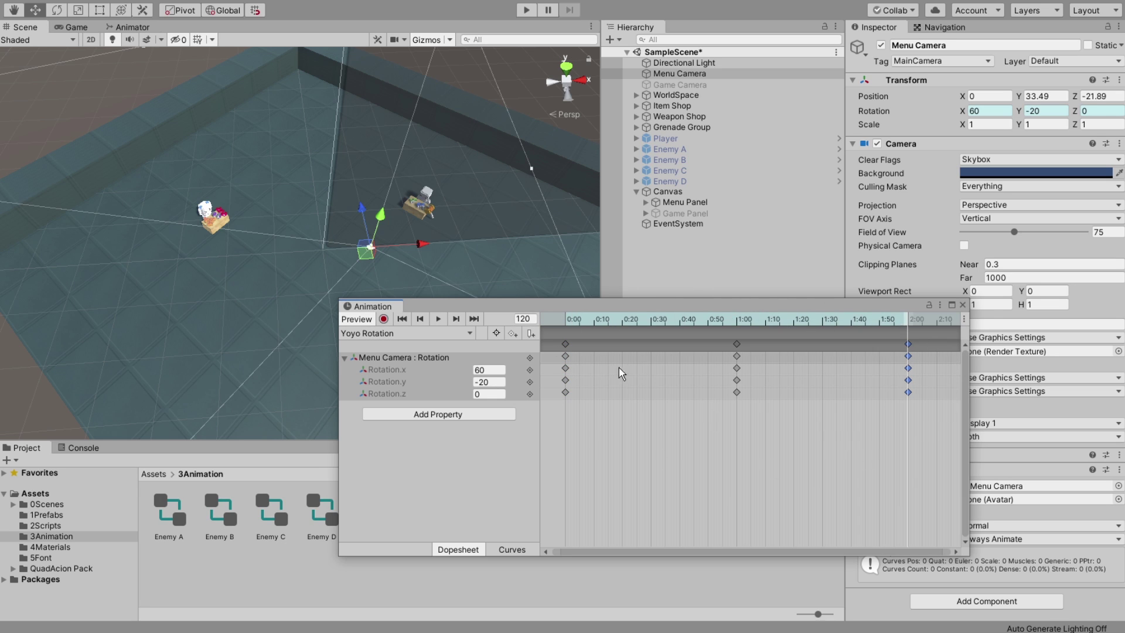
pyautogui.moveTo(577, 319); pyautogui.dragTo(564, 318)
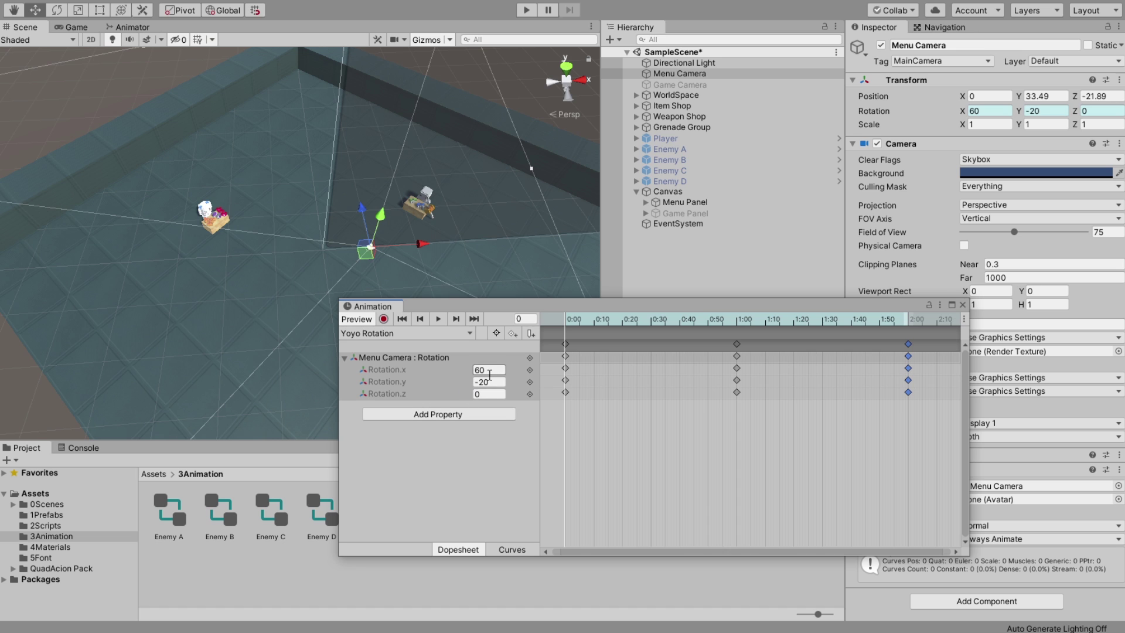
pyautogui.click(438, 318)
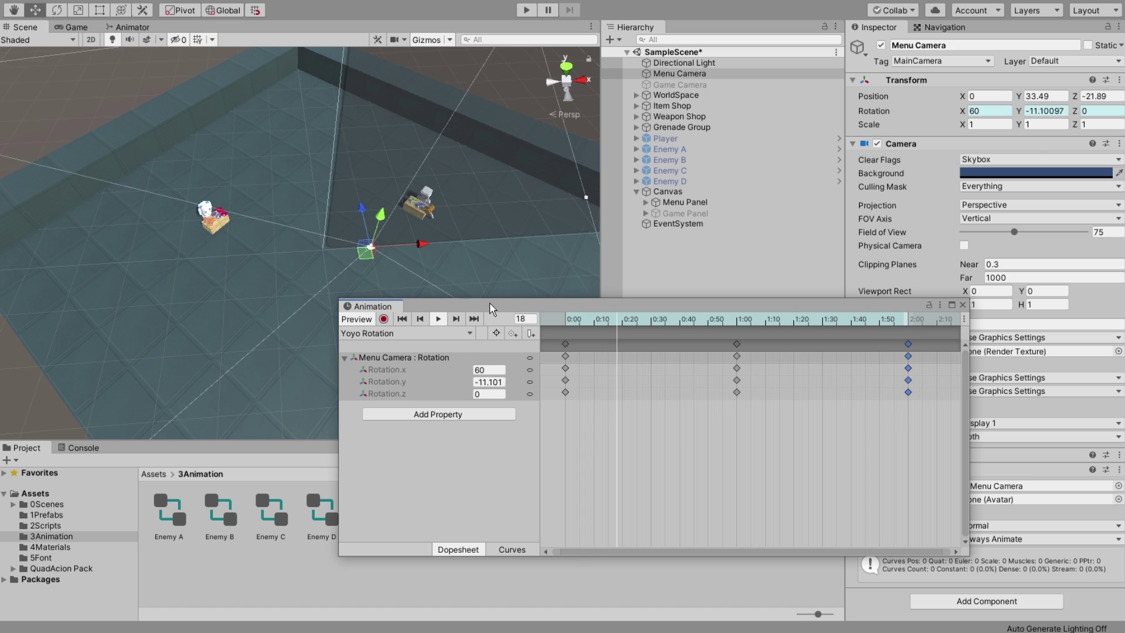
pyautogui.moveTo(489, 304); pyautogui.dragTo(618, 448)
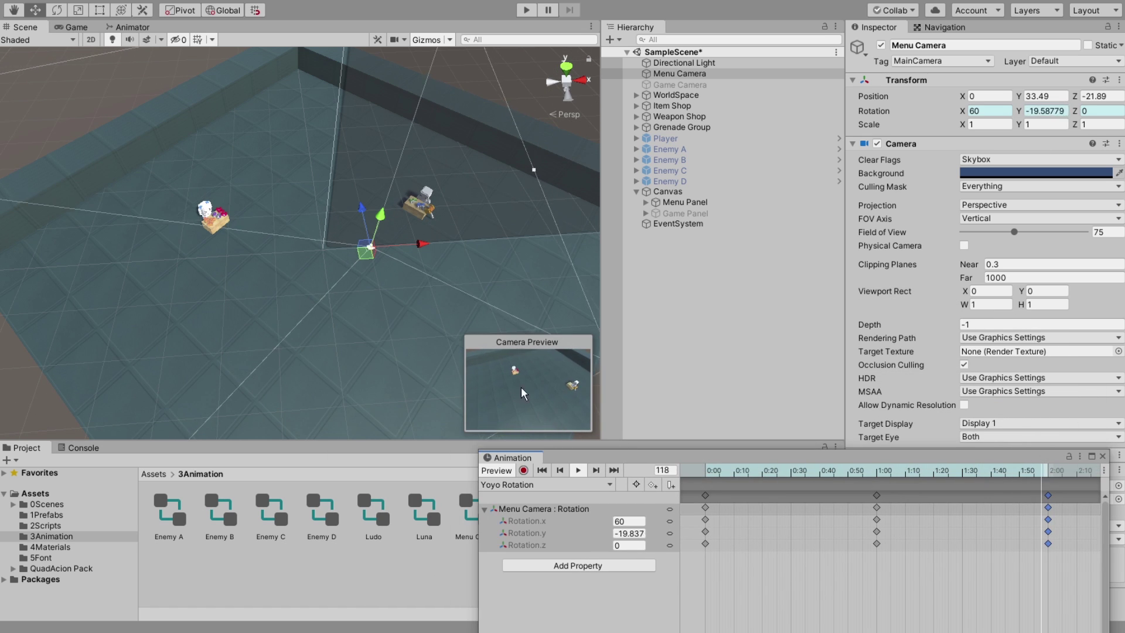
# - Watch the camera swing in the Game view and check the Yoyo Rotation state settings
pyautogui.click(75, 27)
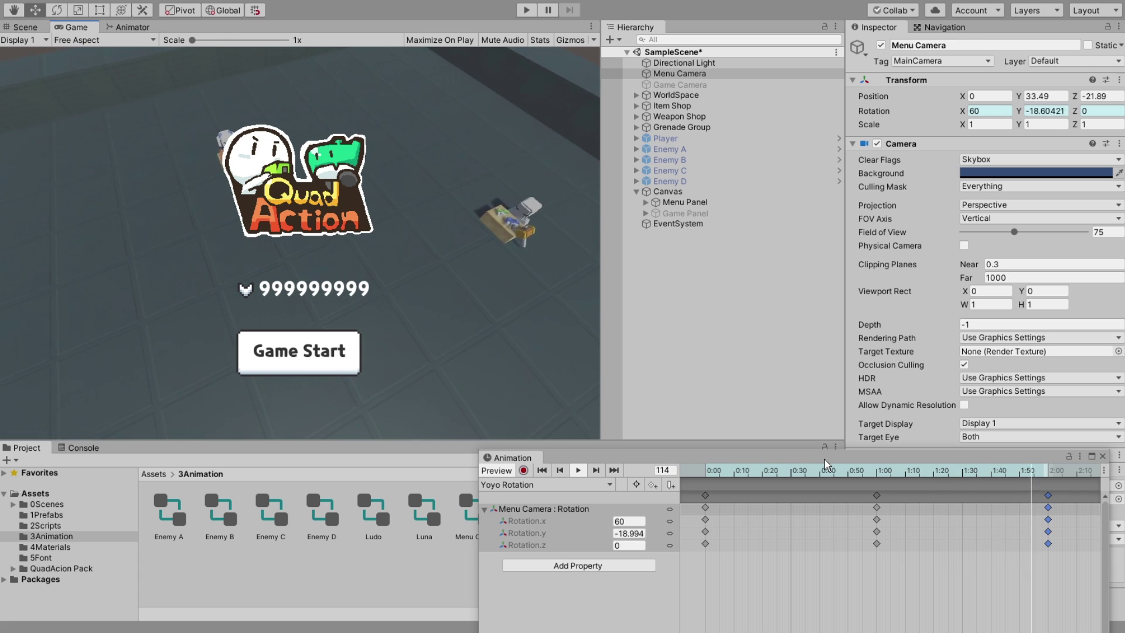
pyautogui.click(132, 27)
pyautogui.click(479, 231)
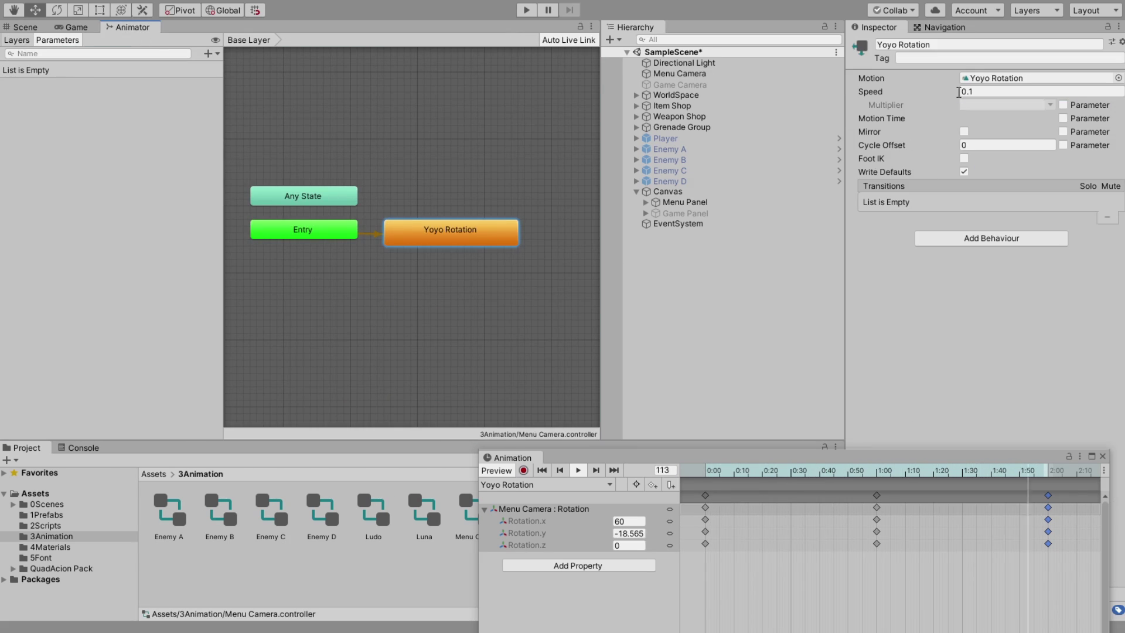
pyautogui.click(73, 27)
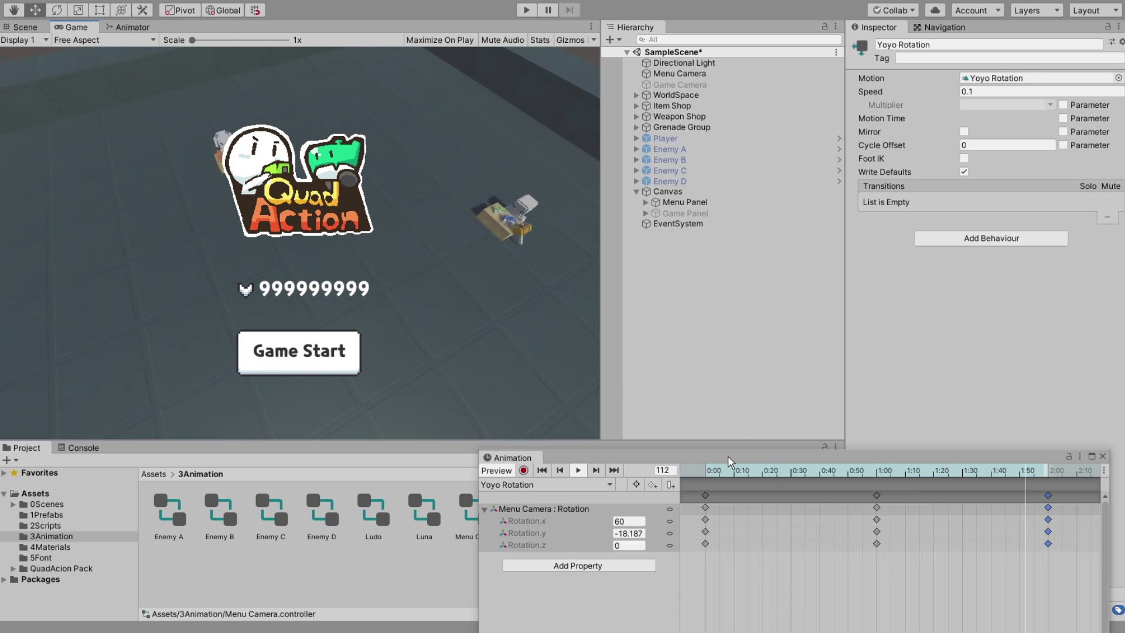
# - Stop the Animation preview, run the game, and close the Animation window
pyautogui.moveTo(727, 455); pyautogui.dragTo(756, 398)
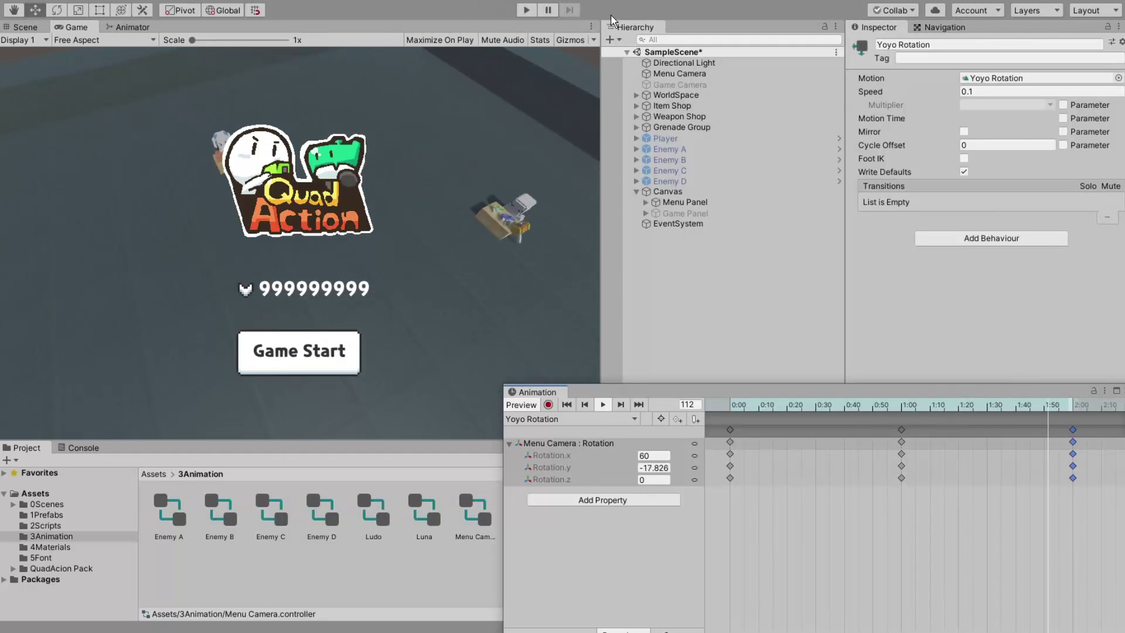
pyautogui.click(604, 406)
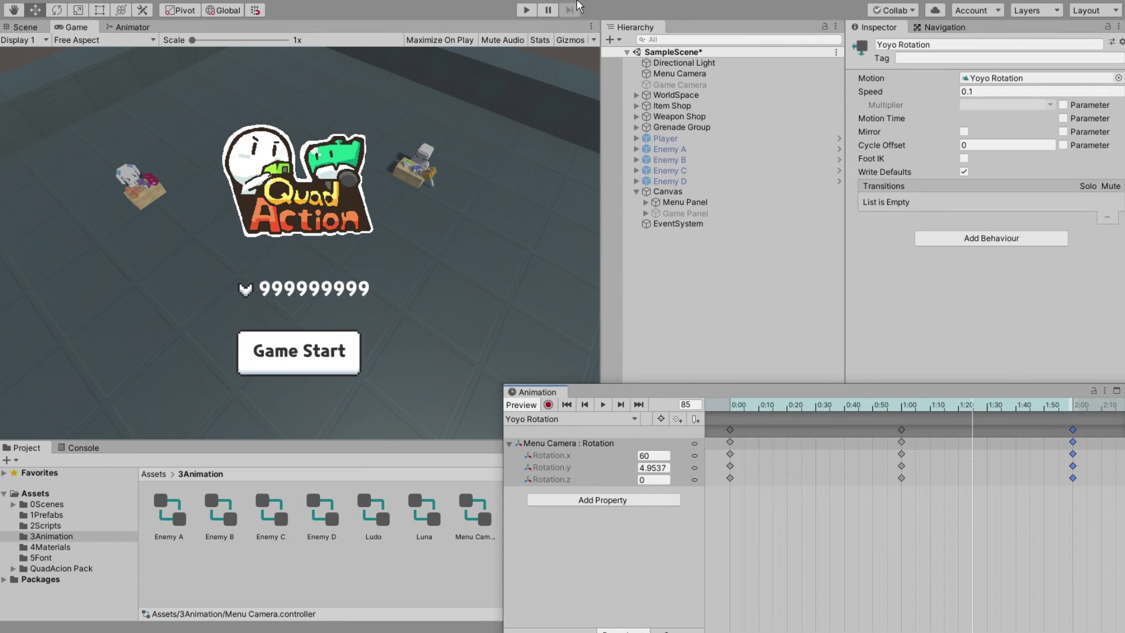
pyautogui.click(525, 11)
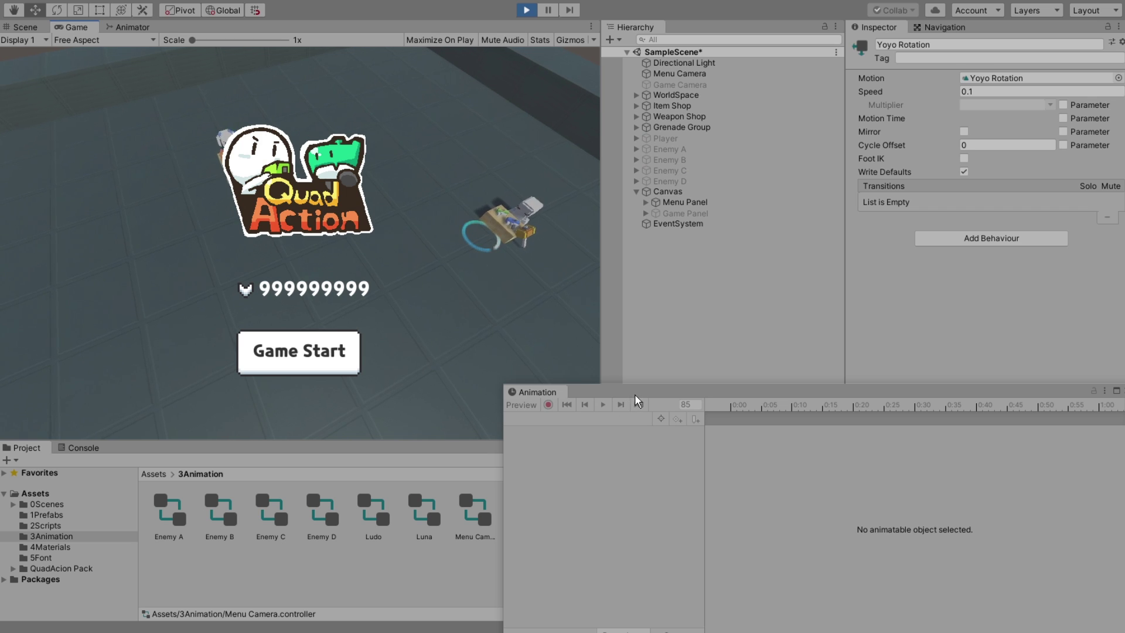
pyautogui.moveTo(634, 393); pyautogui.dragTo(658, 463)
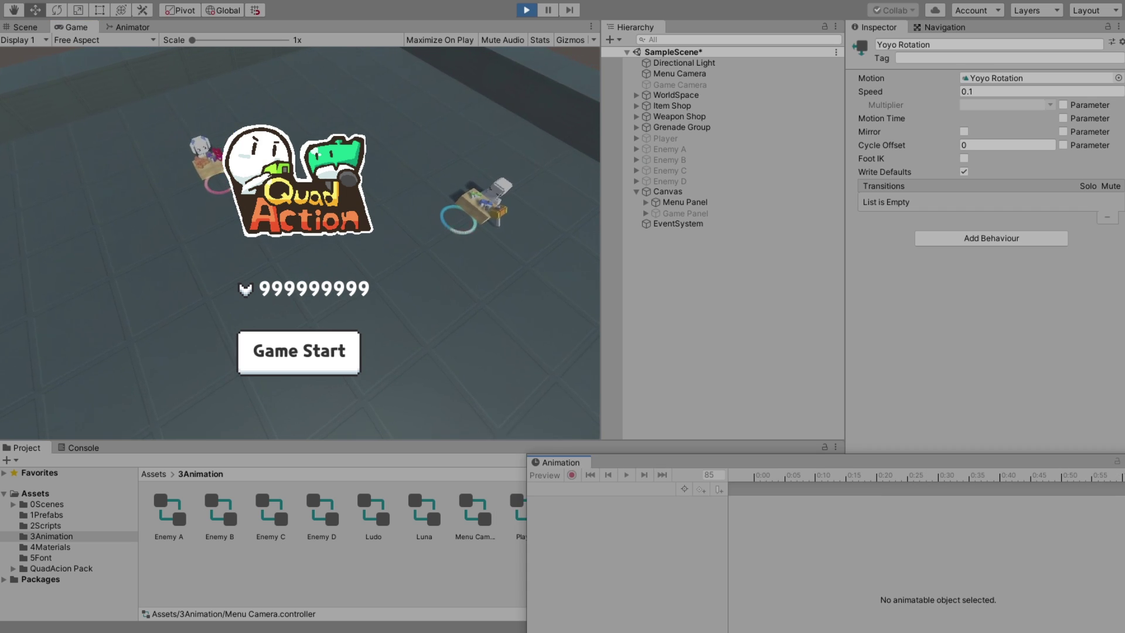
pyautogui.click(781, 492)
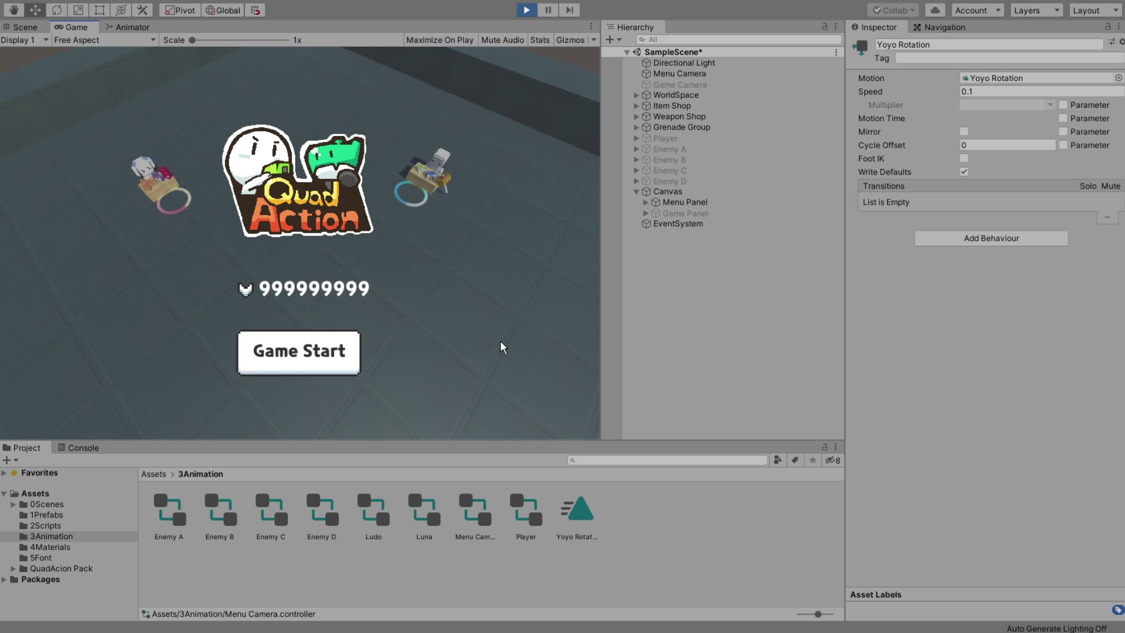
# - Select Title Image under Menu Panel and set its X and Y scale to 1.4 while playing
pyautogui.click(688, 202)
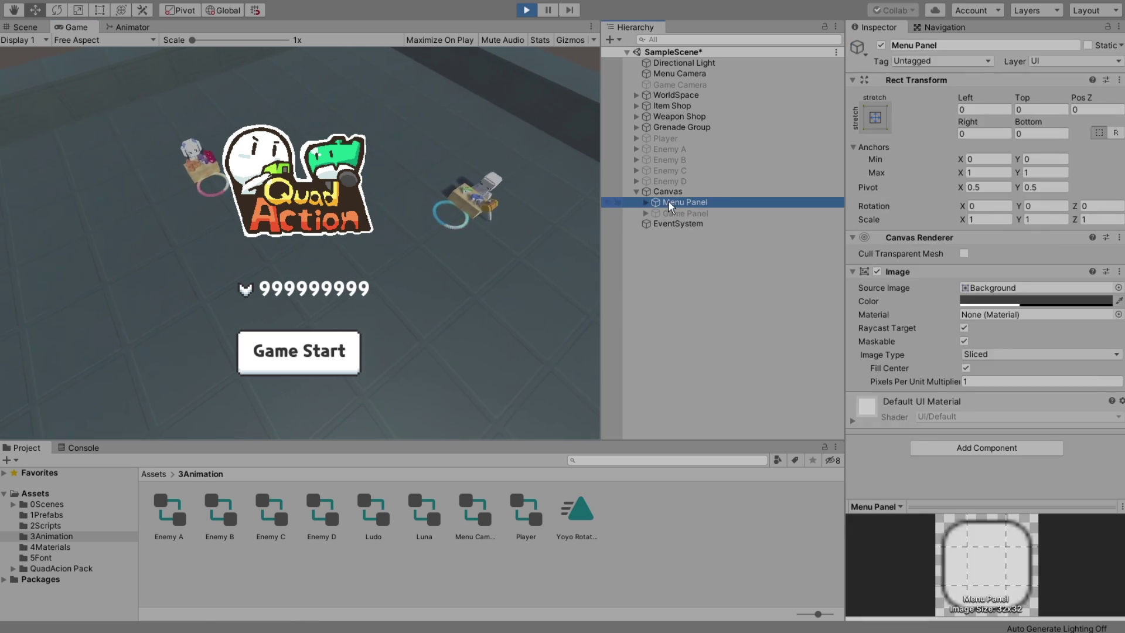
pyautogui.press('Right')
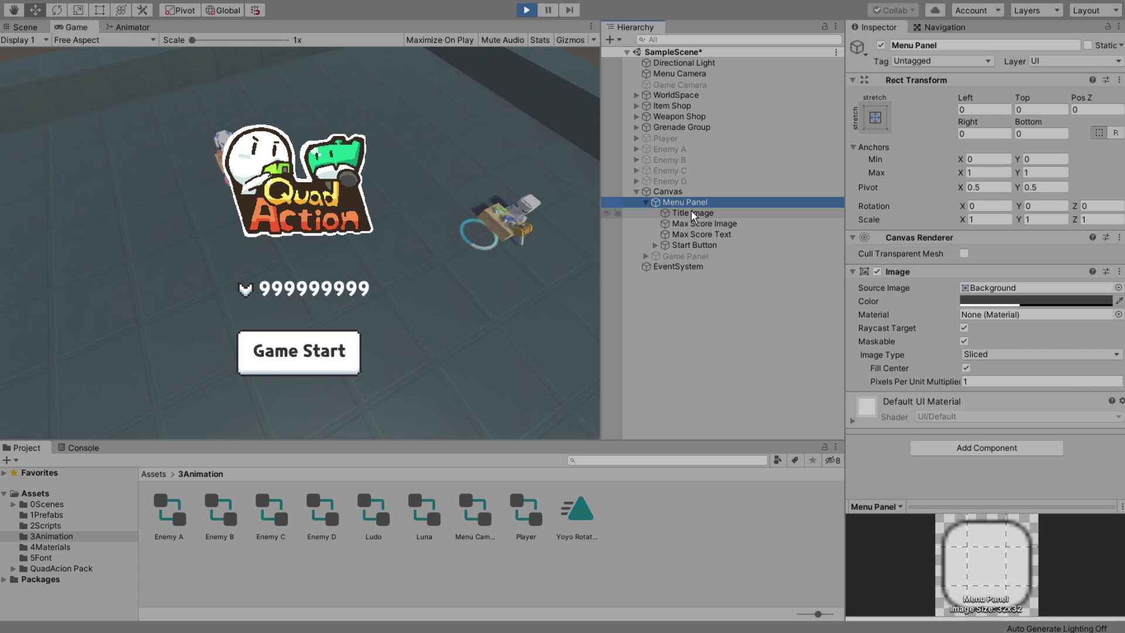
pyautogui.click(679, 213)
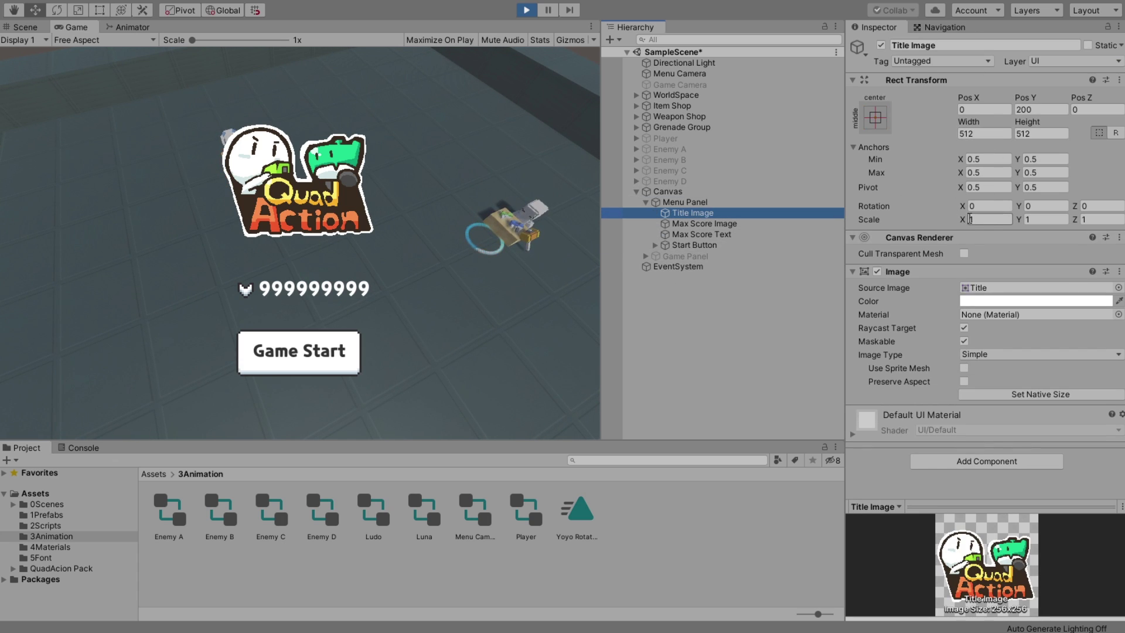
pyautogui.click(989, 220)
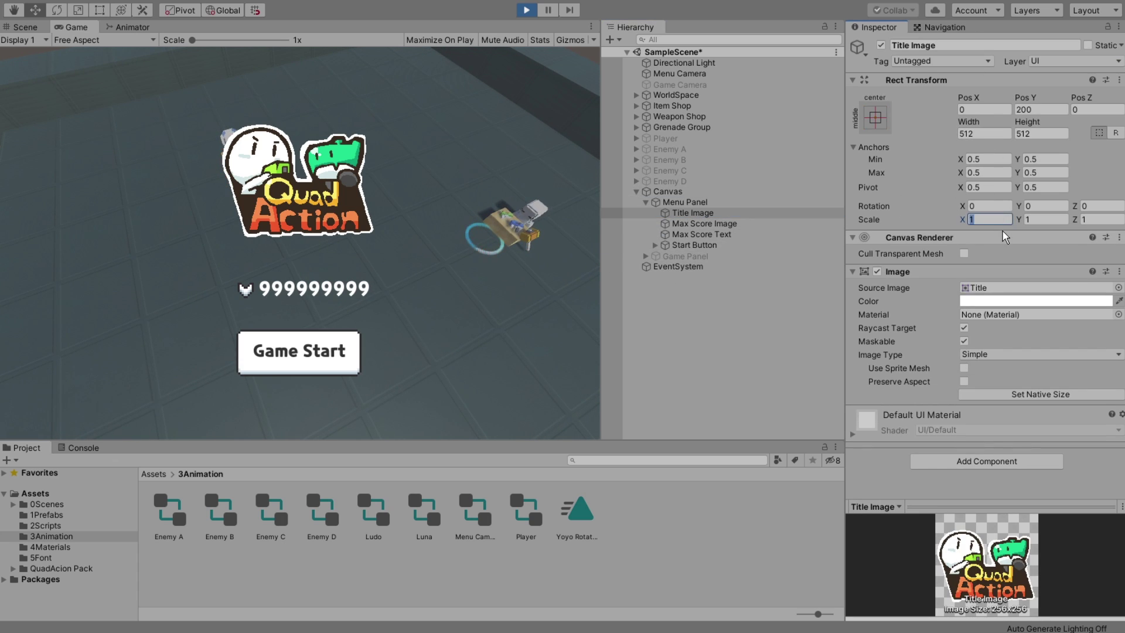
pyautogui.write('.4')
pyautogui.press('Tab')
pyautogui.write('1.4')
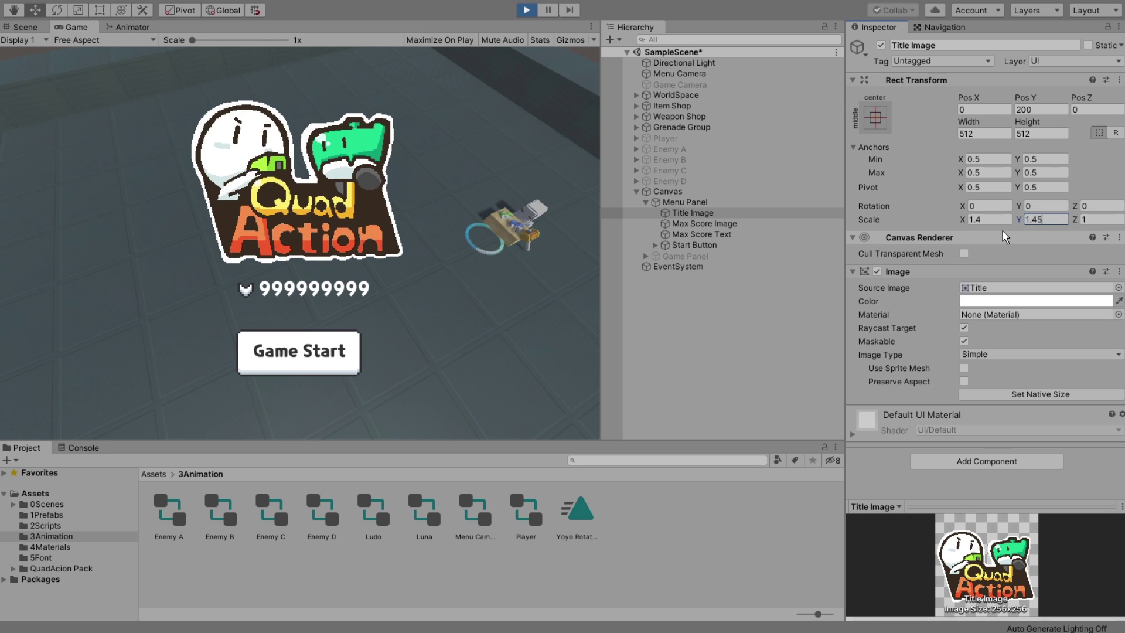
pyautogui.press('Tab')
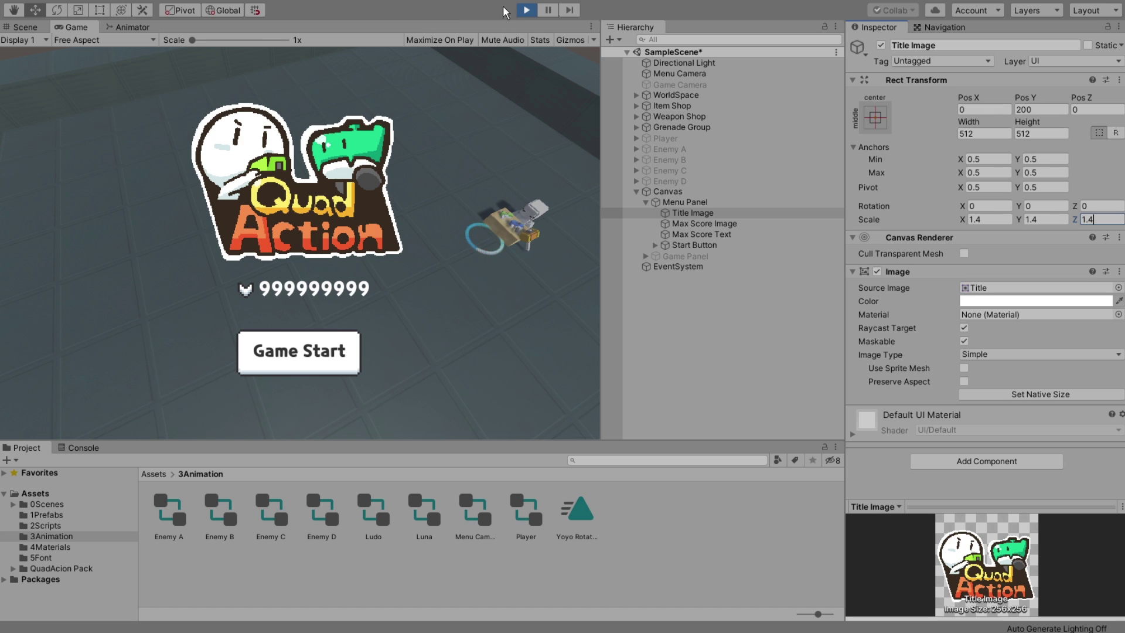
# - Stop Play mode and re-enter Title Image scale 1.4 on X, Y and Z
pyautogui.click(527, 11)
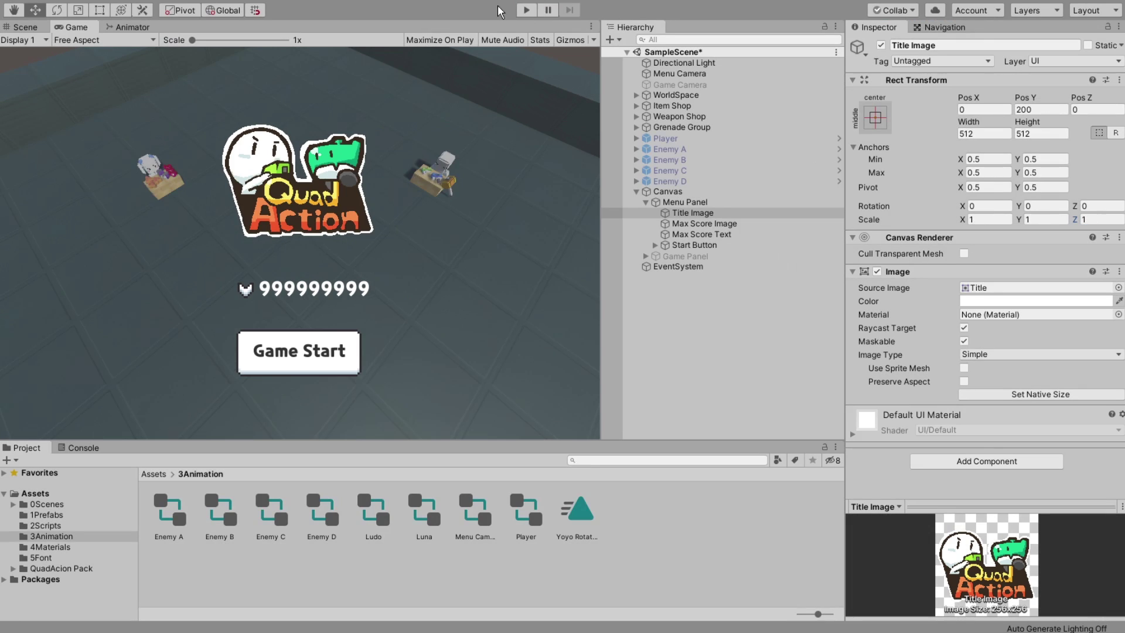
pyautogui.click(996, 220)
pyautogui.press('BackSpace')
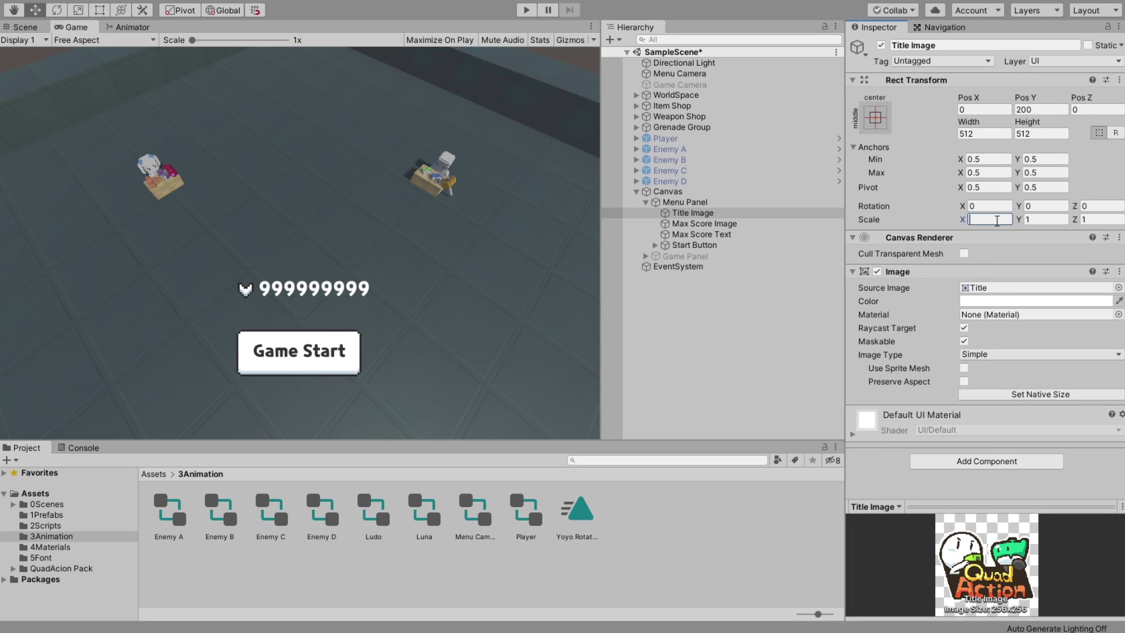
pyautogui.write('1.4')
pyautogui.press('Tab')
pyautogui.write('1.4')
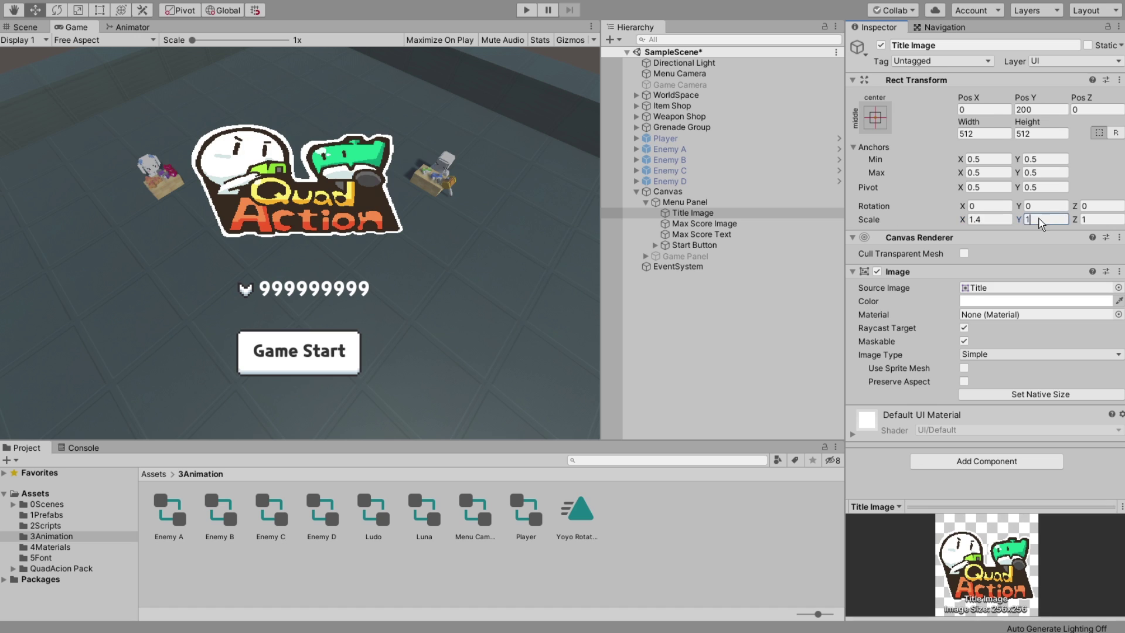
pyautogui.press('Tab')
pyautogui.write('1.4')
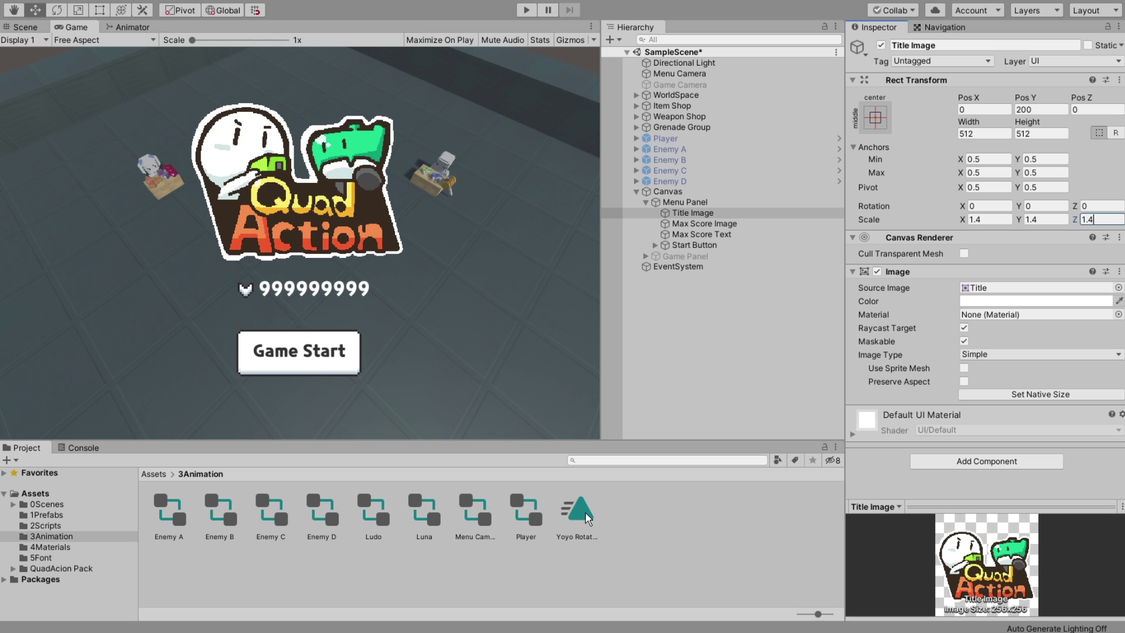
# - Enable Loop Time on the Yoyo Rotation clip, test it in Play mode, then open 2Scripts
pyautogui.click(588, 519)
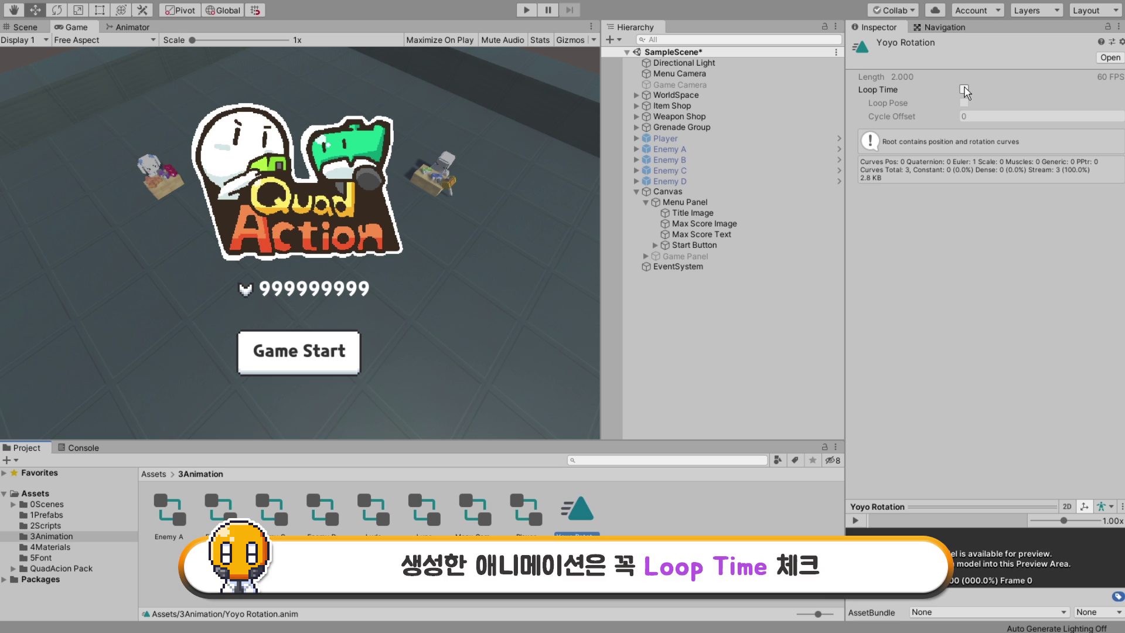
pyautogui.click(964, 89)
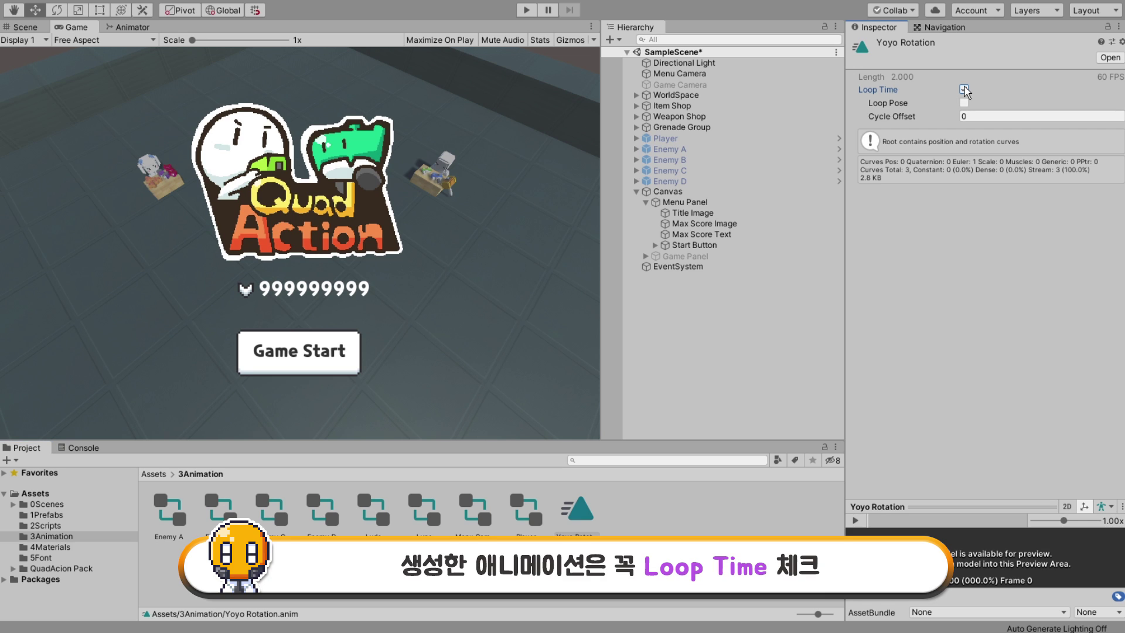
pyautogui.click(526, 10)
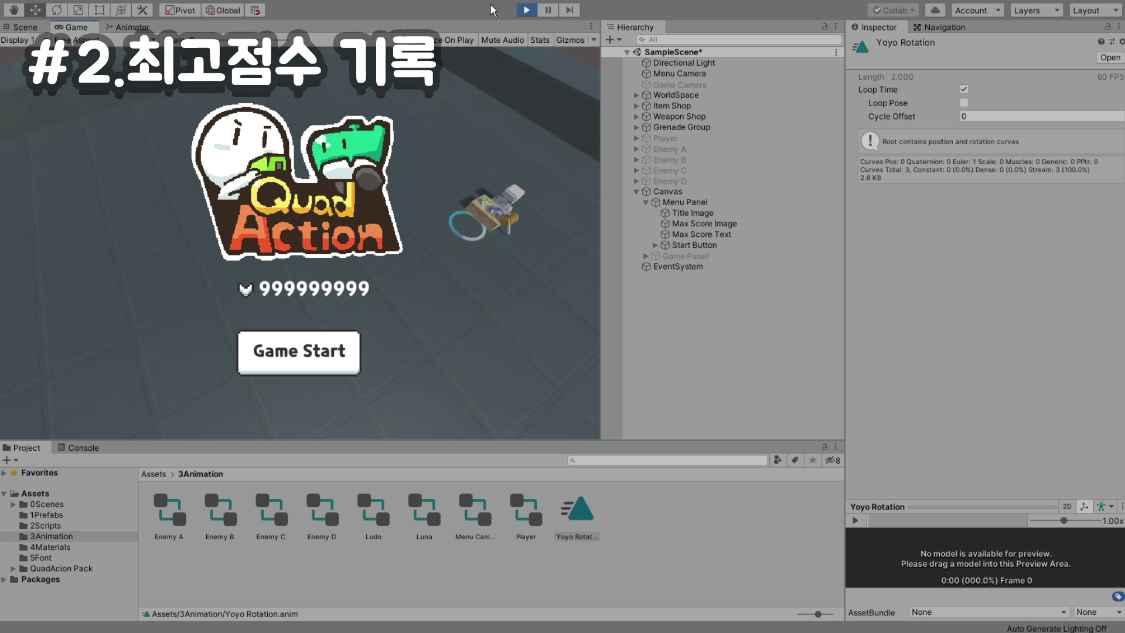
pyautogui.click(526, 10)
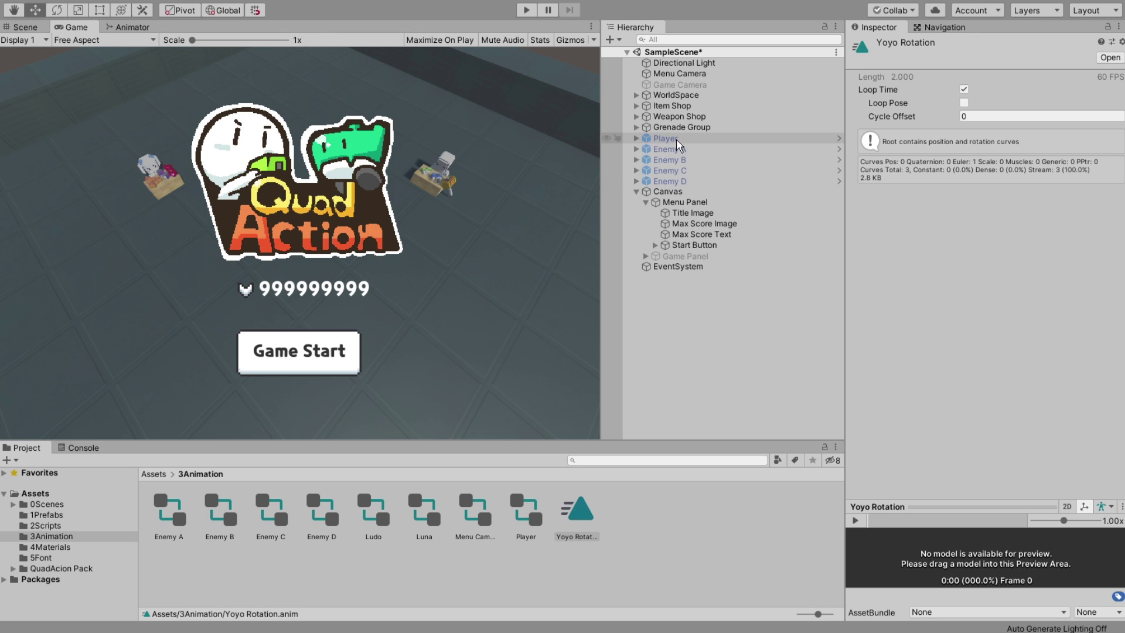
pyautogui.click(46, 526)
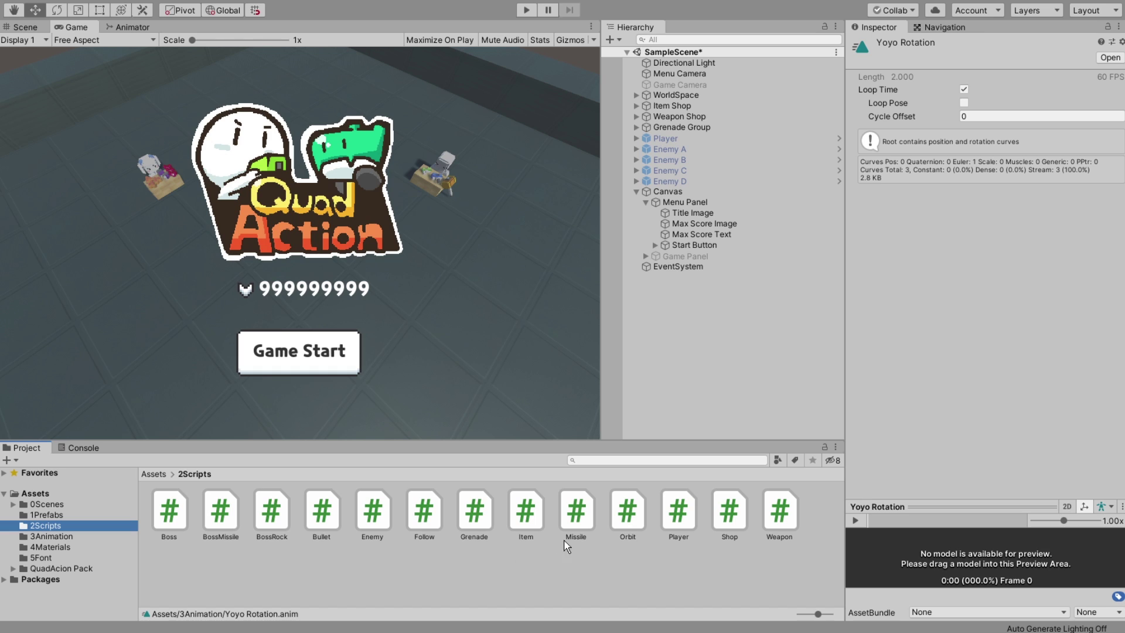
# - Open Player.cs and add PlayerPrefs.SetInt("MaxScore", 112500); on a new line in Awake
pyautogui.doubleClick(678, 515)
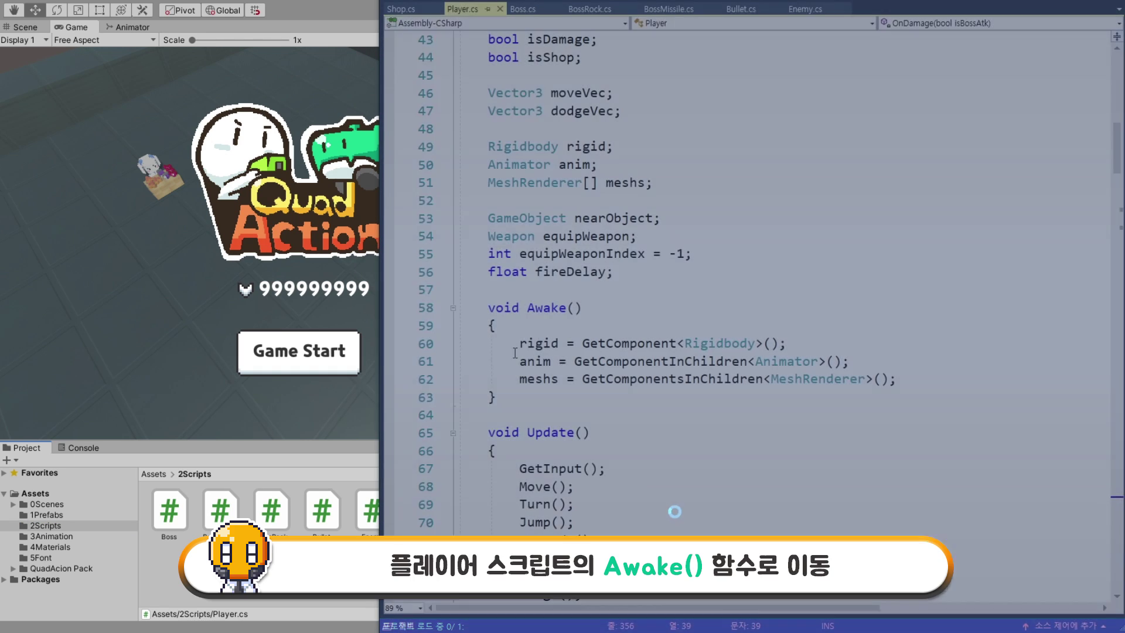
pyautogui.moveTo(520, 308); pyautogui.dragTo(883, 405)
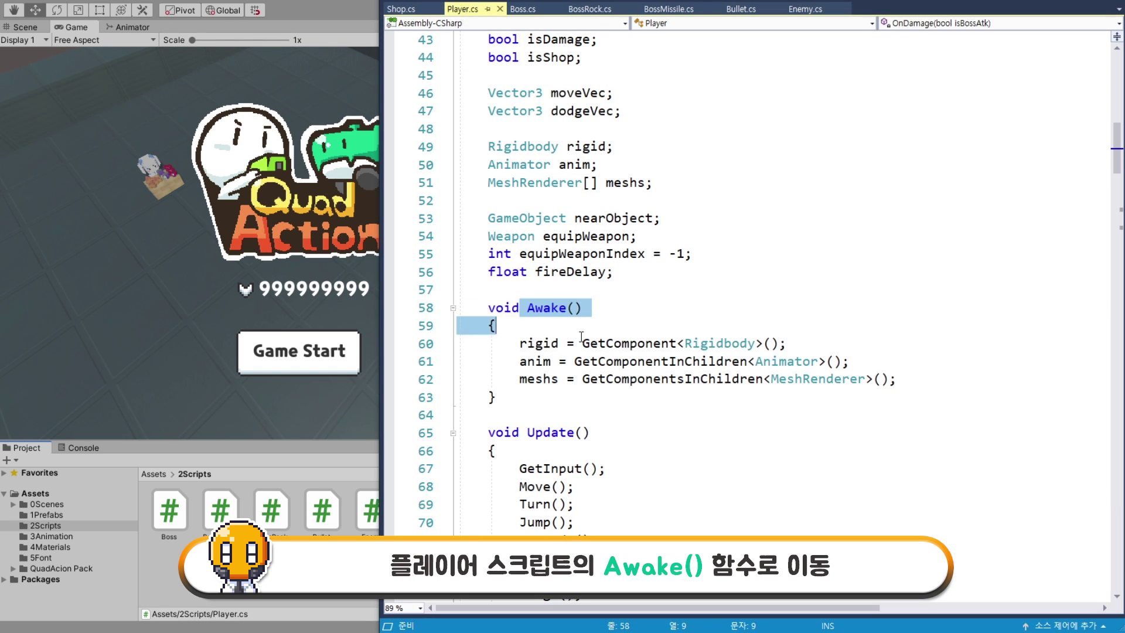
pyautogui.click(899, 380)
pyautogui.press('Return')
pyautogui.press('Return')
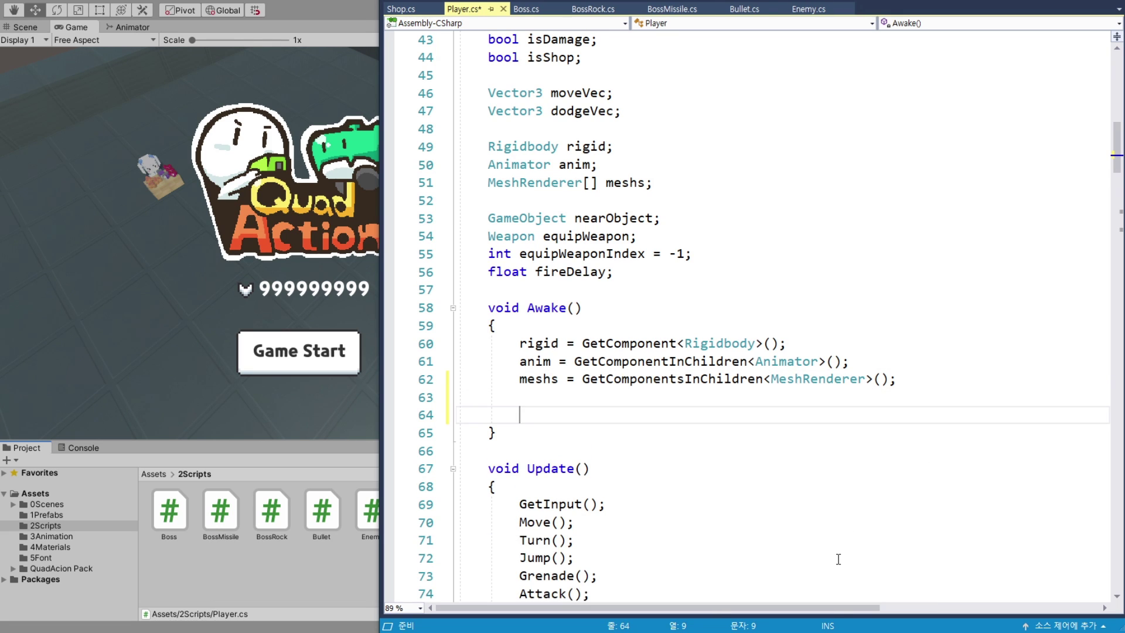
pyautogui.write('PlayerPrefs')
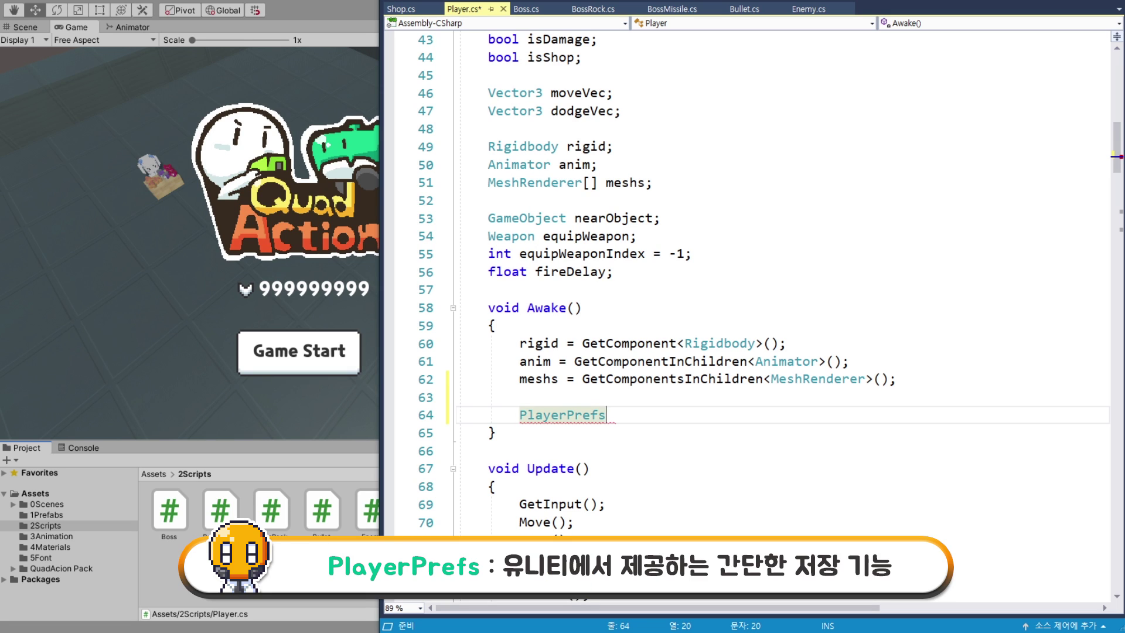
pyautogui.write('.')
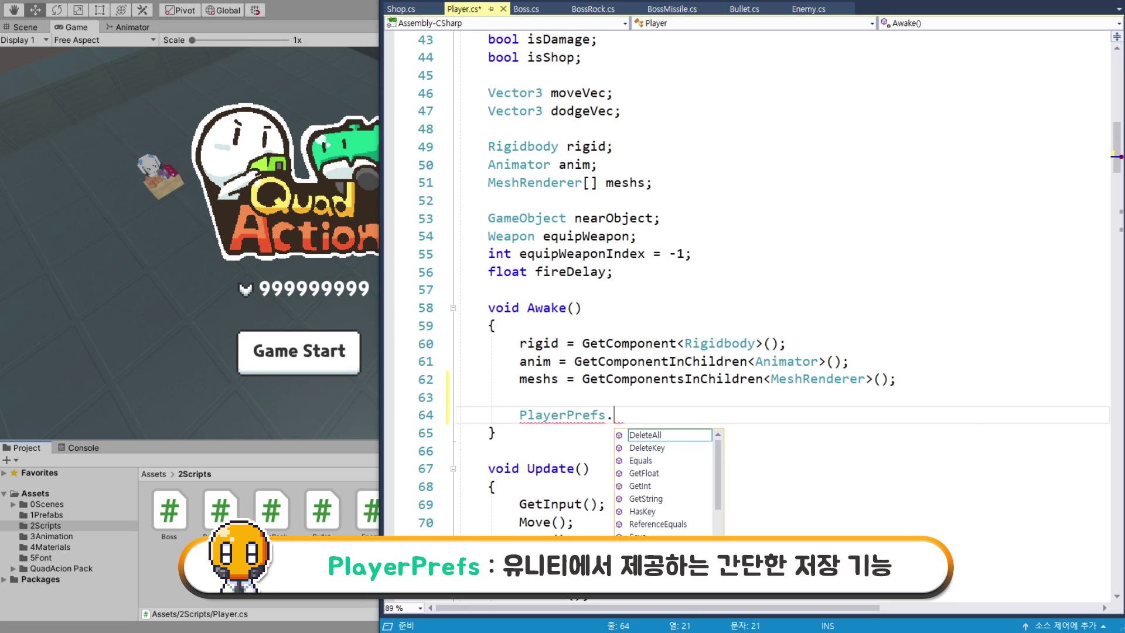
pyautogui.write('Set')
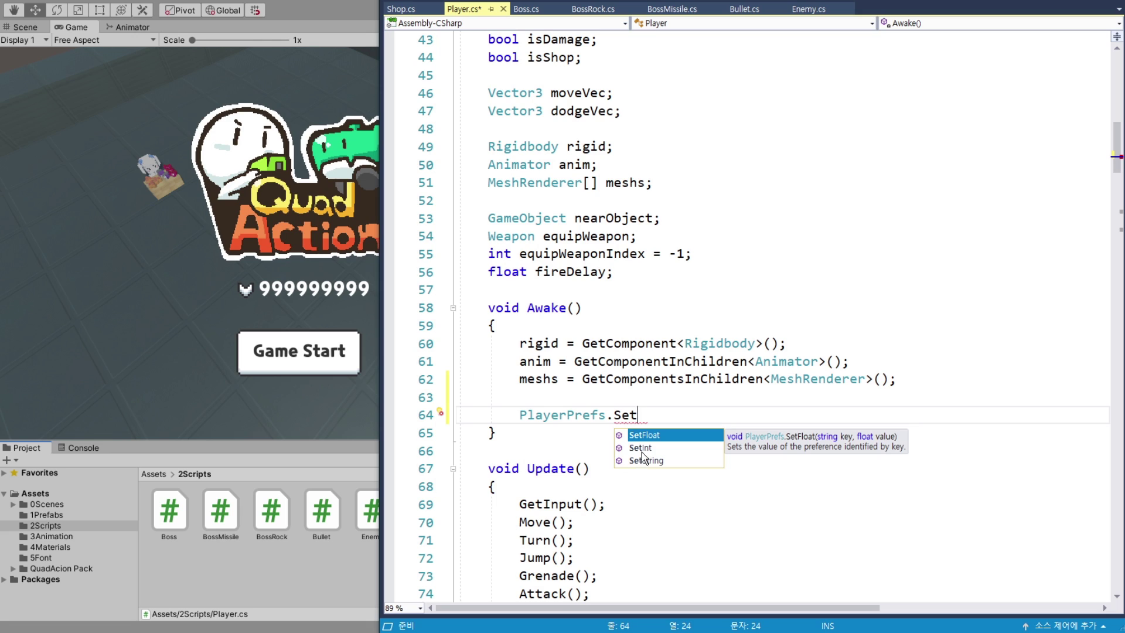
pyautogui.doubleClick(644, 449)
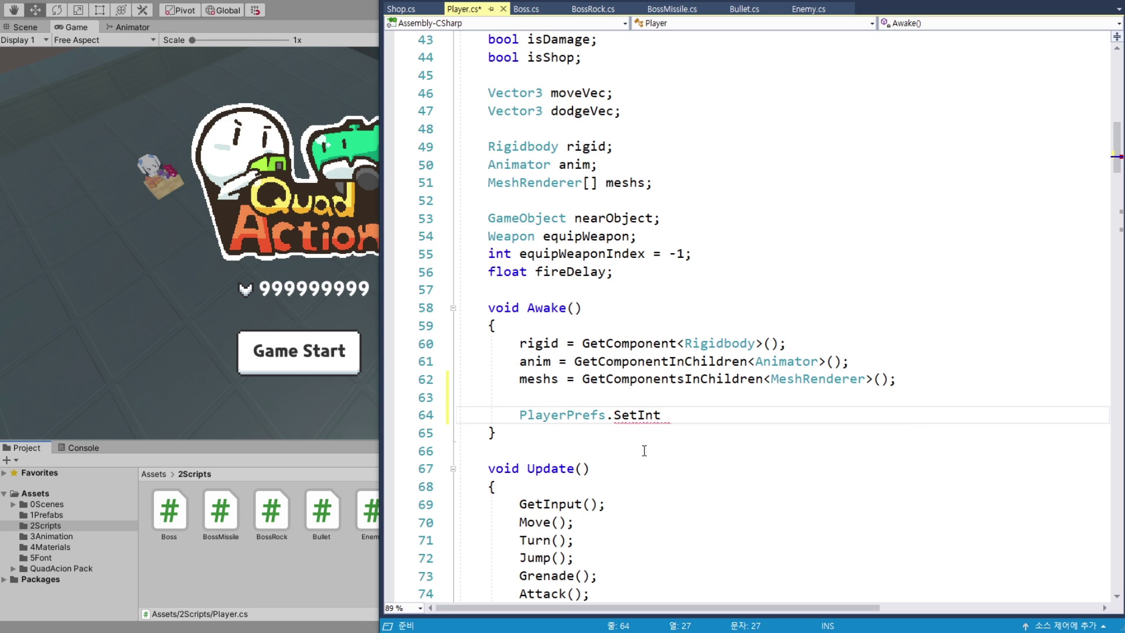
pyautogui.write('(')
pyautogui.write('"')
pyautogui.write('MaxSc')
pyautogui.write('ore", ')
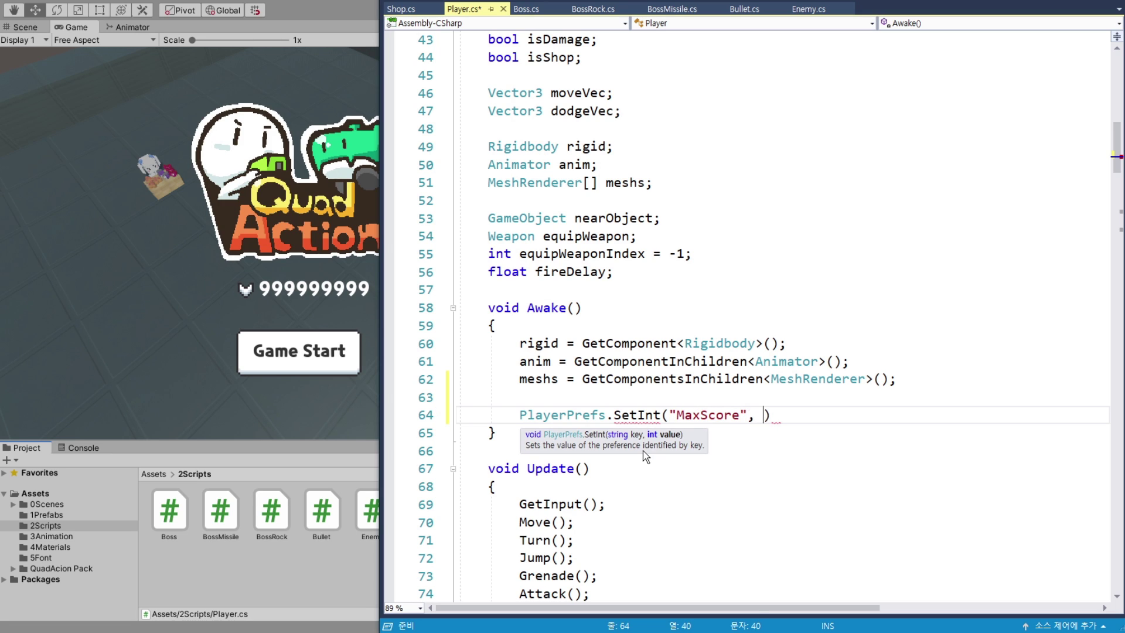
pyautogui.write('112500')
pyautogui.write(');')
# - Finish the SetInt("MaxScore", 112500) line and save Player.cs
pyautogui.click(719, 438)
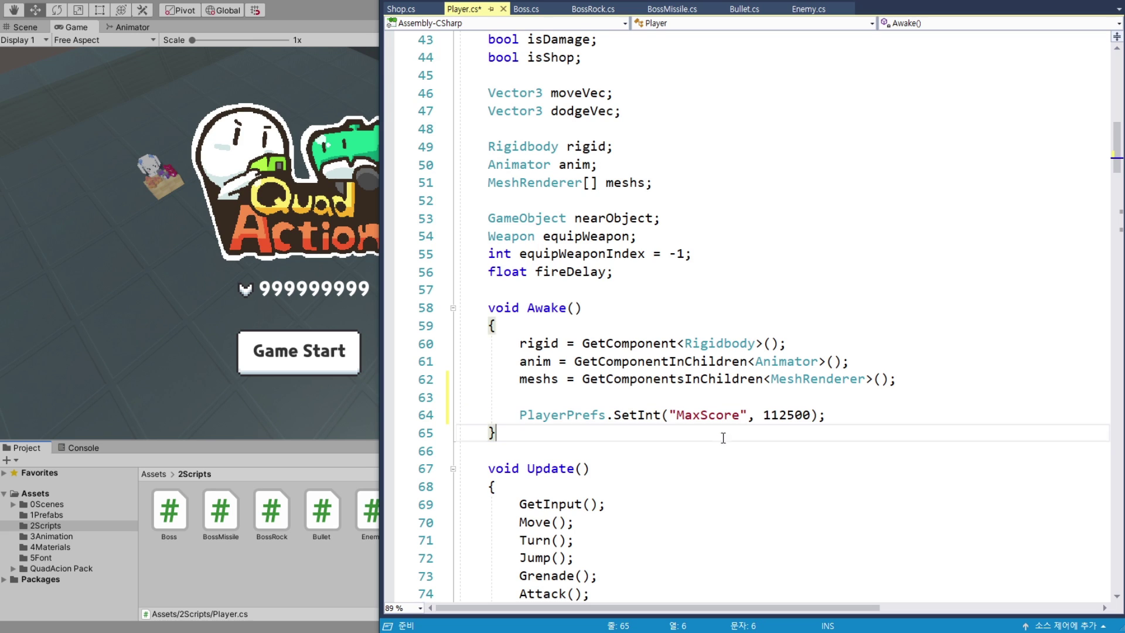
pyautogui.hotkey('ctrl', 's')
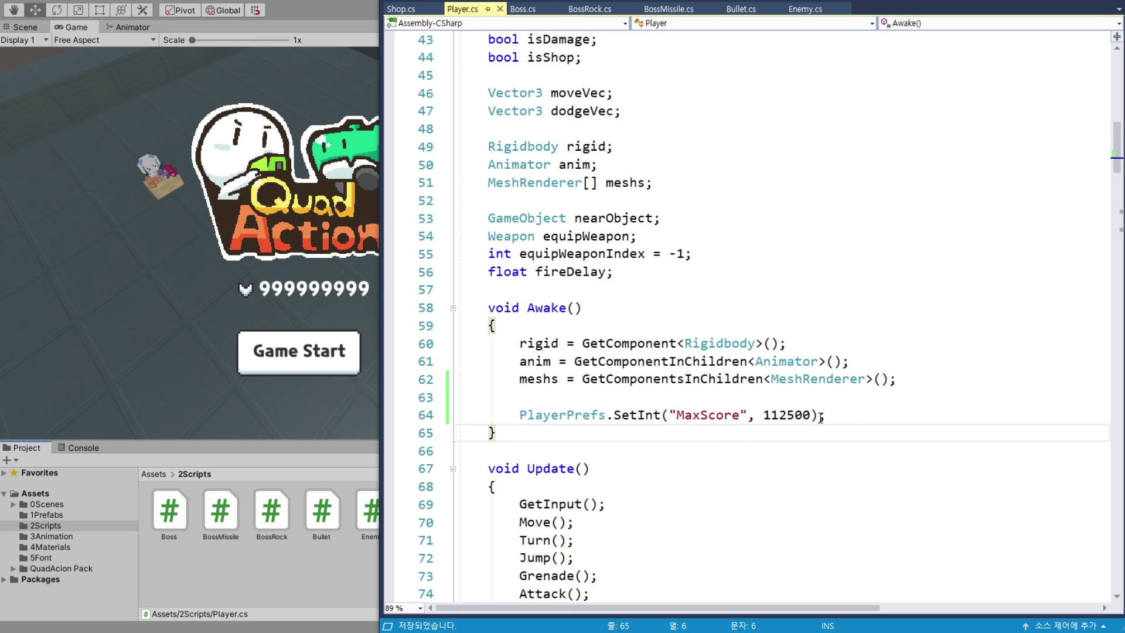
pyautogui.click(827, 415)
# - In Unity, make the Player object active and test-run the scene
pyautogui.click(350, 24)
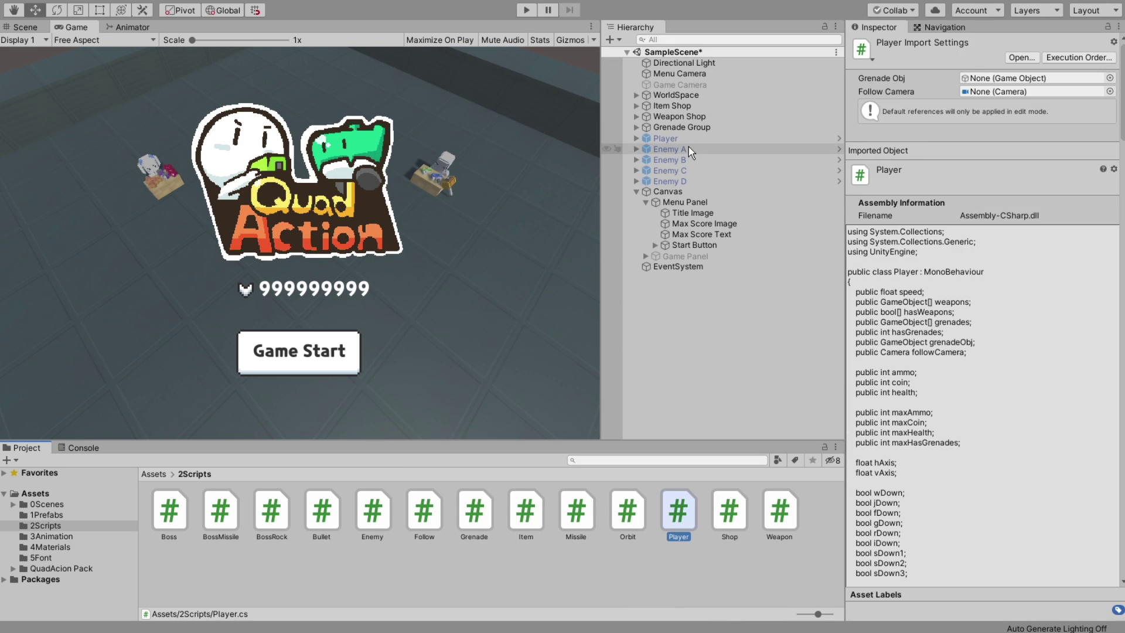
pyautogui.click(667, 138)
pyautogui.click(881, 46)
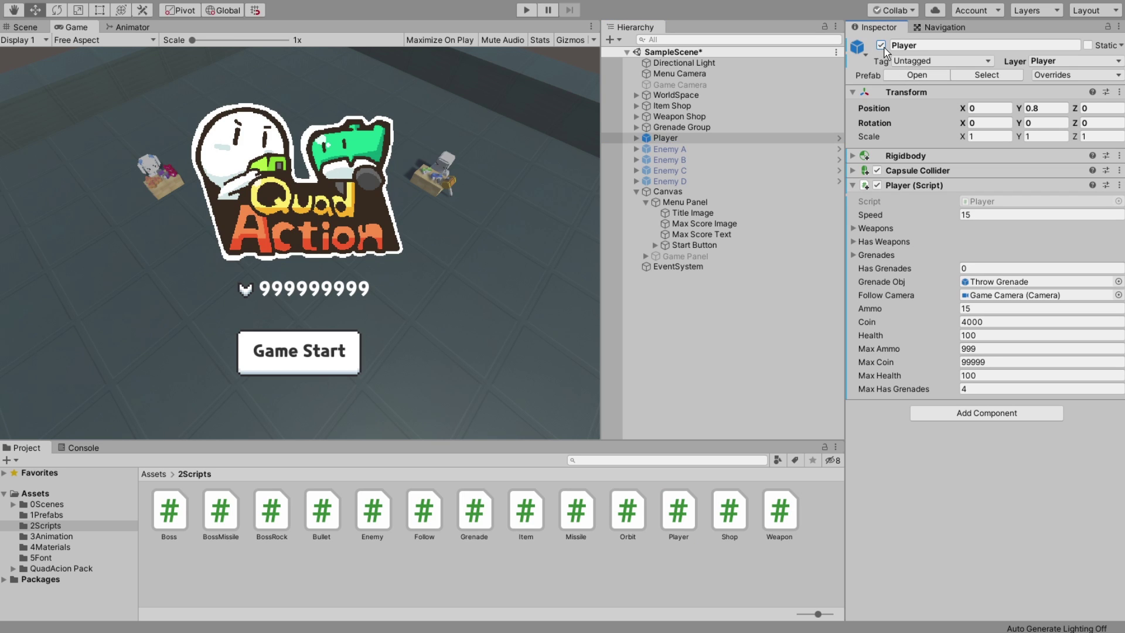
pyautogui.click(525, 12)
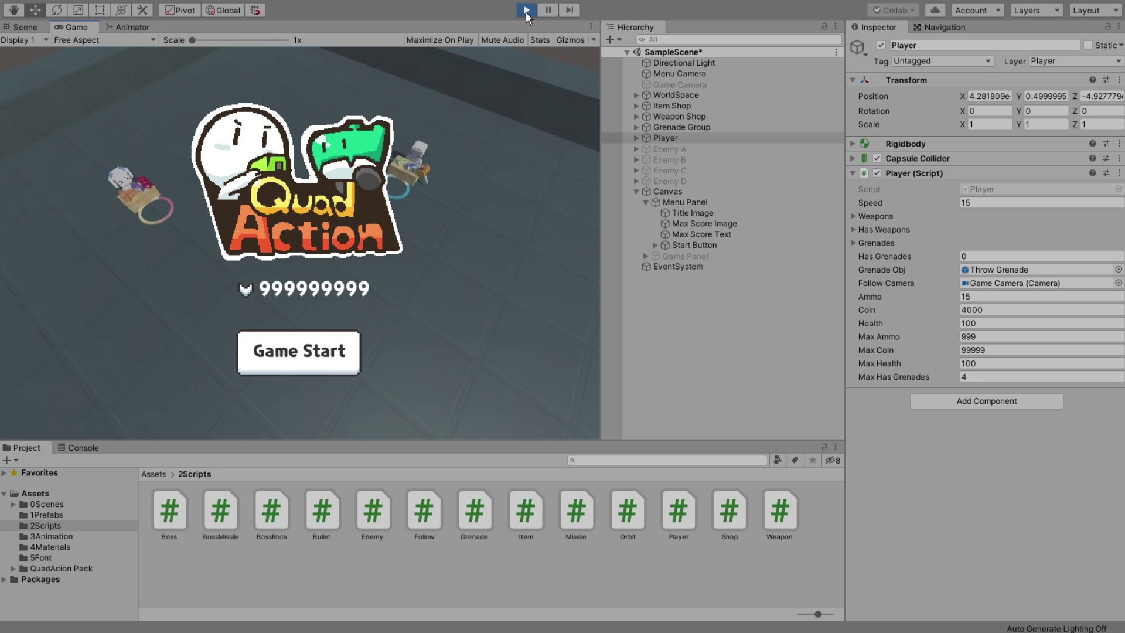
pyautogui.click(525, 10)
pyautogui.click(709, 138)
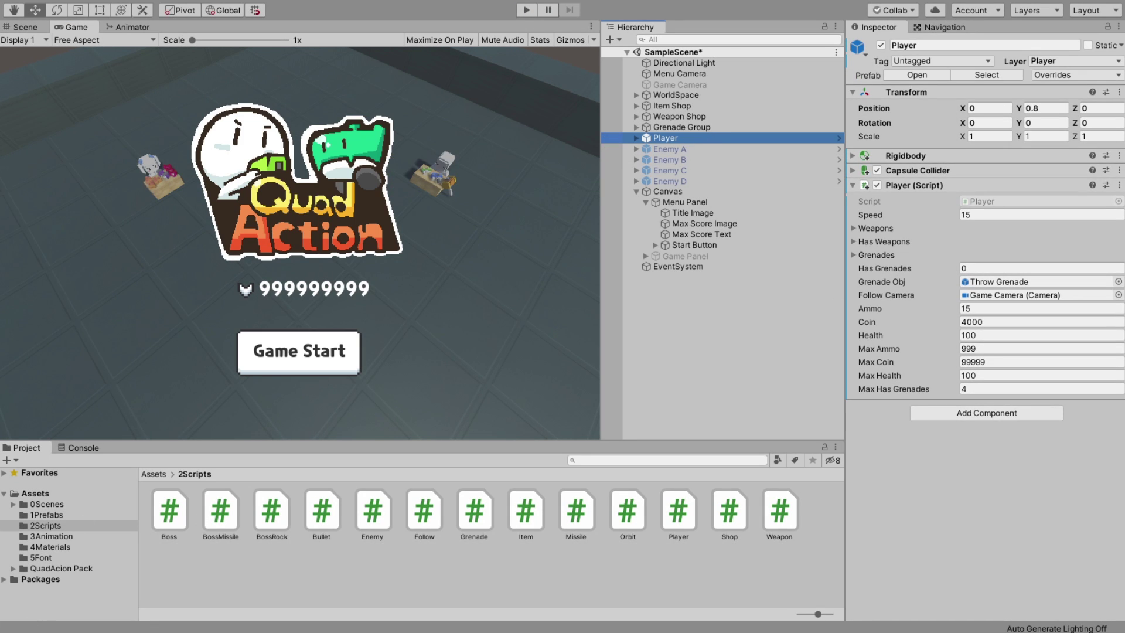
pyautogui.hotkey('alt', 'Tab')
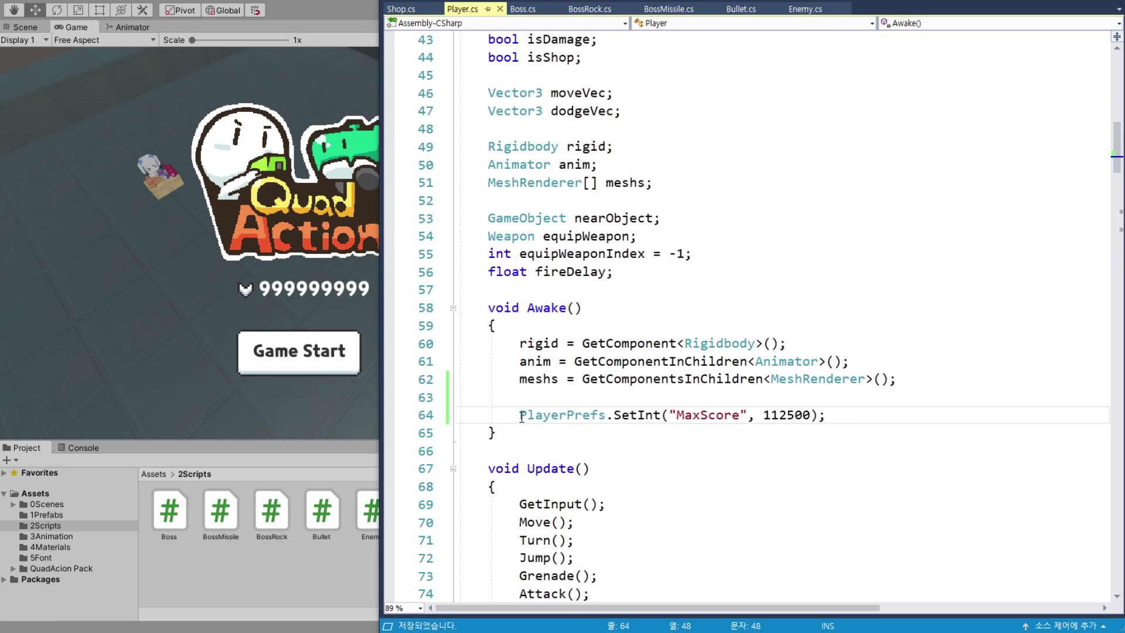
# - Comment out the SetInt line and add a Debug.Log(); line above it
pyautogui.write('//')
pyautogui.press('Up')
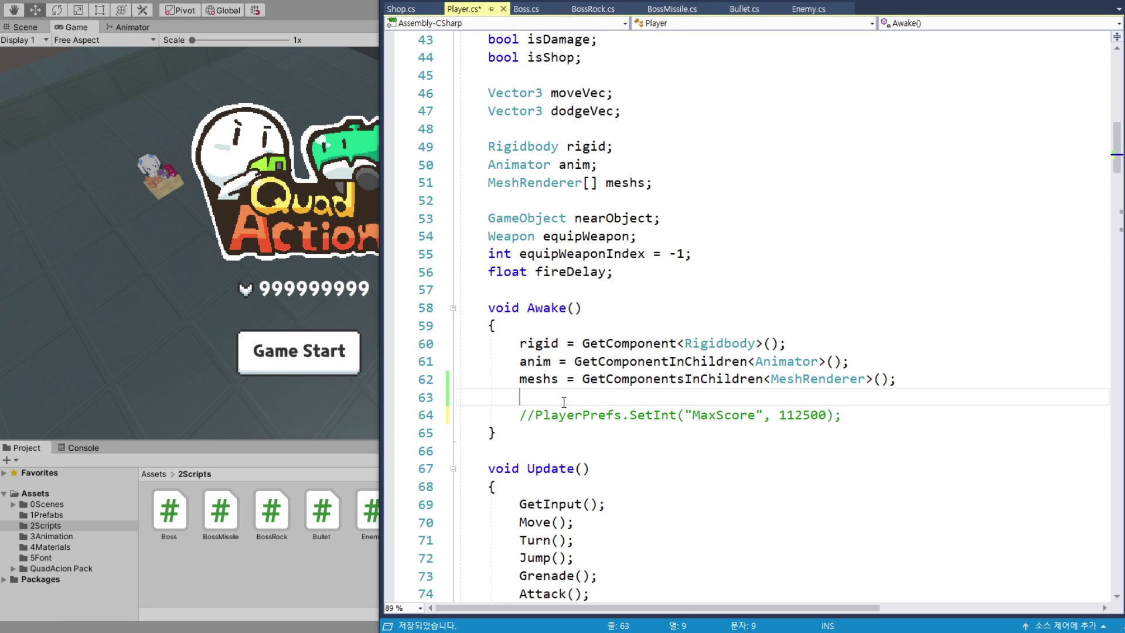
pyautogui.press('Return')
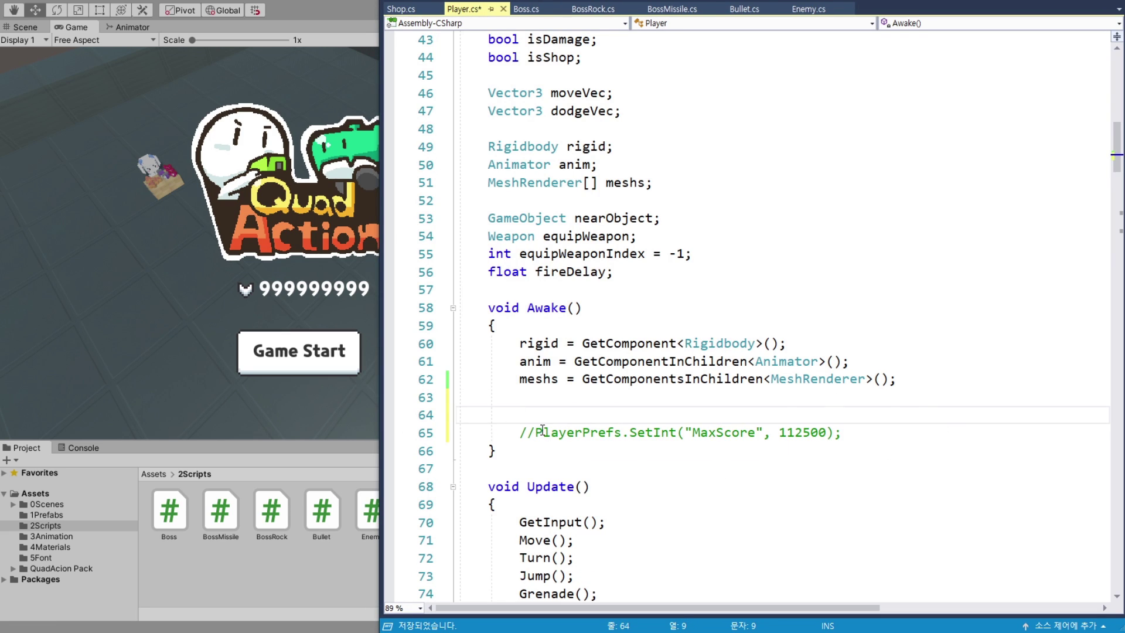
pyautogui.moveTo(542, 431); pyautogui.dragTo(843, 433)
pyautogui.click(899, 439)
pyautogui.click(729, 417)
pyautogui.write('Debug.L')
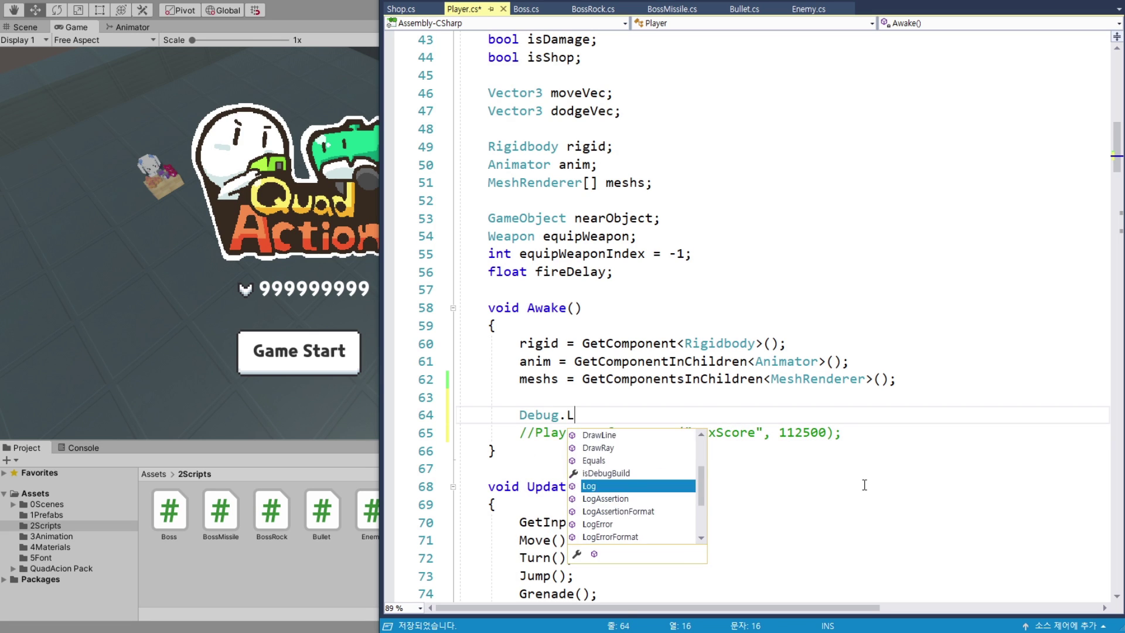
pyautogui.write('og();')
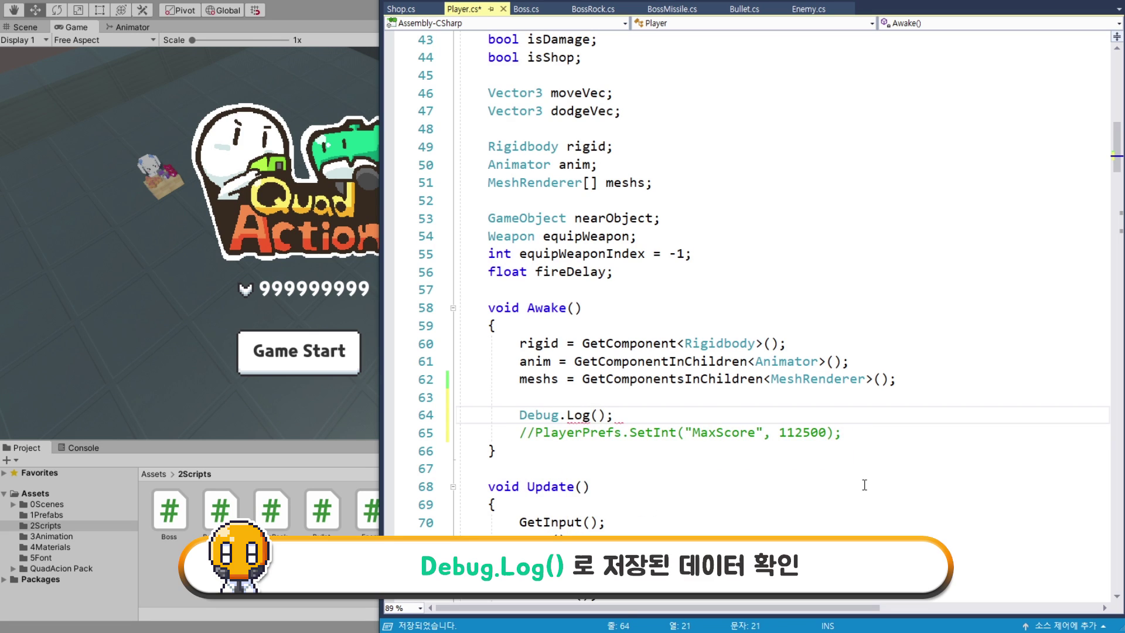
# - Make the log call Debug.Log(PlayerPrefs.GetInt("MaxScore")); and save Player.cs
pyautogui.doubleClick(598, 432)
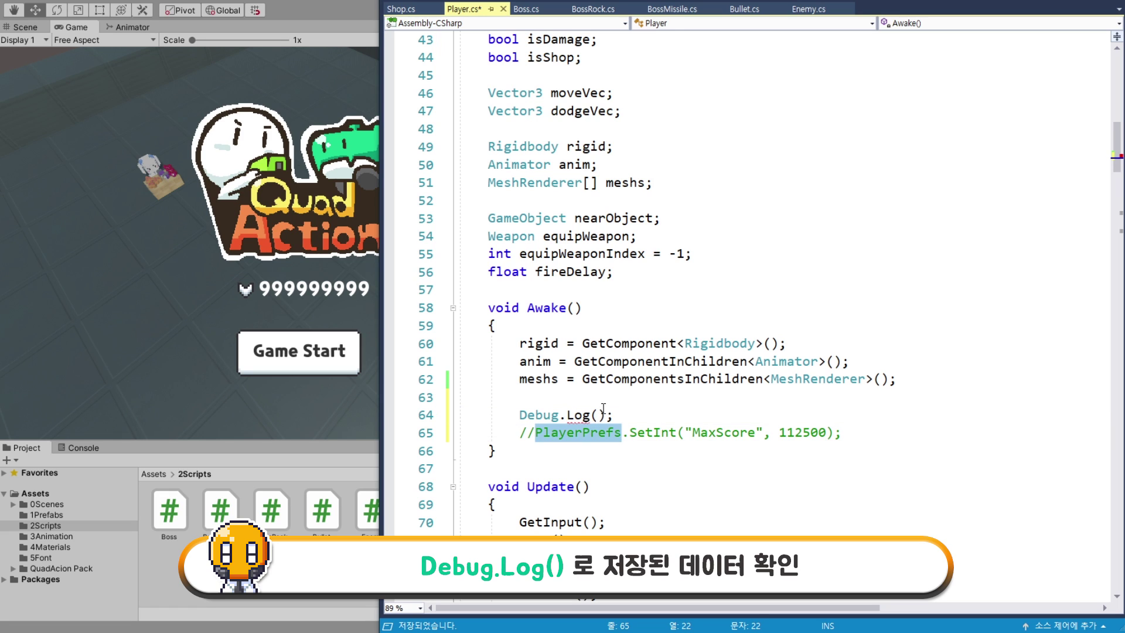
pyautogui.hotkey('ctrl', 'c')
pyautogui.click(600, 414)
pyautogui.hotkey('ctrl', 'v')
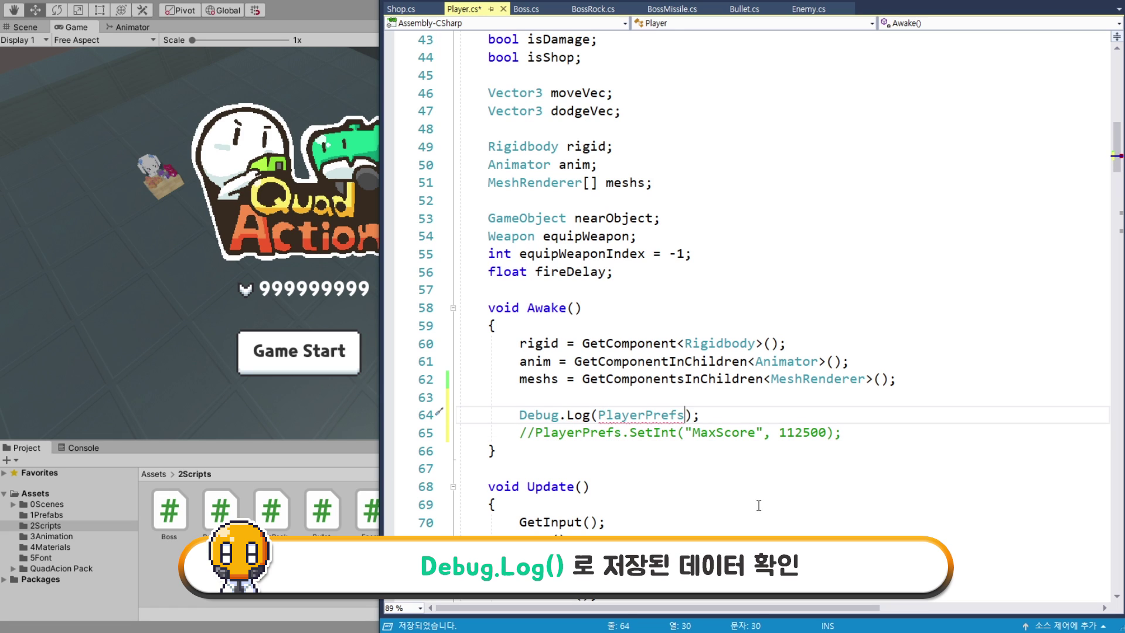
pyautogui.write('.')
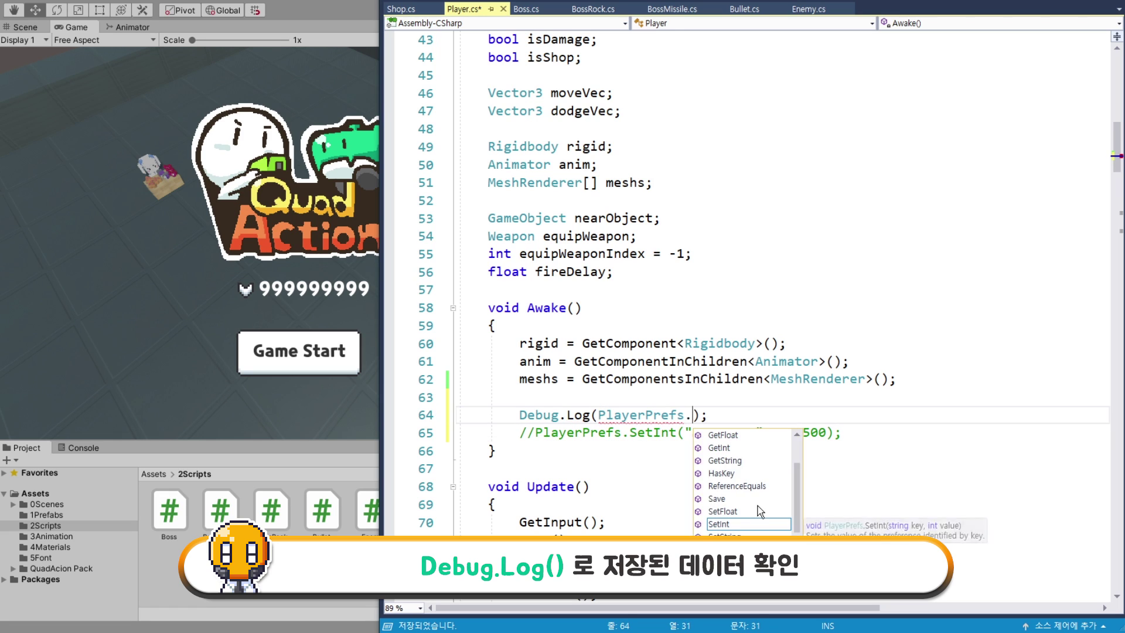
pyautogui.write('GetInt()')
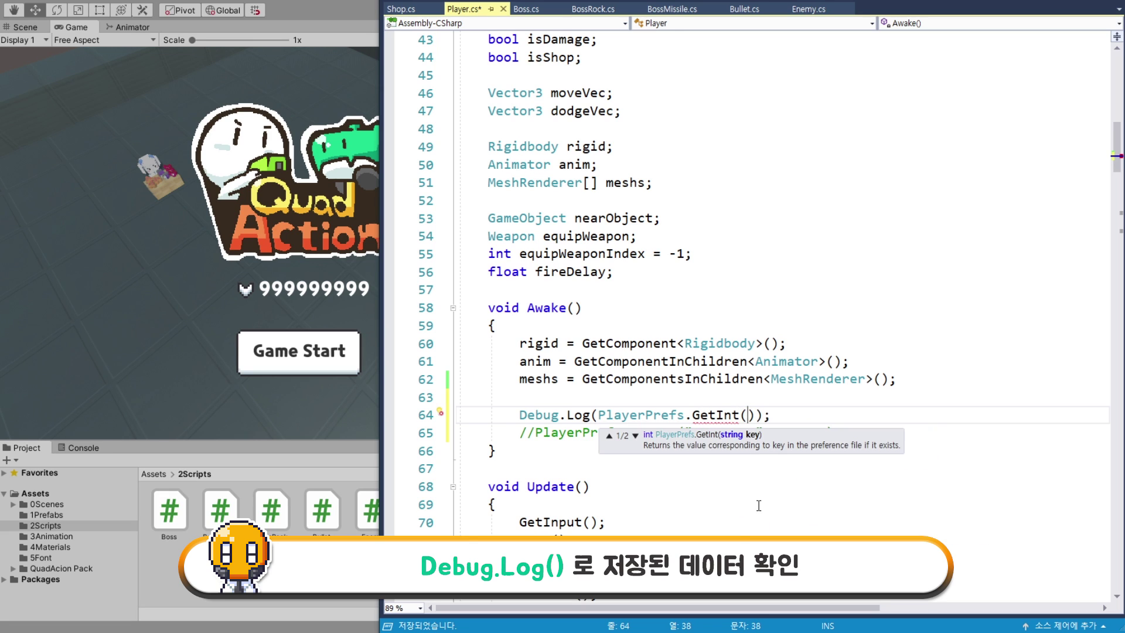
pyautogui.write('"')
pyautogui.doubleClick(723, 432)
pyautogui.hotkey('ctrl', 'c')
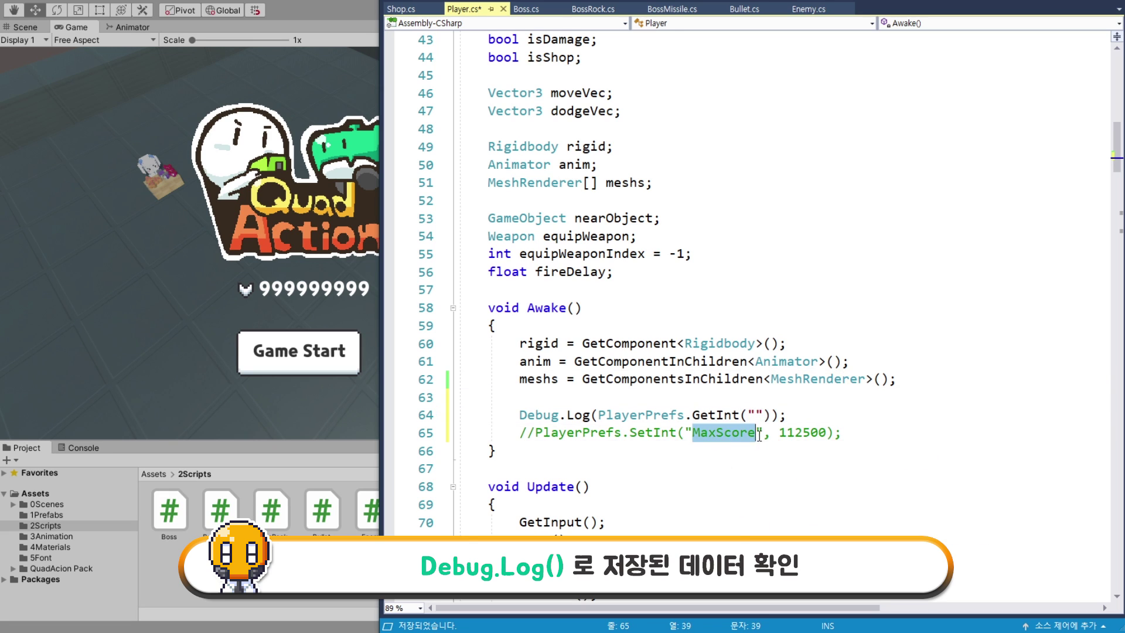
pyautogui.click(756, 414)
pyautogui.hotkey('ctrl', 'v')
pyautogui.doubleClick(726, 434)
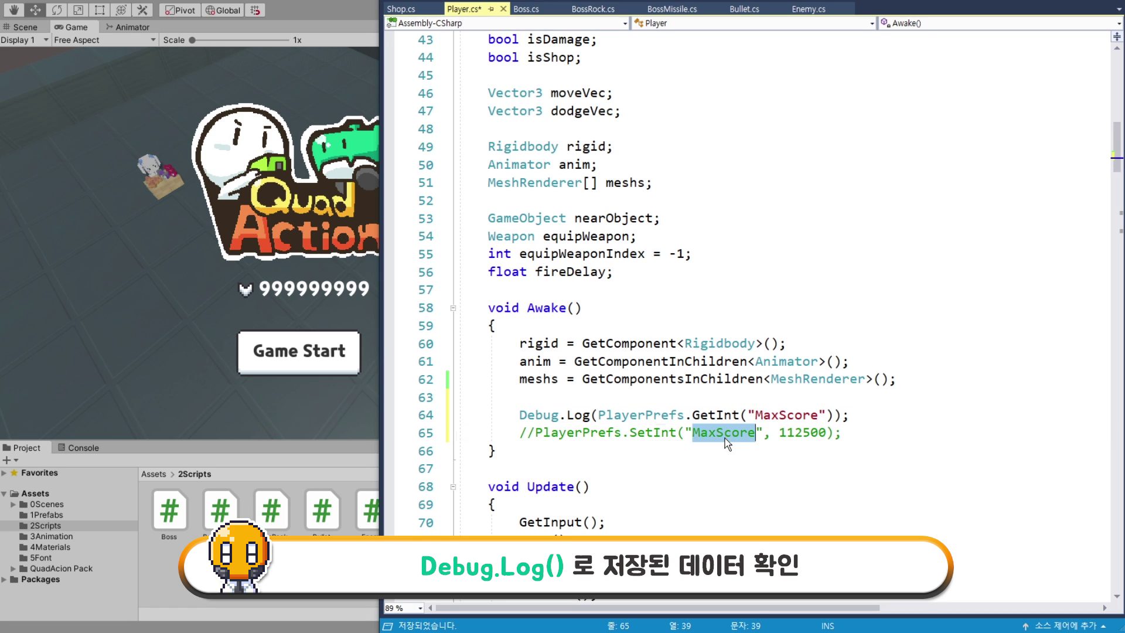
pyautogui.click(863, 414)
pyautogui.hotkey('ctrl', 's')
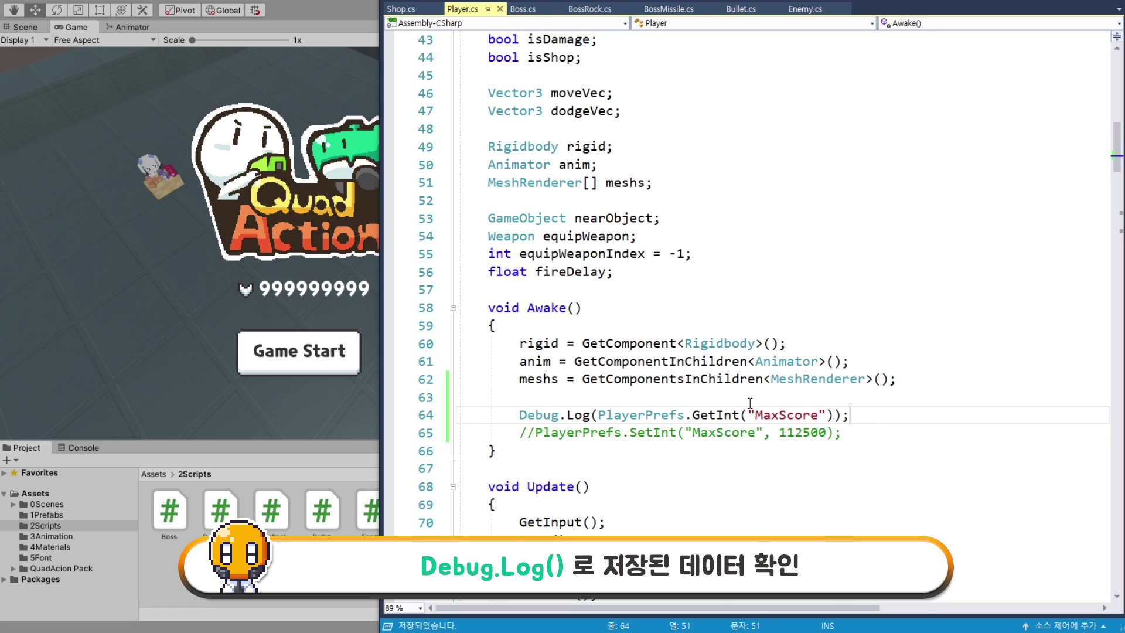
# - Show Unity's Console and run the game to log the stored MaxScore of 112500
pyautogui.click(346, 12)
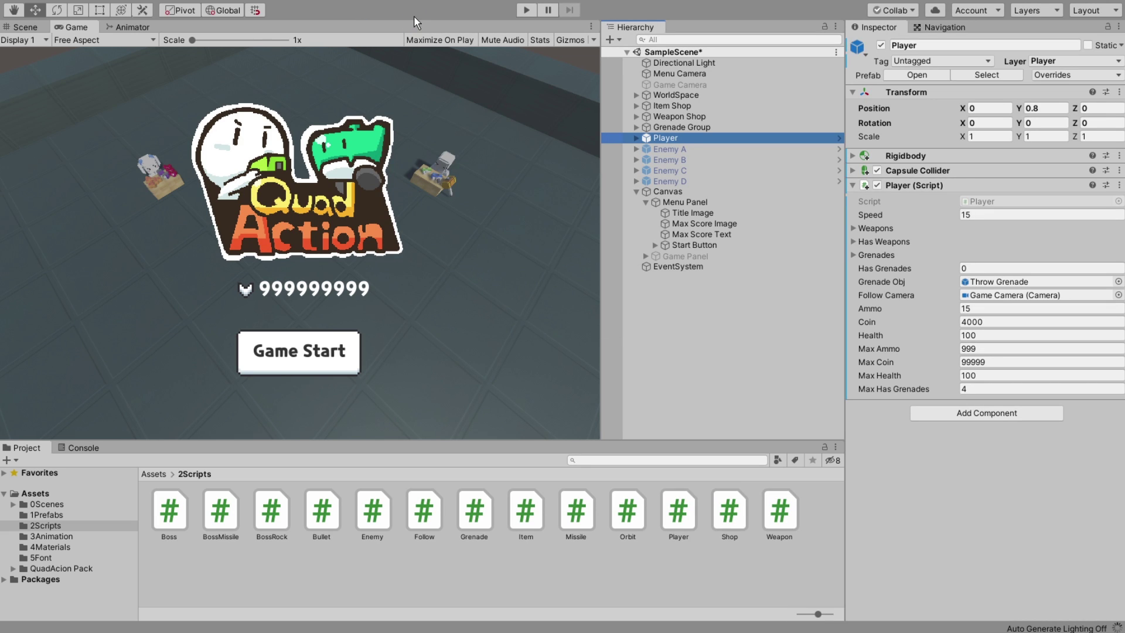
pyautogui.click(84, 447)
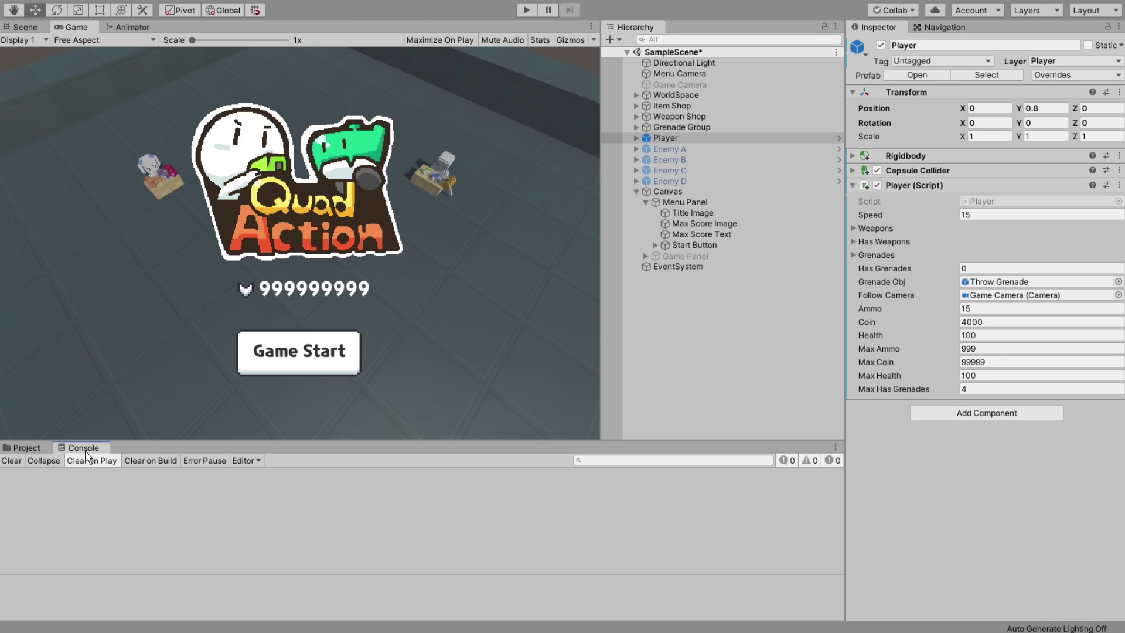
pyautogui.click(527, 12)
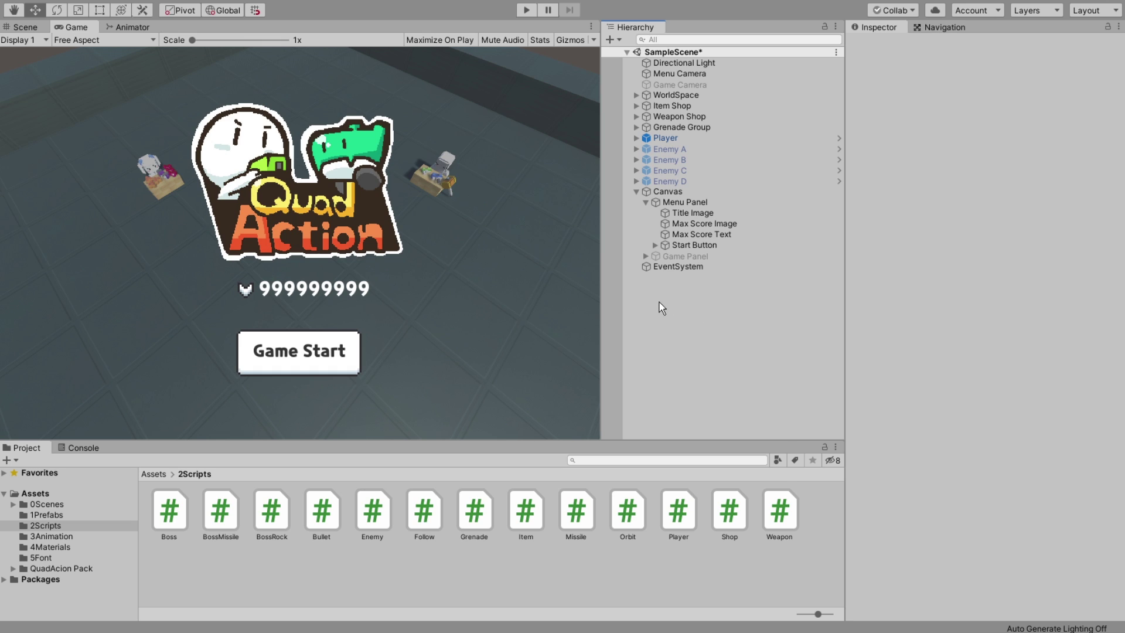
# - Create an empty object named Game Manager and move it to the top of the Hierarchy
pyautogui.rightClick(659, 302)
pyautogui.click(719, 432)
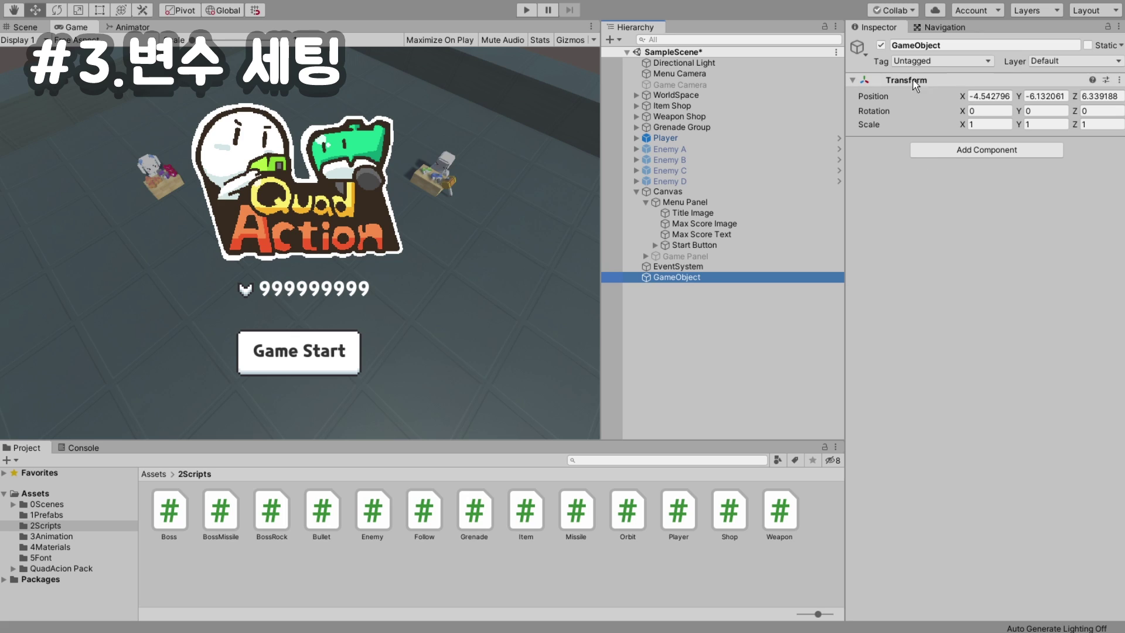
pyautogui.click(947, 45)
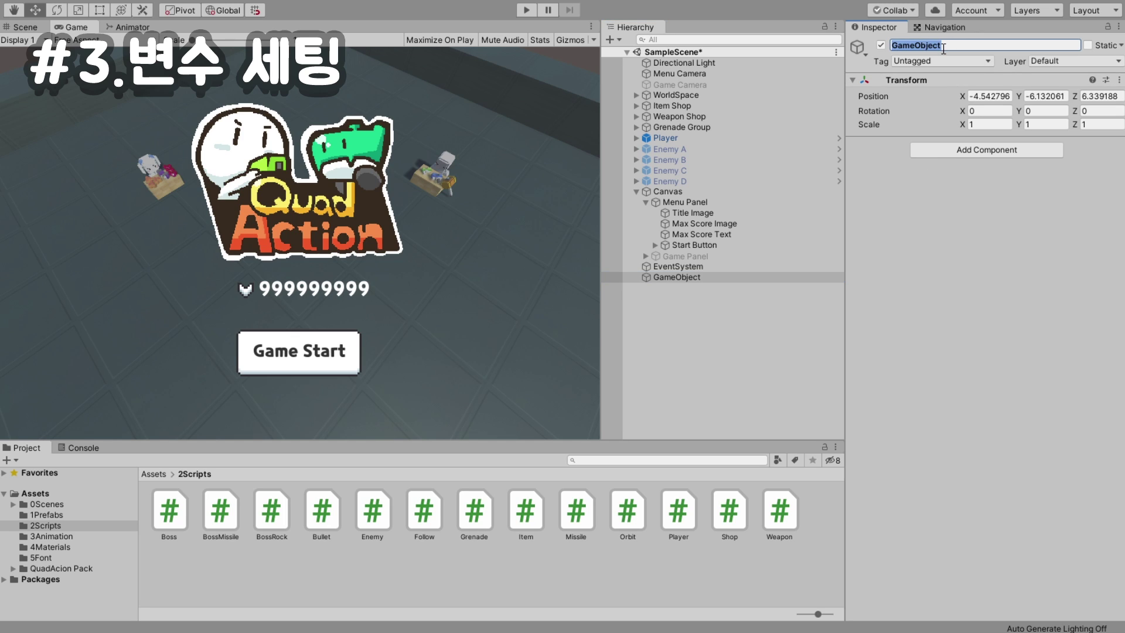
pyautogui.write('Game ')
pyautogui.write('MAnag')
pyautogui.press('BackSpace')
pyautogui.write('anager')
pyautogui.press('Return')
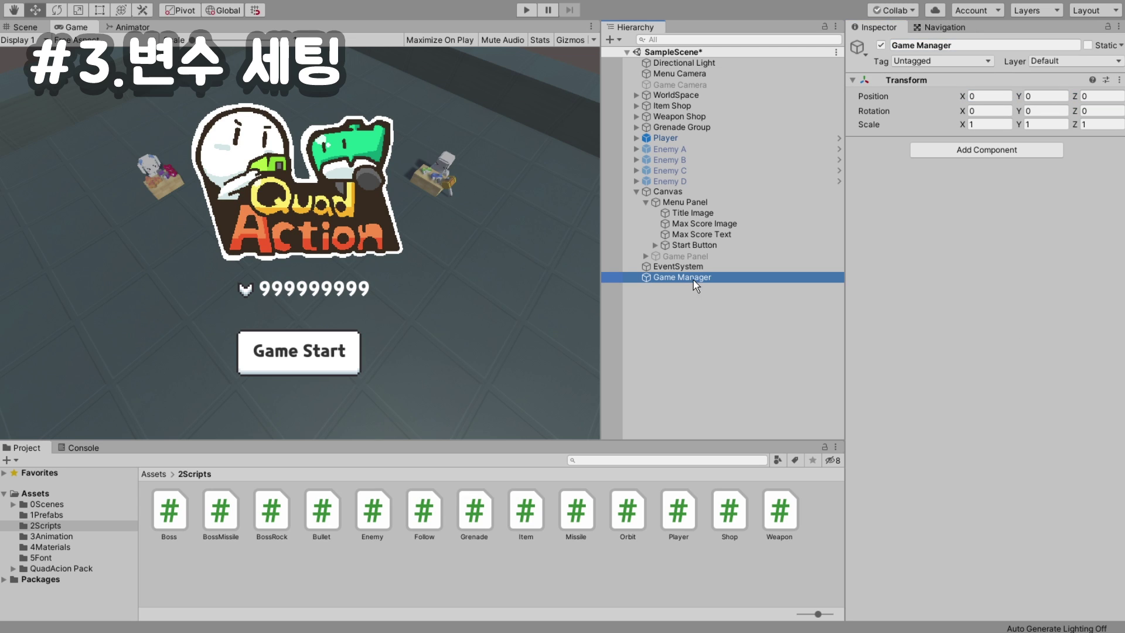
pyautogui.moveTo(680, 277); pyautogui.dragTo(694, 59)
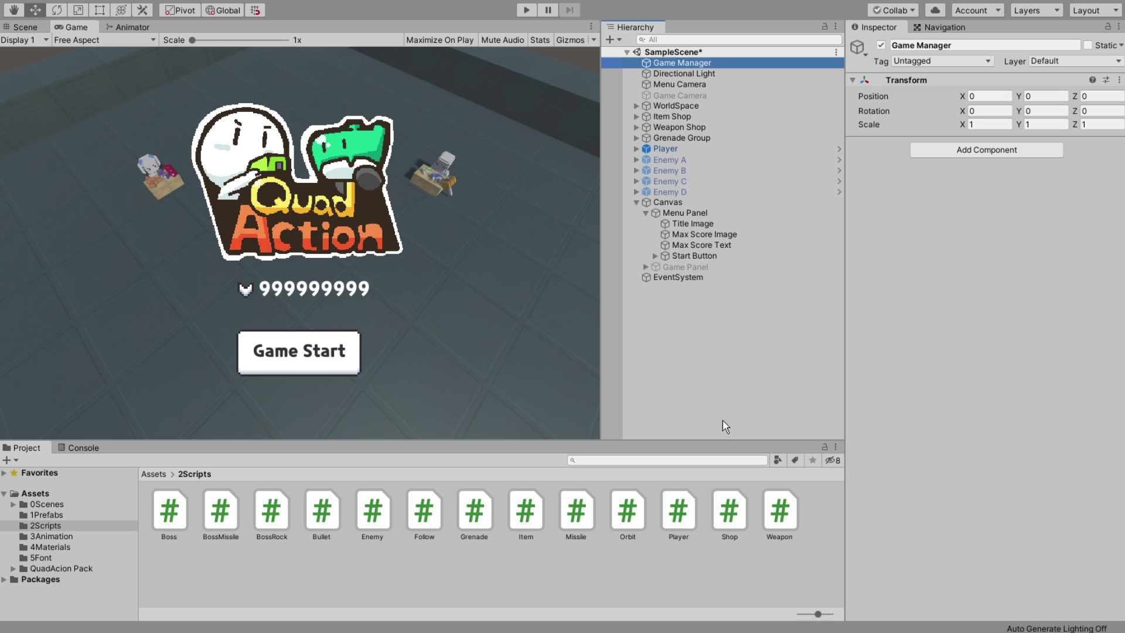
pyautogui.click(700, 65)
# - Create a new C# script named GameManager in the 2Scripts folder
pyautogui.rightClick(533, 577)
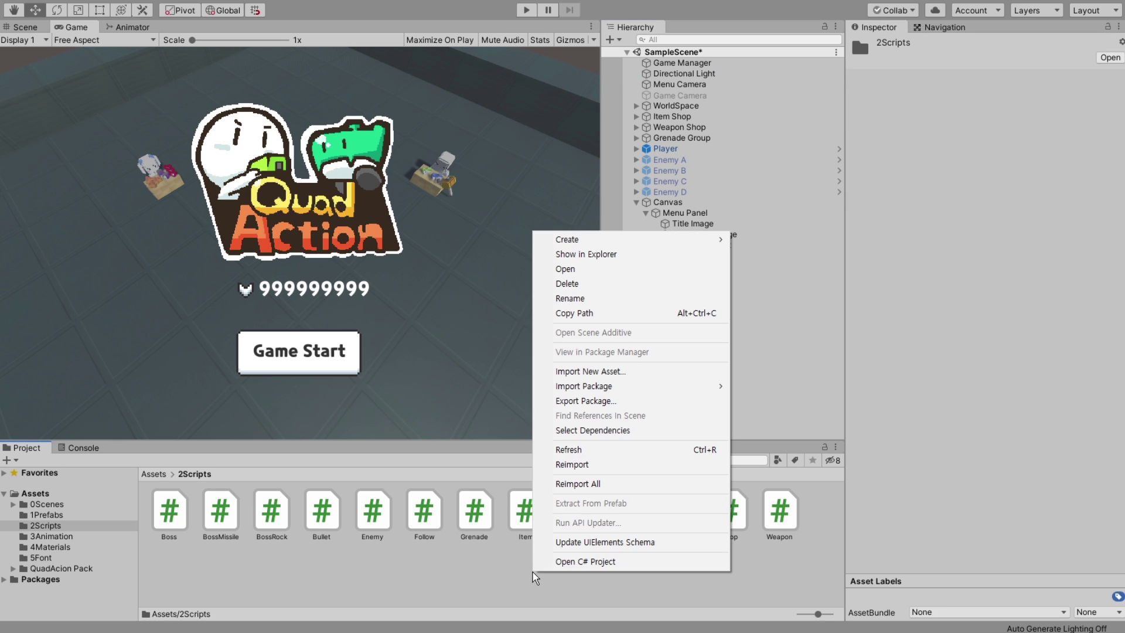
pyautogui.moveTo(652, 238)
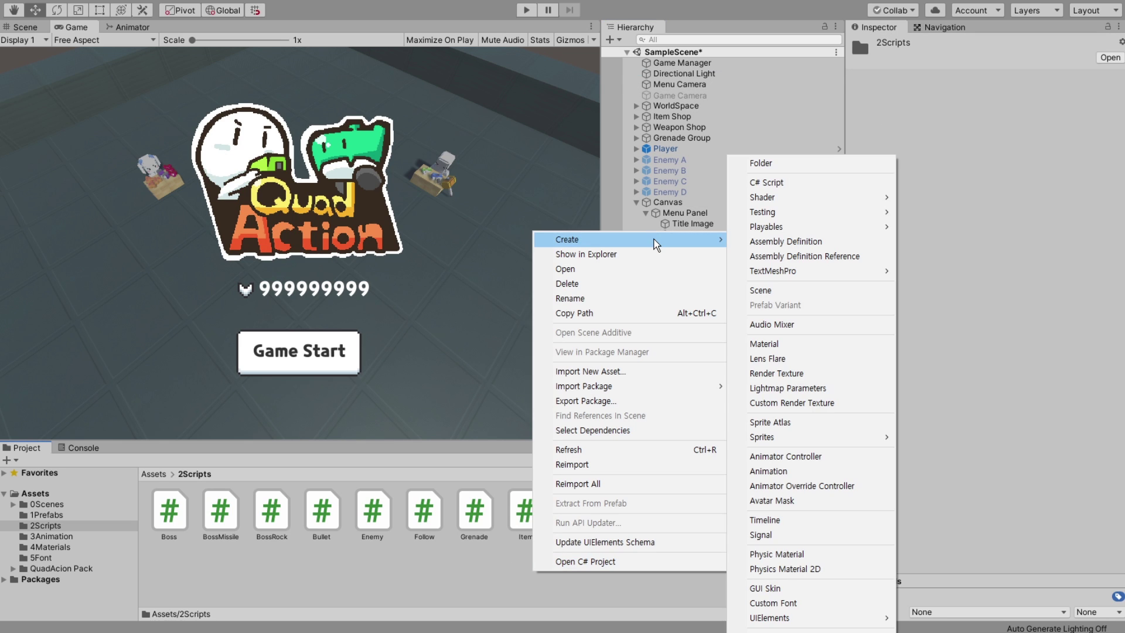
pyautogui.click(806, 189)
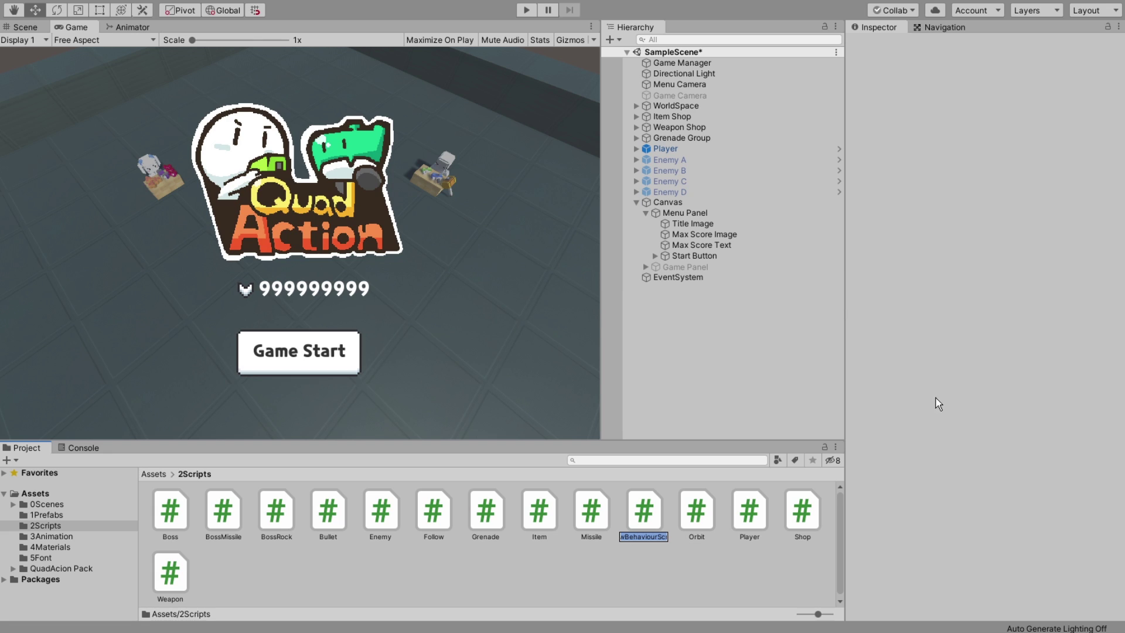
pyautogui.write('Game')
pyautogui.write('Manager')
pyautogui.press('Return')
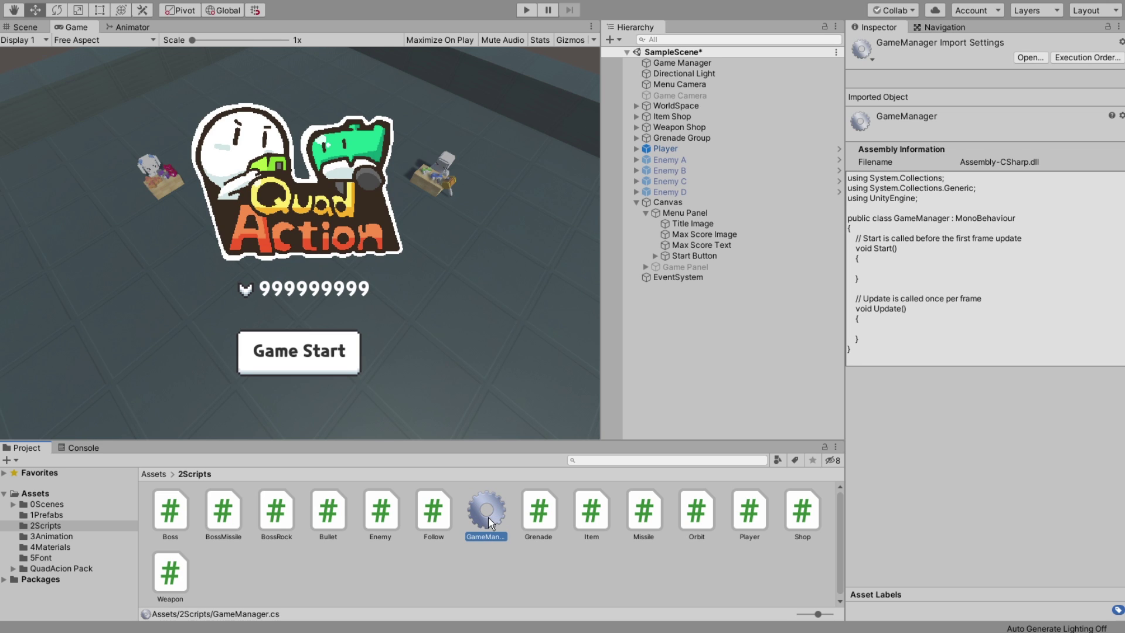
# - Attach GameManager to the Game Manager object and open it in Visual Studio
pyautogui.moveTo(489, 521); pyautogui.dragTo(681, 63)
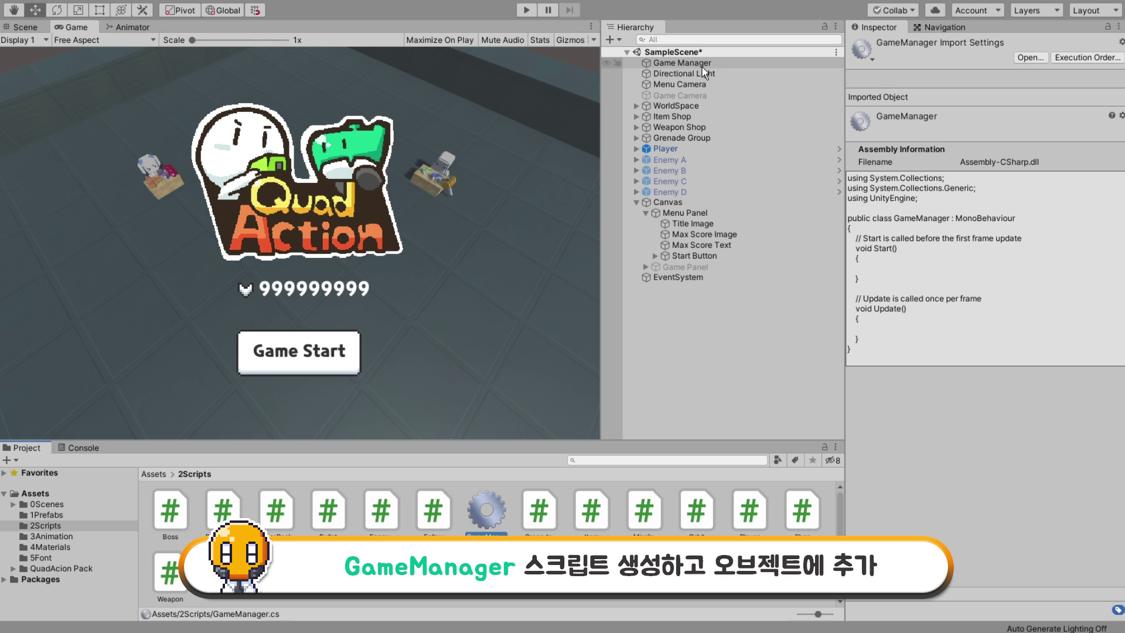
pyautogui.moveTo(487, 511); pyautogui.dragTo(938, 254)
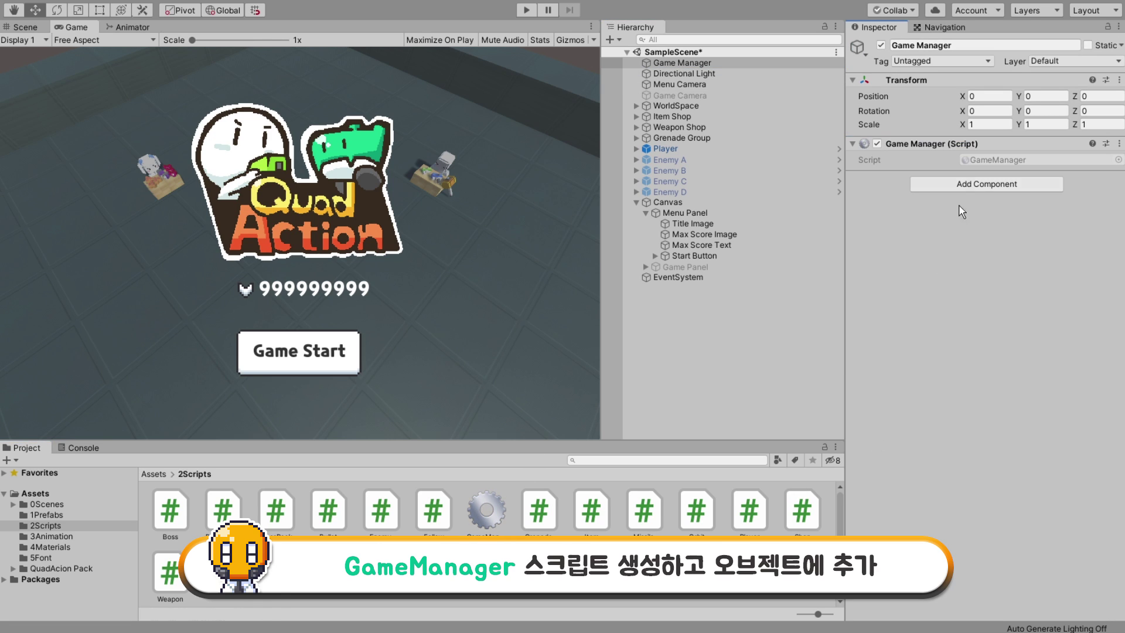
pyautogui.doubleClick(993, 160)
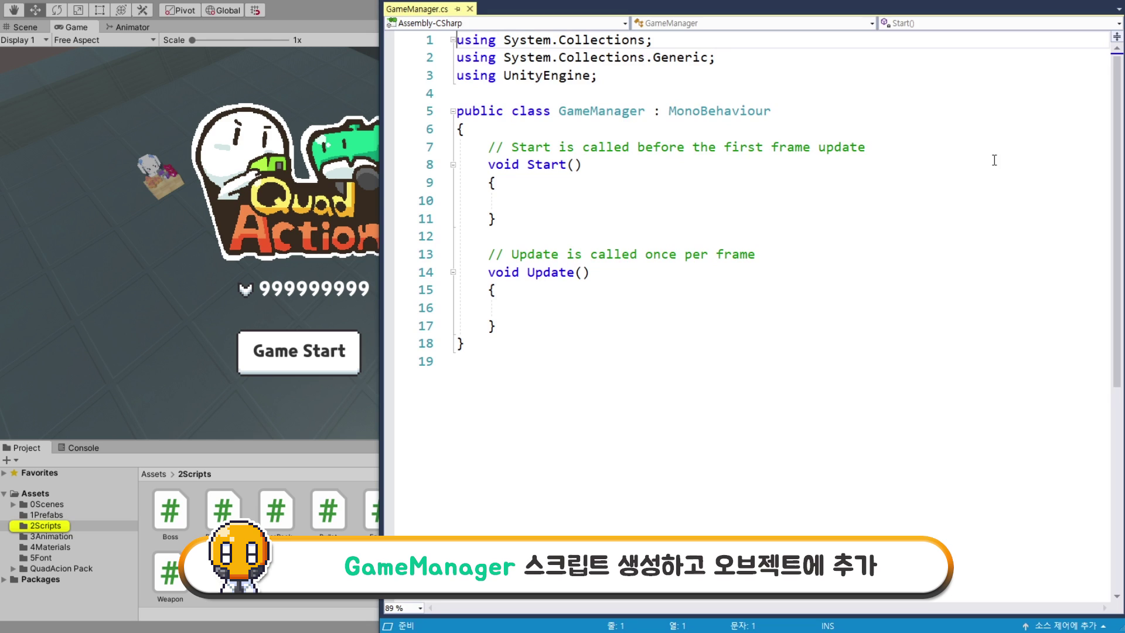
# - Delete the default Start and Update methods and declare public GameObject menuCam
pyautogui.click(530, 199)
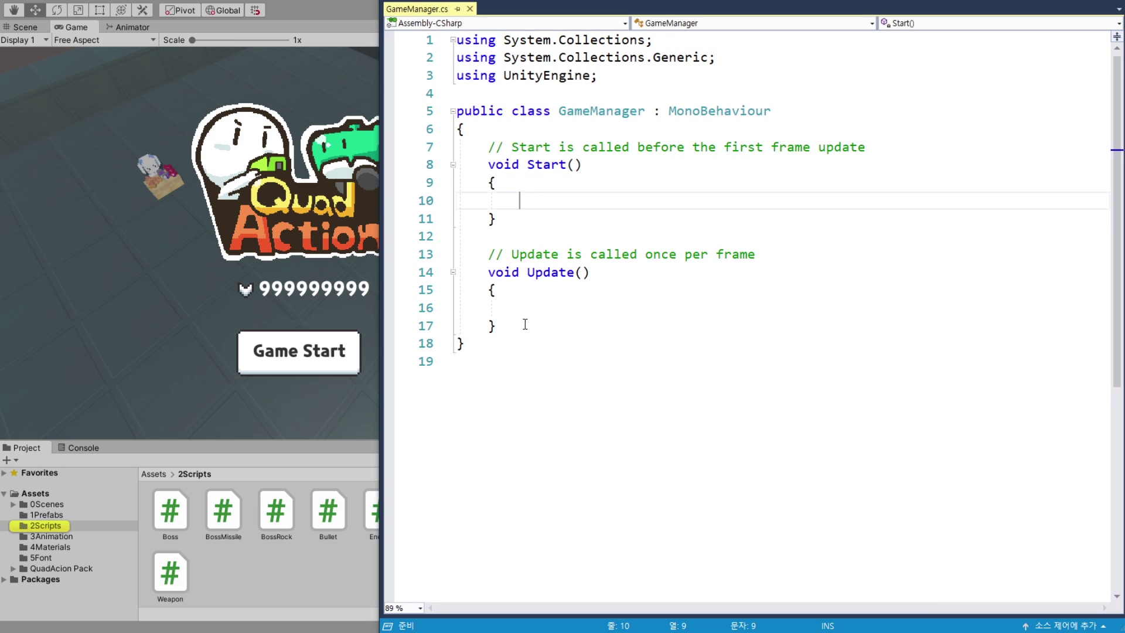
pyautogui.moveTo(546, 325); pyautogui.dragTo(488, 147)
pyautogui.press('Delete')
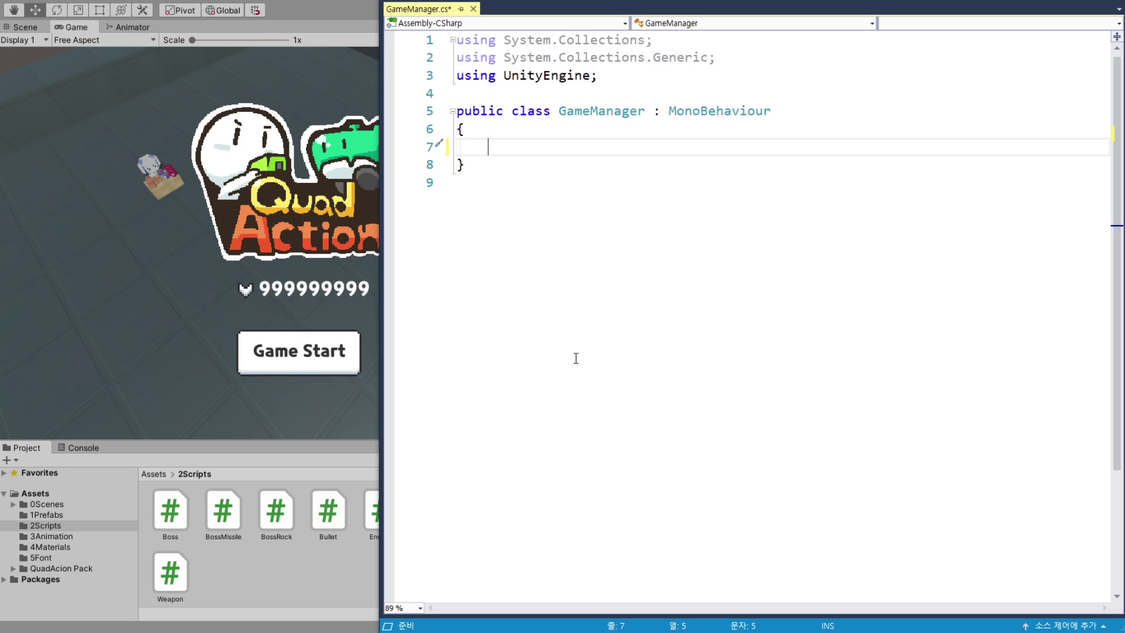
pyautogui.write('public G')
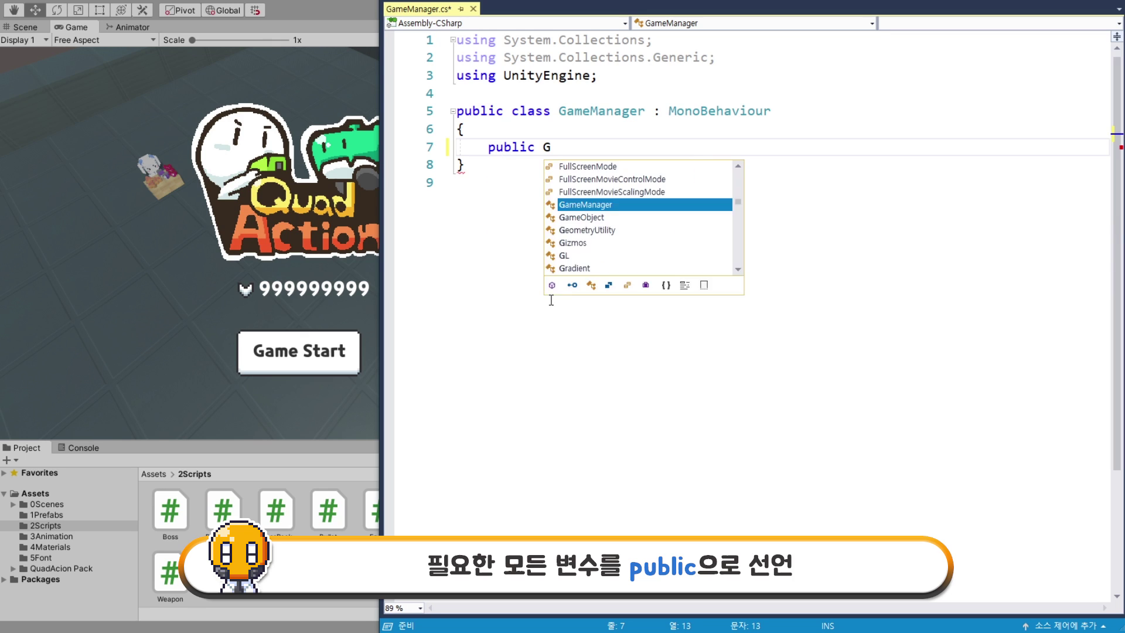
pyautogui.write('ame')
pyautogui.press('Down')
pyautogui.press('Tab')
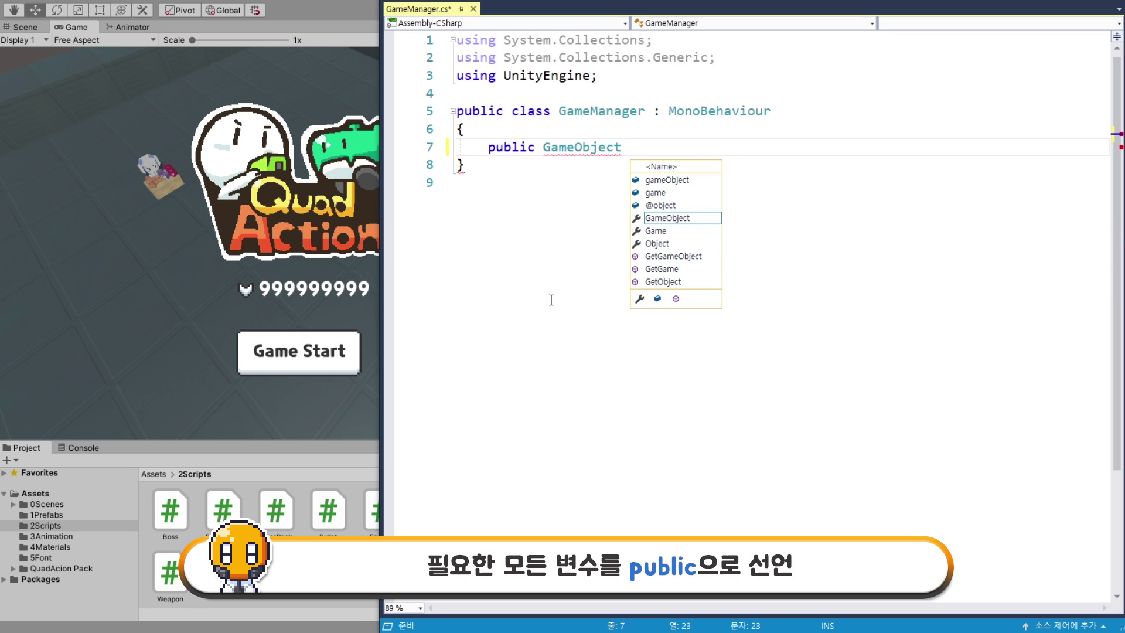
pyautogui.write('menuCam;')
pyautogui.press('Return')
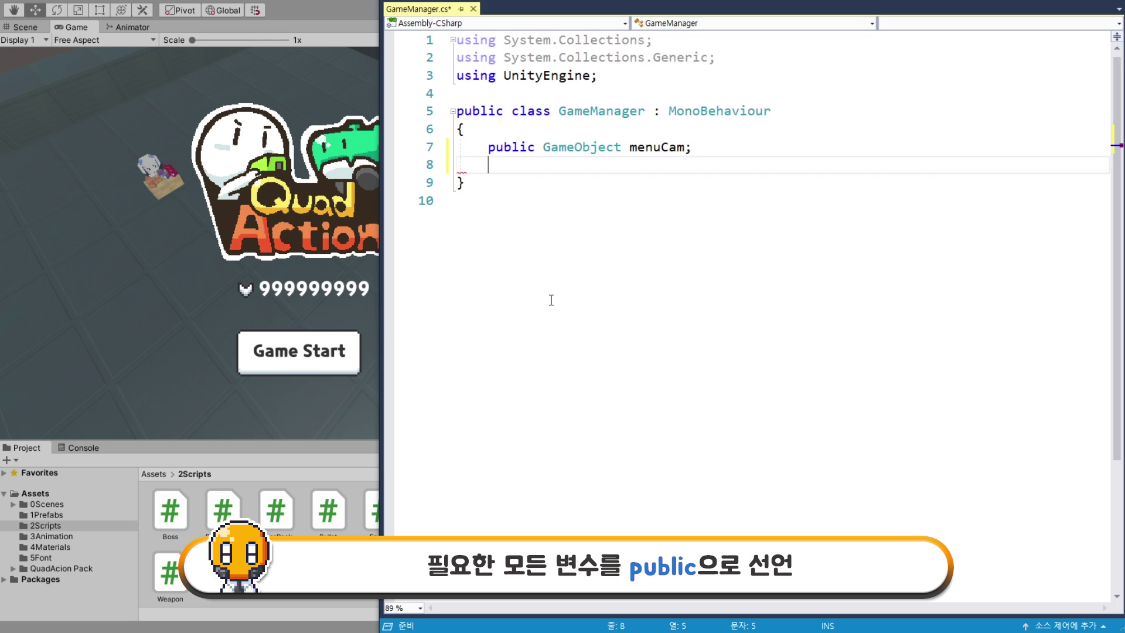
# - Add a public GameObject gameCam field by copying and editing the menuCam line
pyautogui.moveTo(489, 147); pyautogui.dragTo(722, 146)
pyautogui.hotkey('ctrl', 'c')
pyautogui.press('Down')
pyautogui.hotkey('ctrl', 'v')
pyautogui.click(661, 164)
pyautogui.press('BackSpace')
pyautogui.press('BackSpace')
pyautogui.press('BackSpace')
pyautogui.press('BackSpace')
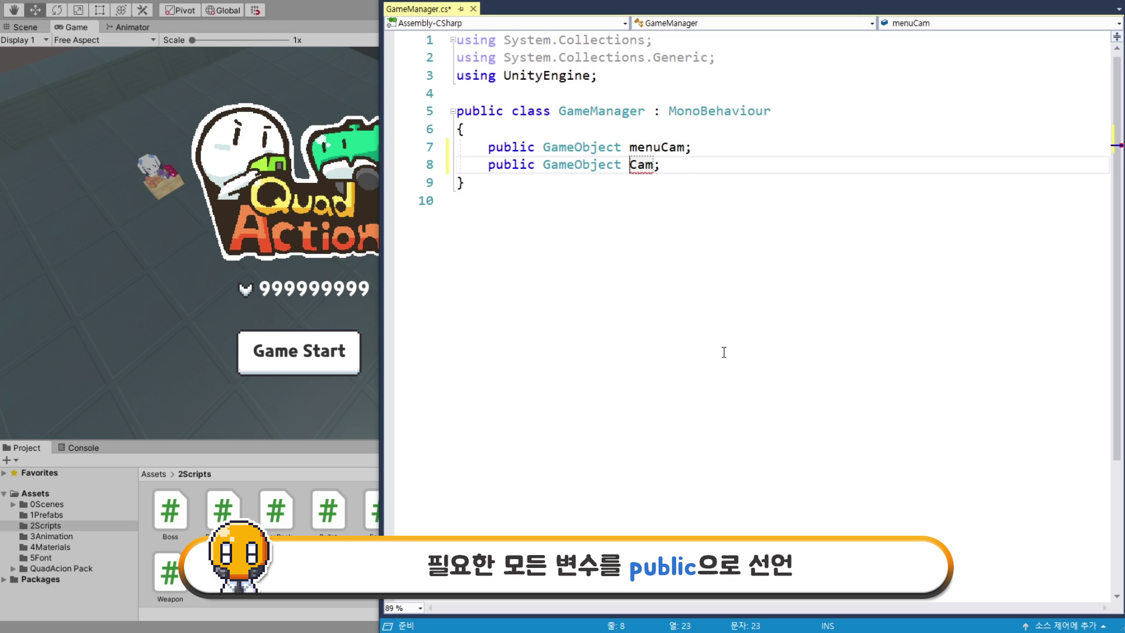
pyautogui.write('game')
pyautogui.click(726, 163)
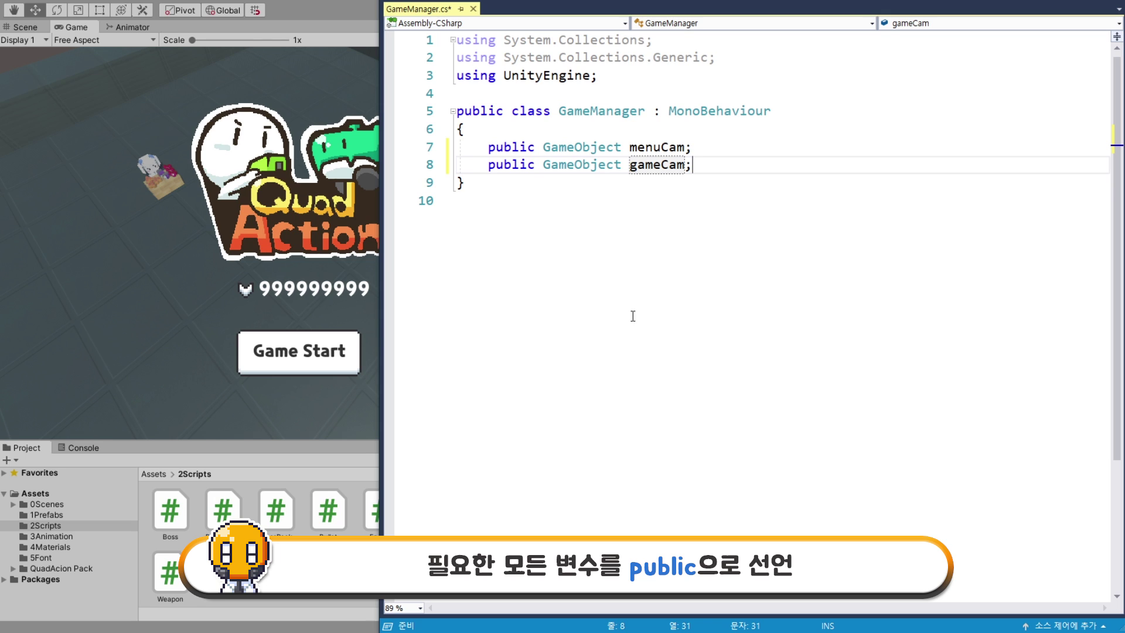
pyautogui.press('Return')
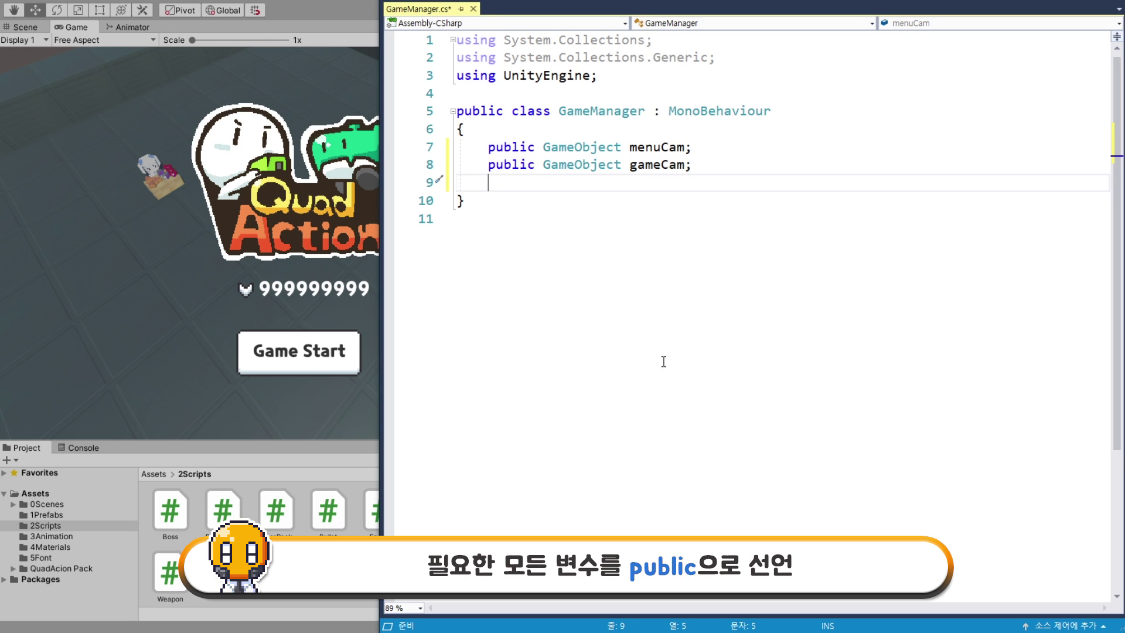
# - Declare public Player player, Boss boss, and int stage fields
pyautogui.write('public P')
pyautogui.write('layer')
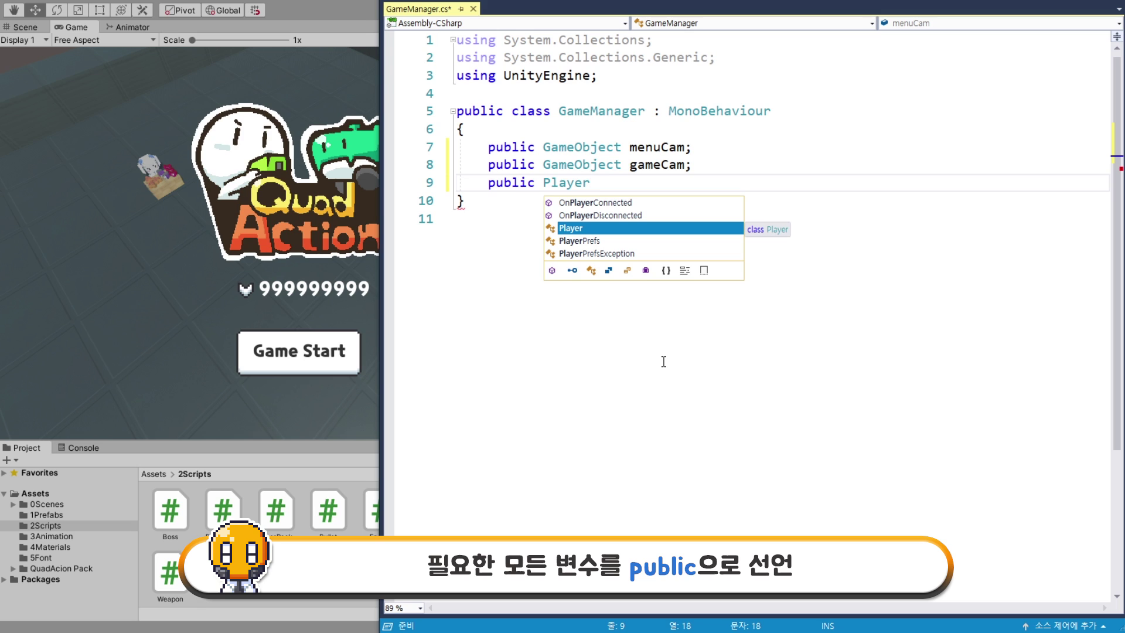
pyautogui.write(' player;')
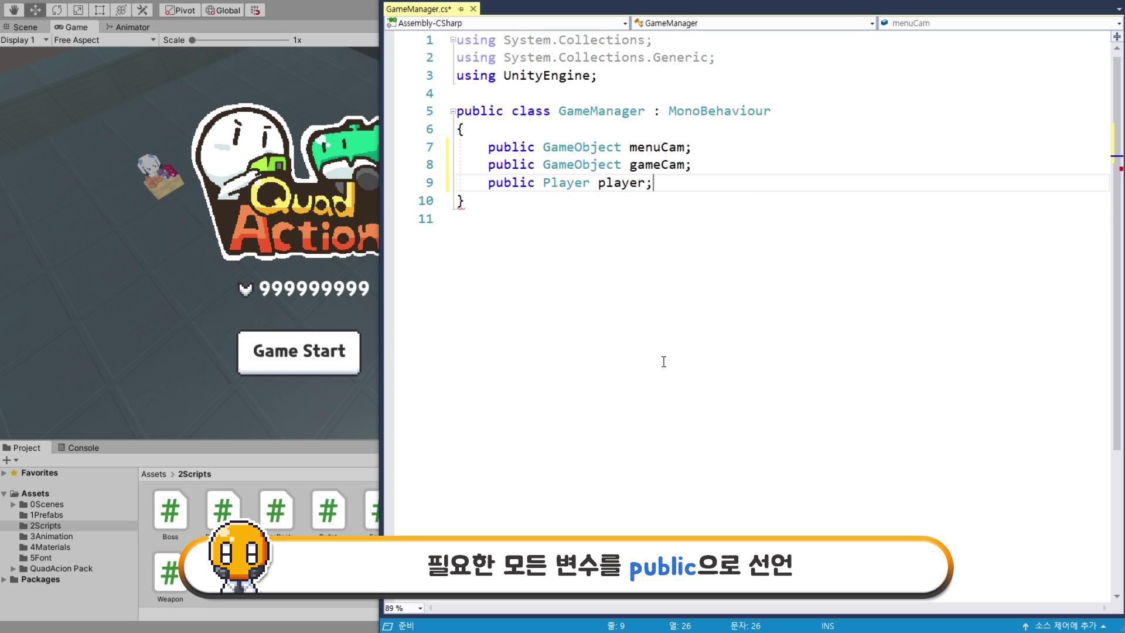
pyautogui.press('Return')
pyautogui.write('pu')
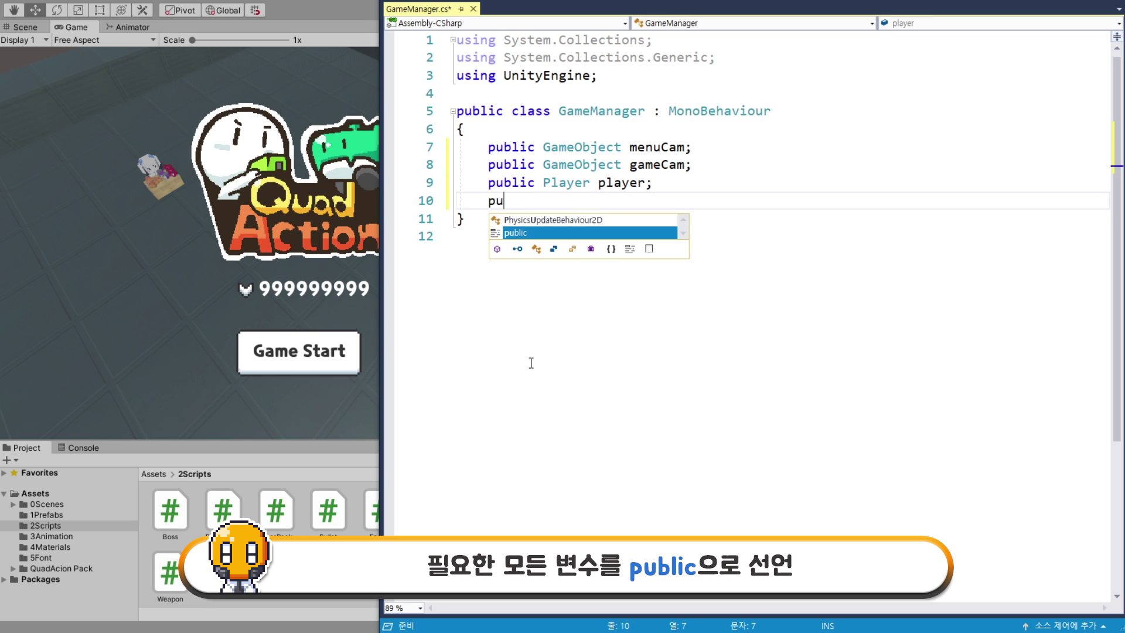
pyautogui.write('blic')
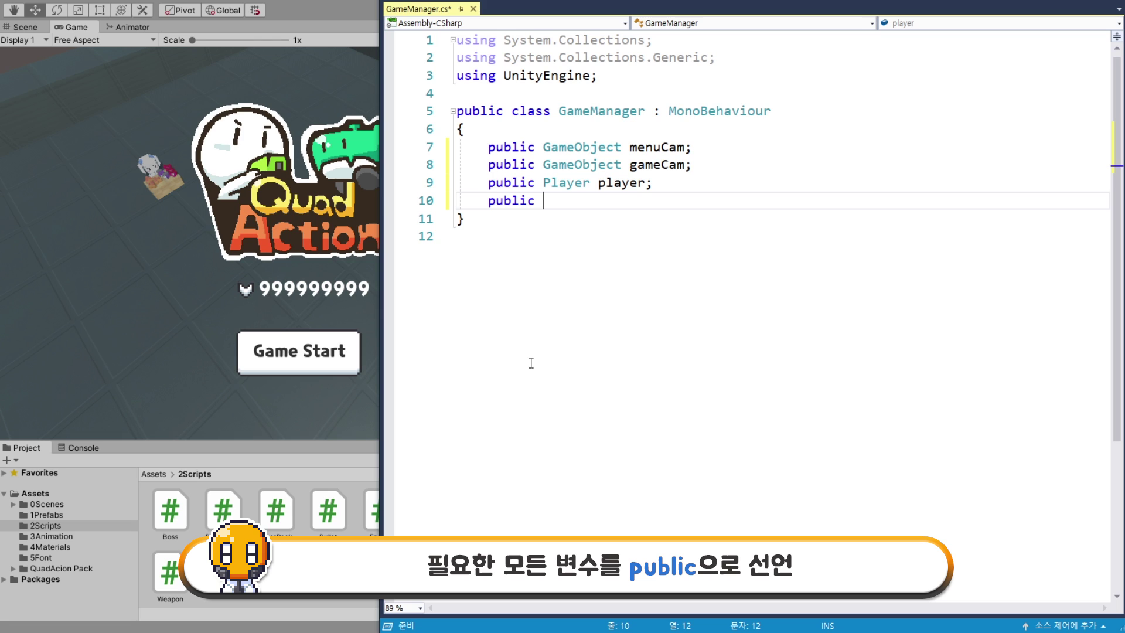
pyautogui.write(' Boss ')
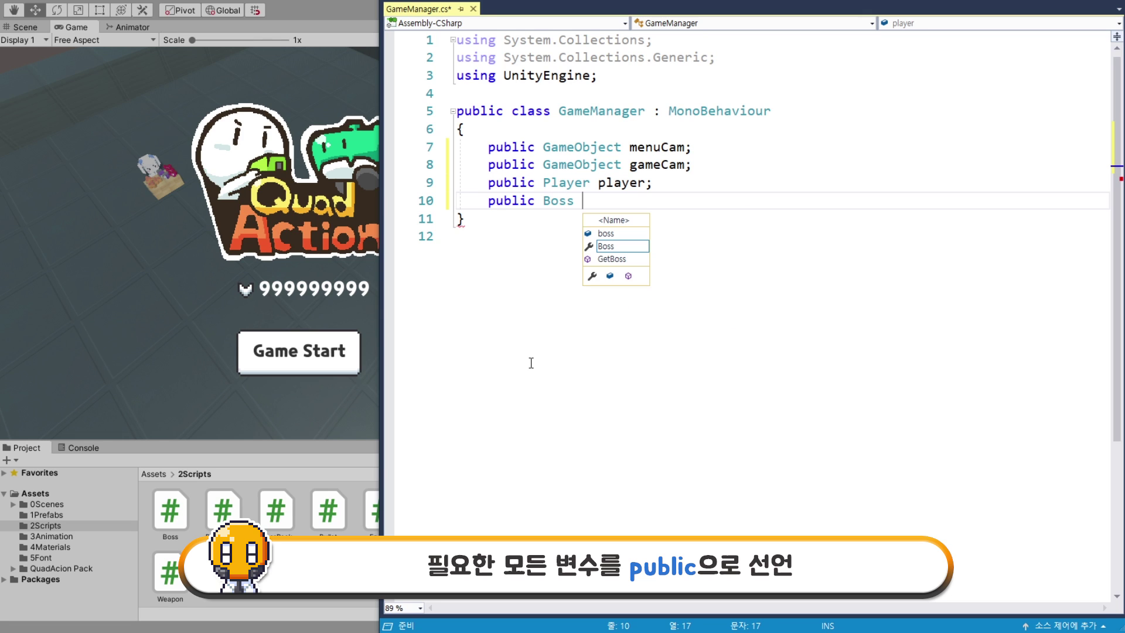
pyautogui.write('boss;')
pyautogui.press('Return')
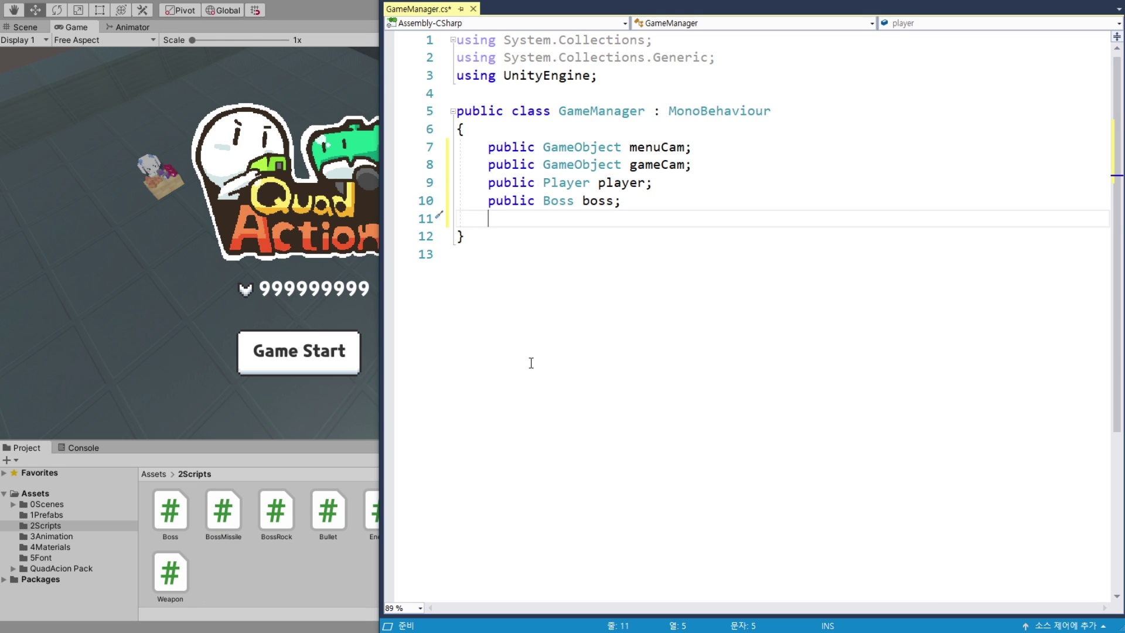
pyautogui.write('p')
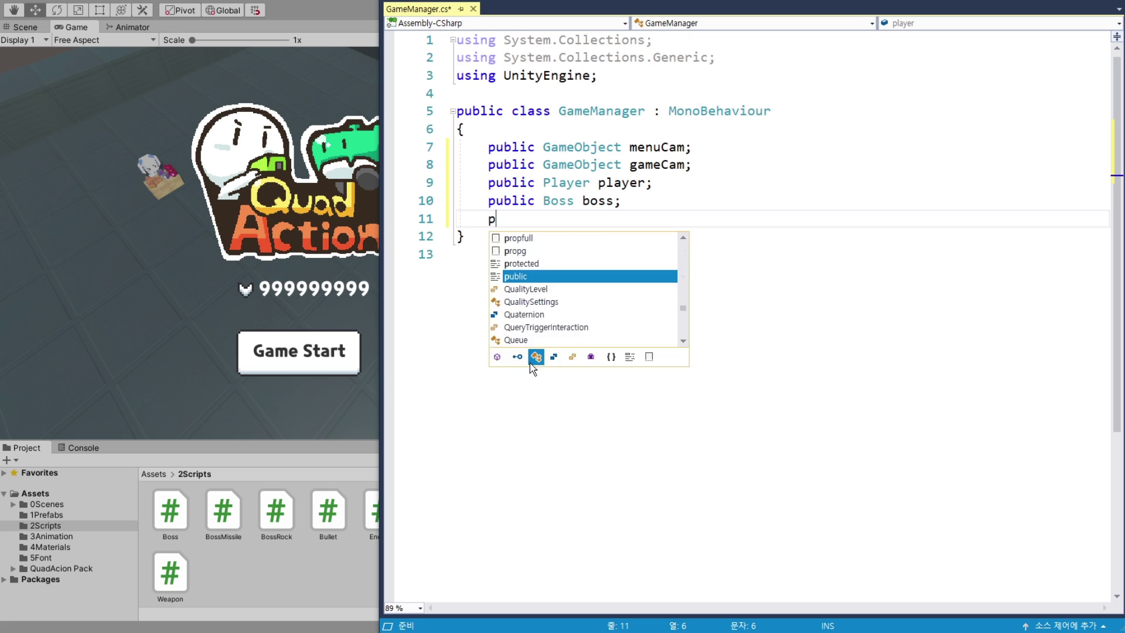
pyautogui.write('ublic int ')
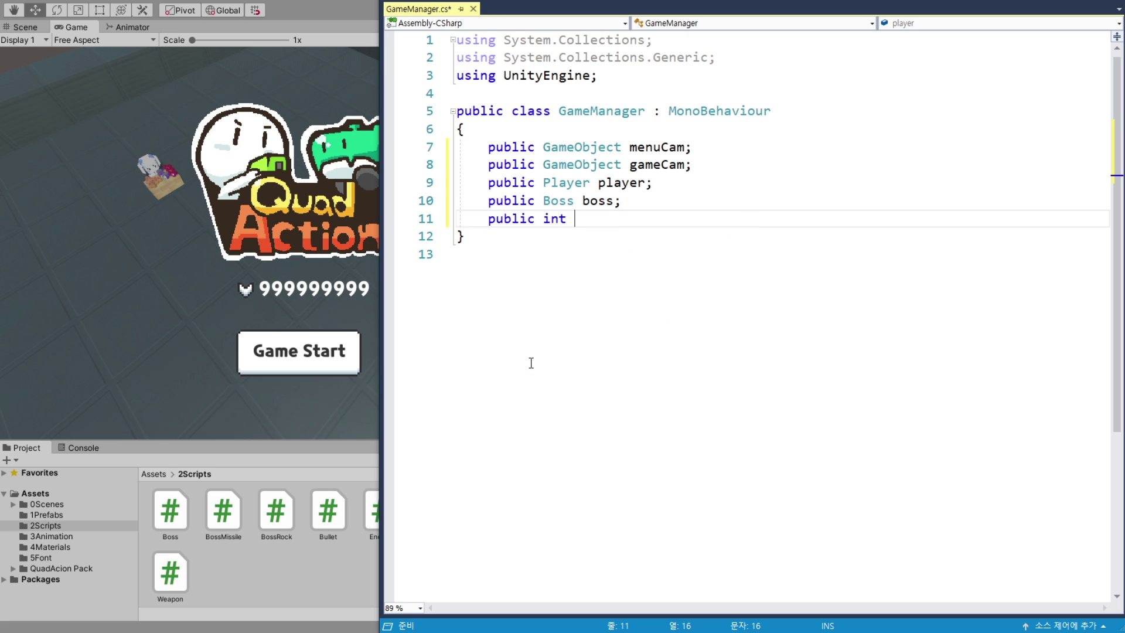
pyautogui.write('st')
pyautogui.press('BackSpace')
pyautogui.write(';')
pyautogui.press('Return')
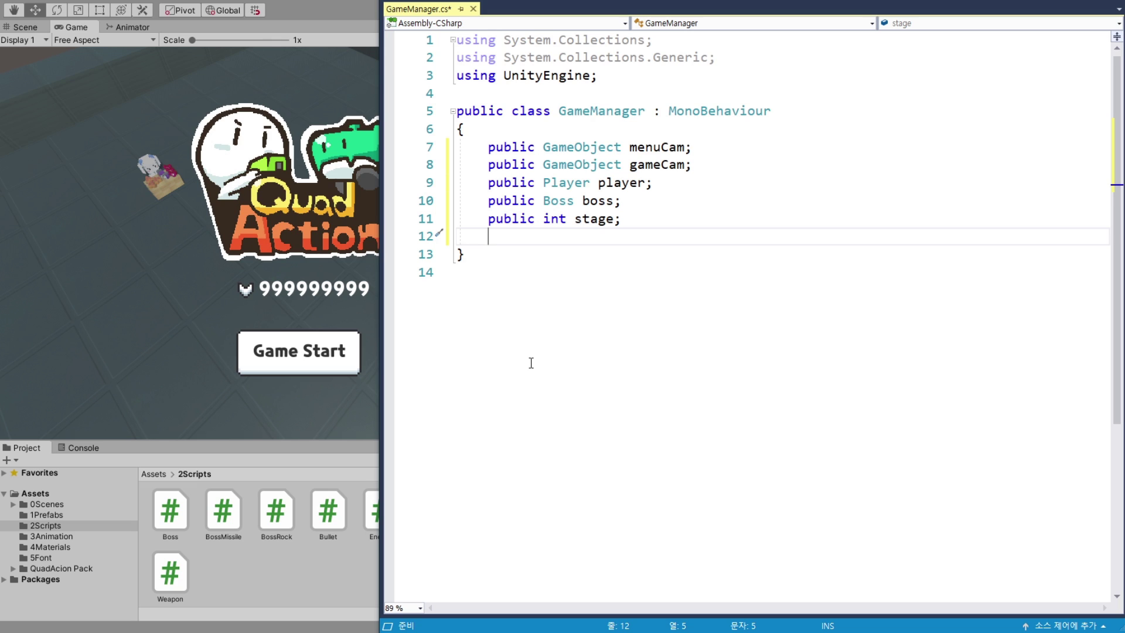
# - Declare public float playTime and bool isBattle fields
pyautogui.write('public ')
pyautogui.write('float g')
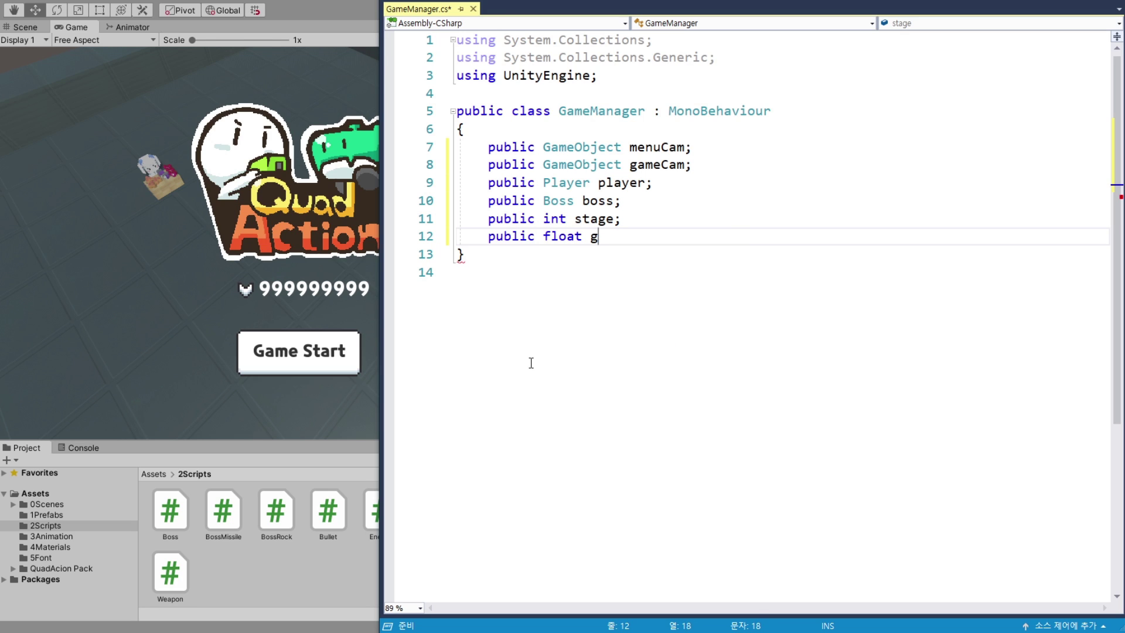
pyautogui.write('ame')
pyautogui.press('BackSpace')
pyautogui.press('BackSpace')
pyautogui.press('BackSpace')
pyautogui.press('BackSpace')
pyautogui.write('pla')
pyautogui.write('yTime')
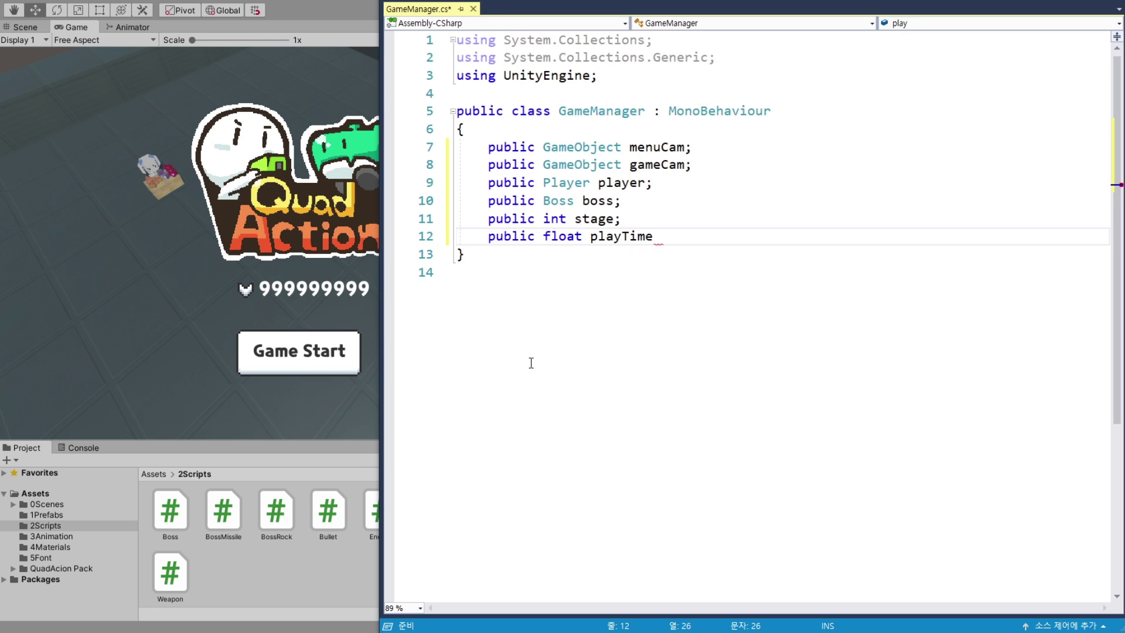
pyautogui.write(';')
pyautogui.press('Return')
pyautogui.write('p')
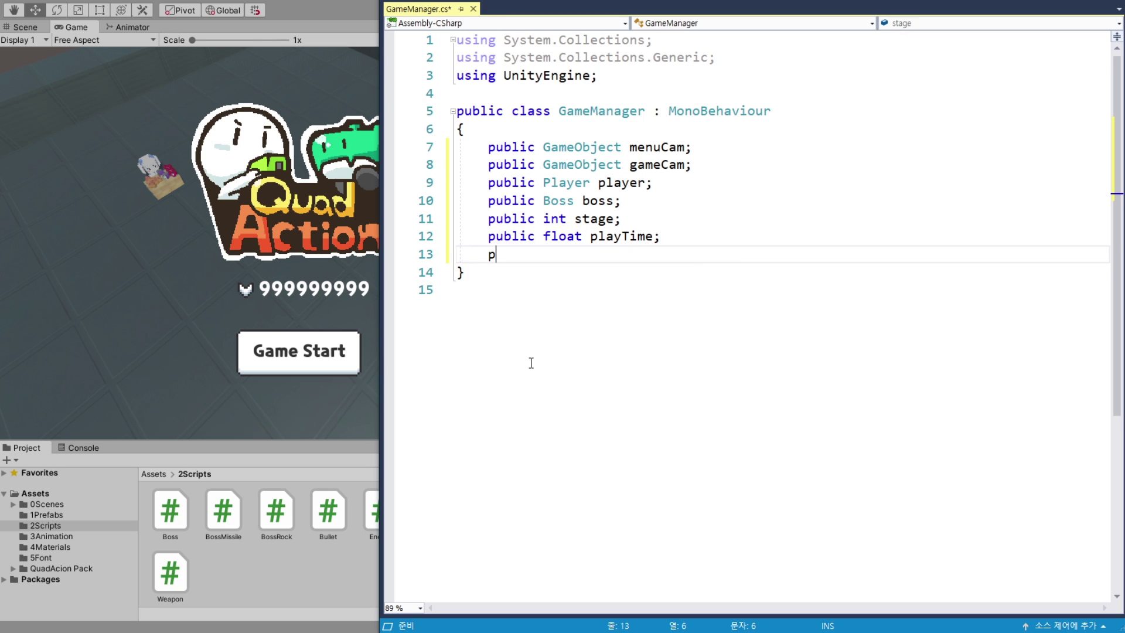
pyautogui.write('ublic')
pyautogui.write(' bool ')
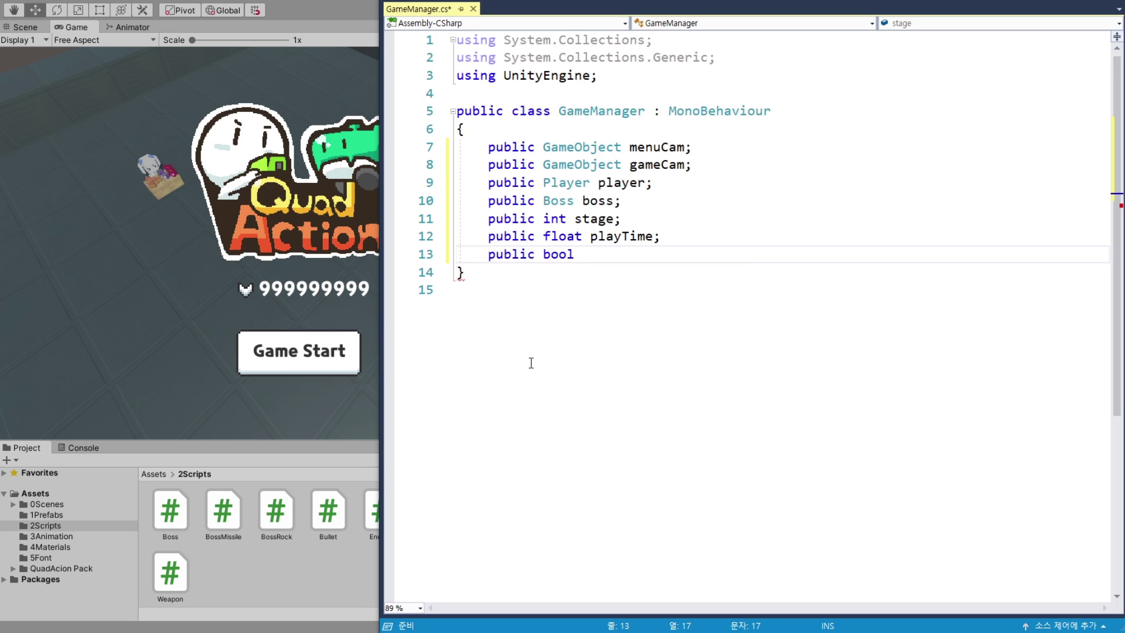
pyautogui.write('isBattle;')
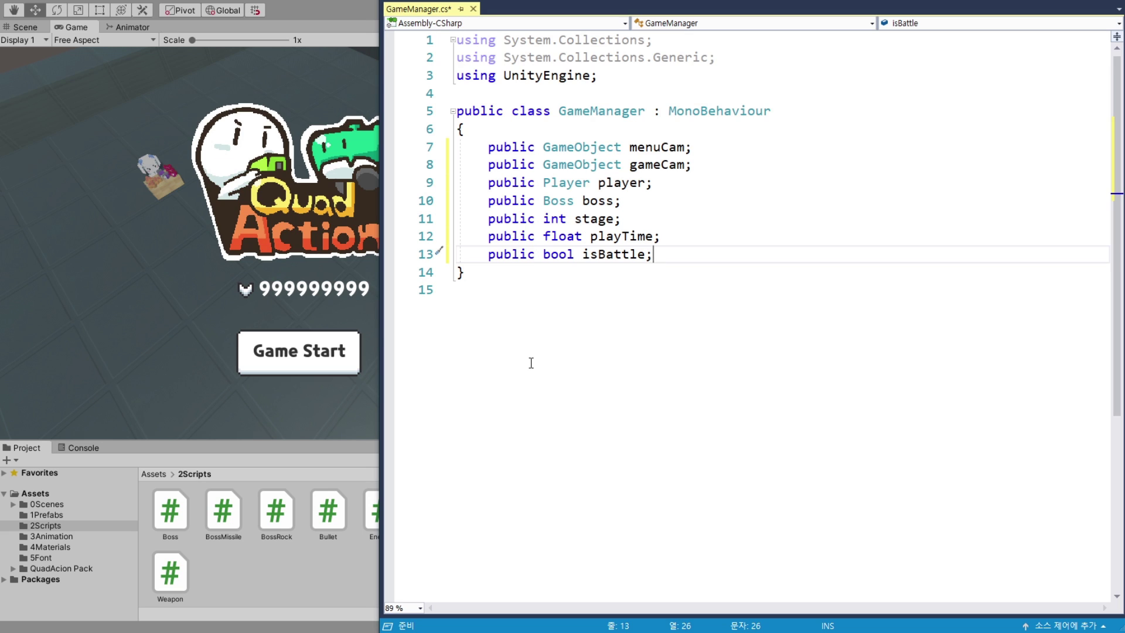
pyautogui.press('Return')
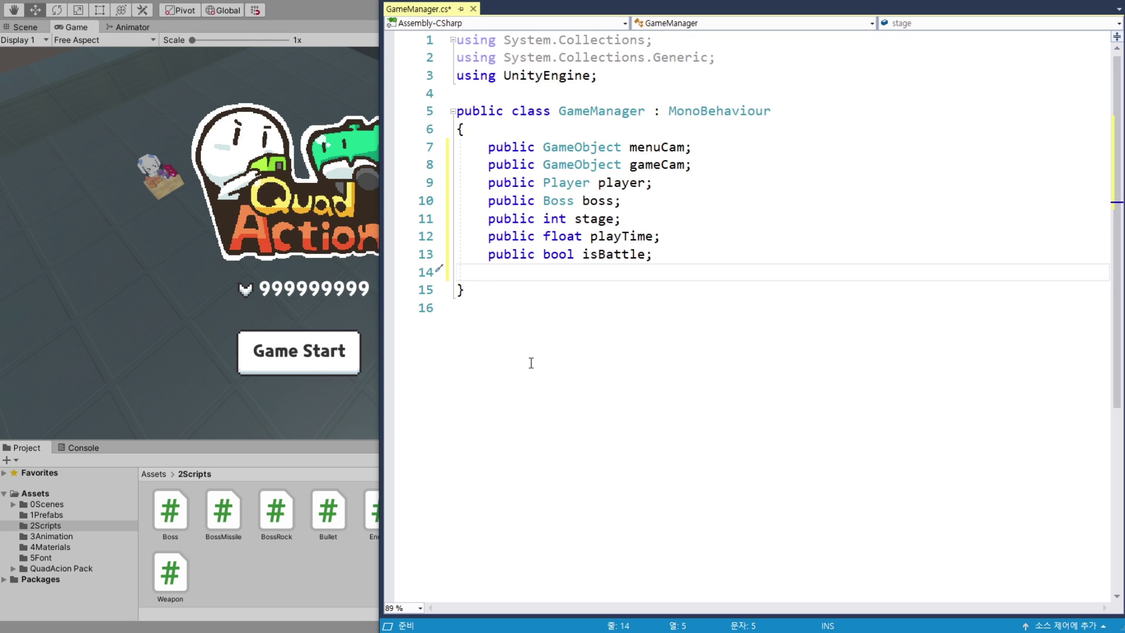
# - Declare public int enemyCntA, enemyCntB and enemyCntC fields, followed by a blank line
pyautogui.write('pub')
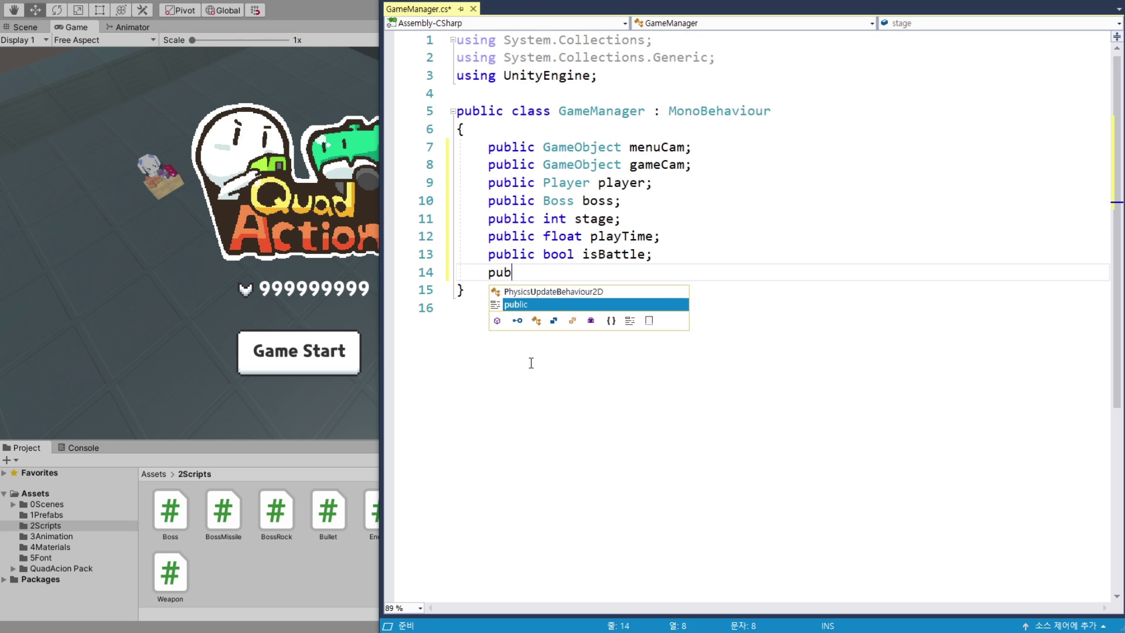
pyautogui.write('lic int ')
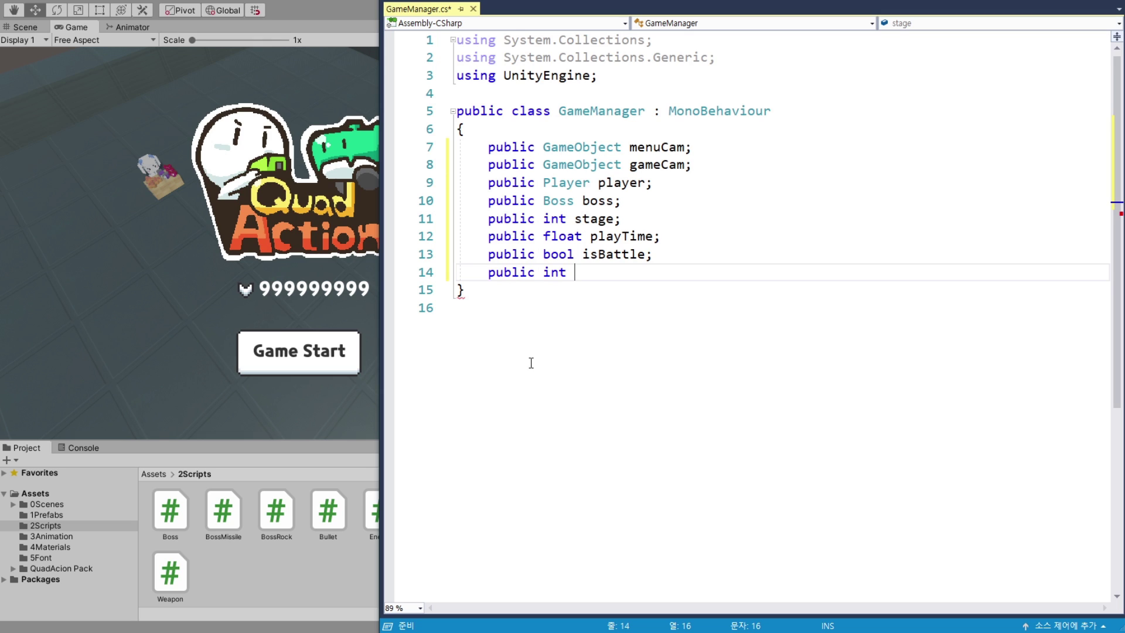
pyautogui.write('enemyCntA;')
pyautogui.hotkey('ctrl', 'd')
pyautogui.hotkey('ctrl', 'd')
pyautogui.press('Up')
pyautogui.press('Left')
pyautogui.press('BackSpace')
pyautogui.write('B')
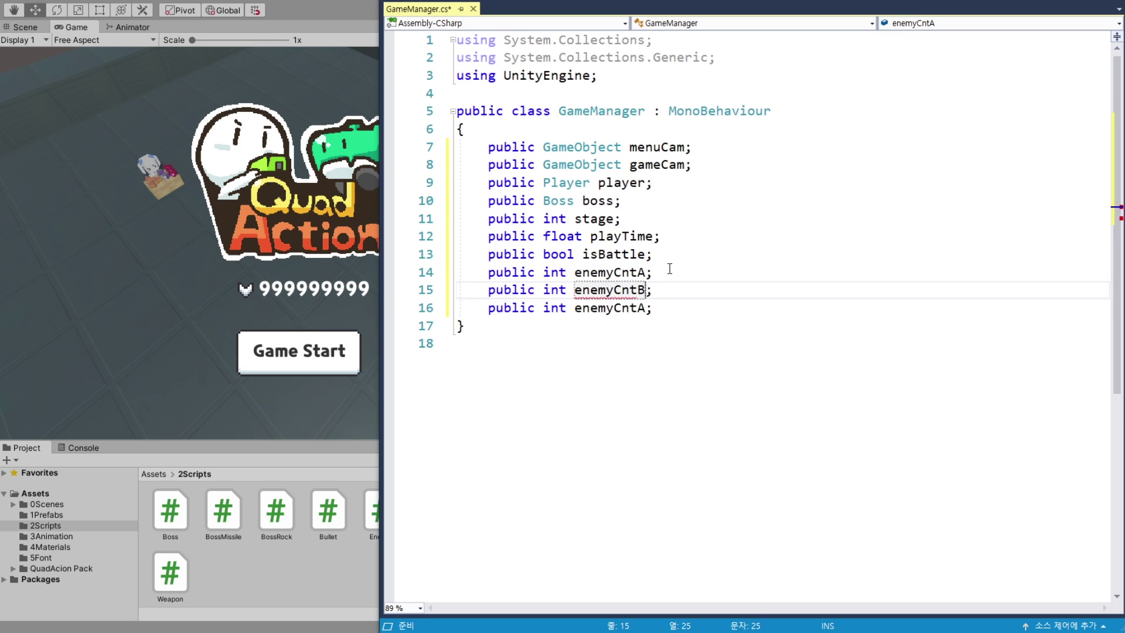
pyautogui.press('Down')
pyautogui.press('BackSpace')
pyautogui.write('C')
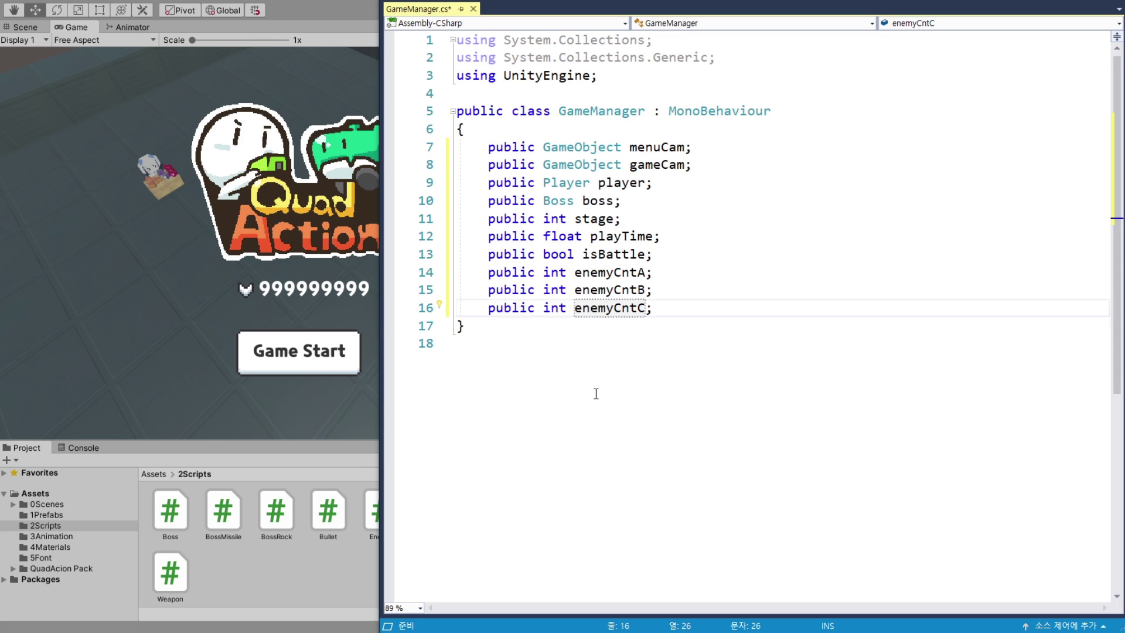
pyautogui.press('Return')
pyautogui.press('Return')
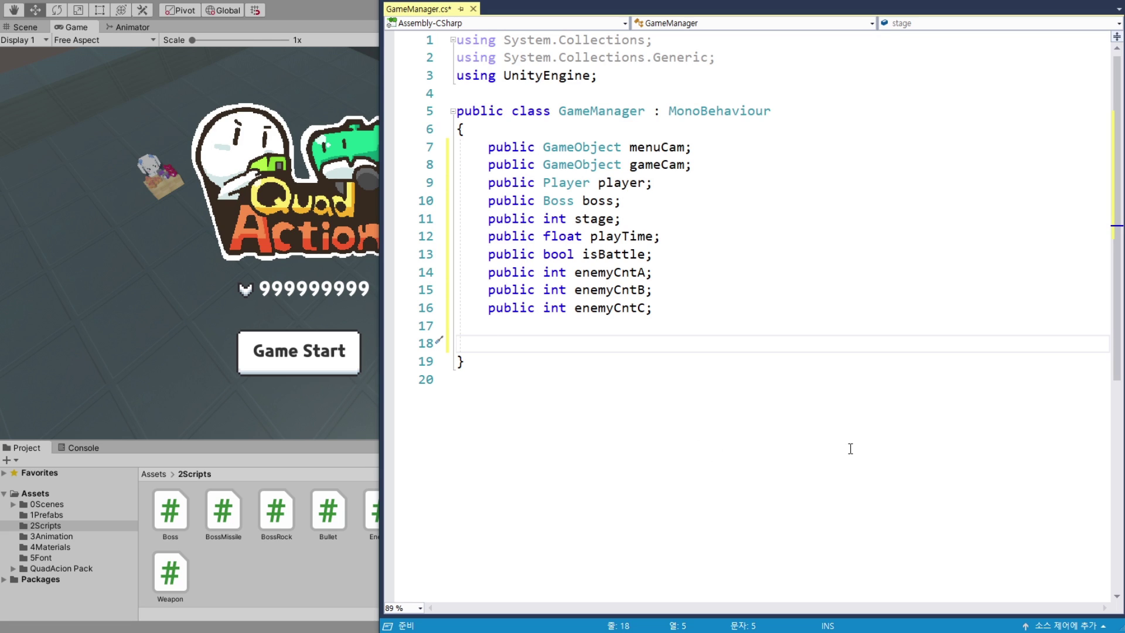
# - Declare a public GameObject menuPanel field
pyautogui.write('public ')
pyautogui.write('Game')
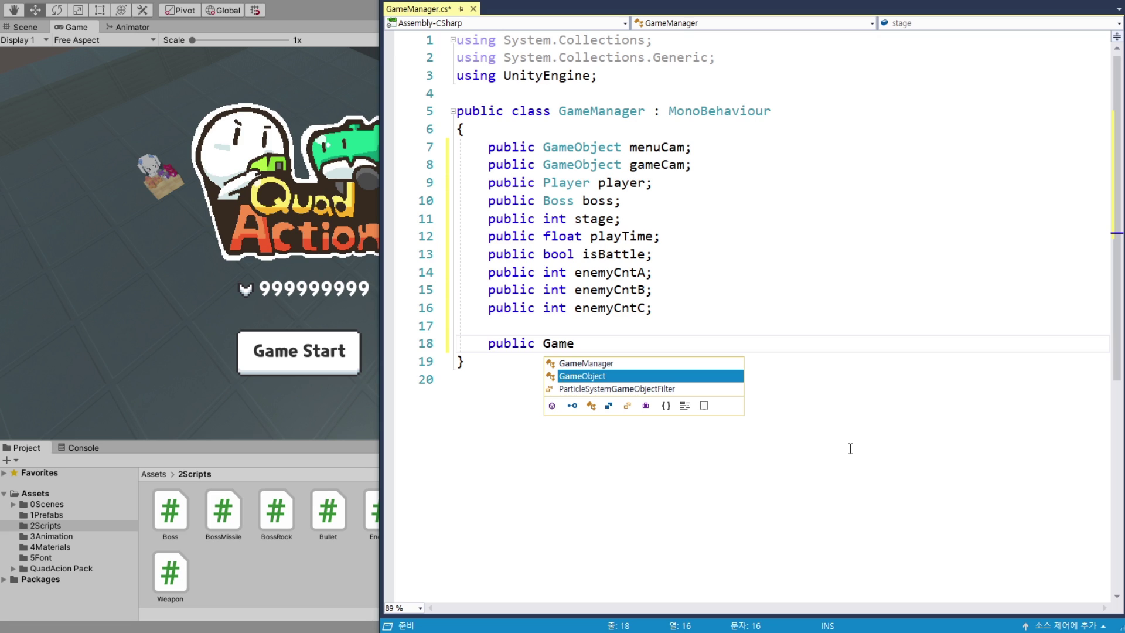
pyautogui.press('Tab')
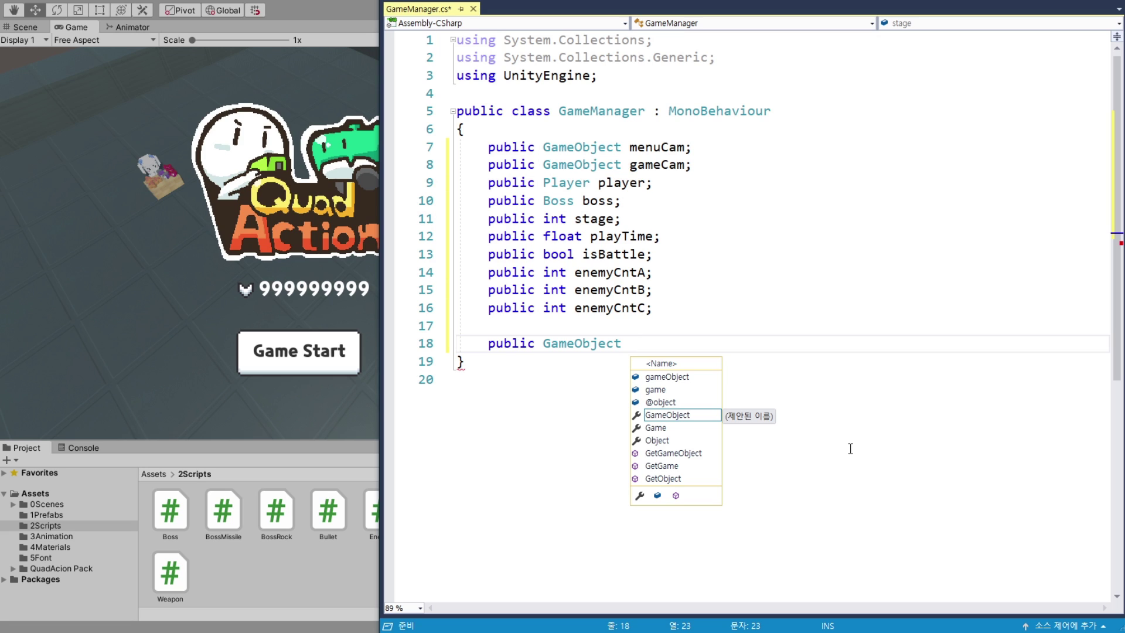
pyautogui.write('menuP')
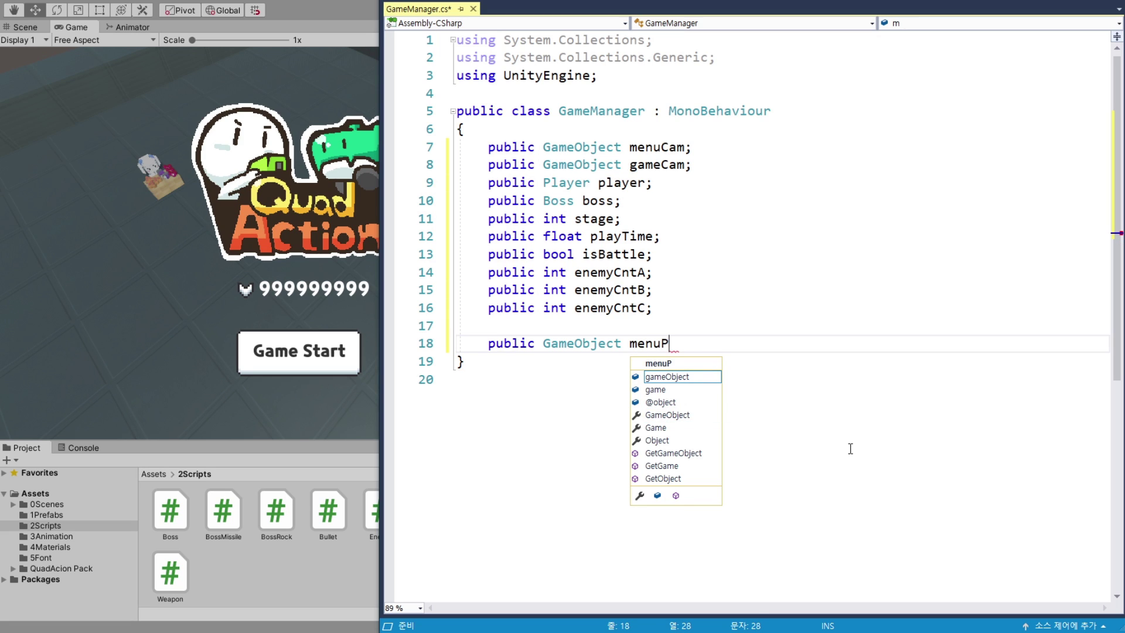
pyautogui.write('anel;')
pyautogui.press('Return')
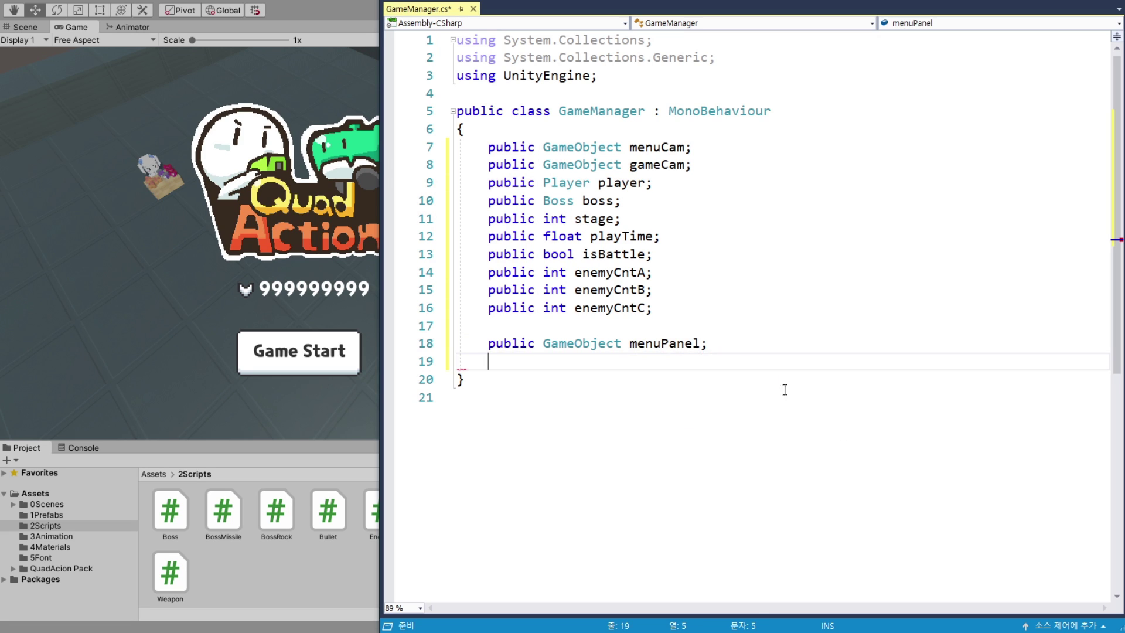
# - Add a public GameObject gamePanel field by copying and editing the menuPanel line
pyautogui.click(741, 343)
pyautogui.keyDown('shift'); pyautogui.click(484, 344); pyautogui.keyUp('shift')
pyautogui.hotkey('ctrl', 'c')
pyautogui.click(520, 359)
pyautogui.hotkey('ctrl', 'v')
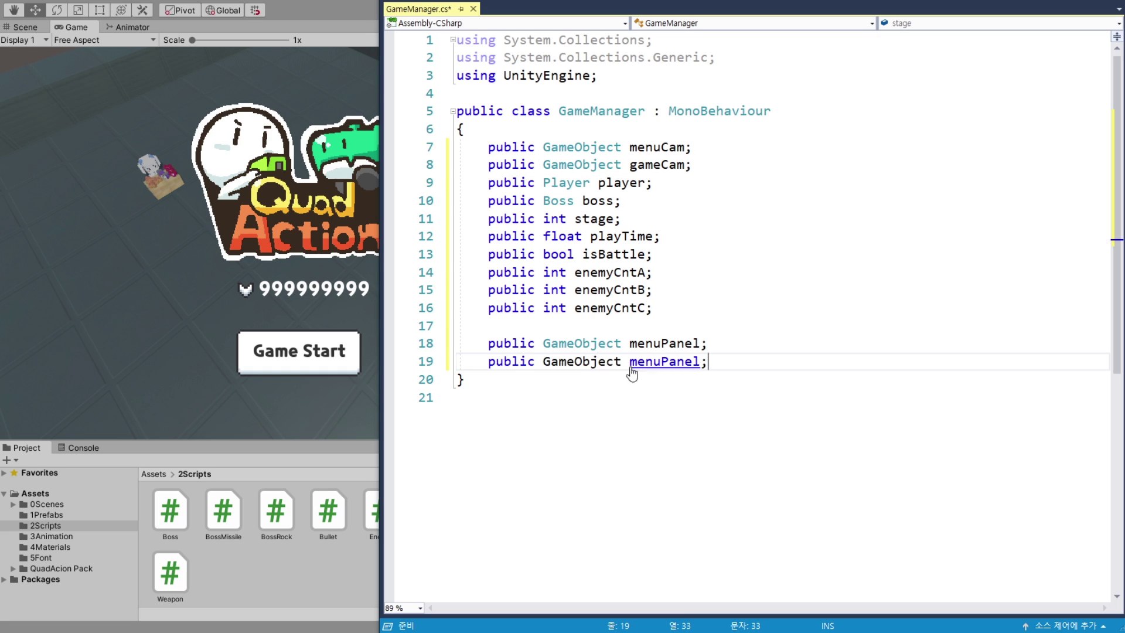
pyautogui.moveTo(630, 361); pyautogui.dragTo(660, 361)
pyautogui.press('Delete')
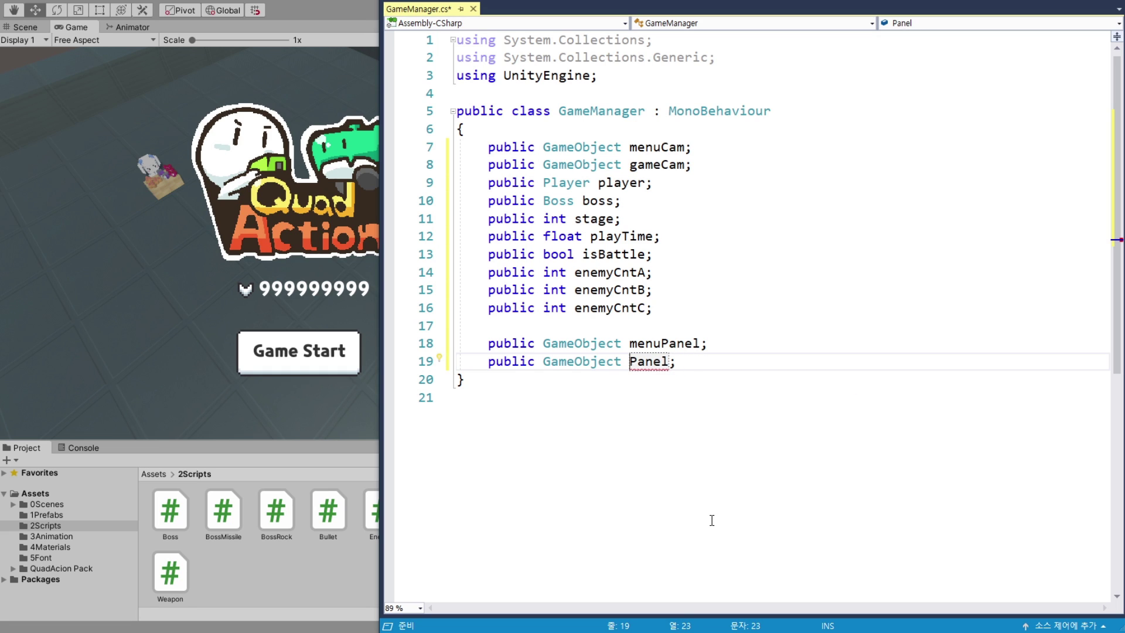
pyautogui.write('game')
pyautogui.click(729, 361)
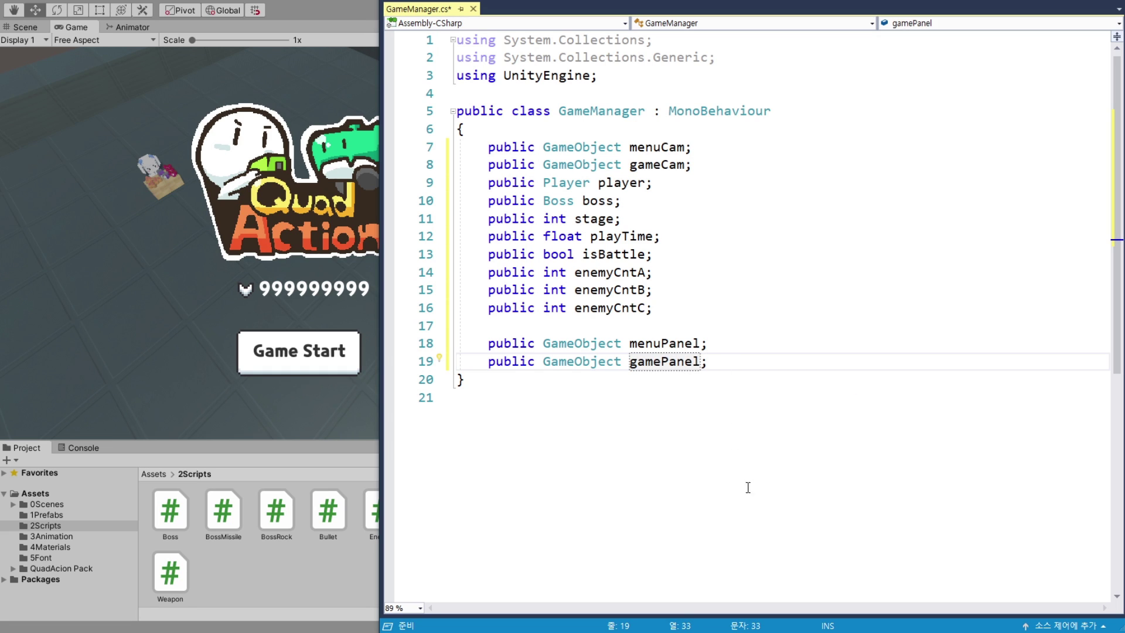
pyautogui.press('Return')
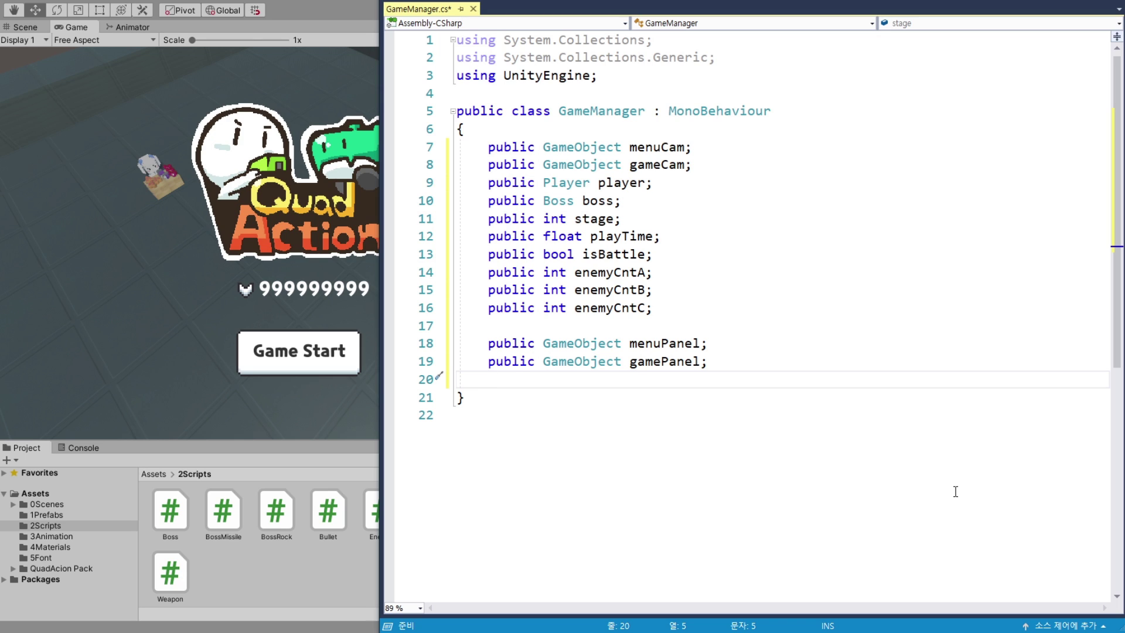
pyautogui.click(335, 12)
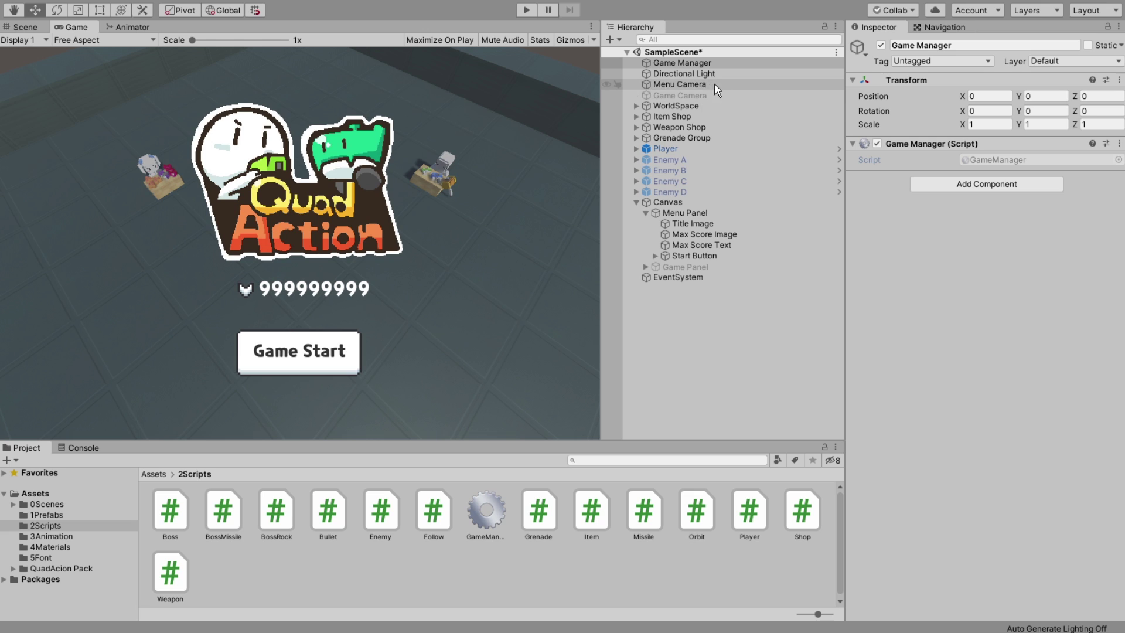
# - Inspect the Menu Panel object in Unity, then go back to GameManager.cs
pyautogui.click(693, 214)
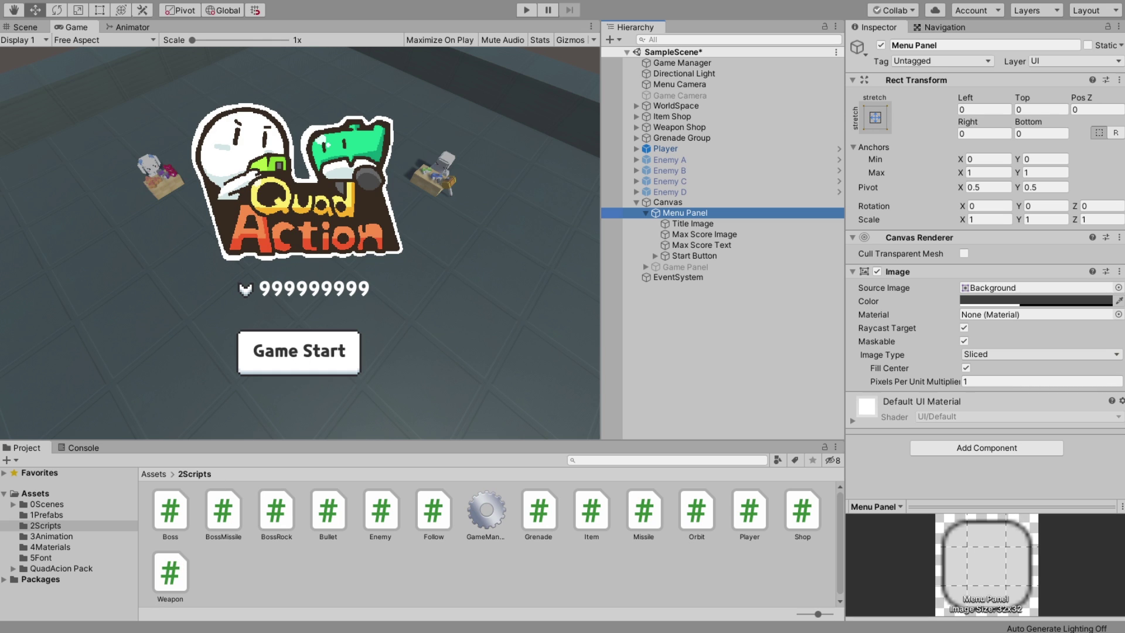
pyautogui.hotkey('alt', 'Tab')
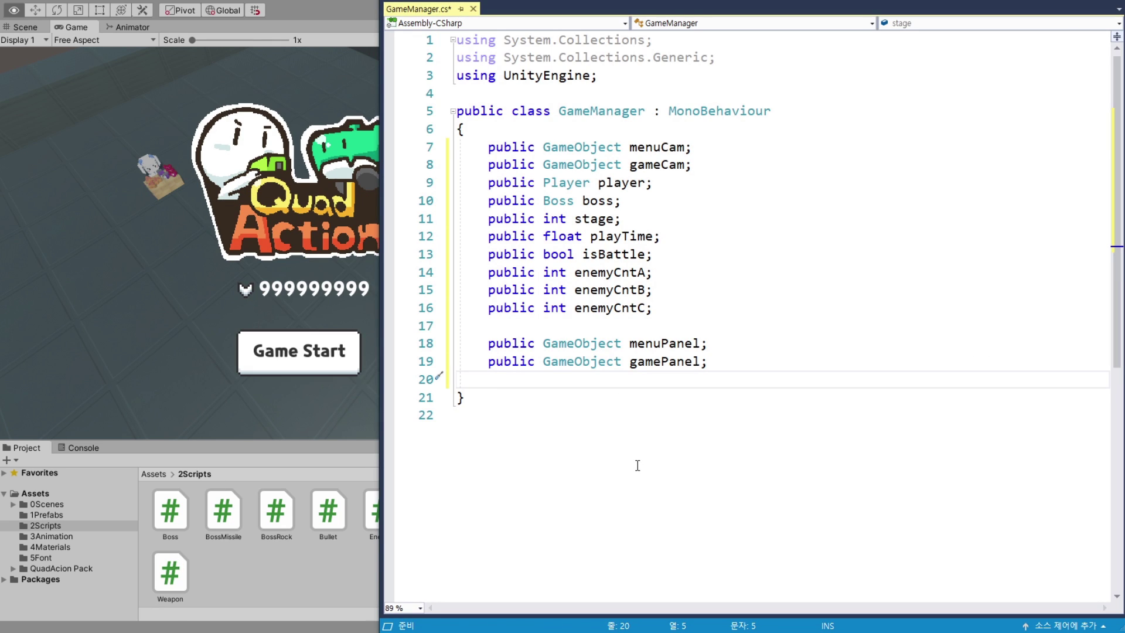
# - Begin a public field on line 21 and add 'using UnityEngine.UI;' as line 4
pyautogui.write('public ')
pyautogui.write('TextAlignment')
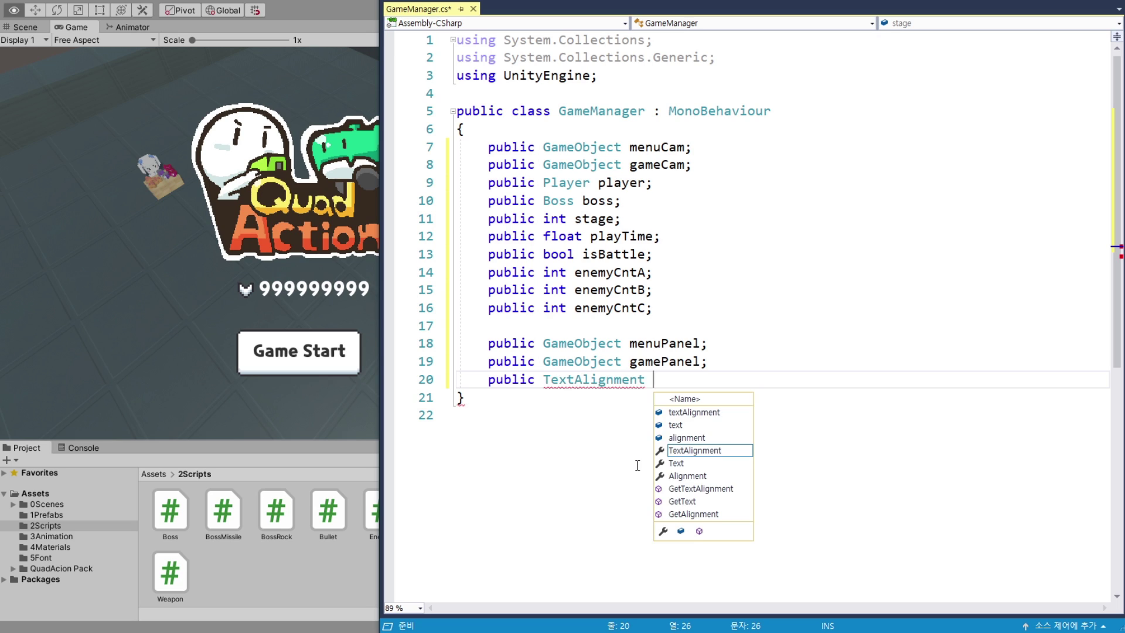
pyautogui.moveTo(574, 379); pyautogui.dragTo(669, 383)
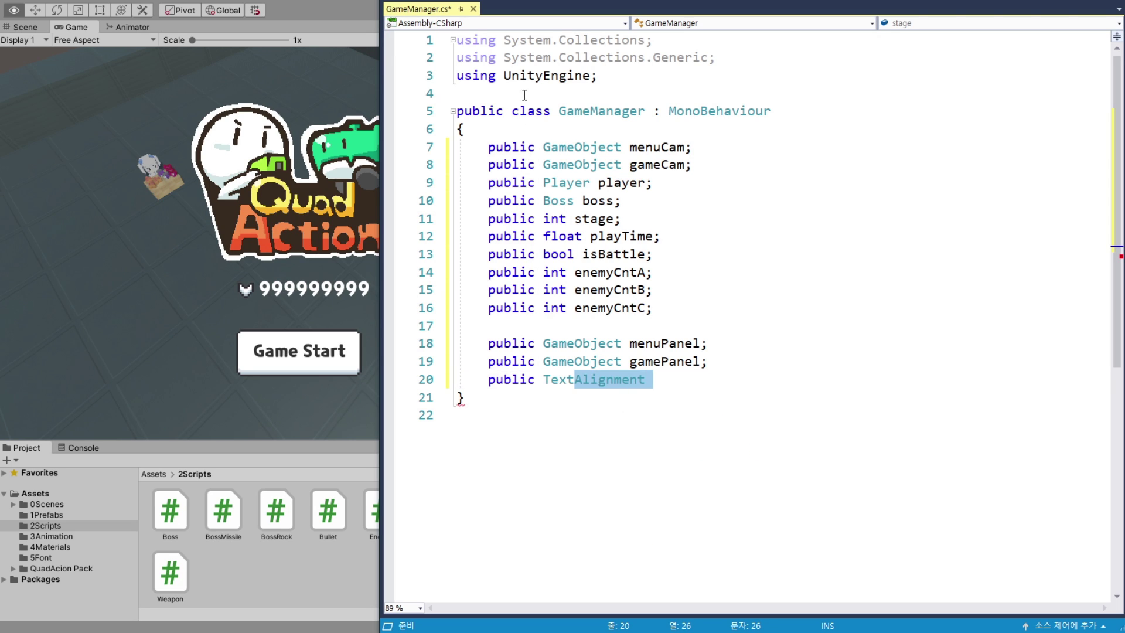
pyautogui.moveTo(598, 76); pyautogui.dragTo(418, 81)
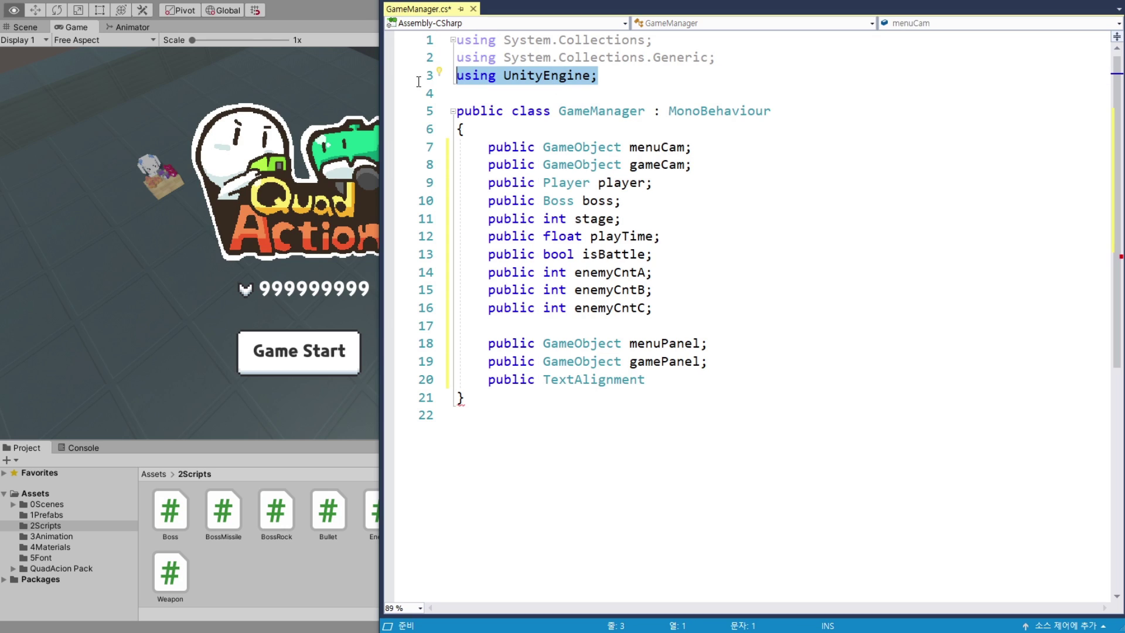
pyautogui.hotkey('ctrl', 'c')
pyautogui.click(609, 76)
pyautogui.press('Return')
pyautogui.hotkey('ctrl', 'v')
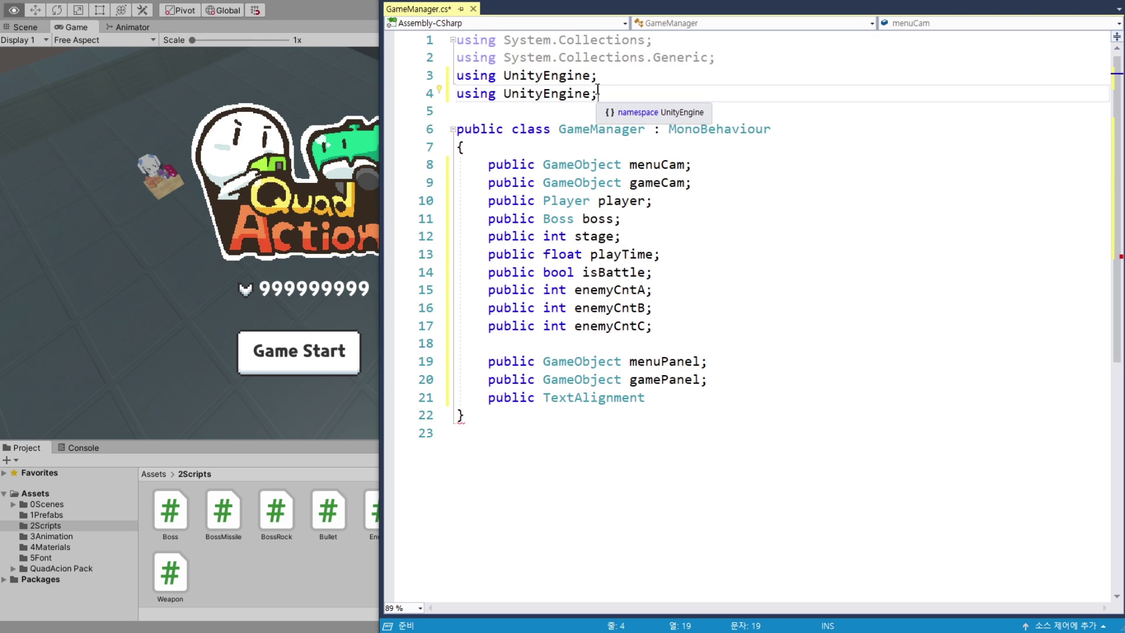
pyautogui.press('Left')
pyautogui.write('.')
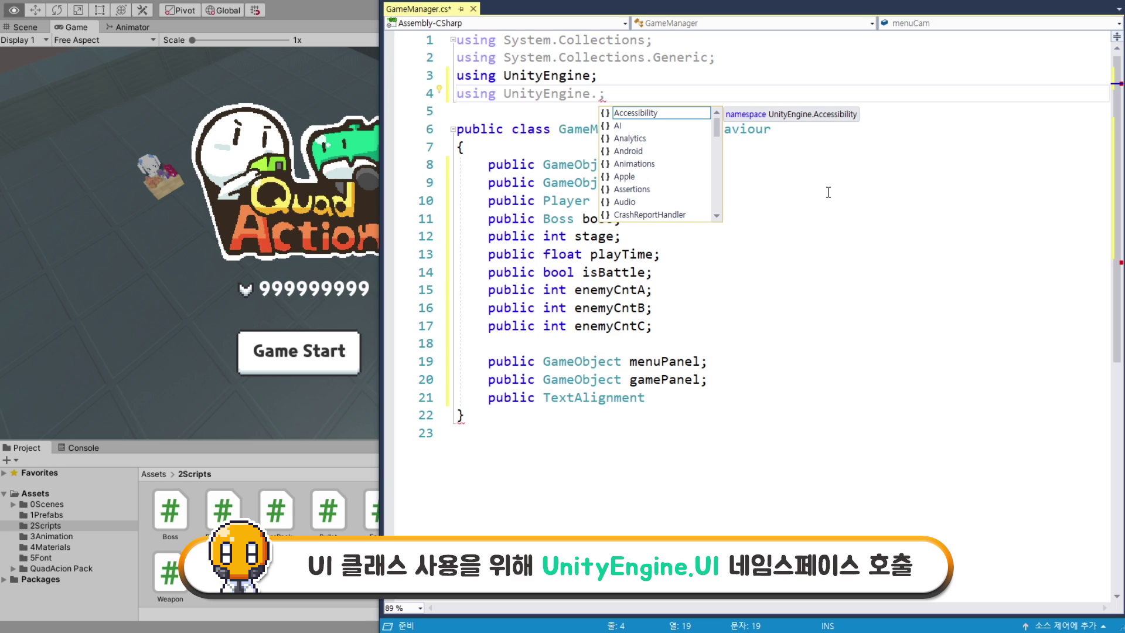
pyautogui.write('UI')
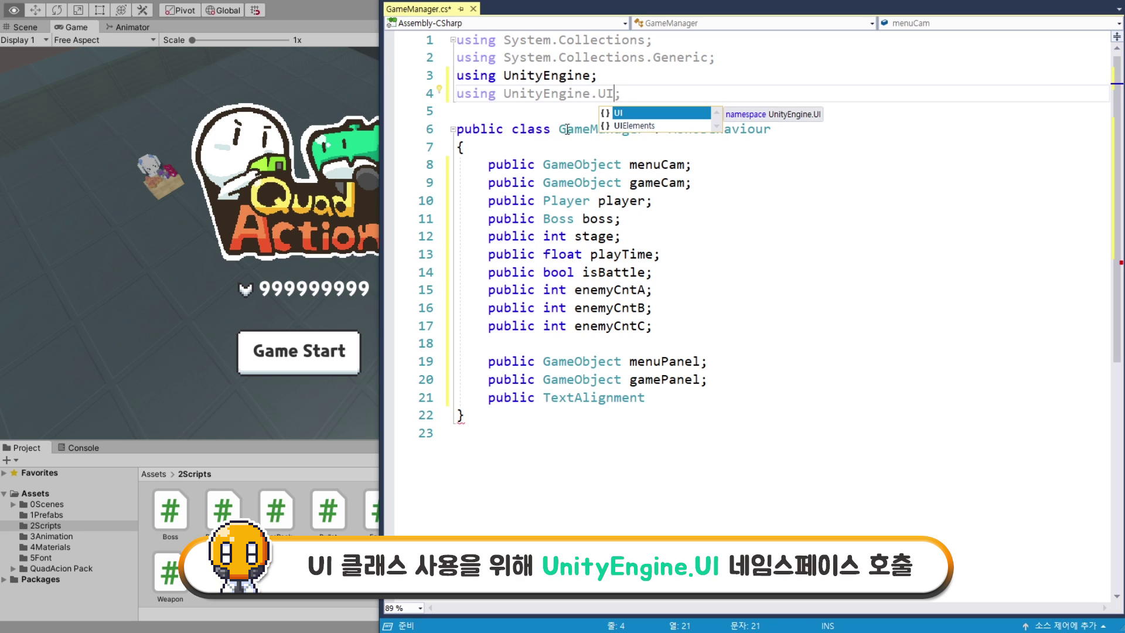
pyautogui.click(563, 108)
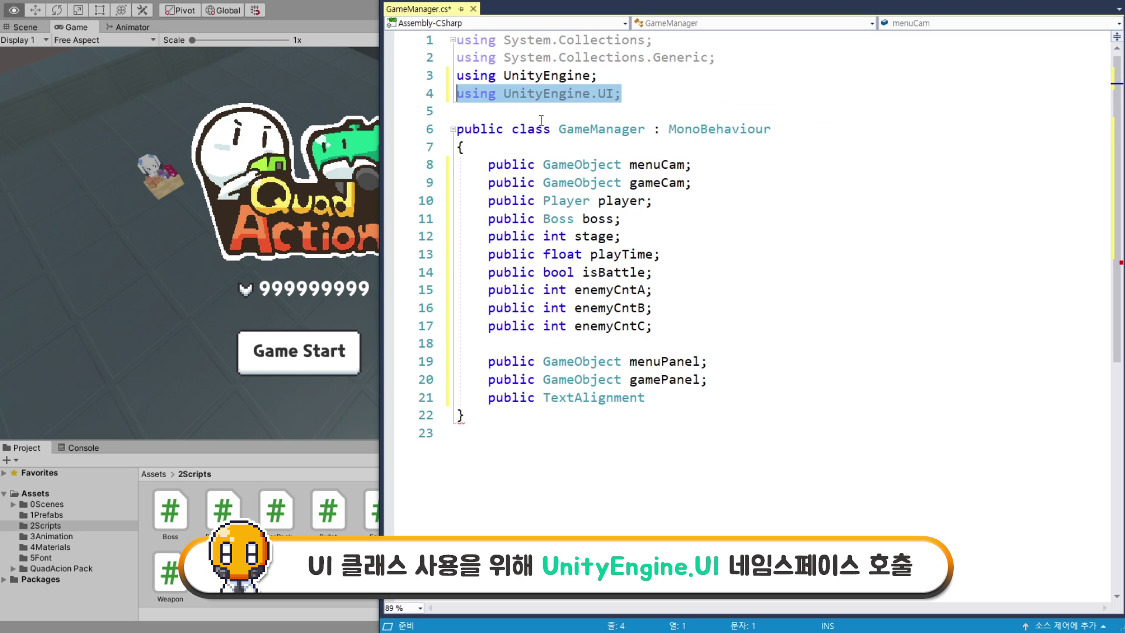
# - Change the field's type from TextAlignment to Text and name it maxScore
pyautogui.moveTo(644, 398); pyautogui.dragTo(575, 398)
pyautogui.press('BackSpace')
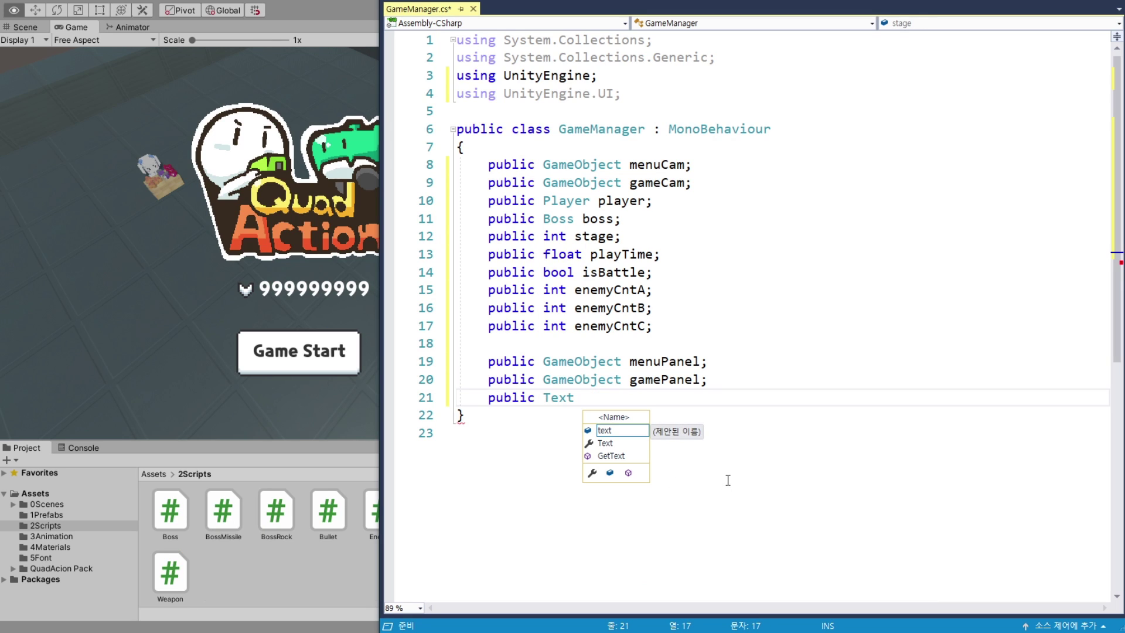
pyautogui.write('maxScore;')
# - Rename the maxScore field to maxScoreTxt, leaving a blank line below it
pyautogui.press('Return')
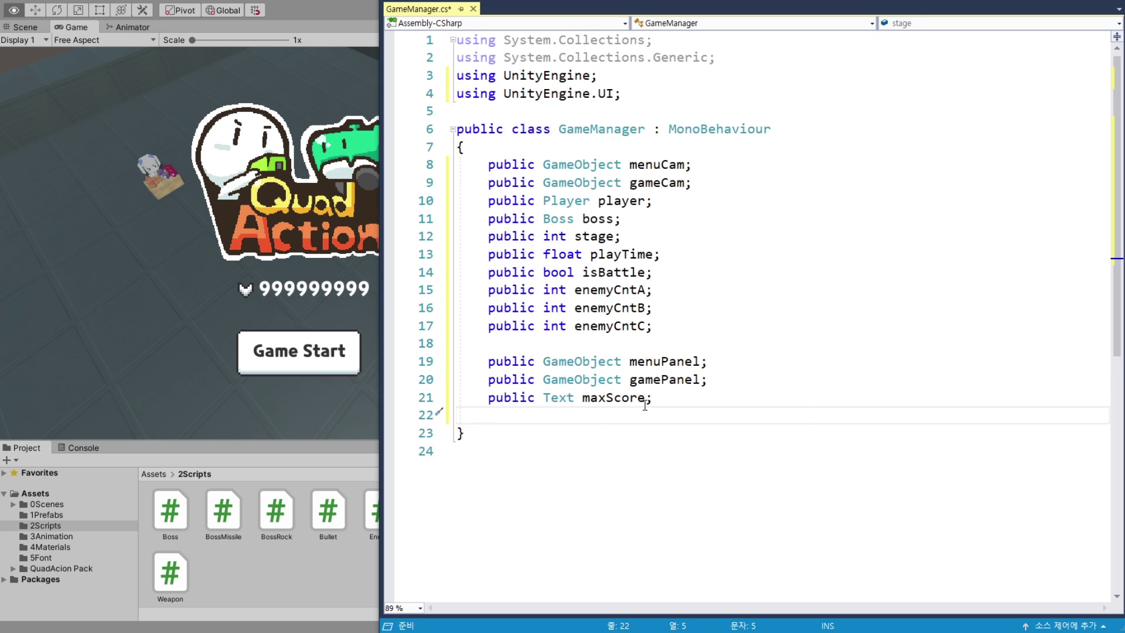
pyautogui.press('Up')
pyautogui.press('End')
pyautogui.press('Left')
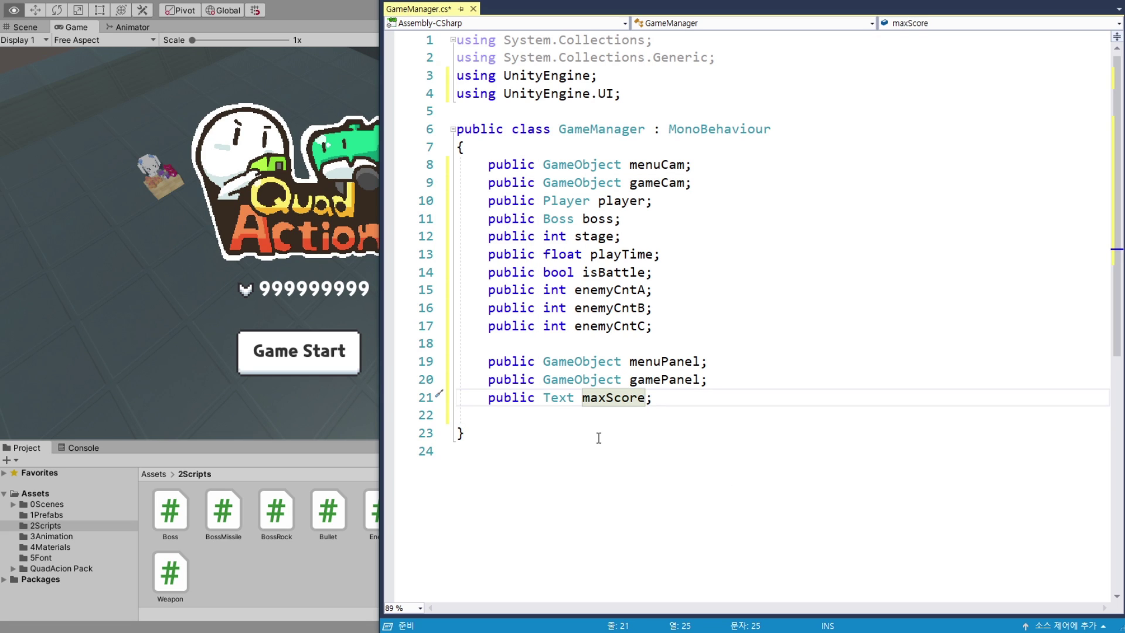
pyautogui.write('Tx')
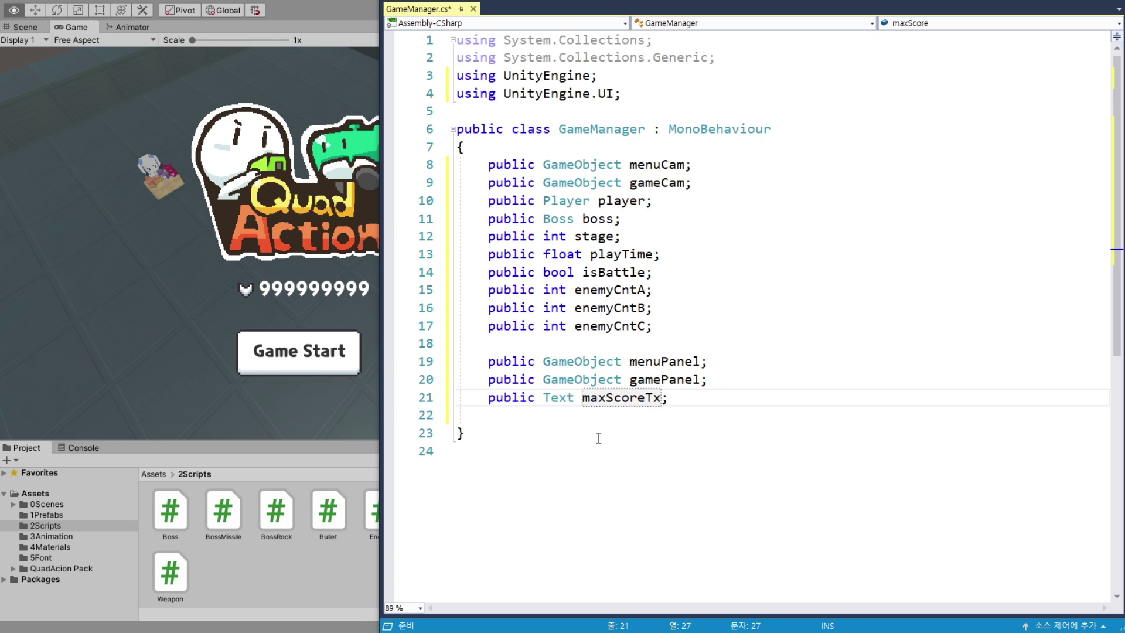
pyautogui.write('t')
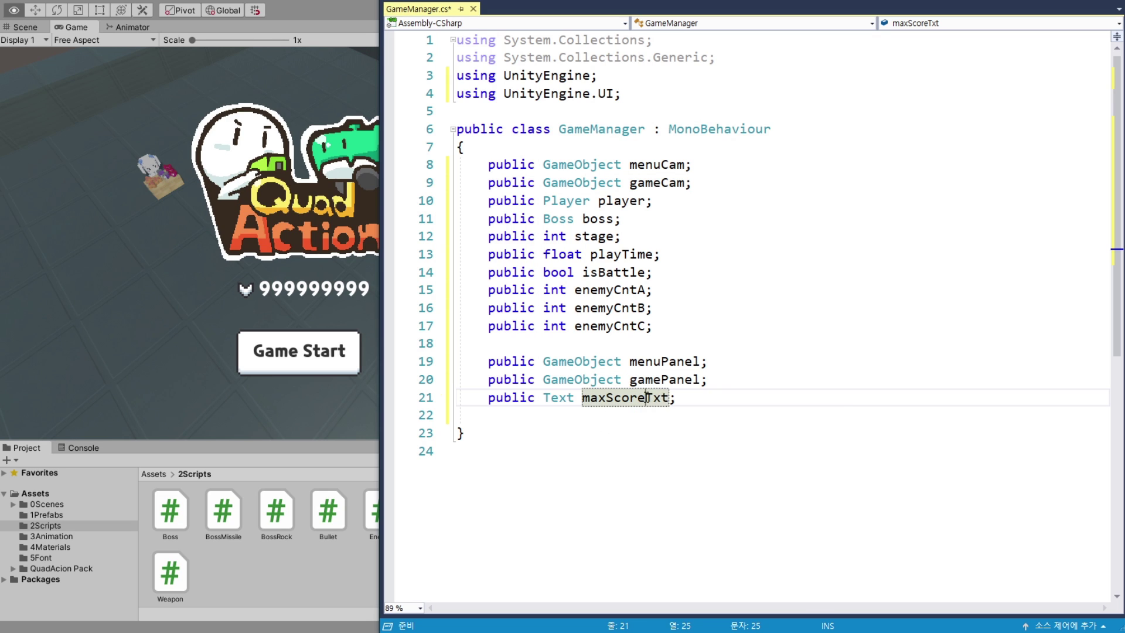
pyautogui.click(633, 417)
# - In Unity, deactivate Menu Panel and activate Game Panel to show the HUD
pyautogui.click(311, 48)
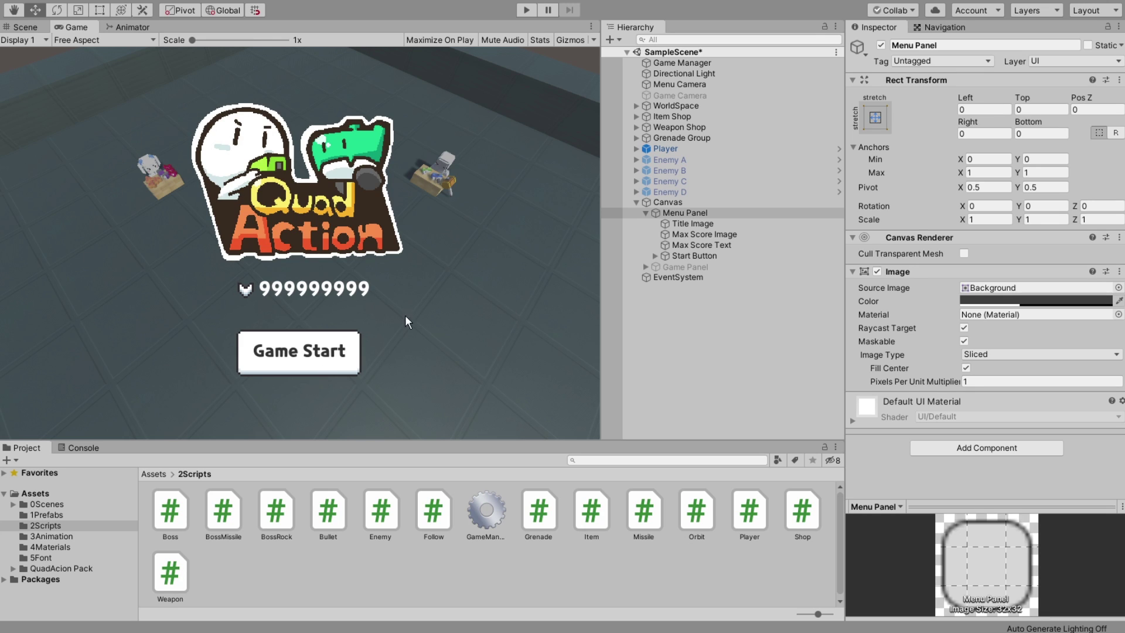
pyautogui.click(881, 45)
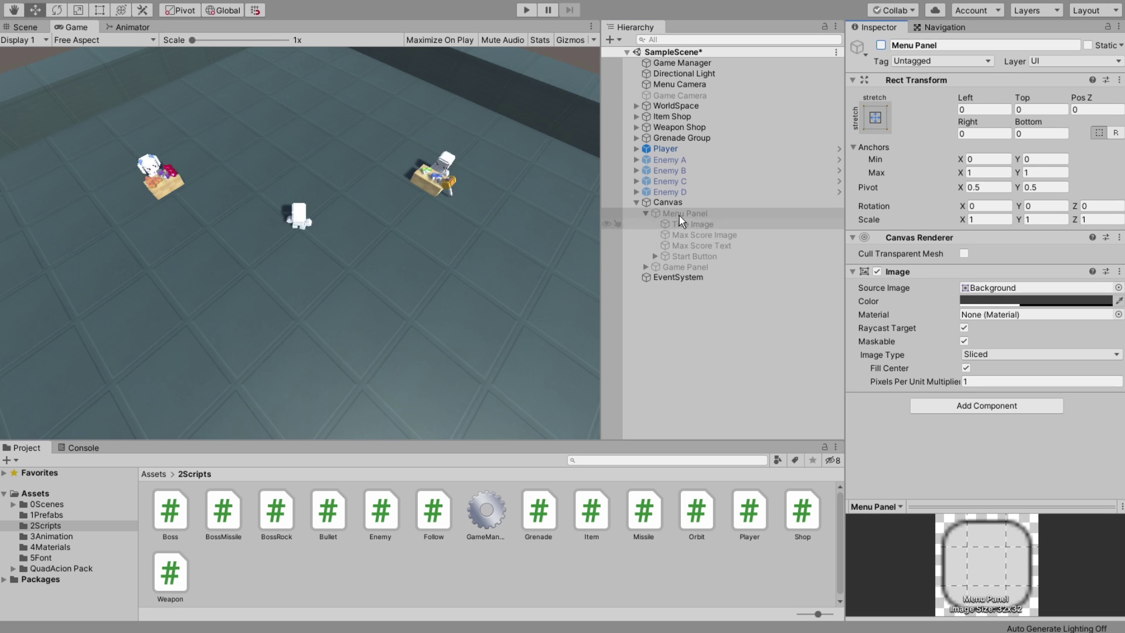
pyautogui.click(685, 266)
pyautogui.click(881, 45)
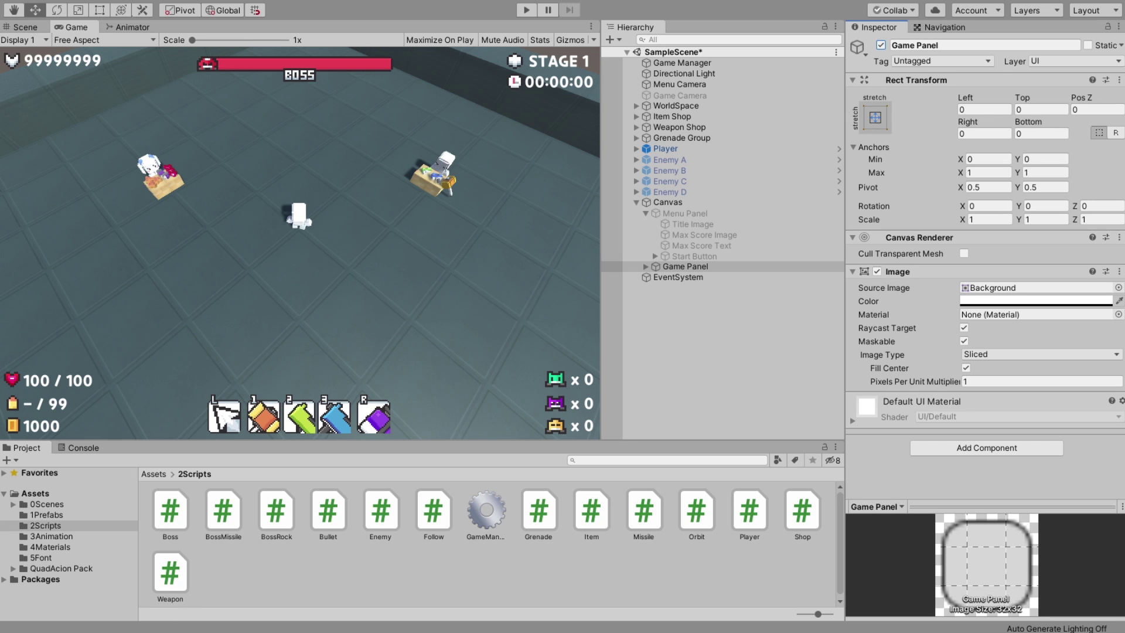
# - Declare 'public Text scoreTxt;' and paste two copies of it below
pyautogui.hotkey('alt', 'Tab')
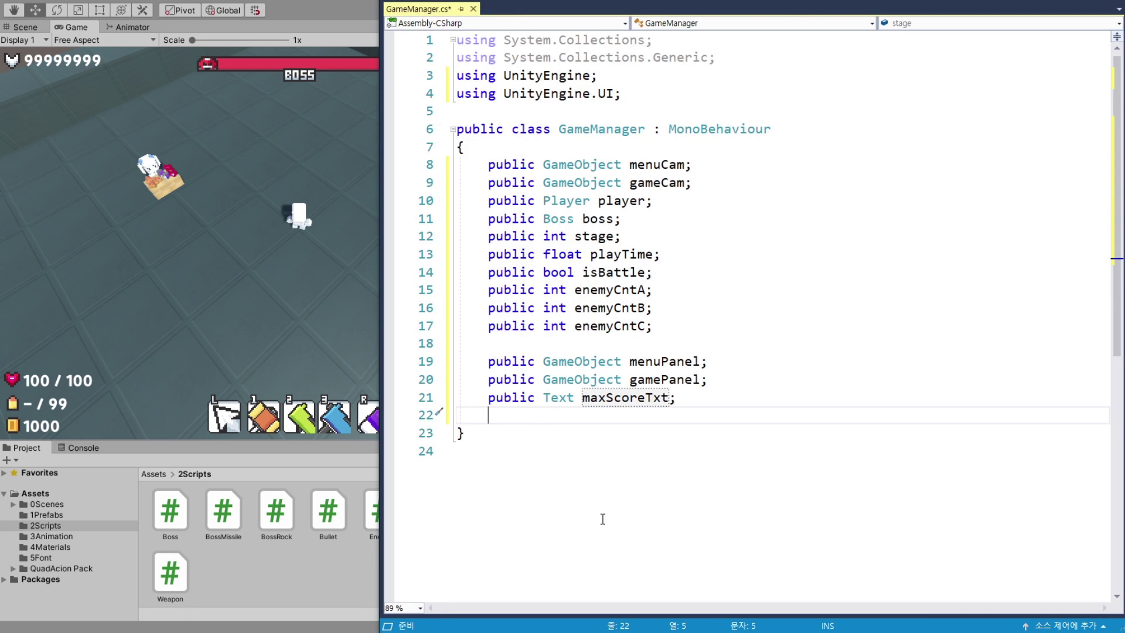
pyautogui.write('pu')
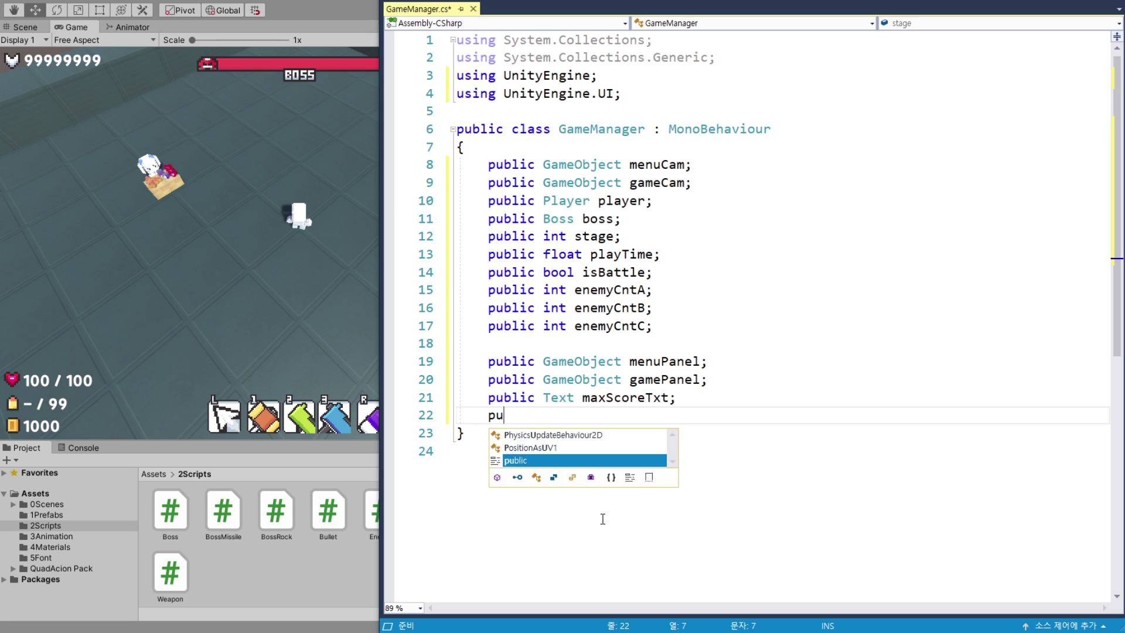
pyautogui.write('blic Te')
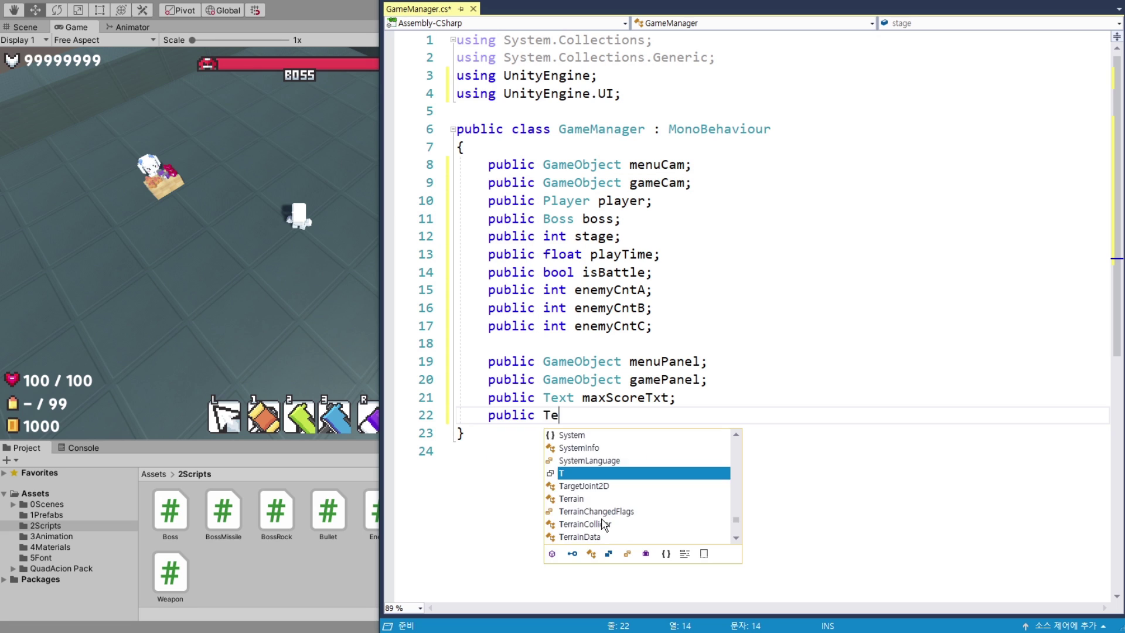
pyautogui.write('xt sc')
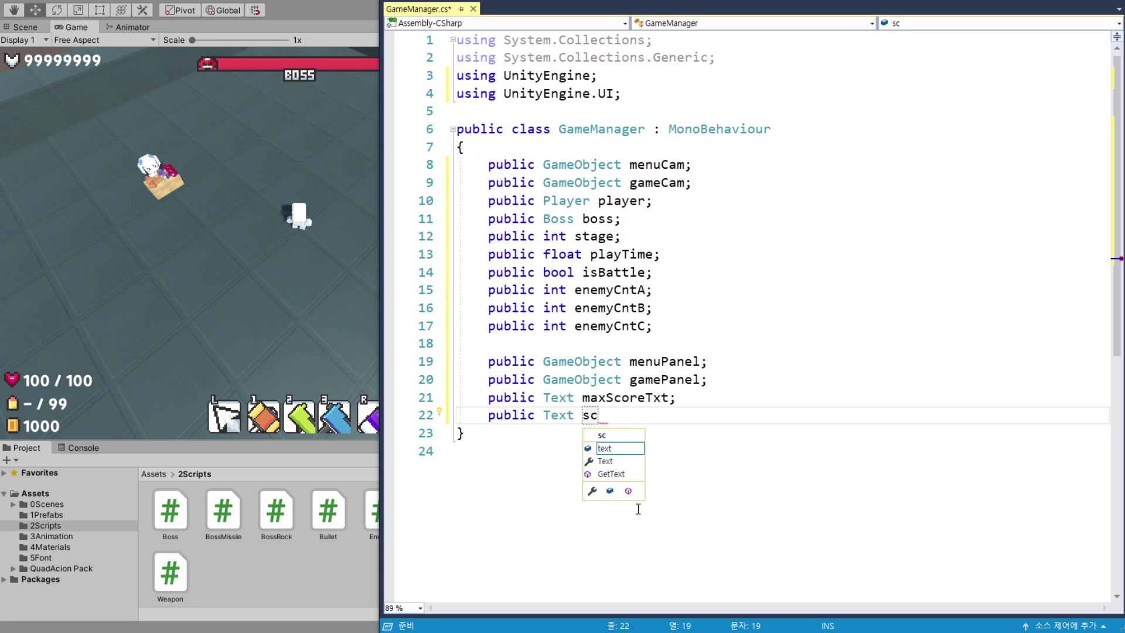
pyautogui.write('oreTxt;')
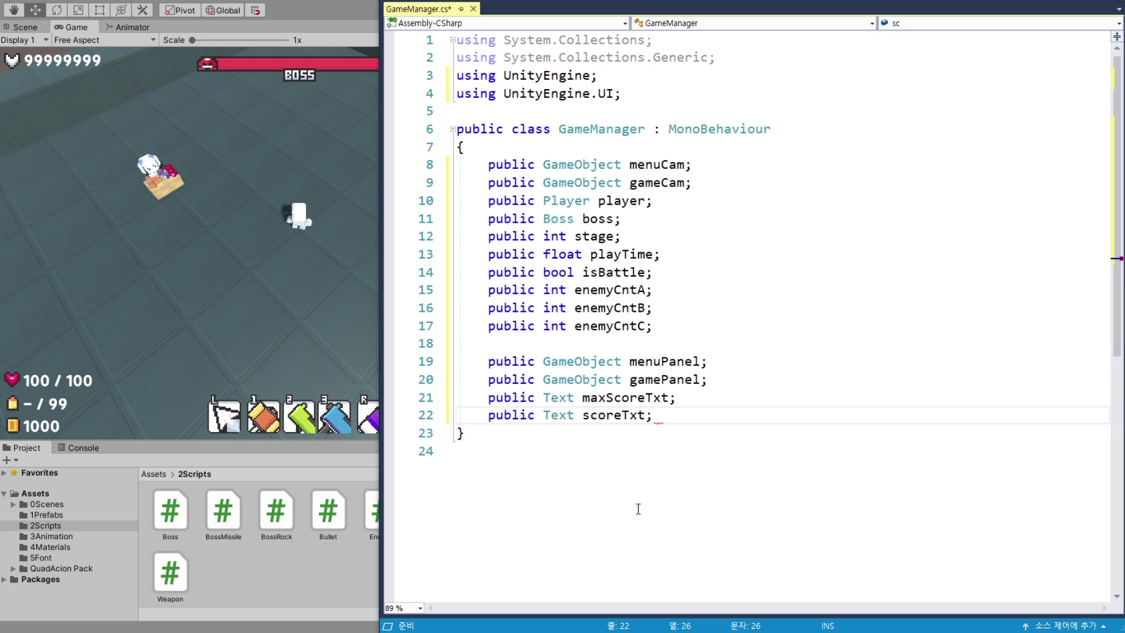
pyautogui.press('Return')
pyautogui.press('Up')
pyautogui.hotkey('shift', 'End')
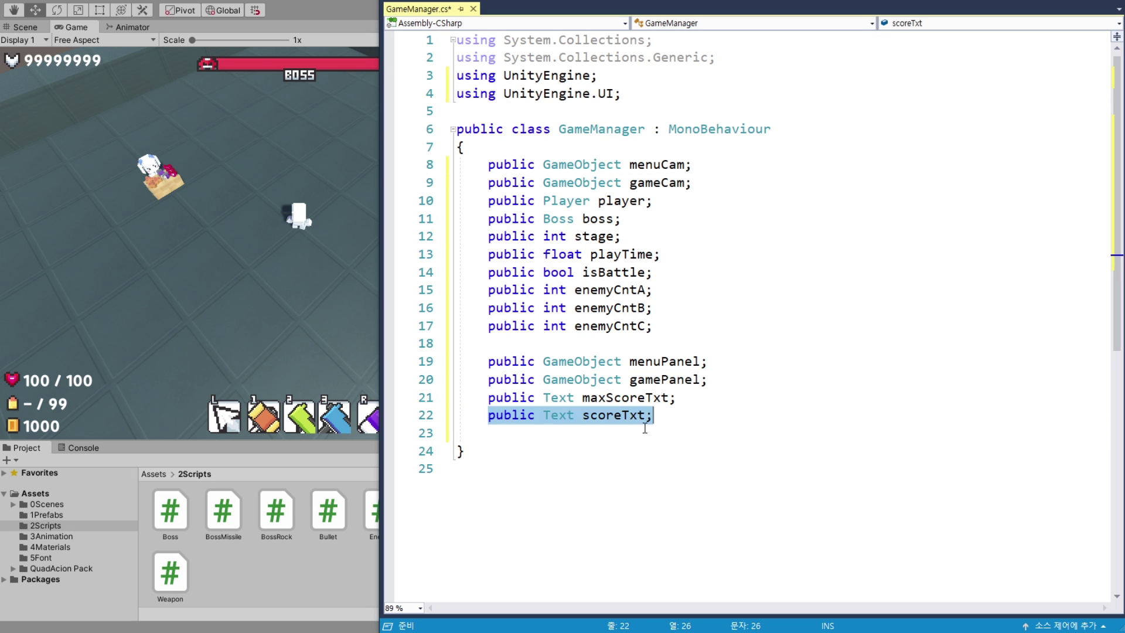
pyautogui.hotkey('ctrl', 'c')
pyautogui.press('Down')
pyautogui.hotkey('ctrl', 'v')
pyautogui.press('Return')
pyautogui.hotkey('ctrl', 'v')
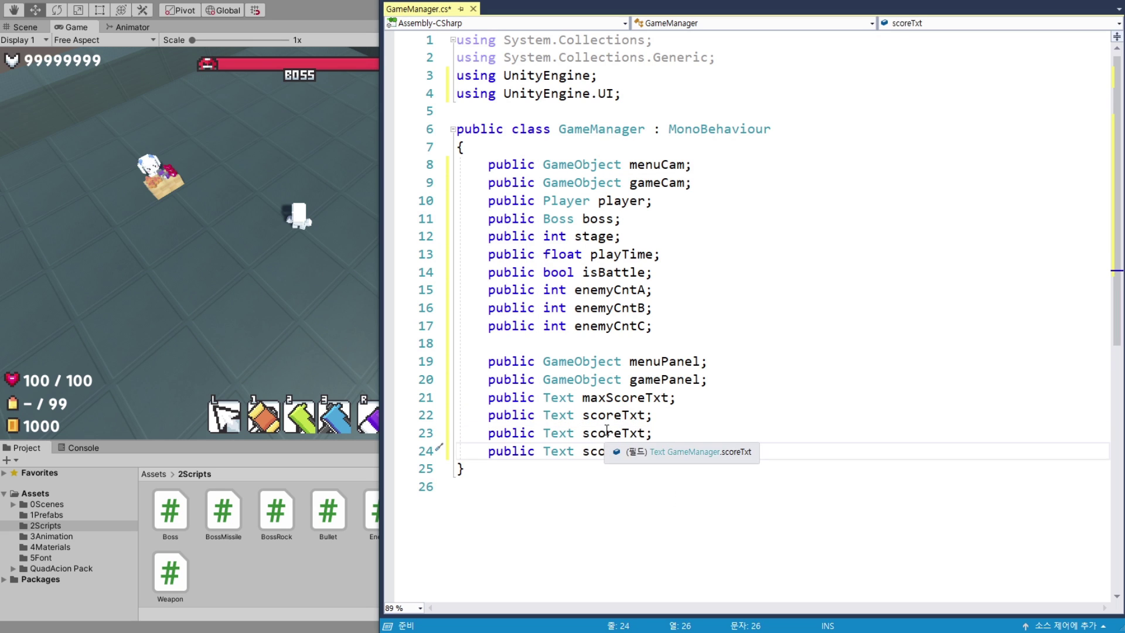
# - Rename the copies to stageTxt and playTimeTxt and open a new line after them
pyautogui.click(622, 433)
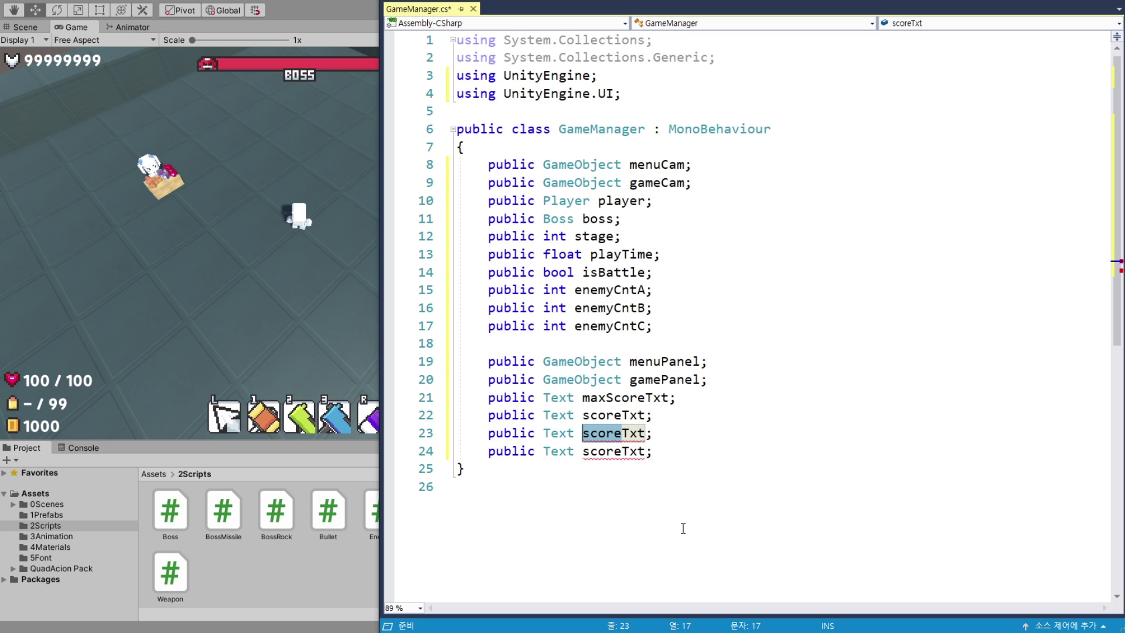
pyautogui.hotkey('ctrl', 'BackSpace')
pyautogui.write('sta')
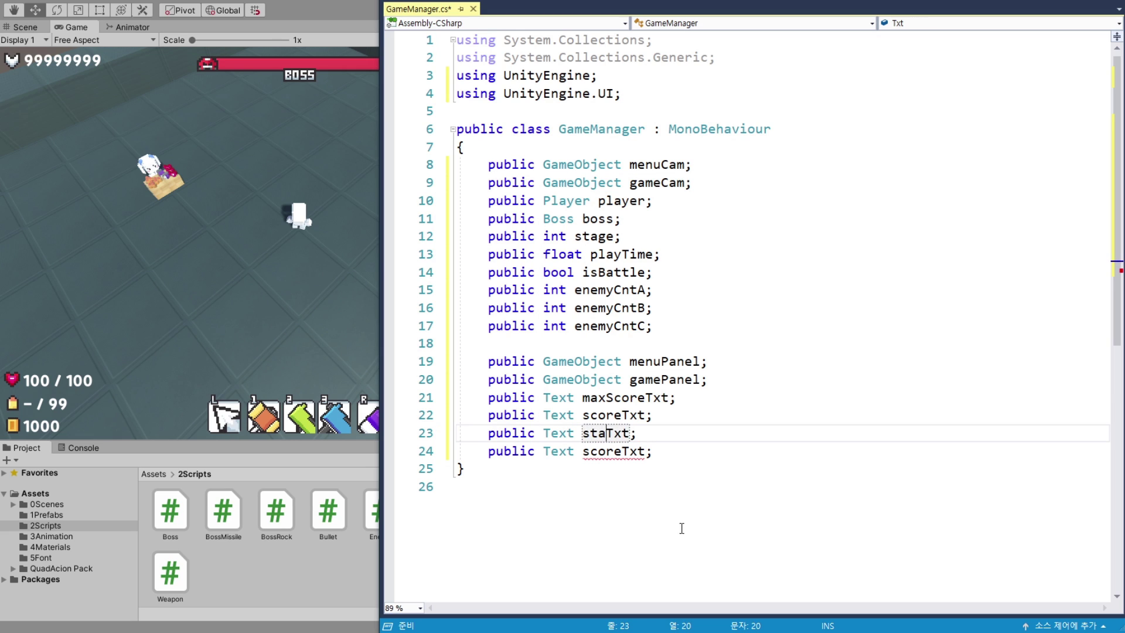
pyautogui.write('ge')
pyautogui.click(622, 451)
pyautogui.moveTo(623, 451); pyautogui.dragTo(582, 451)
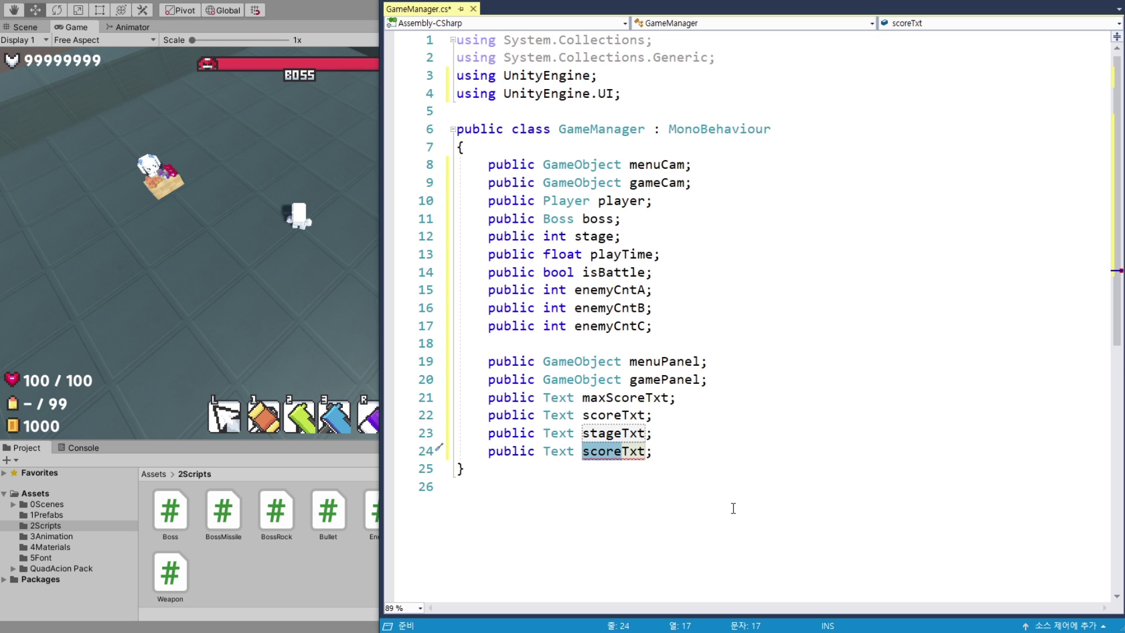
pyautogui.write('playTime')
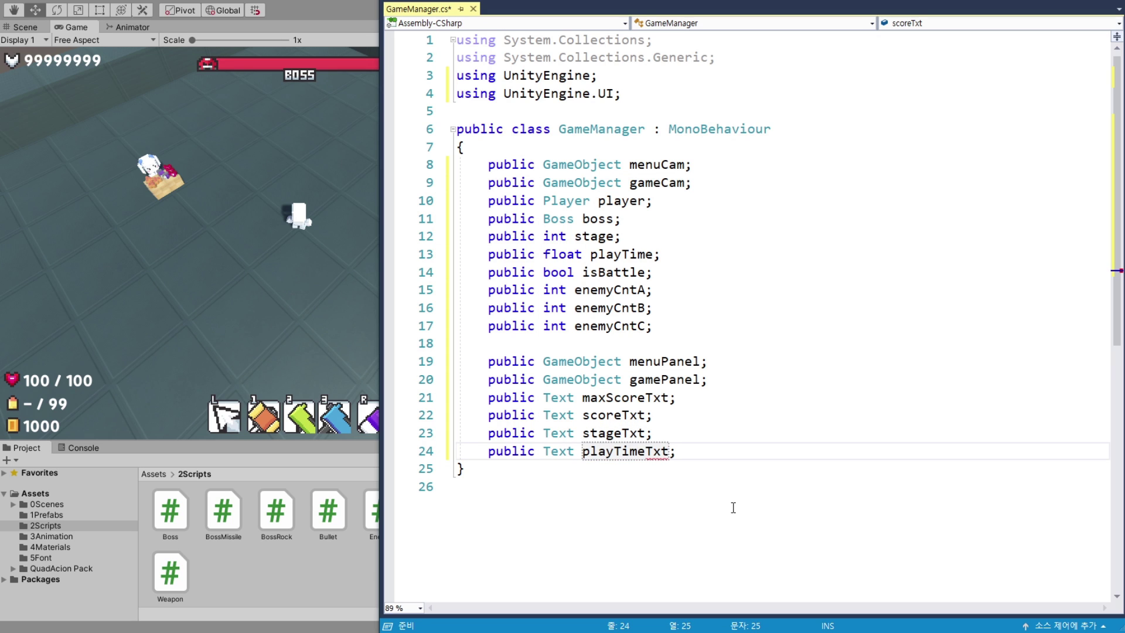
pyautogui.scroll(-1, 712, 456)
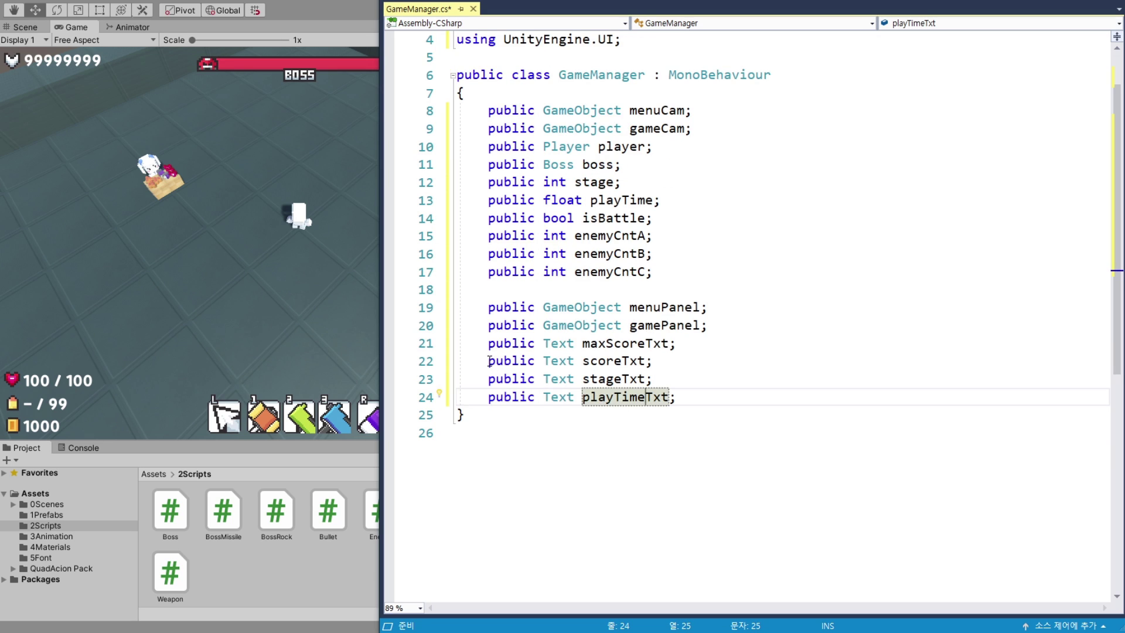
pyautogui.moveTo(486, 361); pyautogui.dragTo(739, 395)
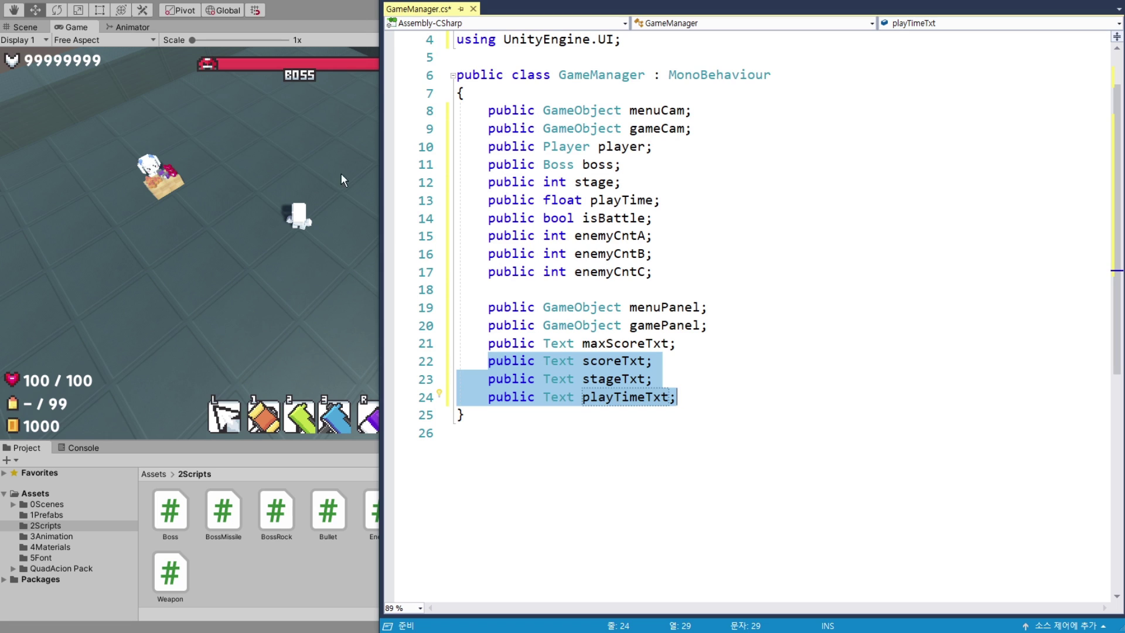
pyautogui.click(705, 402)
pyautogui.press('Return')
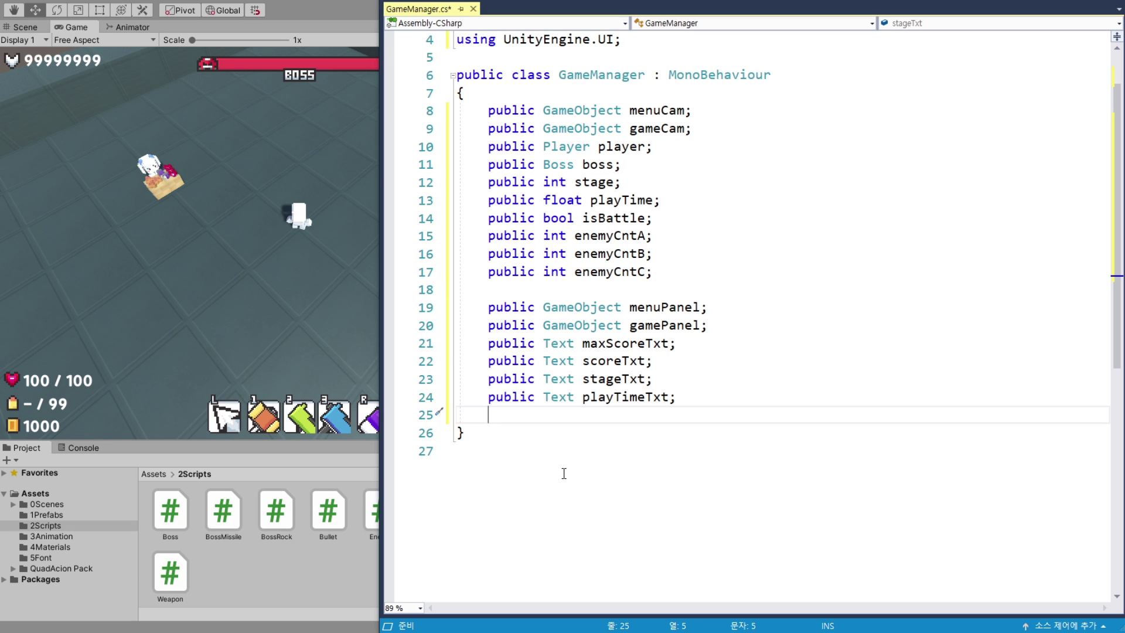
# - Declare 'public Text playerHealthTxt;' and paste two copies of it below
pyautogui.write('public ')
pyautogui.write('Tex')
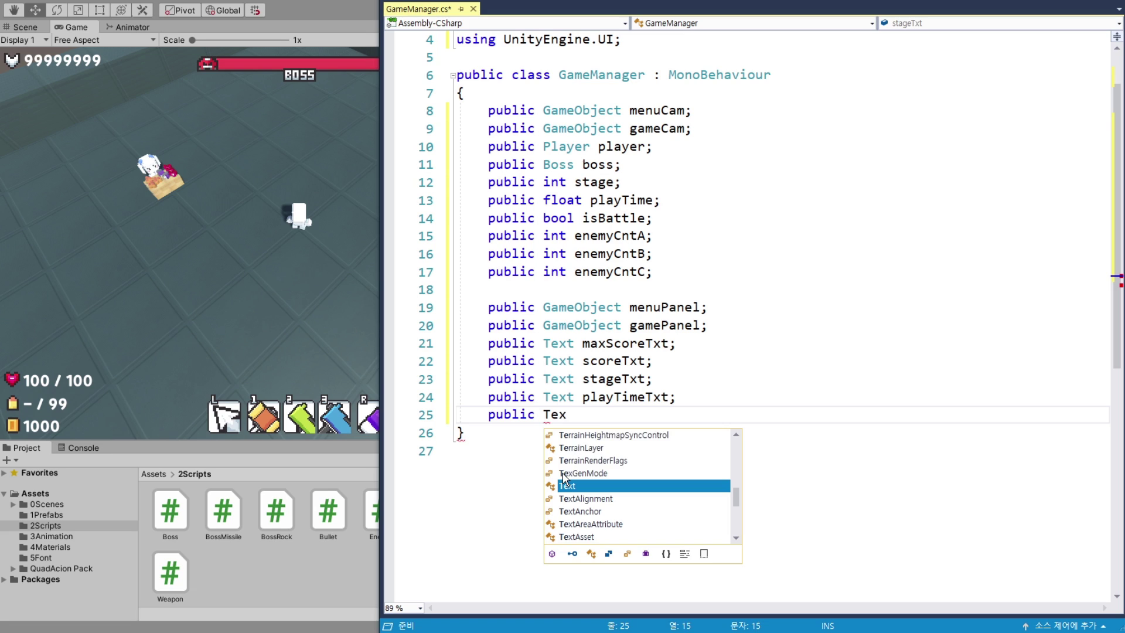
pyautogui.write('t player')
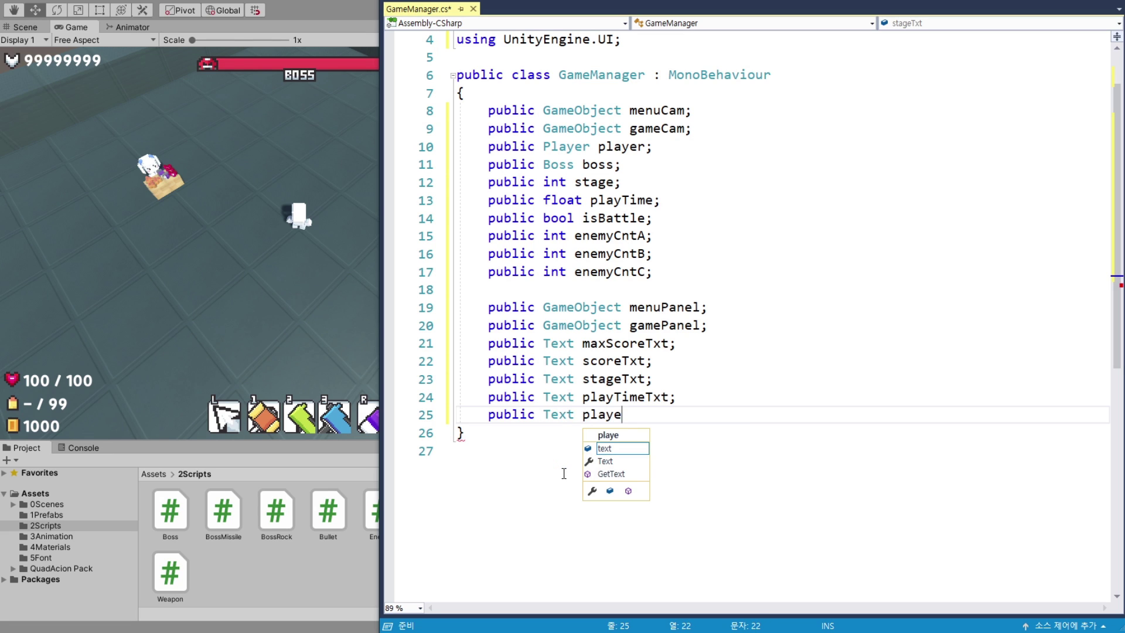
pyautogui.write('He')
pyautogui.write('althTxt;')
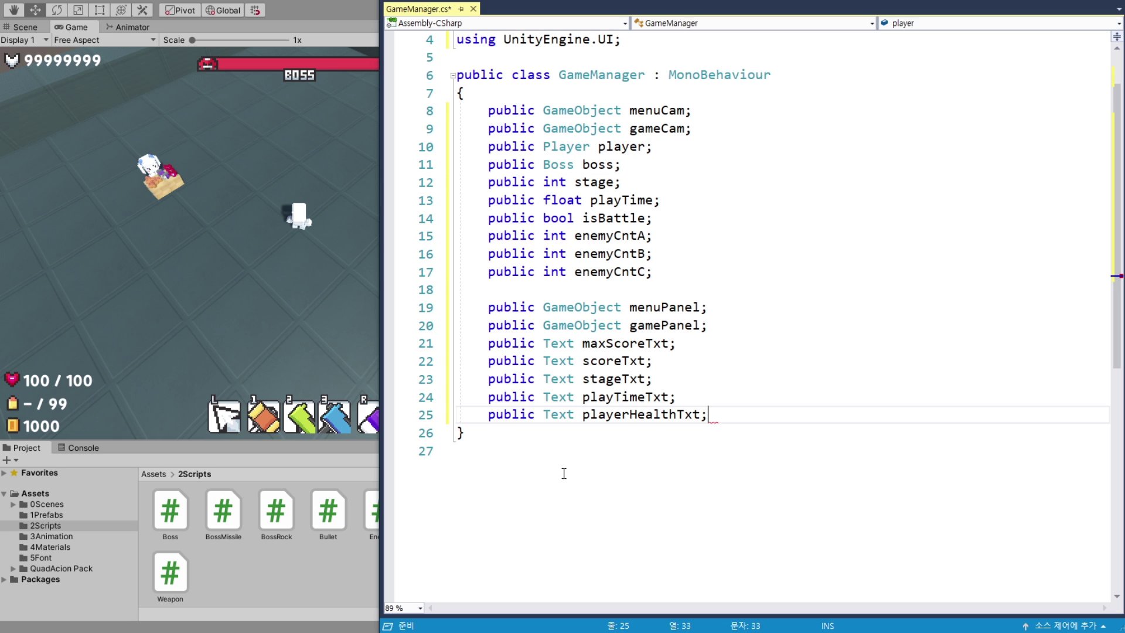
pyautogui.tripleClick(660, 414)
pyautogui.click(738, 411)
pyautogui.press('Return')
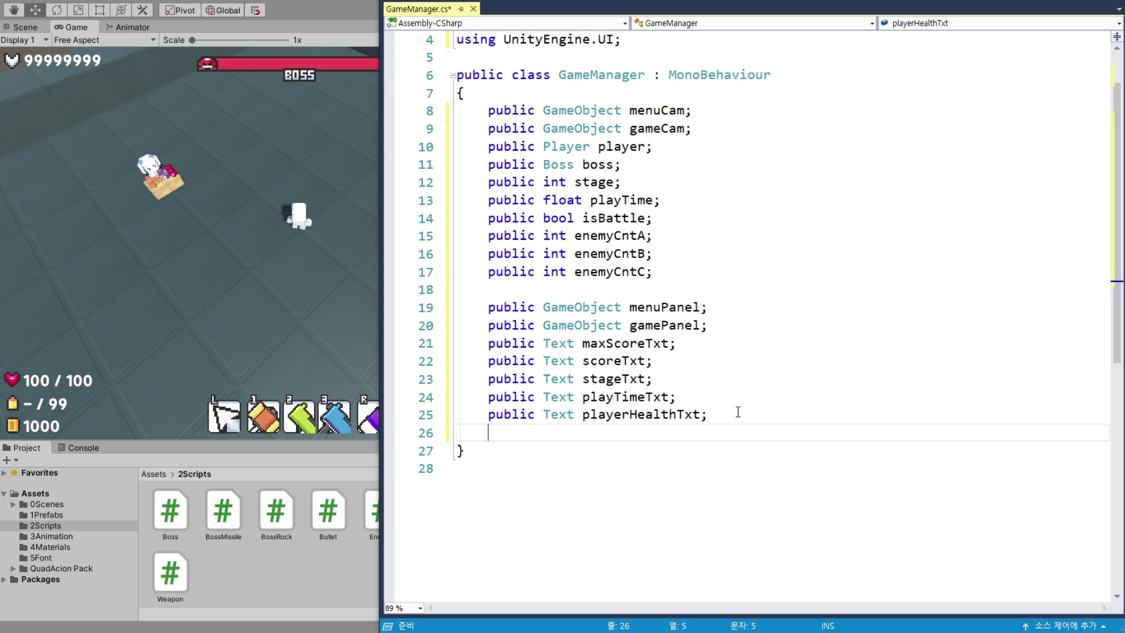
pyautogui.hotkey('ctrl', 'v')
pyautogui.press('Return')
pyautogui.hotkey('ctrl', 'v')
# - Rename the copies to playerAmmoTxt and playerCoinTxt, add a new line, and return to Unity
pyautogui.scroll(-1, 656, 366)
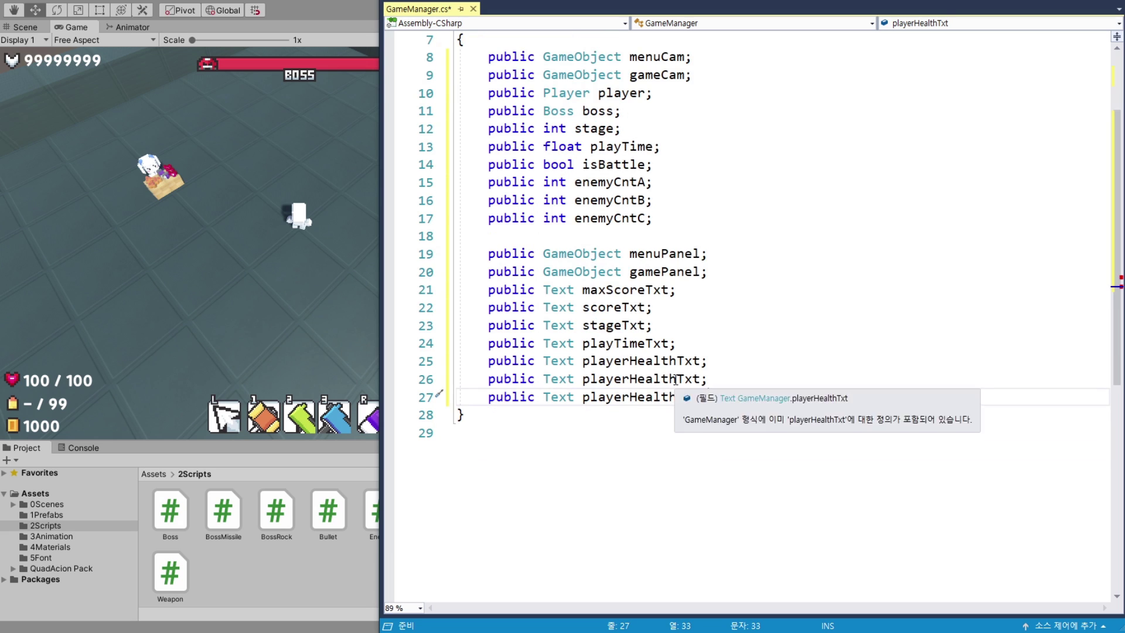
pyautogui.click(655, 378)
pyautogui.press('Delete')
pyautogui.press('Delete')
pyautogui.press('Delete')
pyautogui.press('BackSpace')
pyautogui.press('BackSpace')
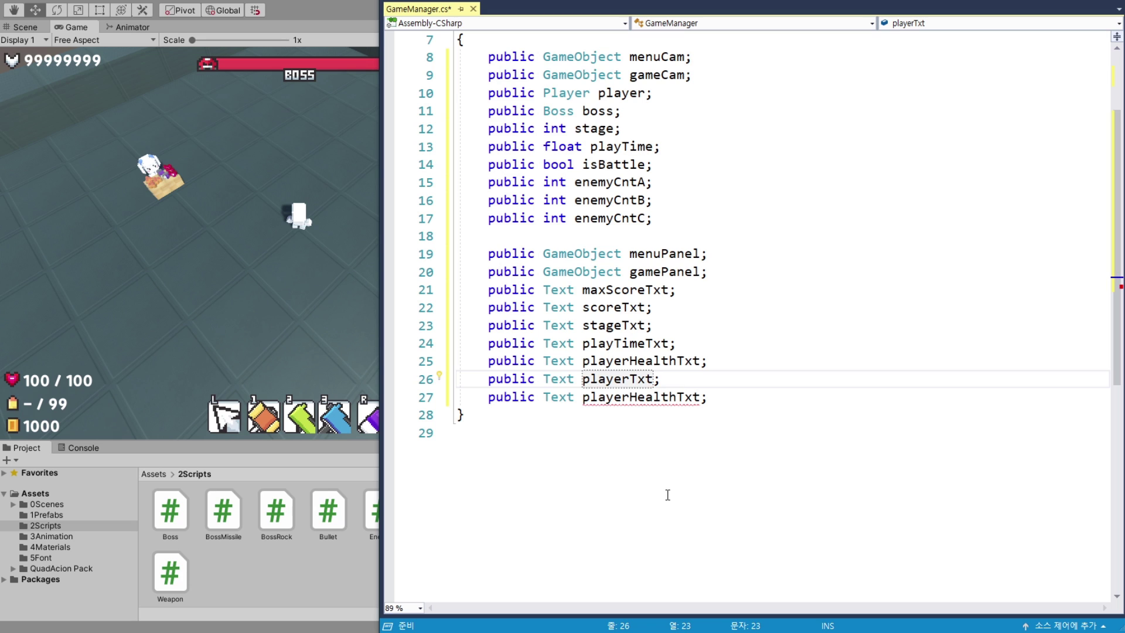
pyautogui.write('Ammo')
pyautogui.press('Down')
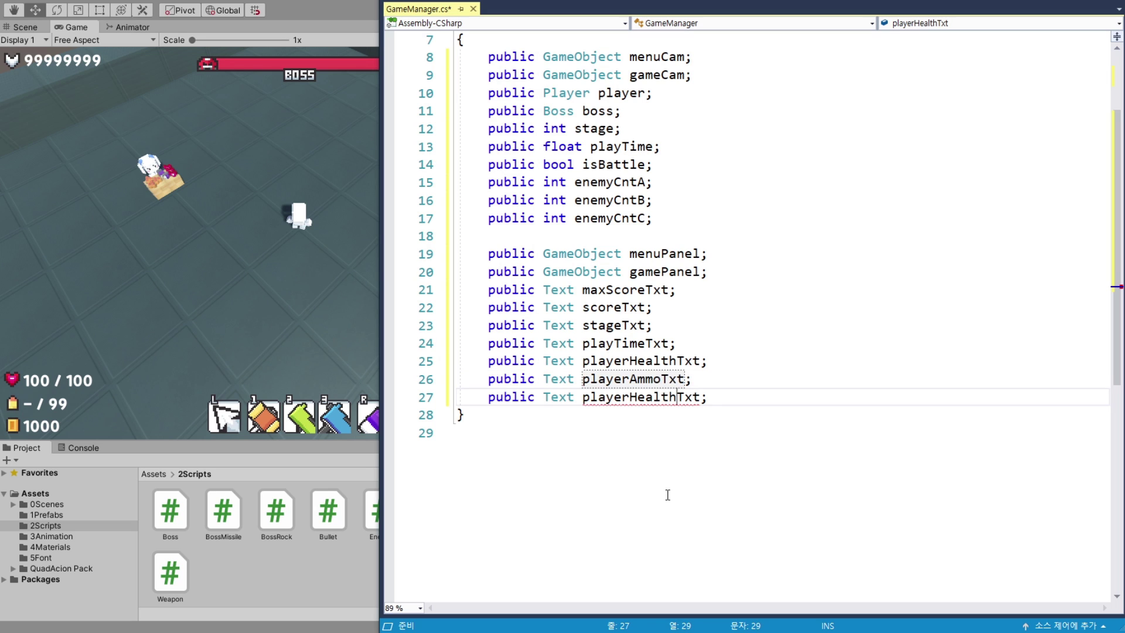
pyautogui.press('Right')
pyautogui.press('Right')
pyautogui.hotkey('shift', 'Left')
pyautogui.hotkey('shift', 'Left')
pyautogui.hotkey('shift', 'Left')
pyautogui.hotkey('shift', 'Left')
pyautogui.hotkey('shift', 'Left')
pyautogui.hotkey('shift', 'Left')
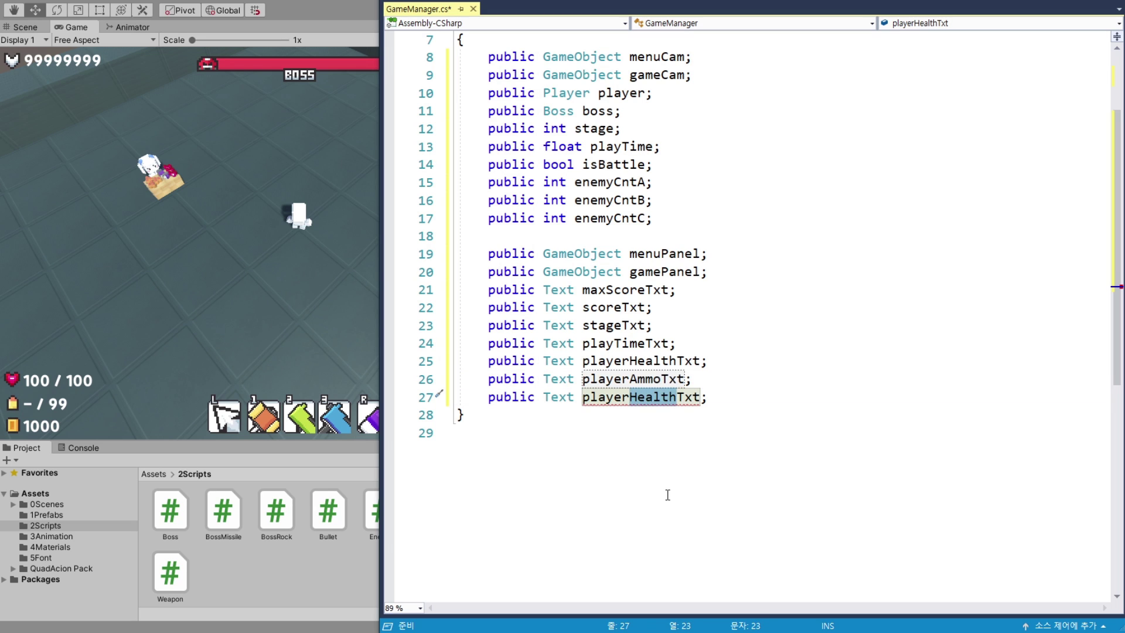
pyautogui.write('Coin')
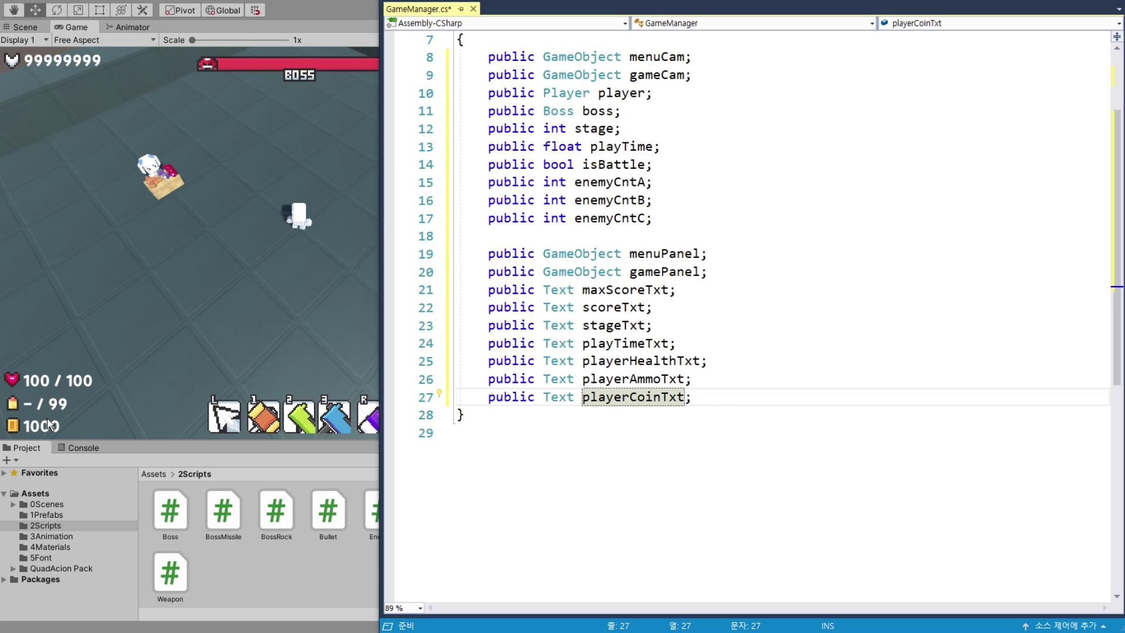
pyautogui.press('End')
pyautogui.press('Return')
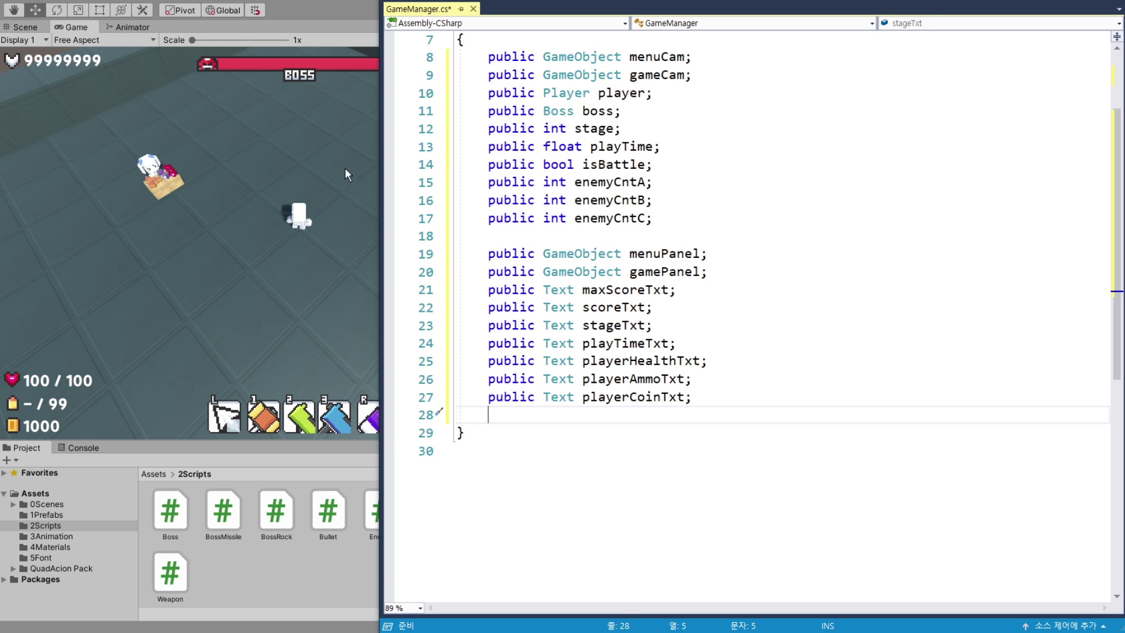
pyautogui.click(343, 5)
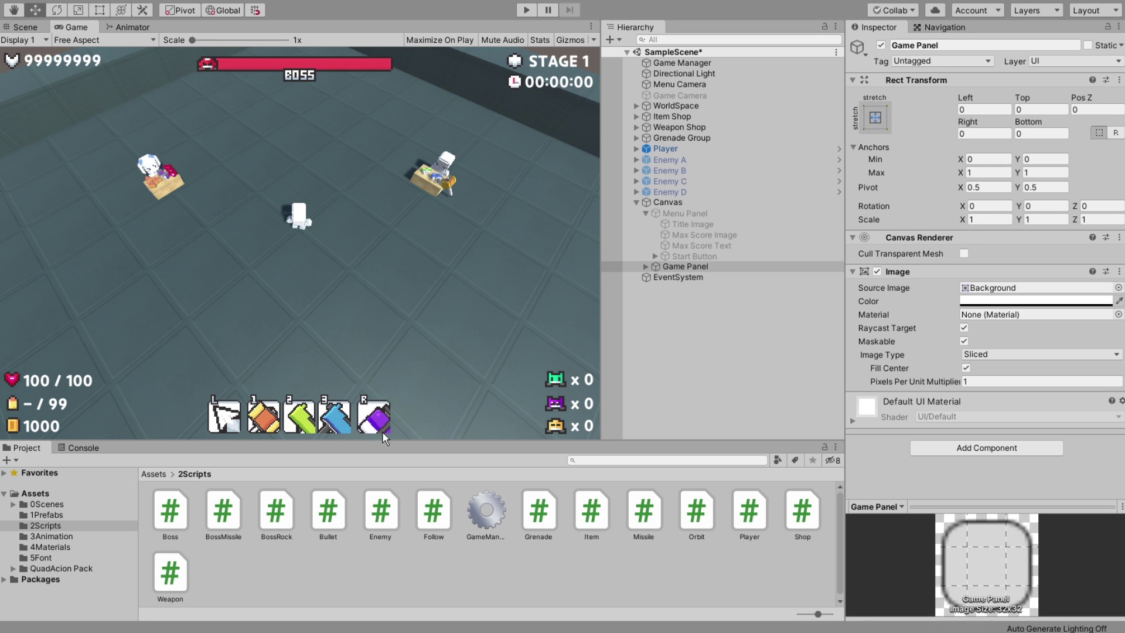
# - Declare 'public Image weapon1Img;' and paste three copies of it below
pyautogui.hotkey('alt', 'Tab')
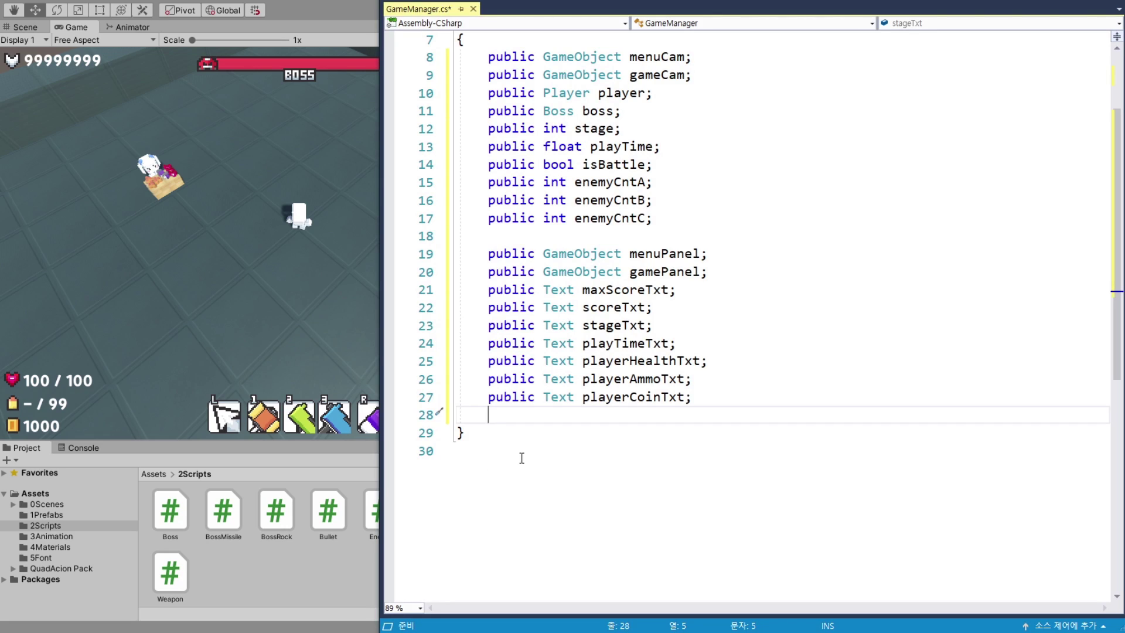
pyautogui.write('public ')
pyautogui.write('Image ')
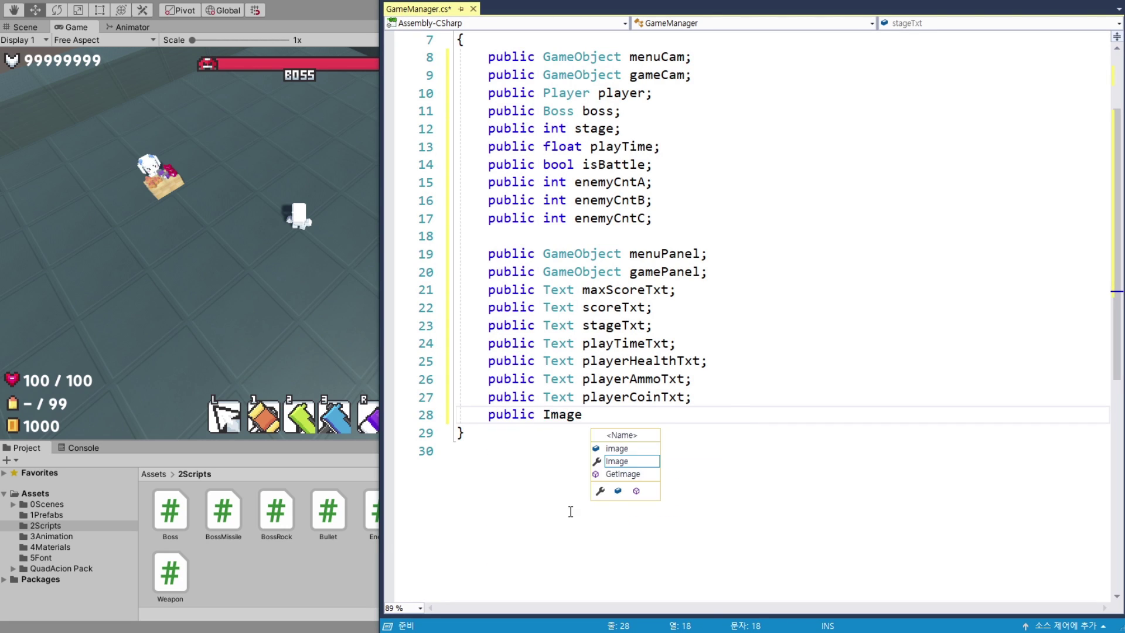
pyautogui.write('wea')
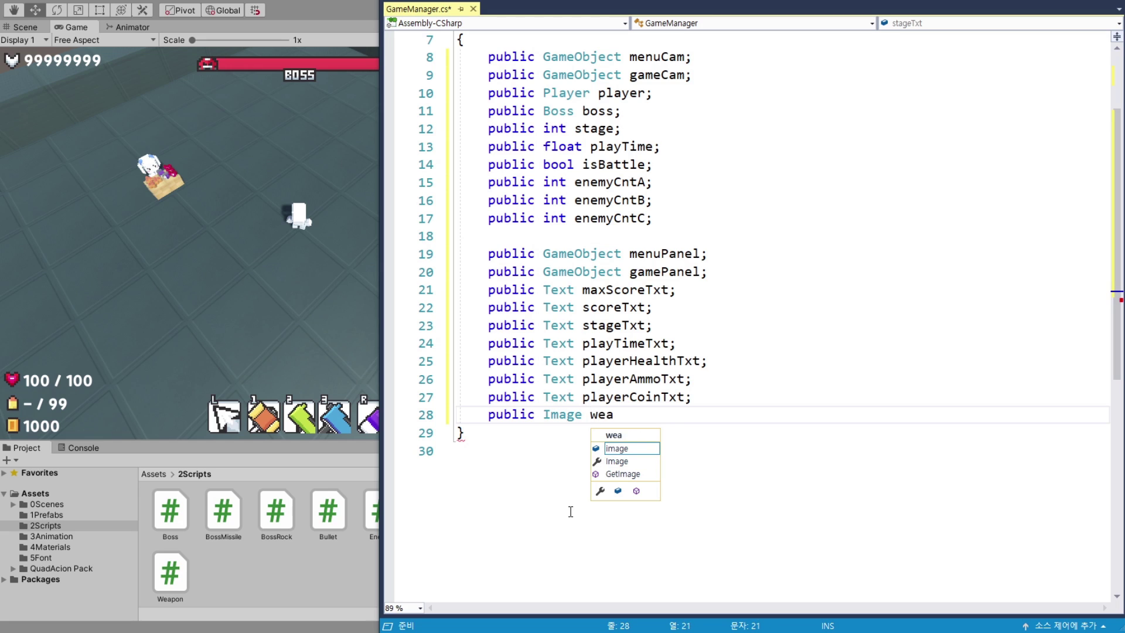
pyautogui.write('pon1I;m')
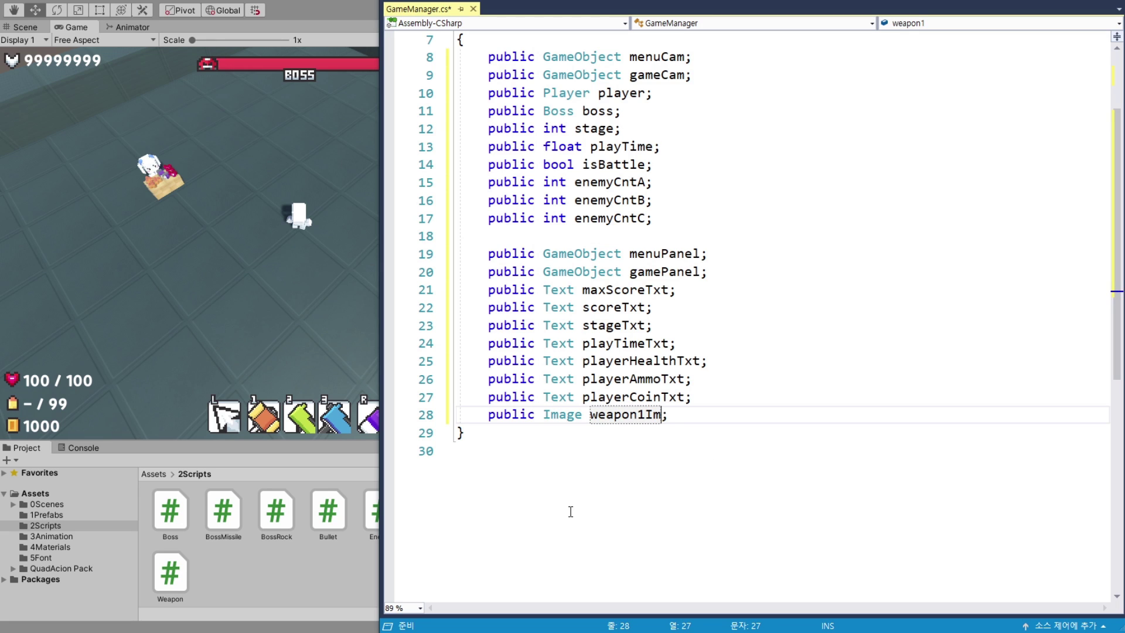
pyautogui.write('g')
pyautogui.press('End')
pyautogui.press('Return')
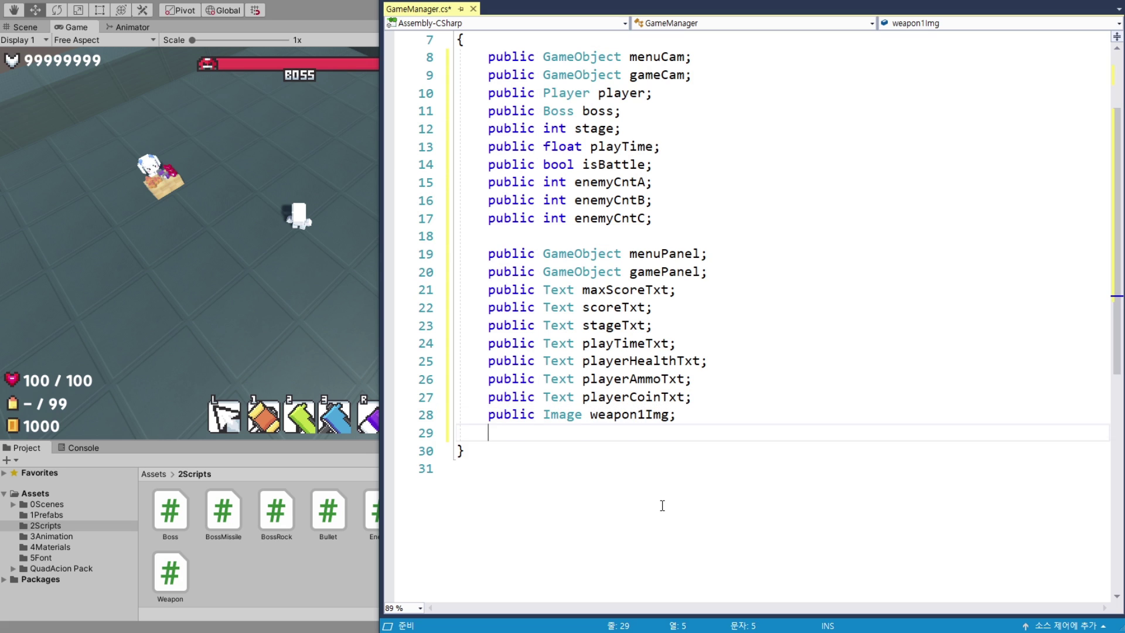
pyautogui.write('public Image weapon1Img;')
pyautogui.press('Return')
pyautogui.write('public Image weapon1Img;')
pyautogui.press('Return')
pyautogui.write('public Image weapon1Img;')
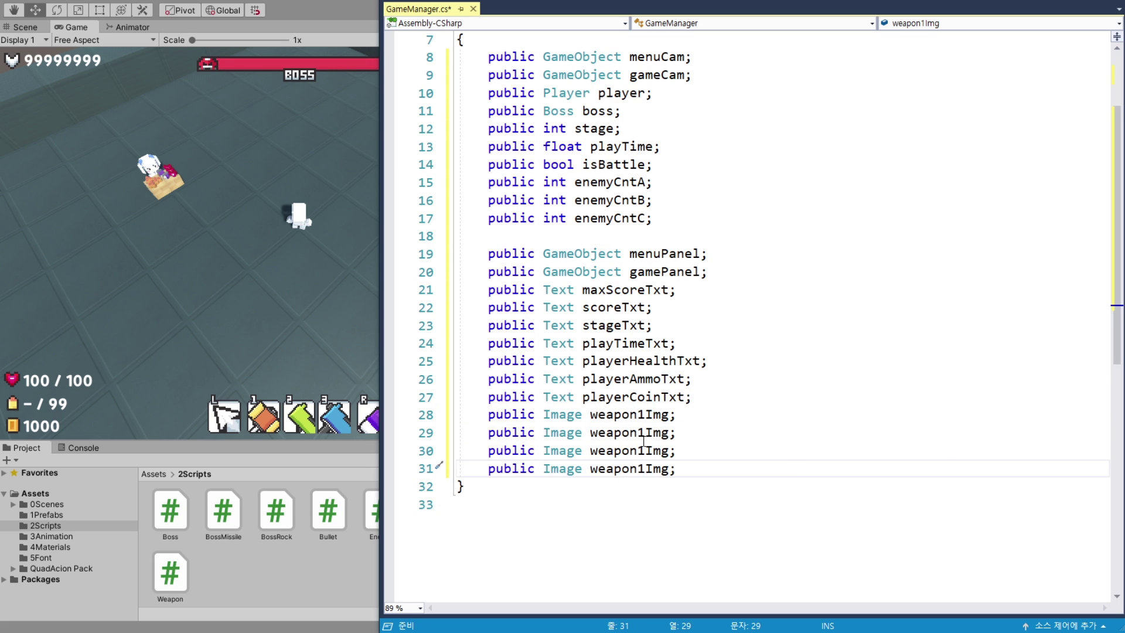
# - Rename the copies to weapon2Img, weapon3Img and weaponRImg, then return to Unity
pyautogui.click(644, 439)
pyautogui.press('BackSpace')
pyautogui.press('2')
pyautogui.press('Down')
pyautogui.press('BackSpace')
pyautogui.press('3')
pyautogui.press('Down')
pyautogui.press('BackSpace')
pyautogui.press('R')
pyautogui.scroll(-1, 484, 359)
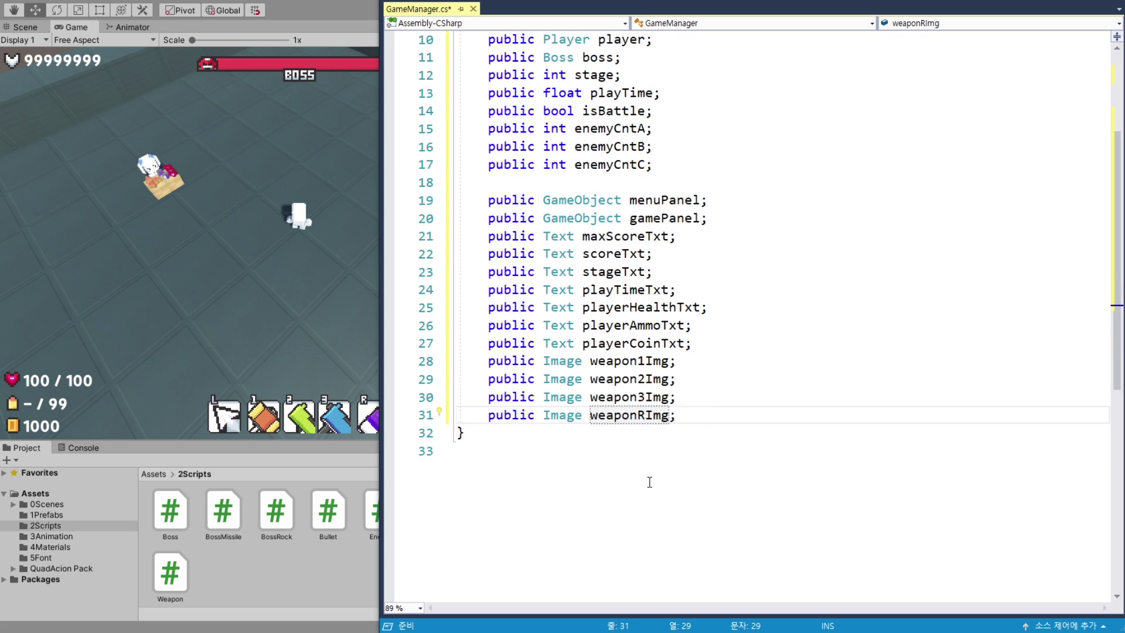
pyautogui.click(356, 50)
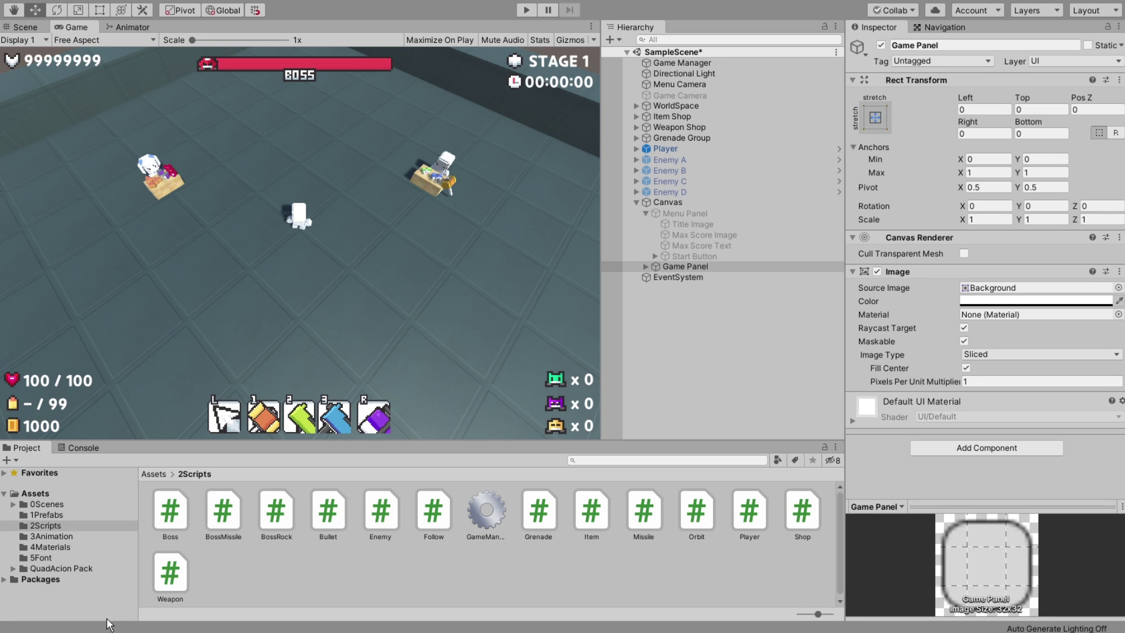
# - Declare 'public Text enemyATxt;' after weaponRImg and duplicate it with Ctrl+D
pyautogui.hotkey('alt', 'Tab')
pyautogui.press('Return')
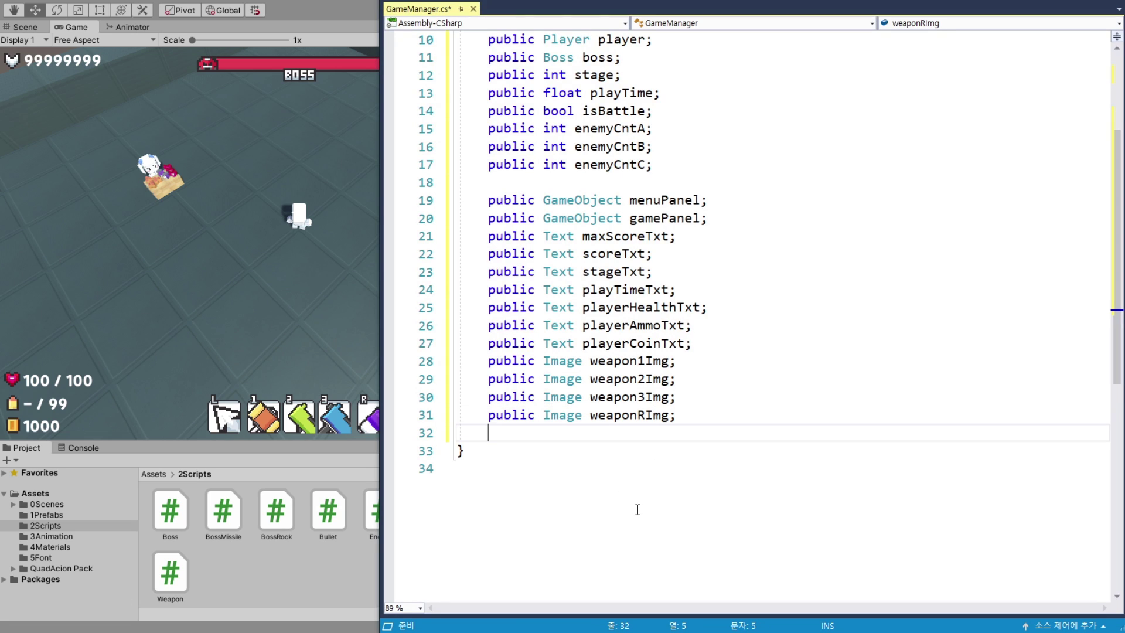
pyautogui.write('public ')
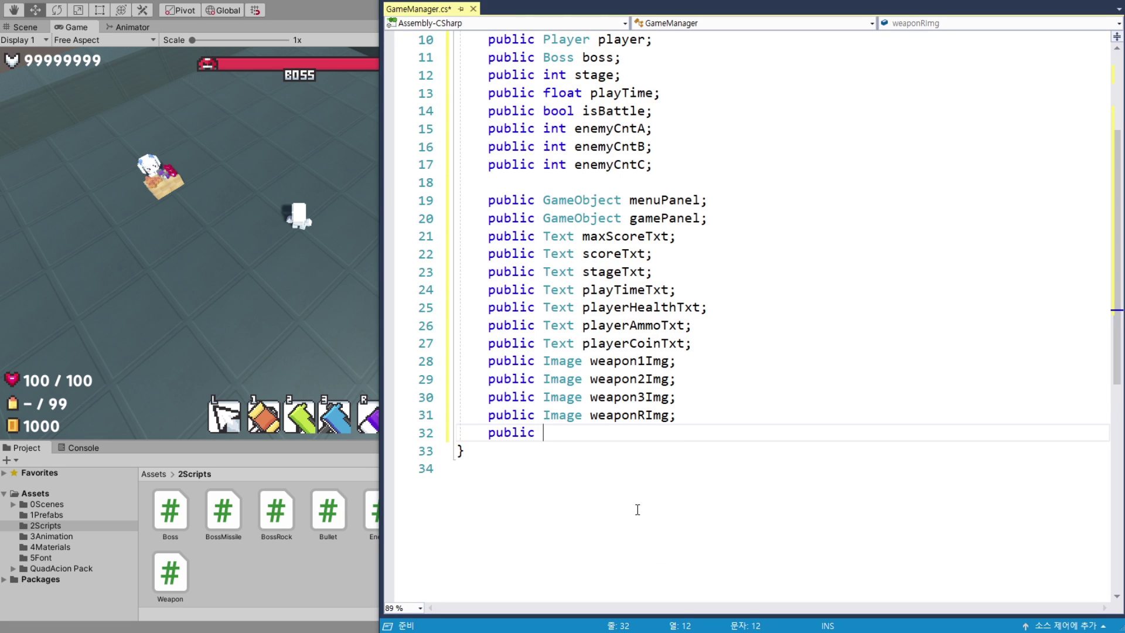
pyautogui.write('Text enemy')
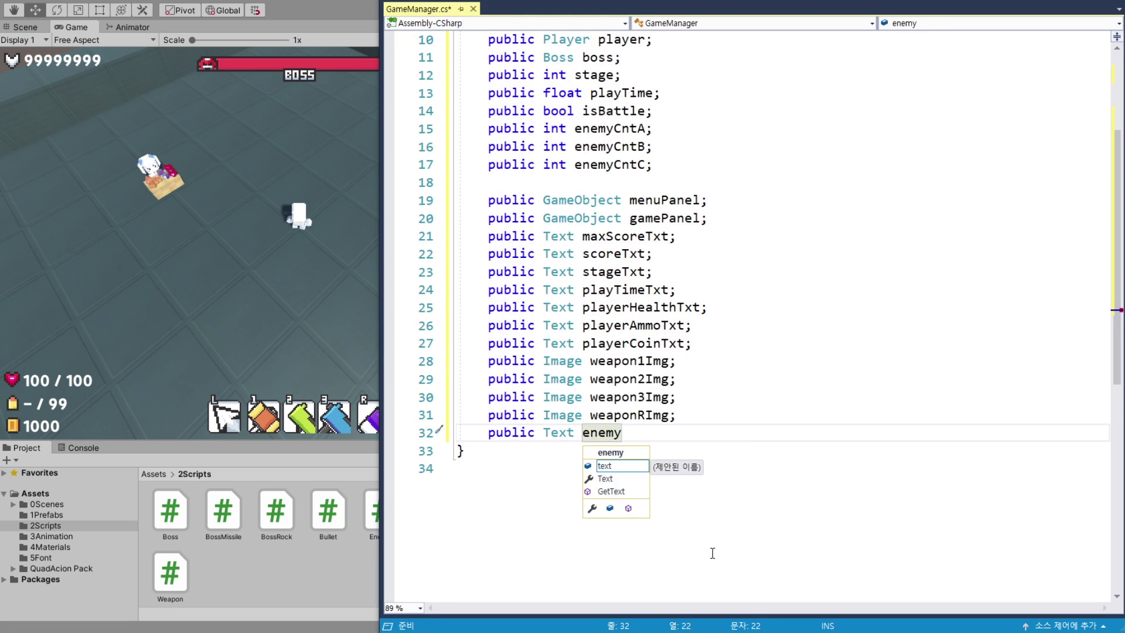
pyautogui.write('ATxt;')
pyautogui.hotkey('ctrl', 'd')
pyautogui.hotkey('ctrl', 'd')
# - Rename the copies to enemyBTxt and enemyCTxt, save the script, and return to Unity
pyautogui.press('Up')
pyautogui.press('Left')
pyautogui.press('Left')
pyautogui.press('Left')
pyautogui.press('BackSpace')
pyautogui.write('B')
pyautogui.press('Down')
pyautogui.press('Right')
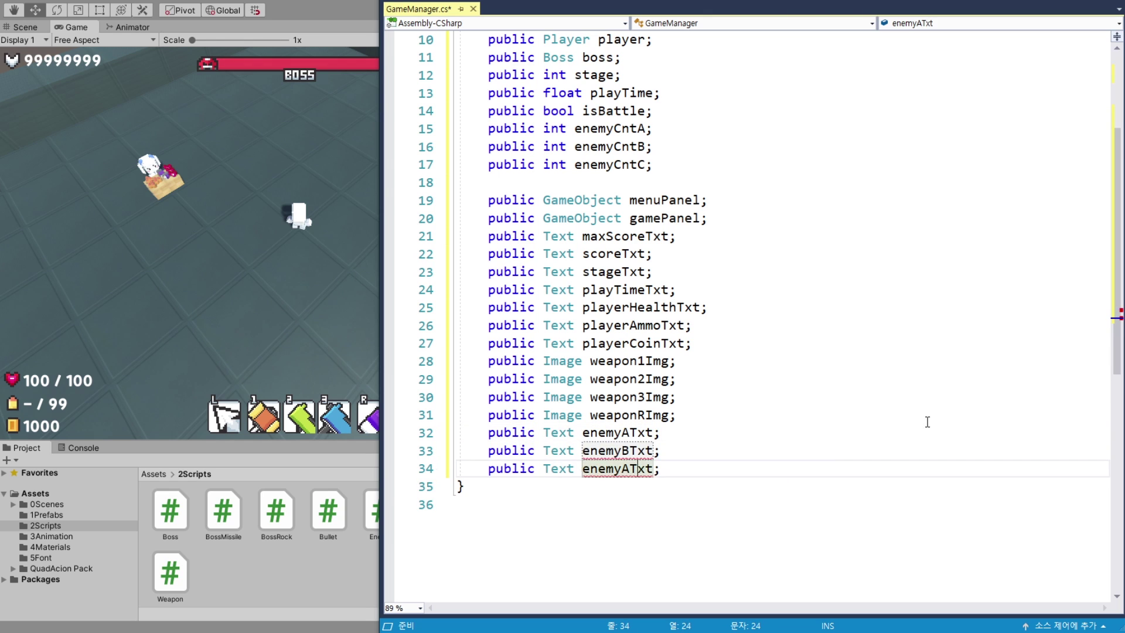
pyautogui.press('Left')
pyautogui.press('BackSpace')
pyautogui.write('C')
pyautogui.hotkey('ctrl', 's')
pyautogui.click(357, 6)
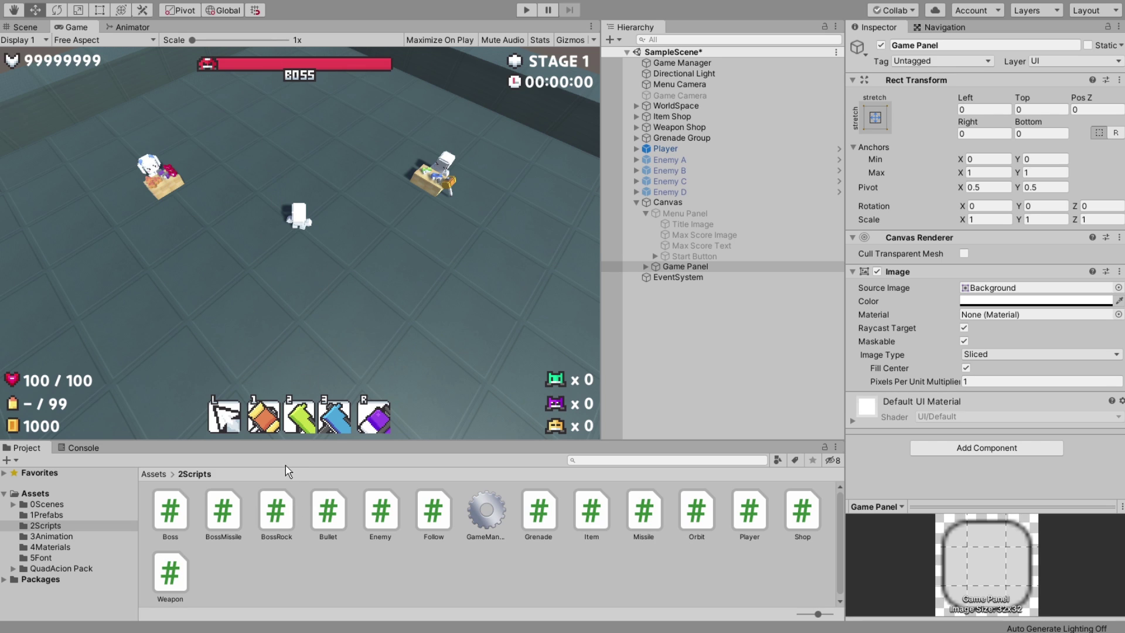
# - Add 'public RectTransform bossHealthGroup;' on a new line below enemyCTxt
pyautogui.hotkey('alt', 'Tab')
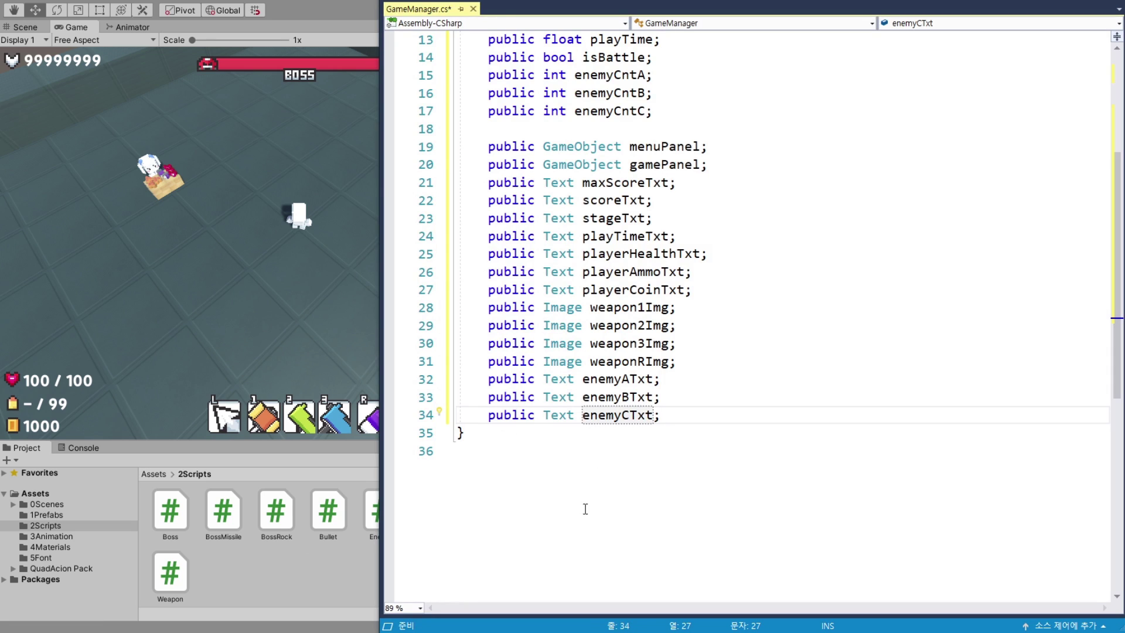
pyautogui.press('Return')
pyautogui.write('publi')
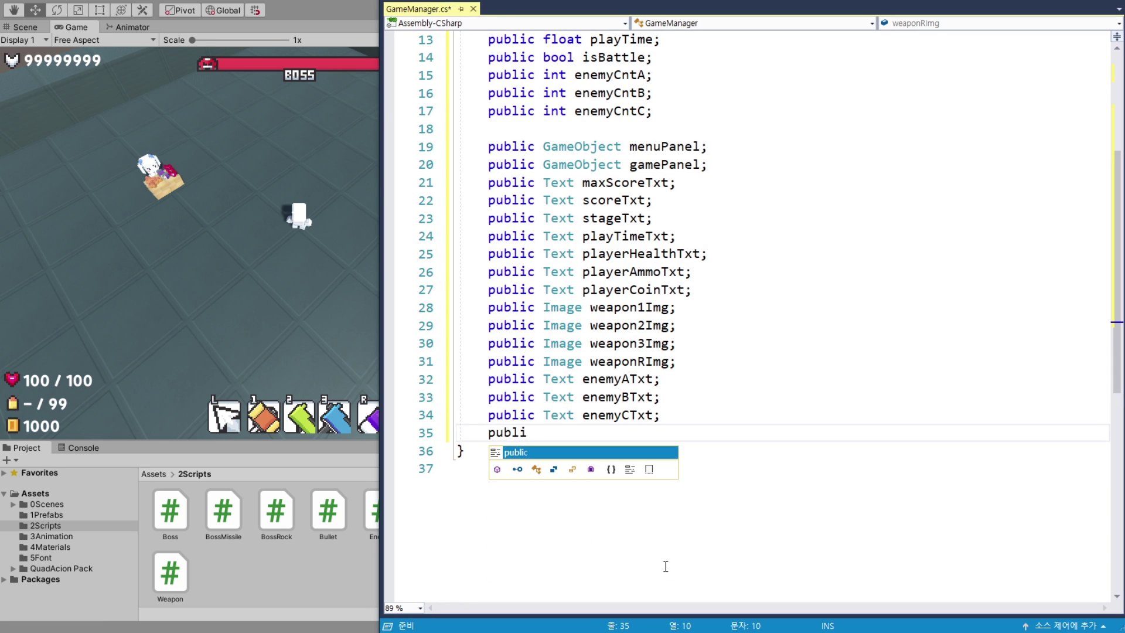
pyautogui.write('c Tr')
pyautogui.press('BackSpace')
pyautogui.press('BackSpace')
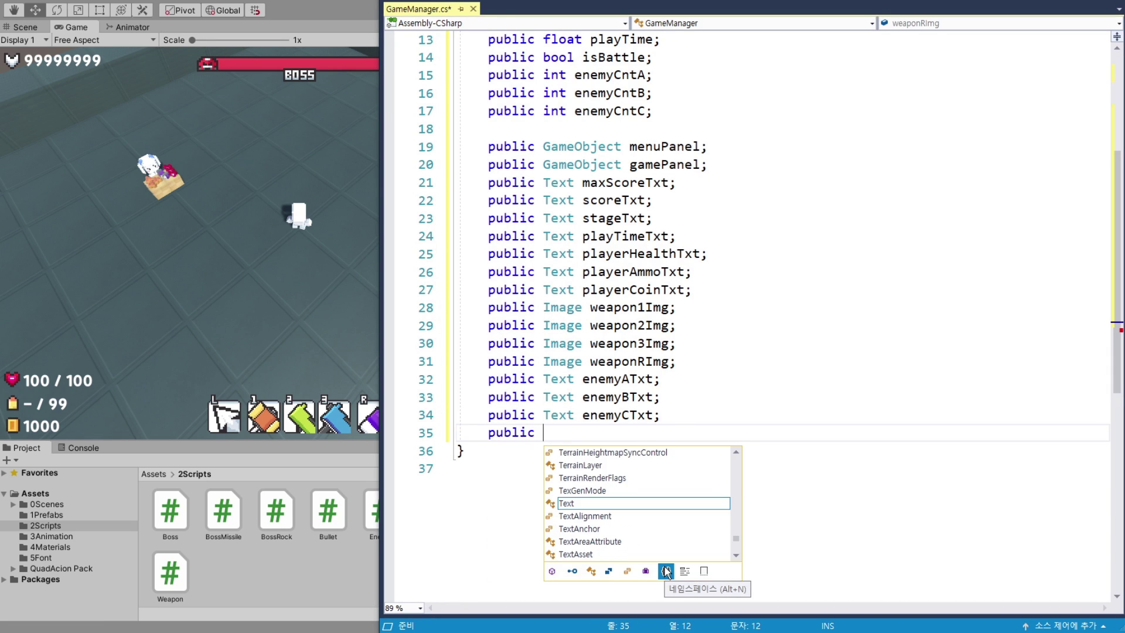
pyautogui.write('Rect')
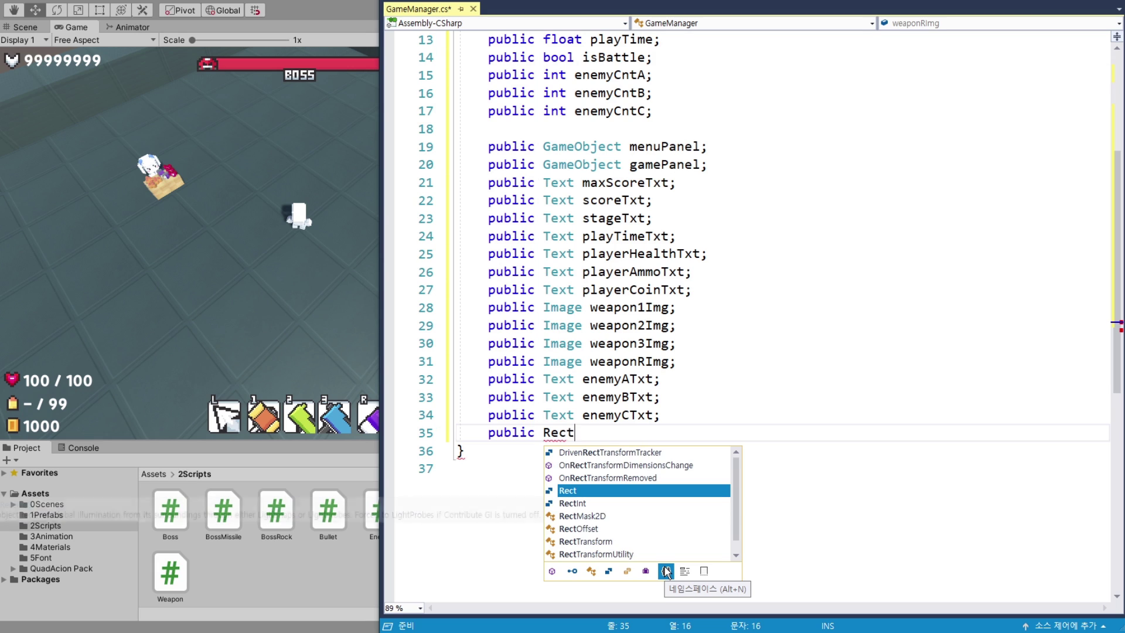
pyautogui.write('Transform ')
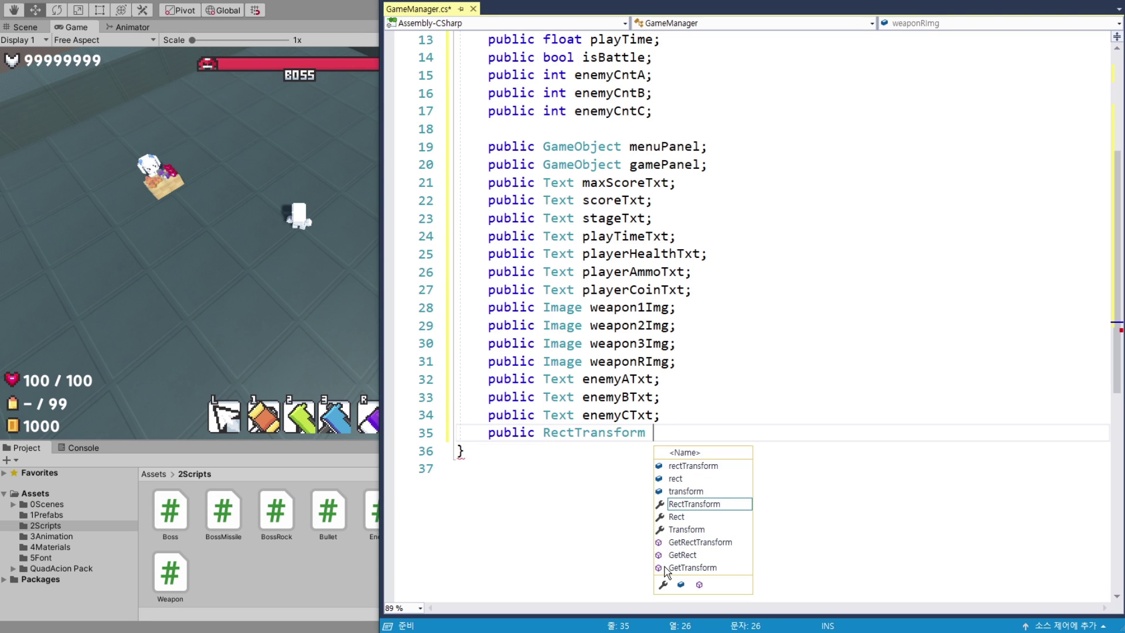
pyautogui.write('bo')
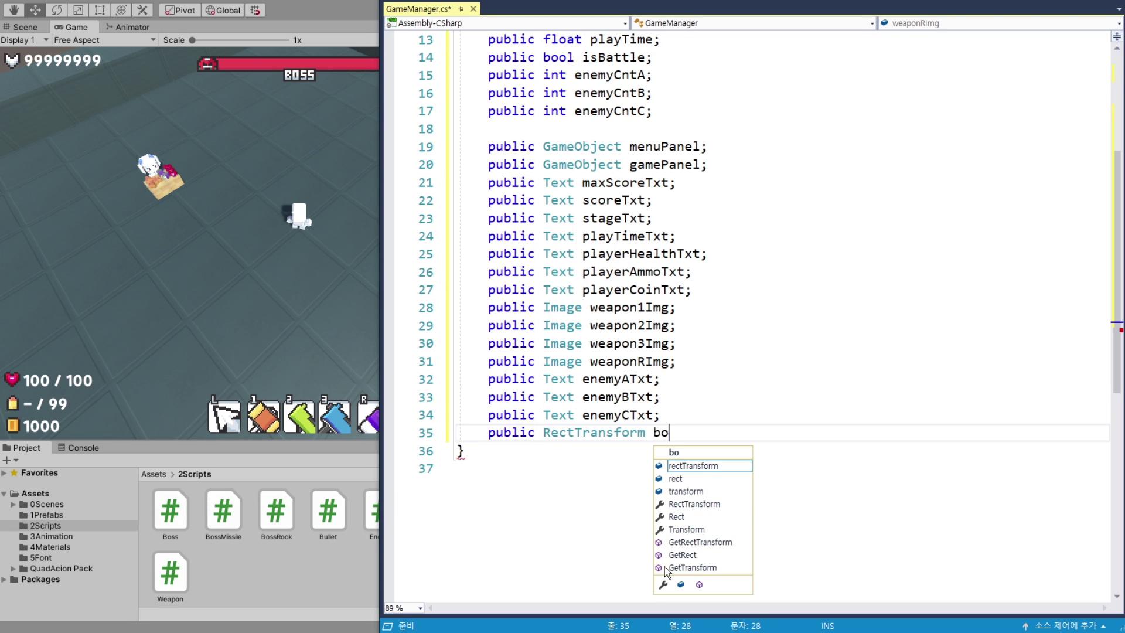
pyautogui.write('ssHealth')
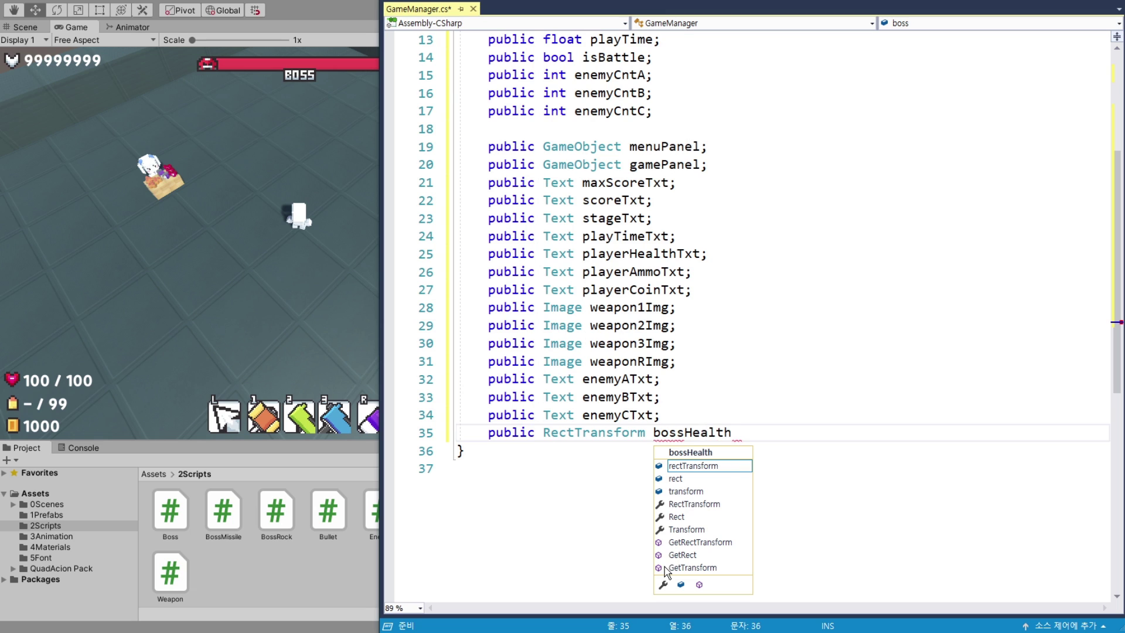
pyautogui.write('Group;')
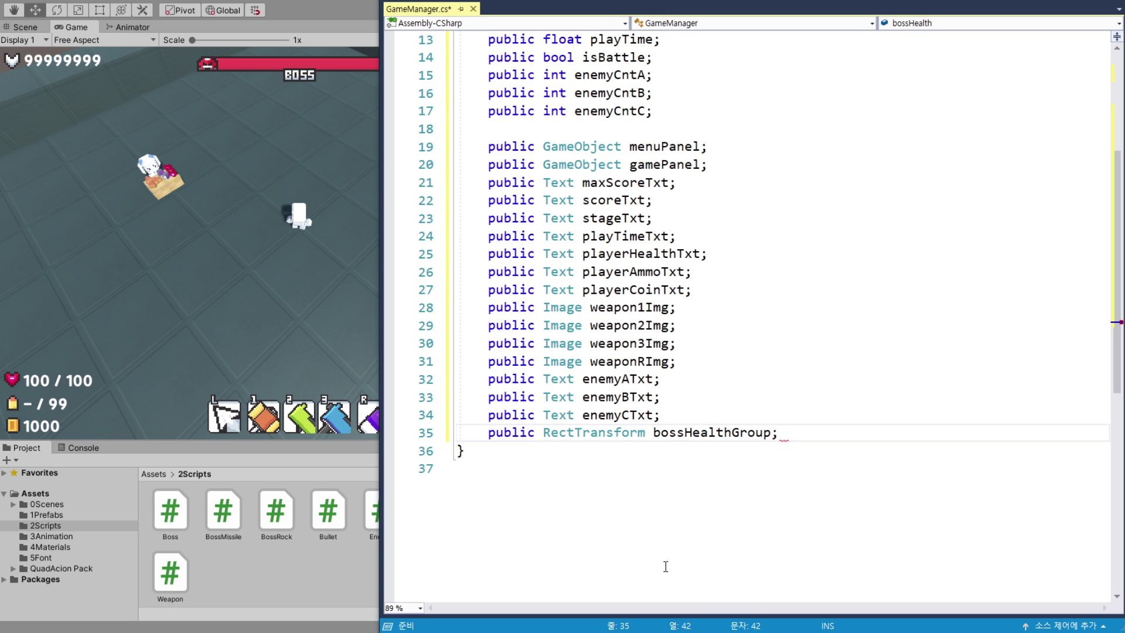
# - Duplicate the bossHealthGroup declaration onto the next line
pyautogui.moveTo(488, 433); pyautogui.dragTo(799, 431)
pyautogui.hotkey('ctrl', 'c')
pyautogui.click(798, 432)
pyautogui.press('Return')
pyautogui.hotkey('ctrl', 'v')
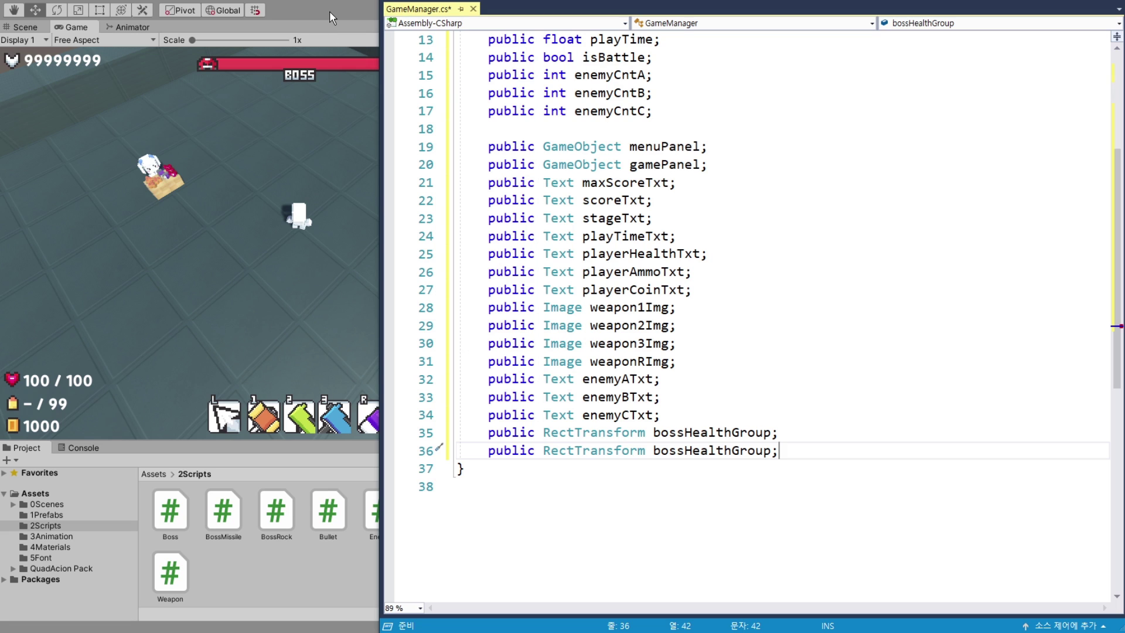
# - Rename the duplicated field to bossHealthBar and save GameManager.cs
pyautogui.click(329, 10)
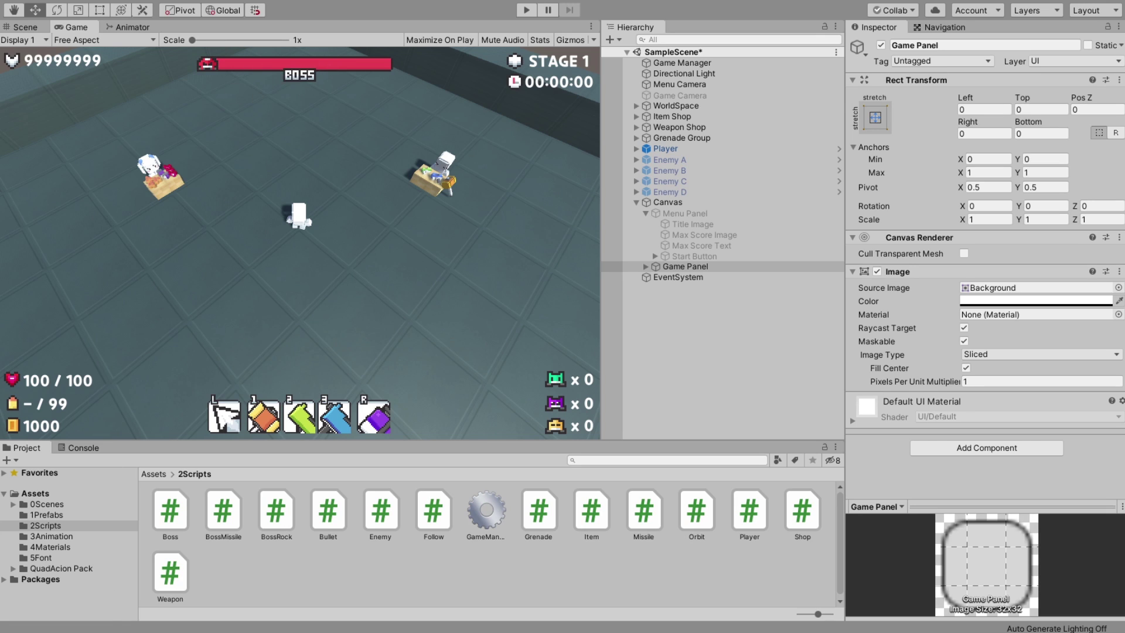
pyautogui.hotkey('alt', 'Tab')
pyautogui.moveTo(773, 456)
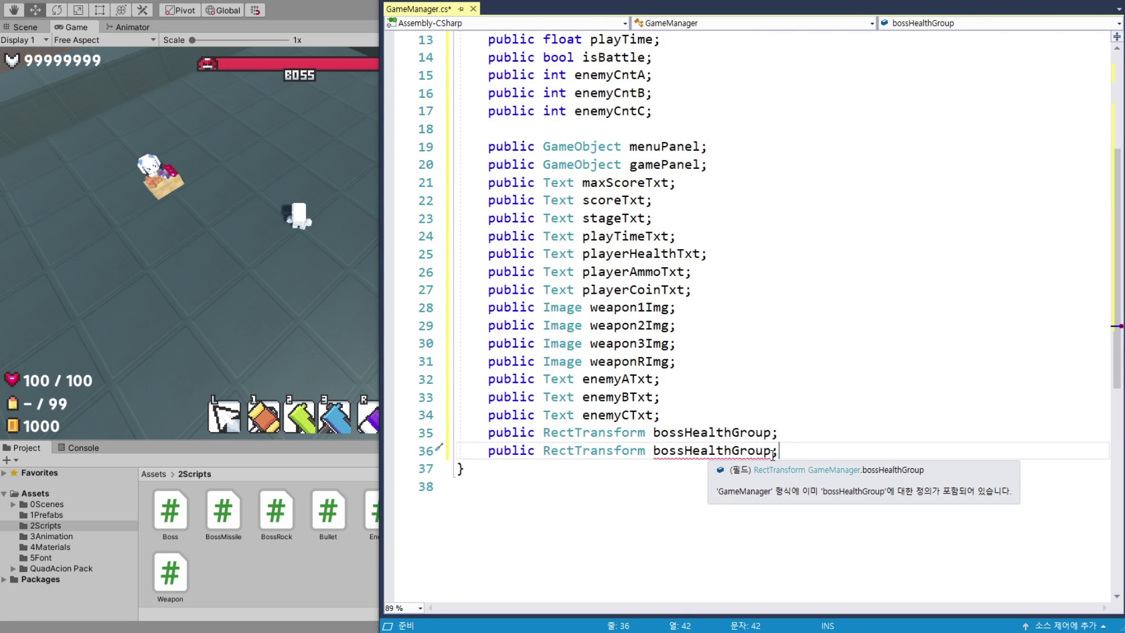
pyautogui.press('Left')
pyautogui.press('BackSpace')
pyautogui.press('BackSpace')
pyautogui.press('BackSpace')
pyautogui.press('BackSpace')
pyautogui.press('BackSpace')
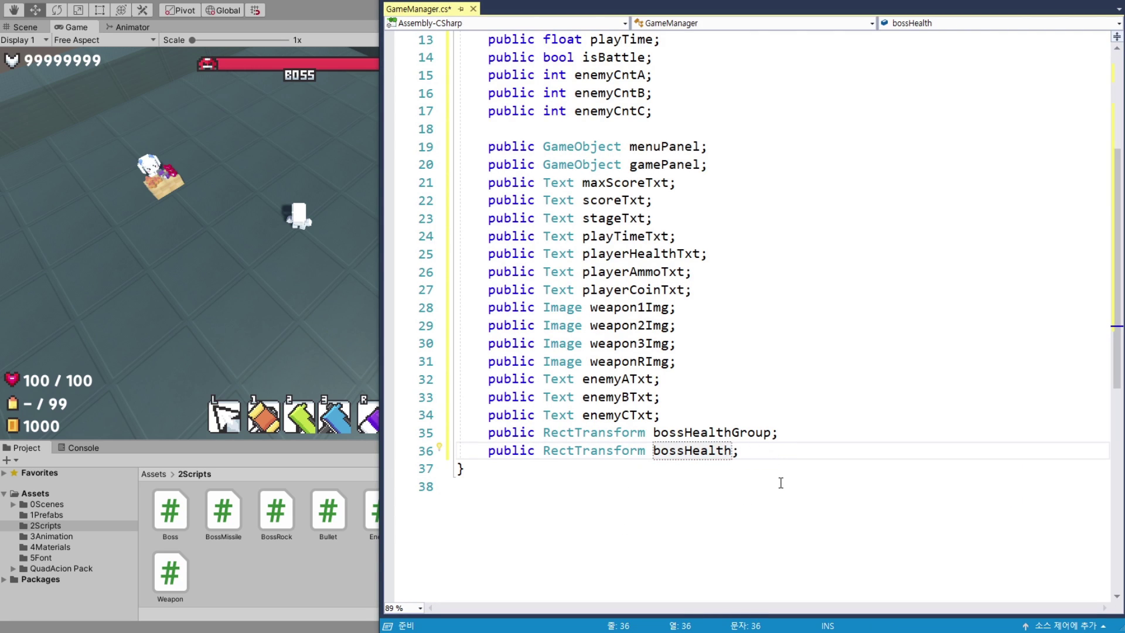
pyautogui.write('Bar')
pyautogui.click(775, 454)
pyautogui.hotkey('ctrl', 's')
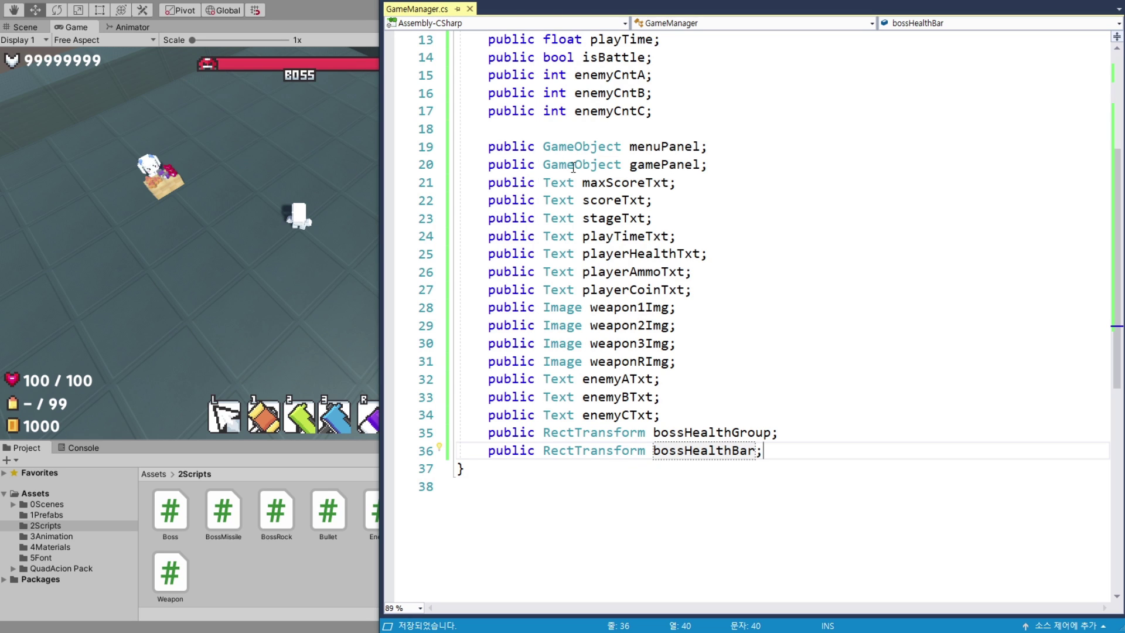
pyautogui.moveTo(481, 143); pyautogui.dragTo(762, 452)
pyautogui.click(820, 451)
pyautogui.scroll(1, 834, 439)
pyautogui.scroll(1, 834, 439)
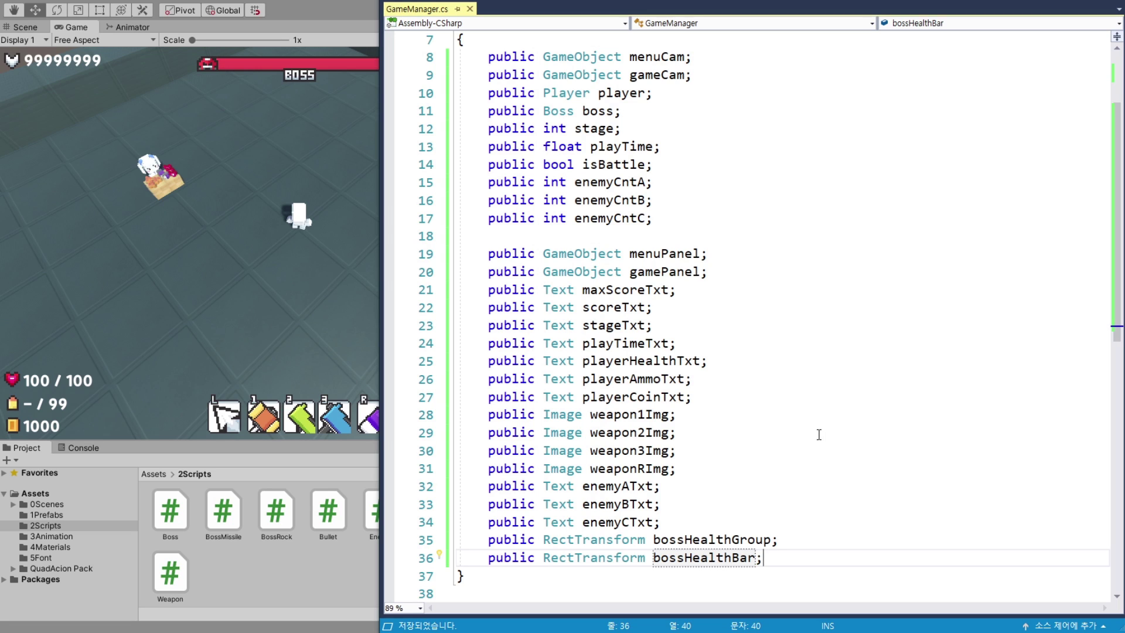
# - Assign Menu Camera, Game Camera, Player and Enemy D to Menu Cam, Game Cam, Player and Boss
pyautogui.click(352, 18)
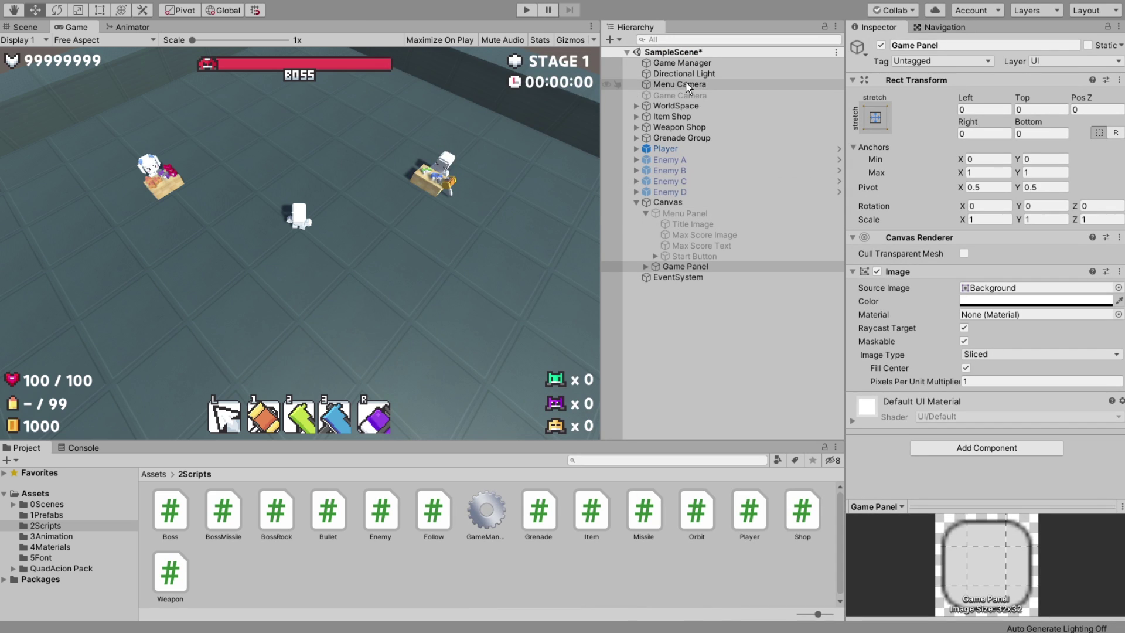
pyautogui.click(689, 65)
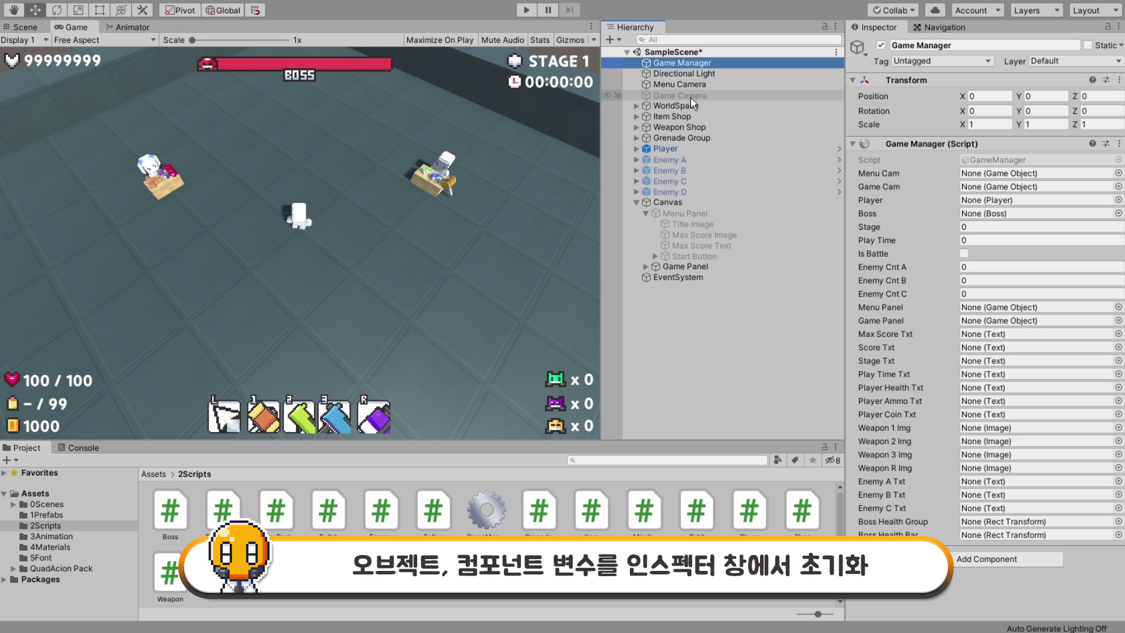
pyautogui.moveTo(685, 84); pyautogui.dragTo(1031, 173)
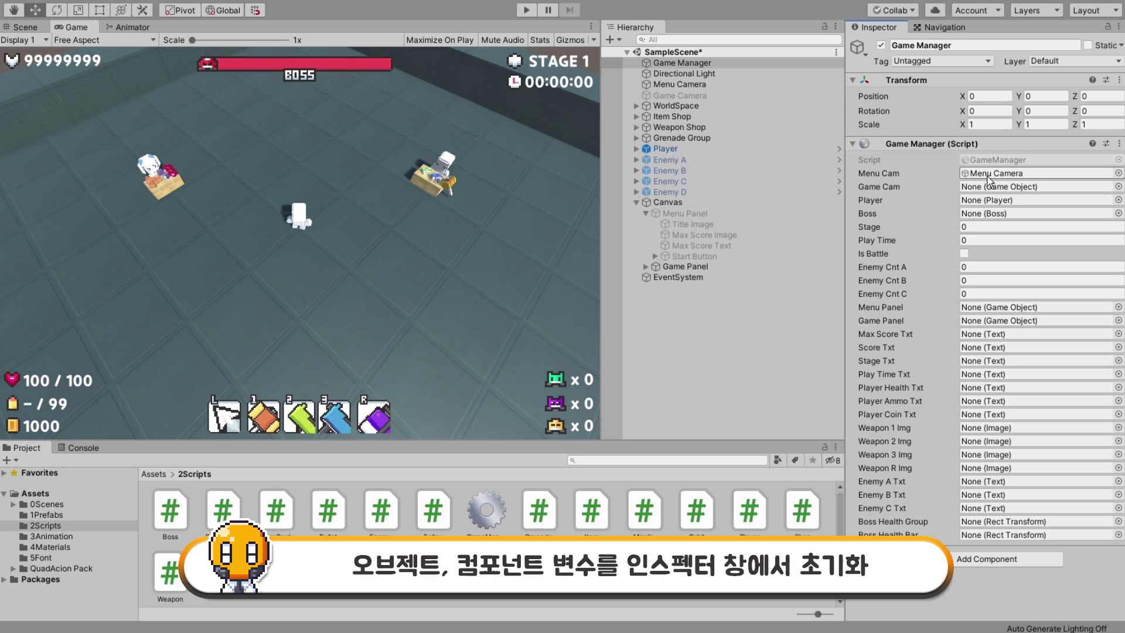
pyautogui.moveTo(675, 97); pyautogui.dragTo(1030, 186)
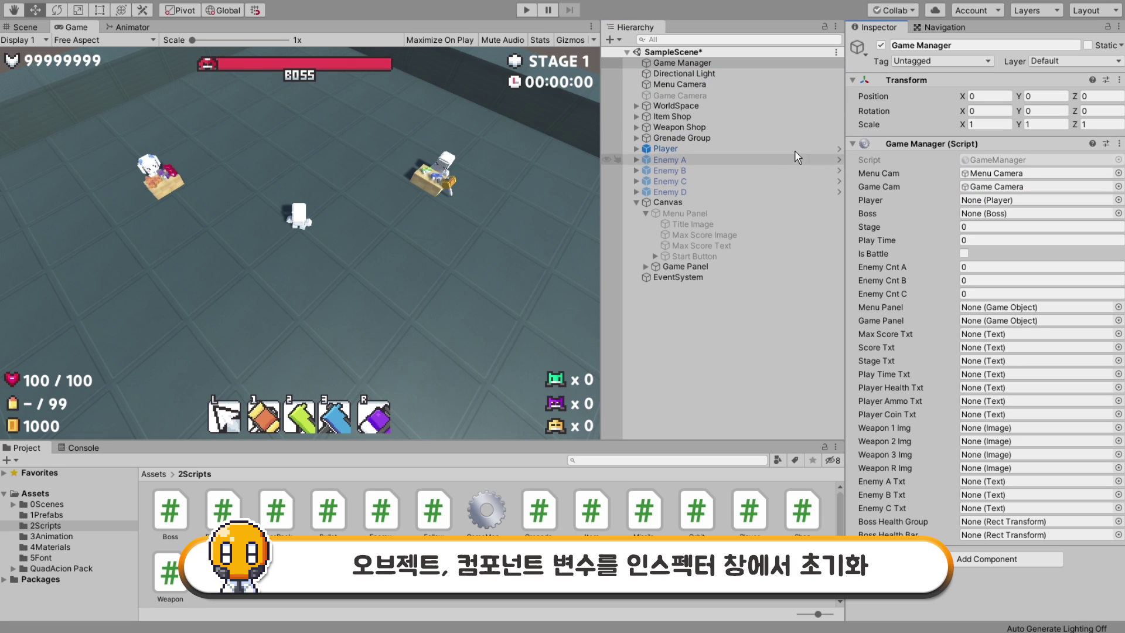
pyautogui.moveTo(679, 152); pyautogui.dragTo(1030, 200)
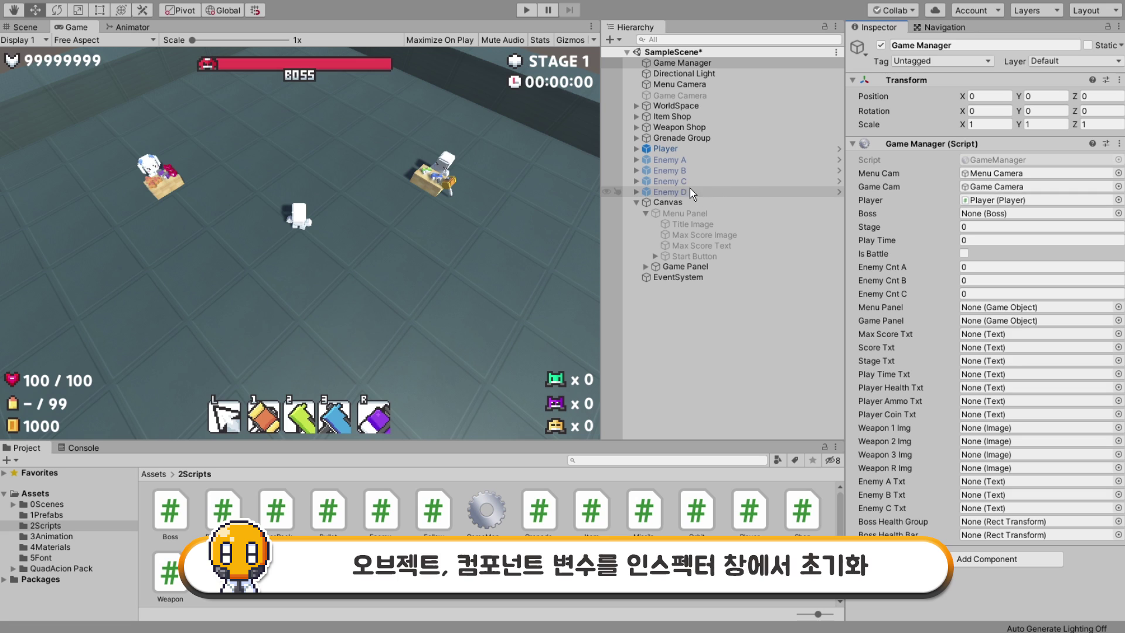
pyautogui.moveTo(666, 192); pyautogui.dragTo(976, 213)
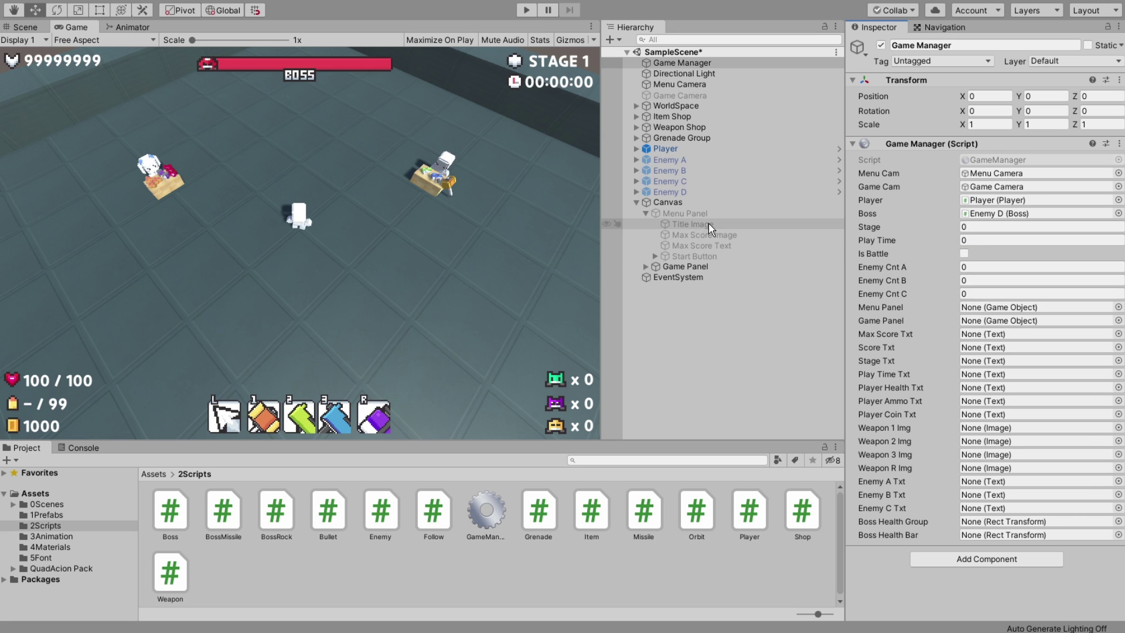
# - Link Menu Panel, Game Panel and Max Score Text to their Game Manager fields
pyautogui.moveTo(689, 218); pyautogui.dragTo(966, 307)
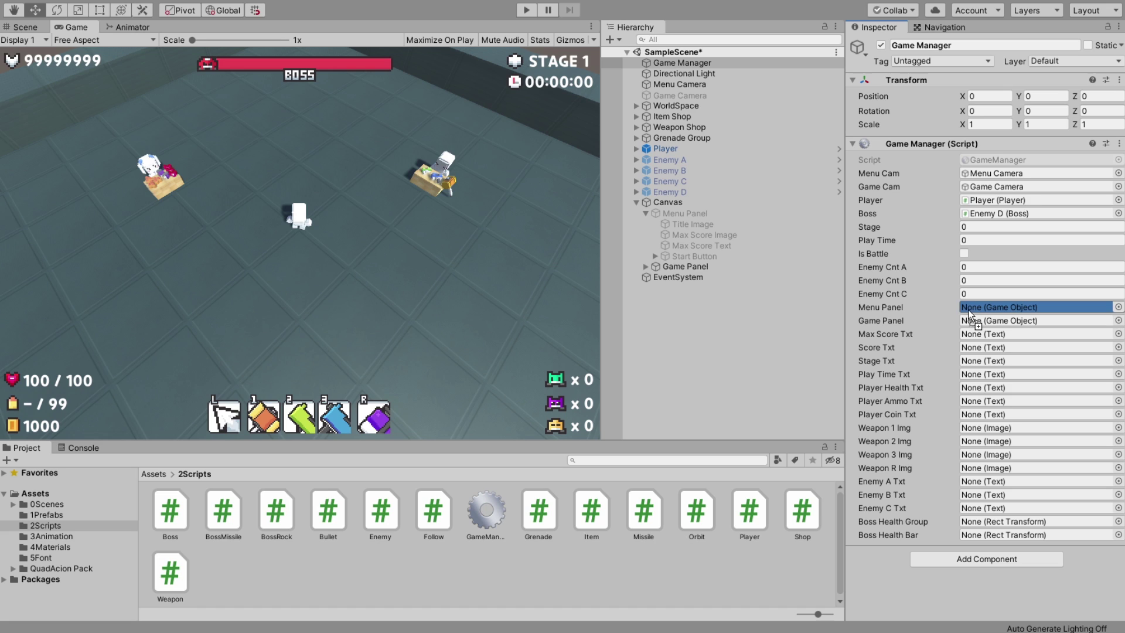
pyautogui.moveTo(689, 266); pyautogui.dragTo(984, 320)
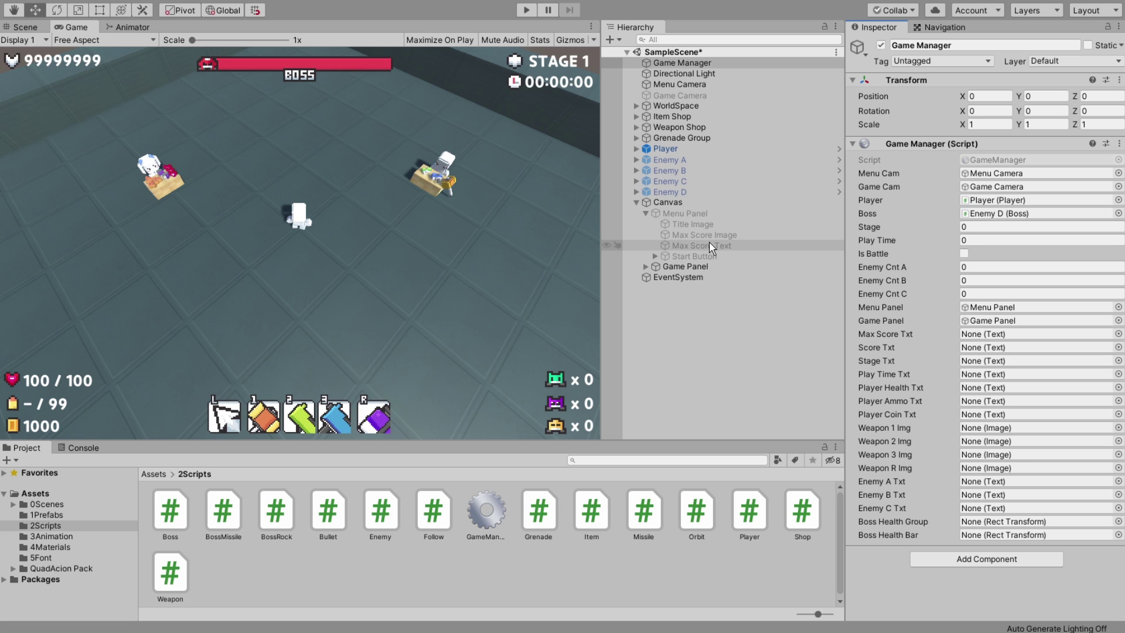
pyautogui.moveTo(709, 243); pyautogui.dragTo(984, 334)
pyautogui.click(645, 214)
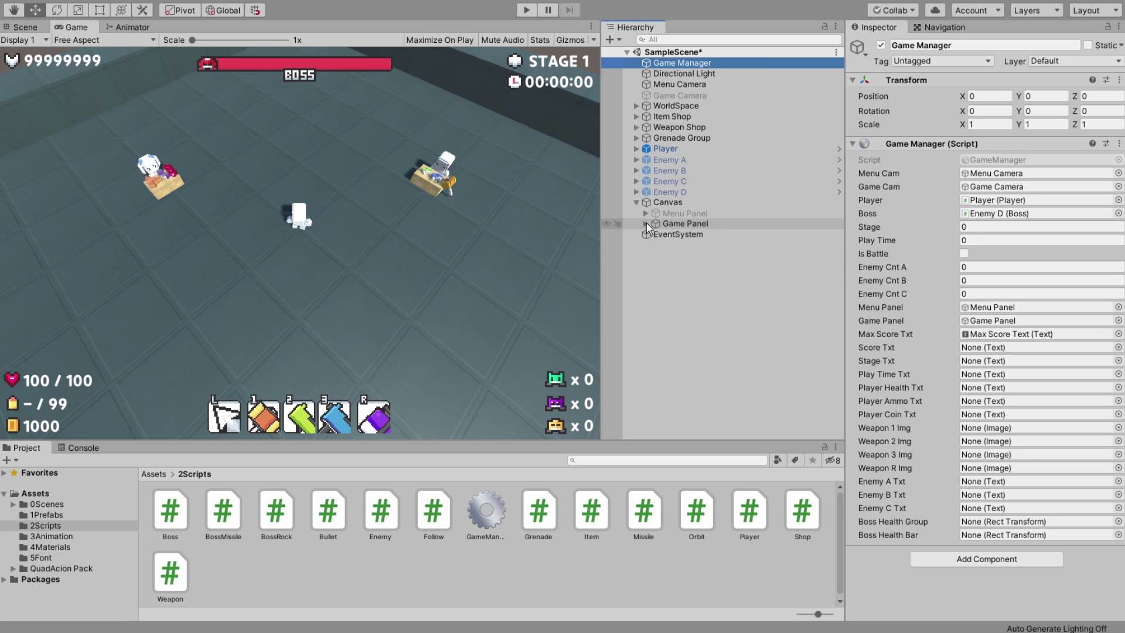
# - Link Score Text, Stage Text and Time Text to Score Txt, Stage Txt and Play Time Txt
pyautogui.click(646, 224)
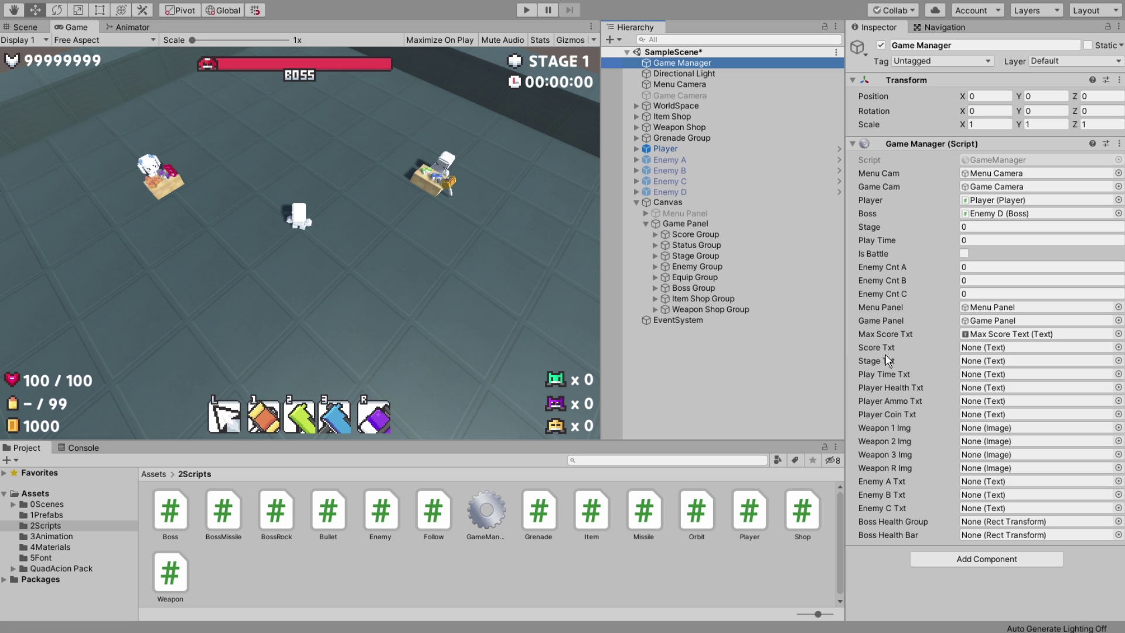
pyautogui.click(654, 234)
pyautogui.moveTo(709, 255); pyautogui.dragTo(981, 349)
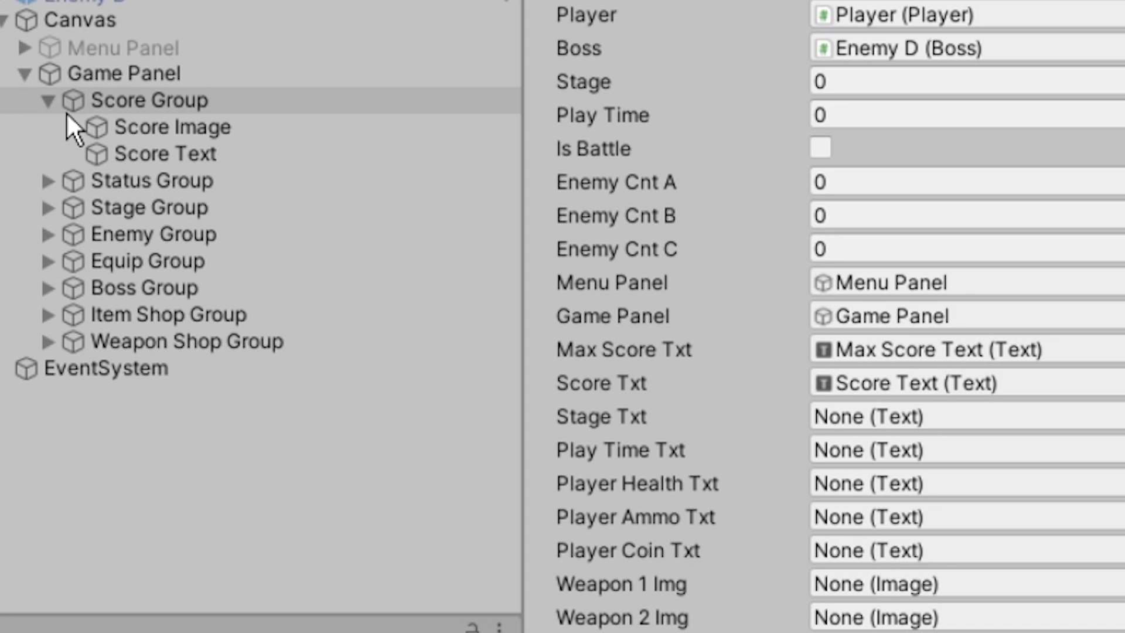
pyautogui.click(49, 181)
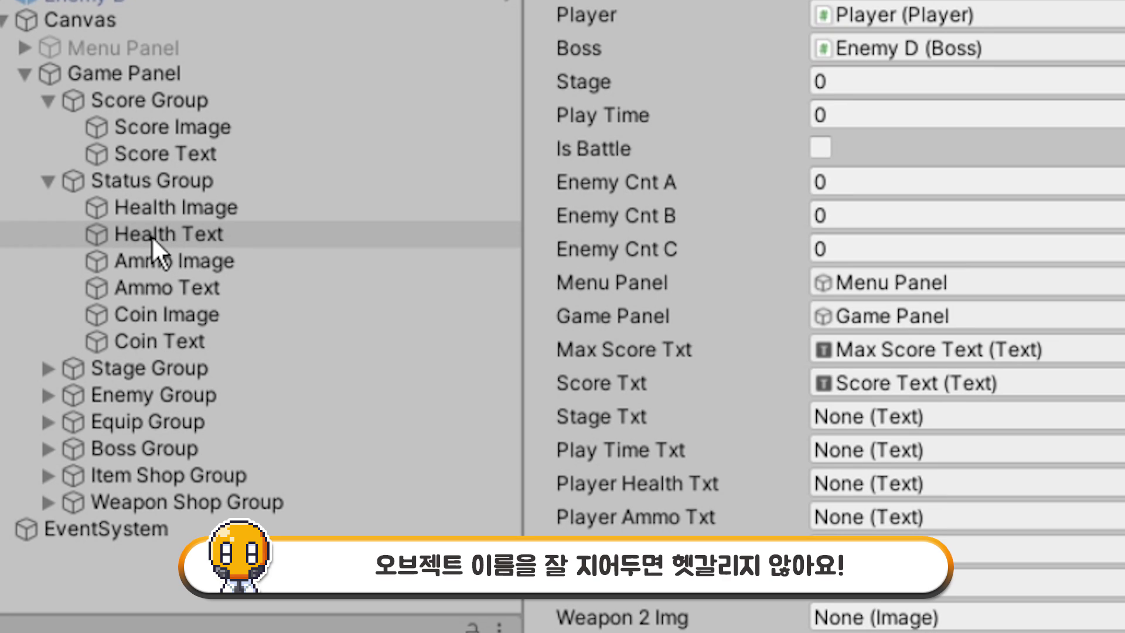
pyautogui.click(48, 371)
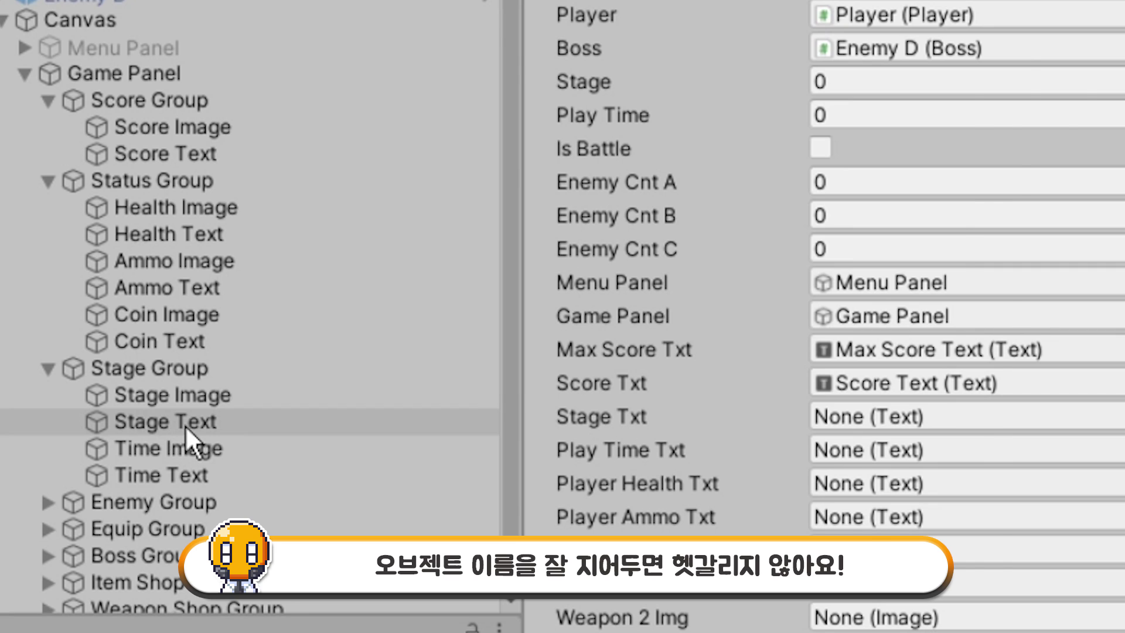
pyautogui.moveTo(185, 424); pyautogui.dragTo(970, 361)
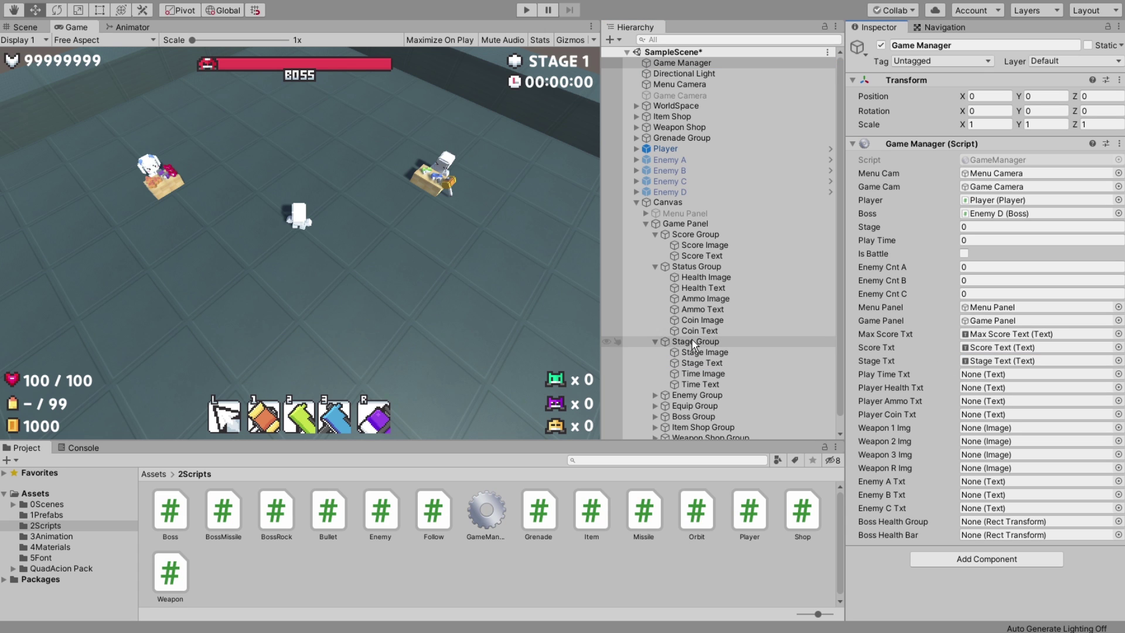
pyautogui.click(709, 384)
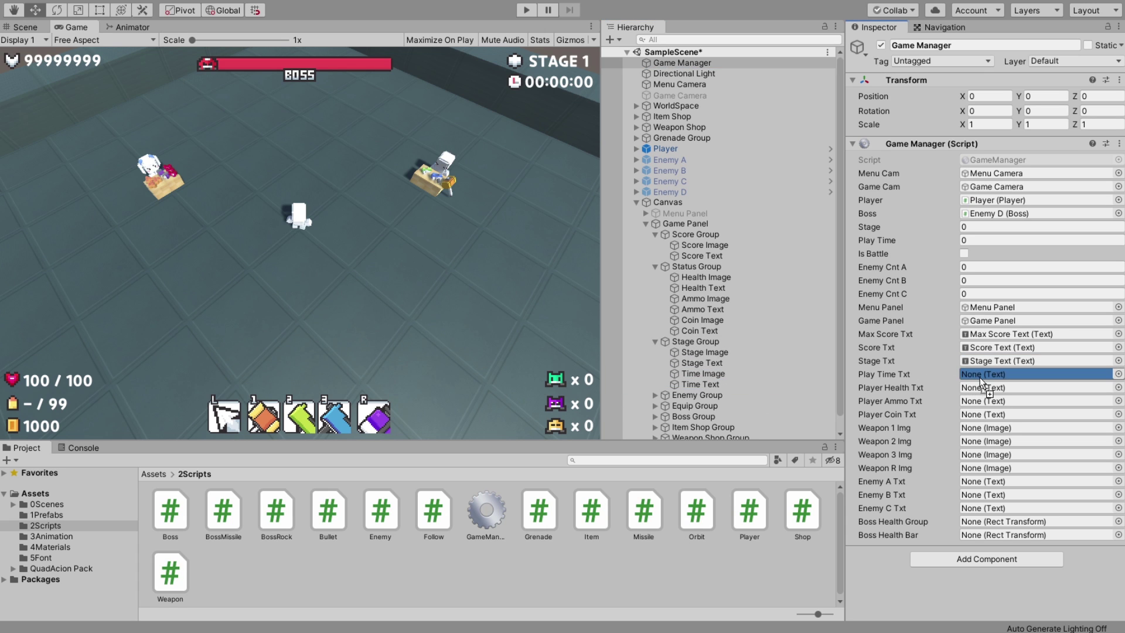
pyautogui.moveTo(709, 385); pyautogui.dragTo(979, 375)
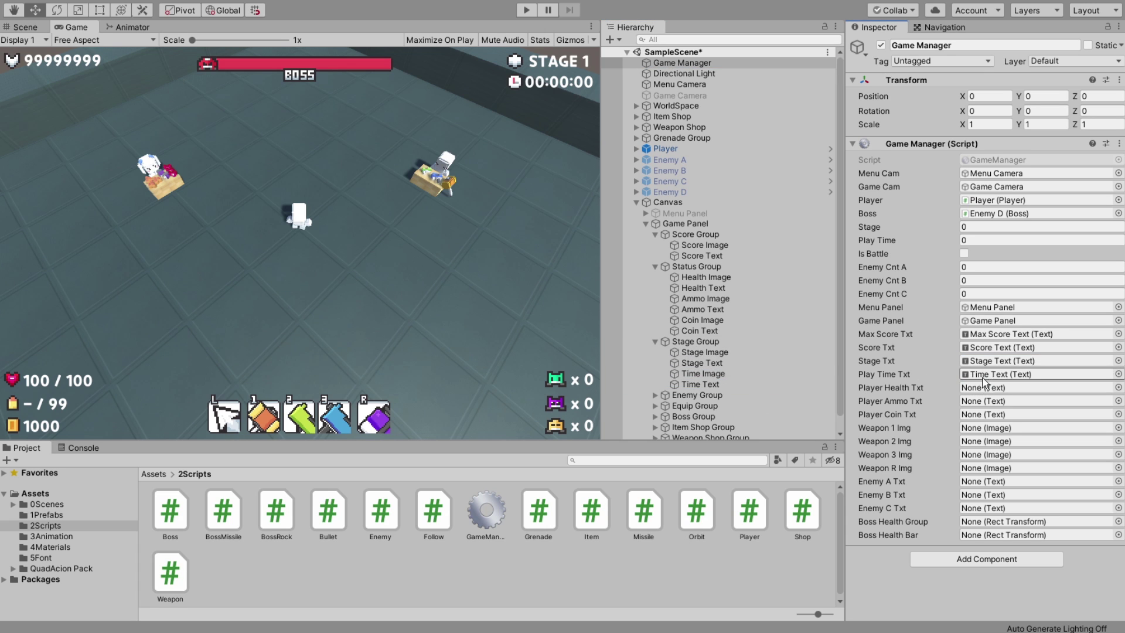
pyautogui.click(655, 342)
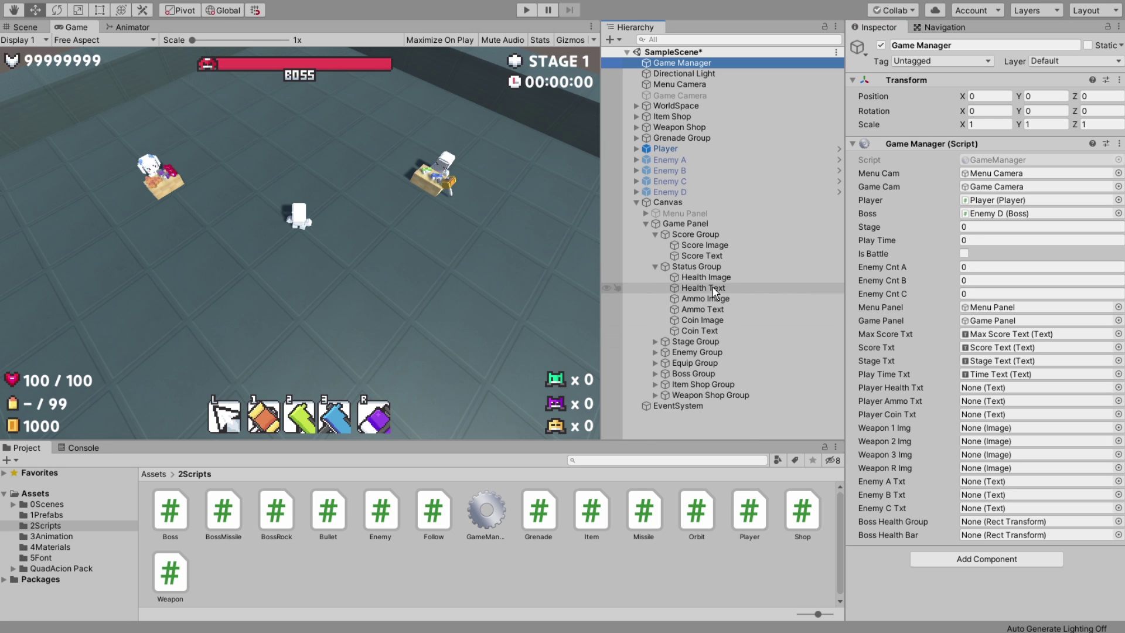
# - Assign Health Text and Ammo Text to the player health and ammo text fields
pyautogui.moveTo(713, 293); pyautogui.dragTo(978, 387)
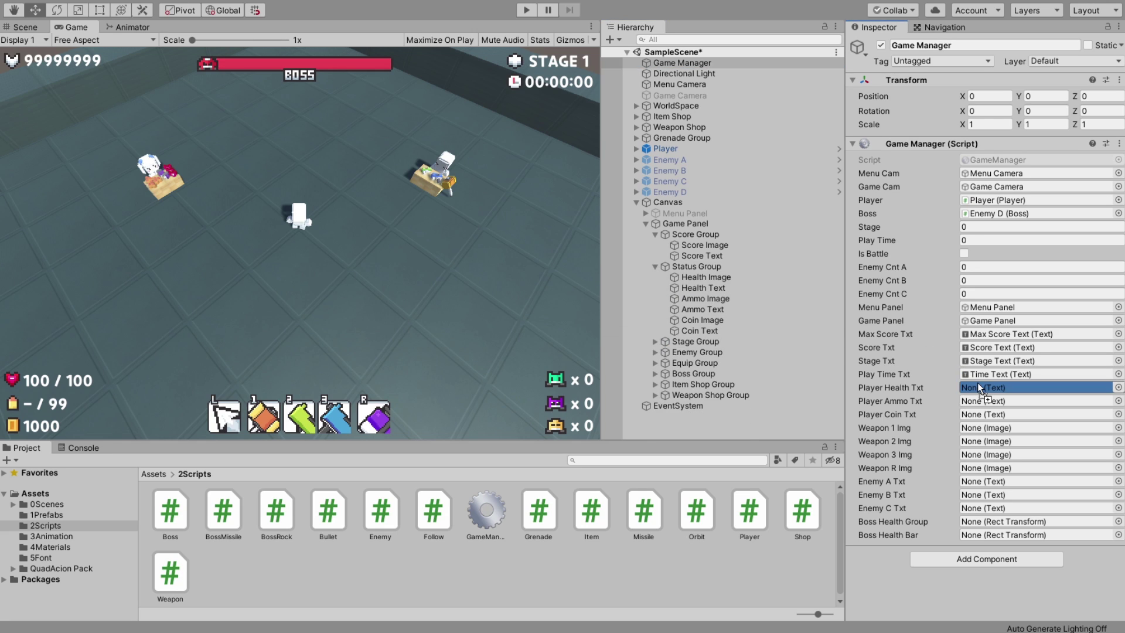
pyautogui.moveTo(714, 312)
pyautogui.mouseDown()
pyautogui.moveTo(977, 402)
pyautogui.moveTo(978, 415)
pyautogui.mouseUp()
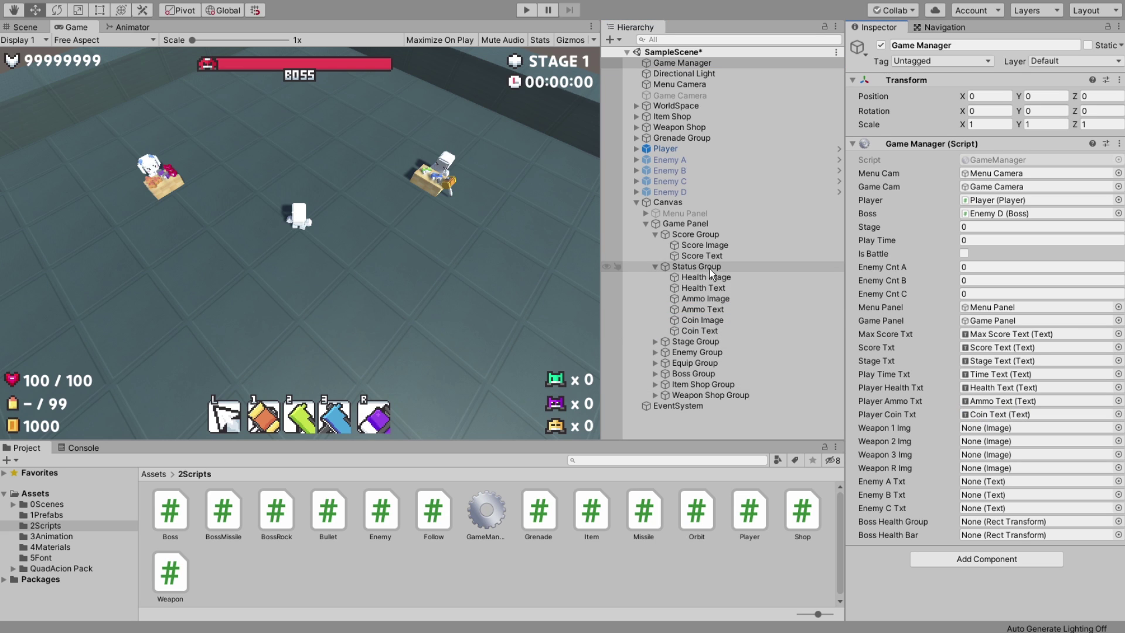
pyautogui.click(655, 267)
# - Assign Weapon 1, 2, 3 and R Images from Equip Group to the four weapon image slots
pyautogui.click(655, 234)
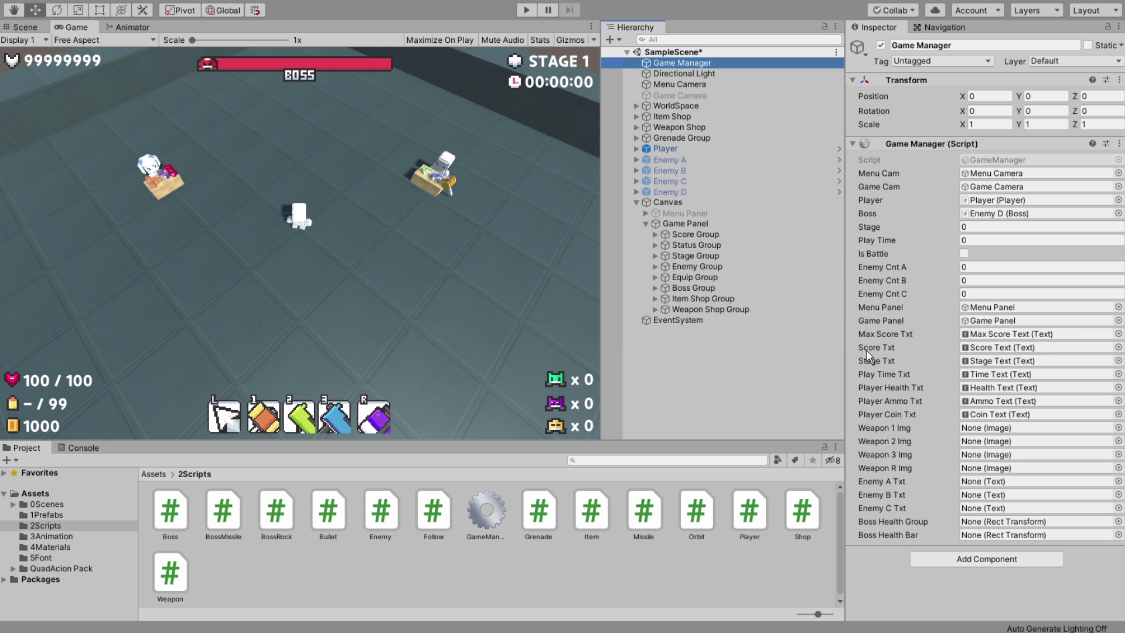
pyautogui.click(654, 277)
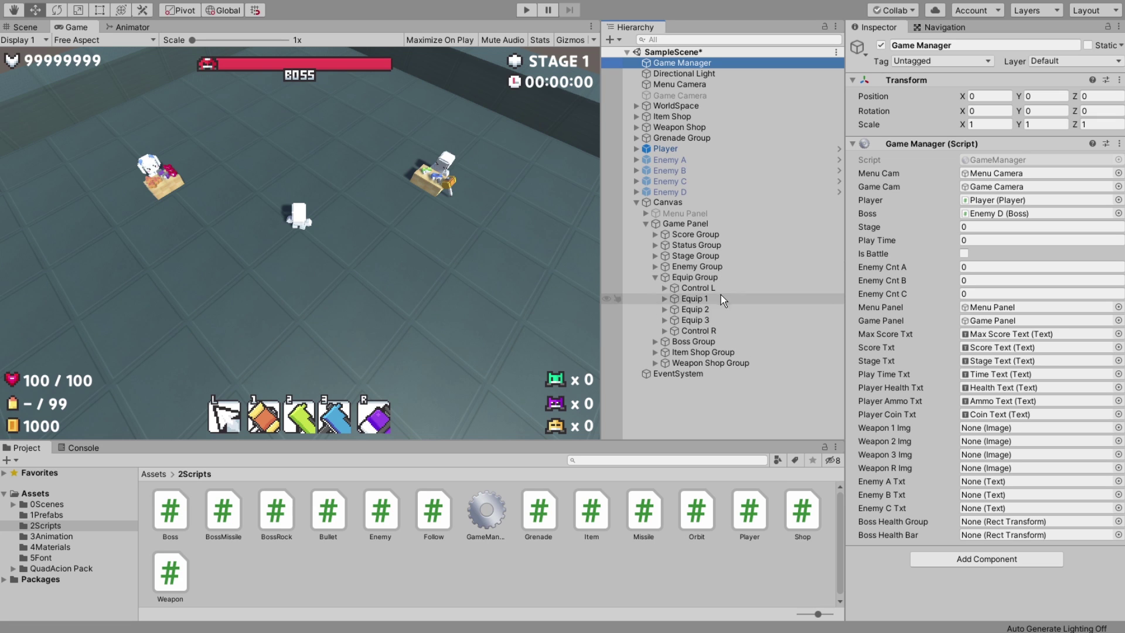
pyautogui.click(664, 299)
pyautogui.click(664, 330)
pyautogui.click(664, 362)
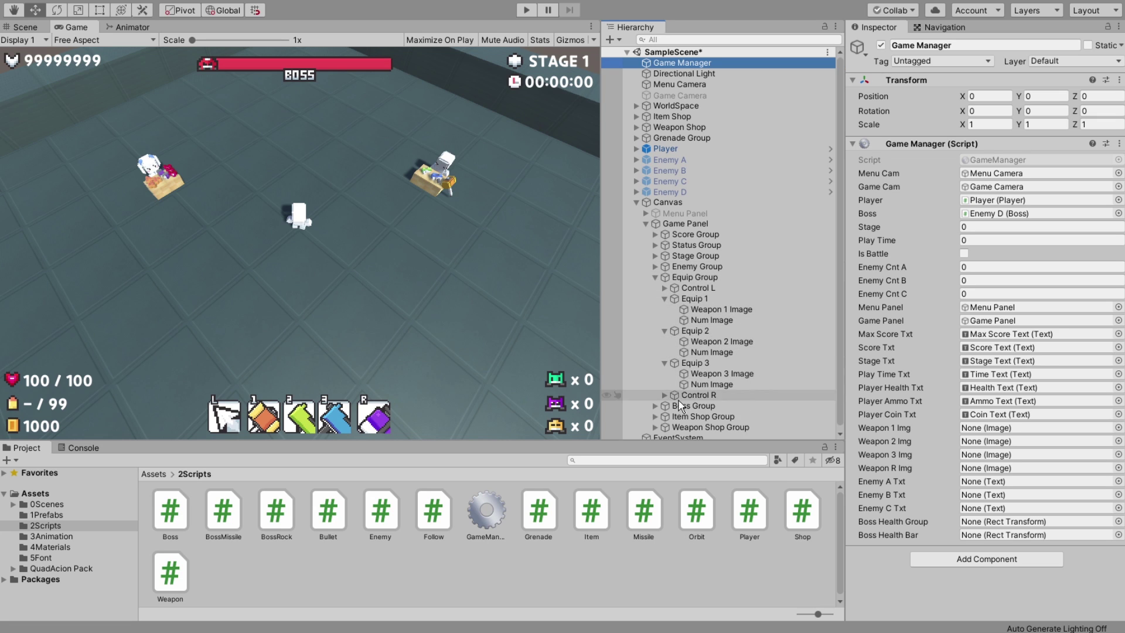
pyautogui.click(664, 395)
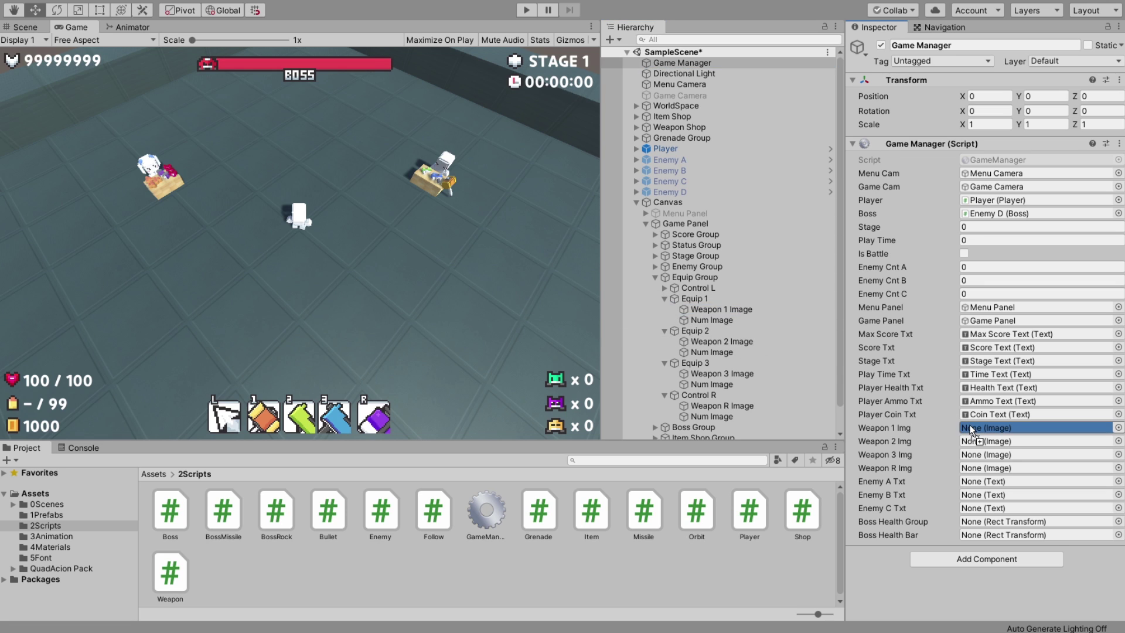
pyautogui.moveTo(740, 311); pyautogui.dragTo(969, 426)
pyautogui.moveTo(732, 347); pyautogui.dragTo(984, 441)
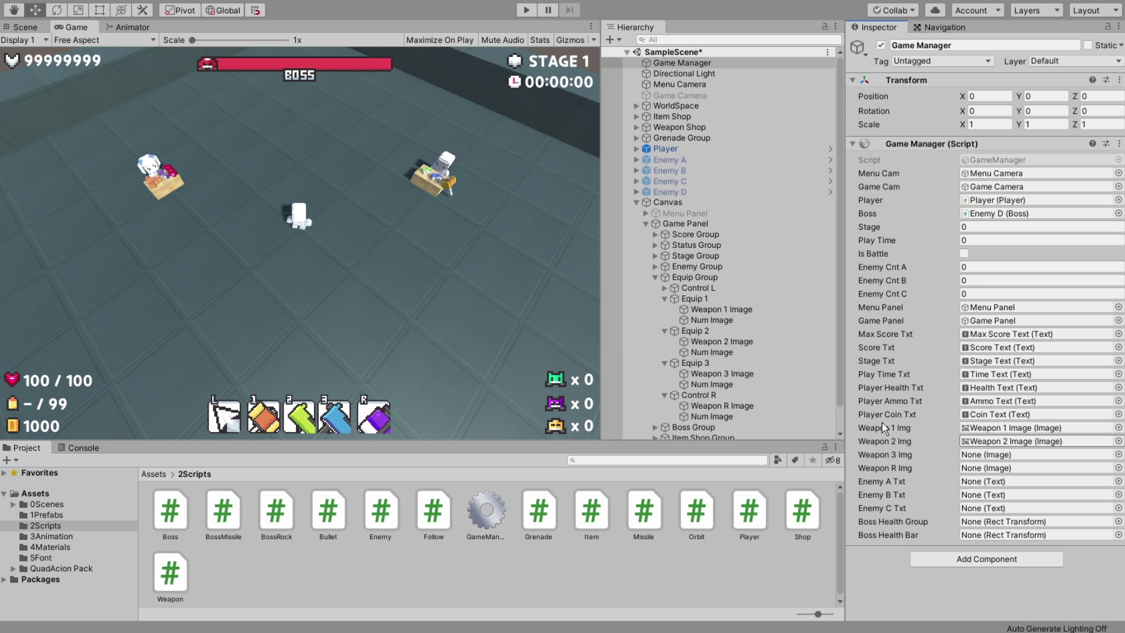
pyautogui.moveTo(732, 373); pyautogui.dragTo(984, 456)
pyautogui.moveTo(744, 407); pyautogui.dragTo(996, 466)
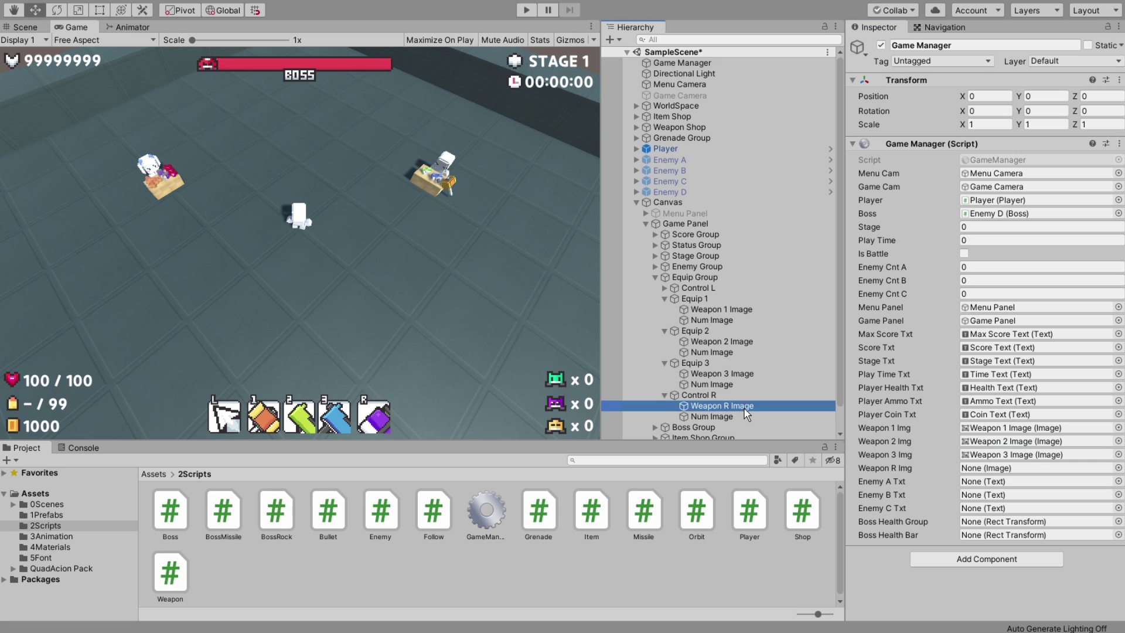
# - Assign Enemy A Text and Enemy B Text to the enemy A and B count fields
pyautogui.click(664, 299)
pyautogui.click(664, 309)
pyautogui.click(664, 320)
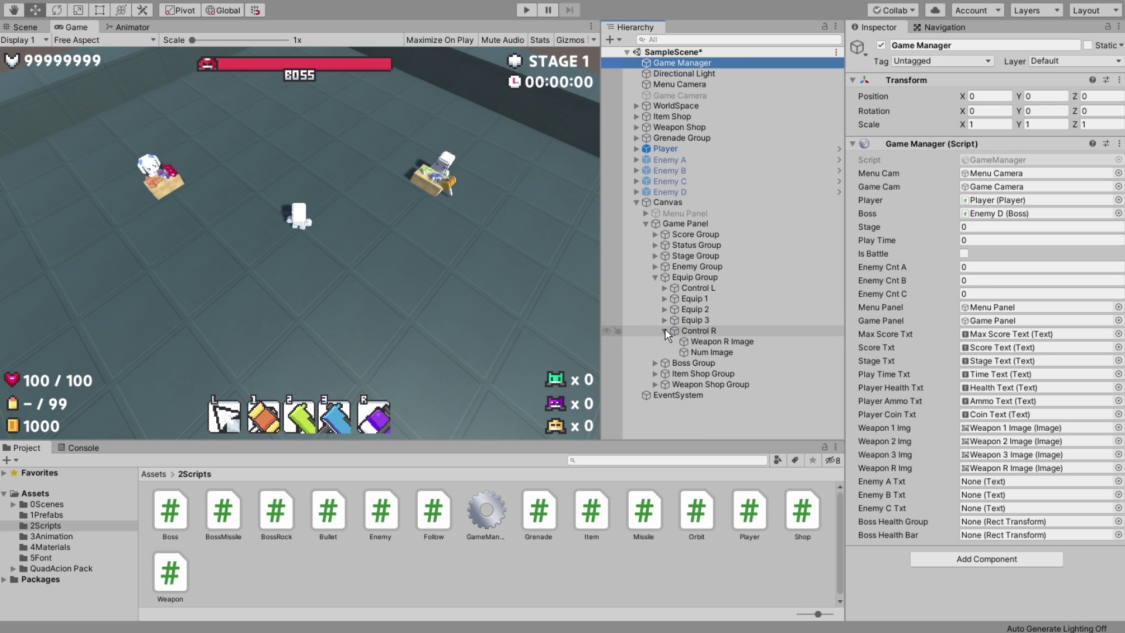
pyautogui.click(664, 330)
pyautogui.click(655, 277)
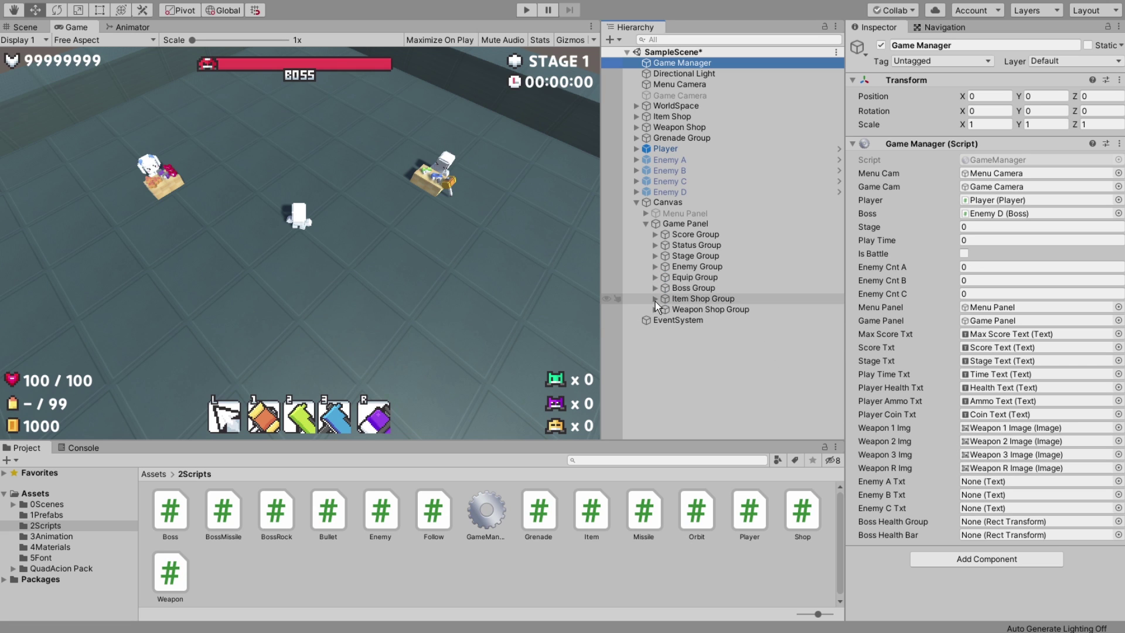
pyautogui.click(655, 266)
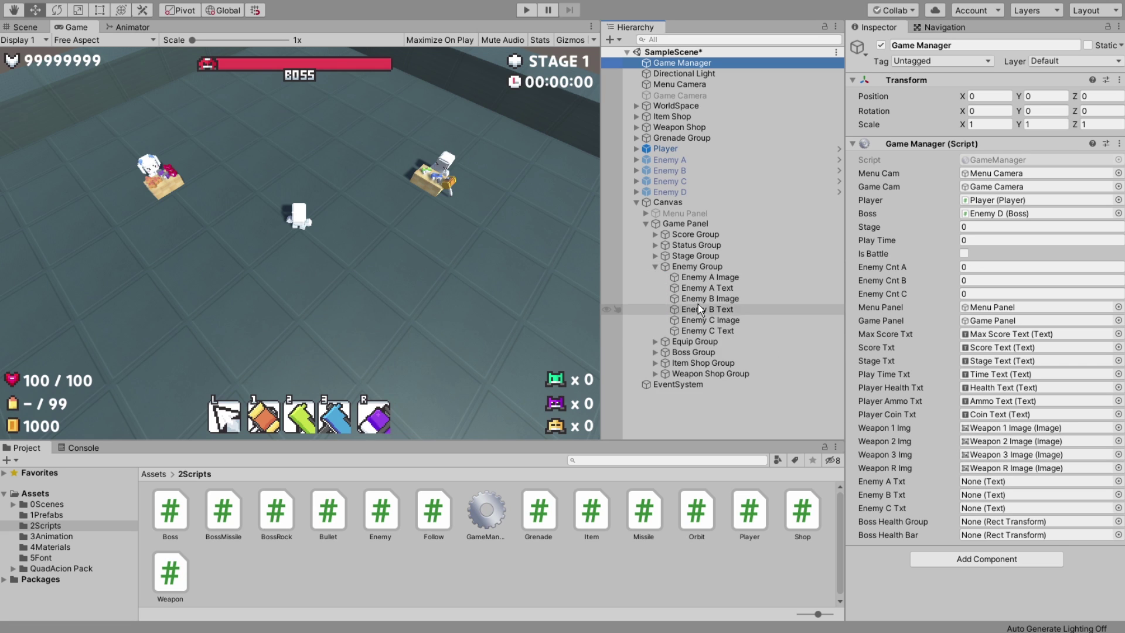
pyautogui.moveTo(725, 288); pyautogui.dragTo(1007, 481)
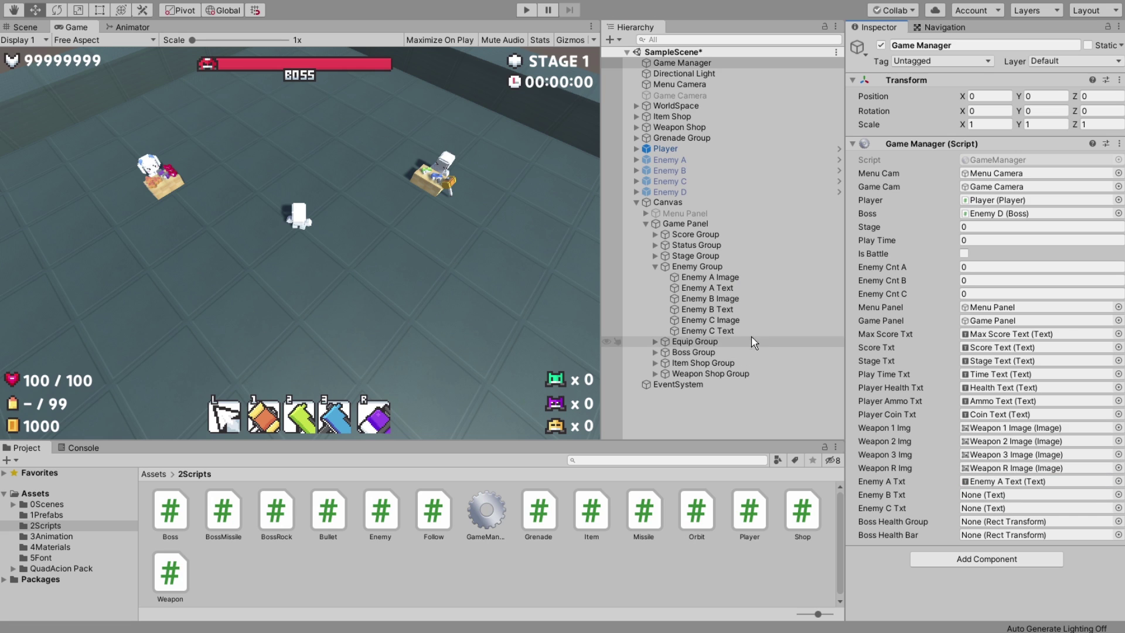
pyautogui.moveTo(707, 310); pyautogui.dragTo(1007, 494)
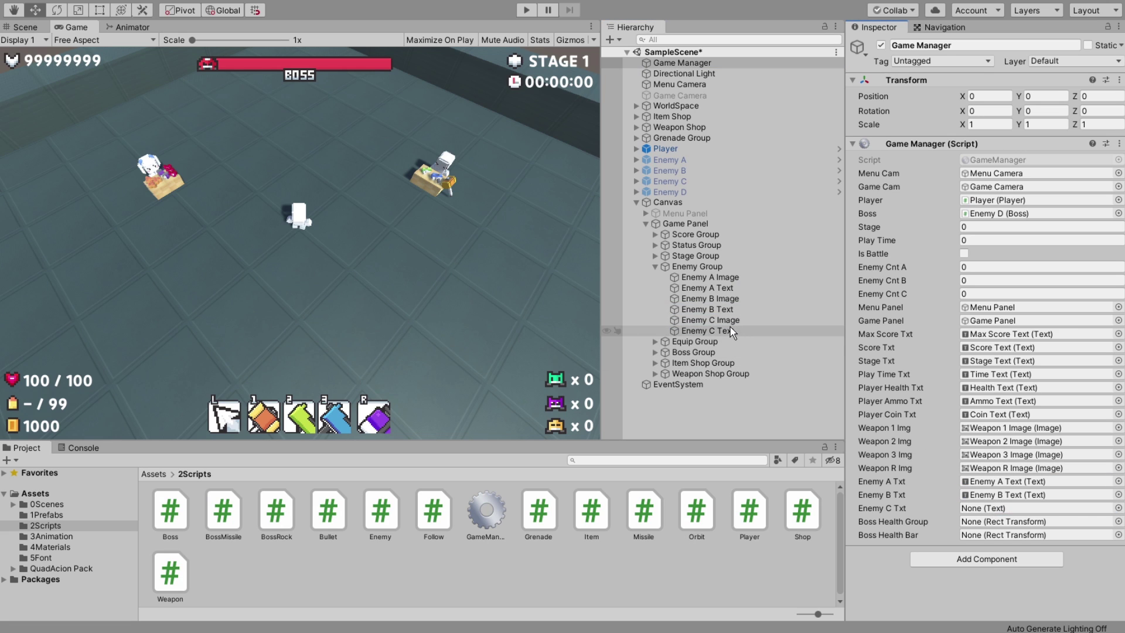
# - Assign Enemy C Text to Enemy C Txt and Boss Group to Boss Health Group
pyautogui.moveTo(731, 332); pyautogui.dragTo(1008, 508)
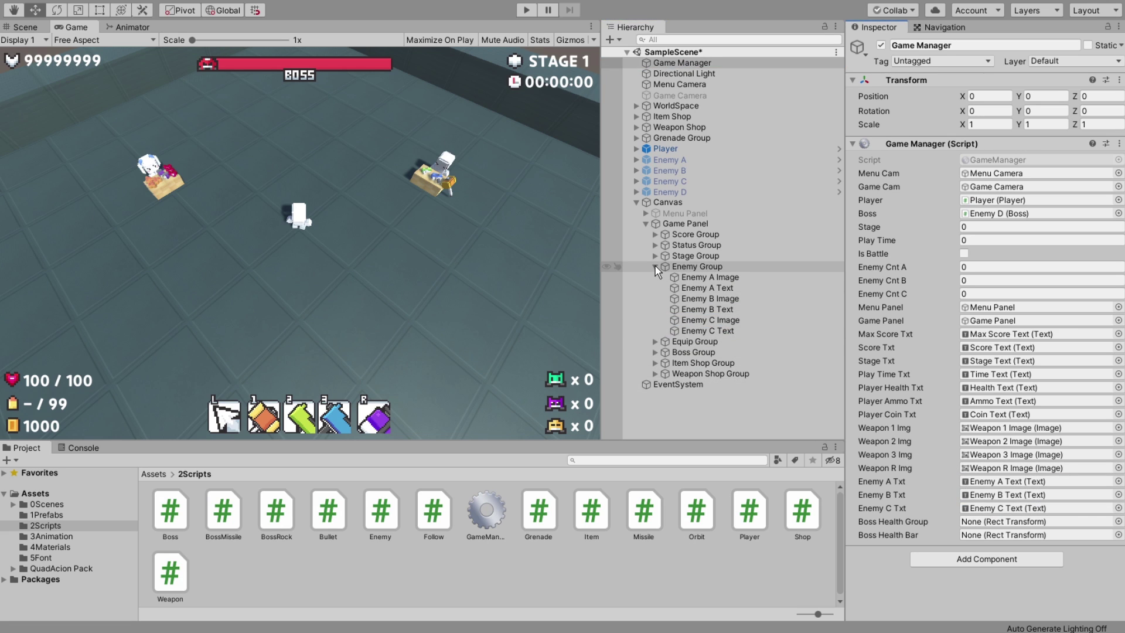
pyautogui.click(656, 267)
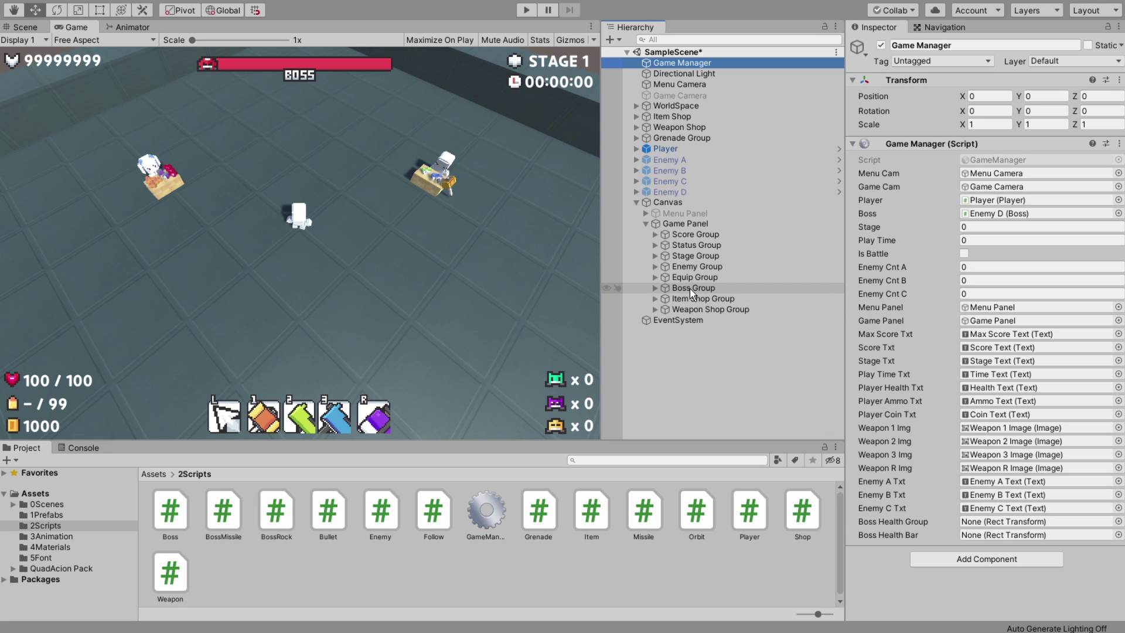
pyautogui.moveTo(691, 288); pyautogui.dragTo(977, 526)
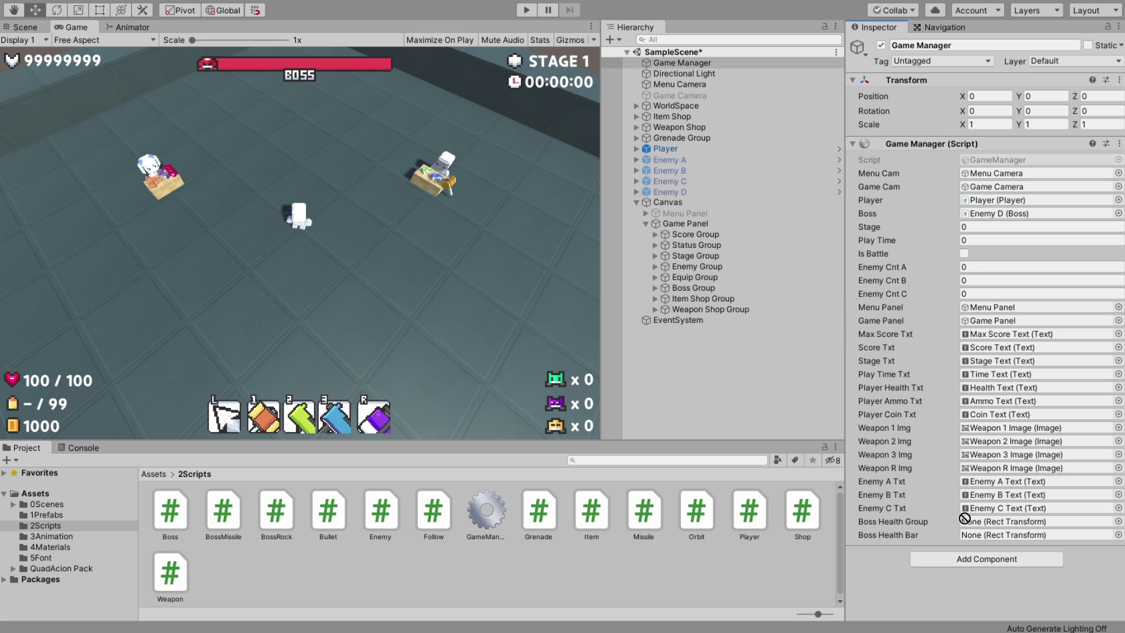
# - Link Boss Health Image as the Boss Health Bar, leaving Enemy Cnt C at 0
pyautogui.click(656, 287)
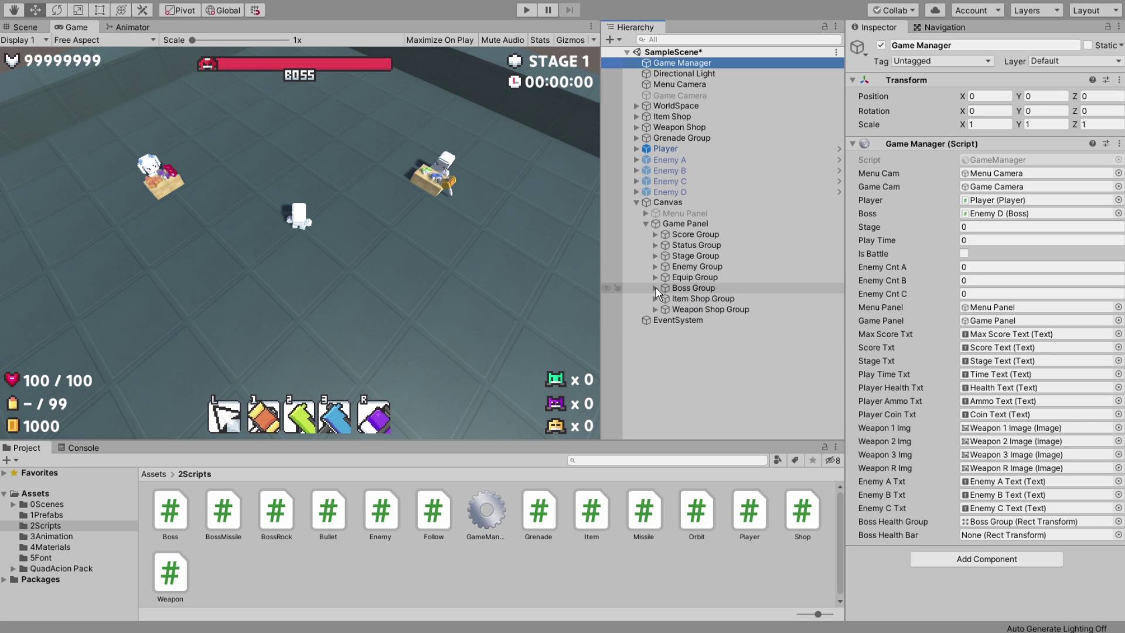
pyautogui.click(666, 299)
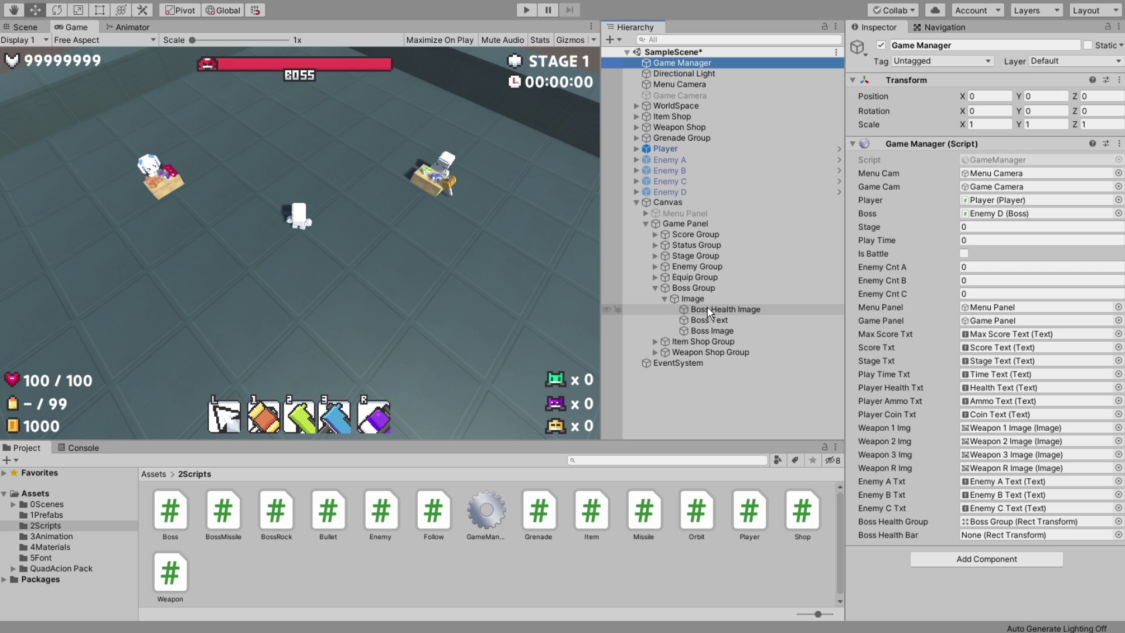
pyautogui.click(721, 312)
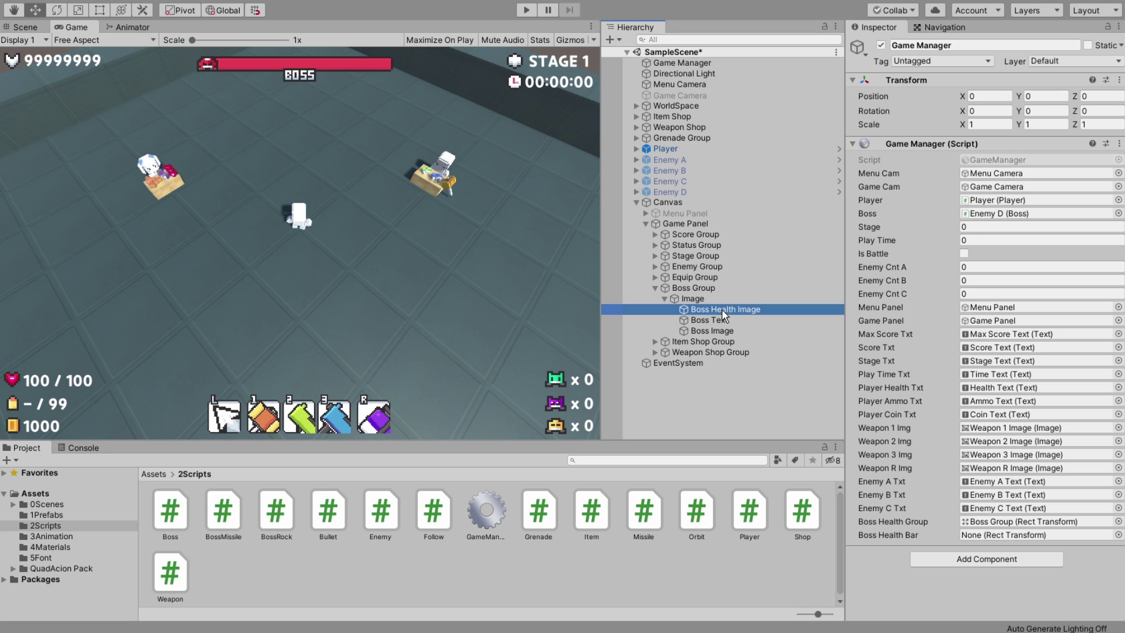
pyautogui.moveTo(722, 312); pyautogui.dragTo(999, 536)
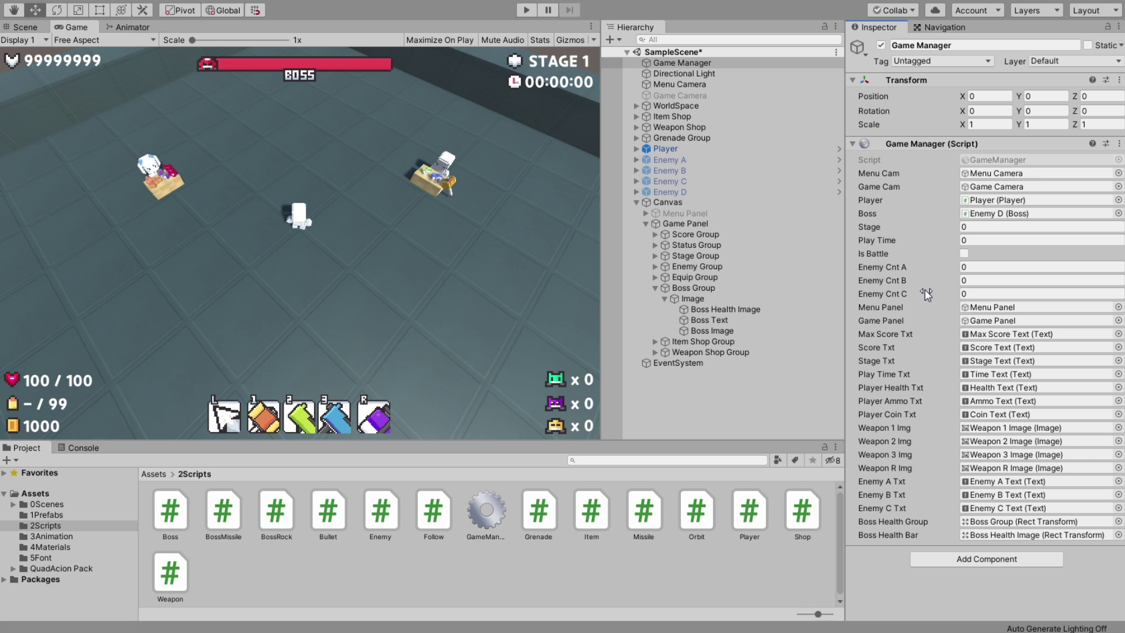
pyautogui.click(963, 294)
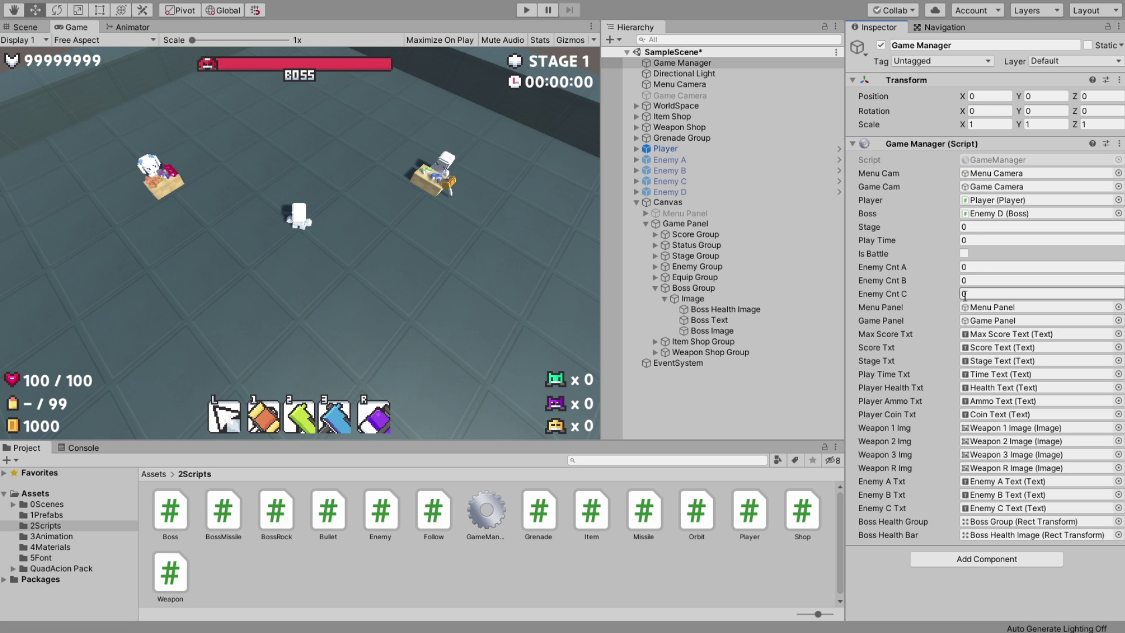
pyautogui.press('Return')
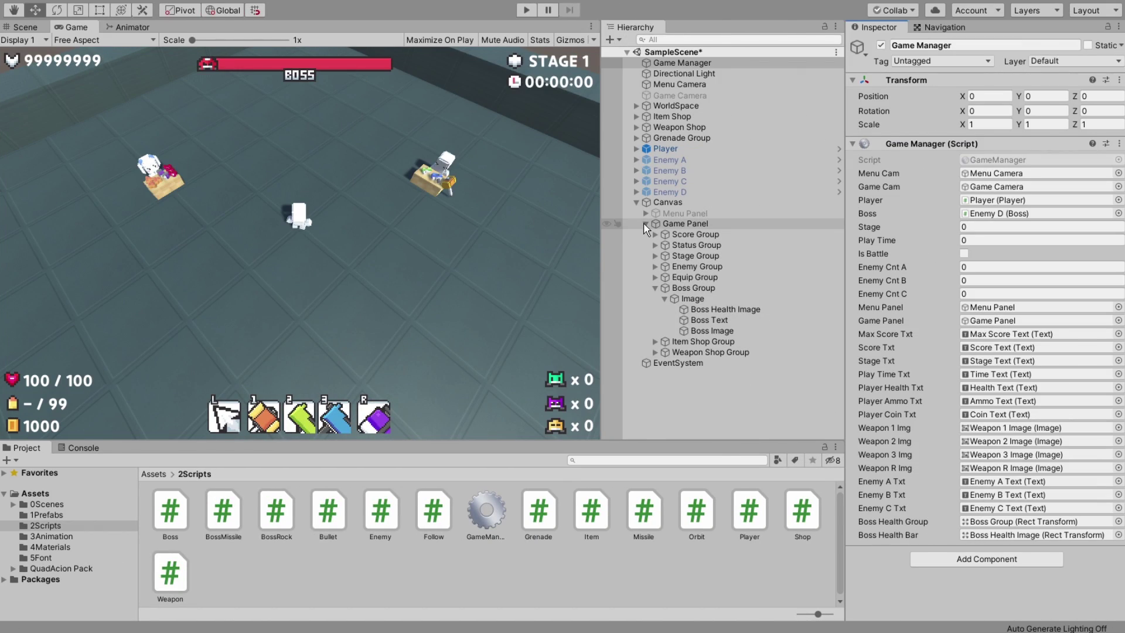
# - Deactivate Game Panel and Player, and activate Menu Panel to show the title screen
pyautogui.click(646, 225)
pyautogui.click(684, 224)
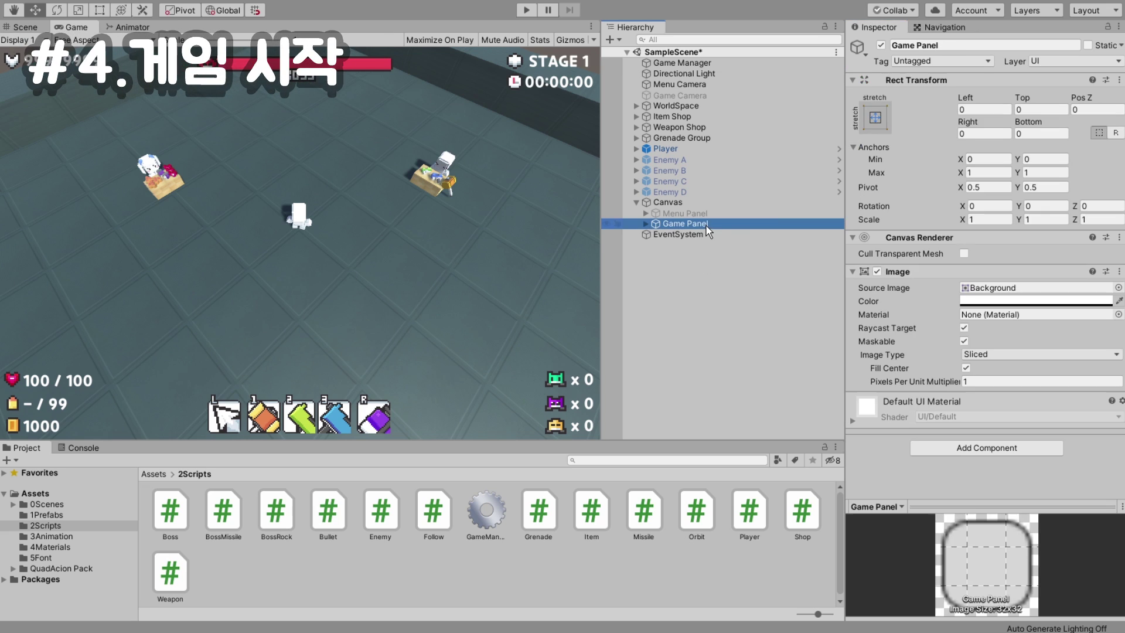
pyautogui.click(881, 45)
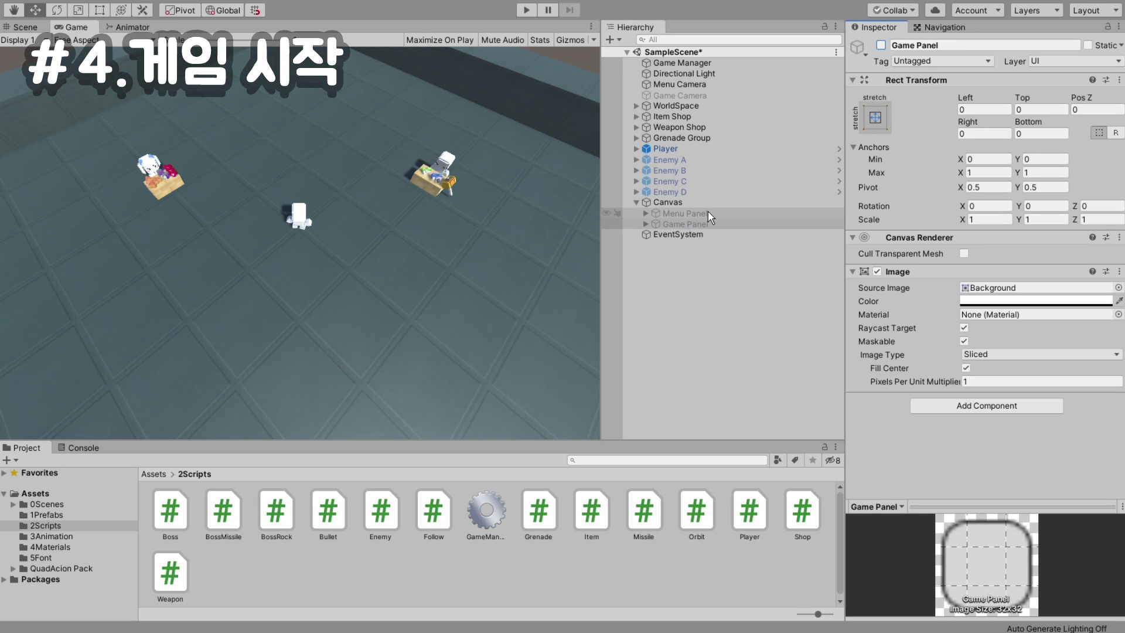
pyautogui.click(684, 214)
pyautogui.click(881, 45)
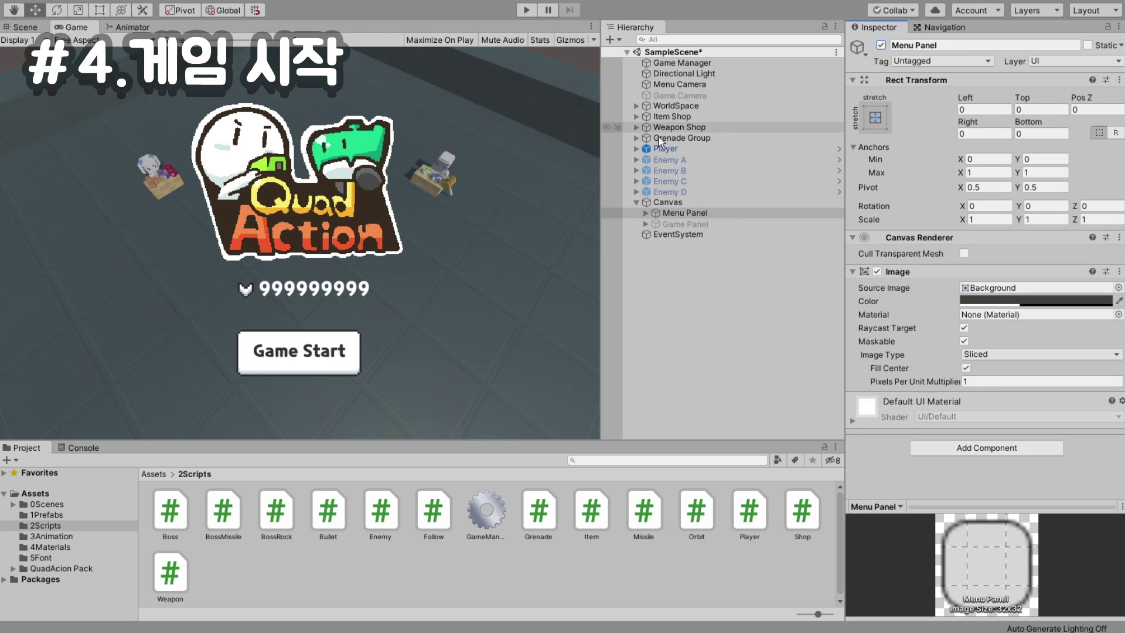
pyautogui.click(692, 149)
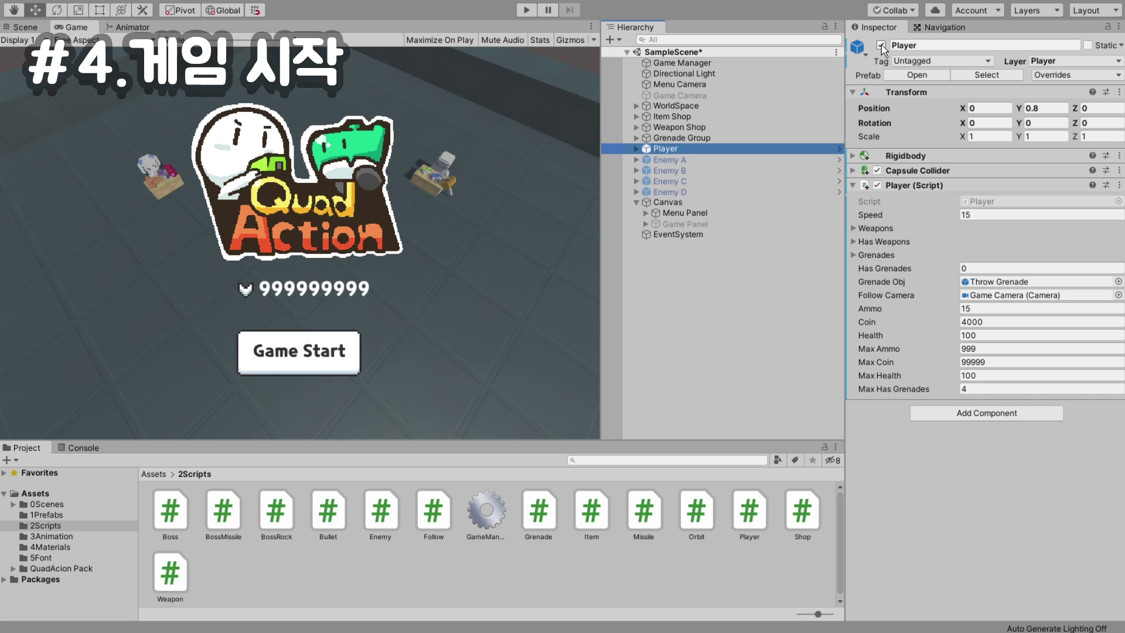
pyautogui.click(880, 45)
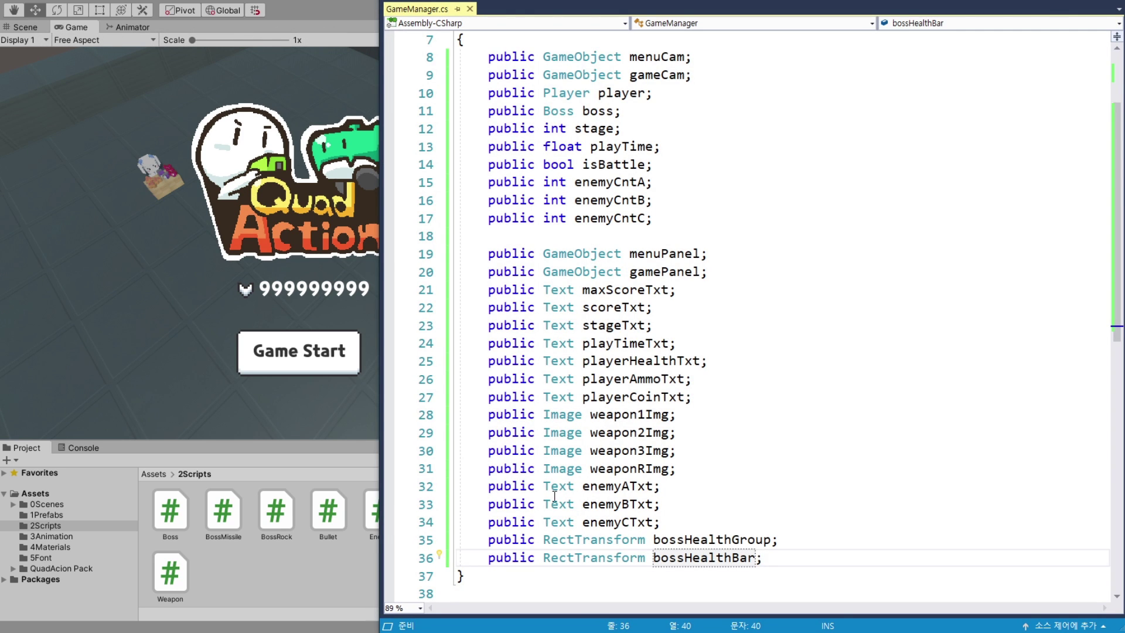
# - Add an Awake() method below the fields and remove its private modifier
pyautogui.press('Return')
pyautogui.press('Return')
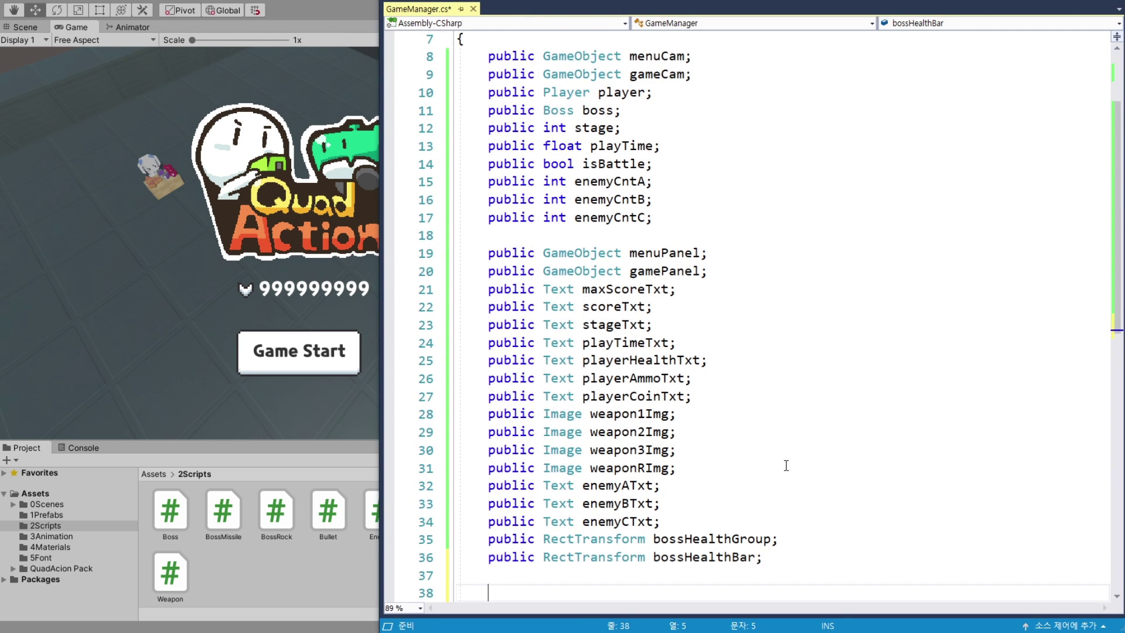
pyautogui.scroll(-7, 743, 487)
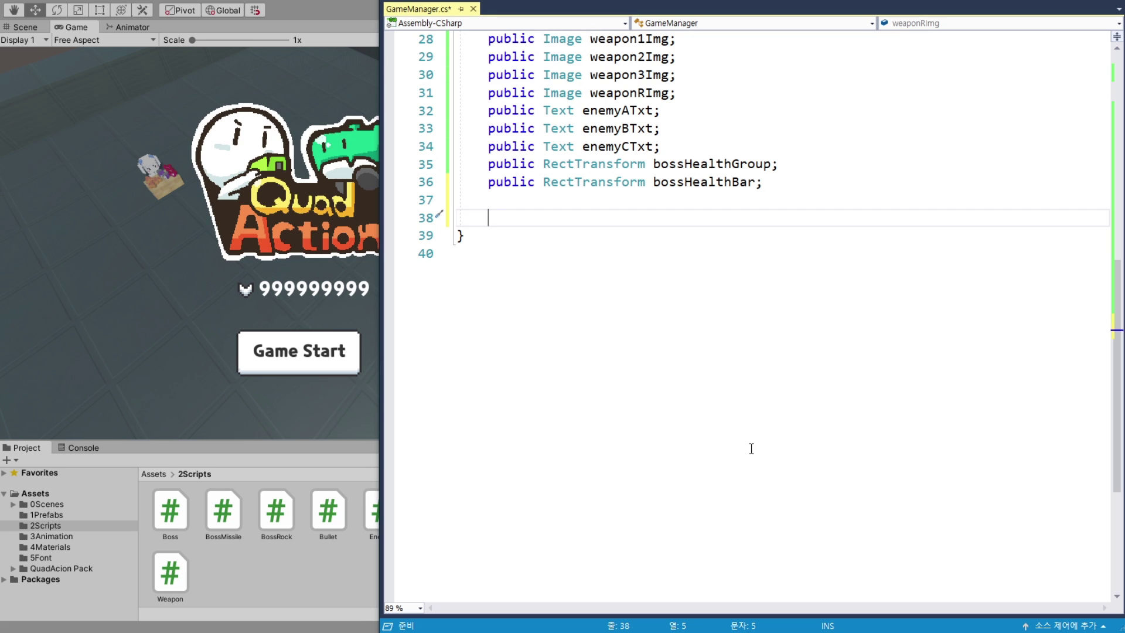
pyautogui.write('void A')
pyautogui.press('Tab')
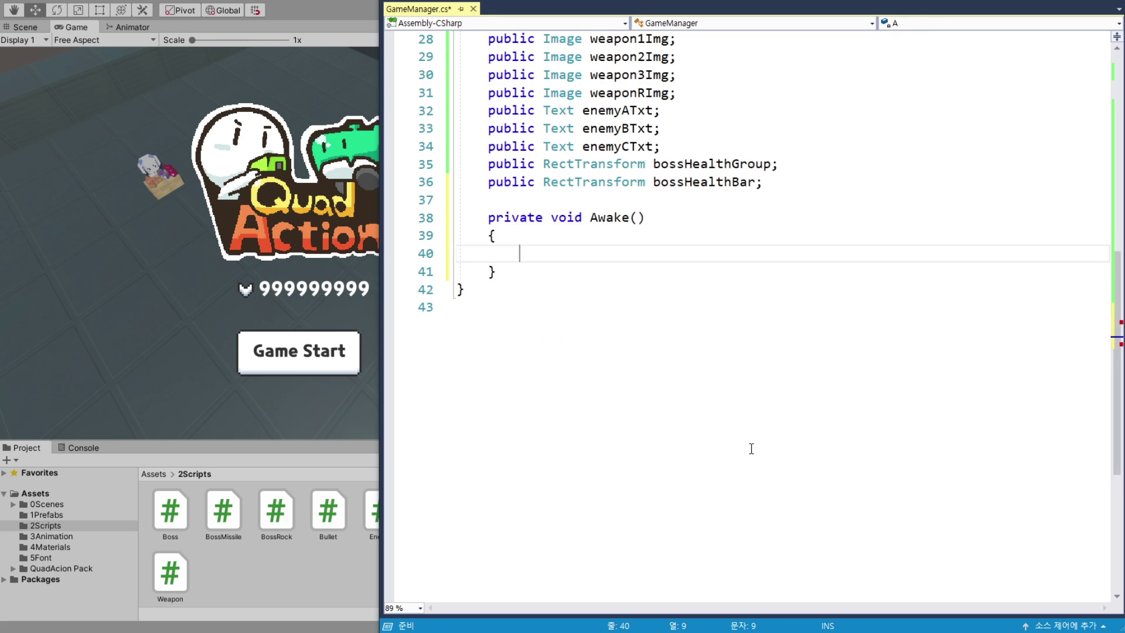
pyautogui.doubleClick(530, 218)
pyautogui.press('Delete')
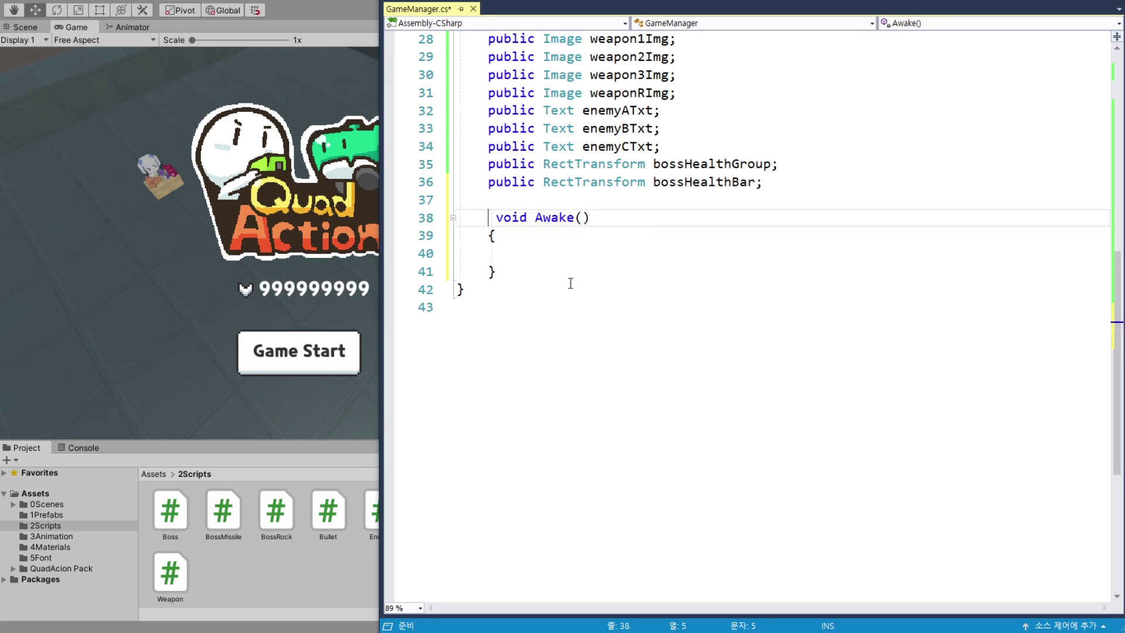
pyautogui.press('Delete')
# - Inside Awake(), start the line 'maxScoreTxt.text = Player'
pyautogui.click(577, 256)
pyautogui.write('m')
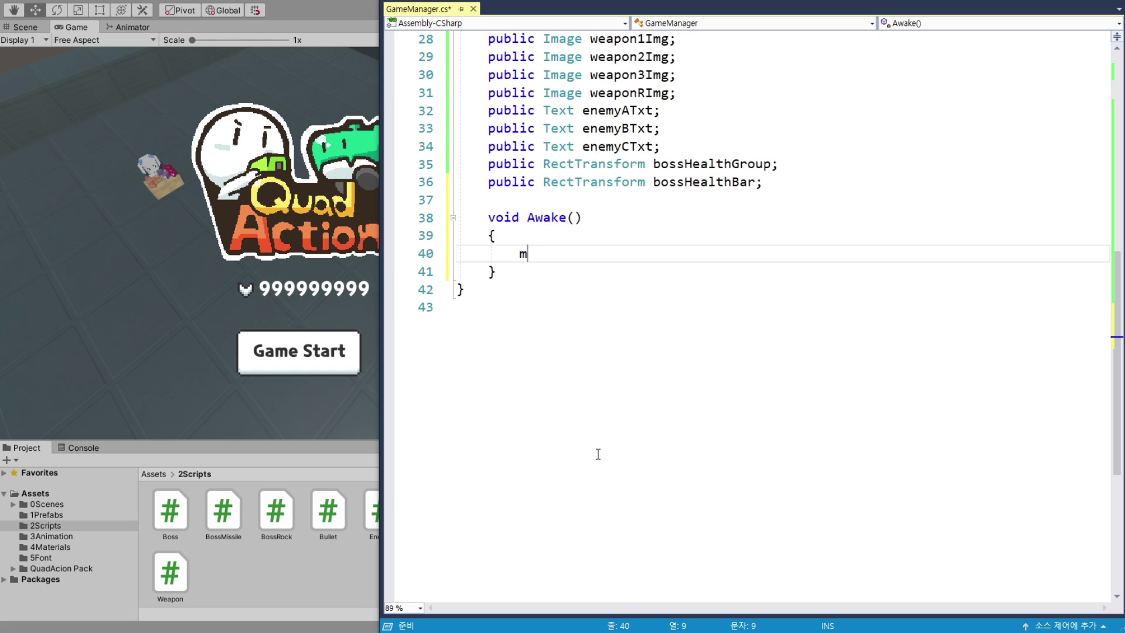
pyautogui.write('ax')
pyautogui.press('Tab')
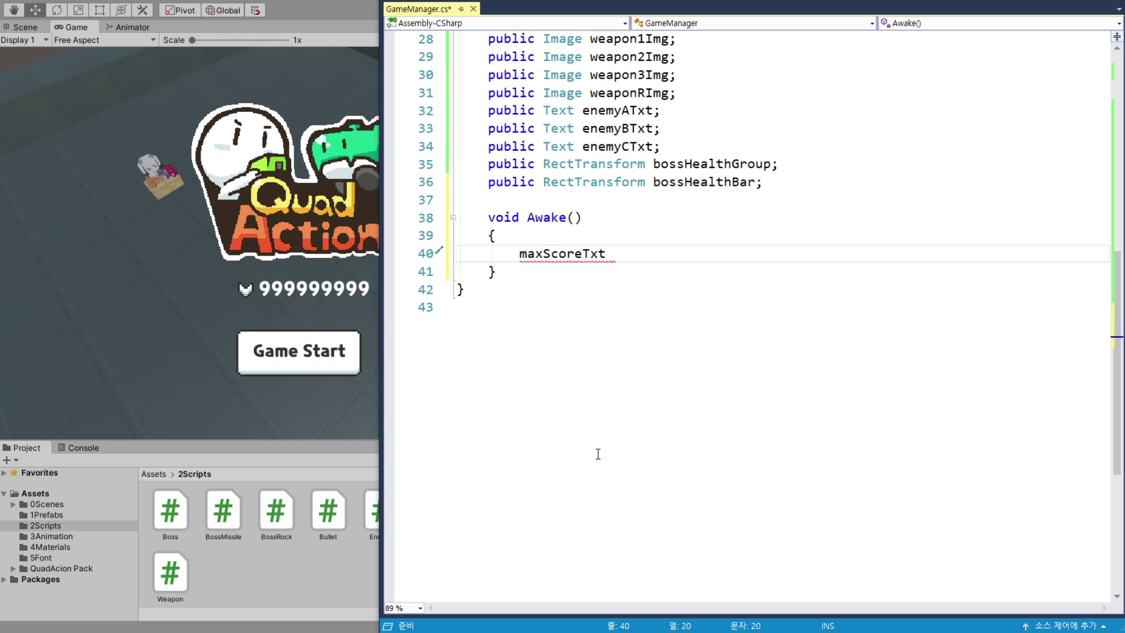
pyautogui.write('.text ')
pyautogui.write('= ')
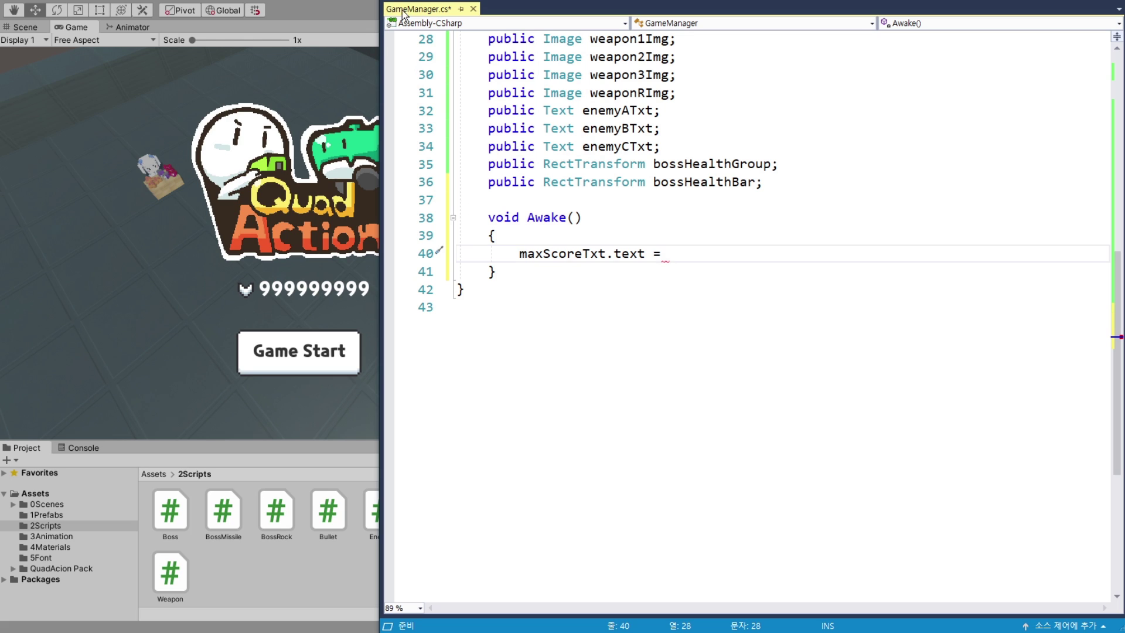
pyautogui.write('P')
pyautogui.write('layer')
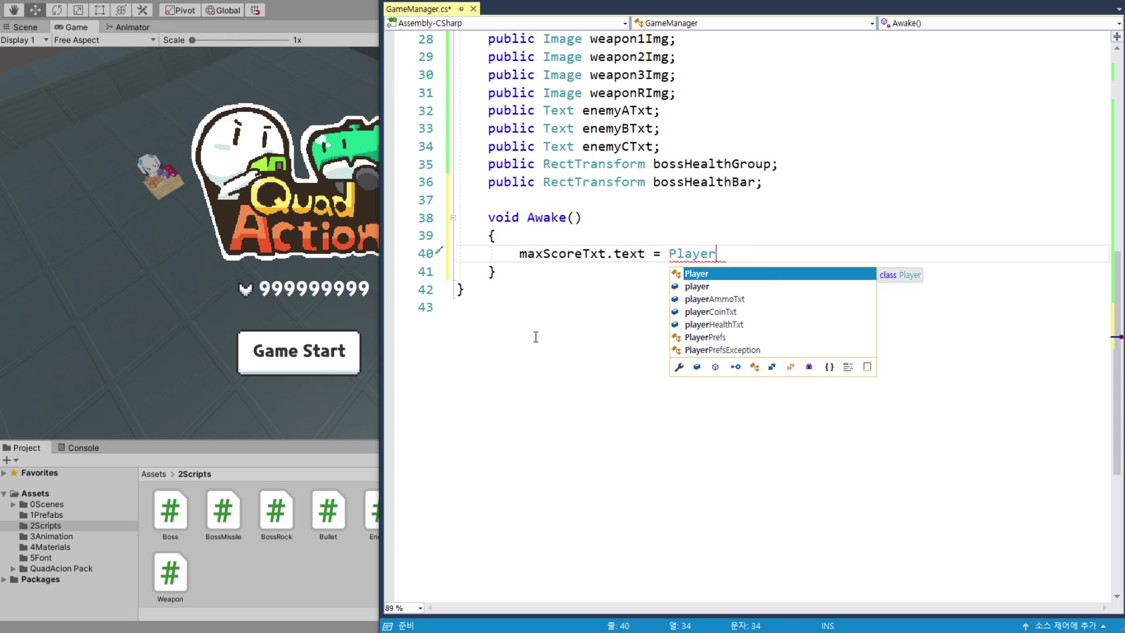
# - Complete the line as maxScoreTxt.text = PlayerPrefs.GetInt("MaxScore");
pyautogui.press('Down')
pyautogui.press('Down')
pyautogui.press('Down')
pyautogui.press('Down')
pyautogui.press('Tab')
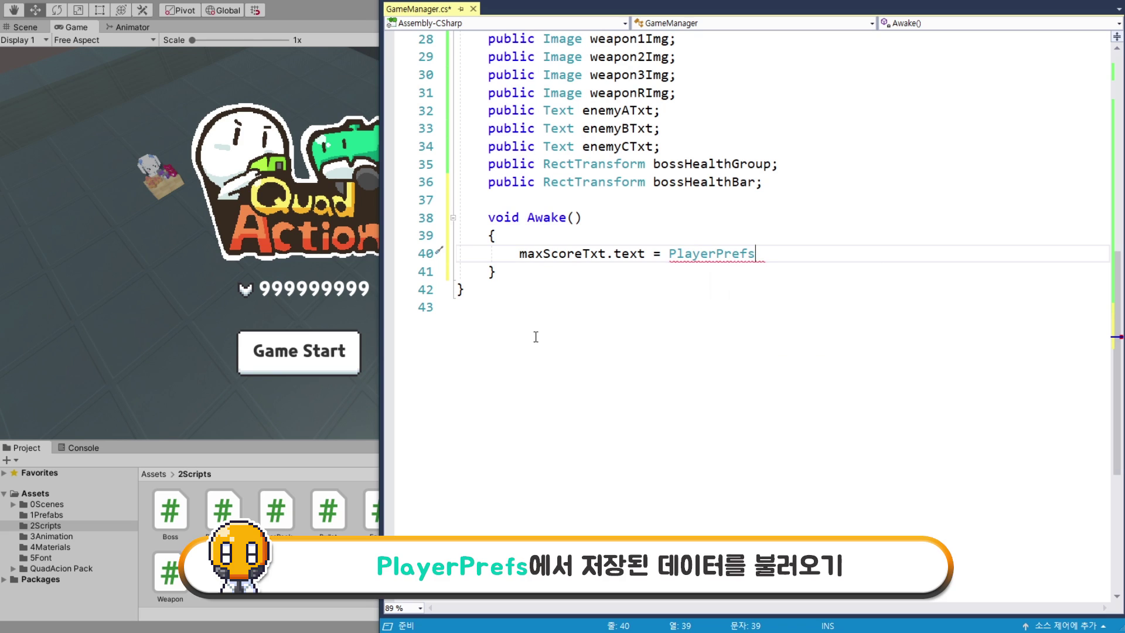
pyautogui.write('.Get')
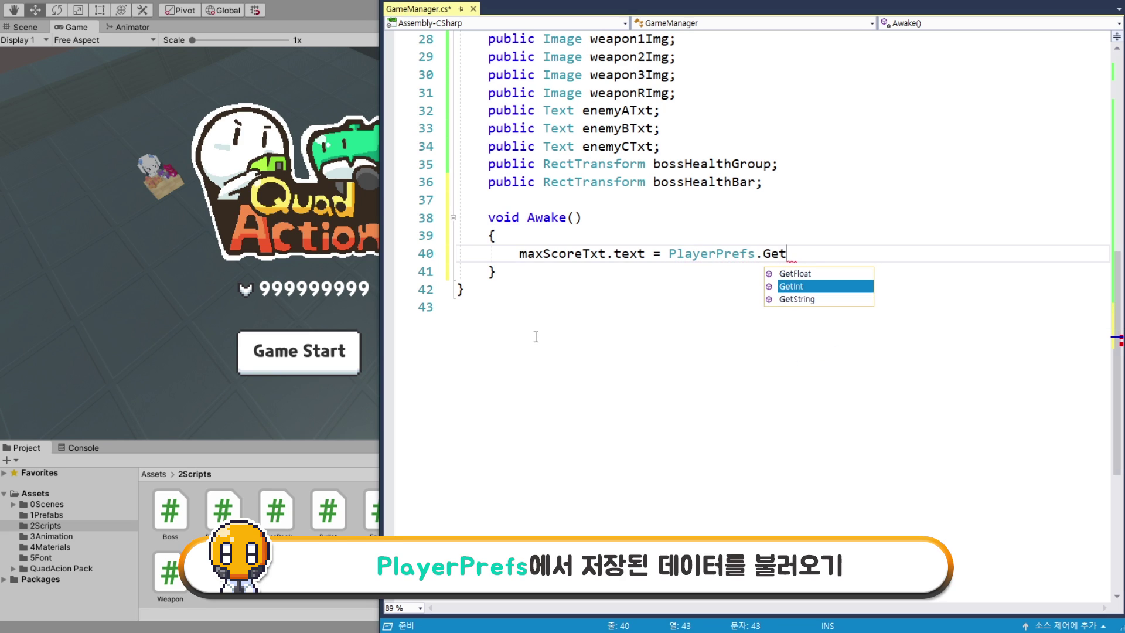
pyautogui.press('Tab')
pyautogui.write('(""')
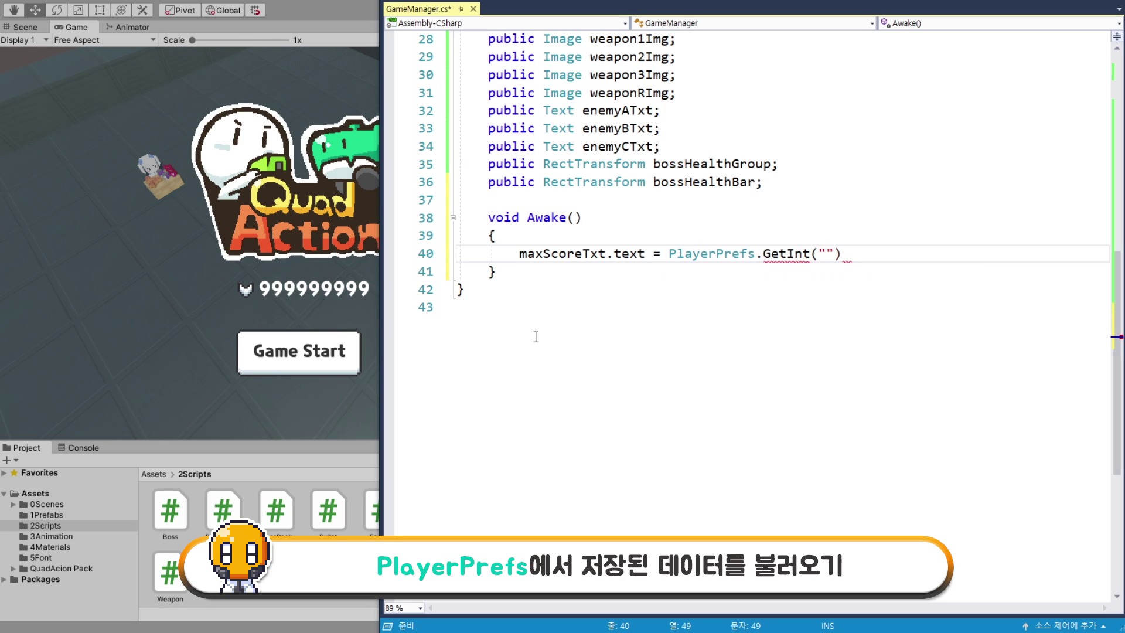
pyautogui.write('MaxScr')
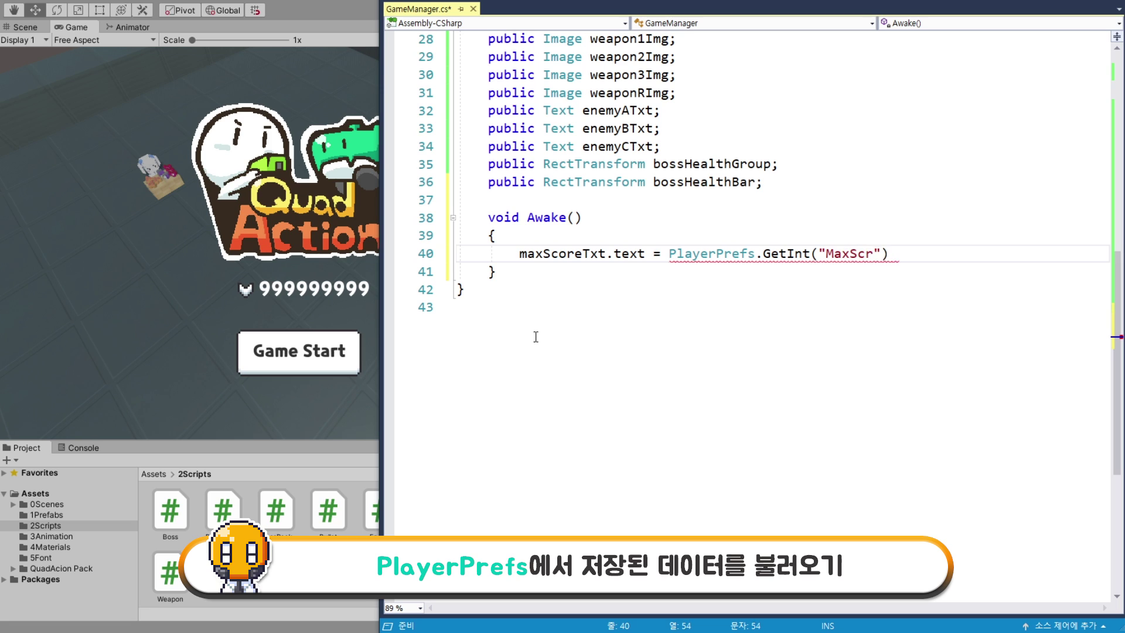
pyautogui.press('BackSpace')
pyautogui.write('ore')
pyautogui.press('End')
pyautogui.write(';')
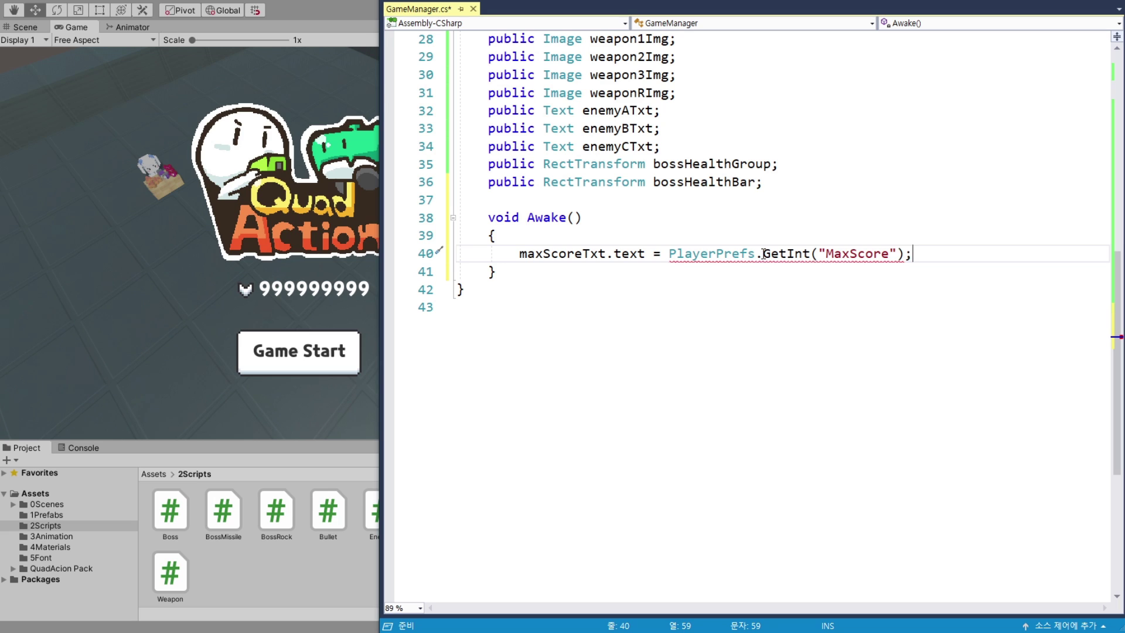
# - Insert 'string.' right after the equals sign to begin formatting the value
pyautogui.moveTo(763, 253)
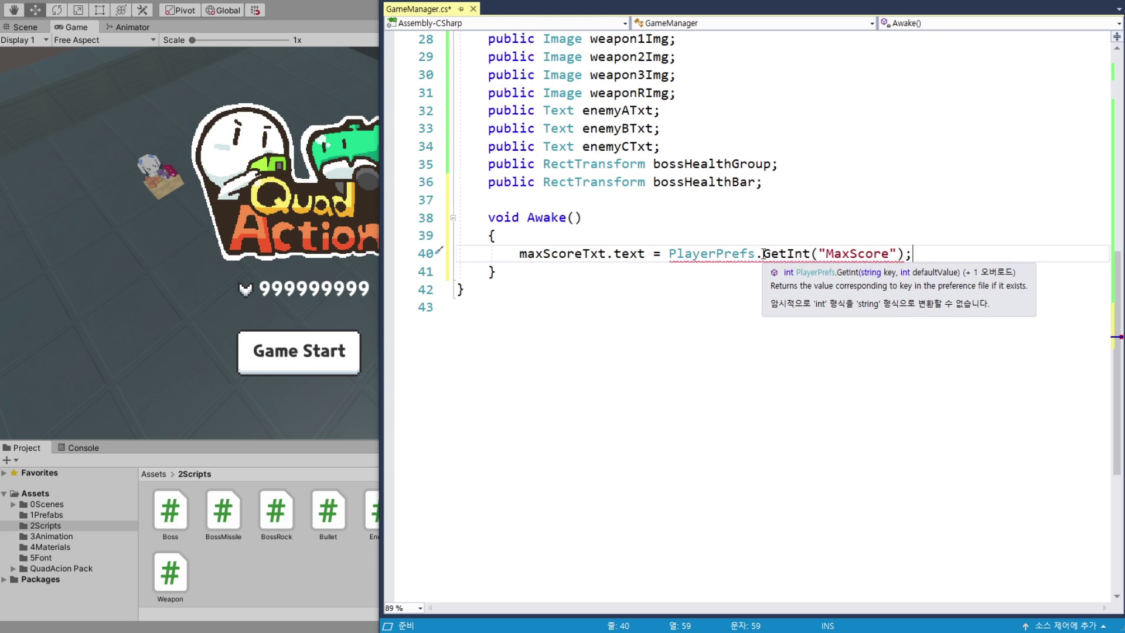
pyautogui.doubleClick(629, 257)
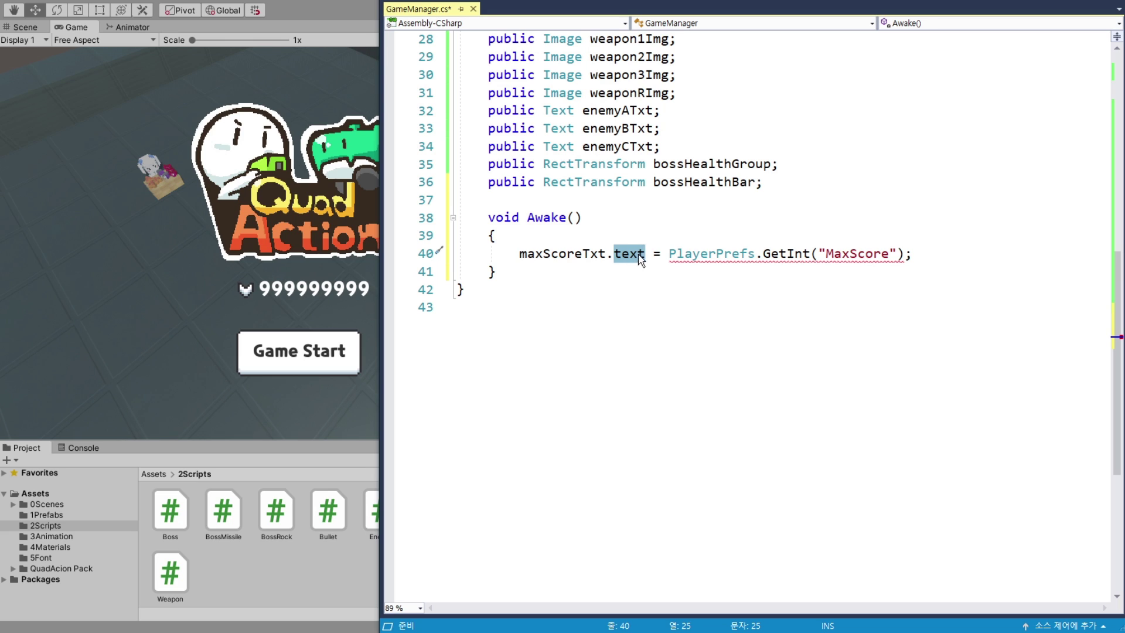
pyautogui.click(664, 256)
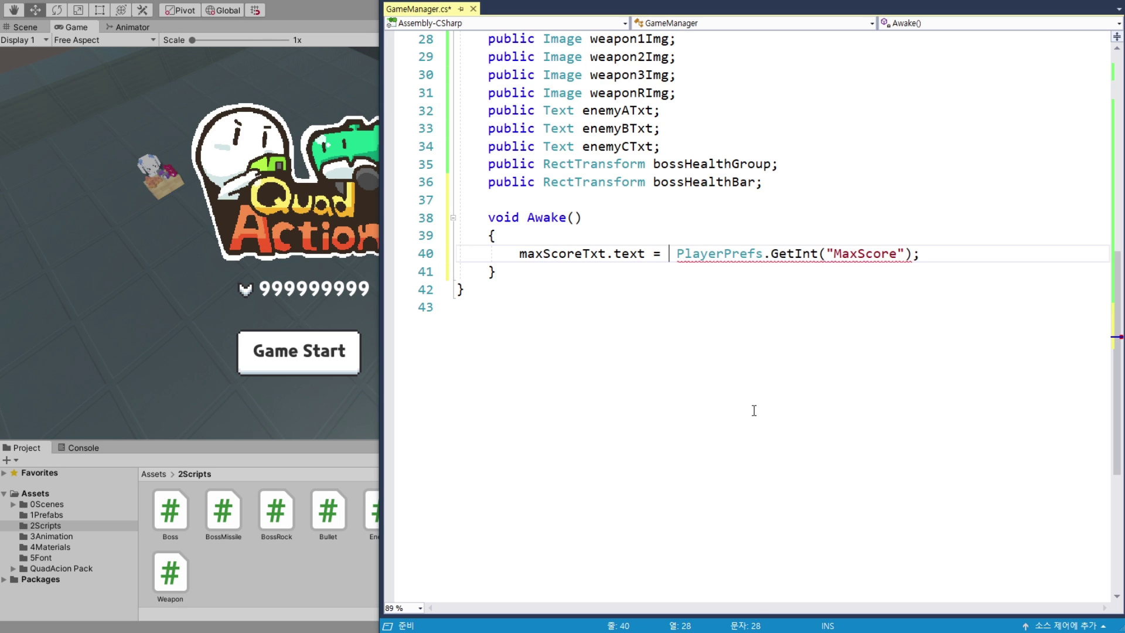
pyautogui.write('string')
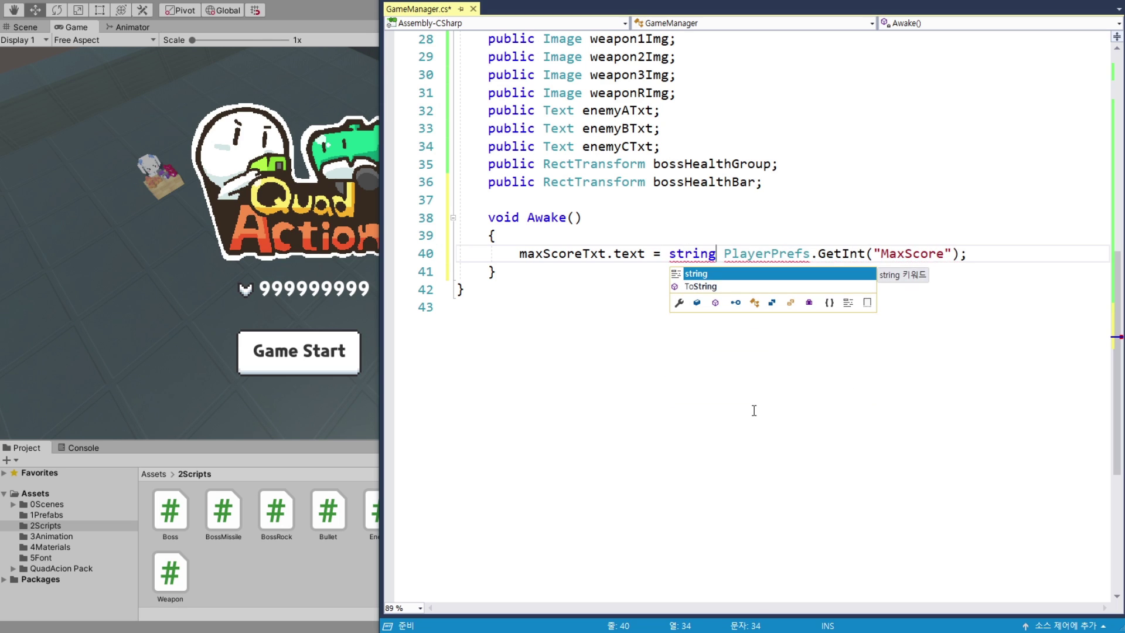
pyautogui.write('.')
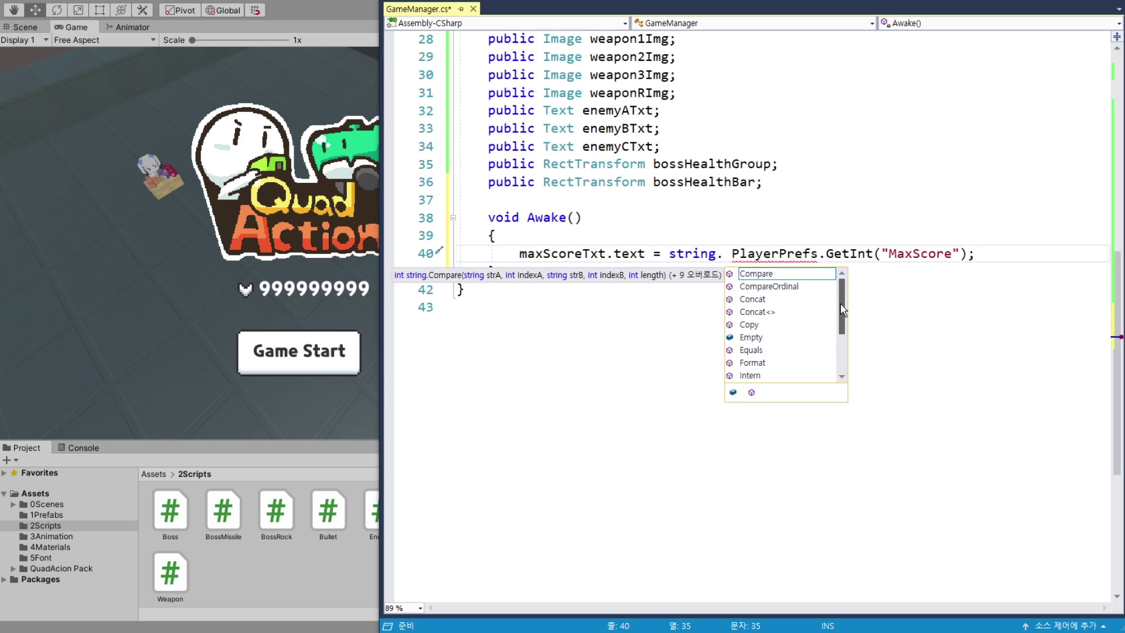
# - Build string.Format("{0:n0}", ) after the equals sign
pyautogui.click(755, 364)
pyautogui.doubleClick(755, 365)
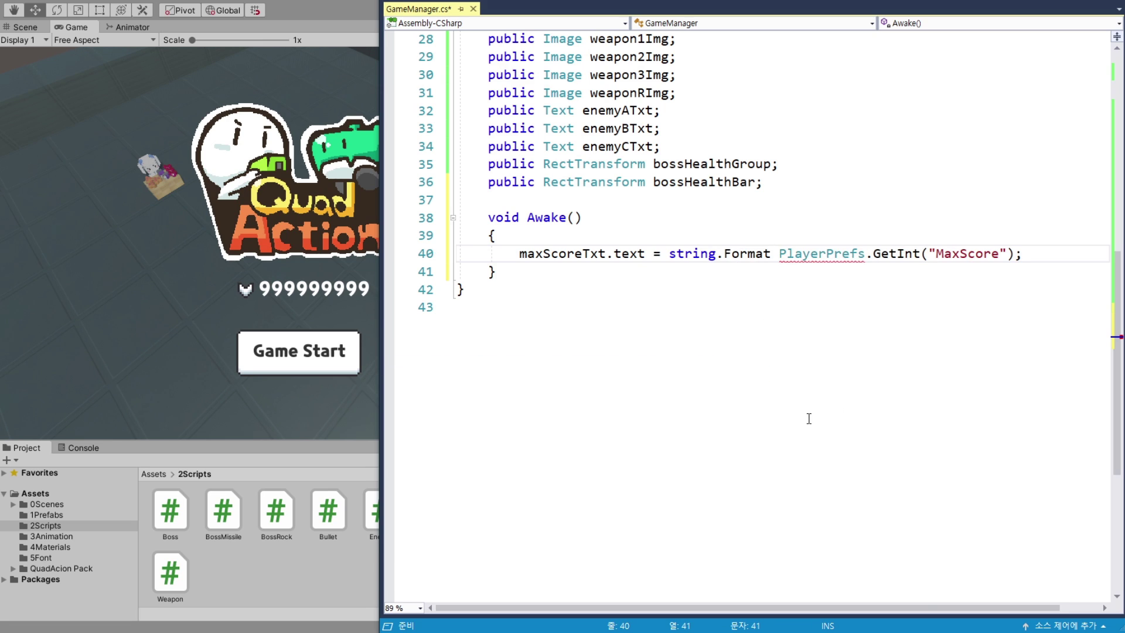
pyautogui.write('();')
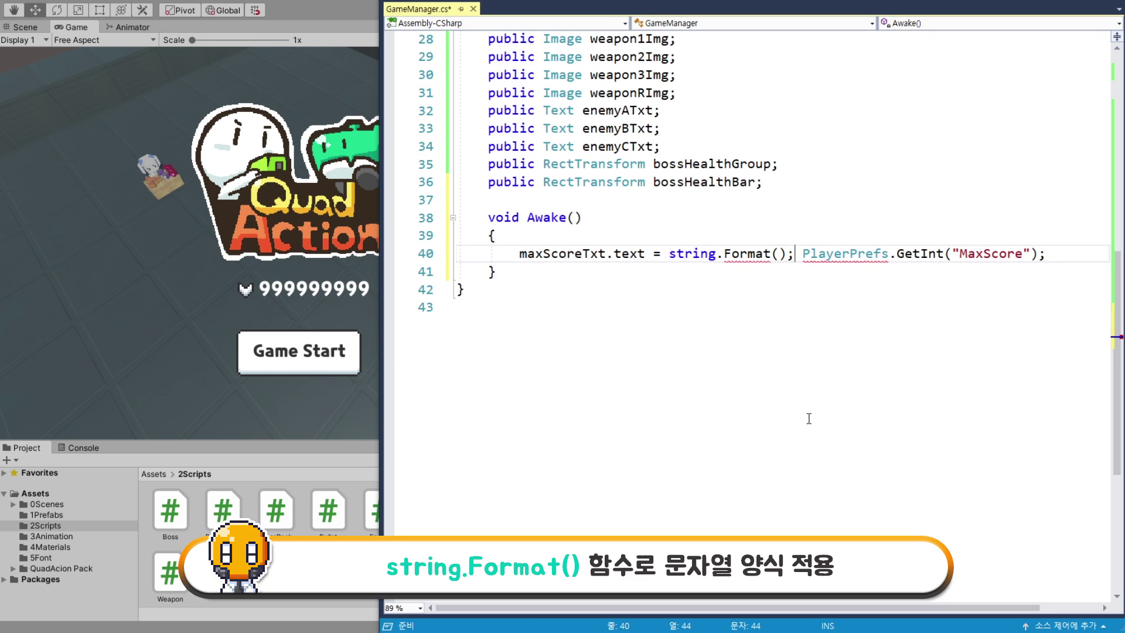
pyautogui.write('"')
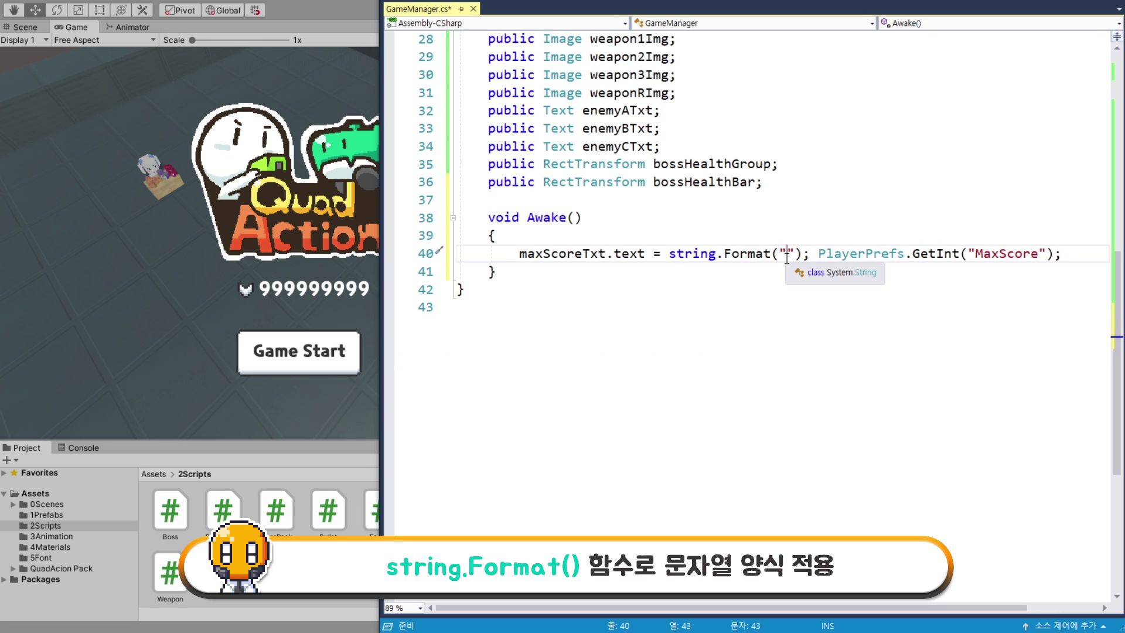
pyautogui.write('{}')
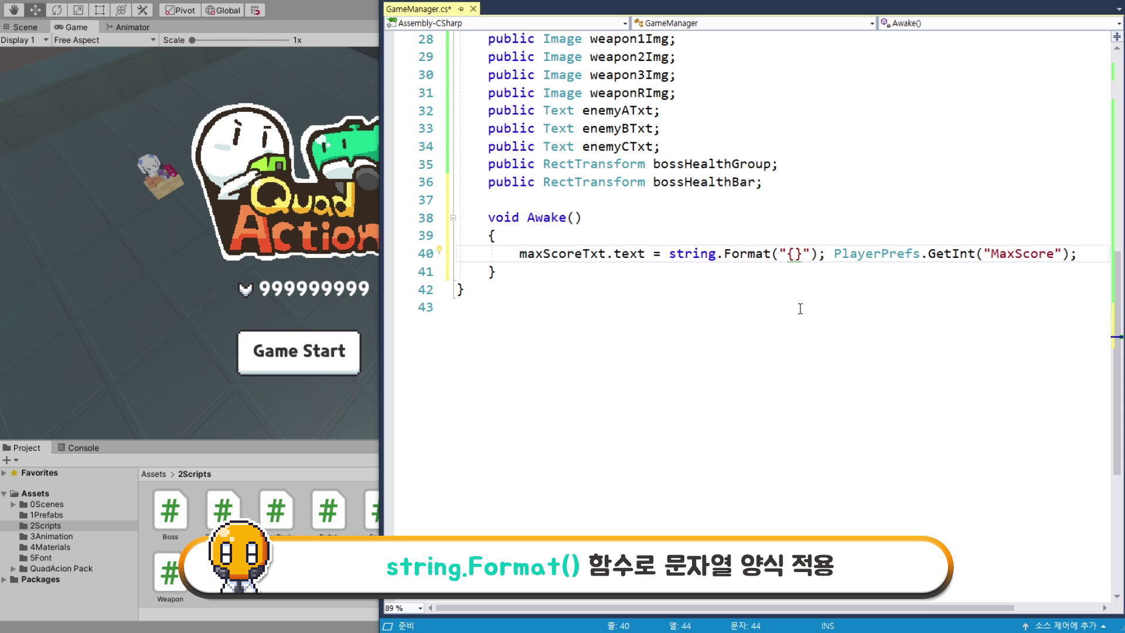
pyautogui.write('0')
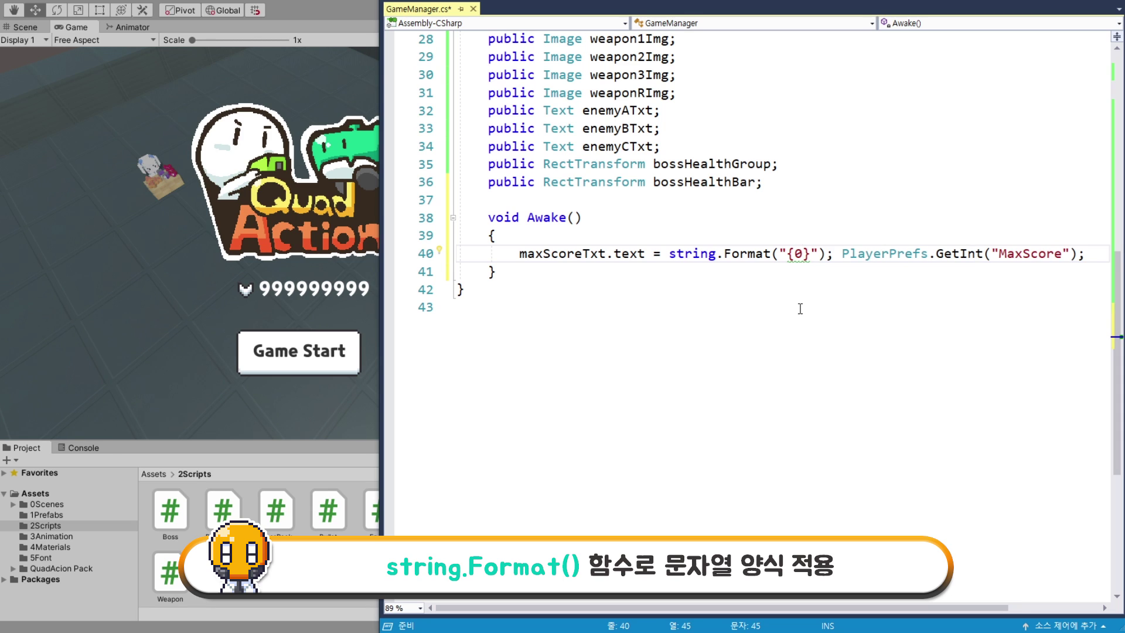
pyautogui.write(':n0')
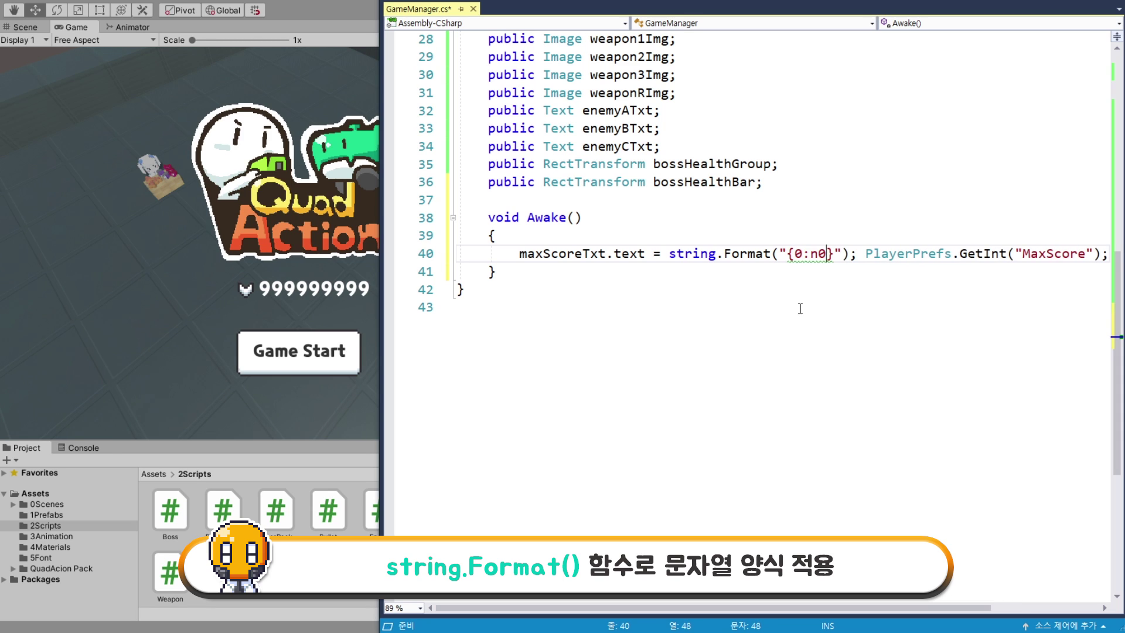
pyautogui.press('Right')
pyautogui.press('Right')
pyautogui.write(',')
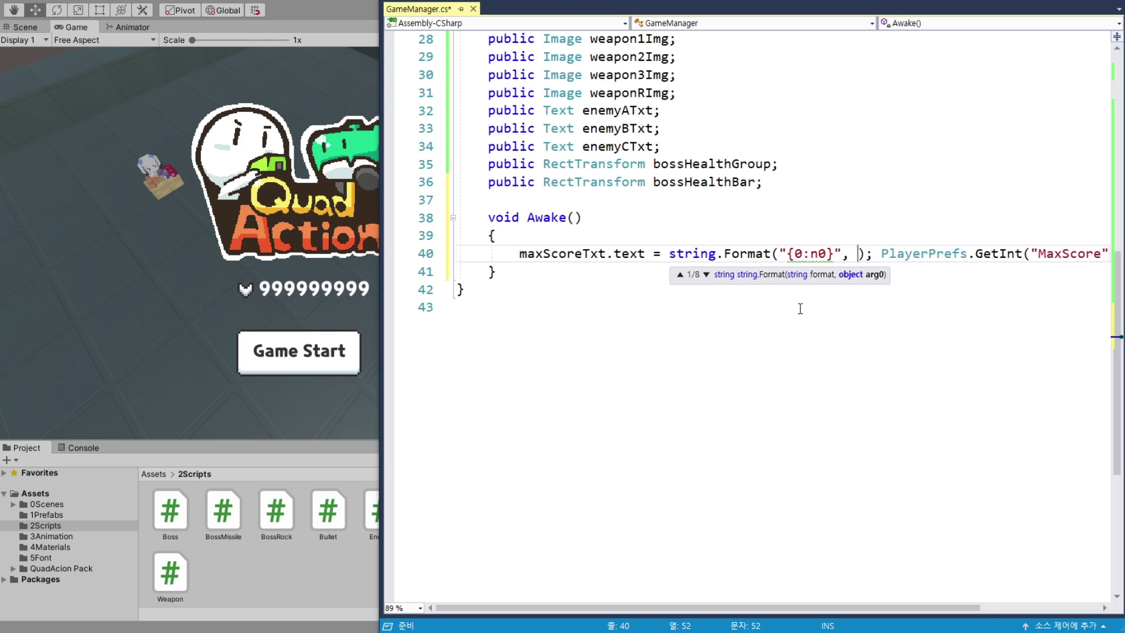
# - Move PlayerPrefs.GetInt("MaxScore") into string.Format as its second argument
pyautogui.moveTo(853, 612); pyautogui.dragTo(977, 575)
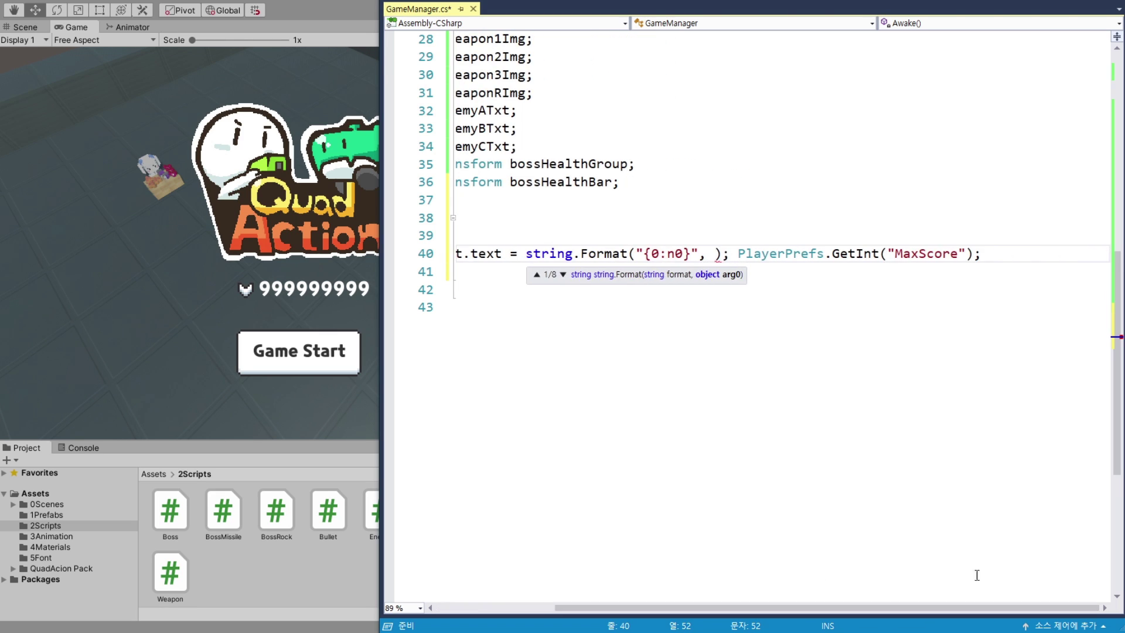
pyautogui.moveTo(790, 259); pyautogui.dragTo(737, 260)
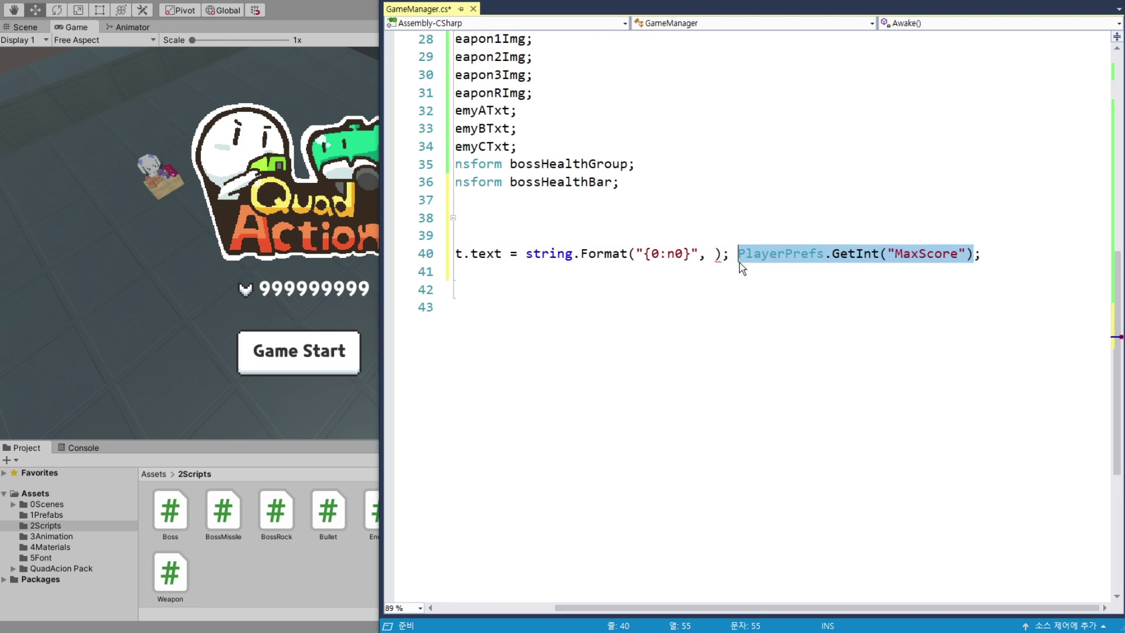
pyautogui.hotkey('ctrl', 'x')
pyautogui.press('BackSpace')
pyautogui.press('BackSpace')
pyautogui.click(713, 253)
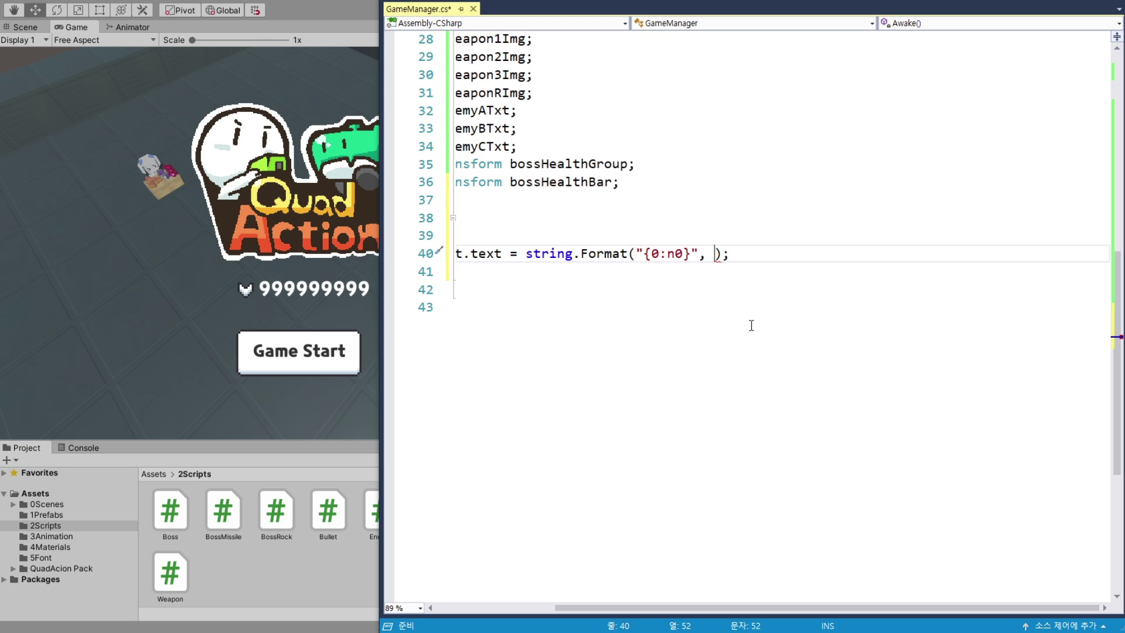
pyautogui.hotkey('ctrl', 'v')
# - Review the {0:n0} format and GetInt argument, then save GameManager.cs
pyautogui.hscroll(-5, 878, 380)
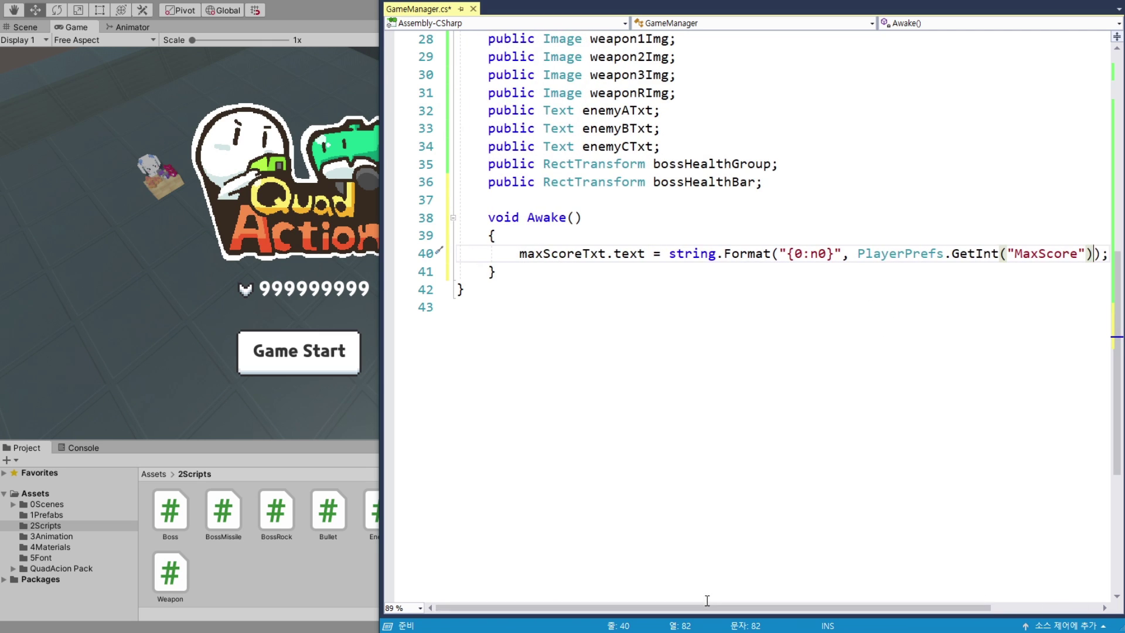
pyautogui.press('Right')
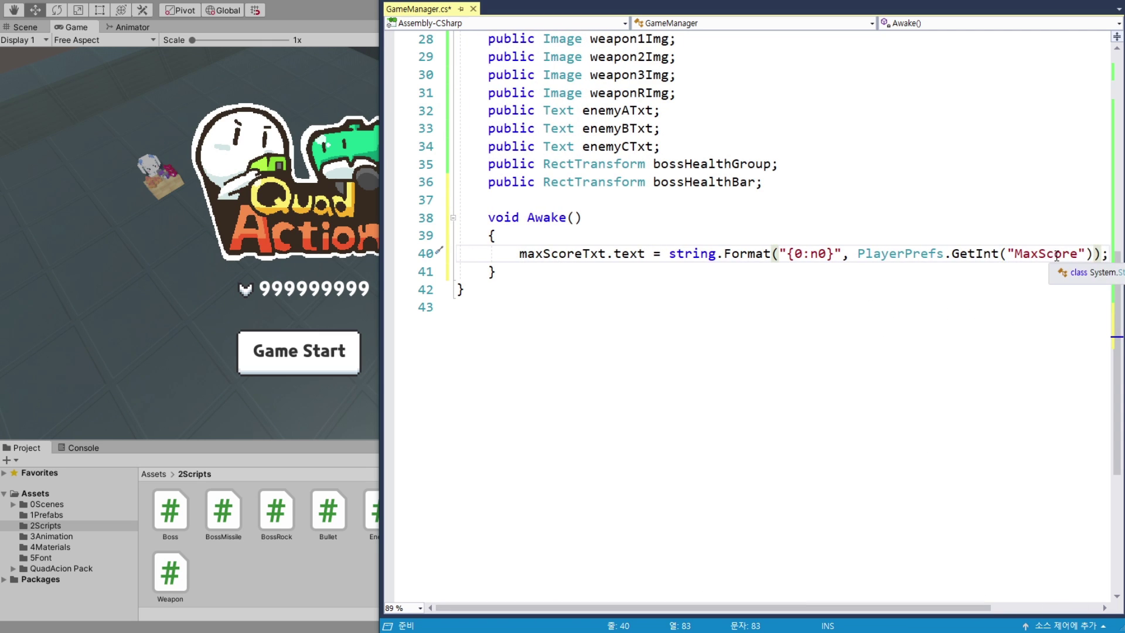
pyautogui.moveTo(1093, 253); pyautogui.dragTo(785, 253)
pyautogui.doubleClick(890, 253)
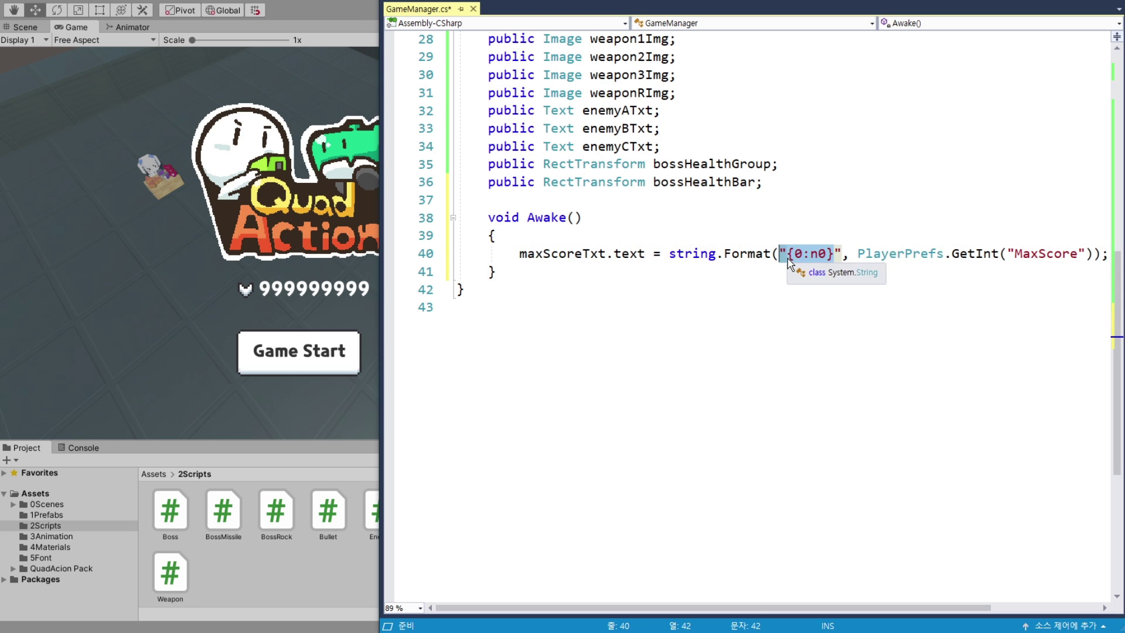
pyautogui.click(785, 253)
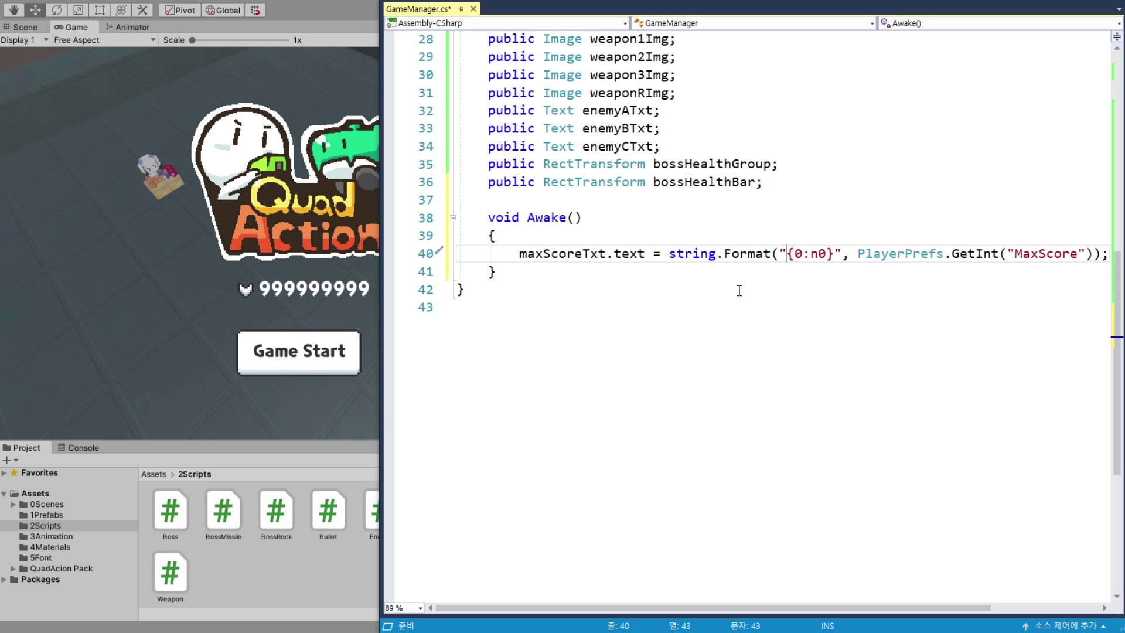
pyautogui.hotkey('ctrl', 's')
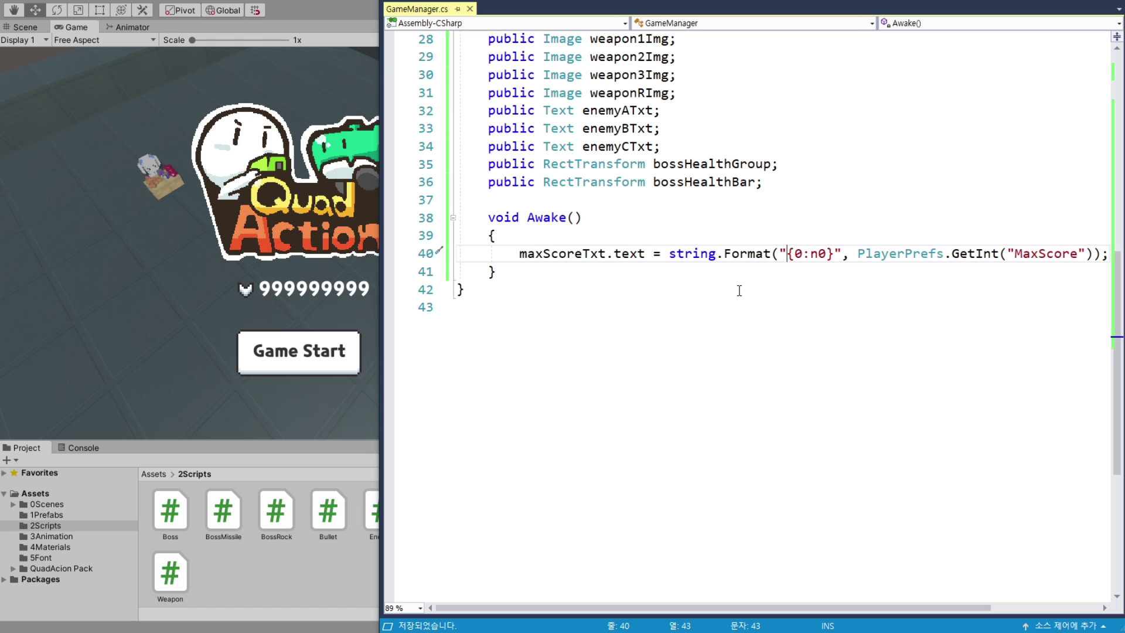
pyautogui.click(343, 24)
# - Play the game to confirm the max score reads 112,500, then stop and resume coding below Awake()
pyautogui.click(526, 8)
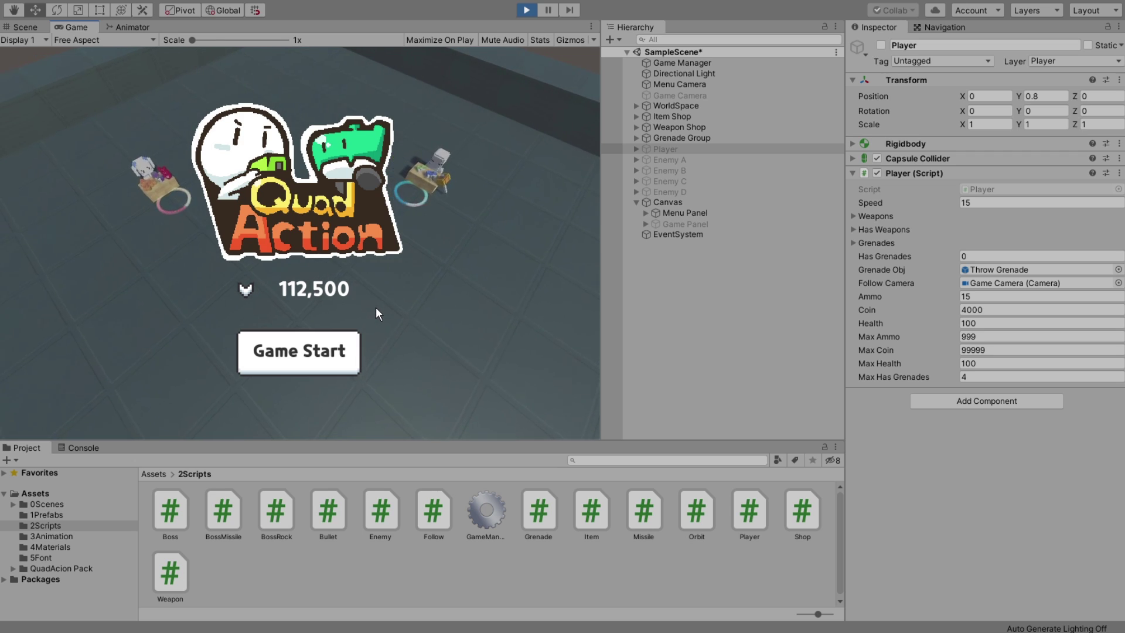
pyautogui.click(526, 10)
pyautogui.hotkey('alt', 'Tab')
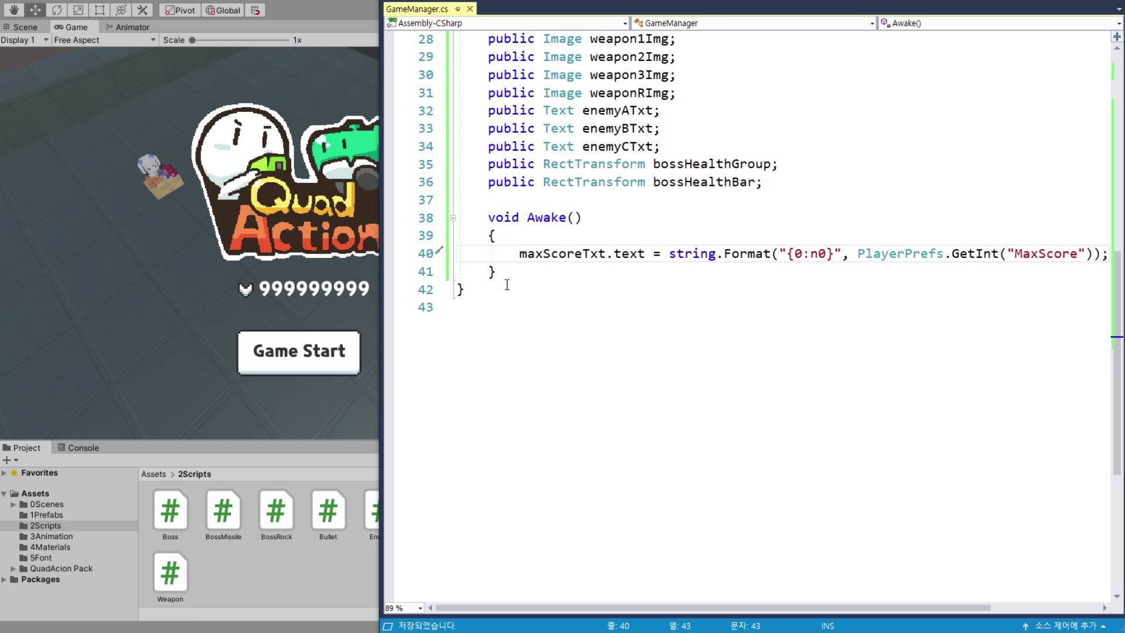
pyautogui.click(506, 275)
# - Add an empty public void GameStart() method below Awake() and save
pyautogui.press('Return')
pyautogui.press('Return')
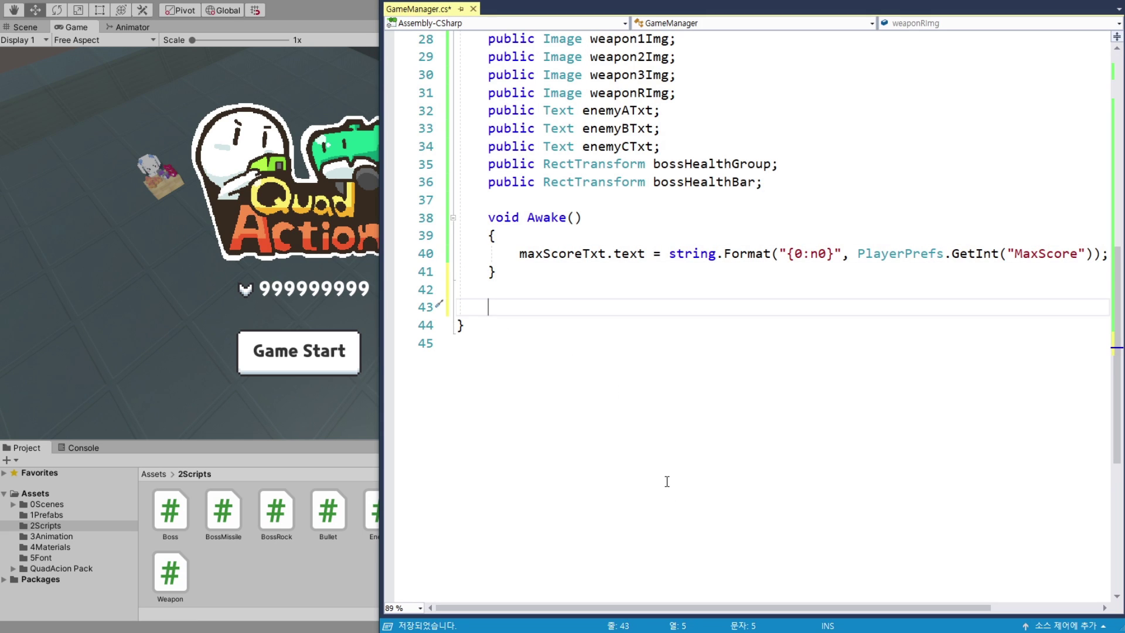
pyautogui.write('public ')
pyautogui.write('void Game')
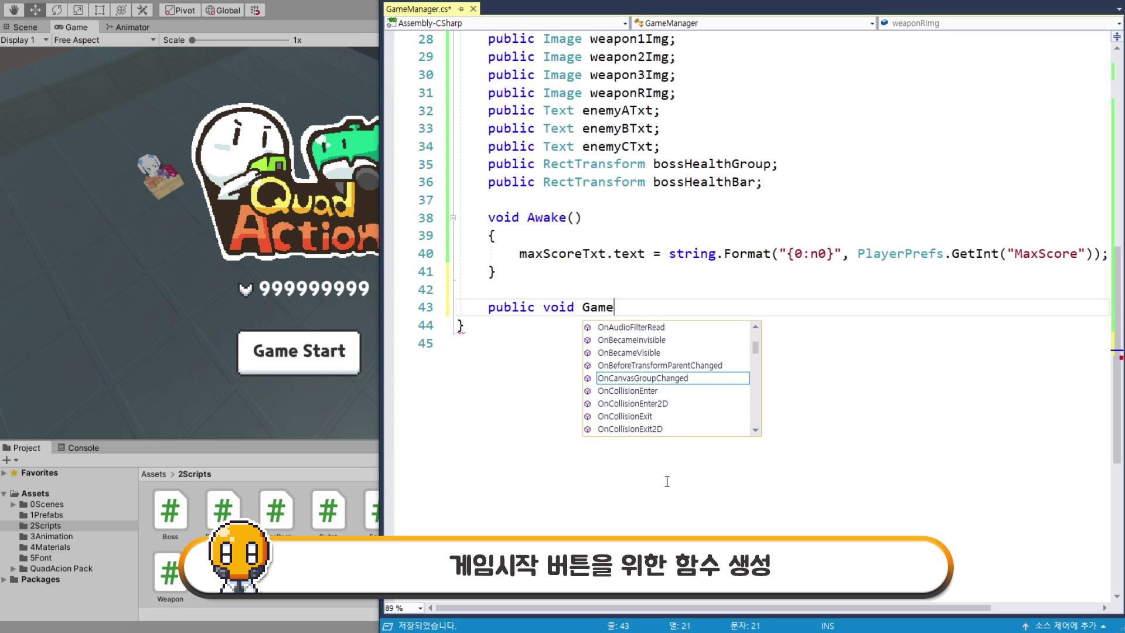
pyautogui.write('Start()')
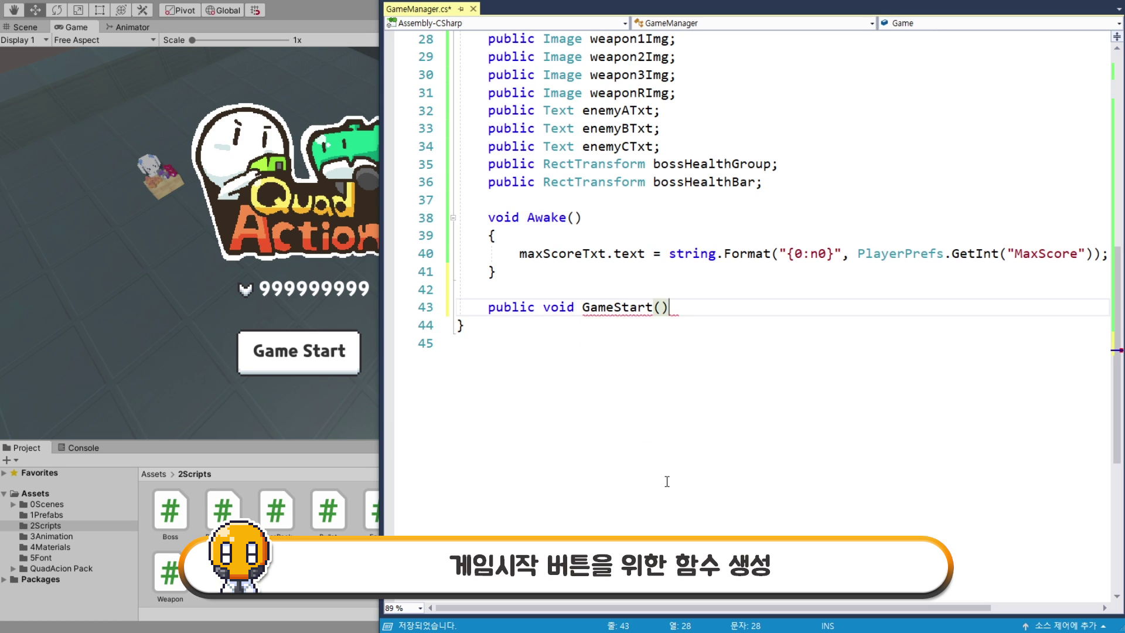
pyautogui.press('Return')
pyautogui.write('{')
pyautogui.press('Return')
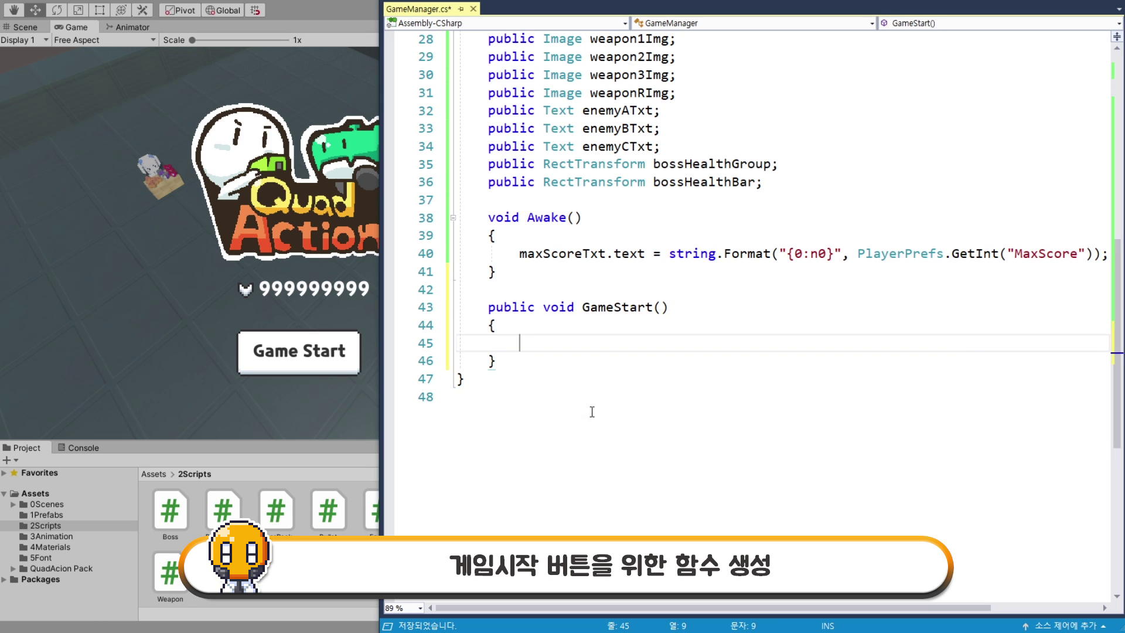
pyautogui.hotkey('ctrl', 's')
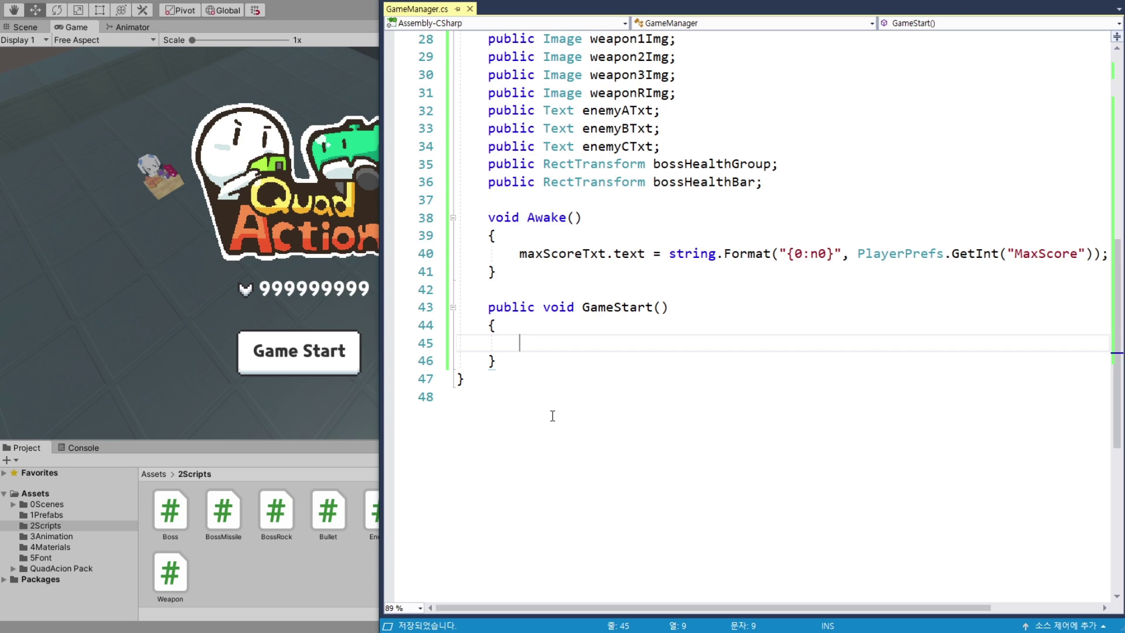
# - In GameStart, set menuCam.SetActive(false) and gameCam.SetActive(true)
pyautogui.write('menuCam.SetActive()')
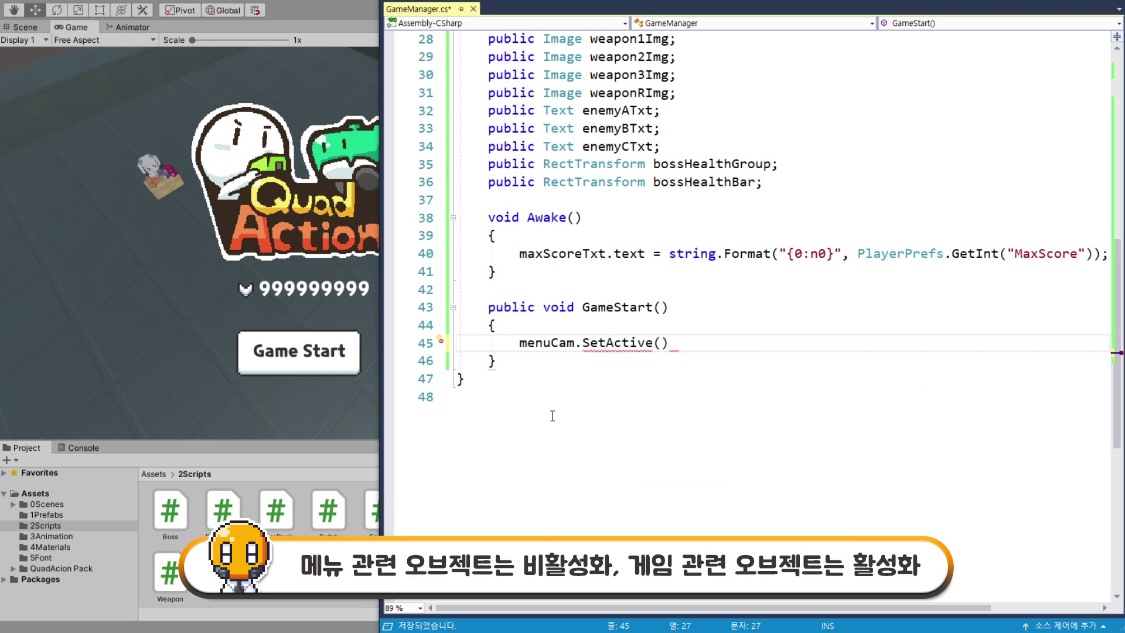
pyautogui.write('false);')
pyautogui.hotkey('ctrl', 'd')
pyautogui.write('game')
pyautogui.doubleClick(678, 361)
pyautogui.write('true')
# - Add menuPanel false, gamePanel true and player.gameObject.SetActive(true) lines, then save
pyautogui.moveTo(513, 343); pyautogui.dragTo(733, 355)
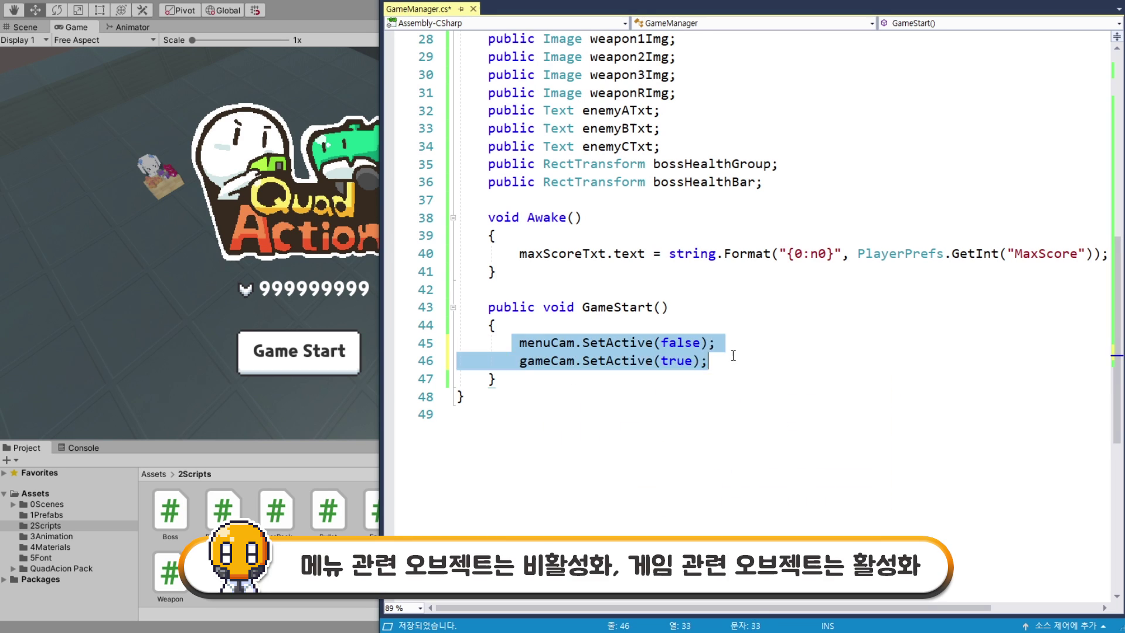
pyautogui.hotkey('ctrl', 'c')
pyautogui.press('Right')
pyautogui.press('Return')
pyautogui.press('Return')
pyautogui.hotkey('ctrl', 'v')
pyautogui.moveTo(551, 342)
pyautogui.mouseDown()
pyautogui.moveTo(574, 342)
pyautogui.moveTo(574, 360)
pyautogui.mouseUp()
pyautogui.write('PanelPanel')
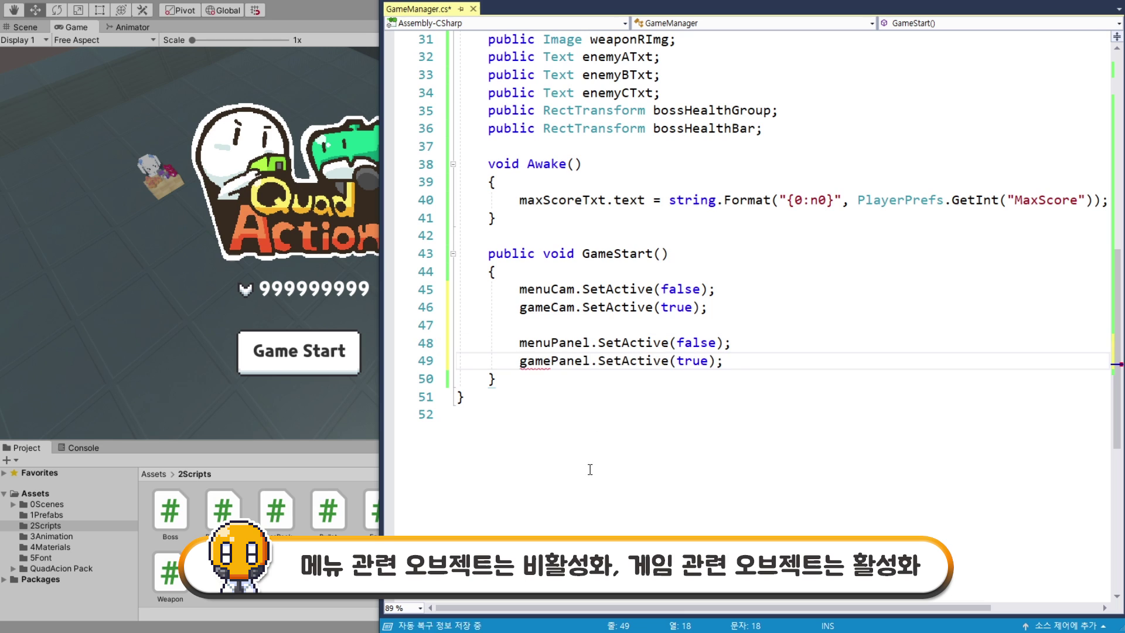
pyautogui.press('Return')
pyautogui.press('Return')
pyautogui.write('player.gameObject.SetActive()')
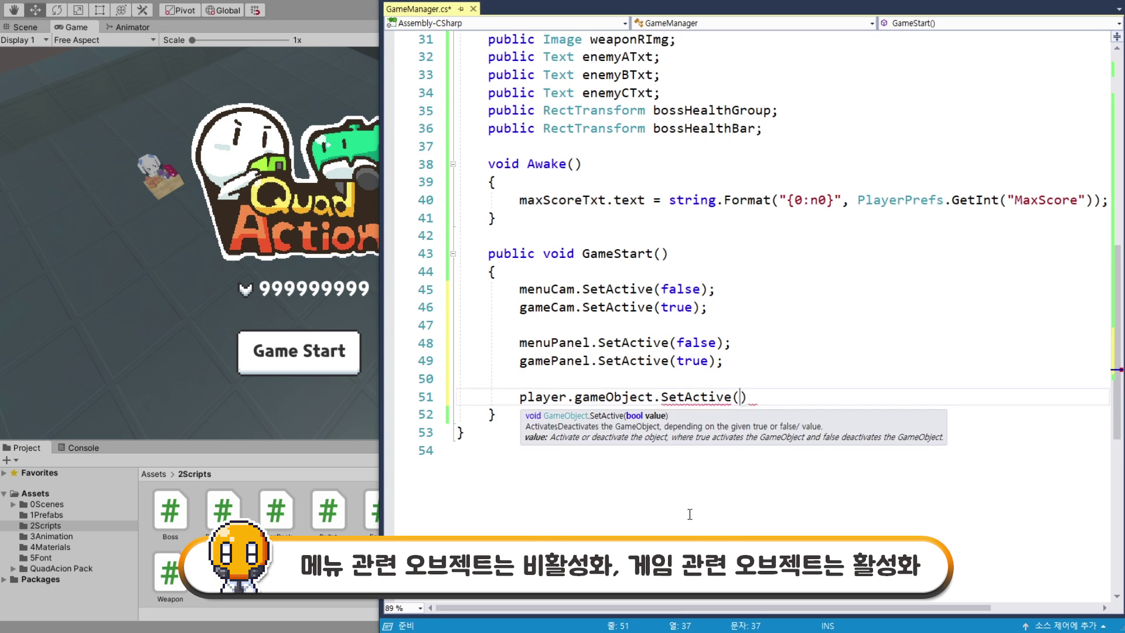
pyautogui.write('true);')
pyautogui.hotkey('ctrl', 's')
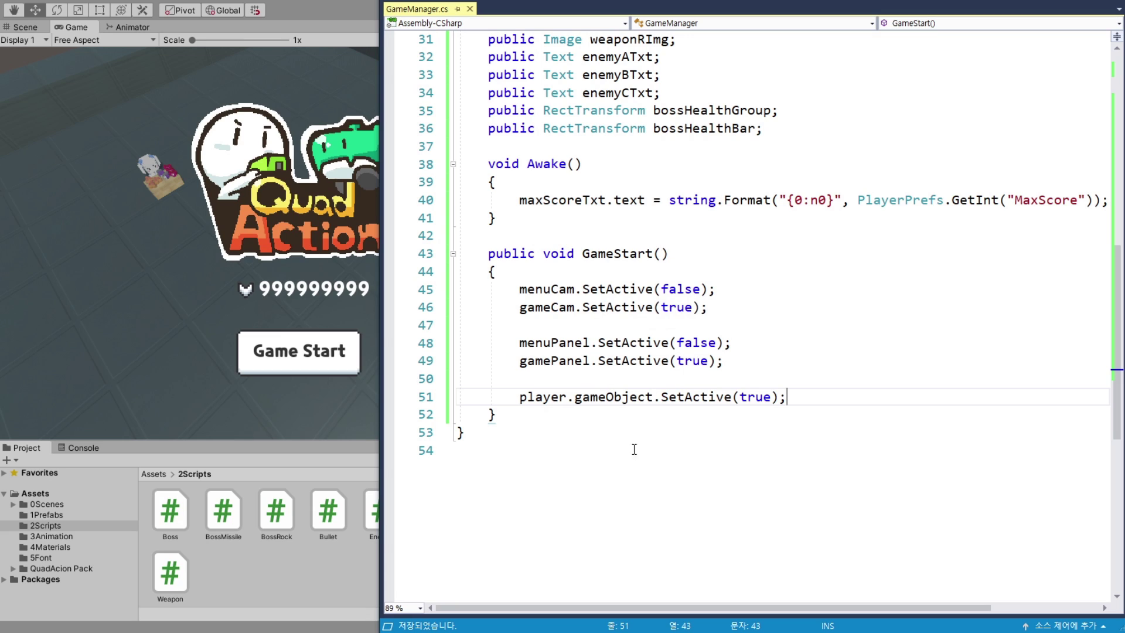
# - Give the Menu Panel's Start Button an On Click entry calling Game Manager's GameManager.GameStart()
pyautogui.click(518, 416)
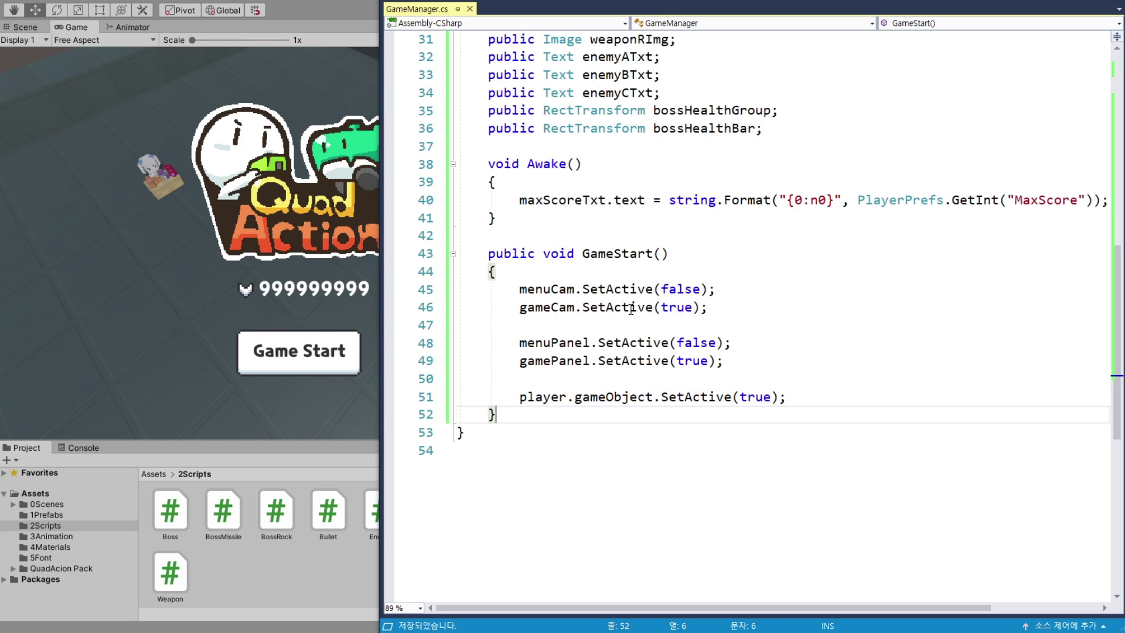
pyautogui.click(346, 17)
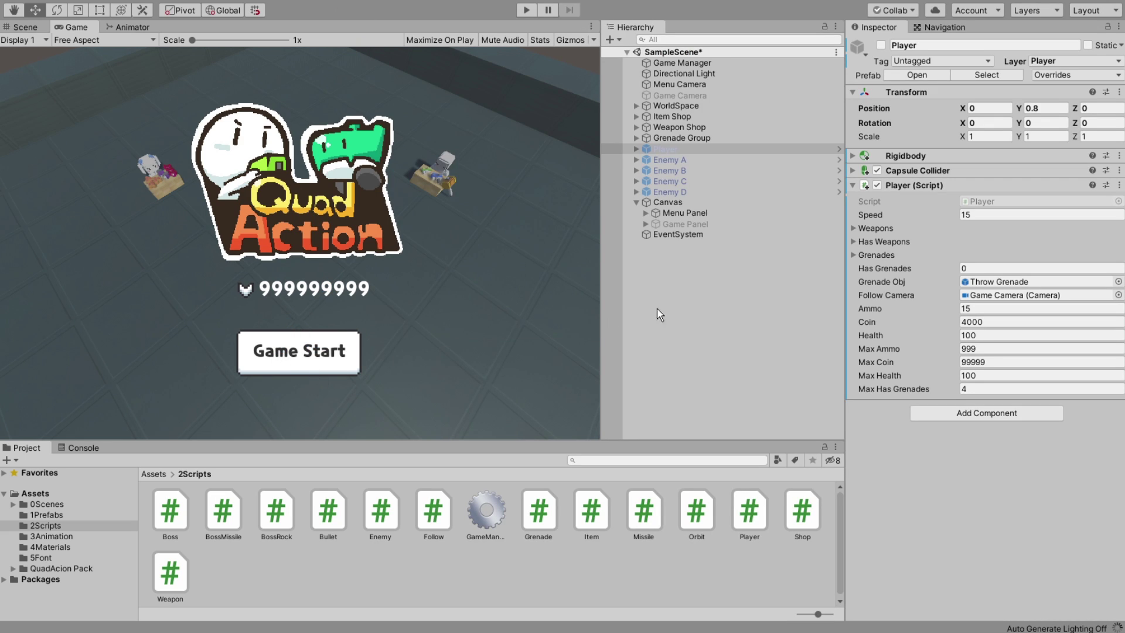
pyautogui.click(646, 213)
pyautogui.click(685, 256)
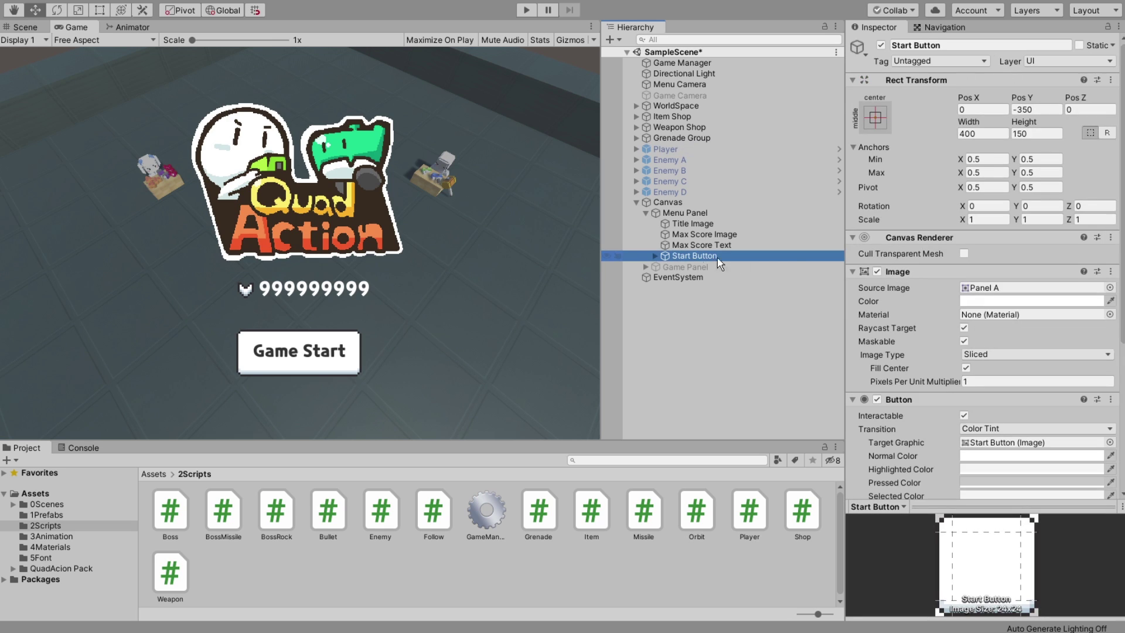
pyautogui.scroll(-5, 950, 346)
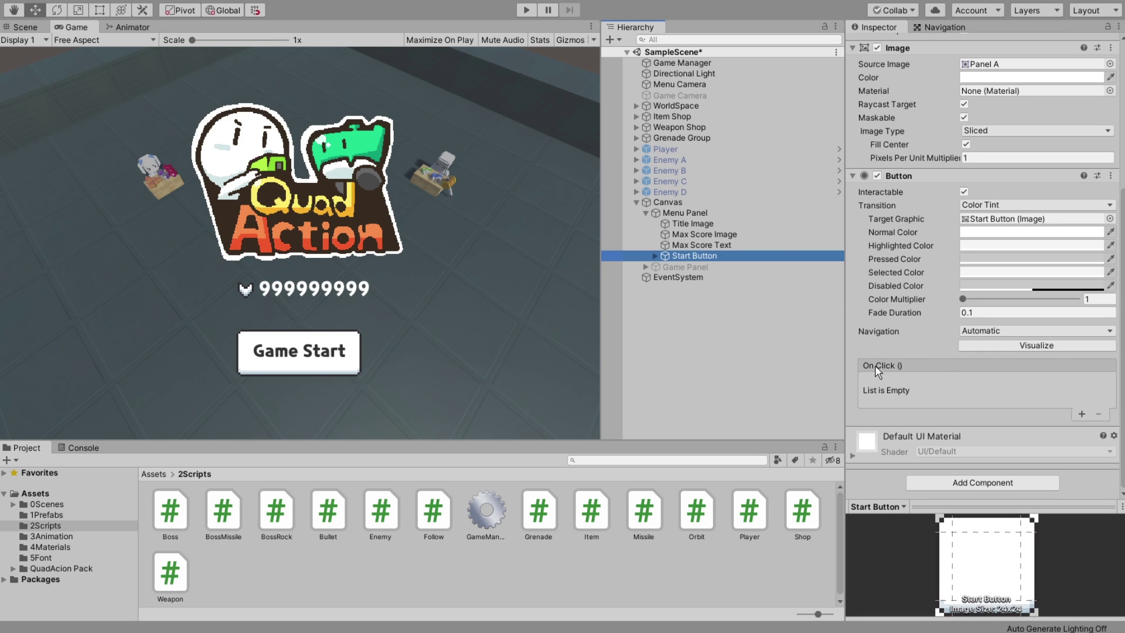
pyautogui.click(1081, 414)
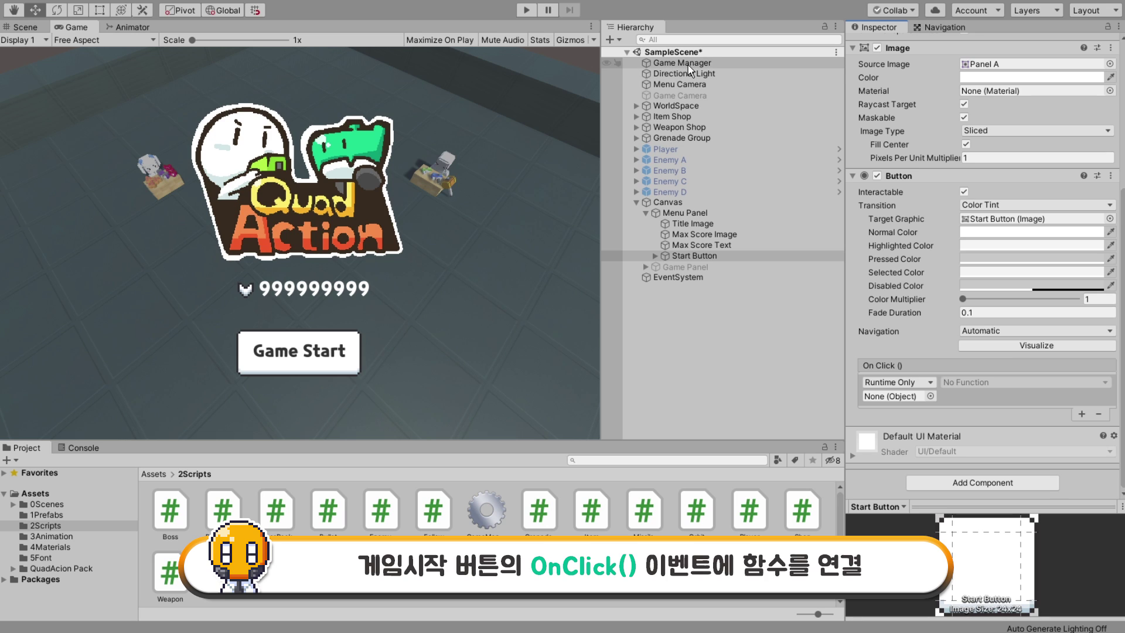
pyautogui.moveTo(680, 63); pyautogui.dragTo(909, 398)
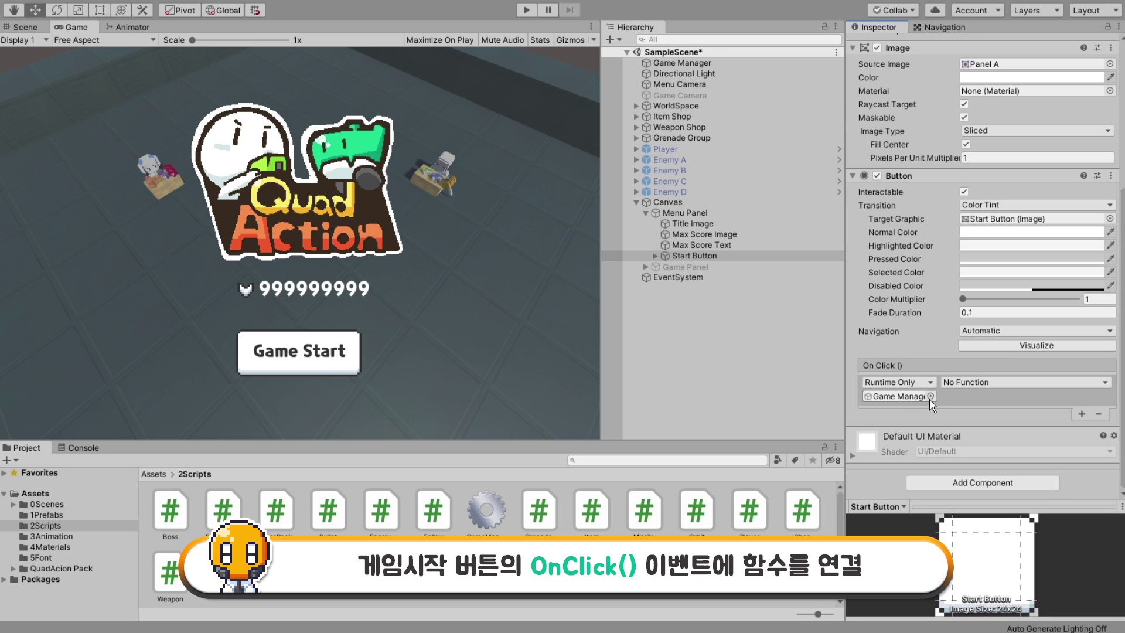
pyautogui.click(971, 385)
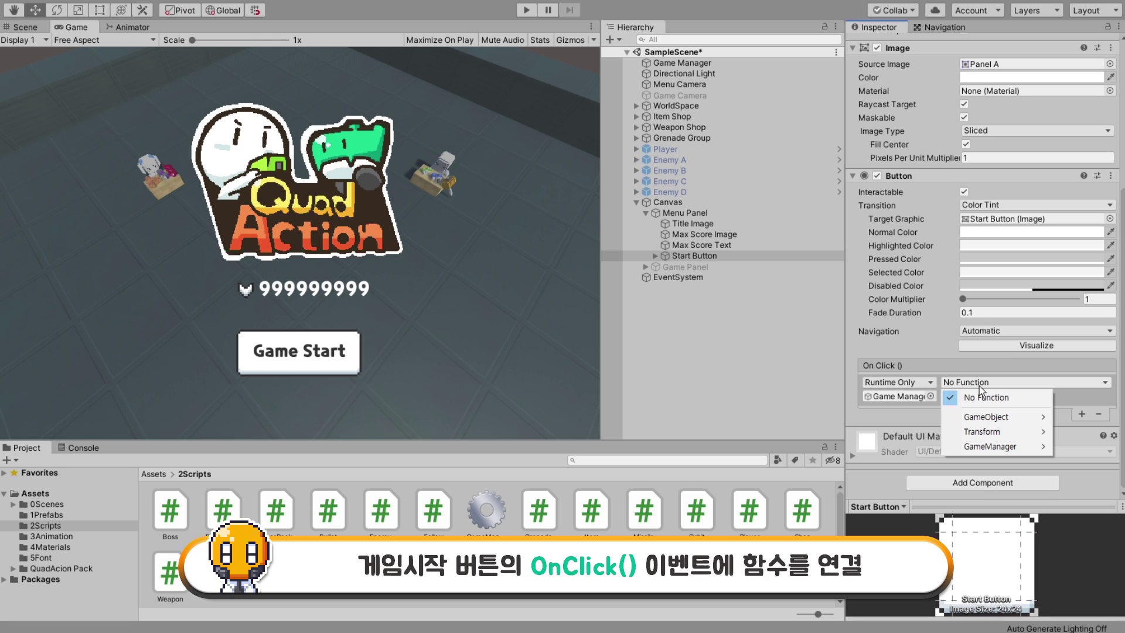
pyautogui.moveTo(988, 450)
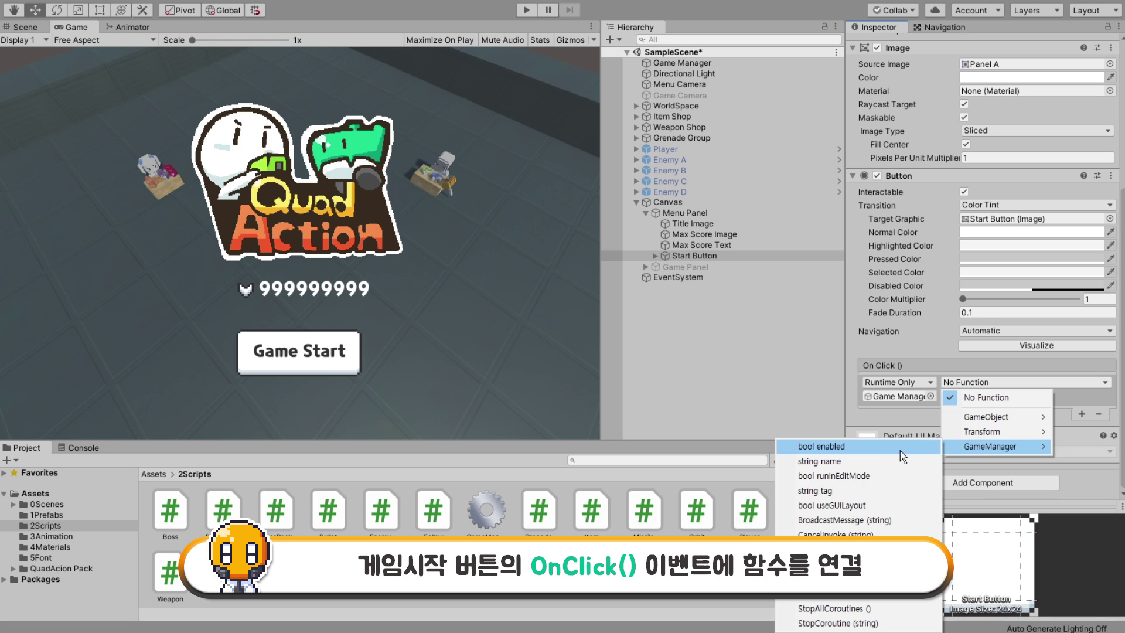
pyautogui.click(832, 564)
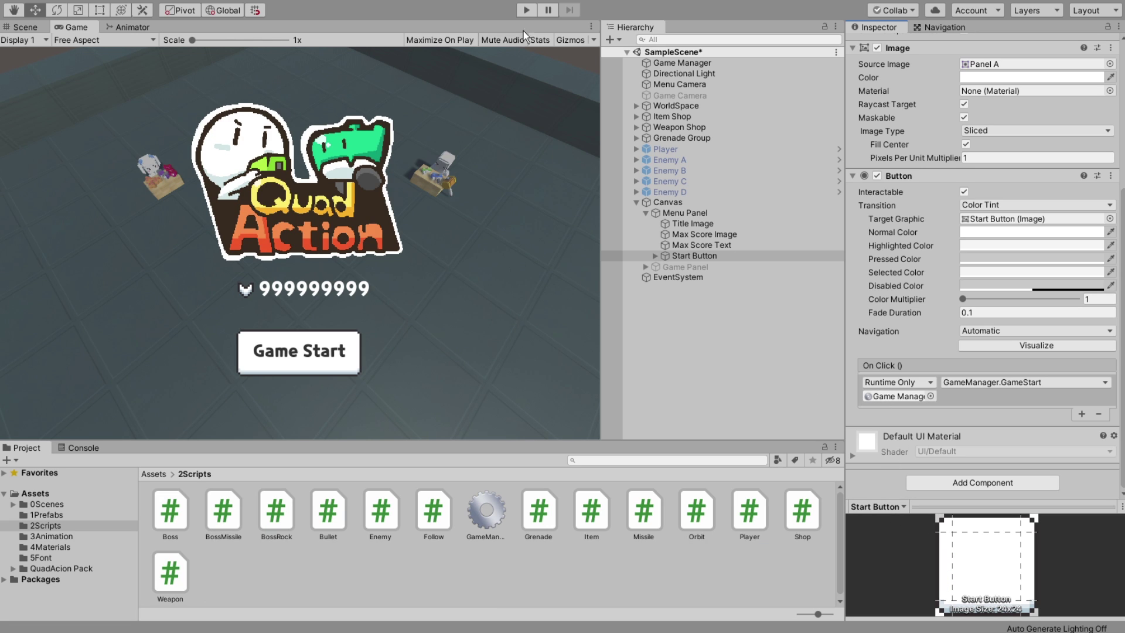
# - Play-test the game: press Game Start, move the player with D and S, then stop
pyautogui.click(526, 10)
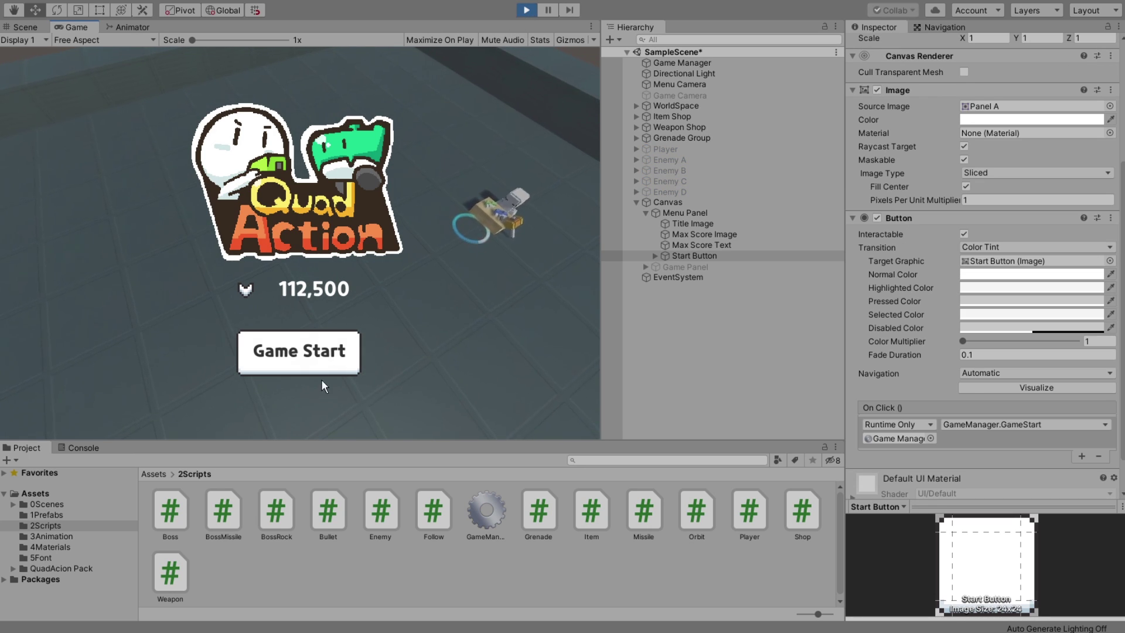
pyautogui.click(344, 364)
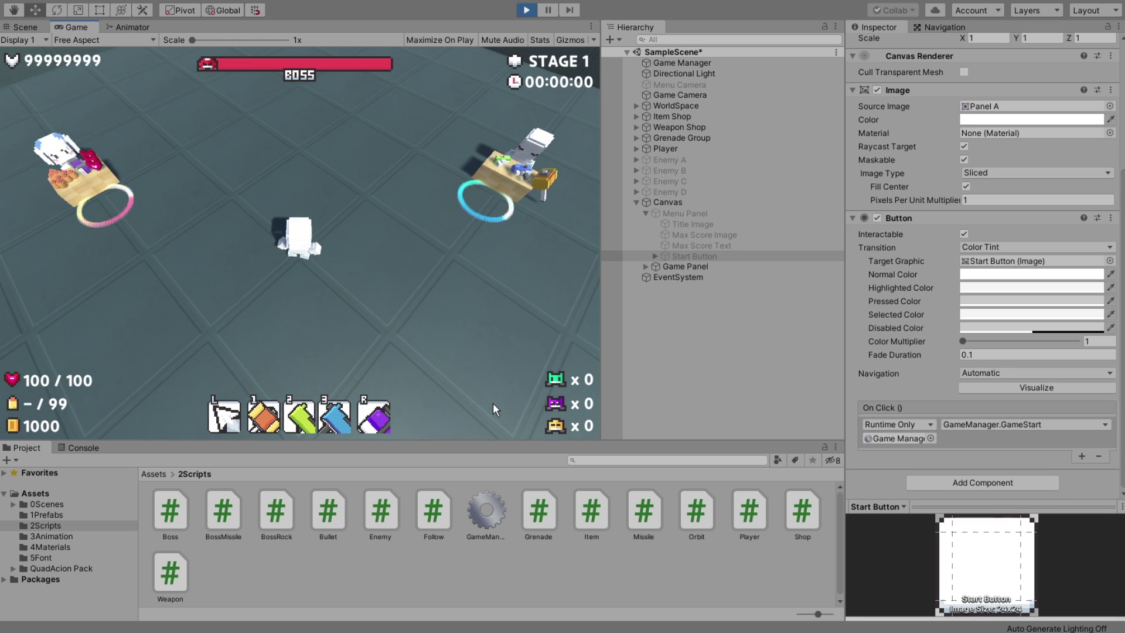
pyautogui.press('d')
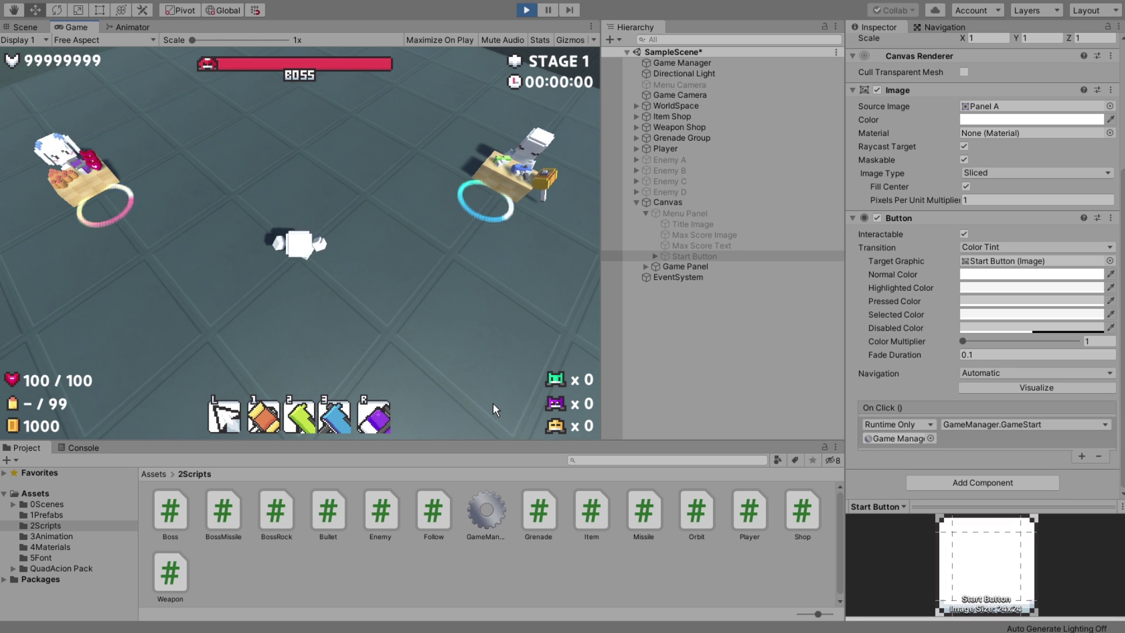
pyautogui.press('s')
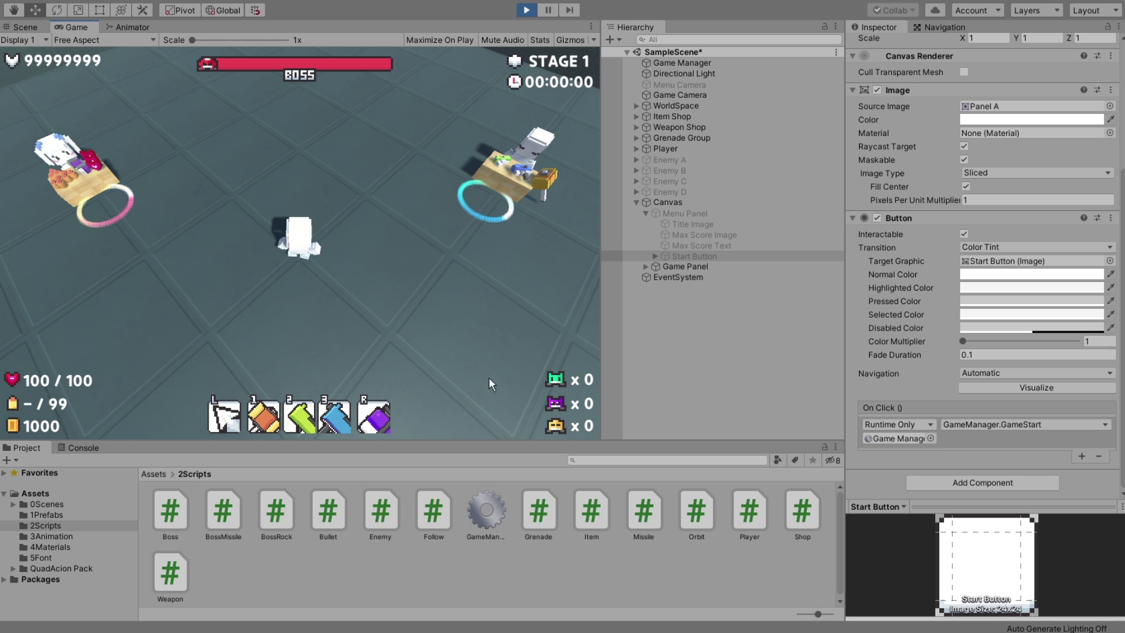
pyautogui.click(535, 11)
# - Deactivate Menu Panel and Menu Camera; activate Game Panel, Game Camera and Player
pyautogui.click(684, 212)
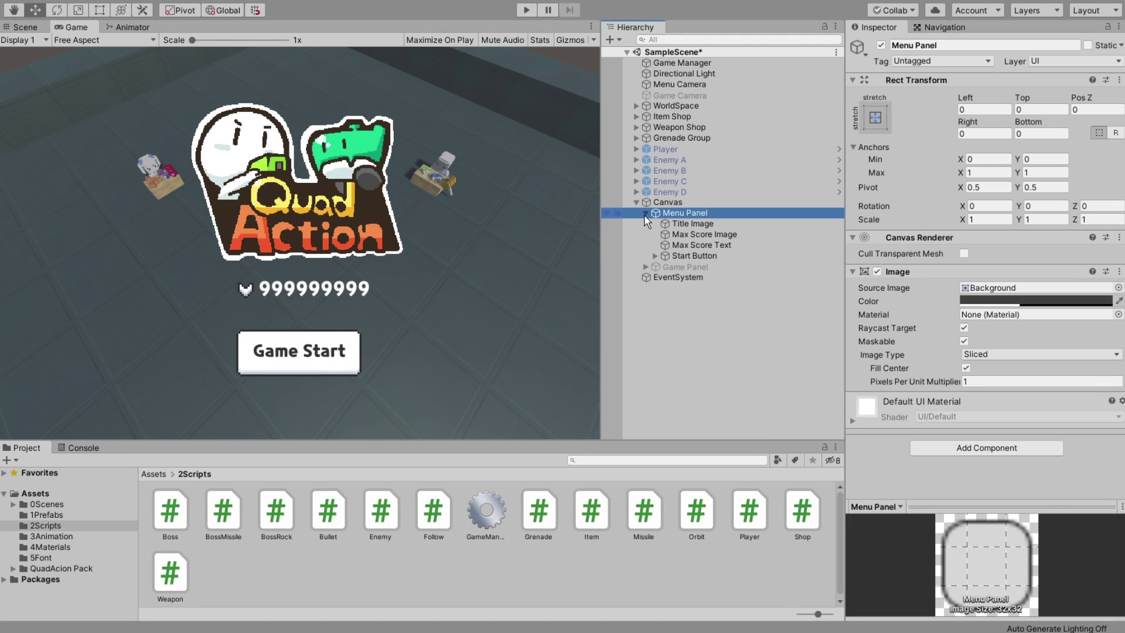
pyautogui.click(646, 213)
pyautogui.click(881, 46)
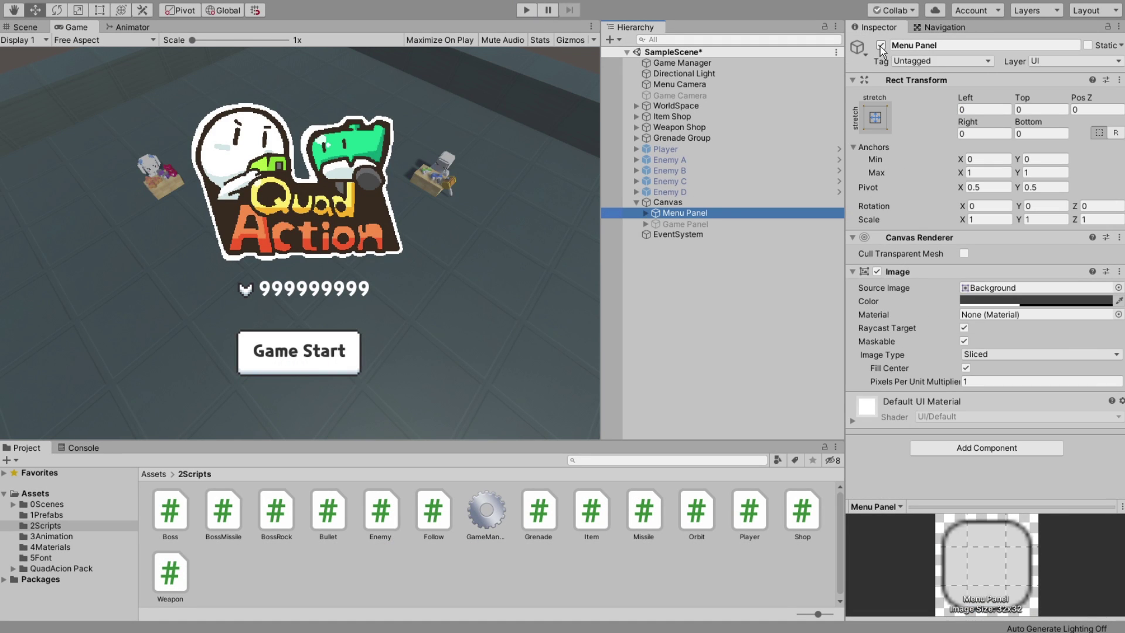
pyautogui.click(685, 223)
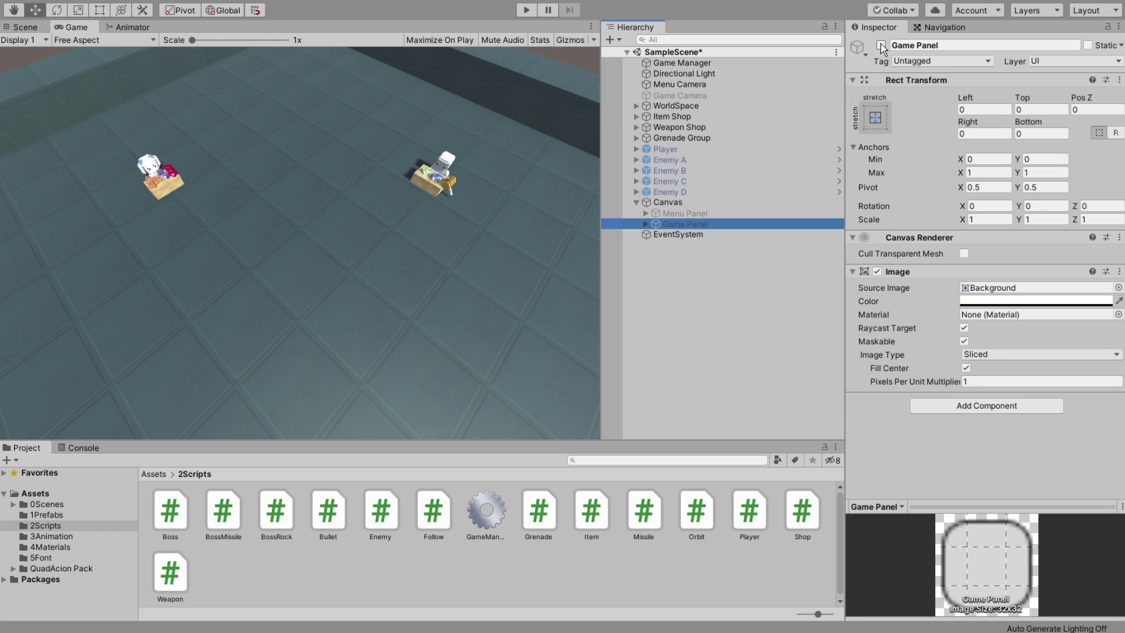
pyautogui.click(881, 46)
pyautogui.click(679, 84)
pyautogui.click(881, 46)
pyautogui.click(718, 96)
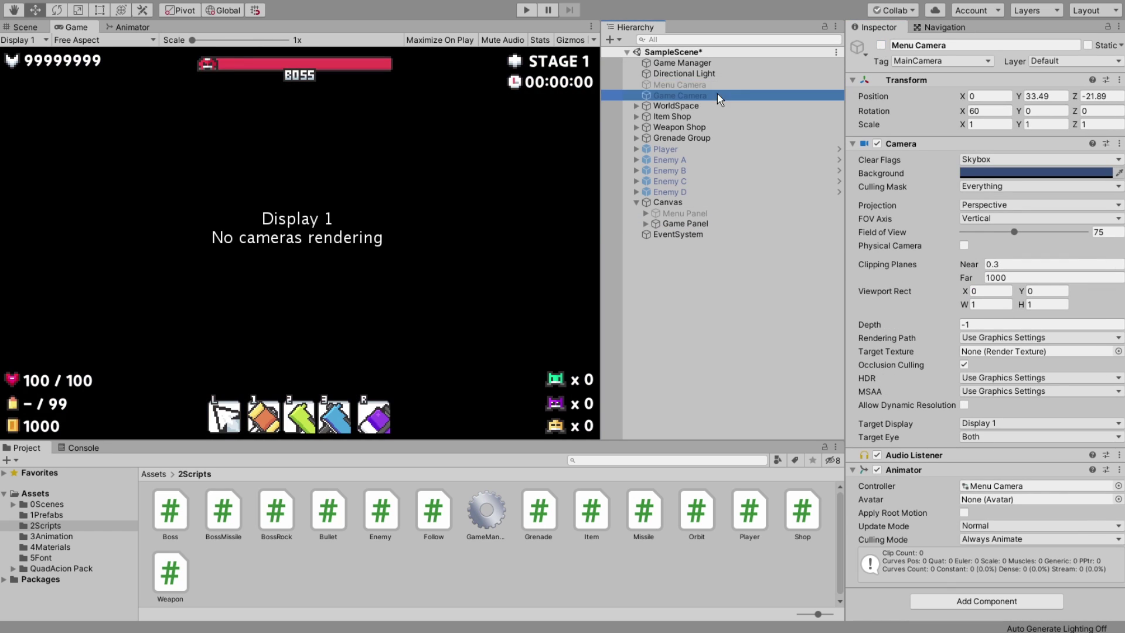
pyautogui.click(880, 46)
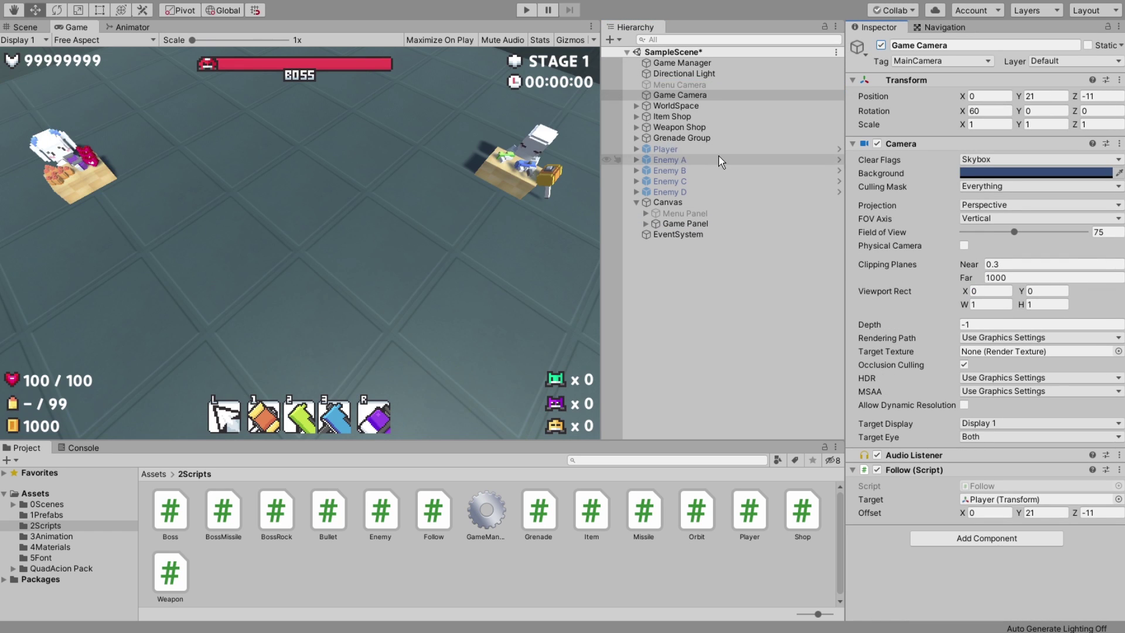
pyautogui.click(703, 149)
pyautogui.click(880, 46)
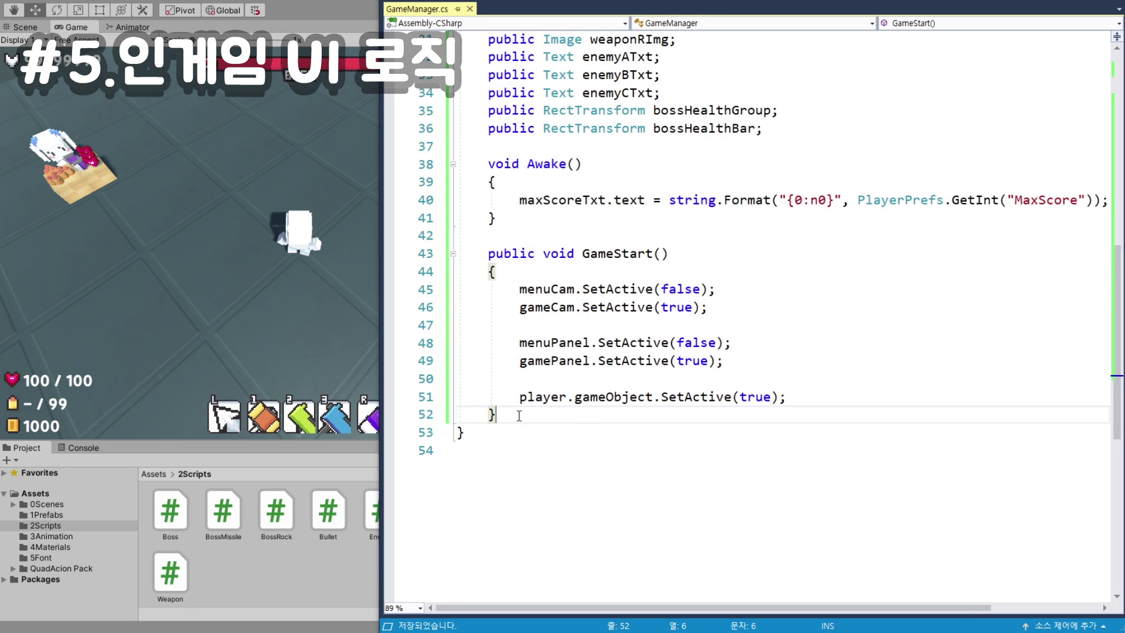
# - Insert a LateUpdate() method after GameStart and remove its private modifier
pyautogui.press('Return')
pyautogui.press('Return')
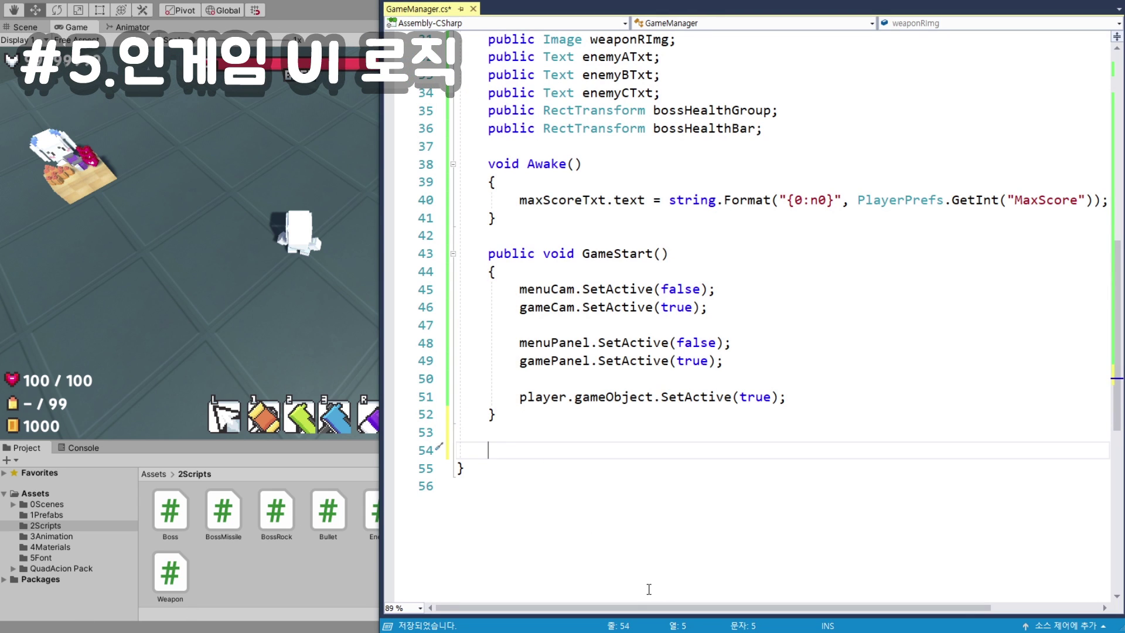
pyautogui.write('void')
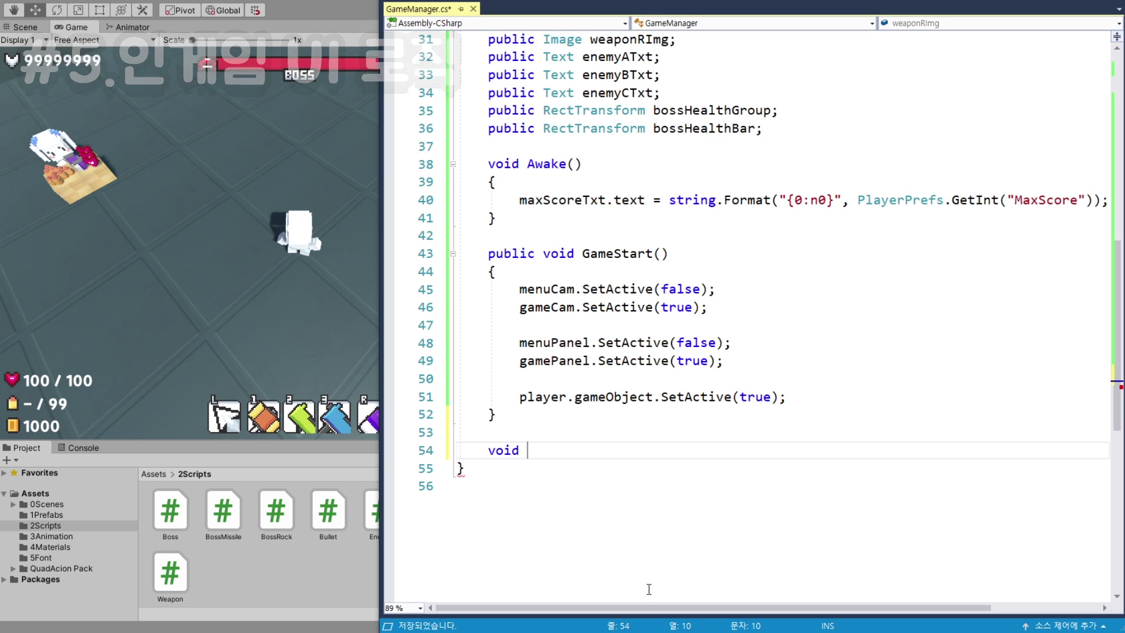
pyautogui.write('Late')
pyautogui.press('Tab')
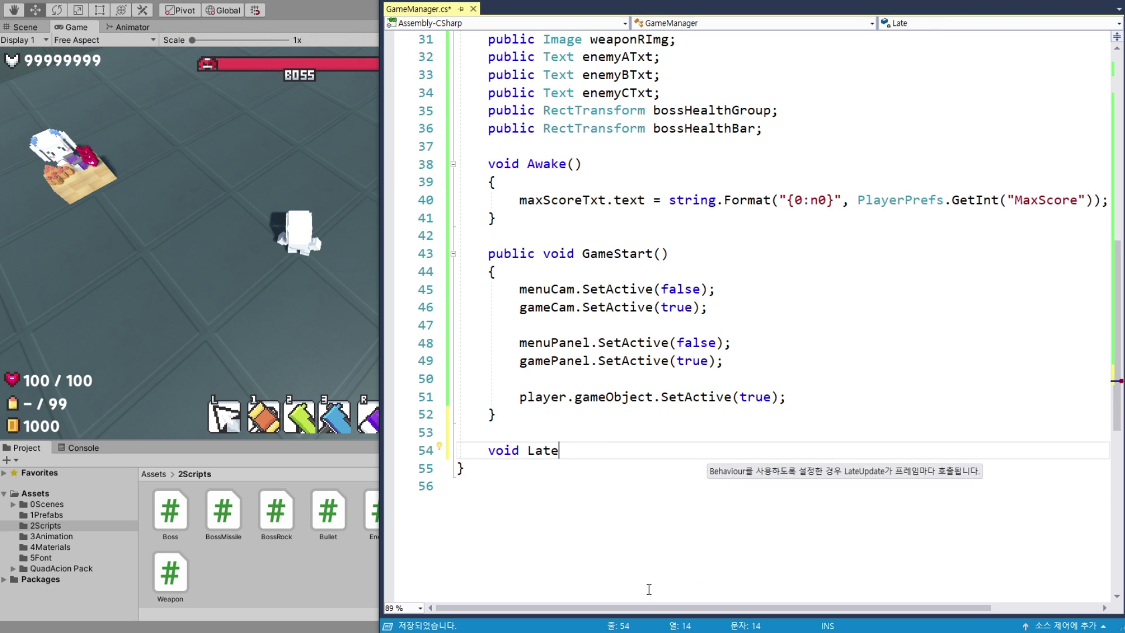
pyautogui.scroll(-3, 632, 568)
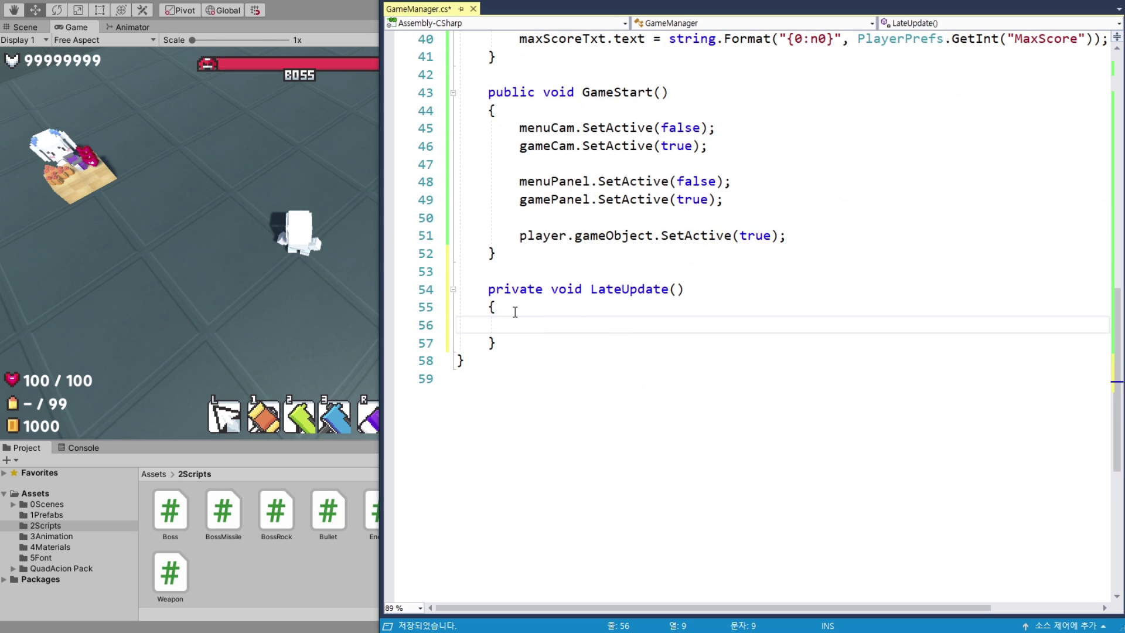
pyautogui.doubleClick(612, 289)
pyautogui.doubleClick(525, 290)
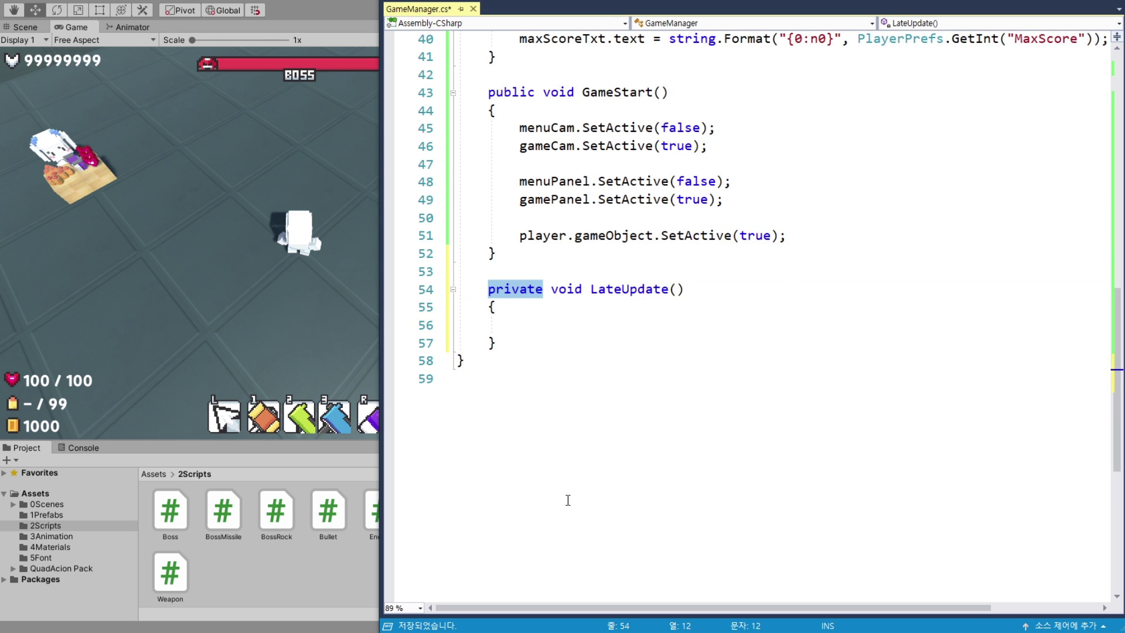
pyautogui.press('Delete')
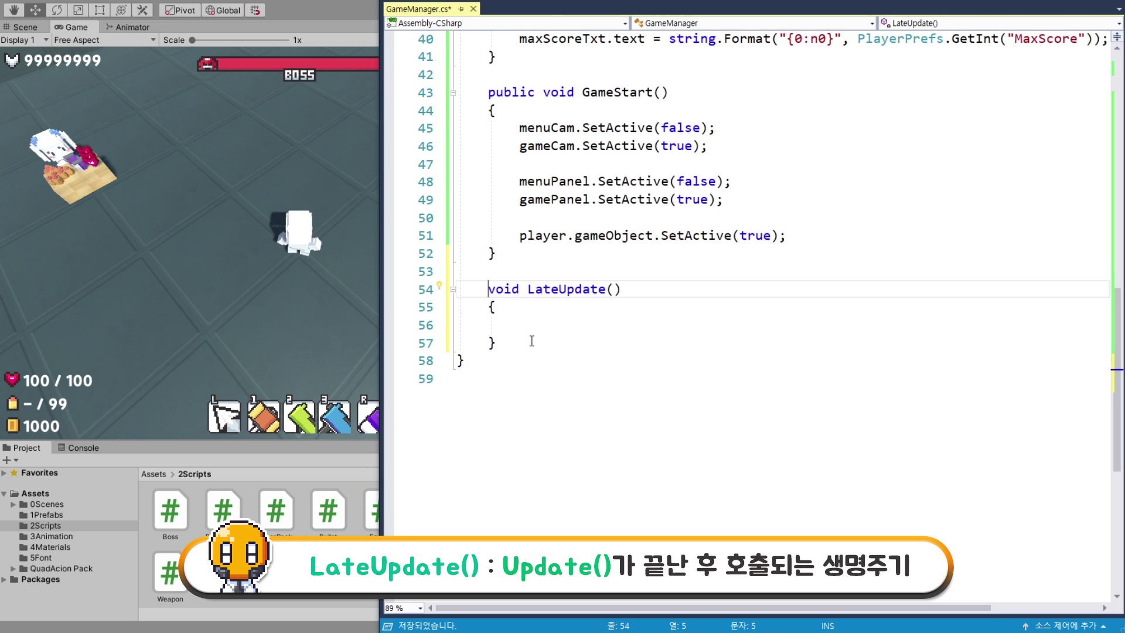
pyautogui.press('End')
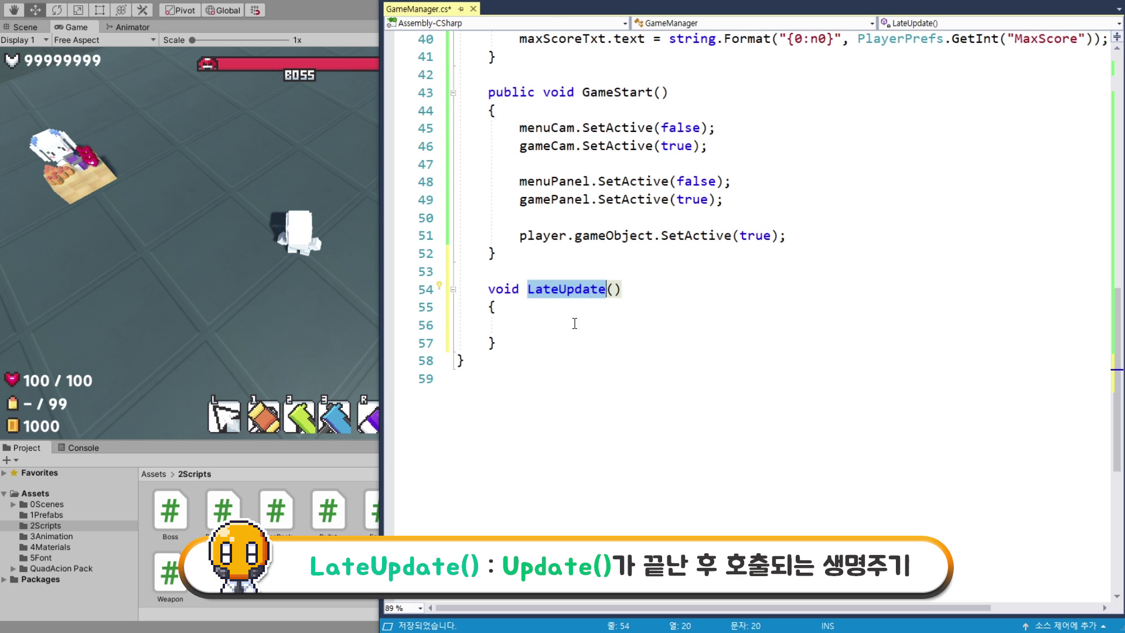
pyautogui.press('Down')
pyautogui.press('Down')
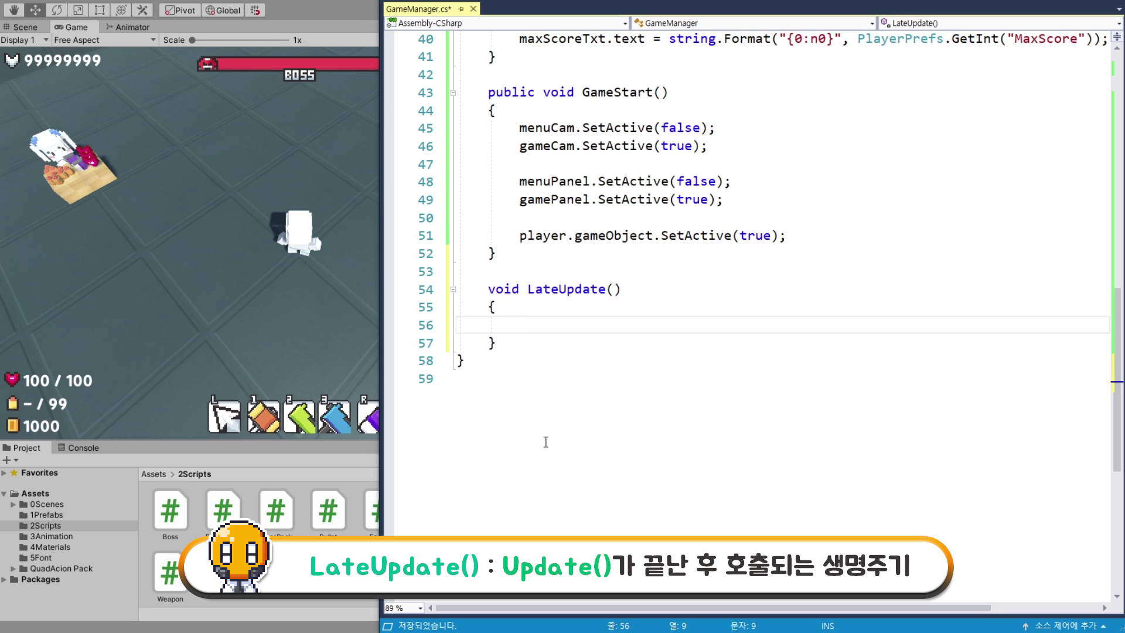
# - In LateUpdate, set scoreTxt.text = string.Format("{0:n0}", player.score)
pyautogui.write('sc')
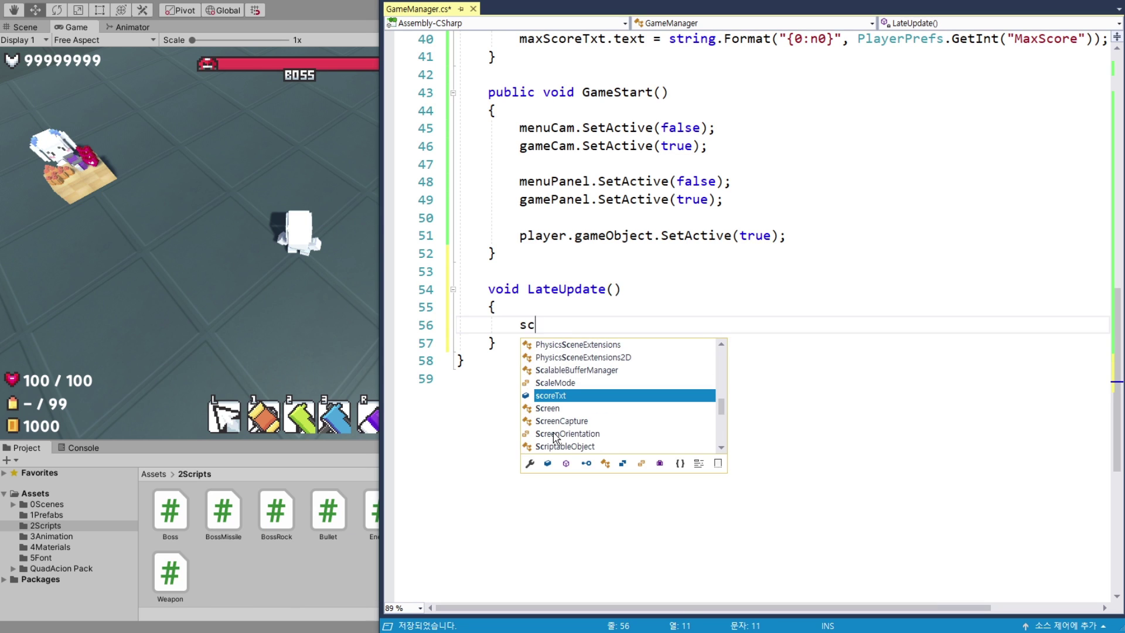
pyautogui.press('Tab')
pyautogui.write('.')
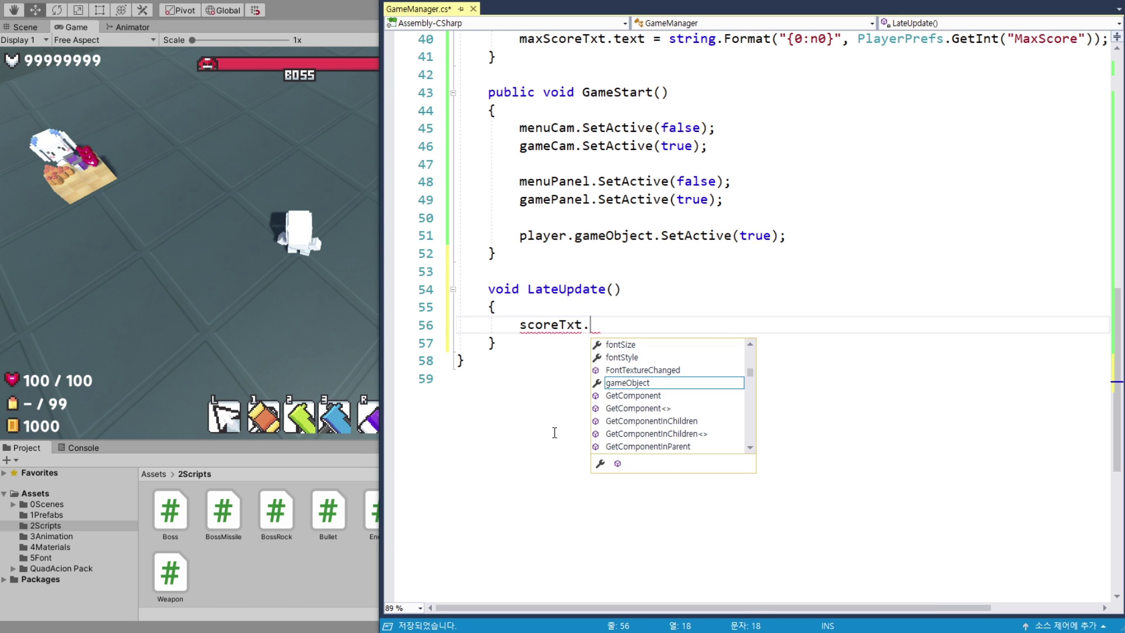
pyautogui.write('text =')
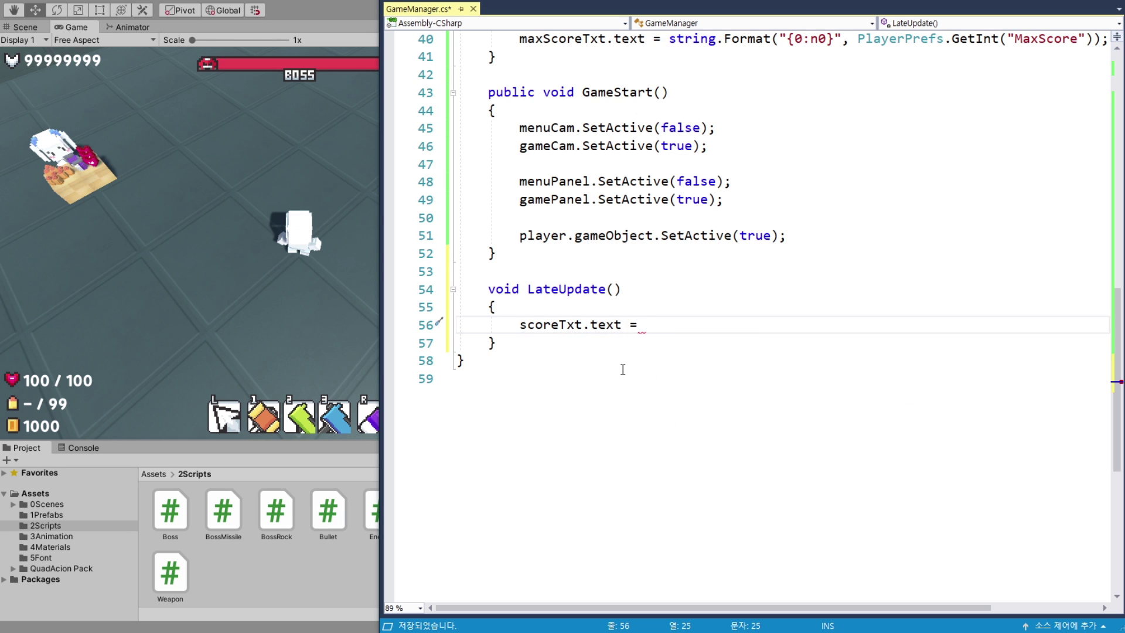
pyautogui.scroll(2, 624, 371)
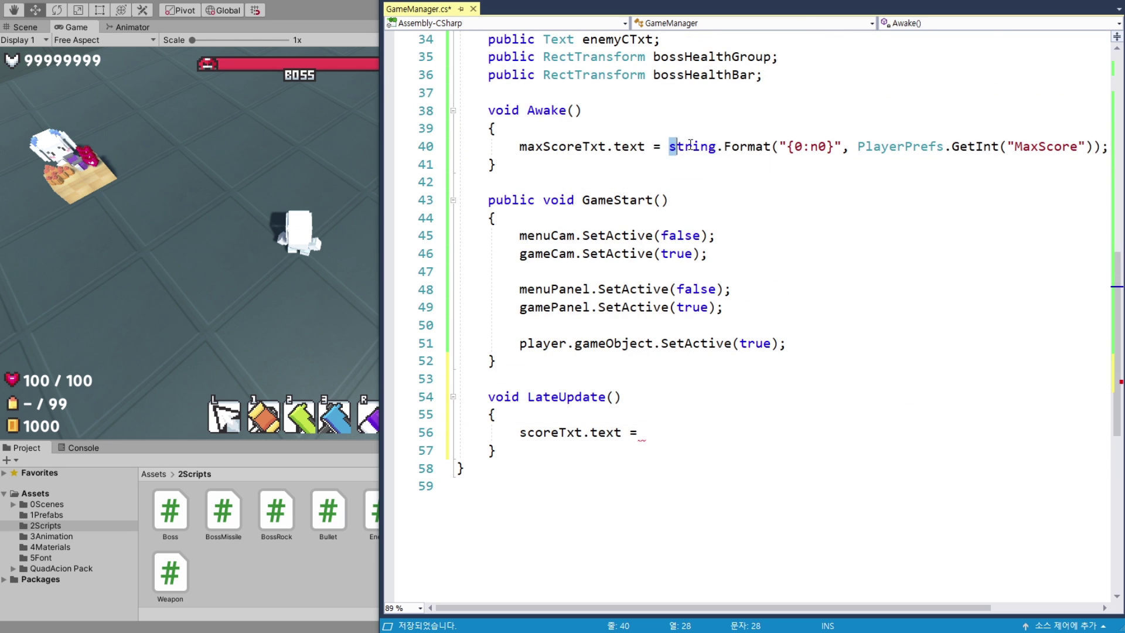
pyautogui.moveTo(668, 146); pyautogui.dragTo(1107, 146)
pyautogui.hotkey('ctrl', 'c')
pyautogui.click(669, 431)
pyautogui.hotkey('ctrl', 'v')
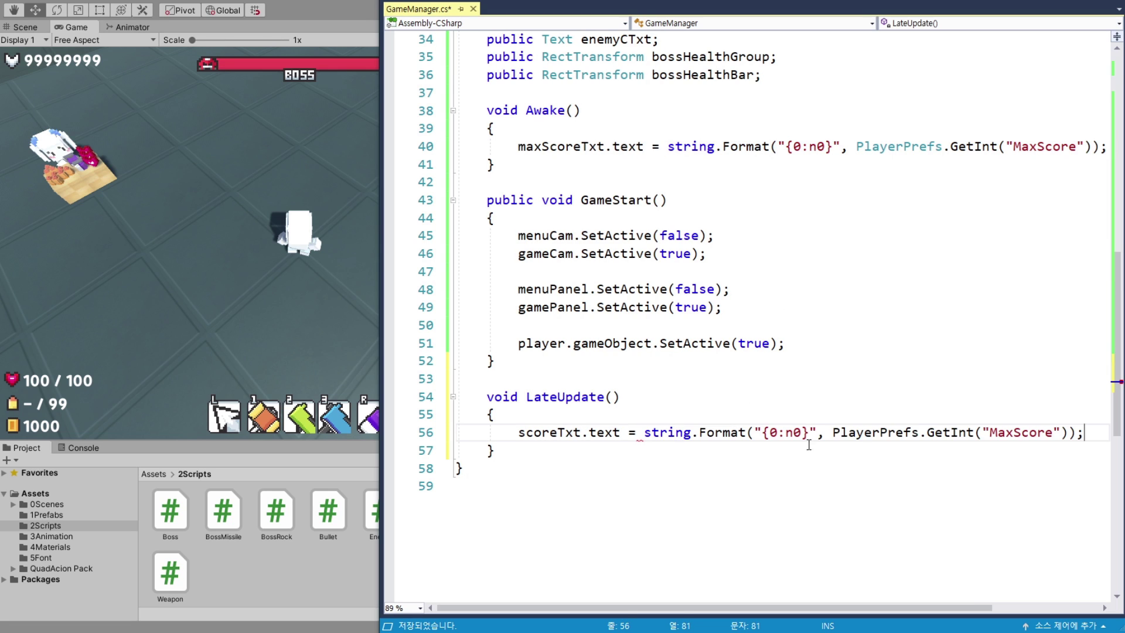
pyautogui.moveTo(1067, 433); pyautogui.dragTo(833, 432)
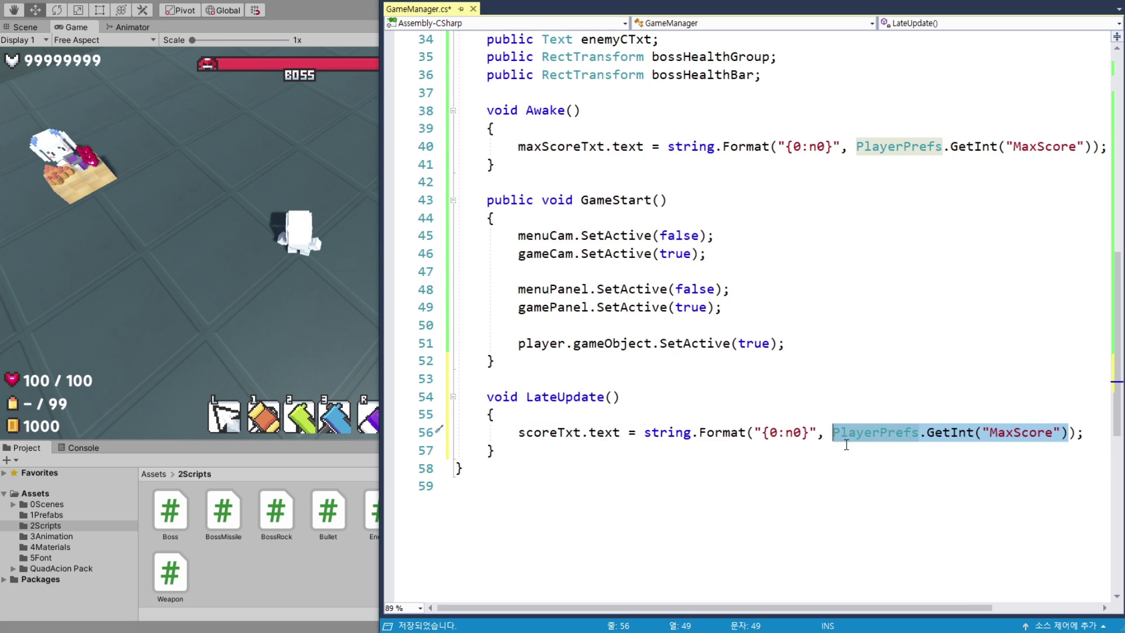
pyautogui.press('Delete')
pyautogui.scroll(-1, 820, 456)
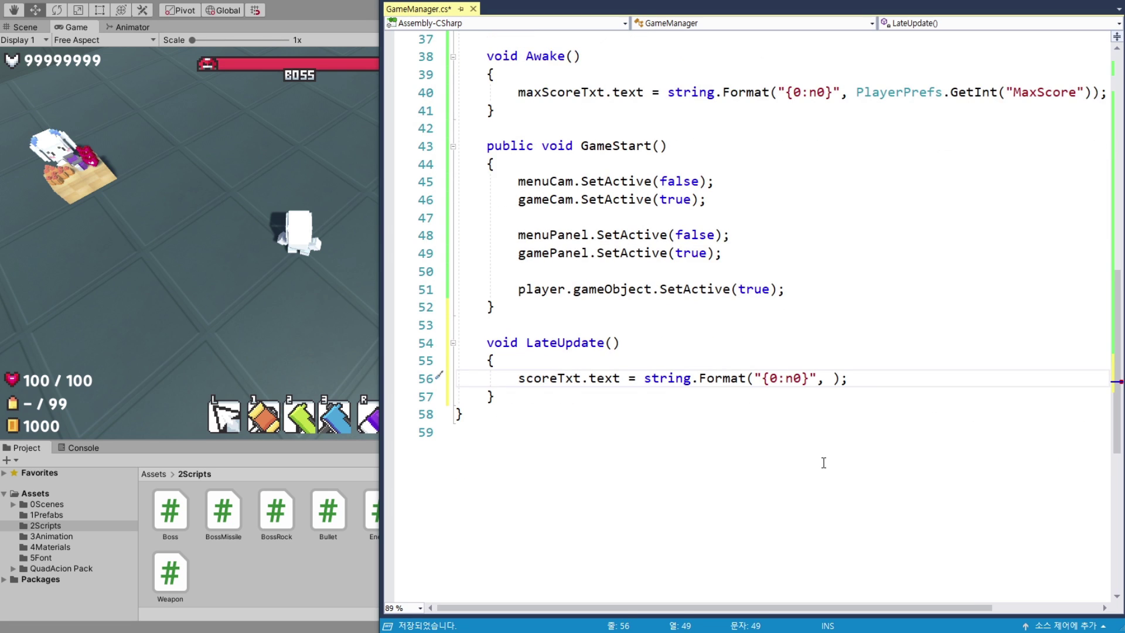
pyautogui.write('play')
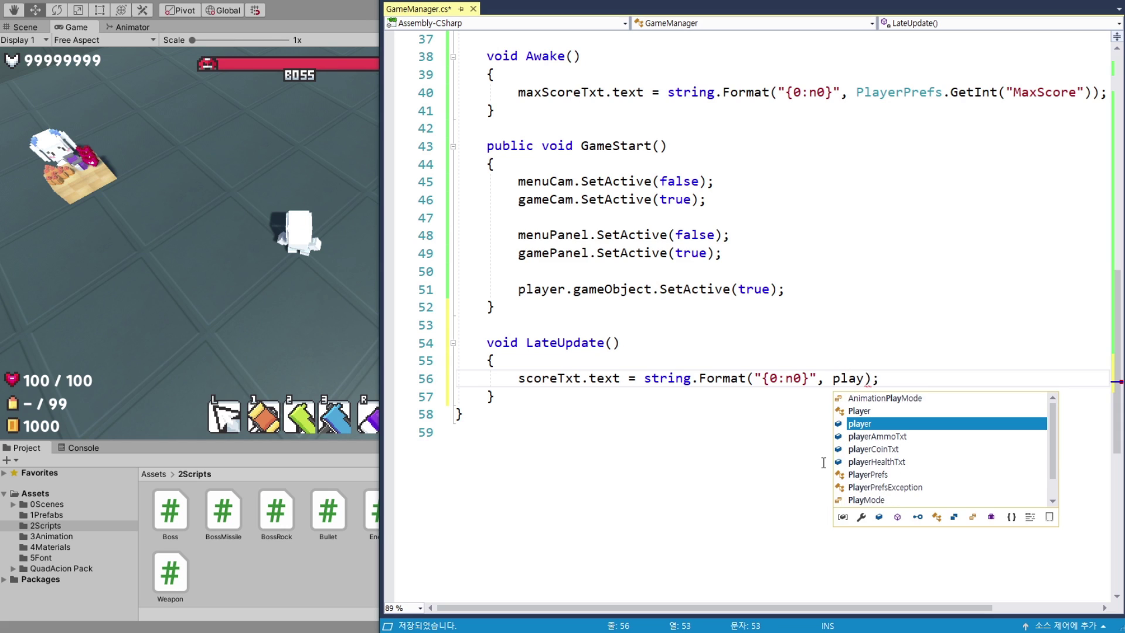
pyautogui.write('er.score')
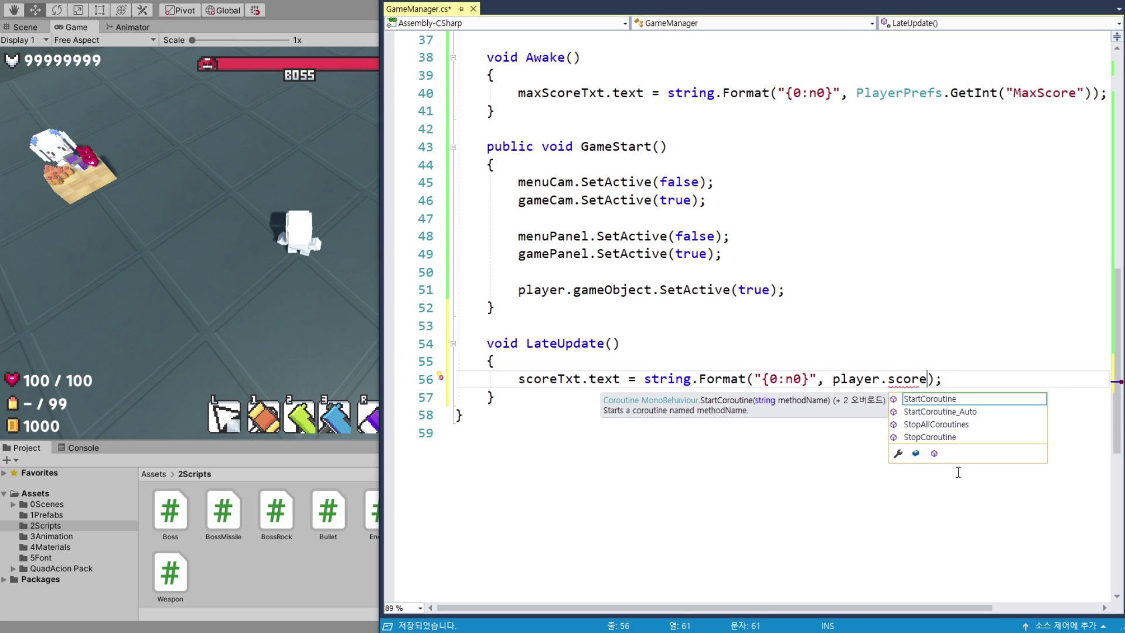
# - Save GameManager.cs and return to Unity to recompile
pyautogui.click(967, 381)
pyautogui.hotkey('ctrl', 's')
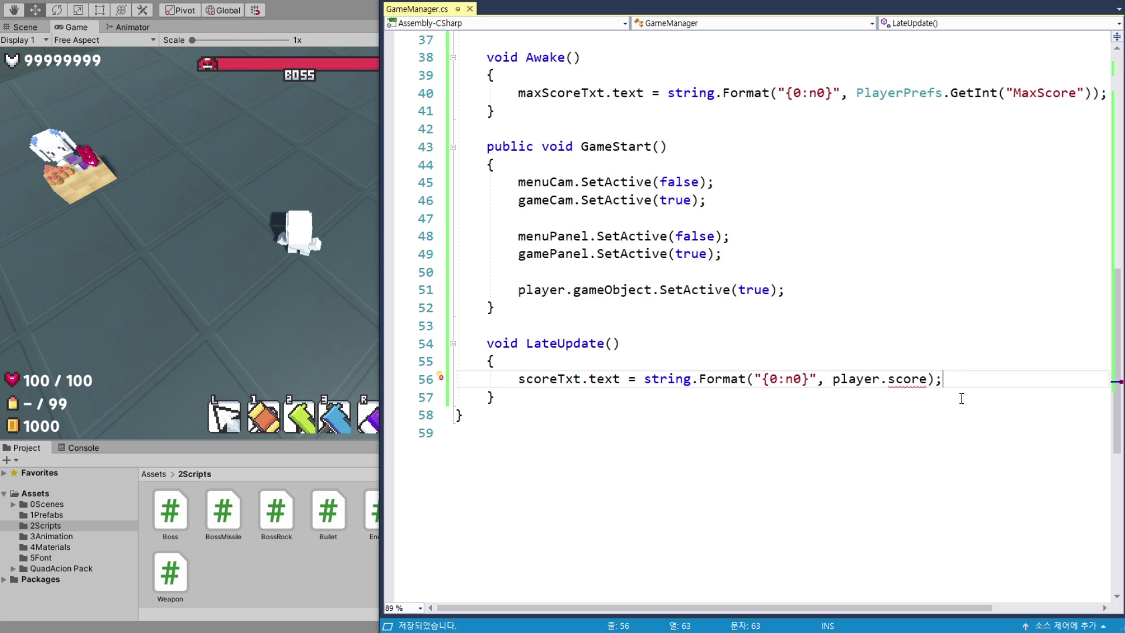
pyautogui.click(323, 583)
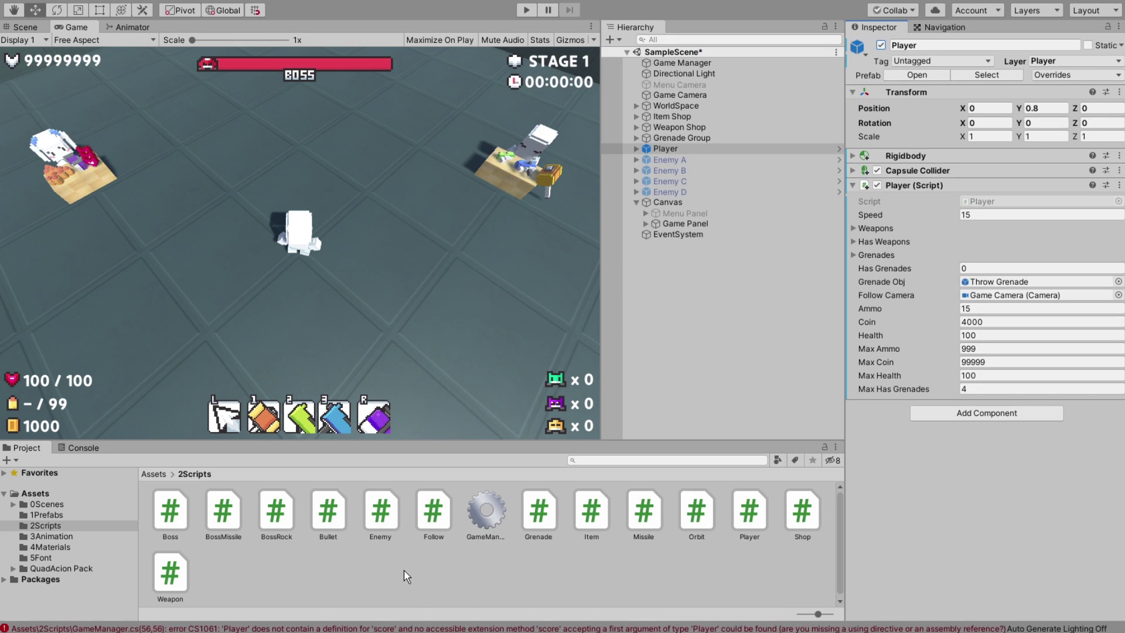
# - Declare public int score; on line 18 of Player.cs, after the health field, and save
pyautogui.doubleClick(750, 509)
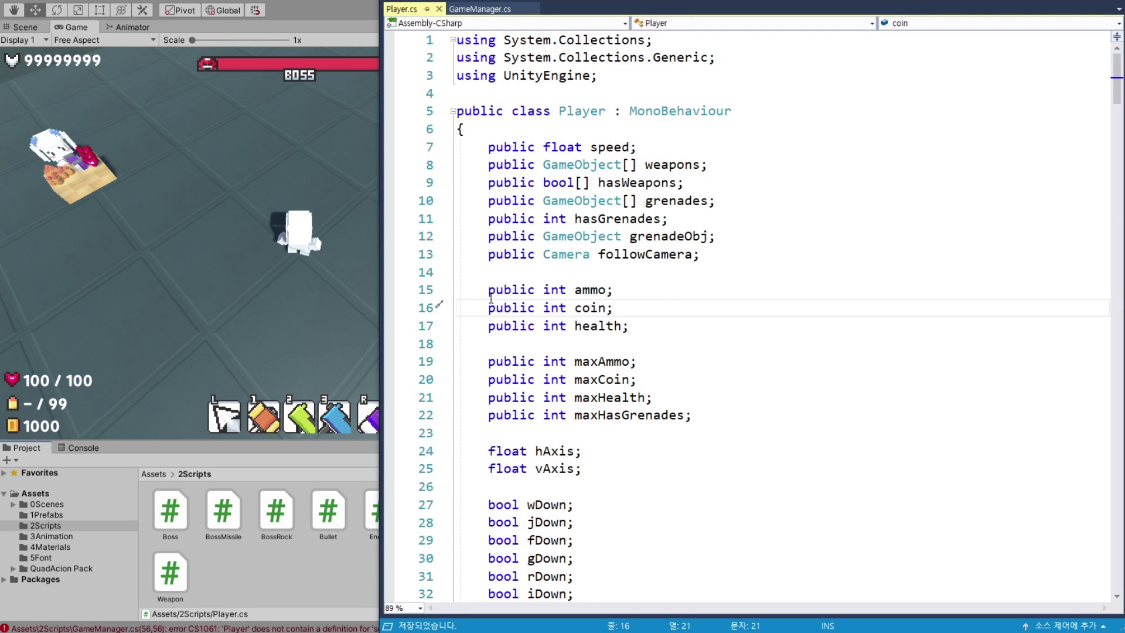
pyautogui.moveTo(488, 289); pyautogui.dragTo(656, 345)
pyautogui.click(514, 347)
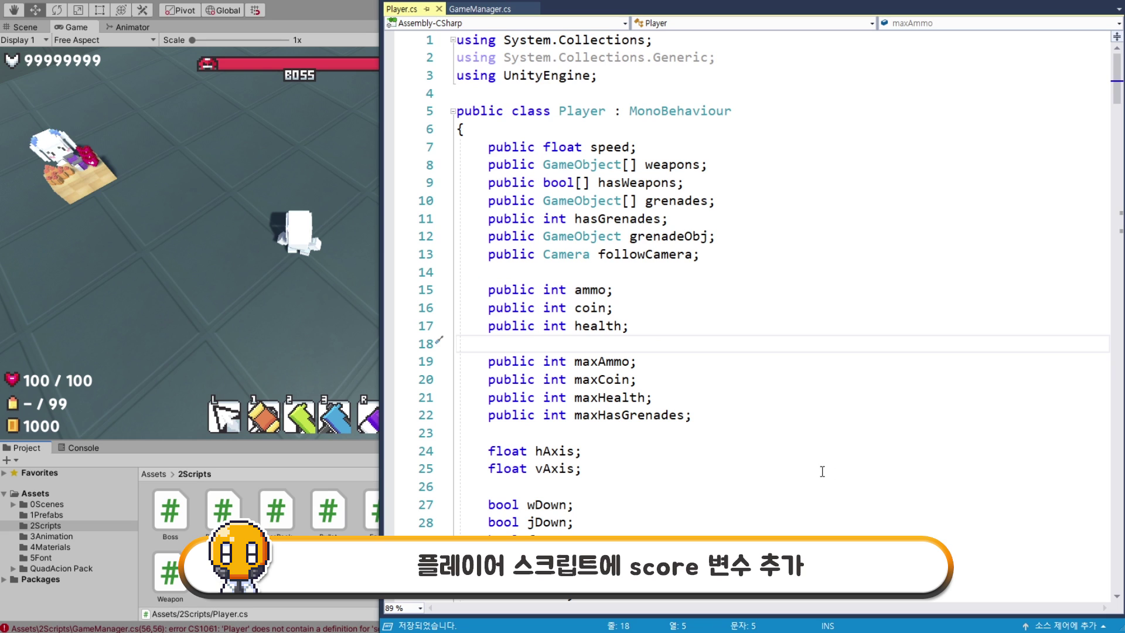
pyautogui.write('public int')
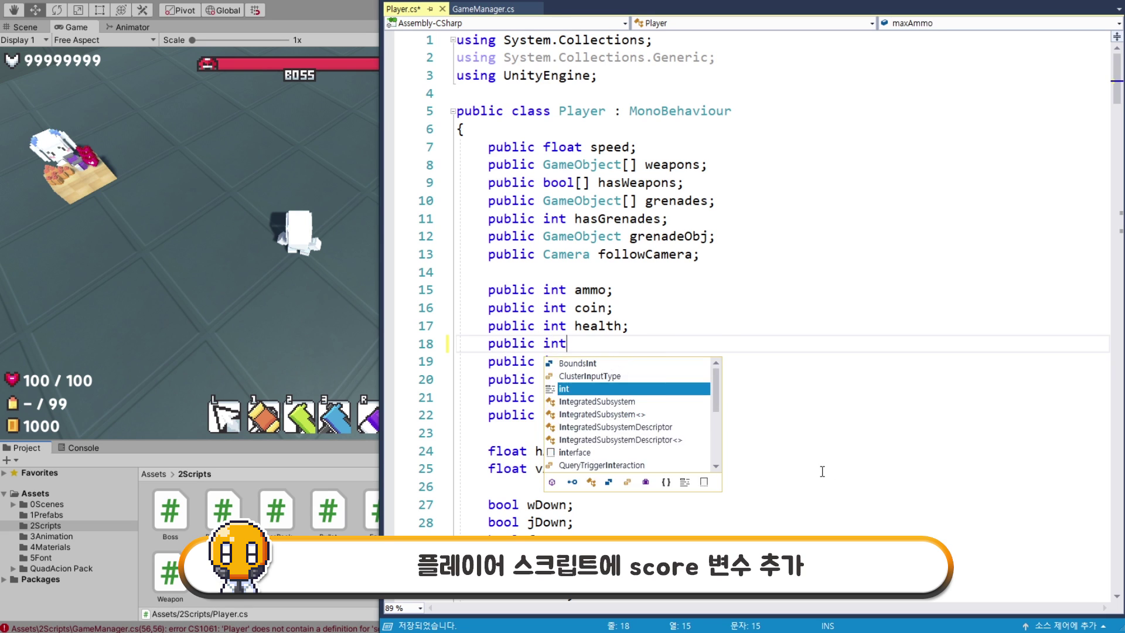
pyautogui.write(' score;')
pyautogui.press('Return')
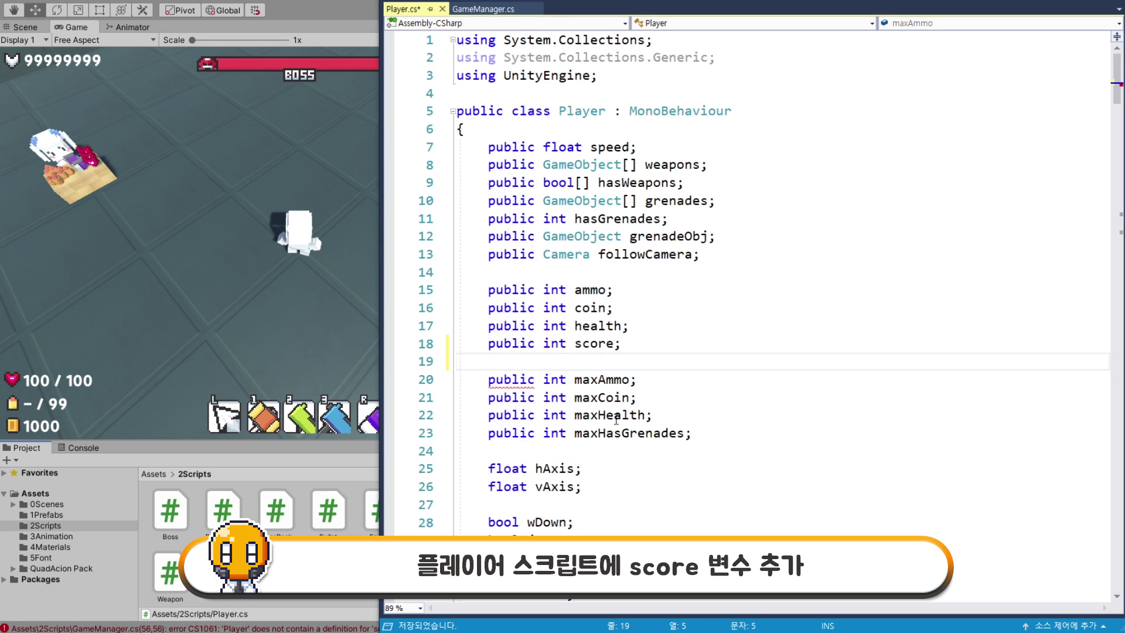
pyautogui.click(637, 343)
pyautogui.hotkey('ctrl', 's')
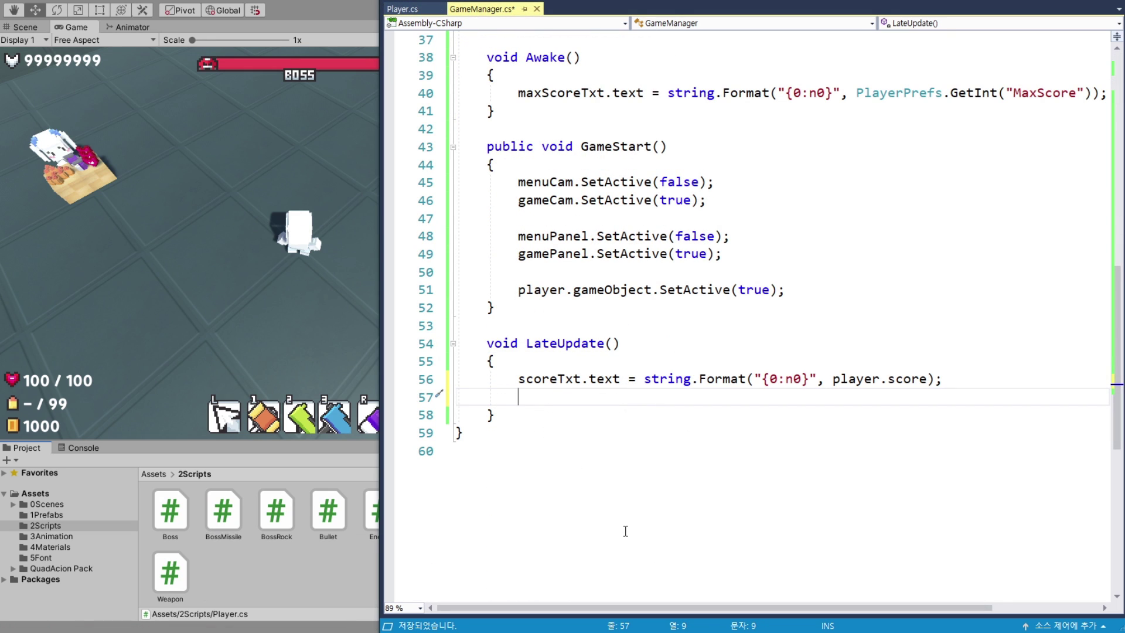
# - Set playerHealthTxt.text to player.health + " / " + player.maxHealth
pyautogui.write('play')
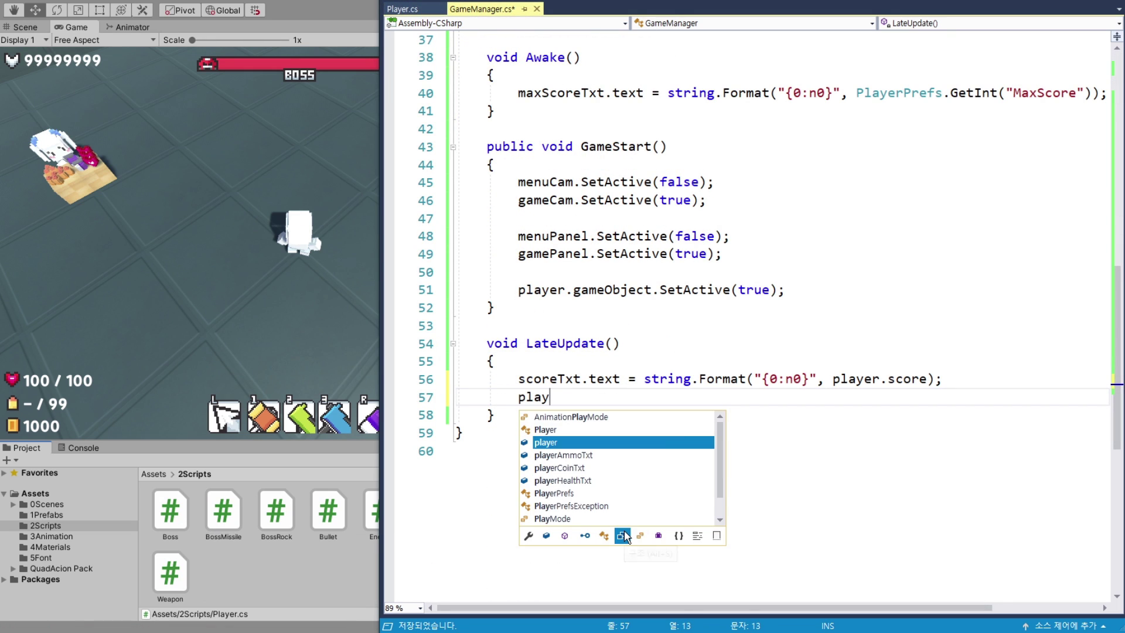
pyautogui.write('er')
pyautogui.press('Down')
pyautogui.press('Down')
pyautogui.write('.')
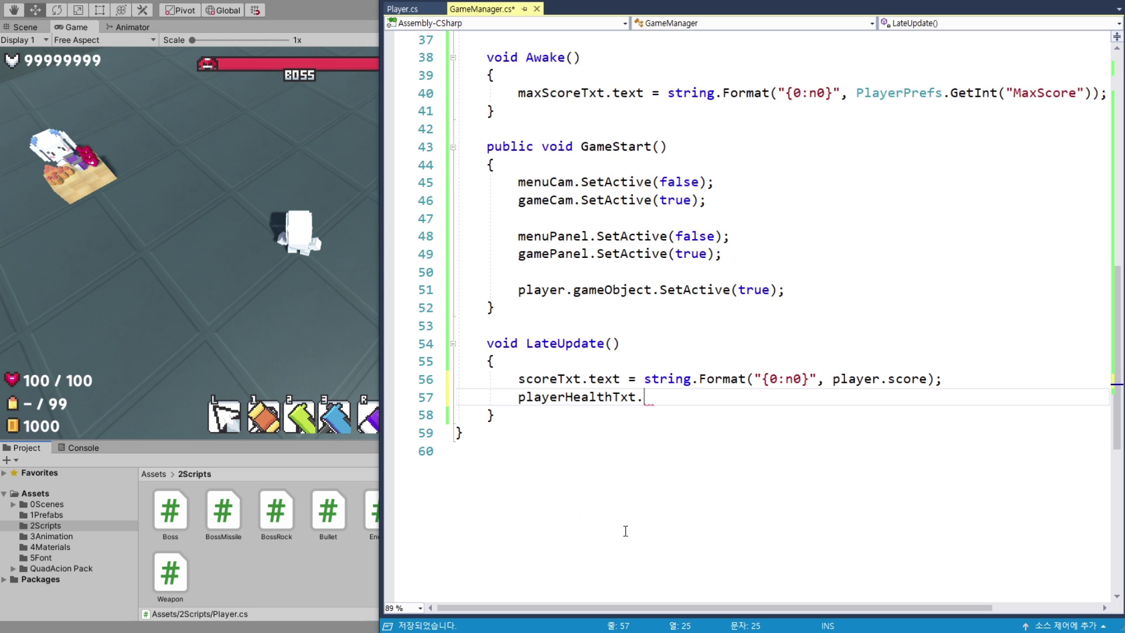
pyautogui.write('text = ')
pyautogui.write('player')
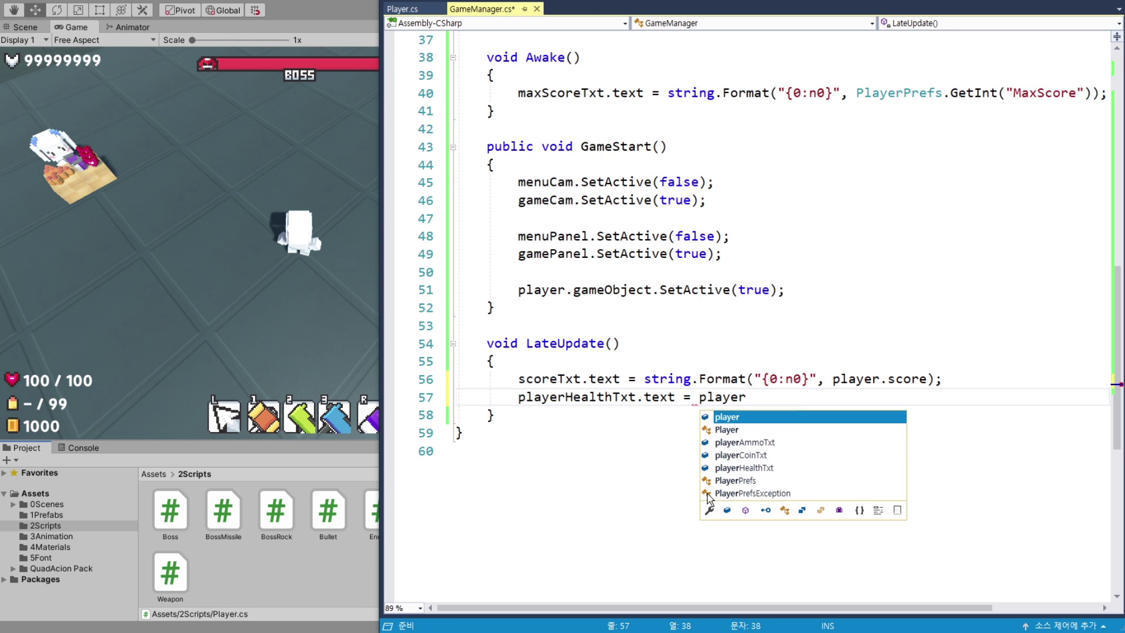
pyautogui.write('.')
pyautogui.write('hea')
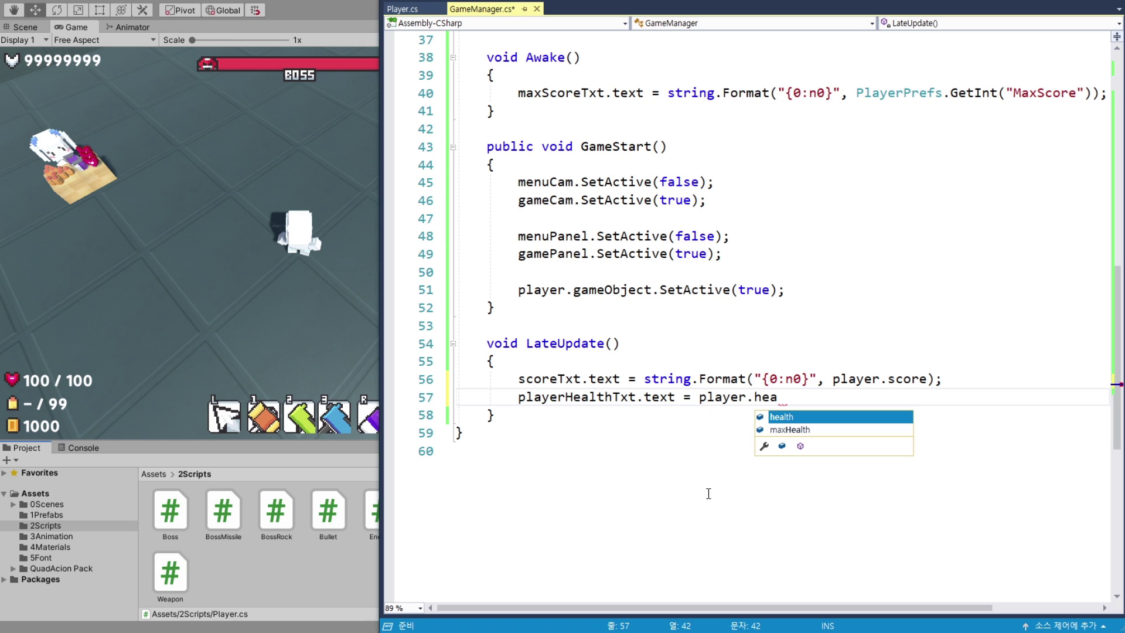
pyautogui.write('lth + ')
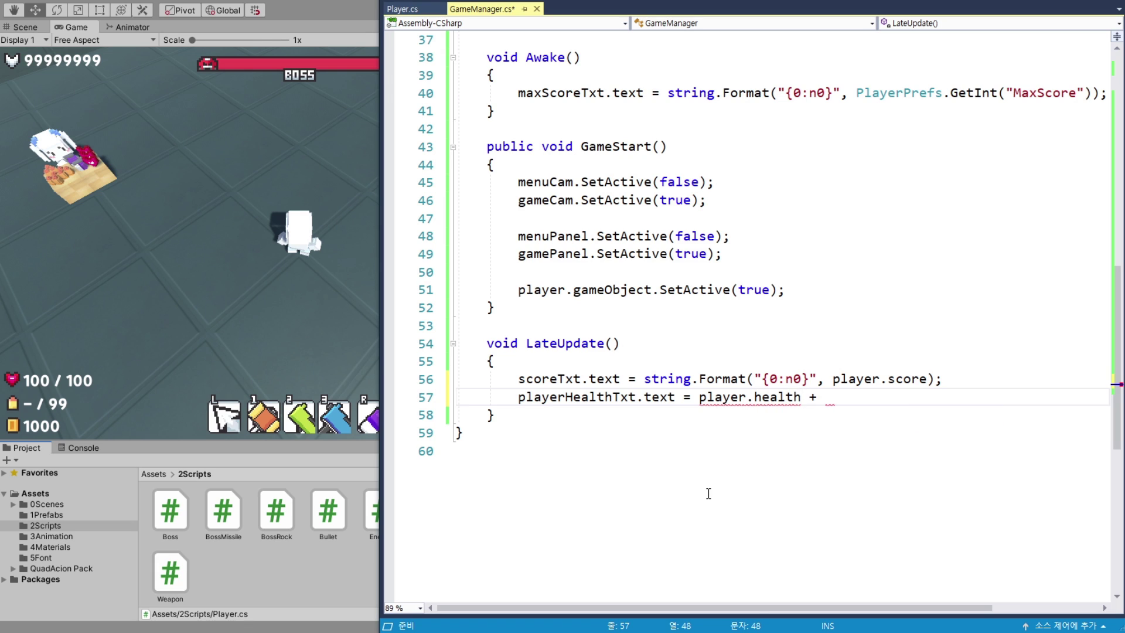
pyautogui.write('" / ')
pyautogui.write('" + ')
pyautogui.write('player')
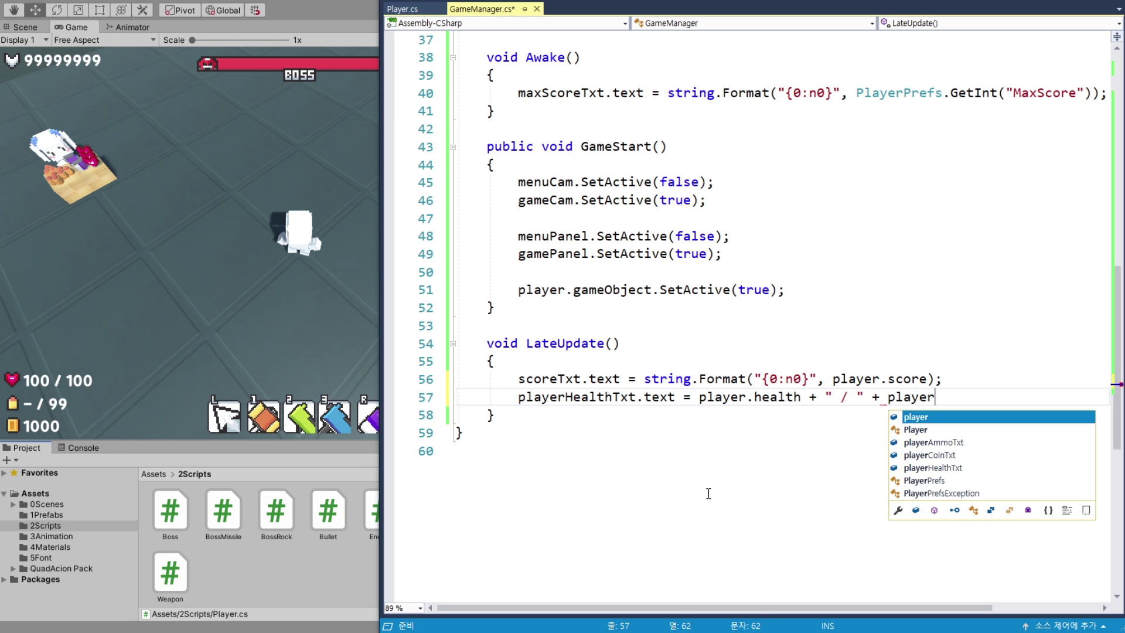
pyautogui.write('.')
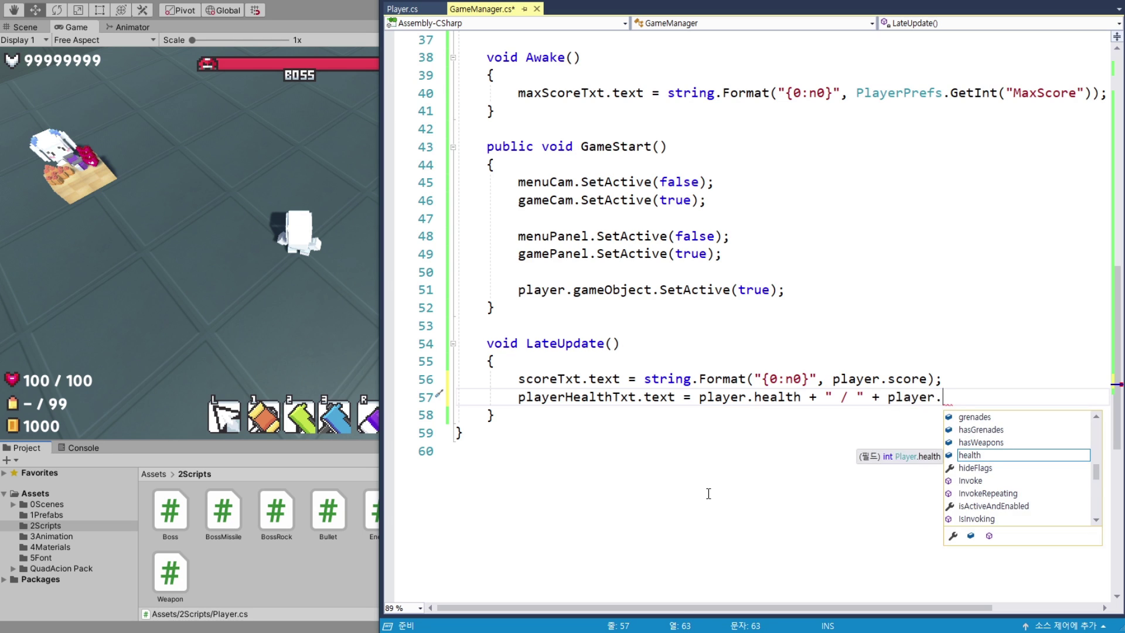
pyautogui.write('max')
pyautogui.press('Down')
pyautogui.press('Down')
pyautogui.press('Down')
pyautogui.press('Tab')
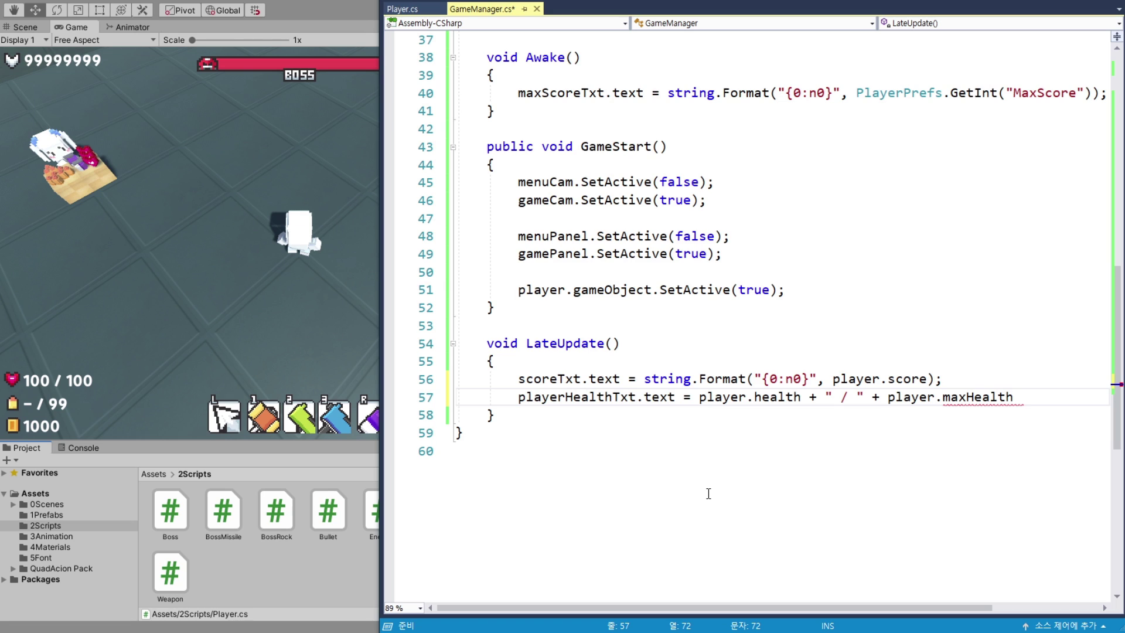
pyautogui.write(';')
pyautogui.press('Return')
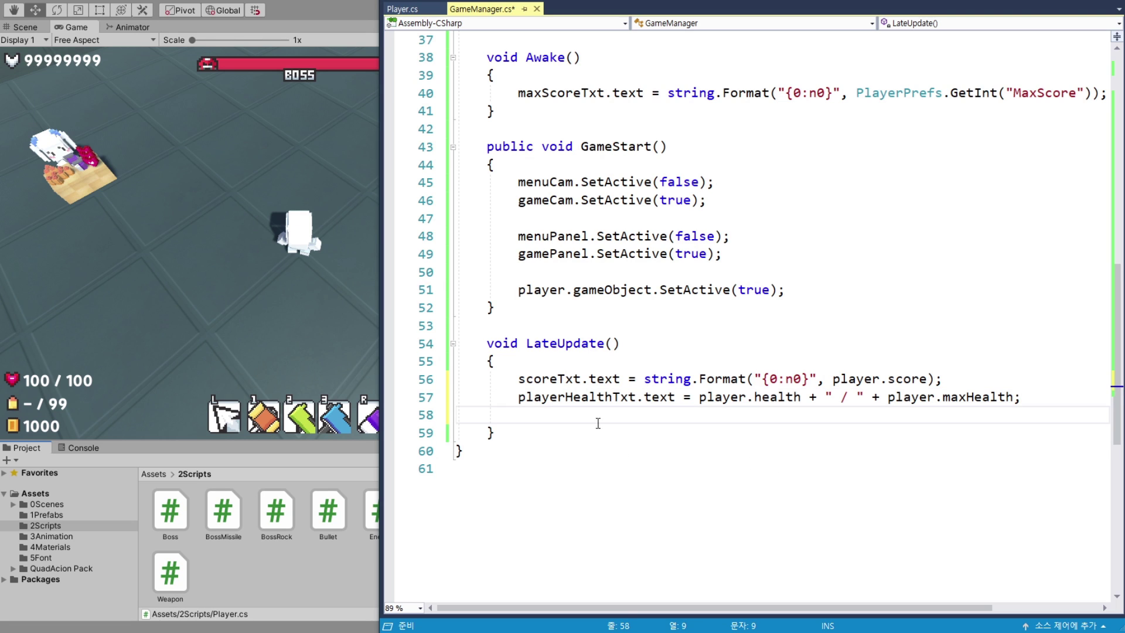
# - Set playerCoinTxt.text to string.Format("{0:n0}", player.coin)
pyautogui.write('player')
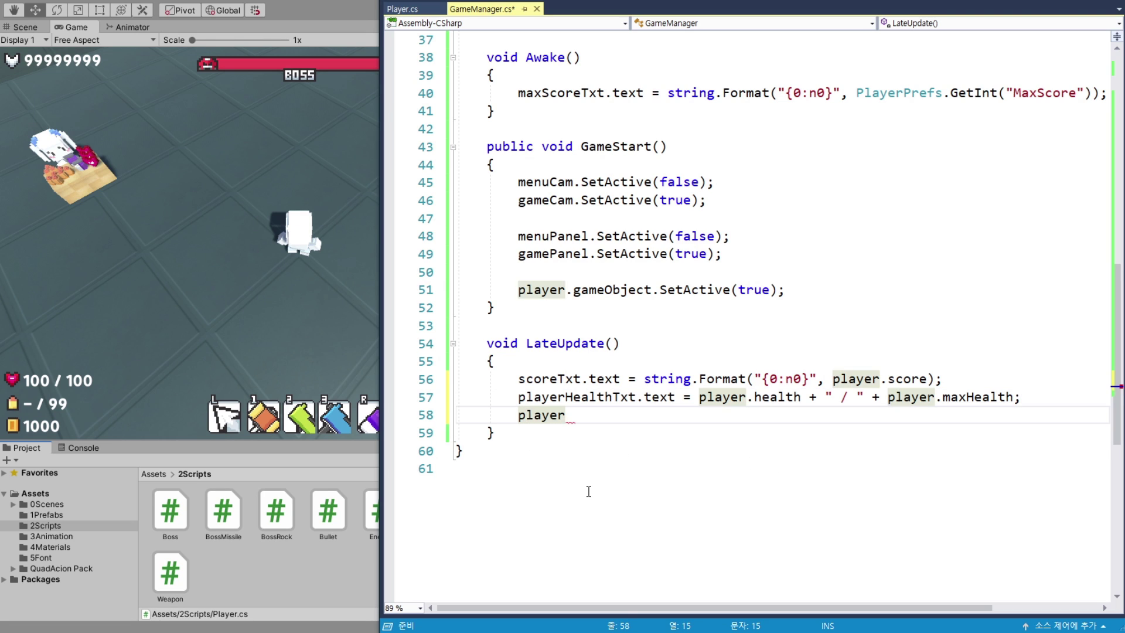
pyautogui.write('Coin')
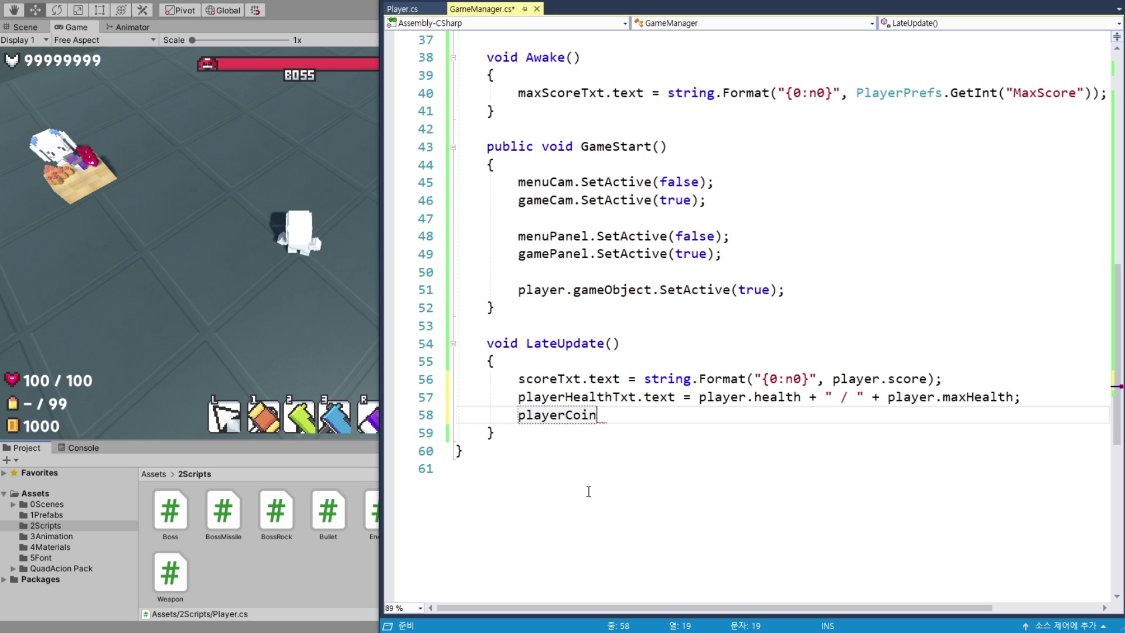
pyautogui.write('Txt.text =')
pyautogui.moveTo(699, 396); pyautogui.dragTo(800, 396)
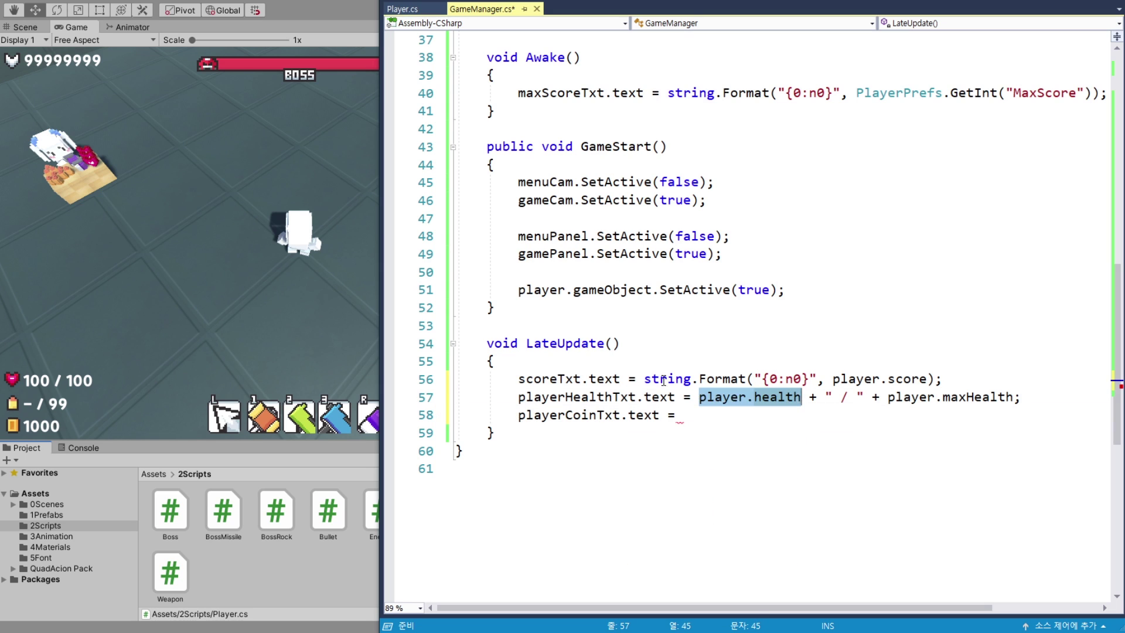
pyautogui.click(644, 379)
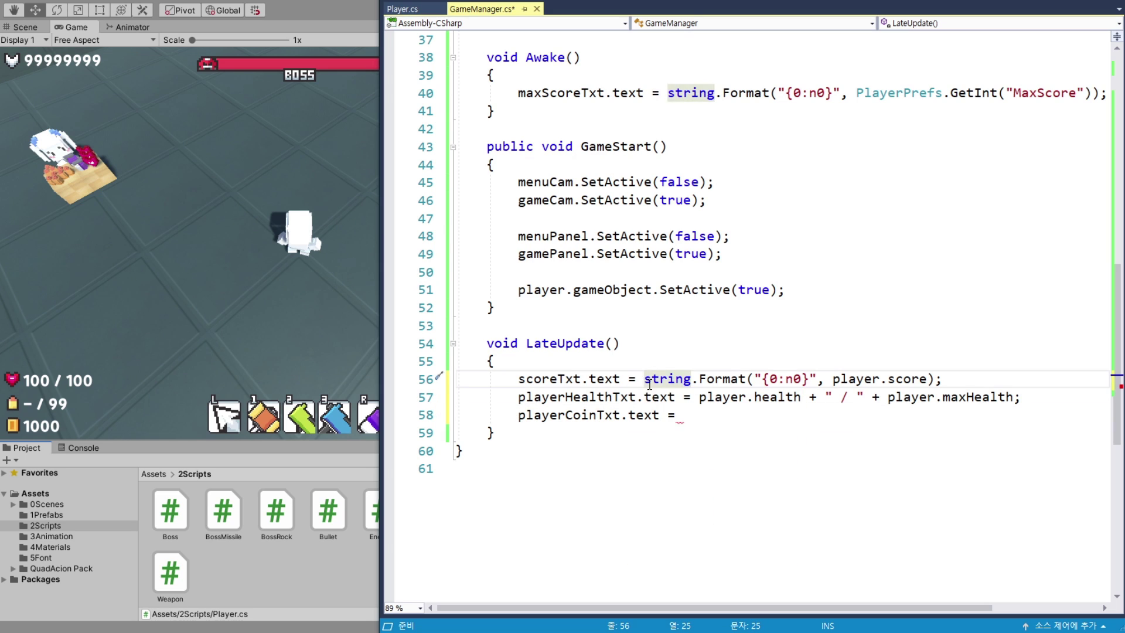
pyautogui.keyDown('shift'); pyautogui.click(943, 379); pyautogui.keyUp('shift')
pyautogui.hotkey('ctrl', 'c')
pyautogui.click(757, 416)
pyautogui.hotkey('ctrl', 'v')
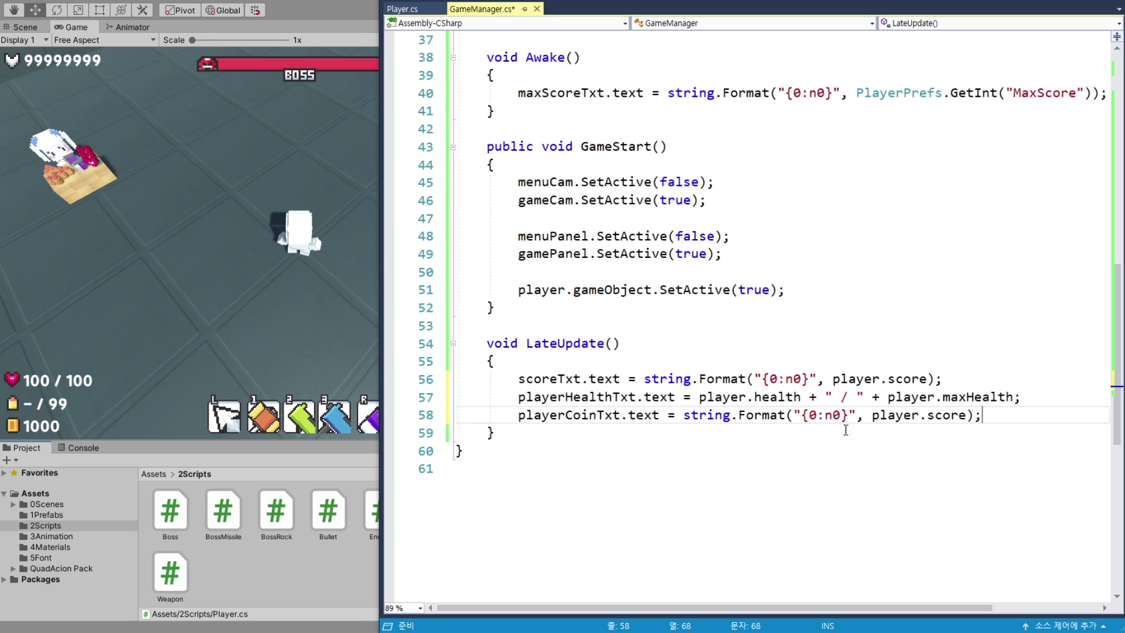
pyautogui.doubleClick(936, 415)
pyautogui.write('coin')
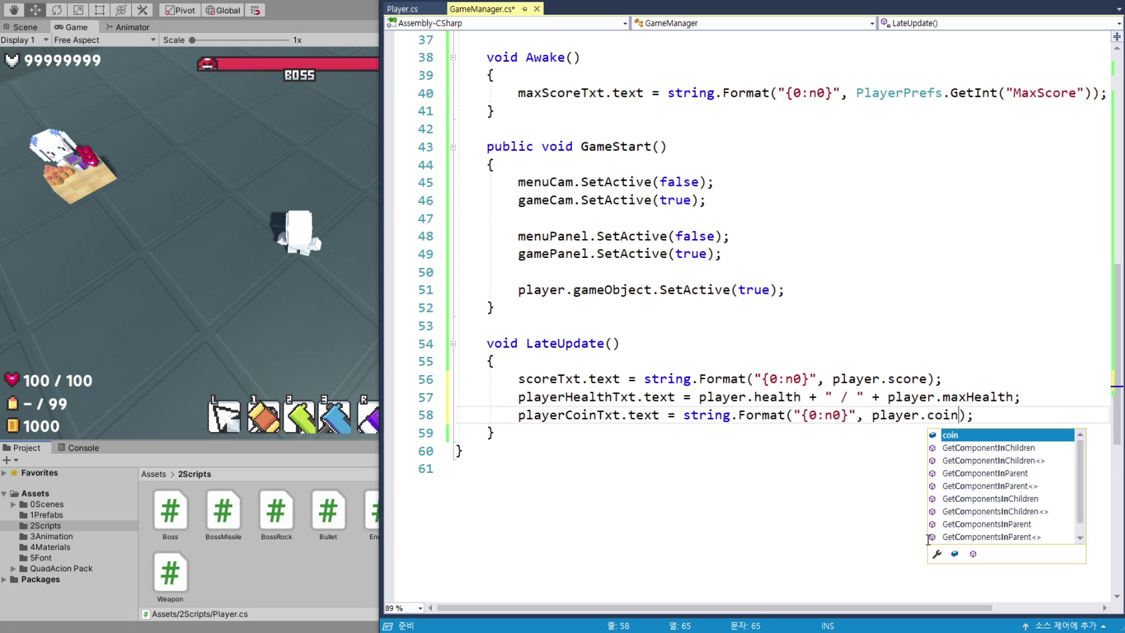
pyautogui.click(978, 417)
pyautogui.press('Return')
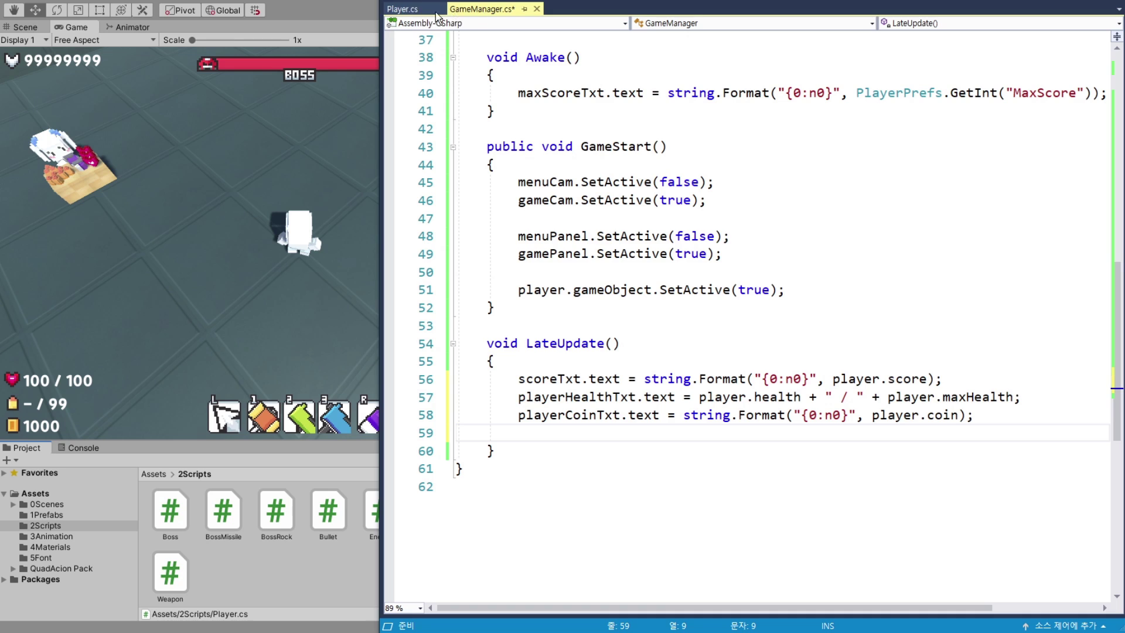
# - Make Player.cs's Weapon equipWeapon field public, save all scripts, and return to GameManager.cs
pyautogui.hotkey('ctrl', 'Tab')
pyautogui.scroll(-2, 645, 281)
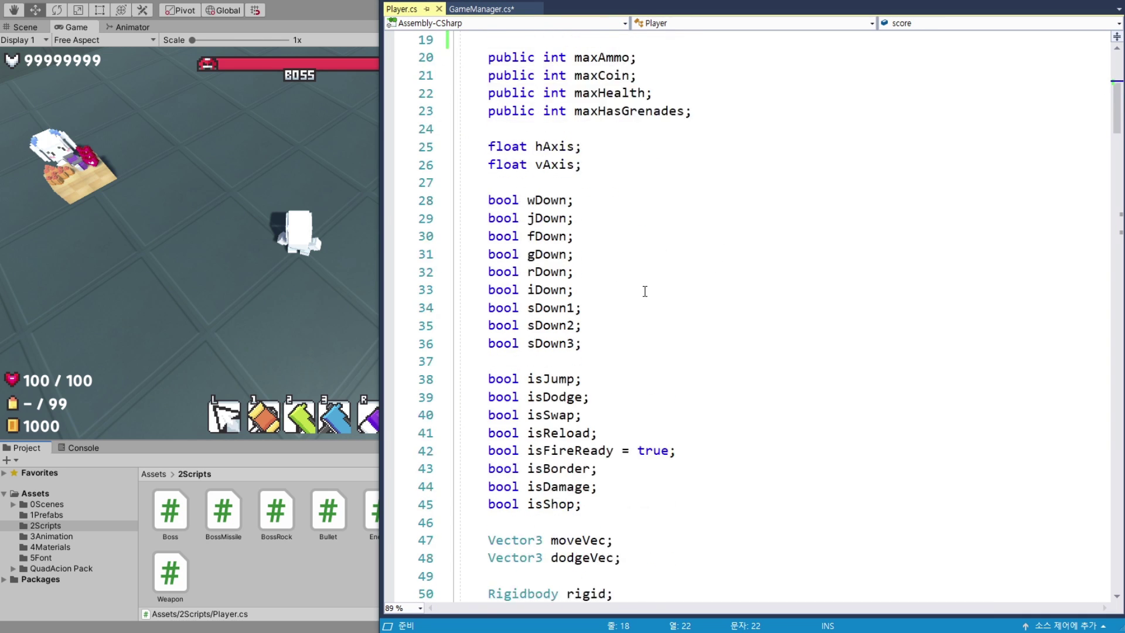
pyautogui.scroll(-2, 645, 281)
pyautogui.scroll(-3, 647, 278)
pyautogui.scroll(-1, 647, 278)
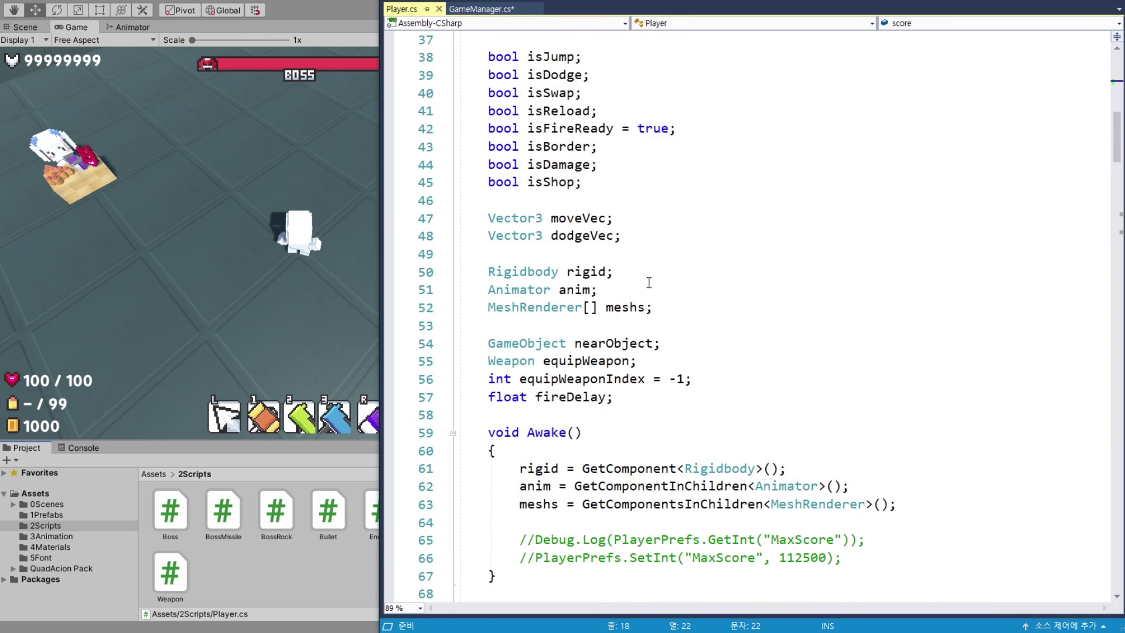
pyautogui.doubleClick(586, 361)
pyautogui.click(488, 360)
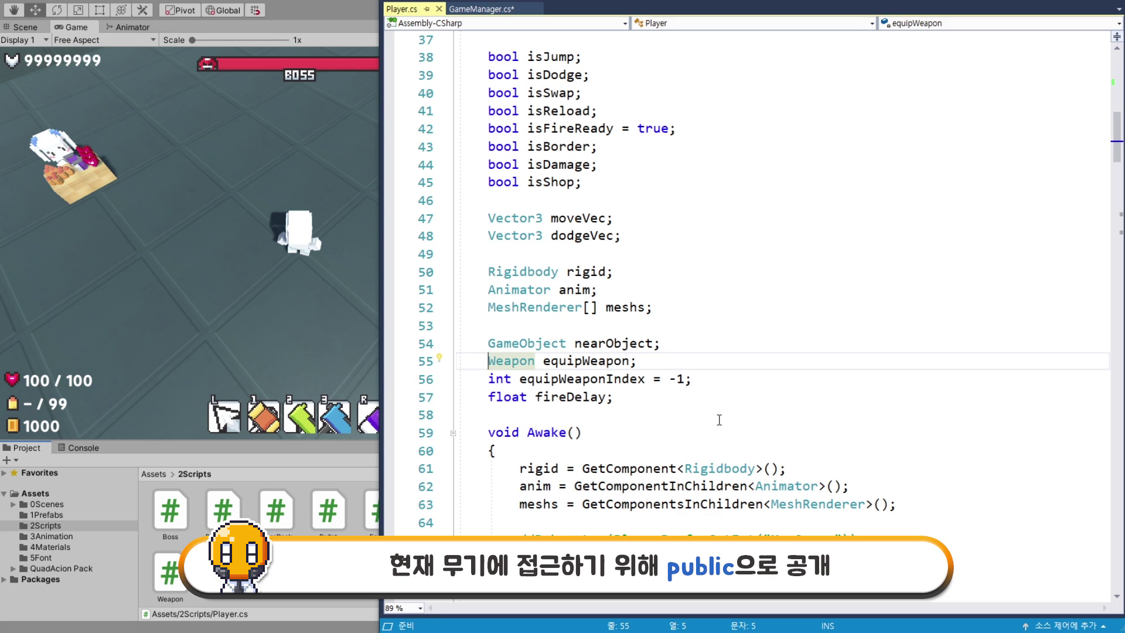
pyautogui.write('public')
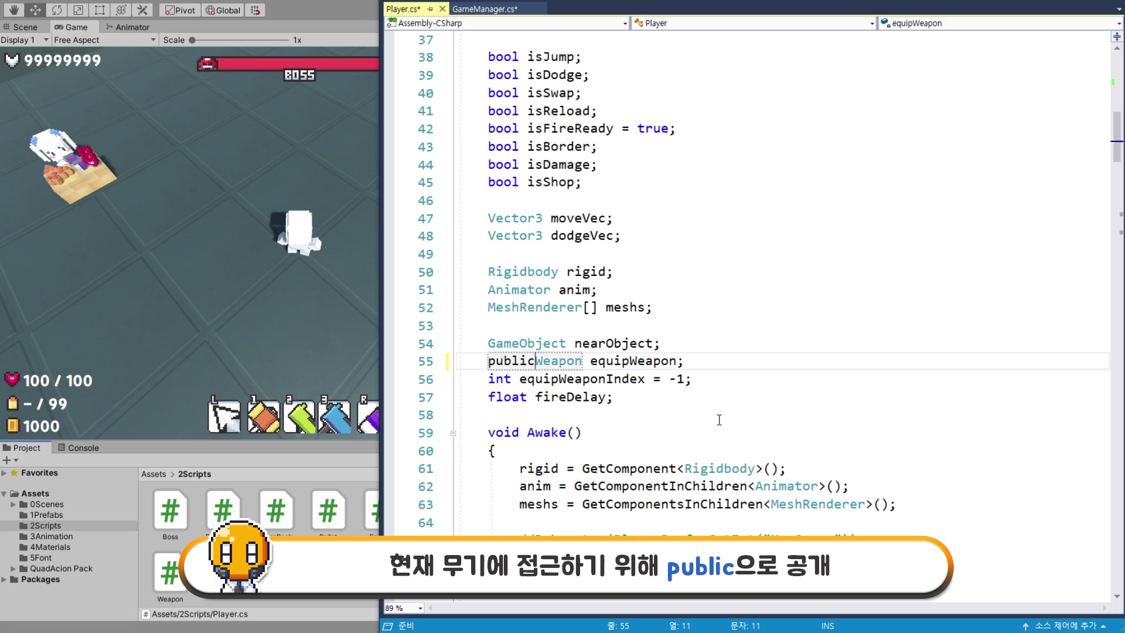
pyautogui.hotkey('ctrl', 'shift', 's')
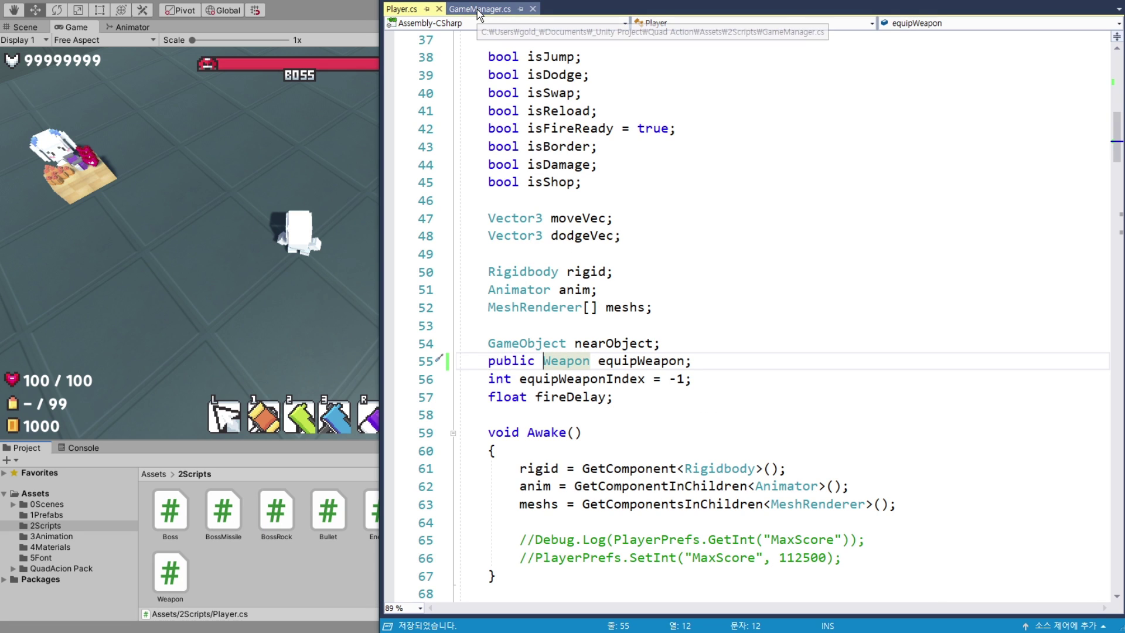
pyautogui.click(474, 9)
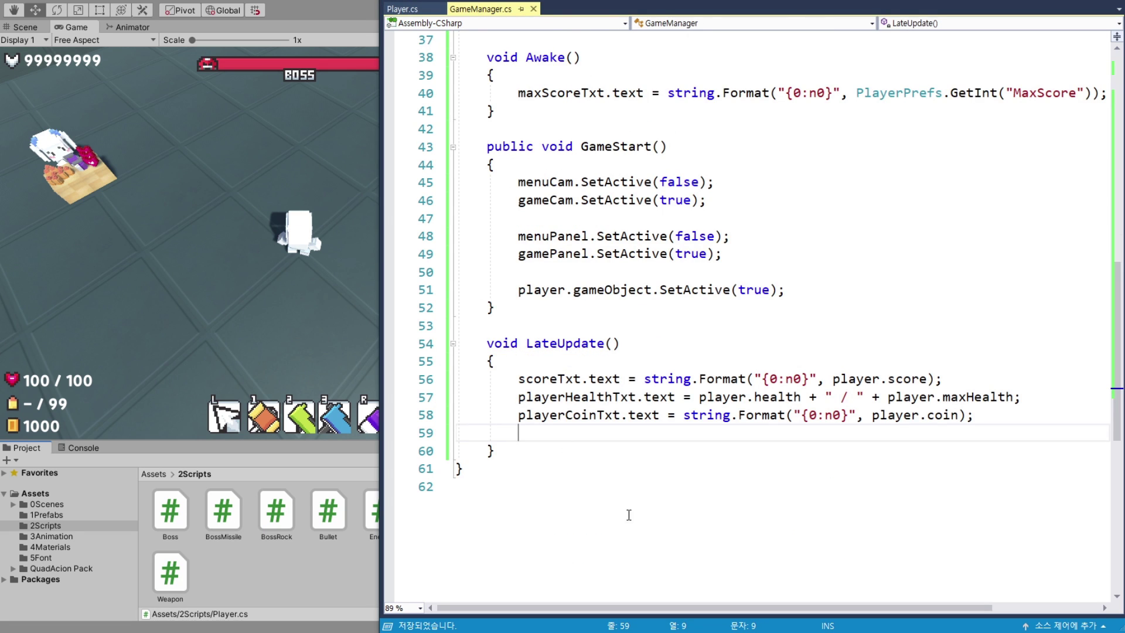
# - Add an if (player.equipWeapon == null) branch setting playerAmmoTxt.text to "- / " + player.ammo
pyautogui.write('if(p')
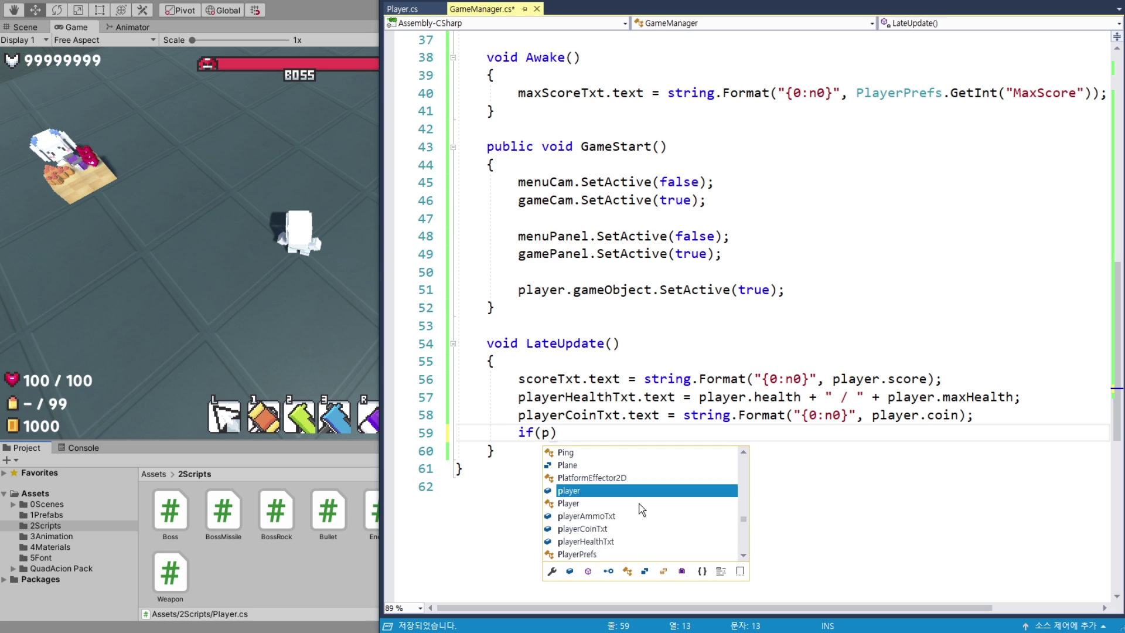
pyautogui.write('layer.eq')
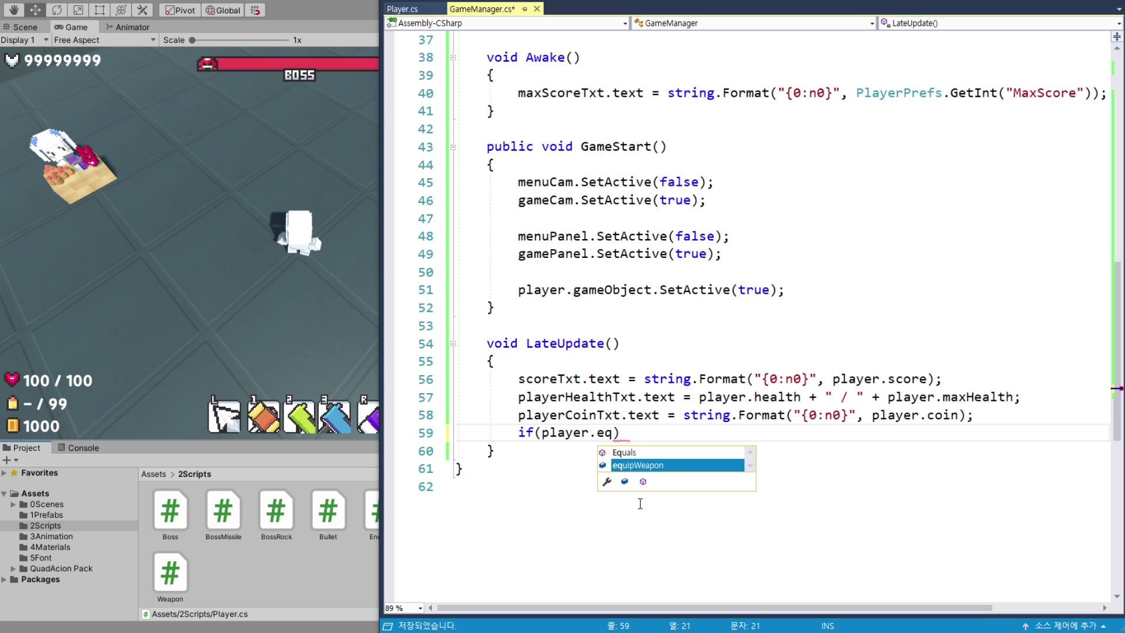
pyautogui.press('Tab')
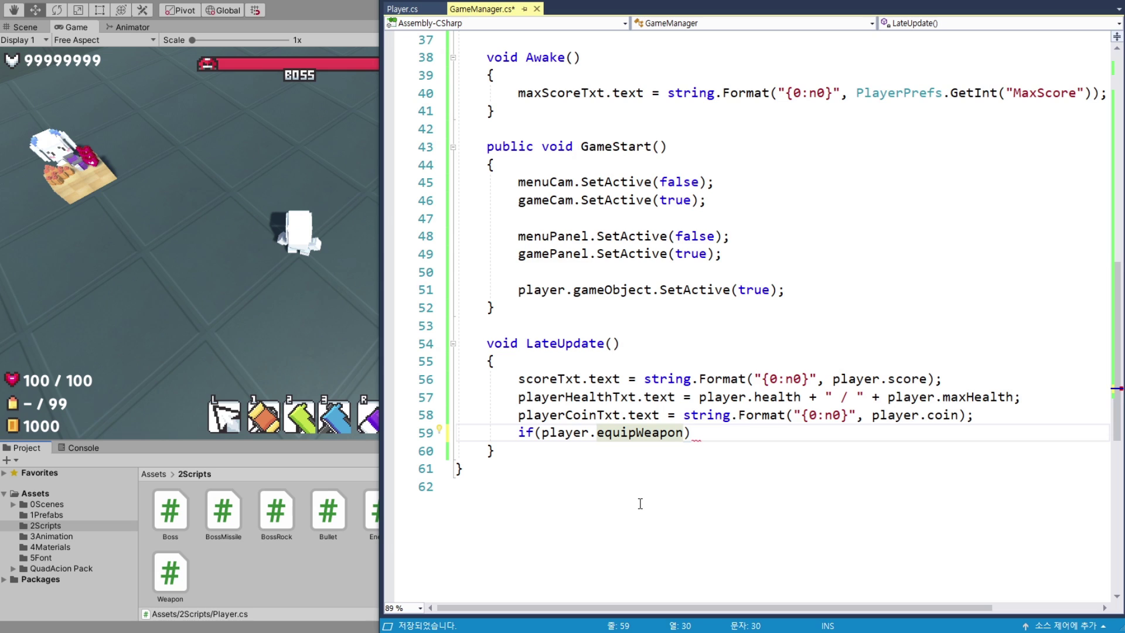
pyautogui.write('== null)')
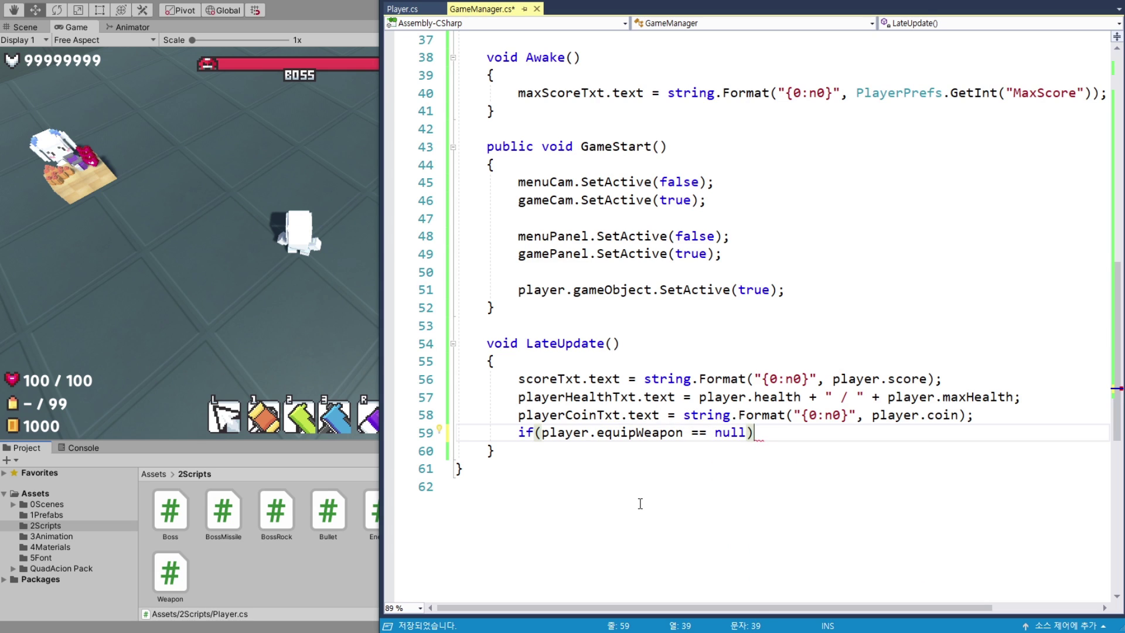
pyautogui.press('Return')
pyautogui.write('playerAmm')
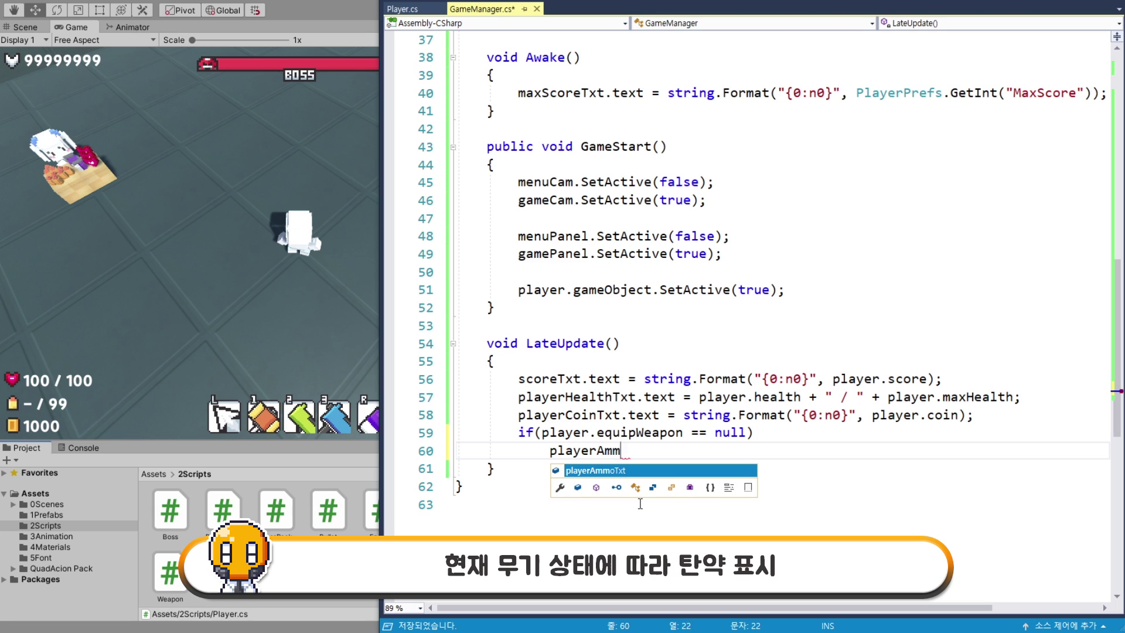
pyautogui.write('oTxt.text = "- / ')
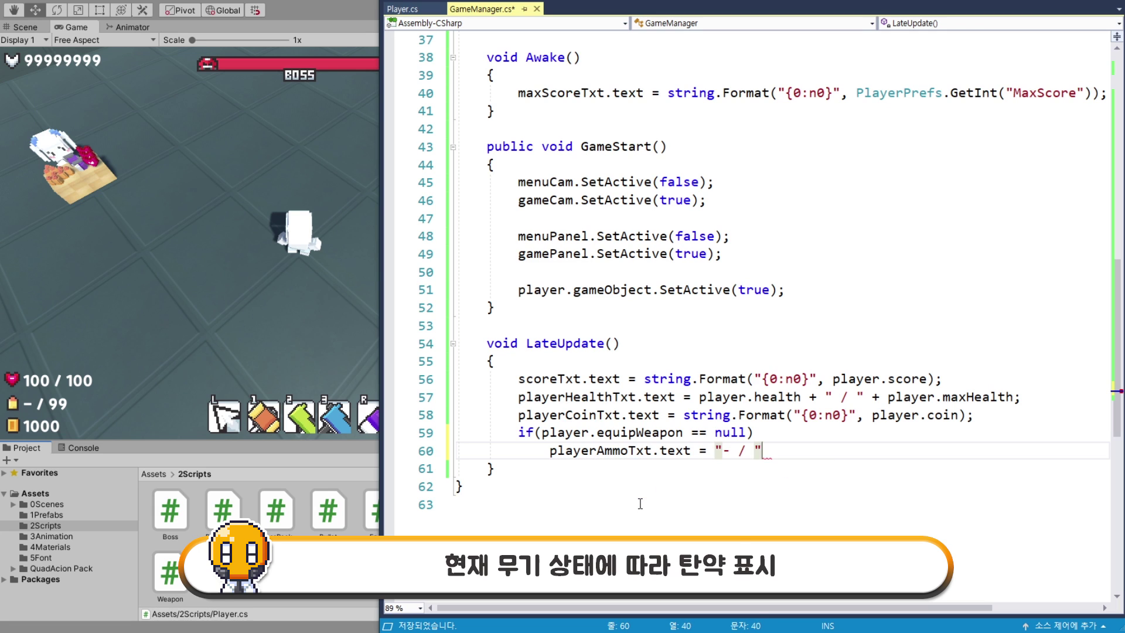
pyautogui.write('" + ')
pyautogui.write('player.ammo;')
pyautogui.press('Return')
# - Add an else if branch testing player.equipWeapon.type == Weapon.Type.Melee
pyautogui.write('else')
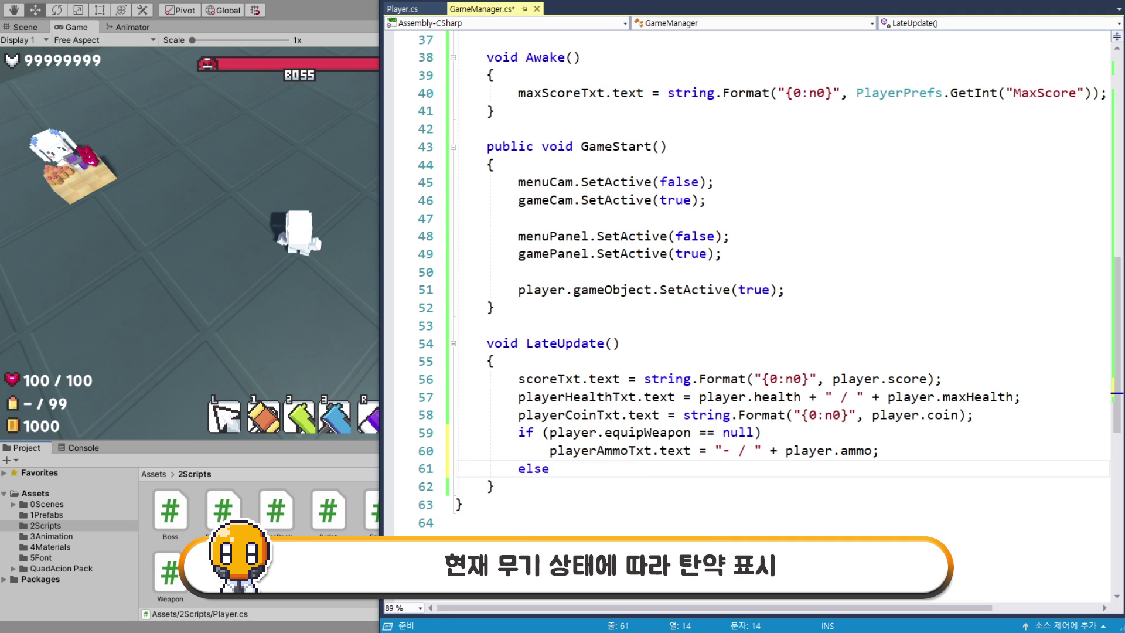
pyautogui.moveTo(514, 432); pyautogui.dragTo(878, 450)
pyautogui.hotkey('ctrl', 'c')
pyautogui.click(549, 468)
pyautogui.hotkey('ctrl', 'v')
pyautogui.click(674, 468)
pyautogui.write('.')
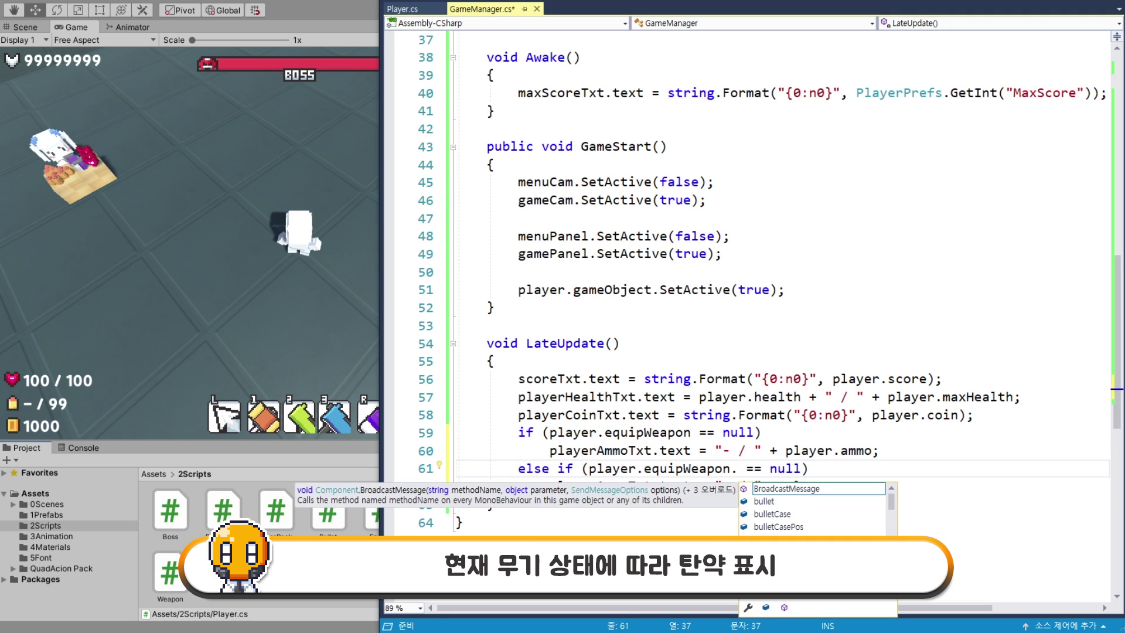
pyautogui.write('type')
pyautogui.hotkey('ctrl', 'Right')
pyautogui.hotkey('ctrl', 'Right')
pyautogui.hotkey('ctrl', 'Delete')
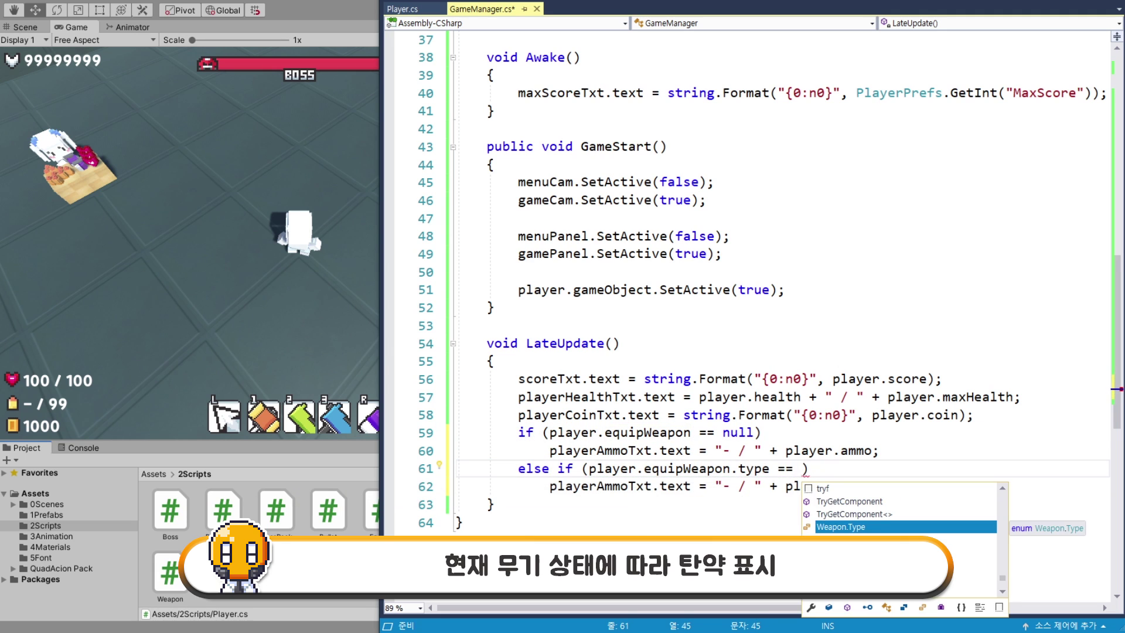
pyautogui.press('Tab')
pyautogui.write('.')
pyautogui.press('Tab')
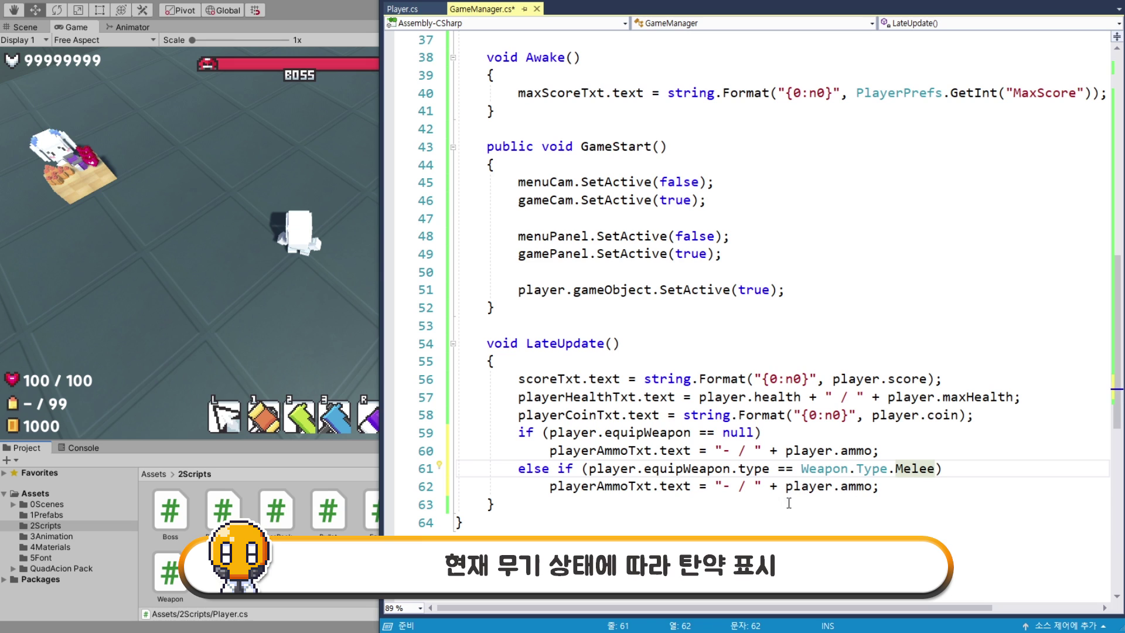
# - Add a final else branch containing a copy of the "- / " ammo statement
pyautogui.click(880, 486)
pyautogui.press('Return')
pyautogui.write('else')
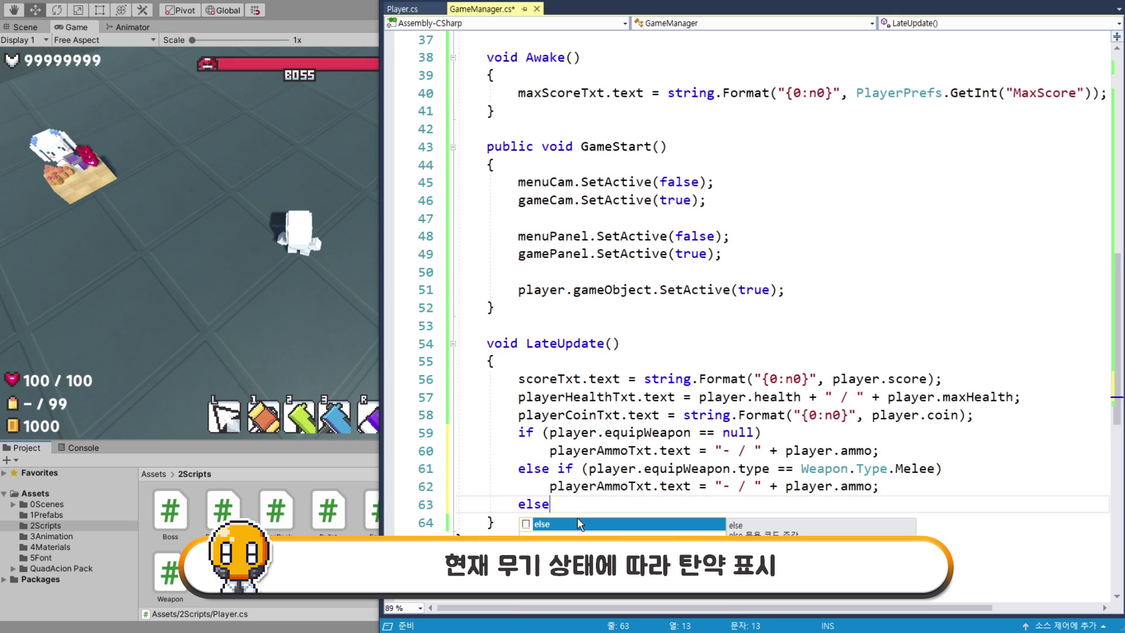
pyautogui.moveTo(549, 487); pyautogui.dragTo(880, 486)
pyautogui.hotkey('ctrl', 'c')
pyautogui.press('Down')
pyautogui.press('Return')
pyautogui.hotkey('ctrl', 'v')
# - Make the else branch show equipWeapon.curAmmo + " / " + player.ammo, and save GameManager
pyautogui.click(729, 468)
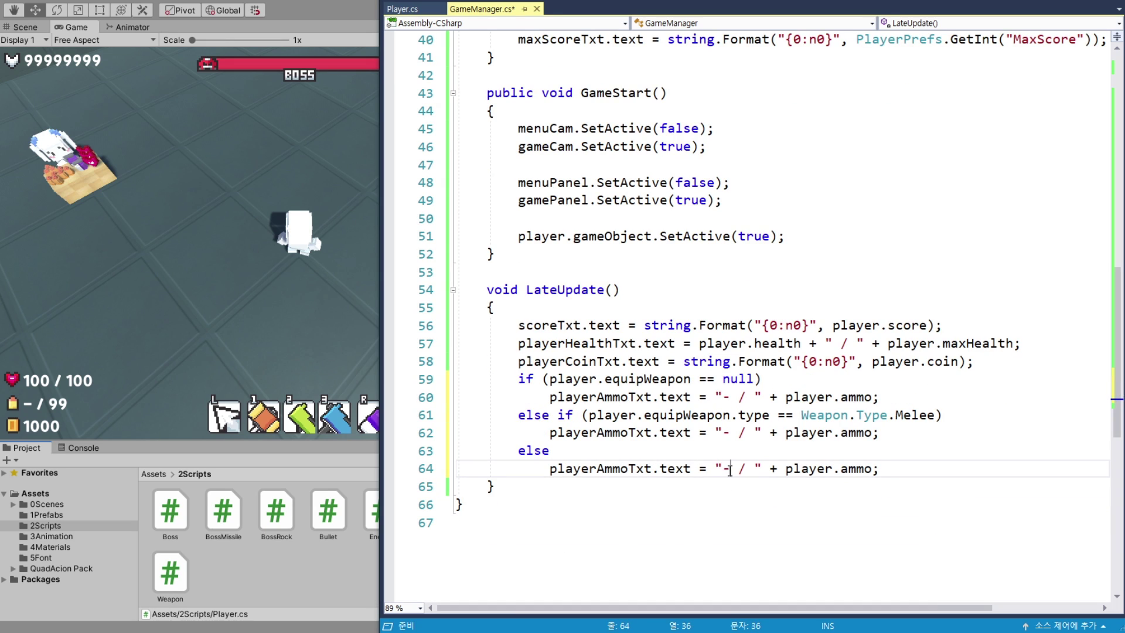
pyautogui.press('BackSpace')
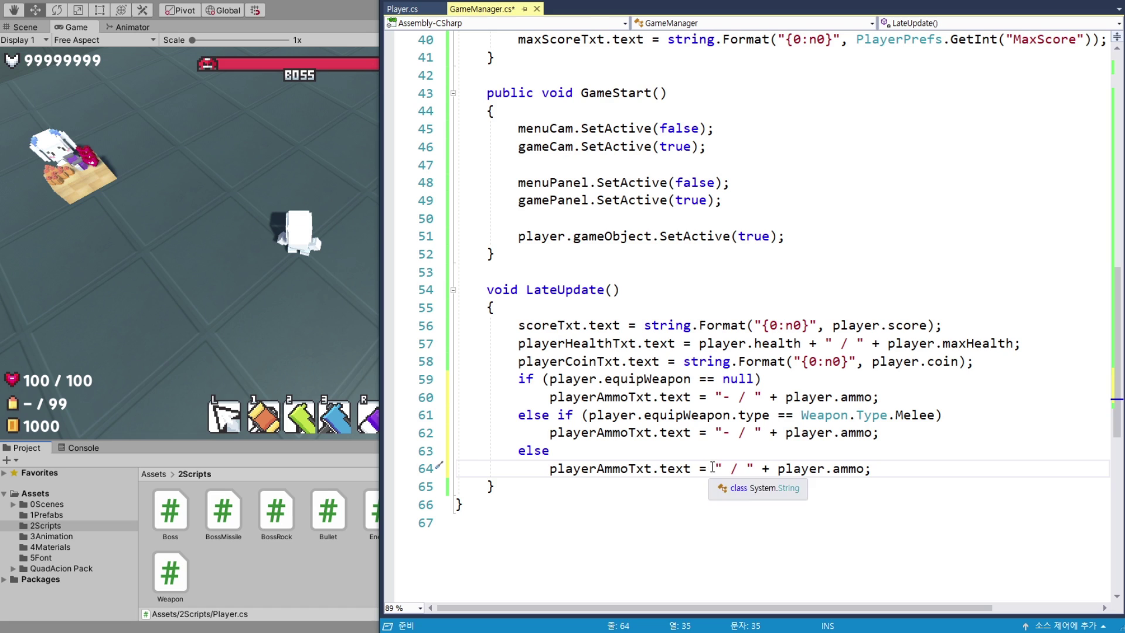
pyautogui.press('Left')
pyautogui.write('player.equipWeapon')
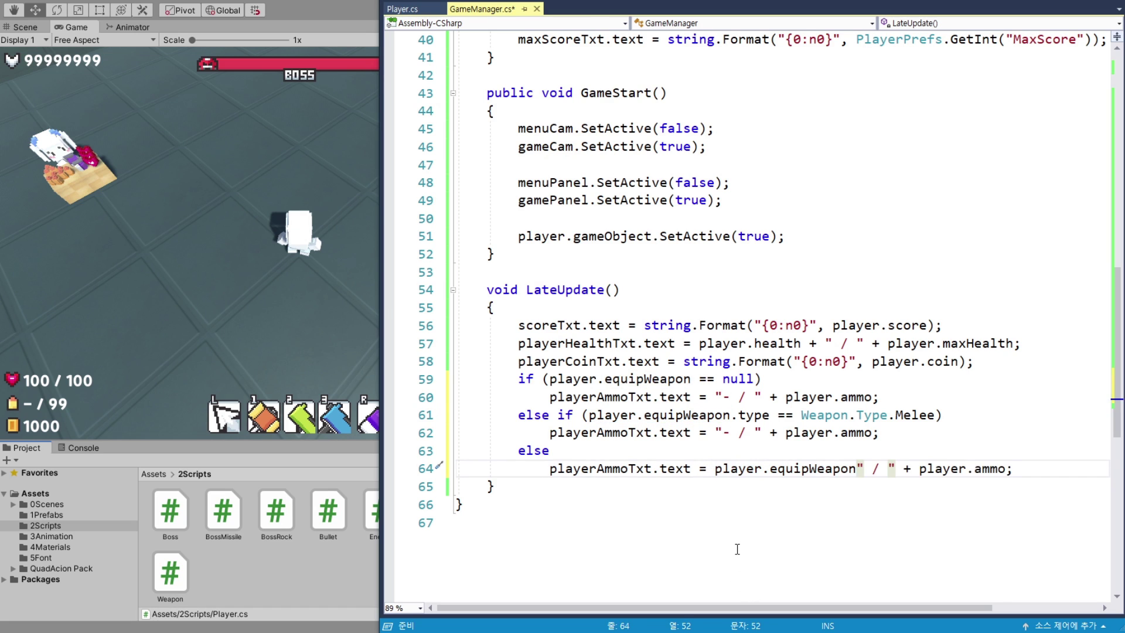
pyautogui.write('.am')
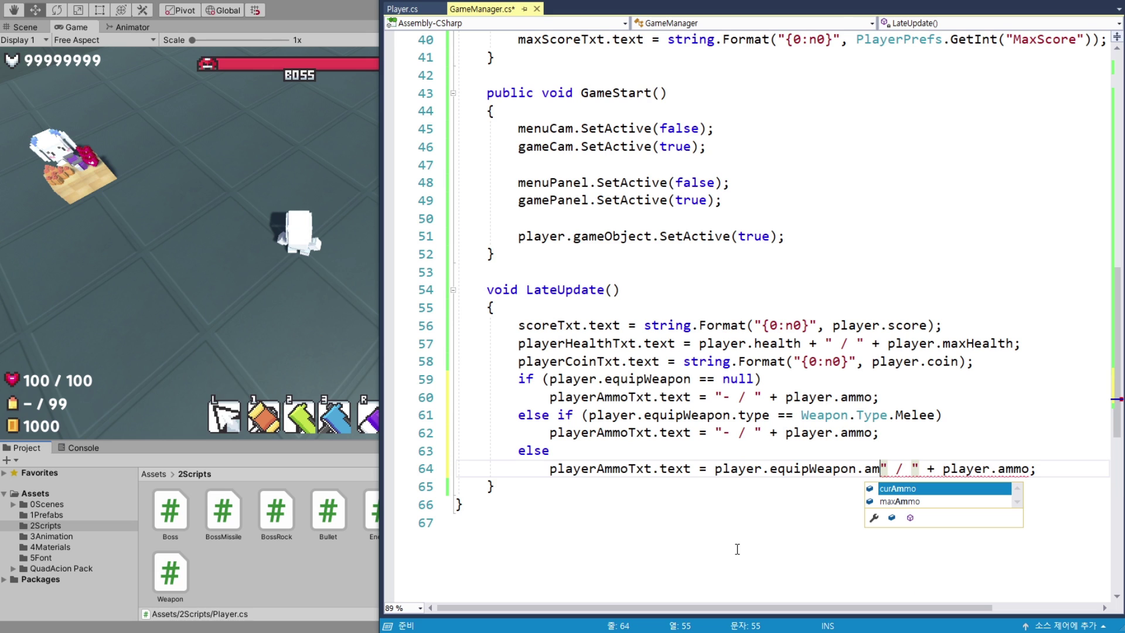
pyautogui.press('Tab')
pyautogui.write('+')
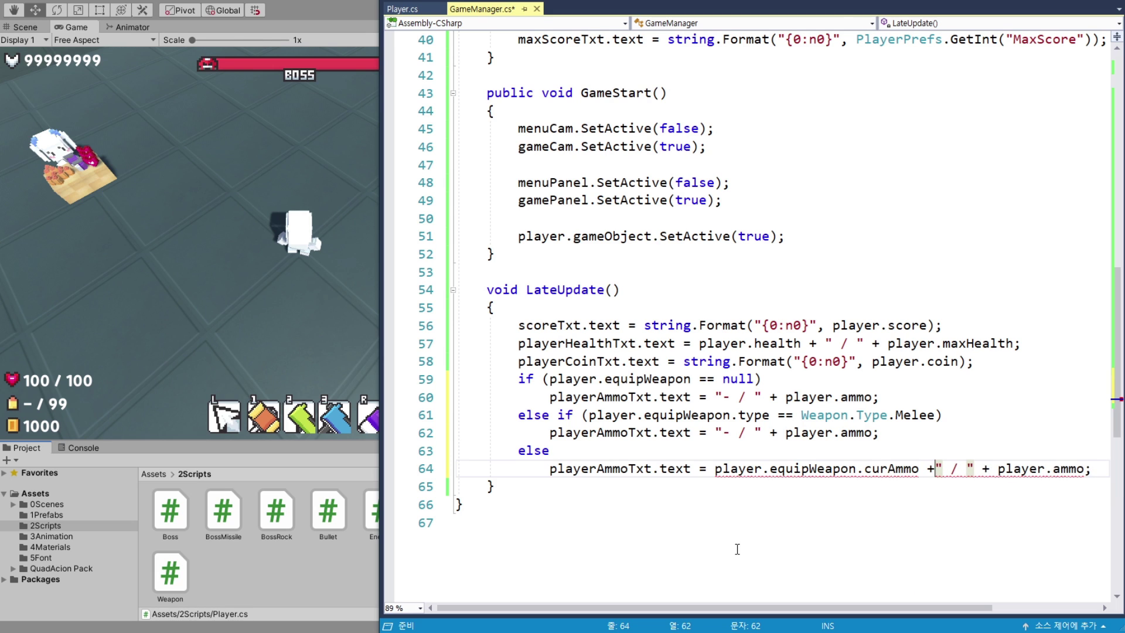
pyautogui.doubleClick(898, 470)
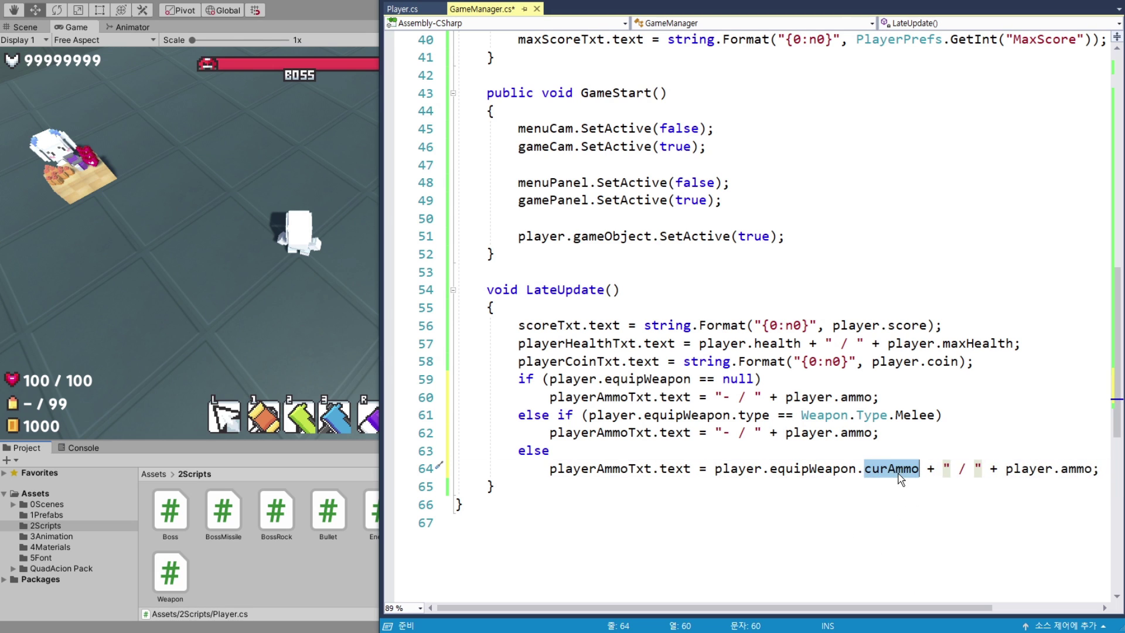
pyautogui.click(931, 509)
pyautogui.hotkey('ctrl', 's')
pyautogui.press('Up')
pyautogui.press('Up')
pyautogui.press('End')
# - Set weapon1Img.color to new Color(1, 1, 1, player.hasWeapons[0] ? 1 : 0)
pyautogui.press('Return')
pyautogui.press('Return')
pyautogui.write('w')
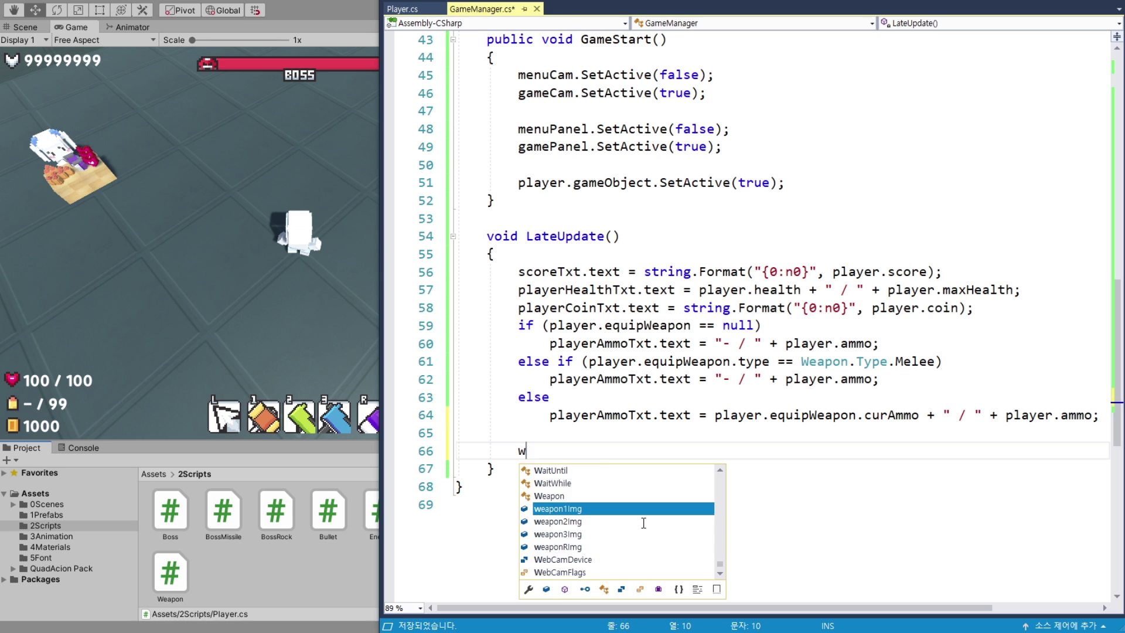
pyautogui.write('ea')
pyautogui.press('Tab')
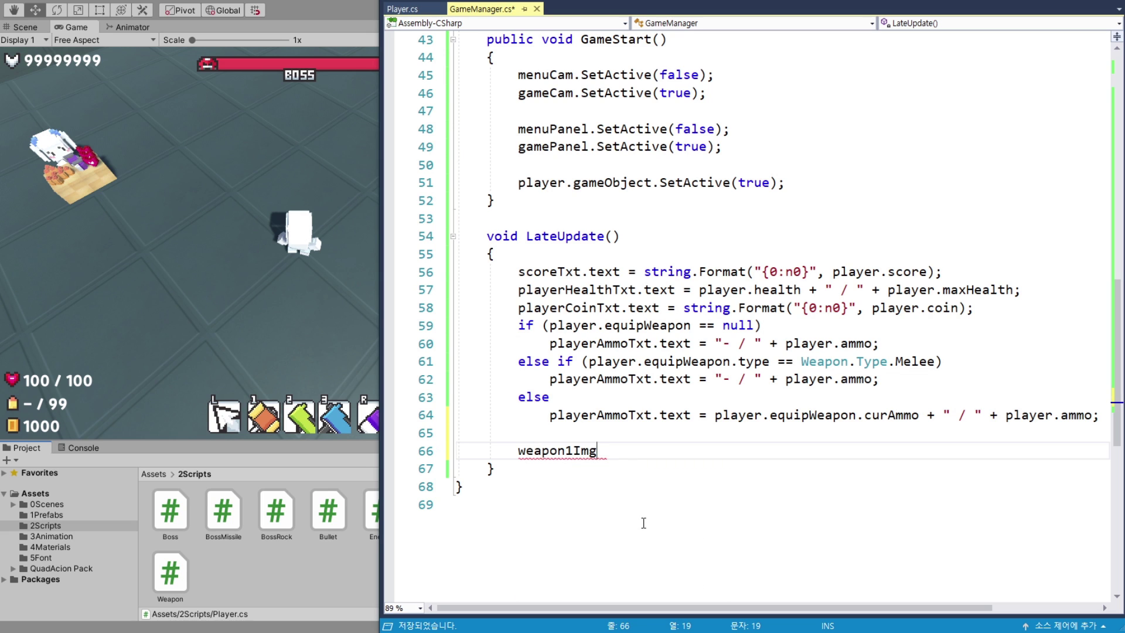
pyautogui.write('.co')
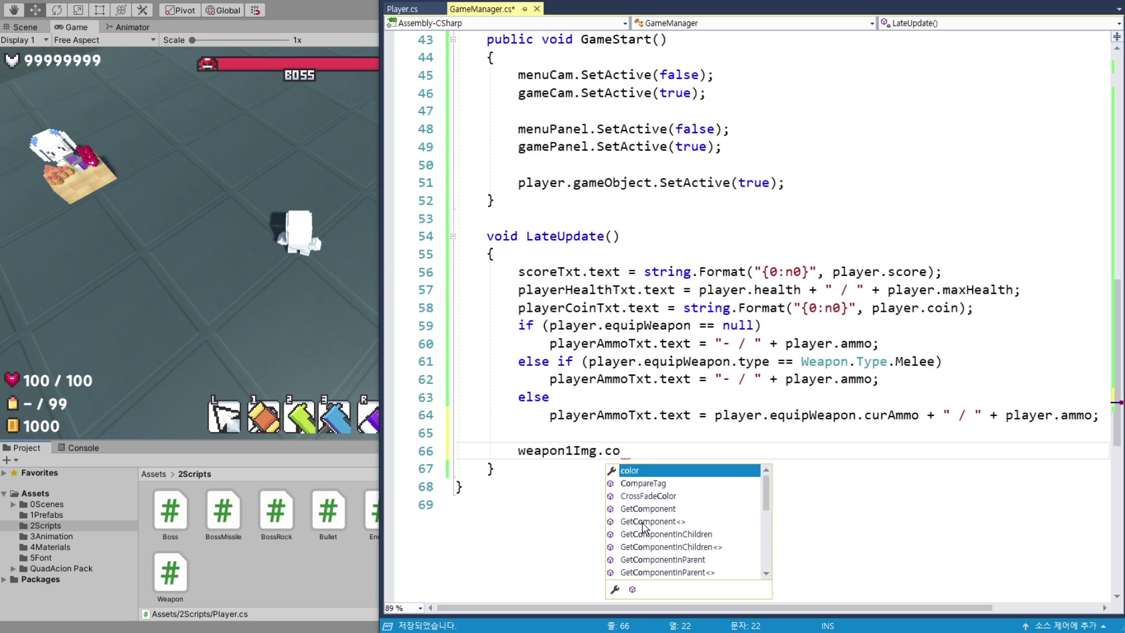
pyautogui.press('Tab')
pyautogui.write('= new ')
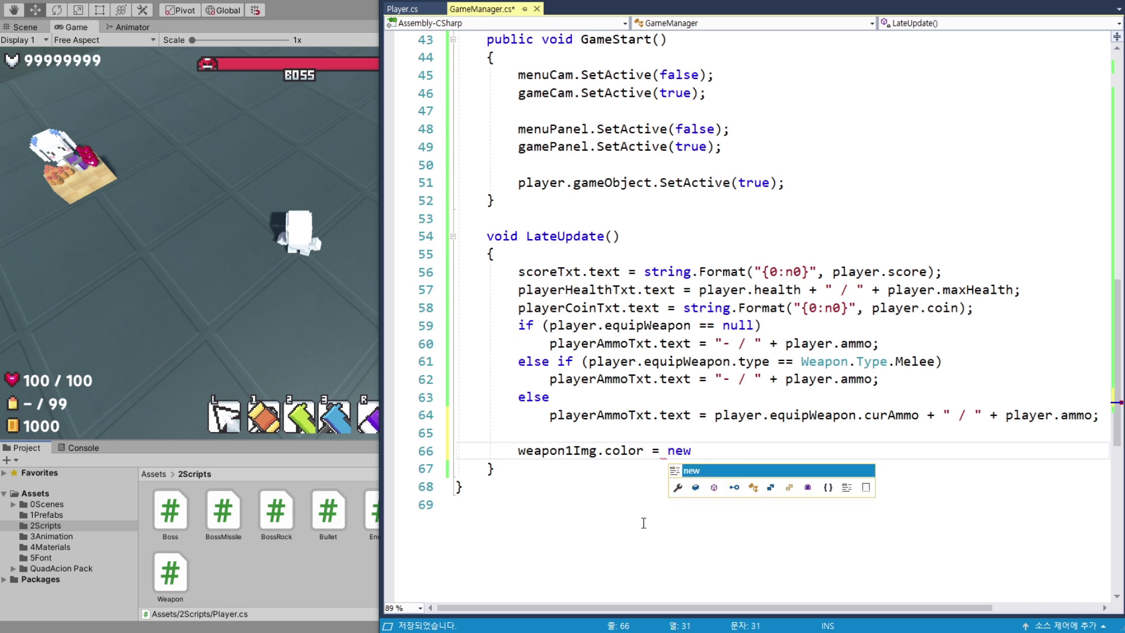
pyautogui.write('C')
pyautogui.press('Tab')
pyautogui.write('(')
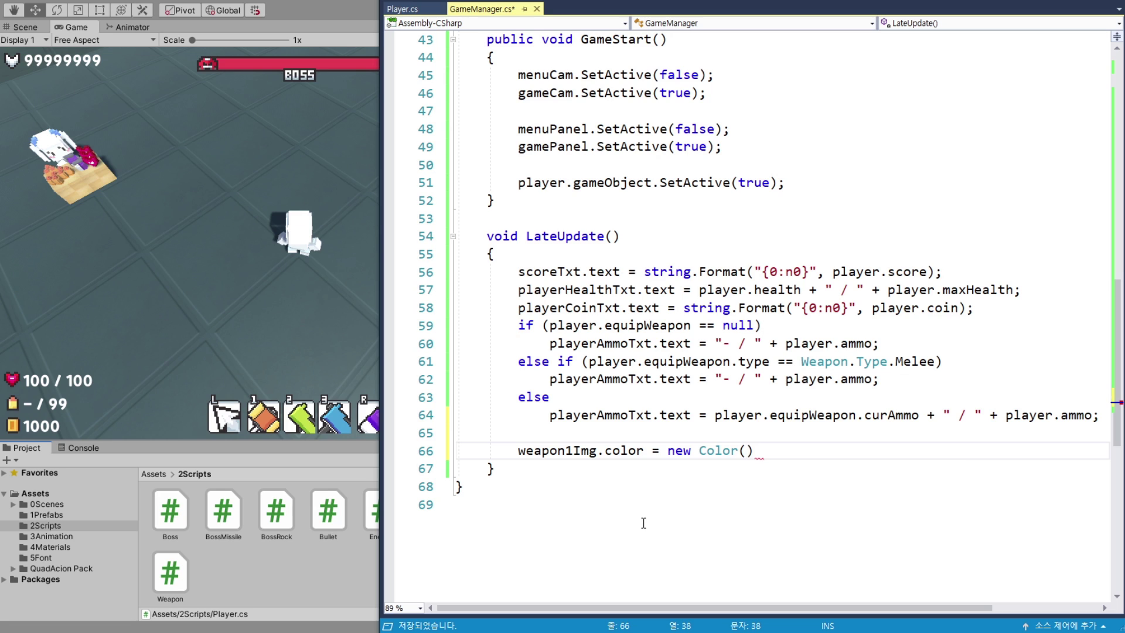
pyautogui.write('1, 1, 1,')
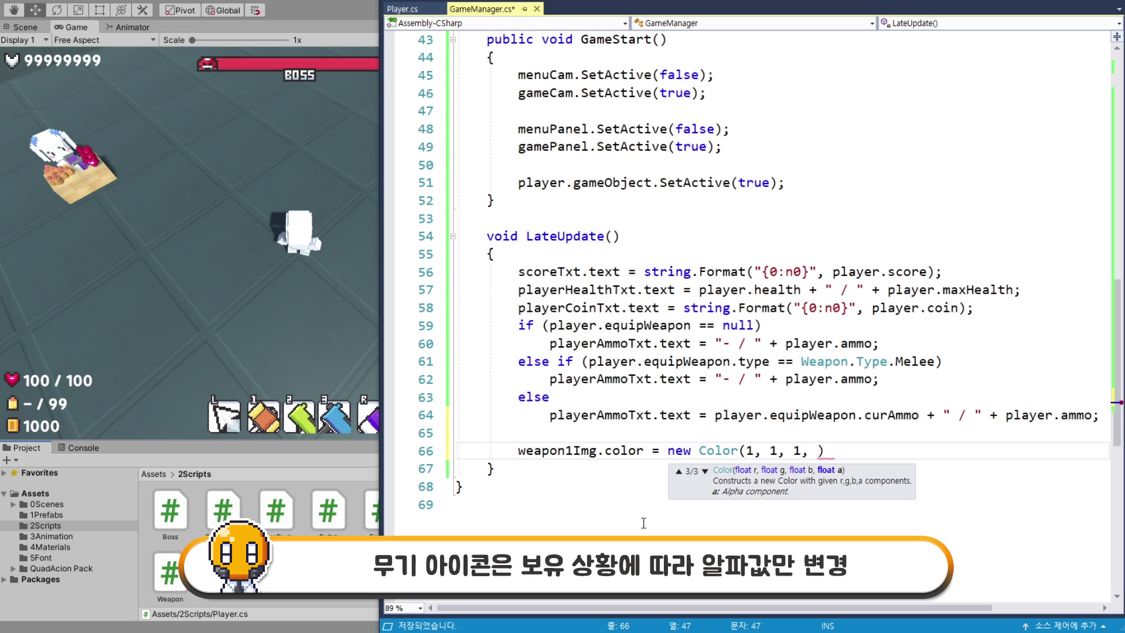
pyautogui.write('play')
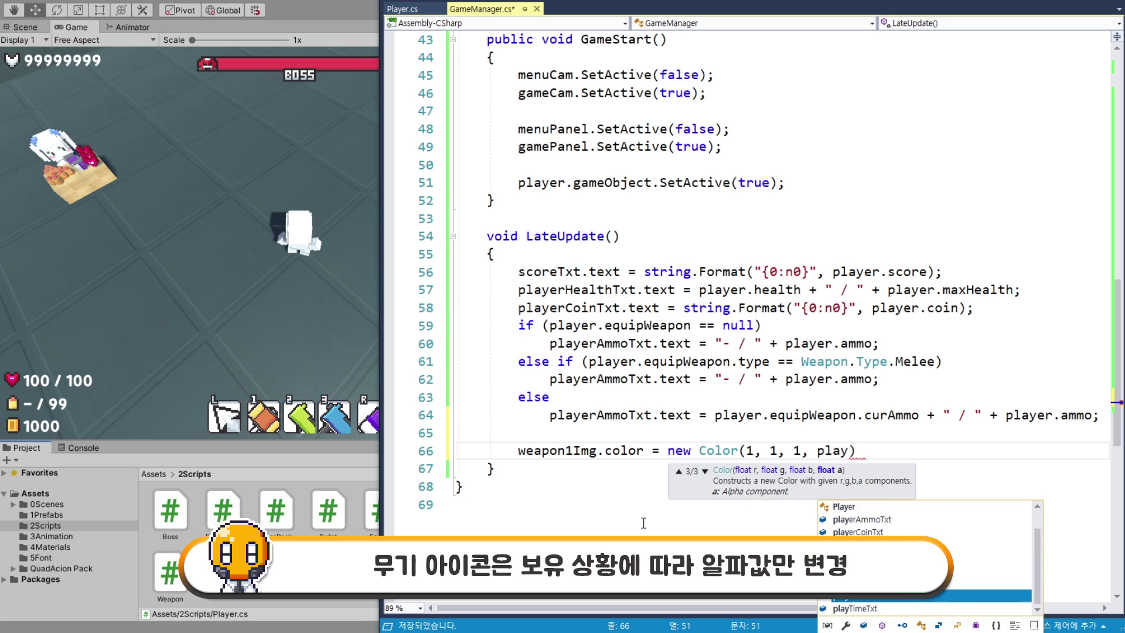
pyautogui.write('er.has')
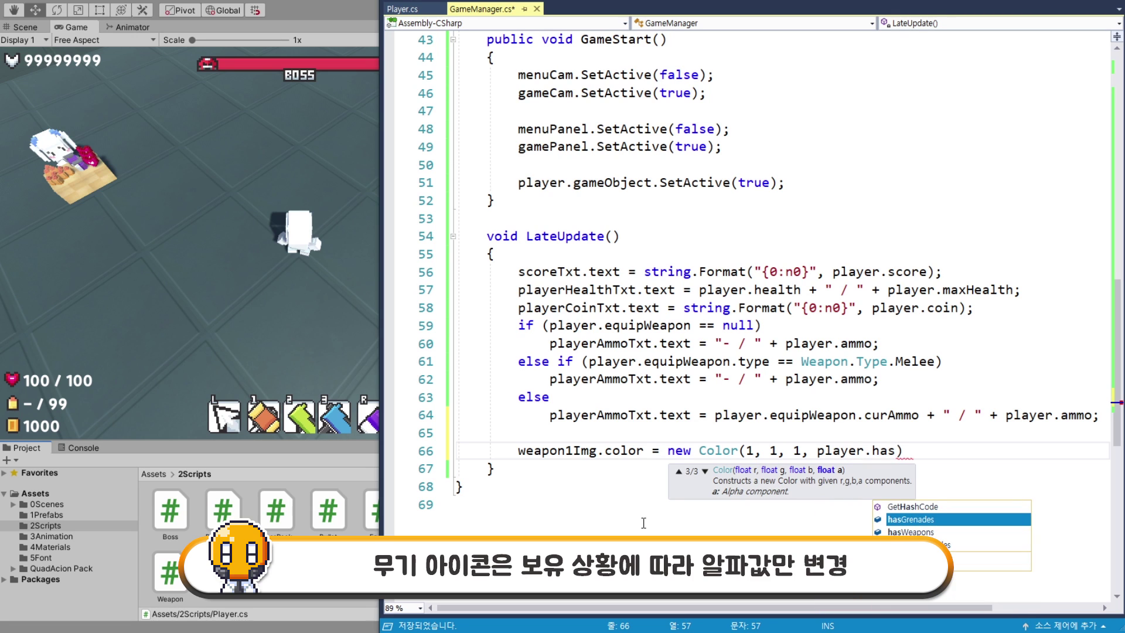
pyautogui.write('w')
pyautogui.press('Tab')
pyautogui.write('[0]')
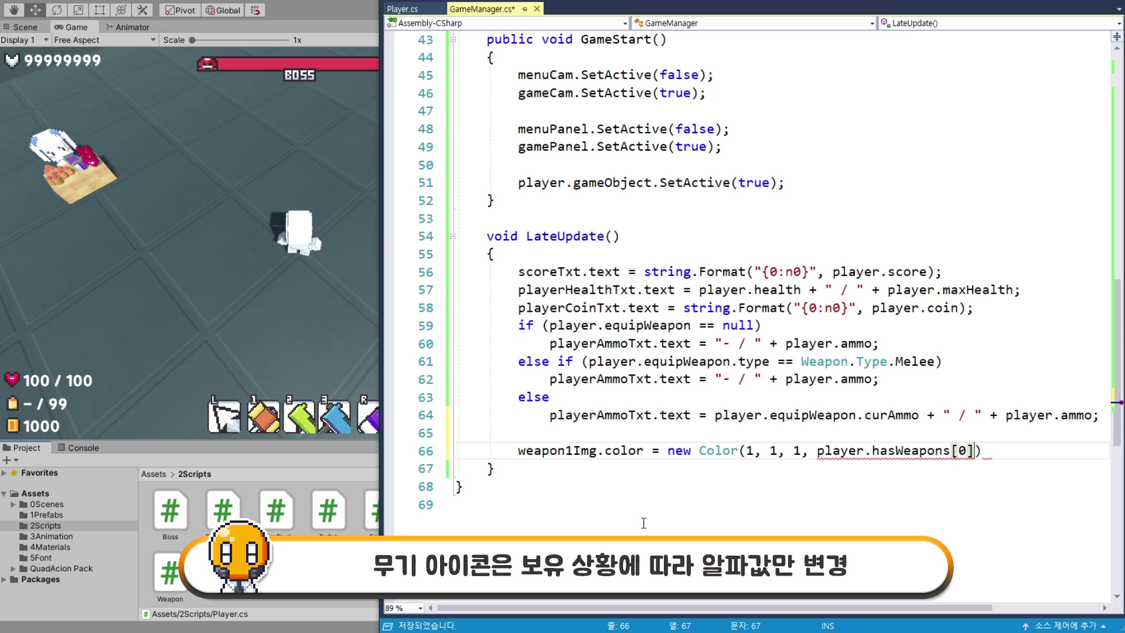
pyautogui.write(' ? ')
pyautogui.write('1')
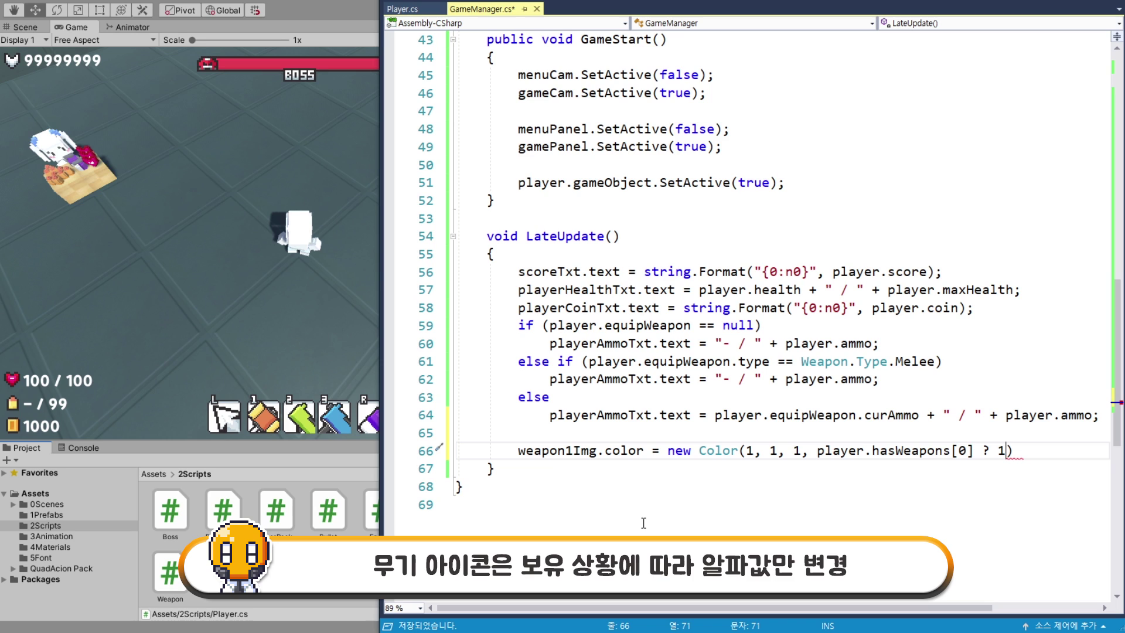
pyautogui.write(' : 0)')
pyautogui.write(';')
# - Duplicate the weapon1Img line three times, renaming the copies weapon2Img, weapon3Img and weaponRImg
pyautogui.click(817, 451)
pyautogui.moveTo(818, 451); pyautogui.dragTo(1069, 451)
pyautogui.click(1068, 451)
pyautogui.hotkey('shift', 'Home')
pyautogui.hotkey('ctrl', 'c')
pyautogui.press('End')
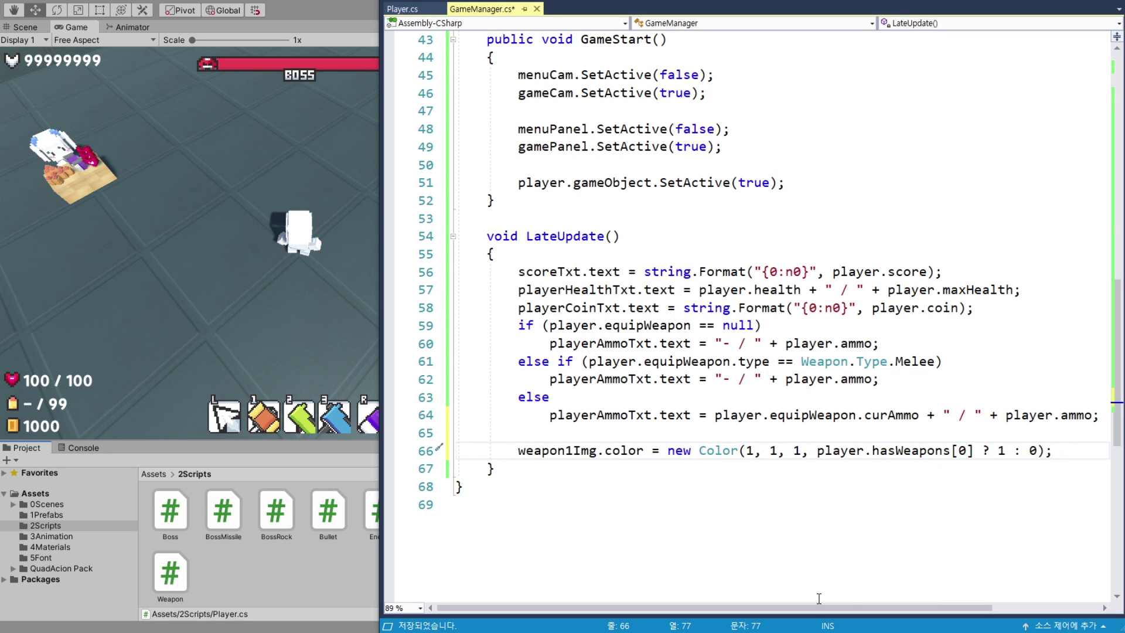
pyautogui.press('Return')
pyautogui.hotkey('ctrl', 'v')
pyautogui.press('Return')
pyautogui.hotkey('ctrl', 'v')
pyautogui.press('Return')
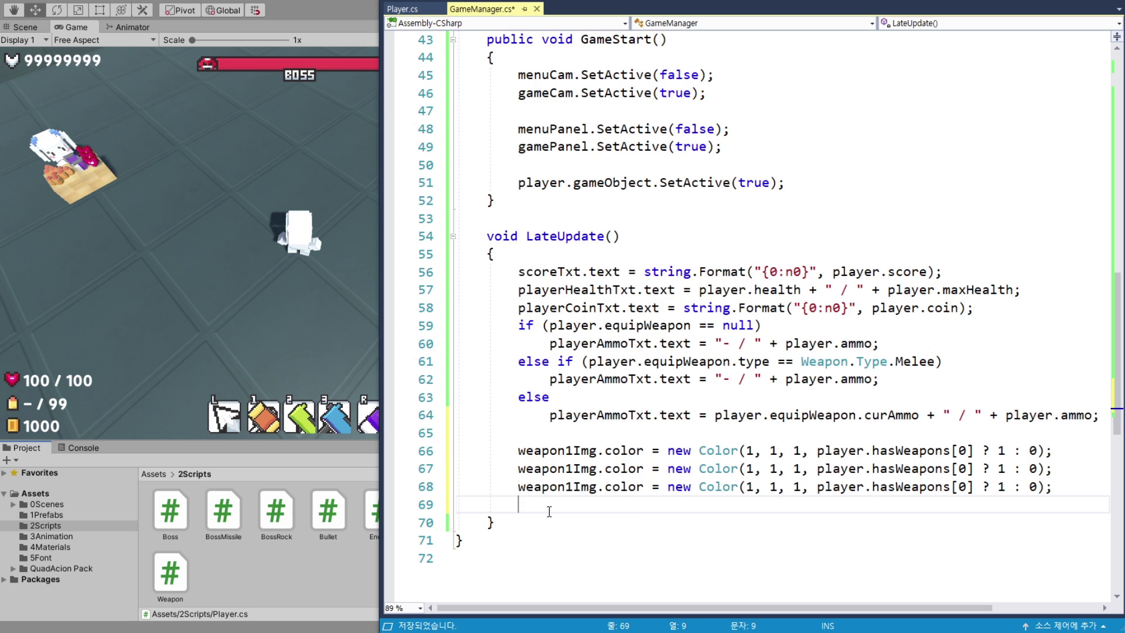
pyautogui.hotkey('ctrl', 'v')
pyautogui.click(574, 468)
pyautogui.press('BackSpace')
pyautogui.write('2')
pyautogui.press('Down')
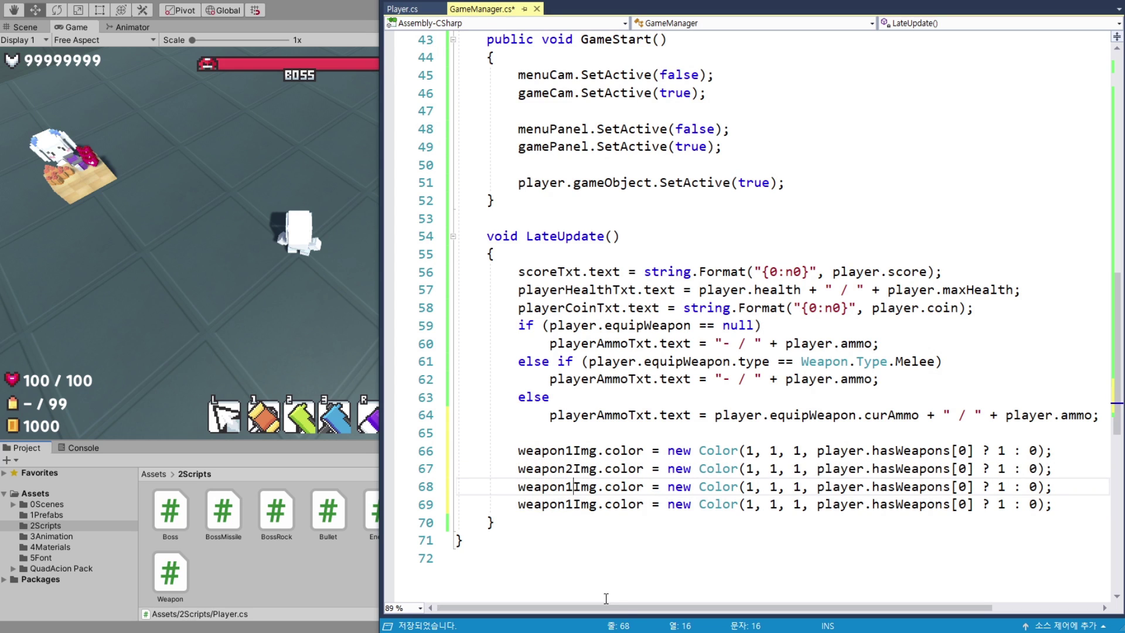
pyautogui.press('BackSpace')
pyautogui.write('3')
pyautogui.press('Down')
pyautogui.press('BackSpace')
pyautogui.write('R')
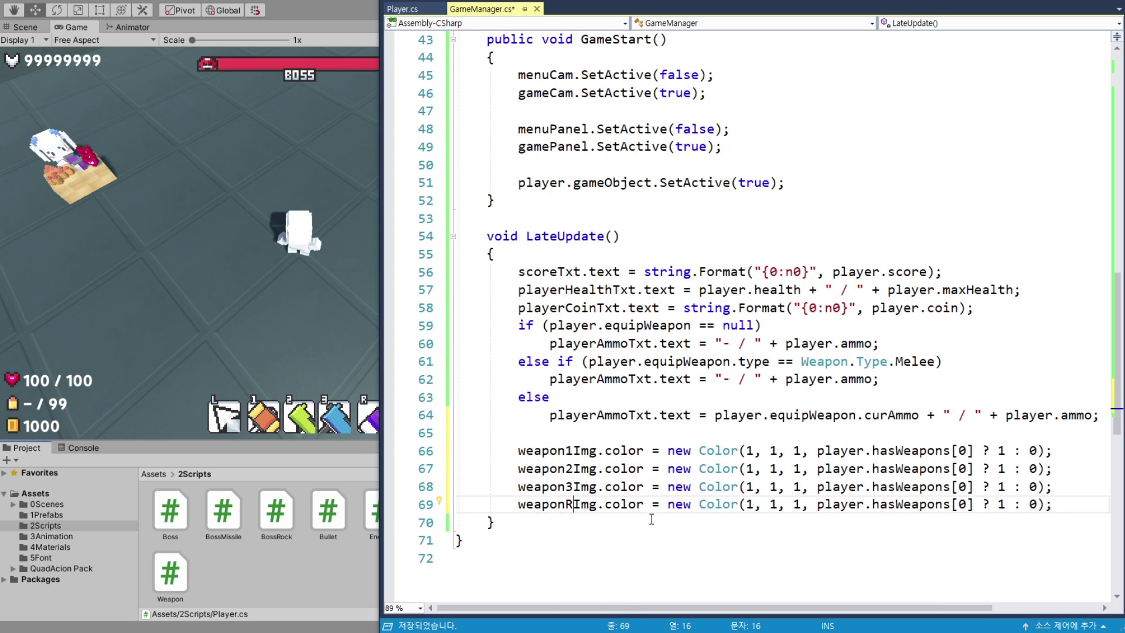
pyautogui.moveTo(652, 518); pyautogui.dragTo(650, 414)
# - Use hasWeapons[1] and hasWeapons[2] for icons 2 and 3, and hasGrenades > 0 for weaponRImg
pyautogui.click(959, 469)
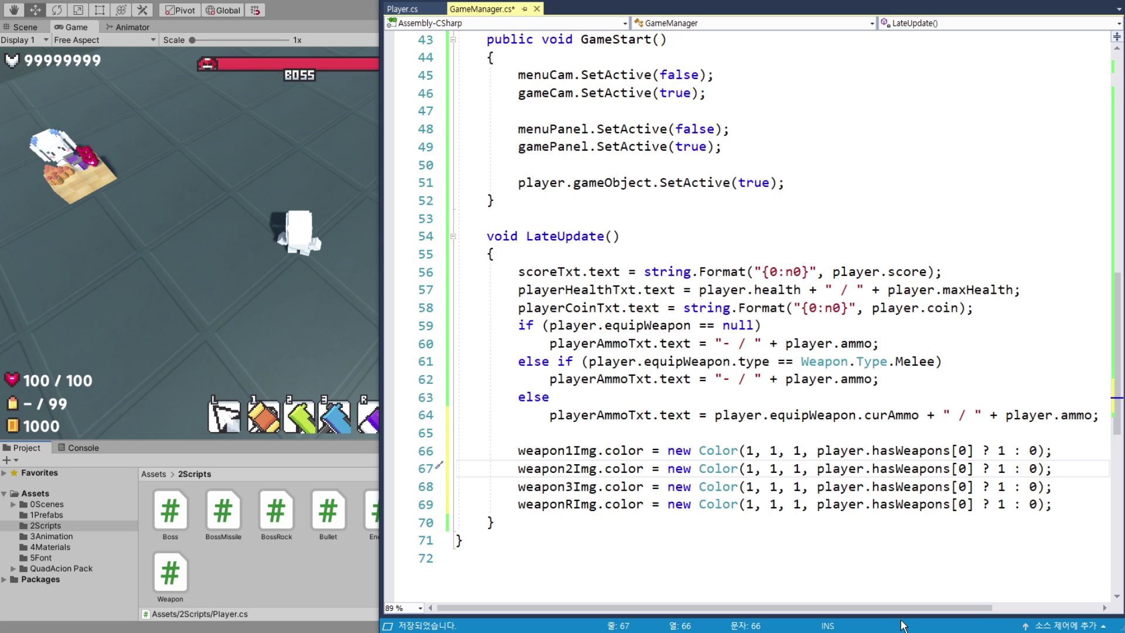
pyautogui.press('BackSpace')
pyautogui.write('1')
pyautogui.press('Down')
pyautogui.press('BackSpace')
pyautogui.write('2')
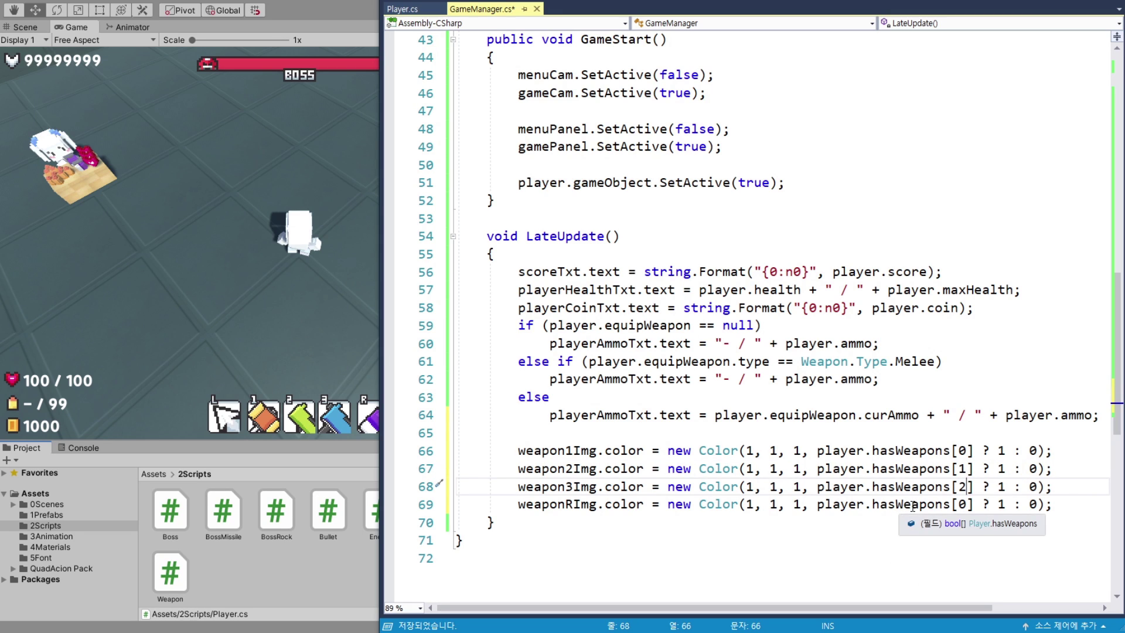
pyautogui.moveTo(973, 508); pyautogui.dragTo(894, 508)
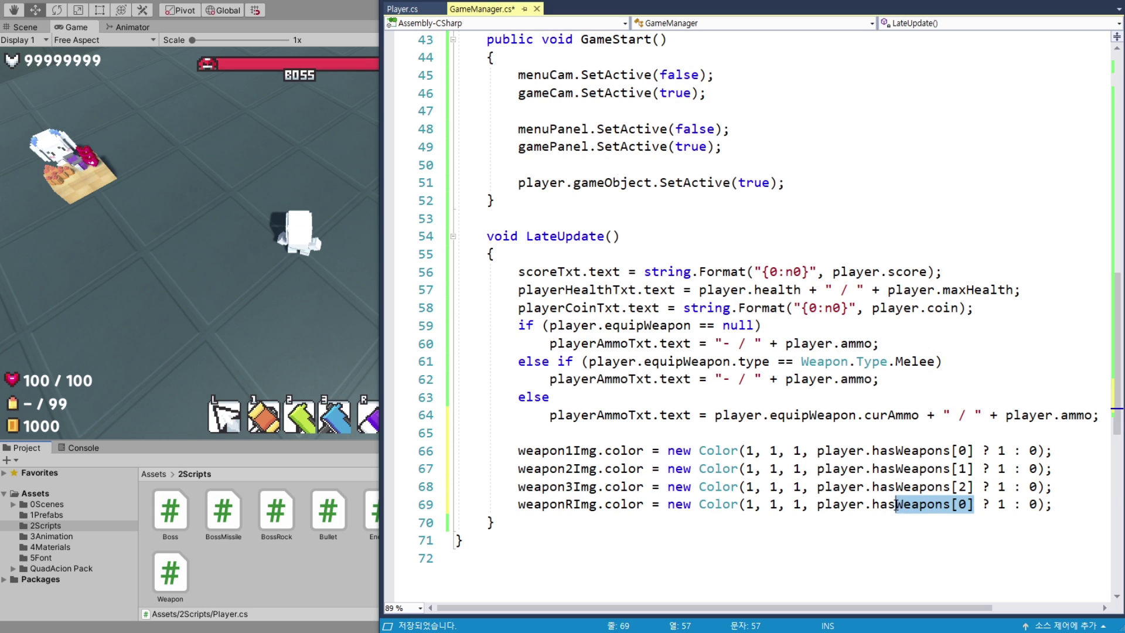
pyautogui.press('BackSpace')
pyautogui.write('G')
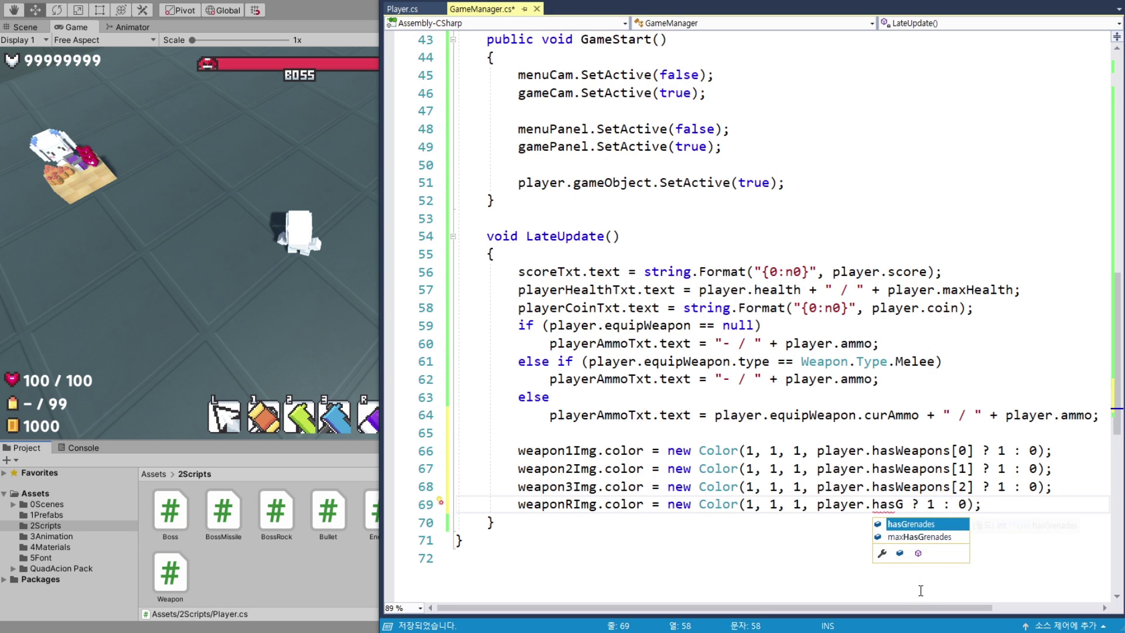
pyautogui.press('Tab')
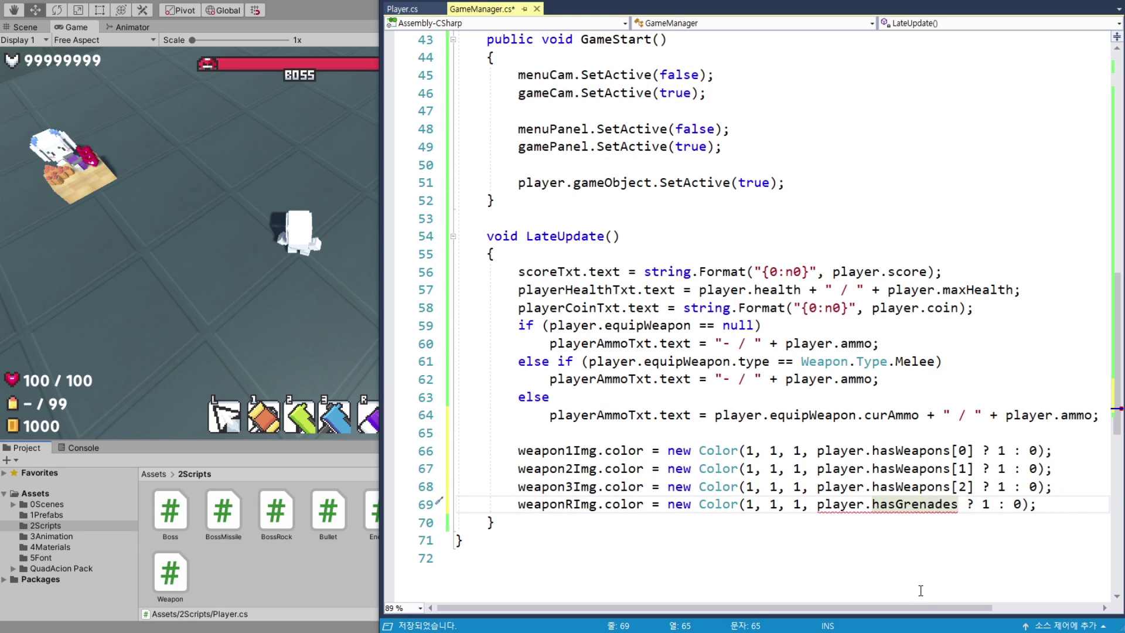
pyautogui.write('> 0')
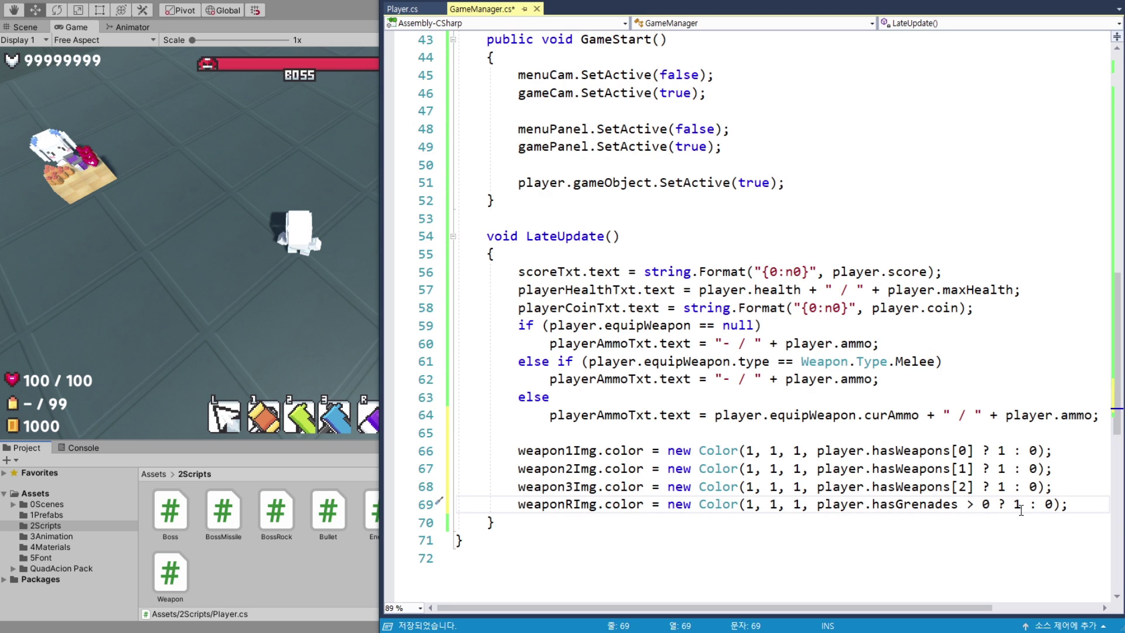
pyautogui.click(1052, 504)
pyautogui.click(1079, 503)
# - Add enemyATxt.text = enemyCntA.ToString(); below the weapon icon lines
pyautogui.press('Return')
pyautogui.press('Return')
pyautogui.scroll(-3, 612, 547)
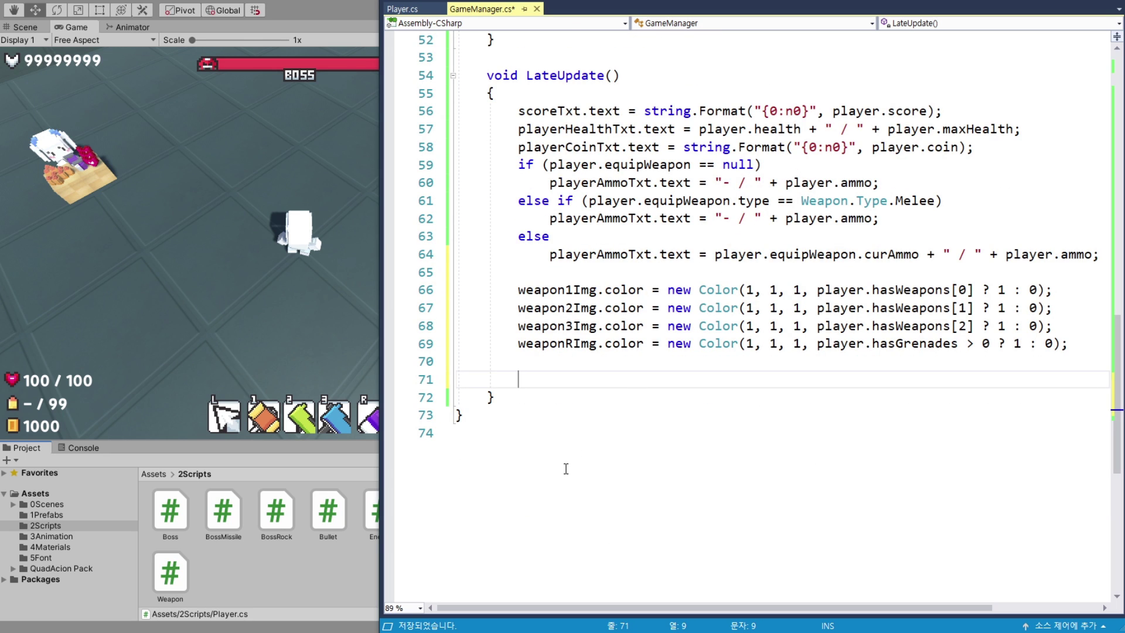
pyautogui.write('enemyATxt.text = ')
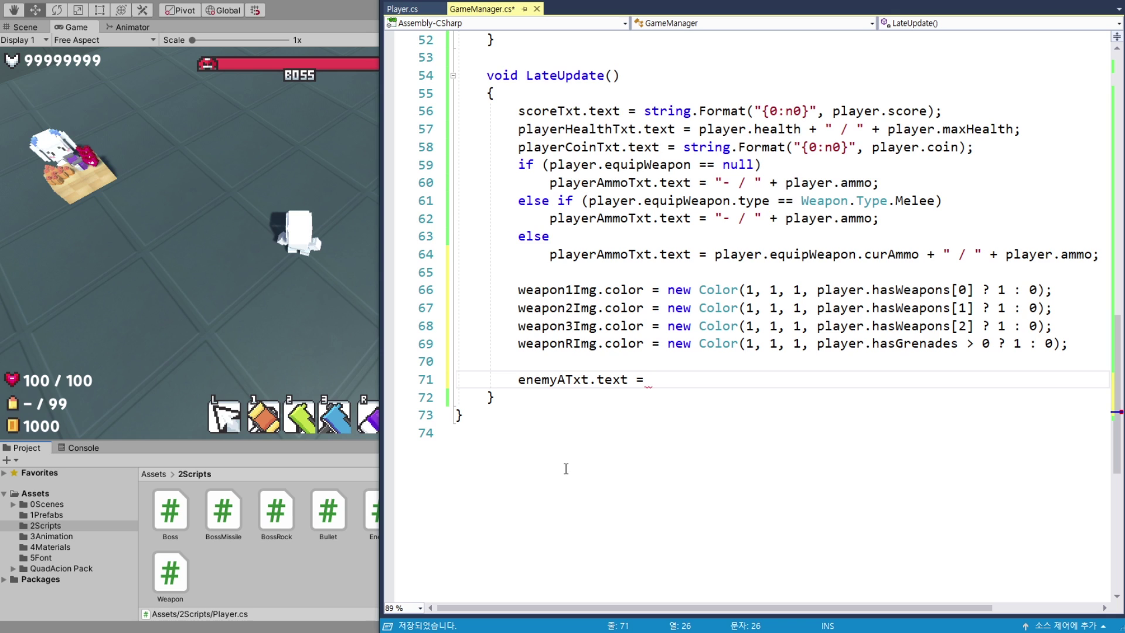
pyautogui.write('ene')
pyautogui.press('Down')
pyautogui.press('Down')
pyautogui.press('Tab')
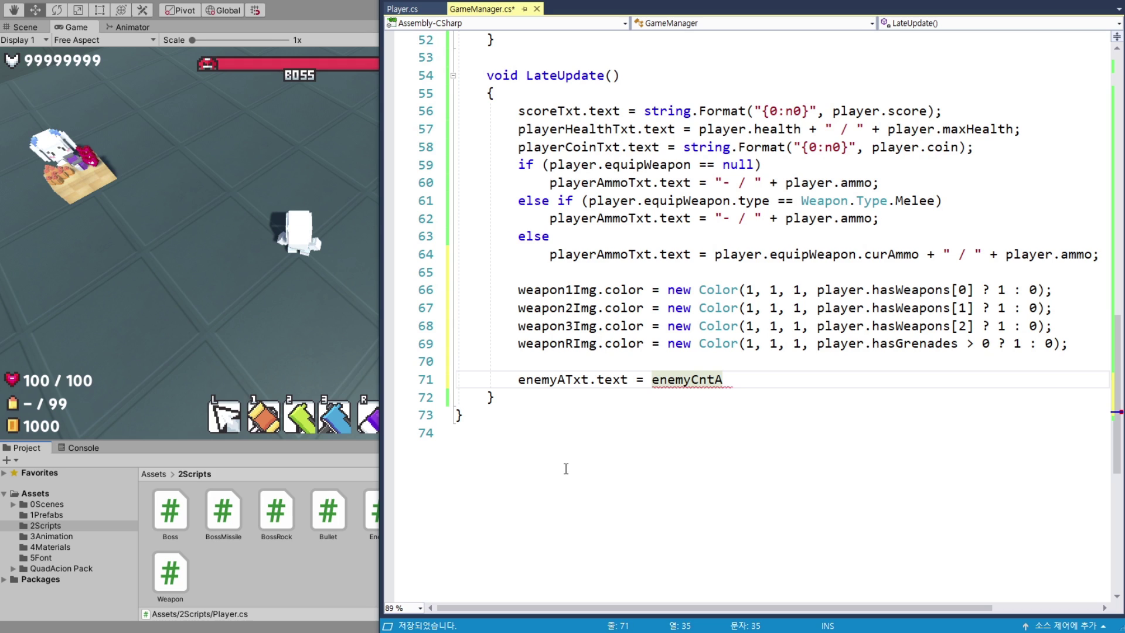
pyautogui.write('.T')
pyautogui.press('Tab')
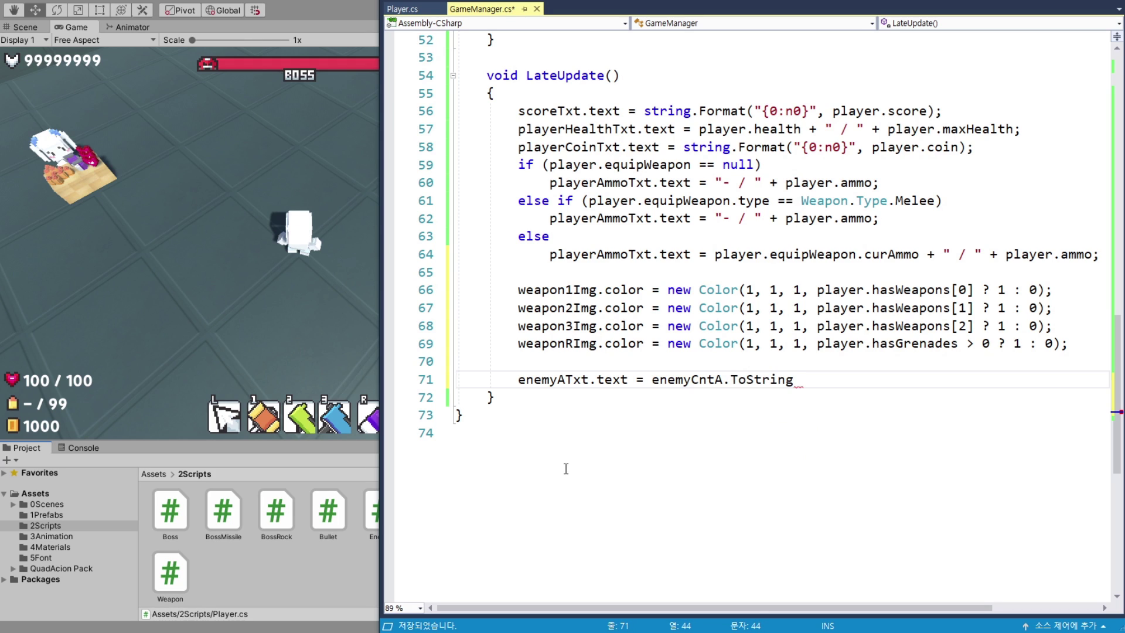
pyautogui.write('();')
# - Duplicate the enemyATxt line for the enemy B and C counters
pyautogui.moveTo(521, 380); pyautogui.dragTo(837, 384)
pyautogui.click(836, 384)
pyautogui.press('Return')
pyautogui.write('enemyATxt.text = enemyCntA.ToString();         enemyATxt.text = enemyCntA.ToString();')
pyautogui.press('Return')
pyautogui.hotkey('ctrl', 'v')
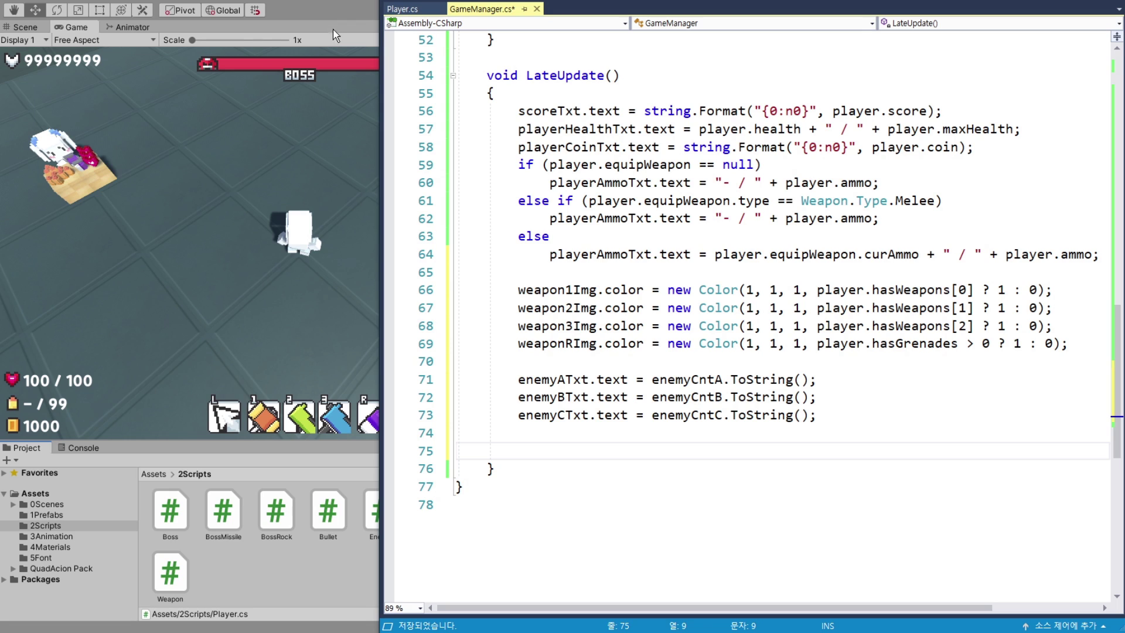
# - Insert two blank lines after the scoreTxt line
pyautogui.click(948, 111)
pyautogui.press('Return')
pyautogui.hotkey('ctrl', 'Return')
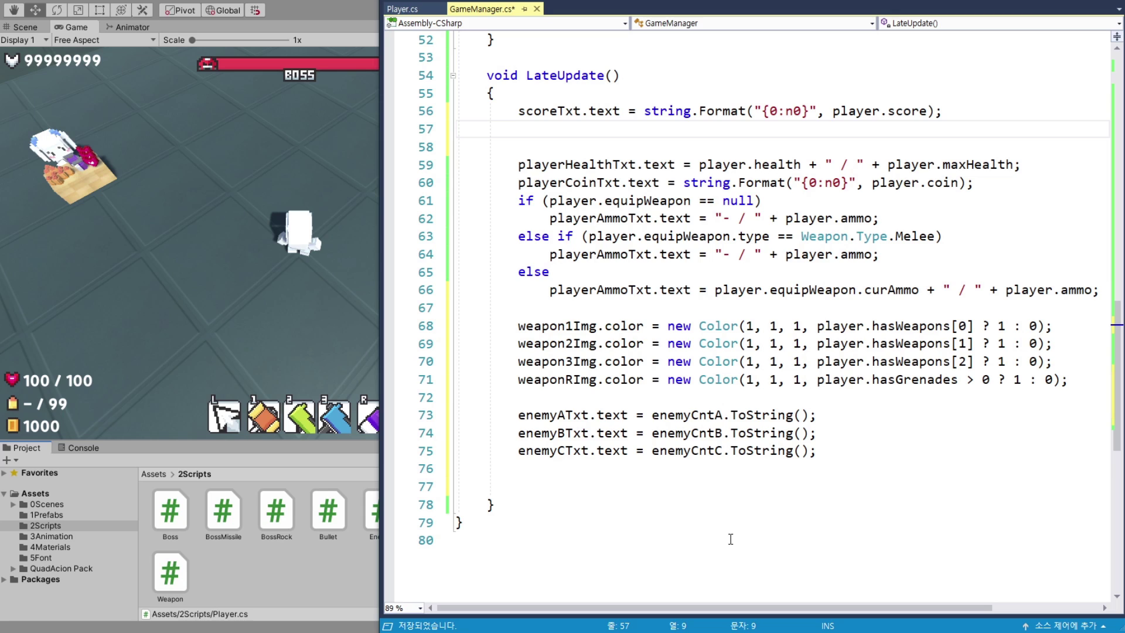
# - Set stageTxt.text to "STAGE " + stage
pyautogui.write('stage')
pyautogui.press('Down')
pyautogui.press('Tab')
pyautogui.write('.text = ')
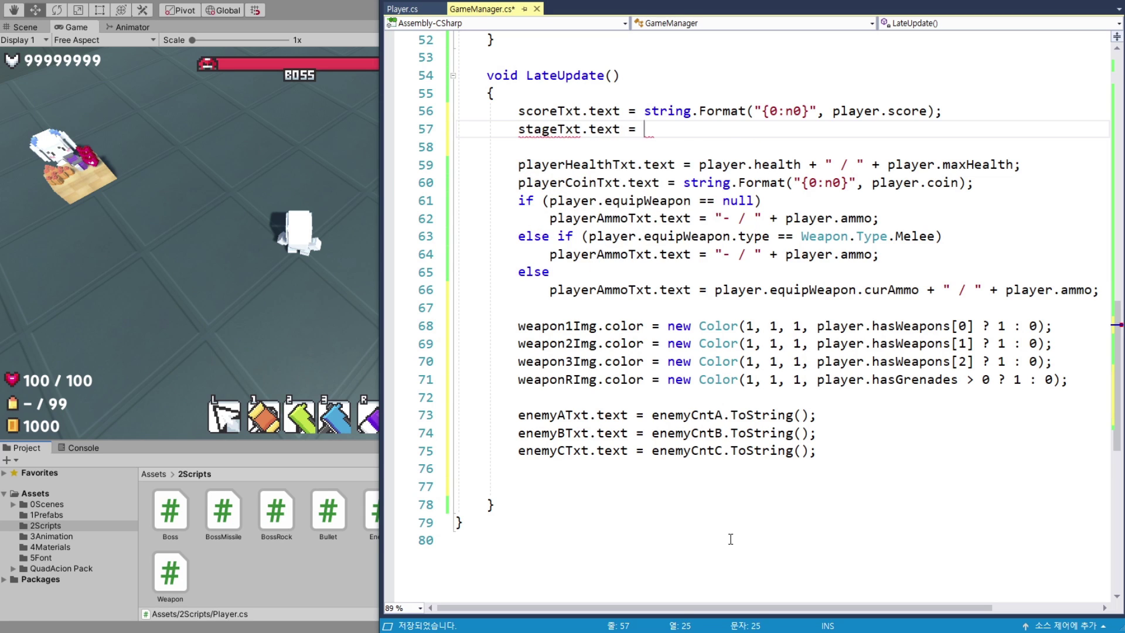
pyautogui.write('""')
pyautogui.write('S')
pyautogui.write('TAGE ')
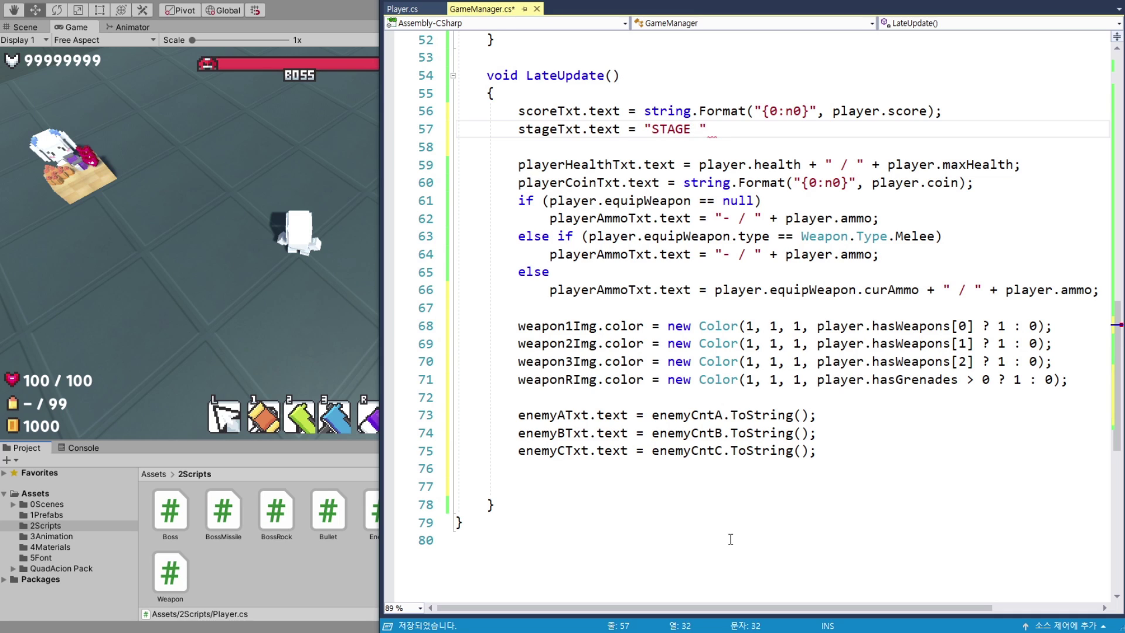
pyautogui.write(' + sta')
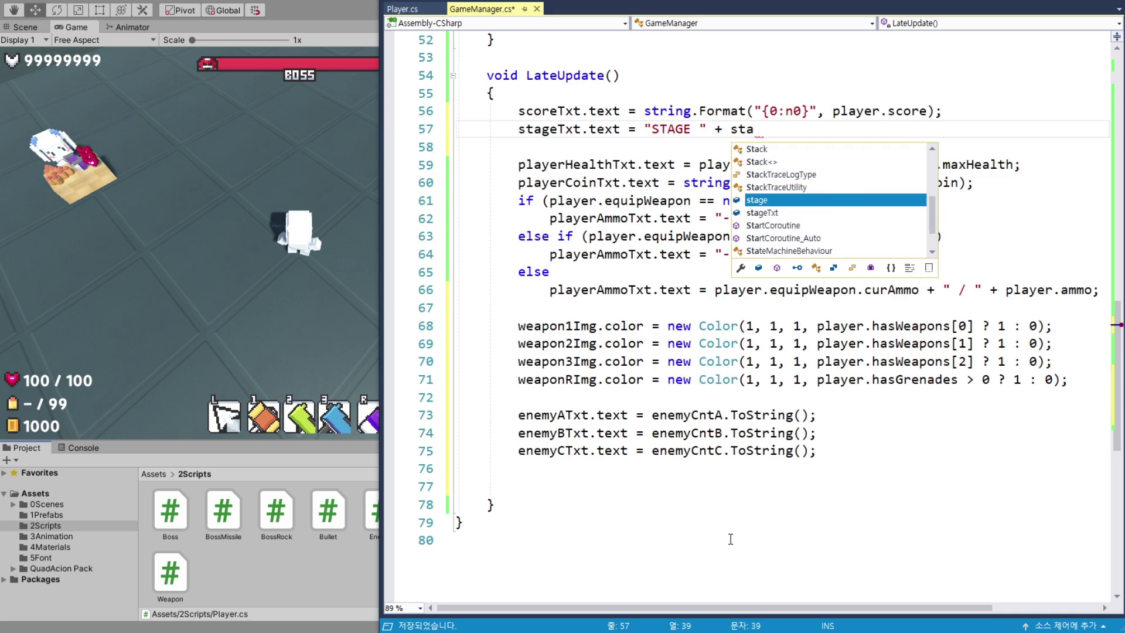
pyautogui.write('ge;')
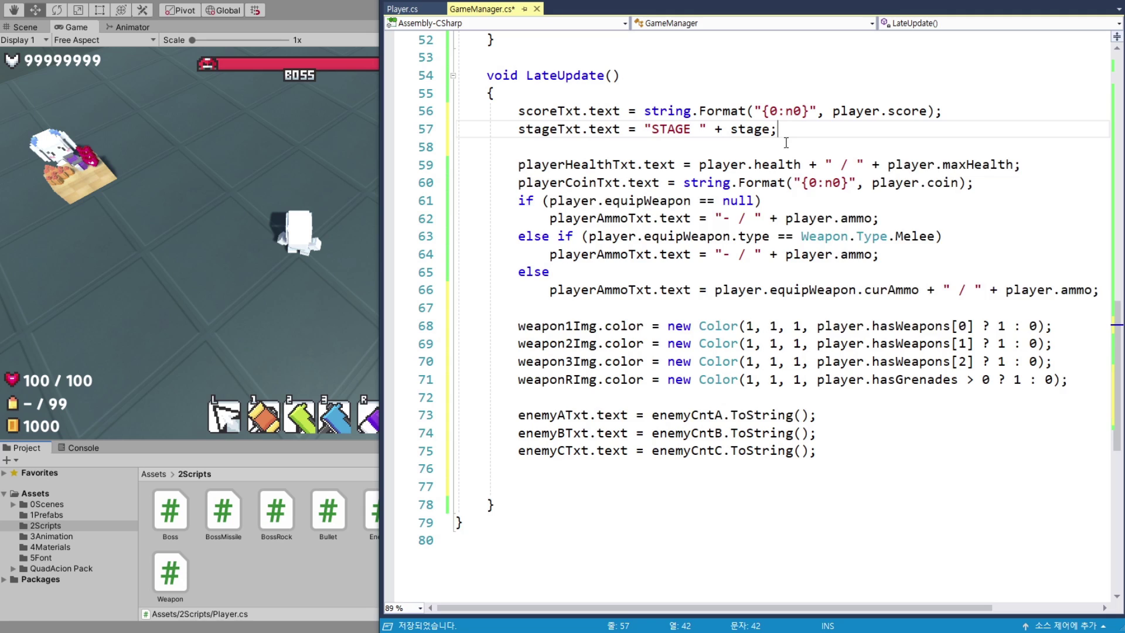
pyautogui.press('Return')
# - Start a new line below reading playTimeTxt.text =
pyautogui.click(656, 129)
pyautogui.click(543, 145)
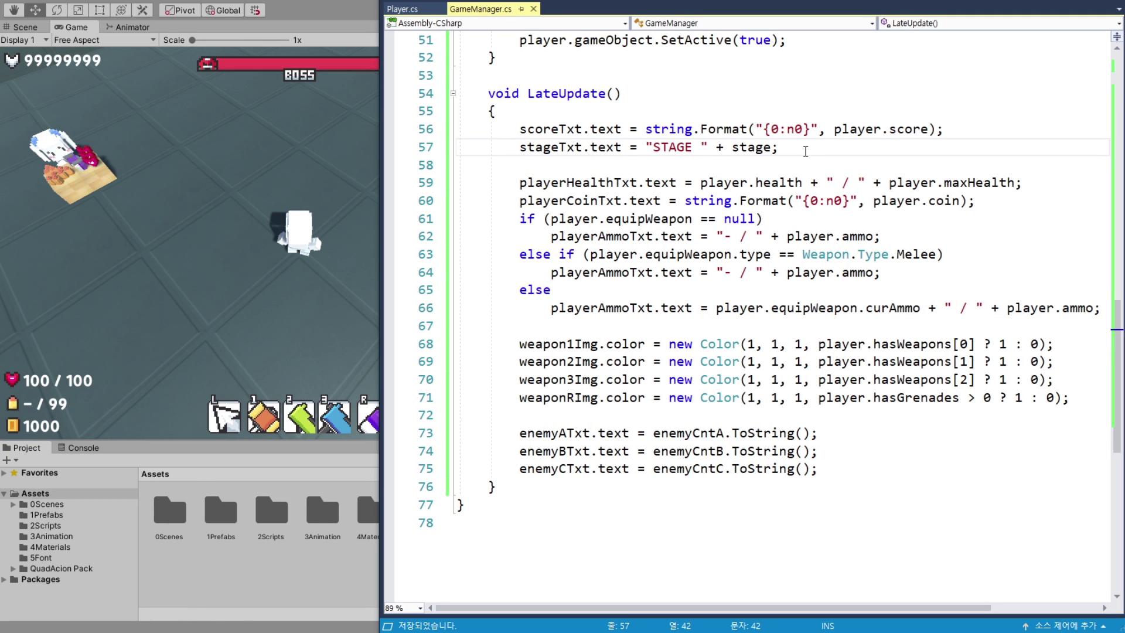
pyautogui.press('Return')
pyautogui.write('playTimeTxt.text =')
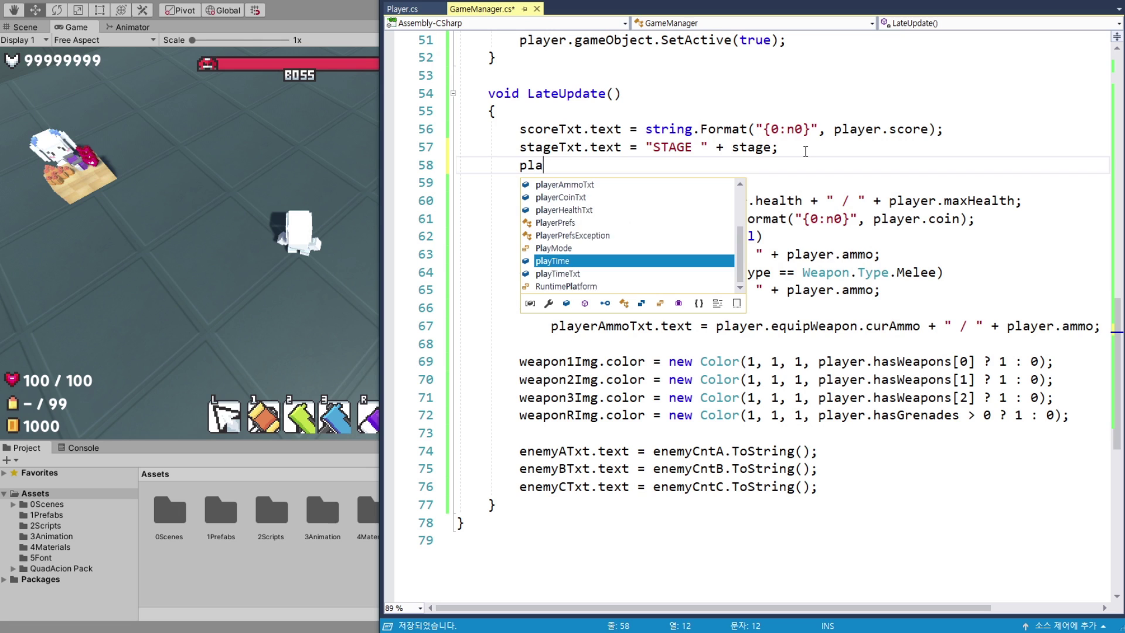
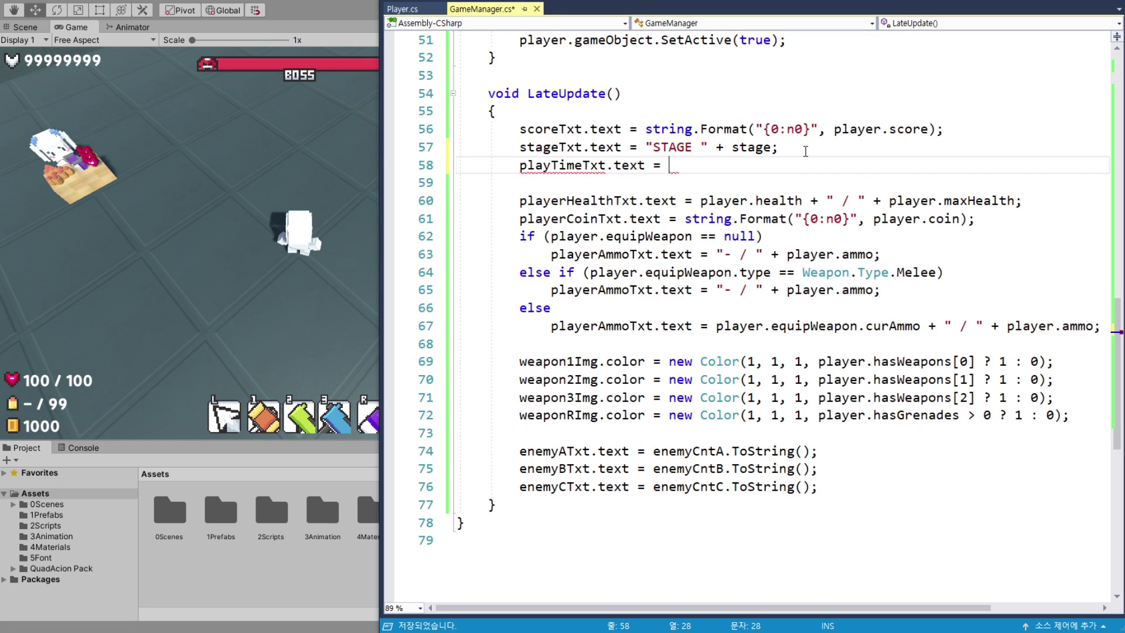
# - Create an empty Update method above LateUpdate, without the private modifier
pyautogui.scroll(1, 678, 223)
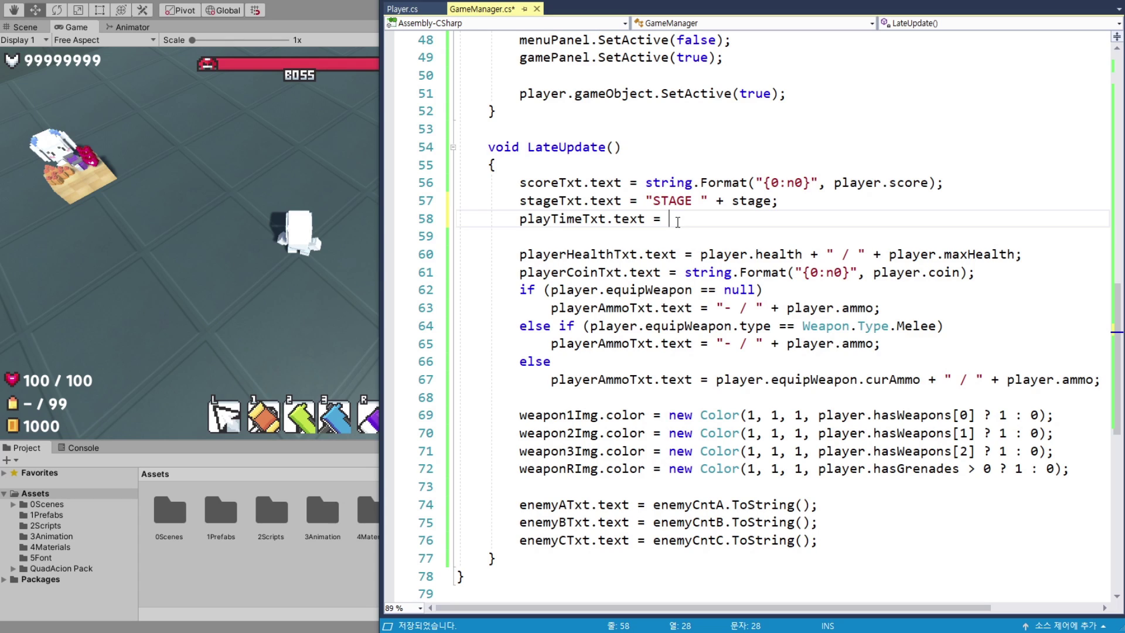
pyautogui.write('""')
pyautogui.write(';')
pyautogui.click(522, 129)
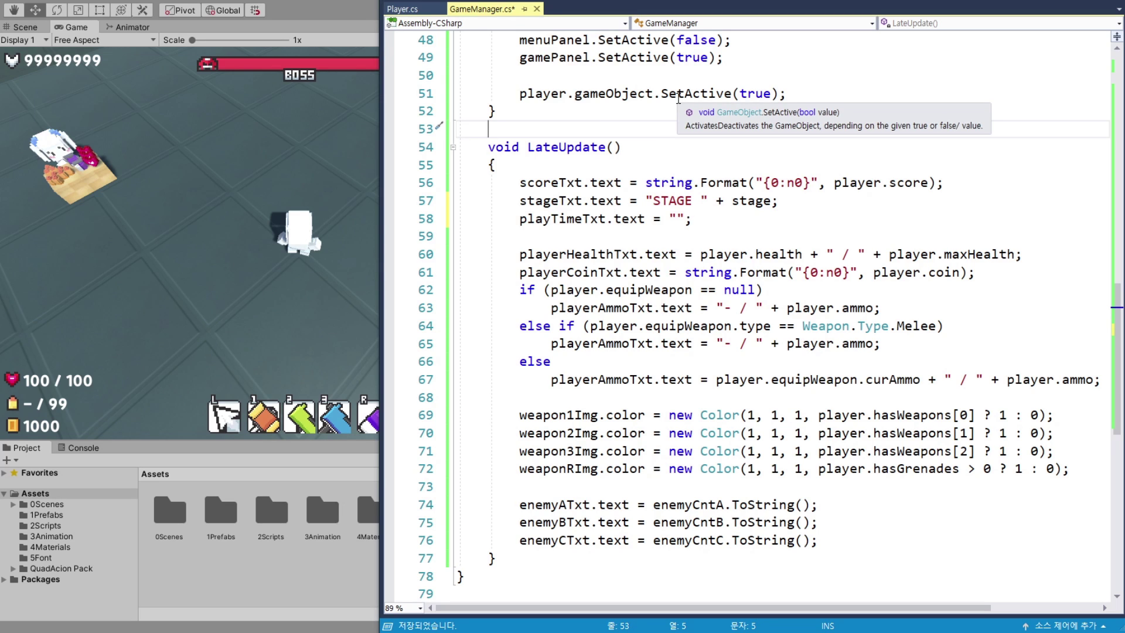
pyautogui.write('void Upda')
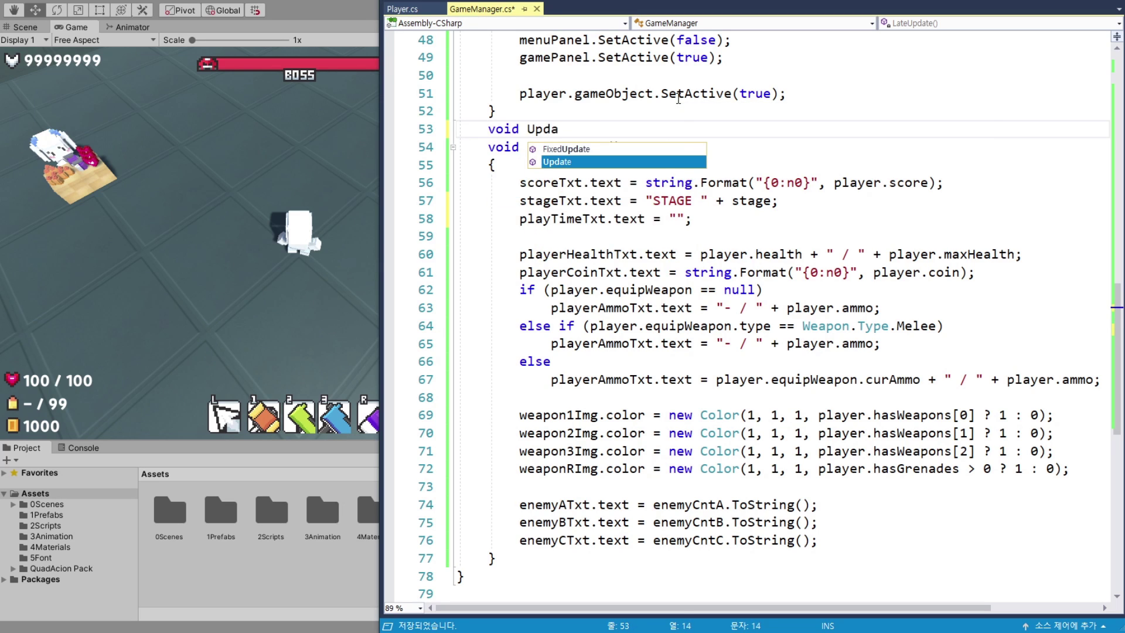
pyautogui.press('Tab')
pyautogui.press('Down')
pyautogui.press('Return')
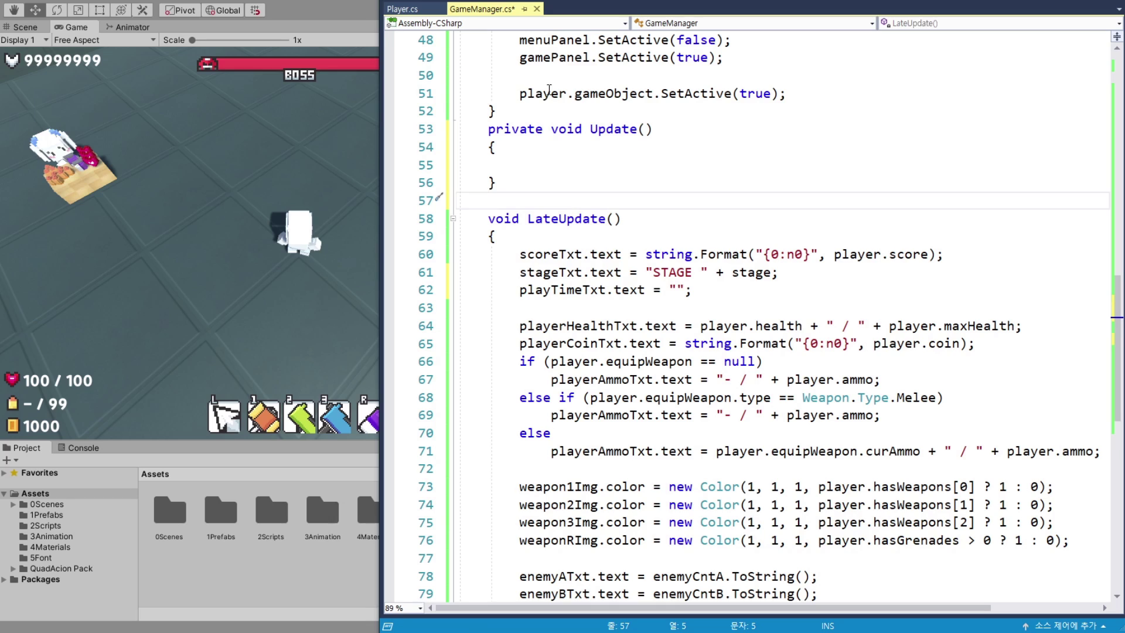
pyautogui.click(516, 111)
pyautogui.press('Return')
pyautogui.doubleClick(514, 147)
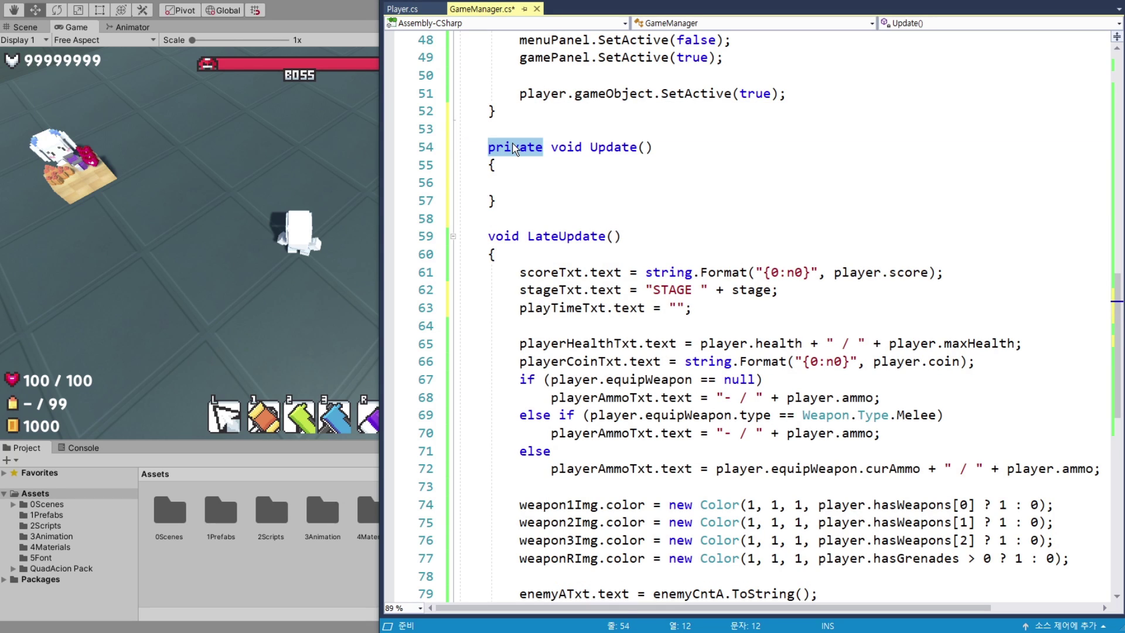
pyautogui.press('Delete')
pyautogui.press('Delete')
# - Fill Update with if (isBattle) playTime += Time.deltaTime; and save GameManager.cs
pyautogui.click(524, 192)
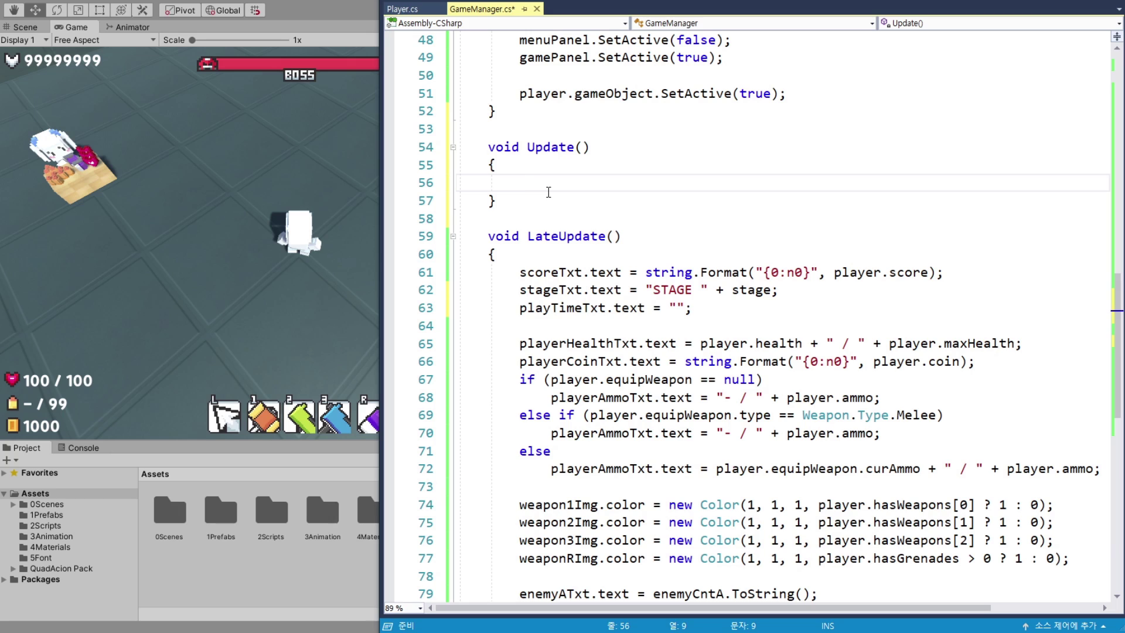
pyautogui.write('if(is')
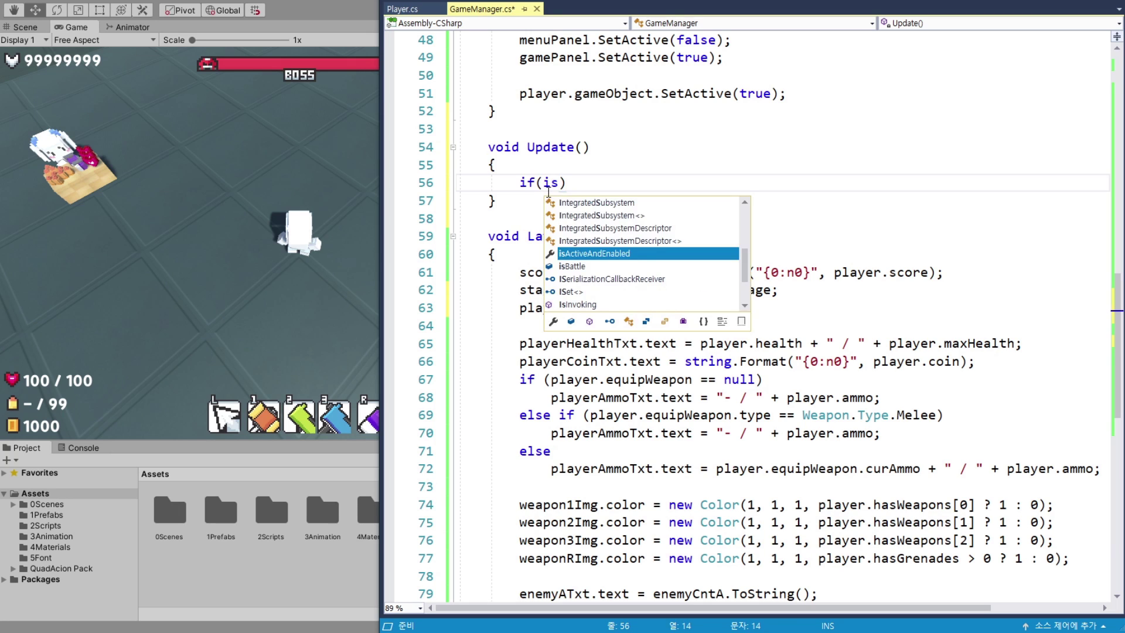
pyautogui.write('B')
pyautogui.press('Tab')
pyautogui.press('End')
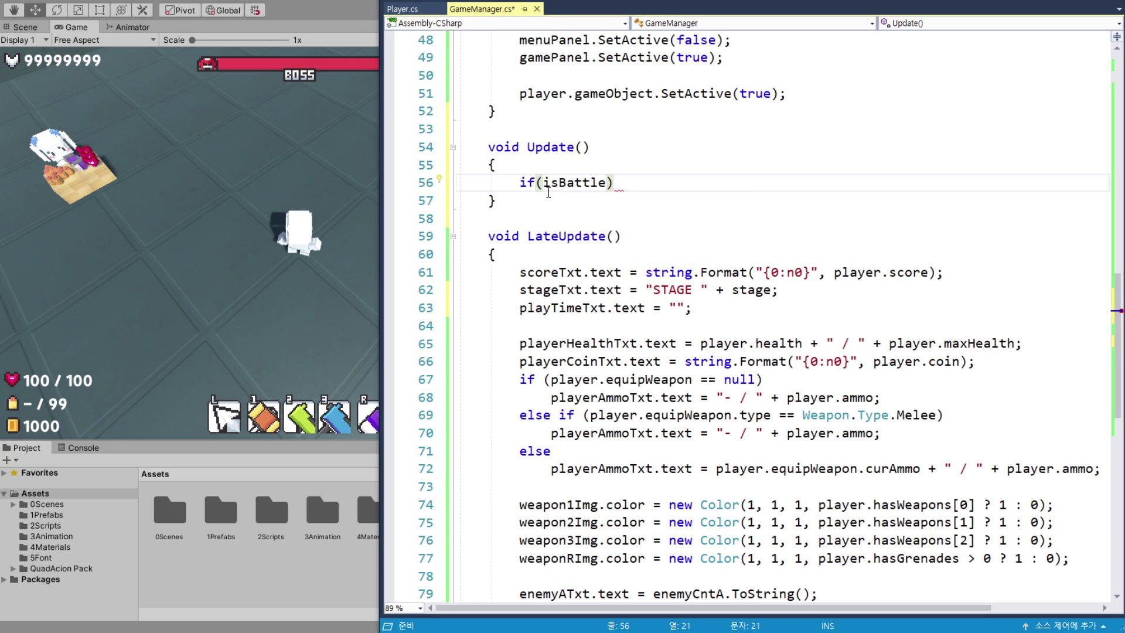
pyautogui.press('Return')
pyautogui.write('playTime')
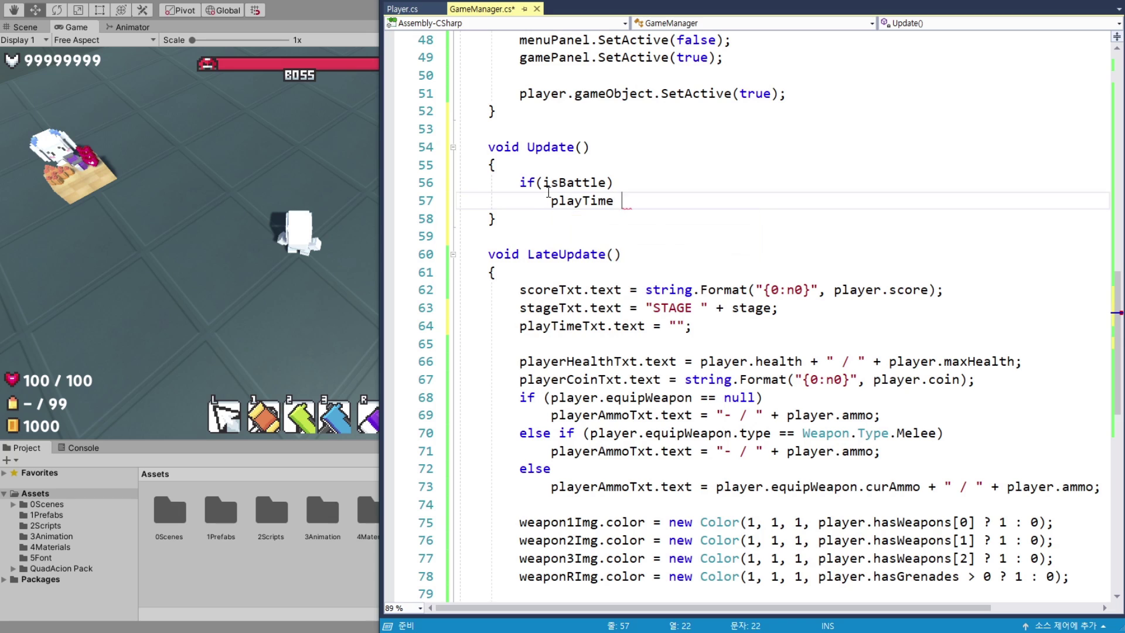
pyautogui.write(' += ')
pyautogui.write('Time.')
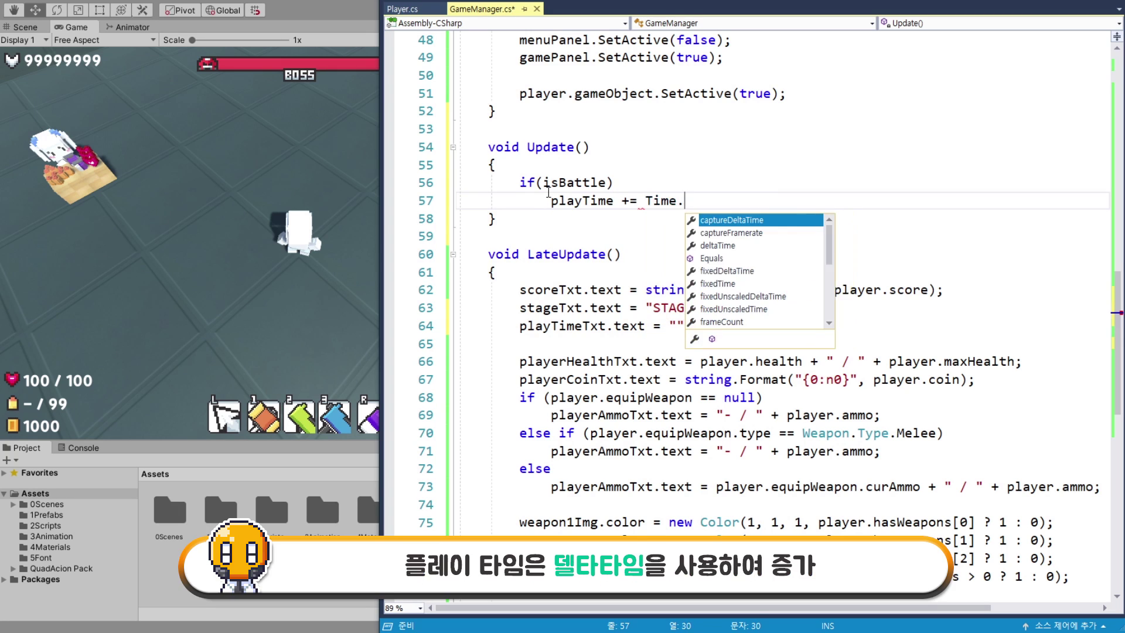
pyautogui.write('de')
pyautogui.press('Tab')
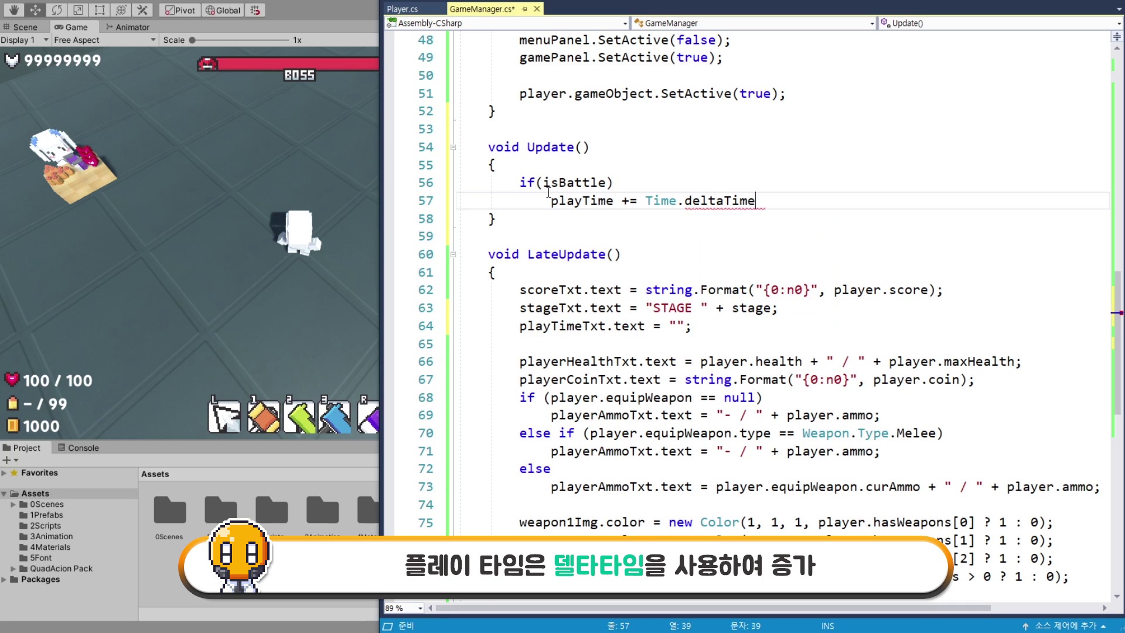
pyautogui.write(';')
pyautogui.hotkey('ctrl', 's')
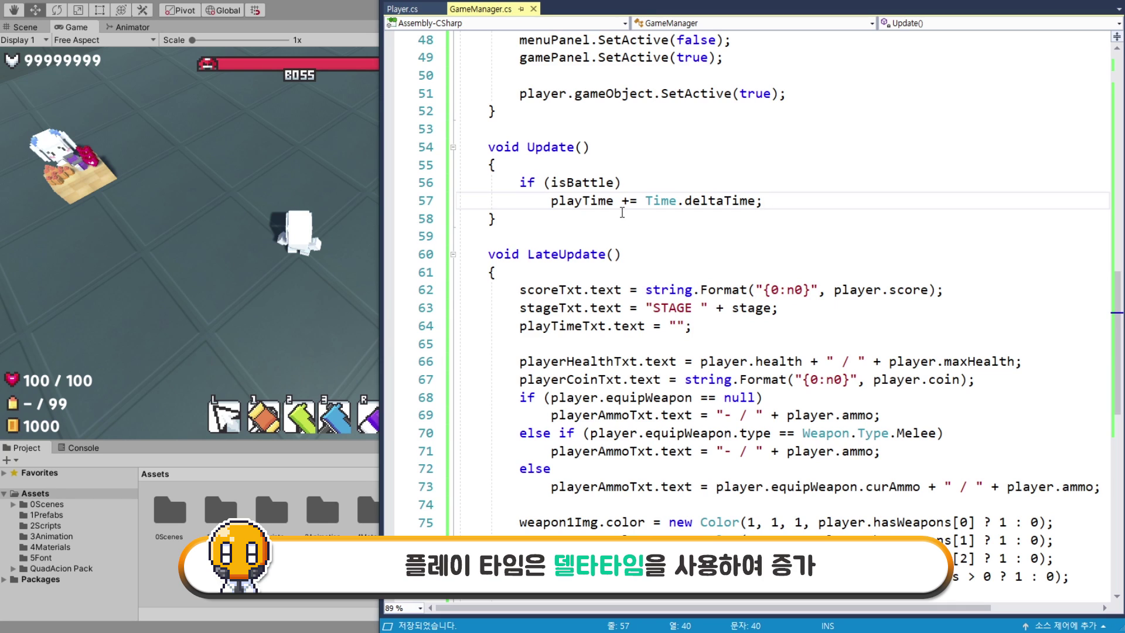
pyautogui.doubleClick(588, 203)
pyautogui.click(782, 195)
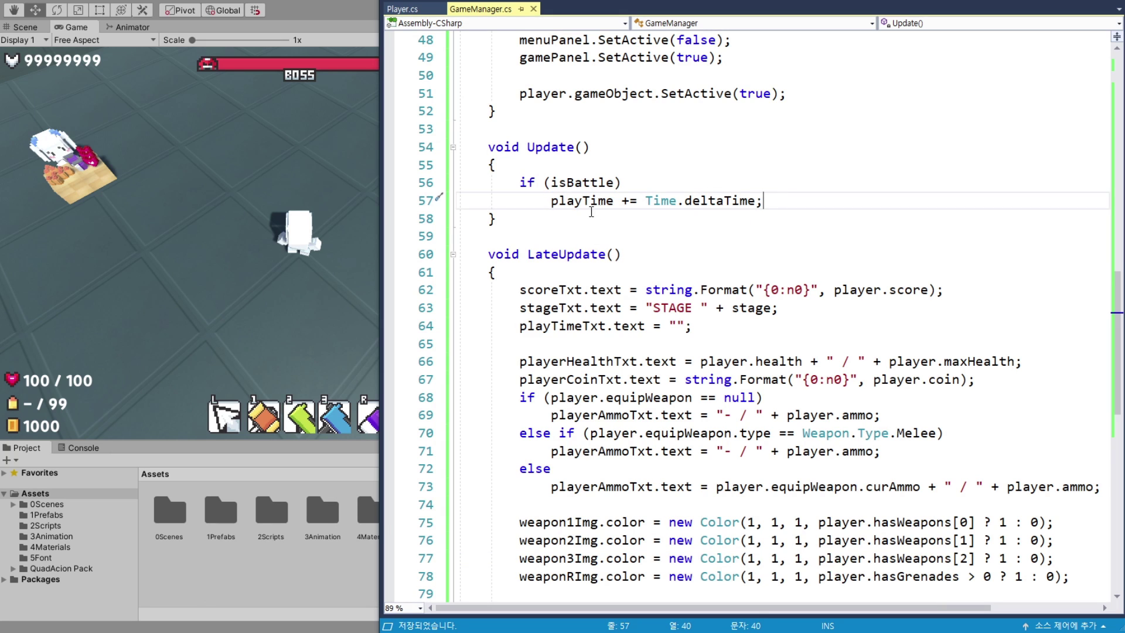
pyautogui.scroll(-2, 810, 212)
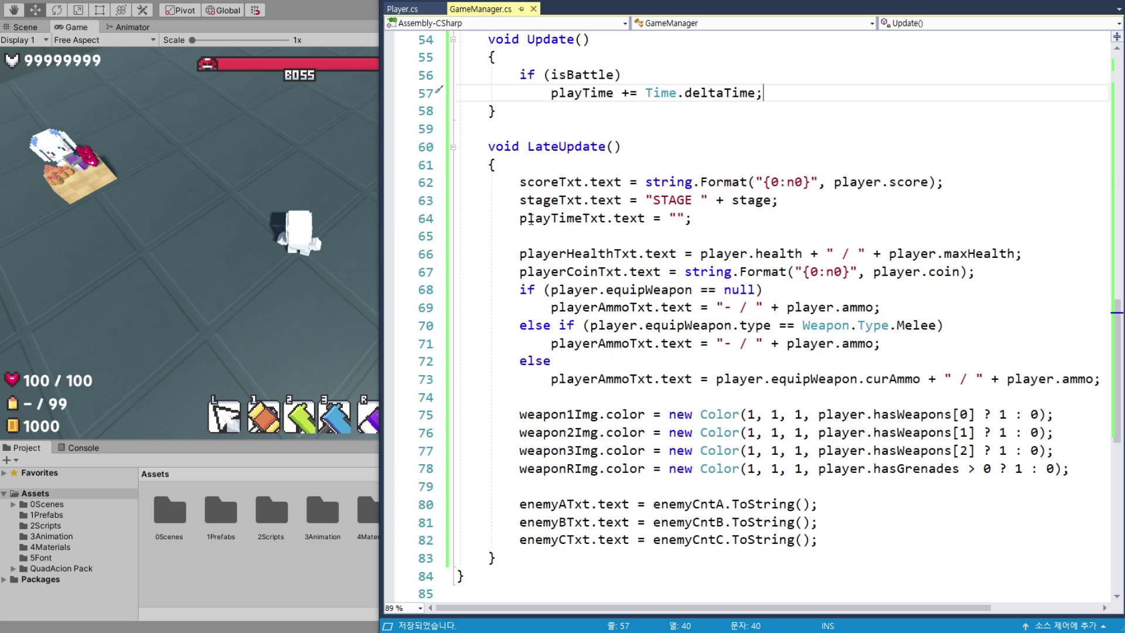
# - Add int hour = (int)(playTime / 3600); below the stage text line
pyautogui.click(798, 205)
pyautogui.press('Return')
pyautogui.press('Return')
pyautogui.write('int hou')
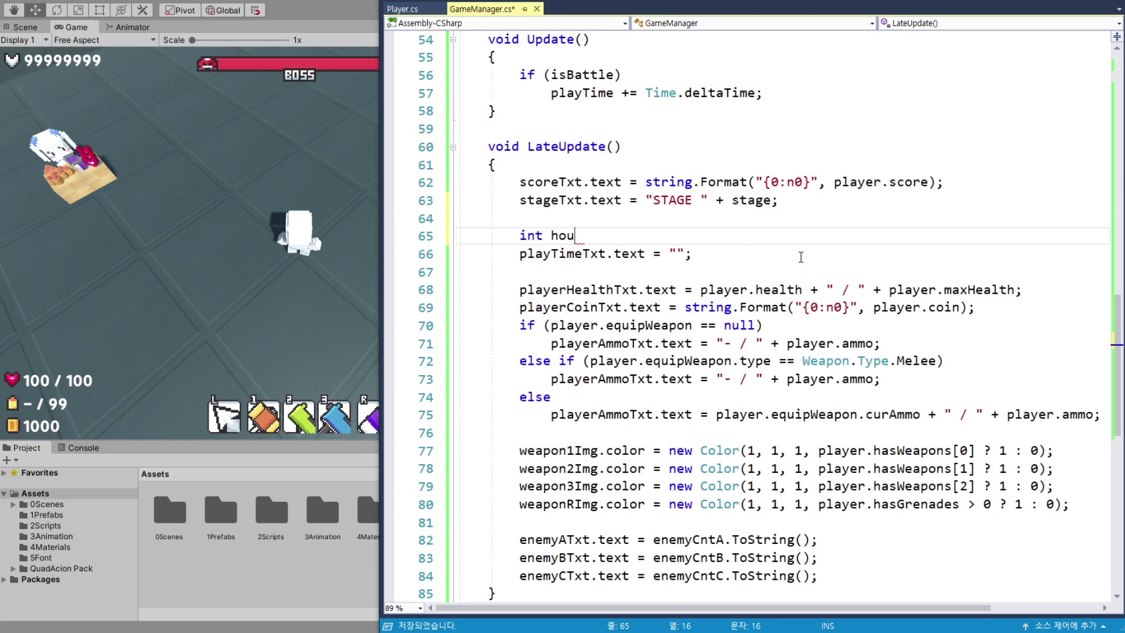
pyautogui.write('r = playTime')
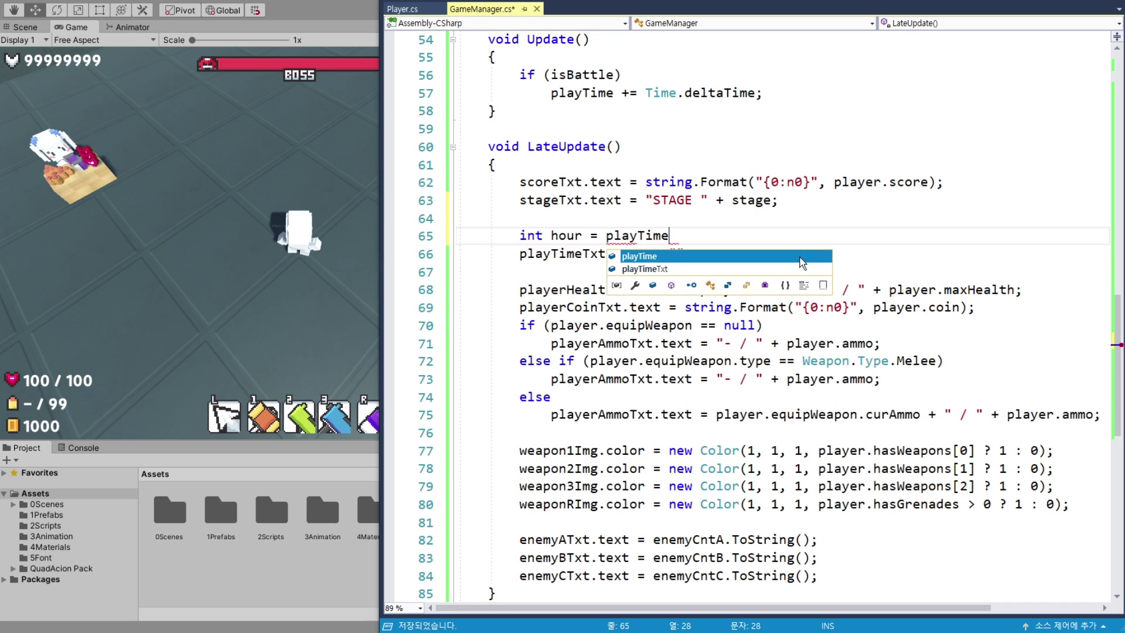
pyautogui.write(' / ')
pyautogui.write('36')
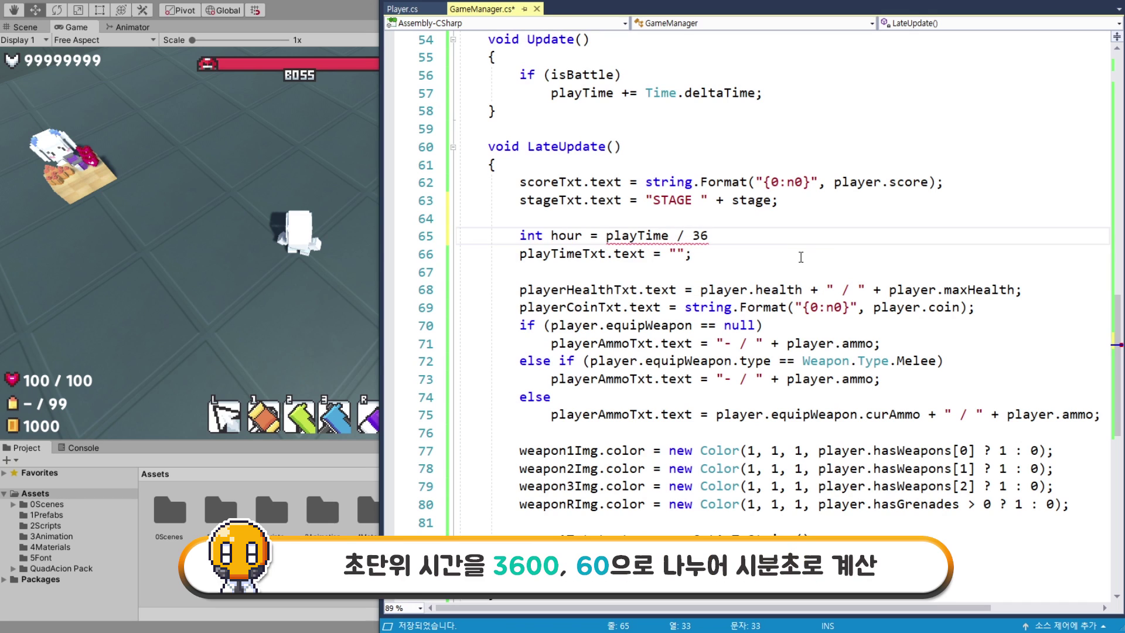
pyautogui.write('00;')
pyautogui.doubleClick(636, 238)
pyautogui.moveTo(642, 240)
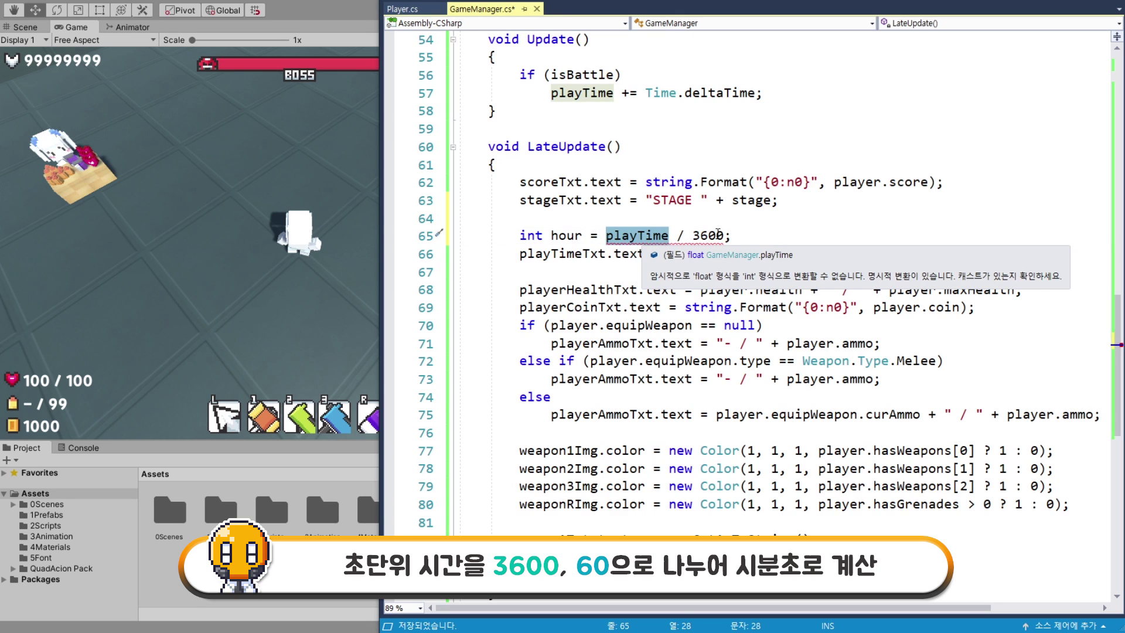
pyautogui.click(607, 237)
pyautogui.write('(')
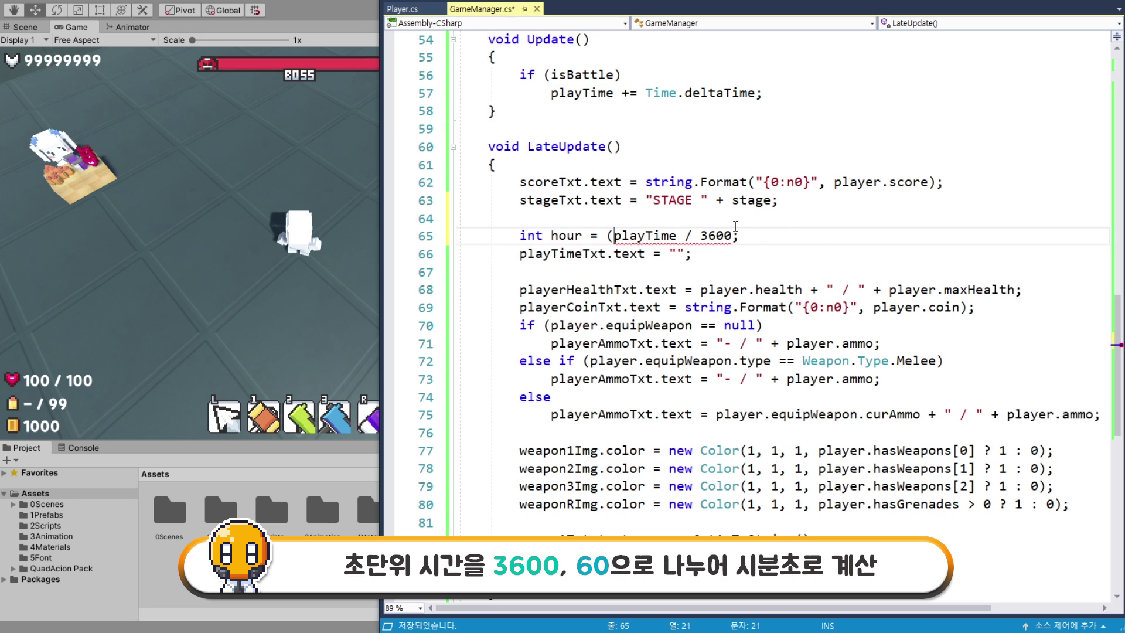
pyautogui.click(732, 234)
pyautogui.write(')')
pyautogui.click(607, 235)
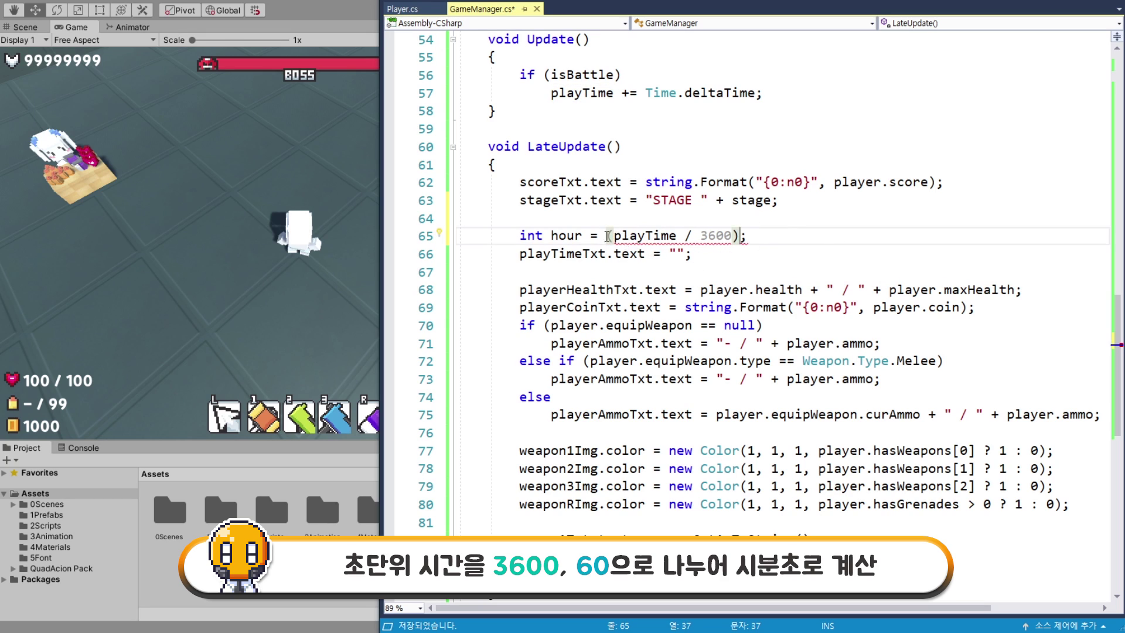
pyautogui.write('(int)')
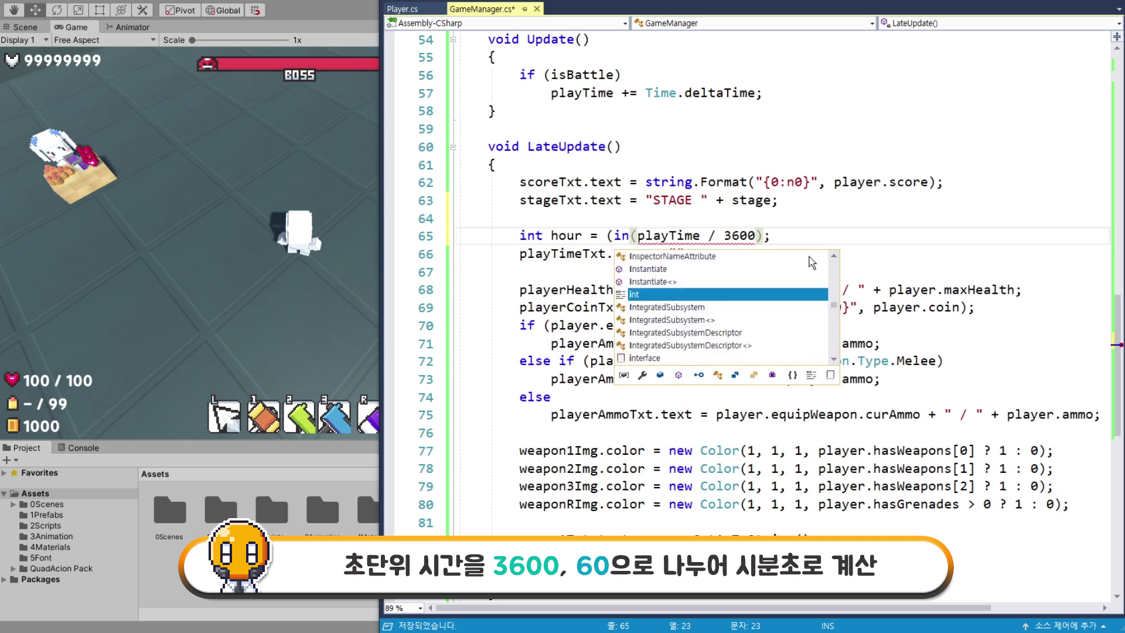
# - Start the minutes line as int min = (int)(playTime / 60) from the copied hour expression
pyautogui.click(600, 255)
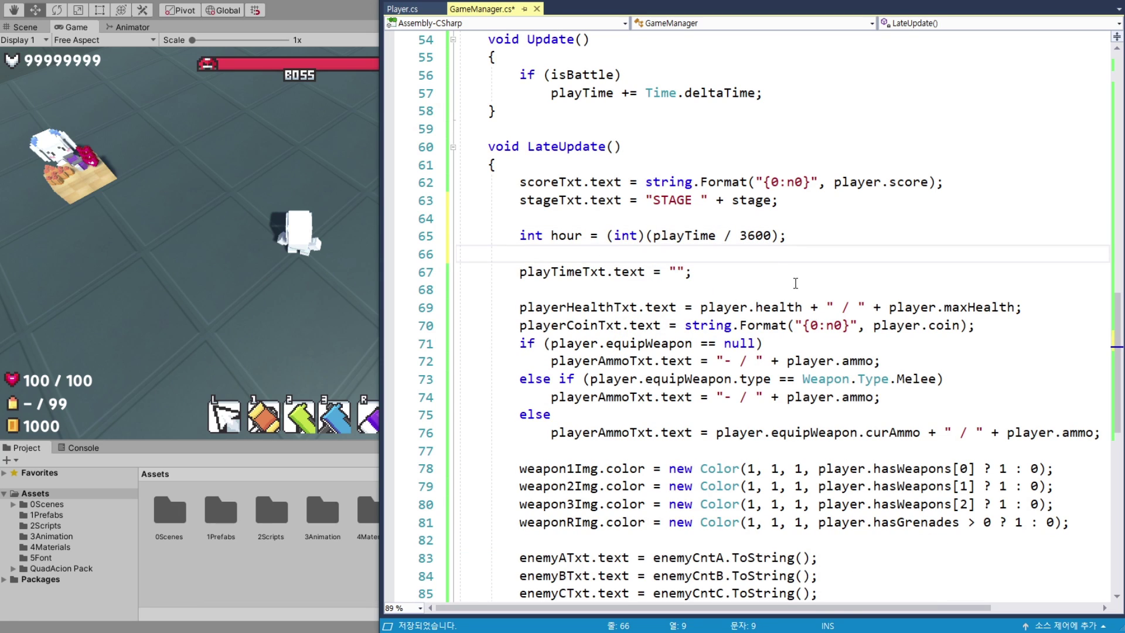
pyautogui.write('int')
pyautogui.write(' min =')
pyautogui.moveTo(606, 235); pyautogui.dragTo(778, 235)
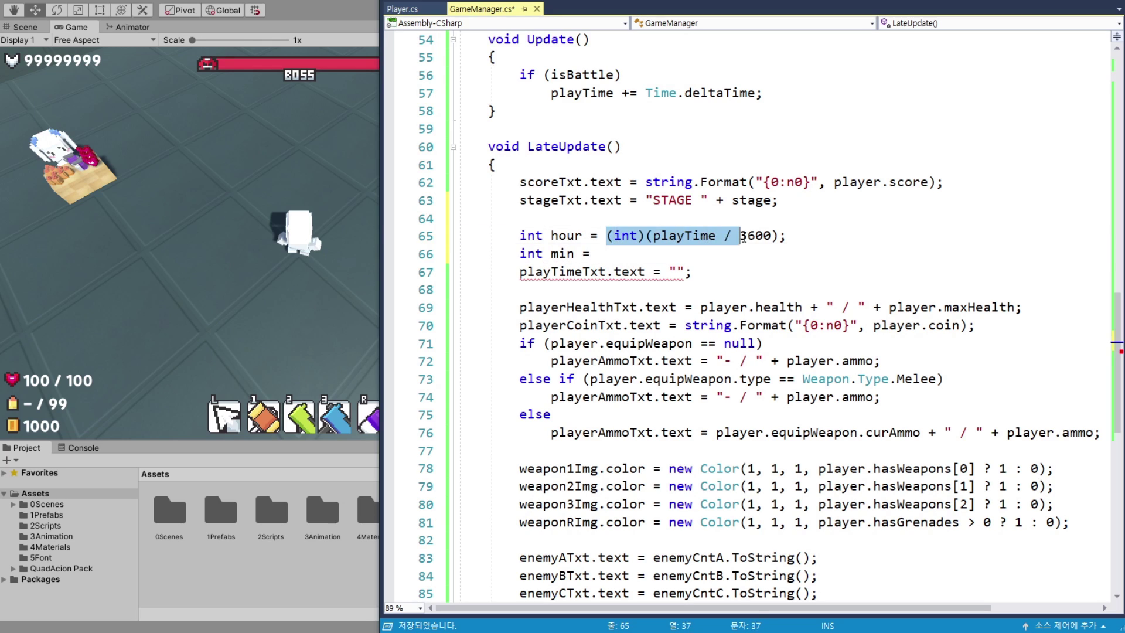
pyautogui.hotkey('ctrl', 'c')
pyautogui.click(679, 258)
pyautogui.hotkey('ctrl', 'v')
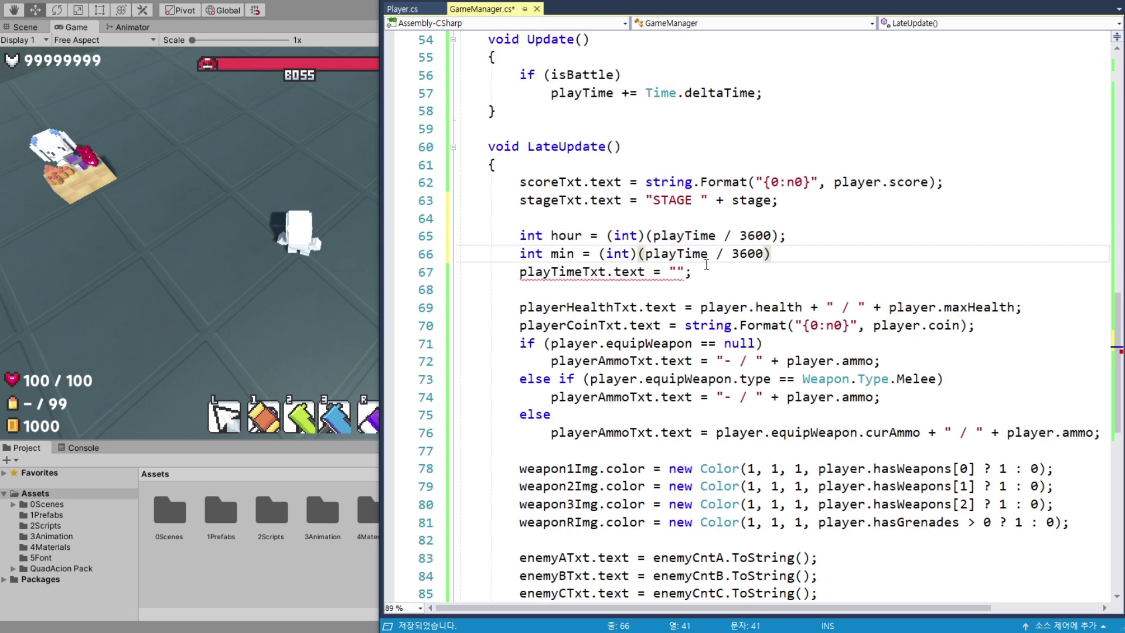
pyautogui.doubleClick(747, 253)
pyautogui.write('60')
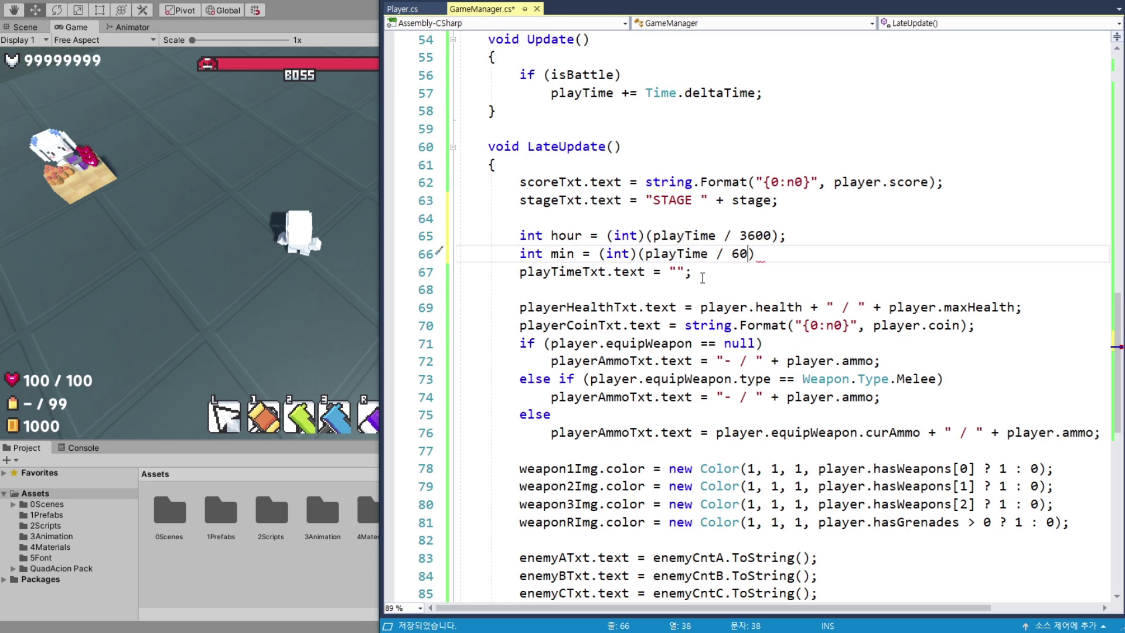
# - Change the minutes to (int)((playTime - hour * 3600) / 60); and end the line
pyautogui.doubleClick(694, 253)
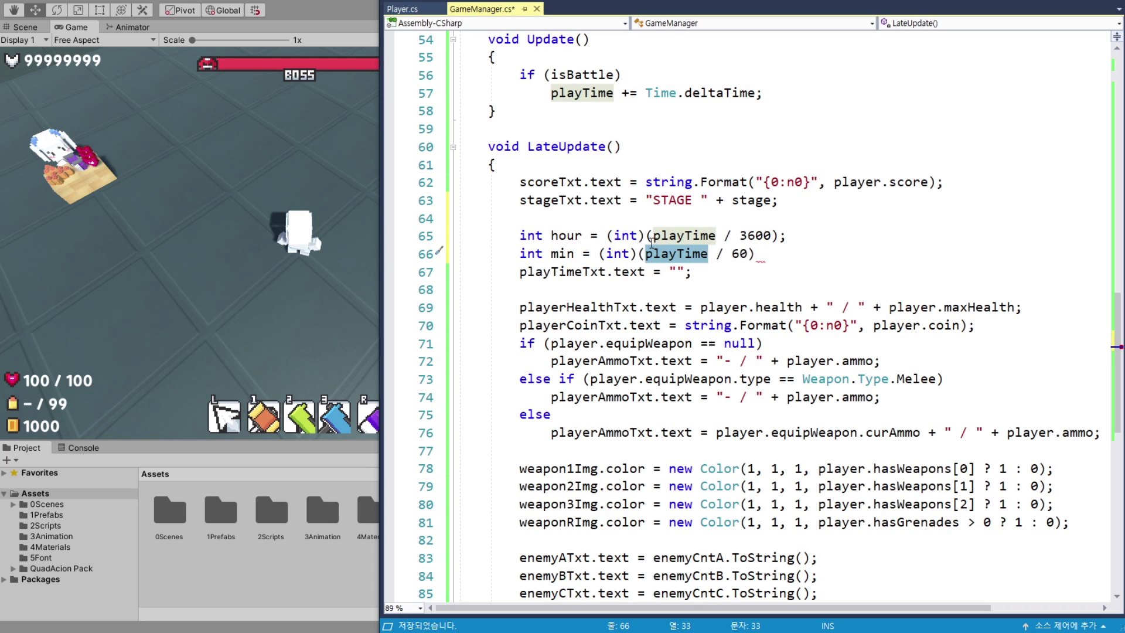
pyautogui.moveTo(646, 236); pyautogui.dragTo(771, 237)
pyautogui.click(708, 253)
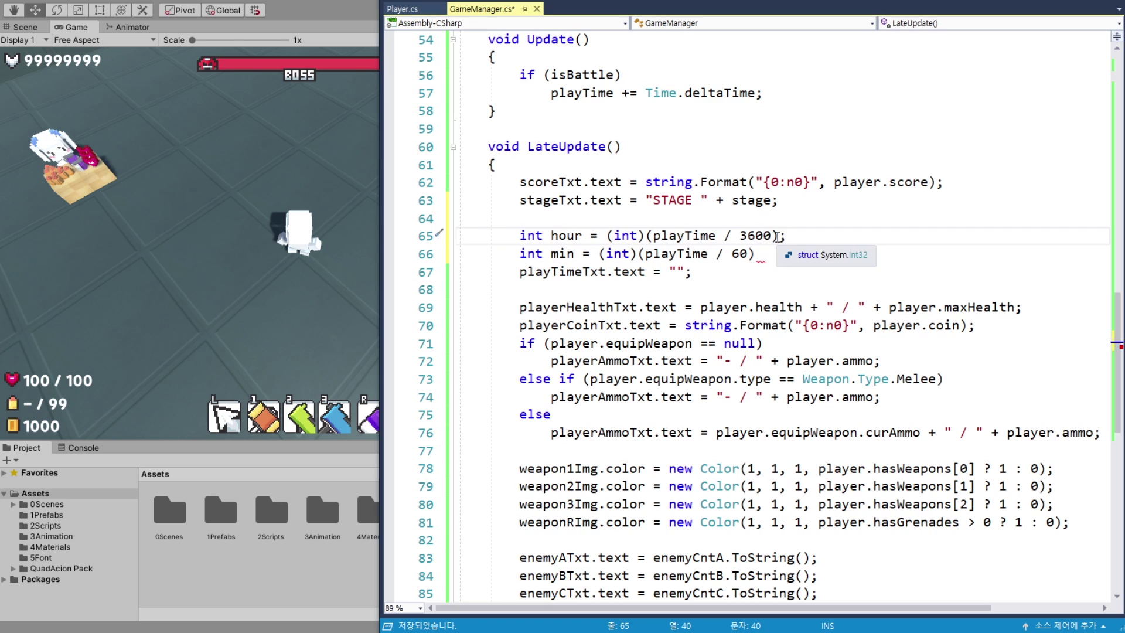
pyautogui.write('- hour * 3600)')
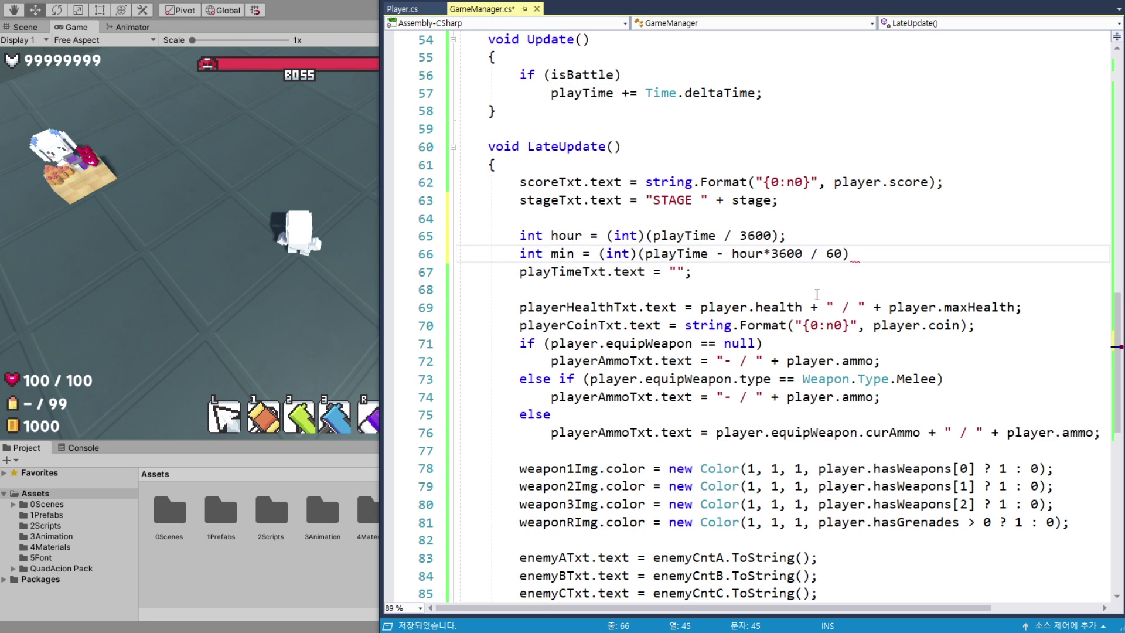
pyautogui.click(645, 253)
pyautogui.write('(')
pyautogui.click(888, 253)
pyautogui.write(';')
pyautogui.press('Return')
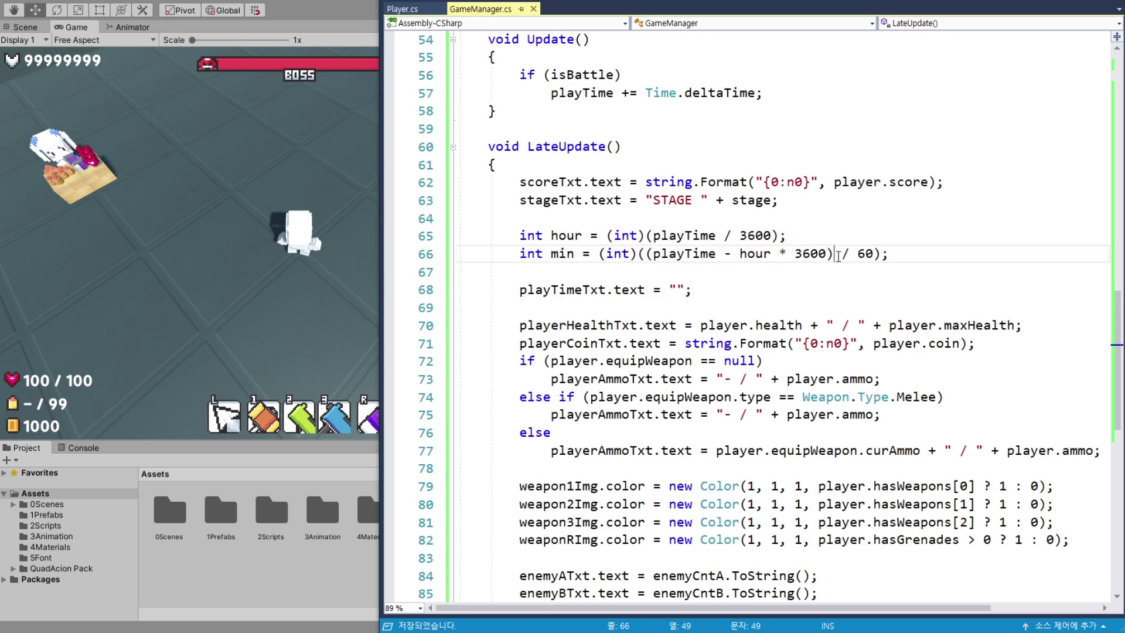
pyautogui.moveTo(833, 271)
pyautogui.mouseDown()
pyautogui.moveTo(842, 253)
pyautogui.moveTo(648, 253)
pyautogui.mouseUp()
pyautogui.click(743, 253)
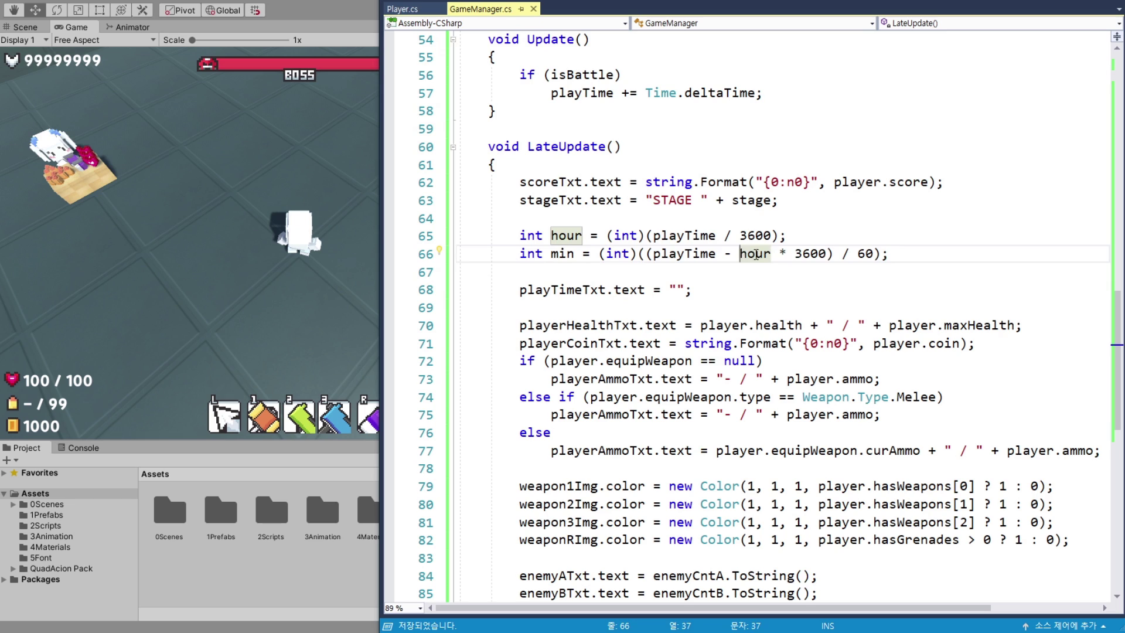
pyautogui.moveTo(740, 253); pyautogui.dragTo(825, 253)
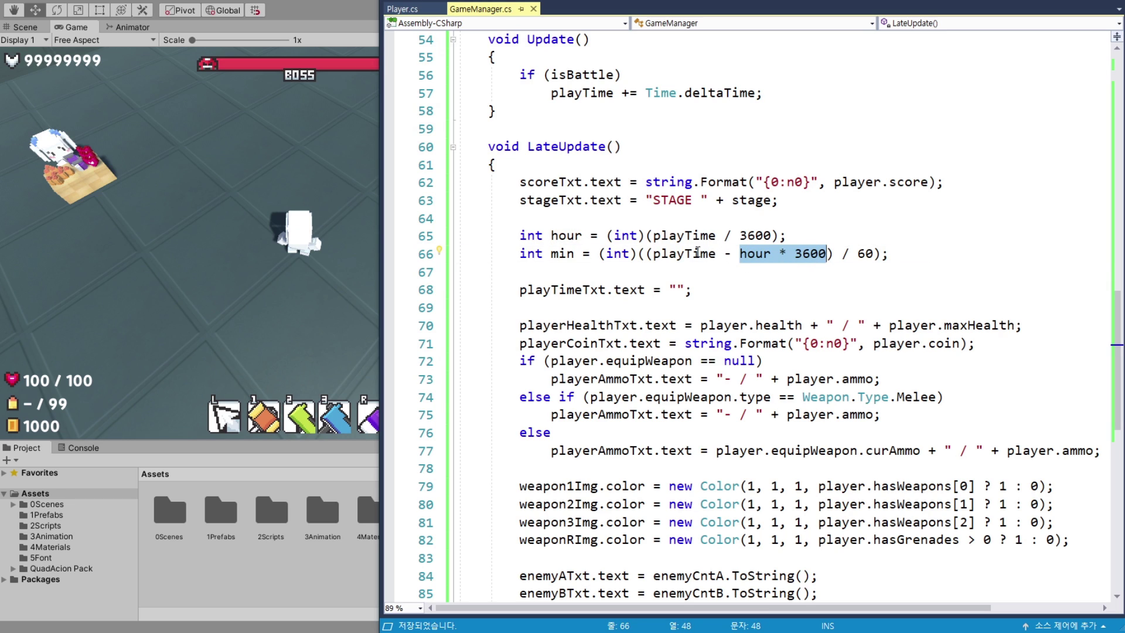
pyautogui.moveTo(653, 253); pyautogui.dragTo(716, 253)
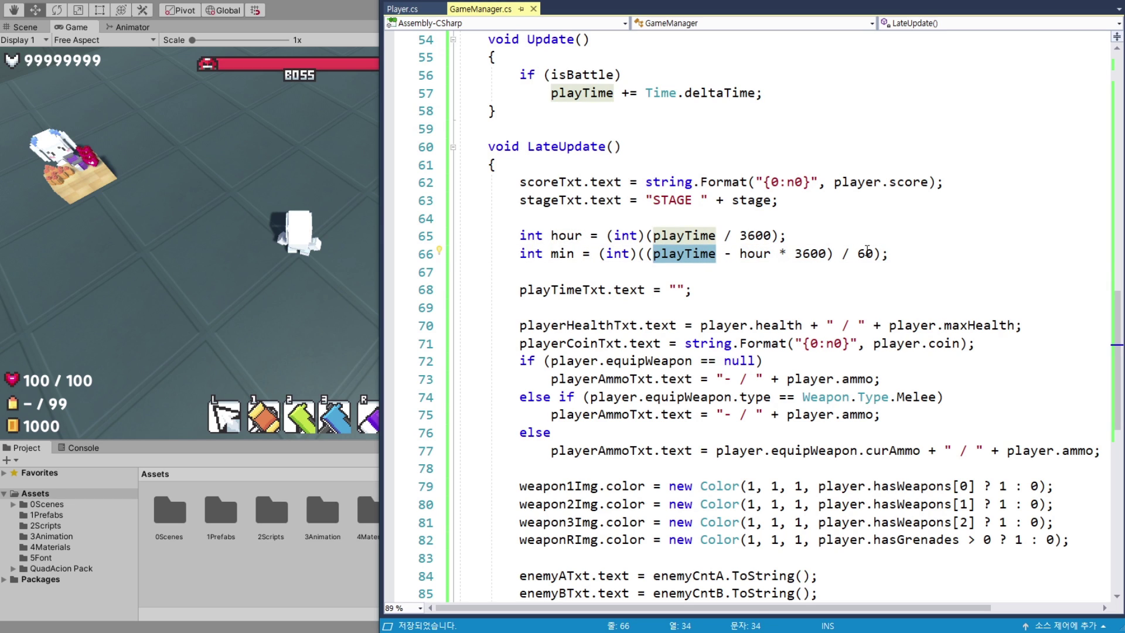
pyautogui.doubleClick(864, 253)
pyautogui.click(682, 278)
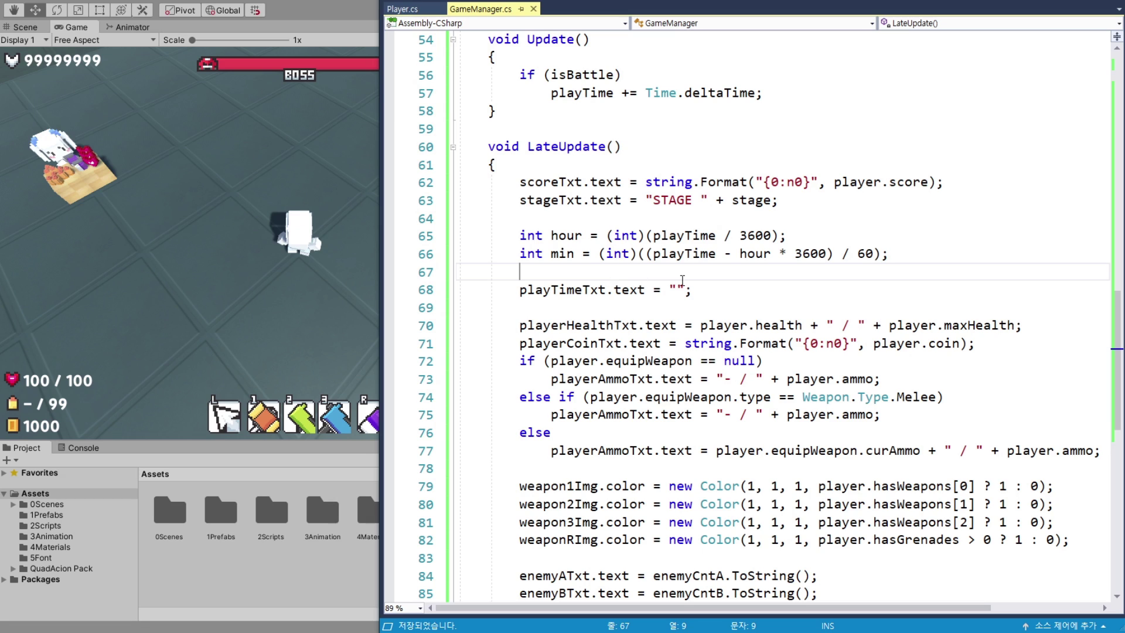
# - Add int second = (int)(playTime % 60); below the minutes line
pyautogui.click(561, 254)
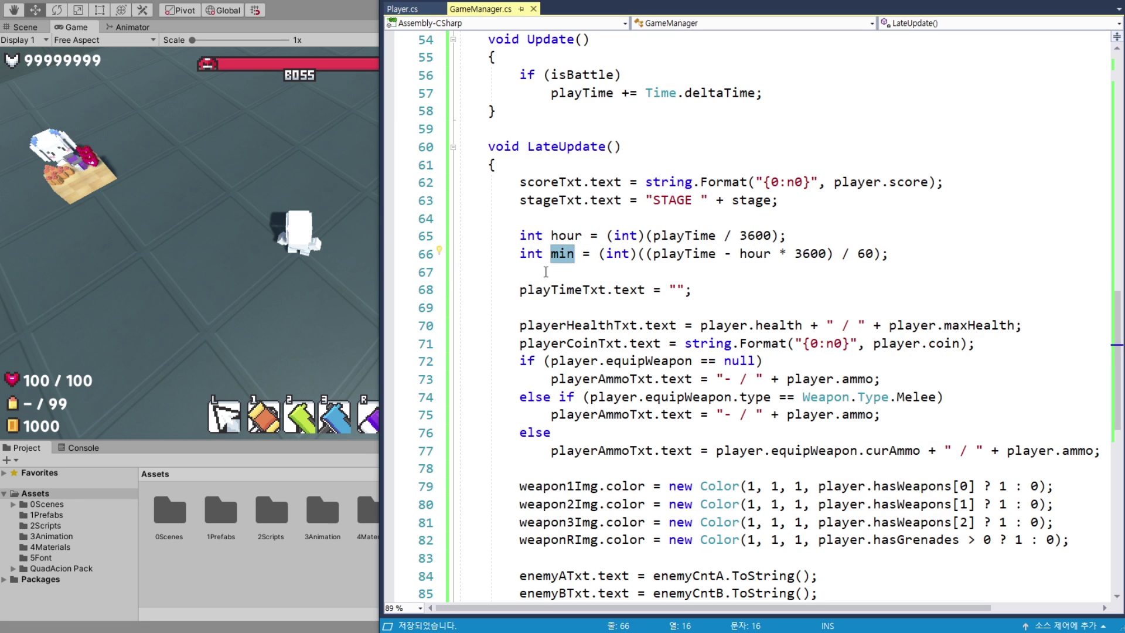
pyautogui.click(673, 272)
pyautogui.write('in')
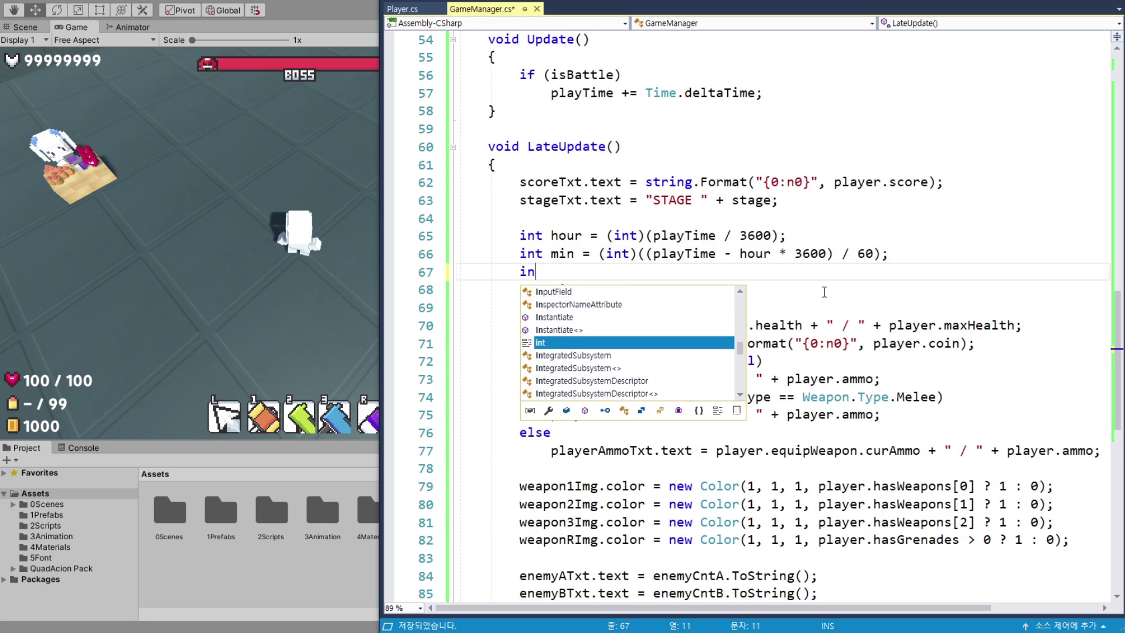
pyautogui.write('t s')
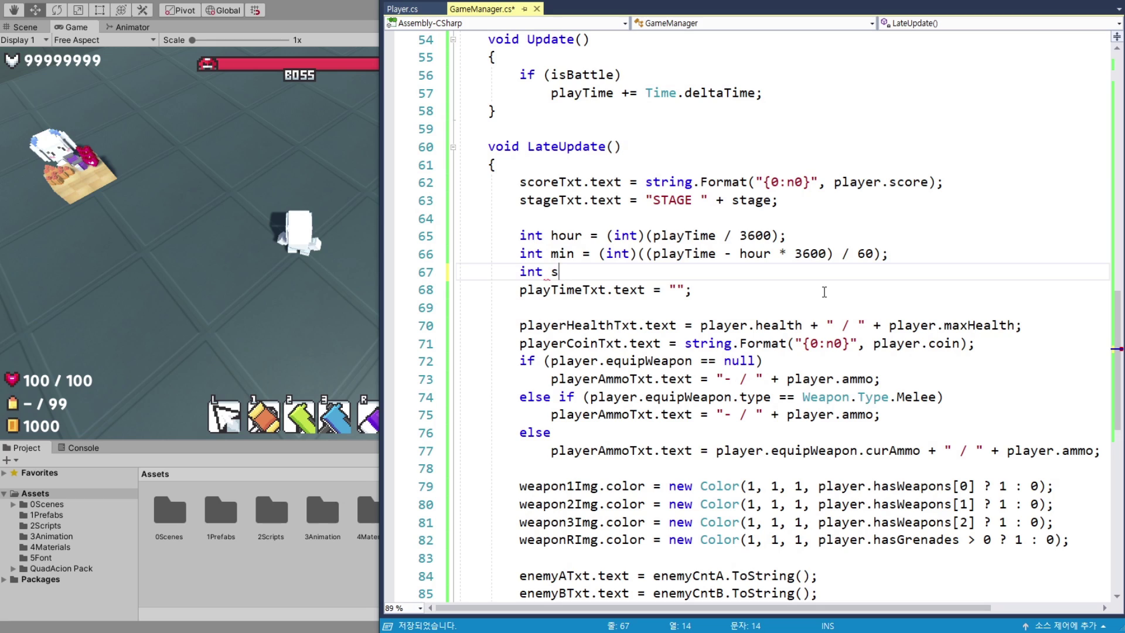
pyautogui.write('econd =')
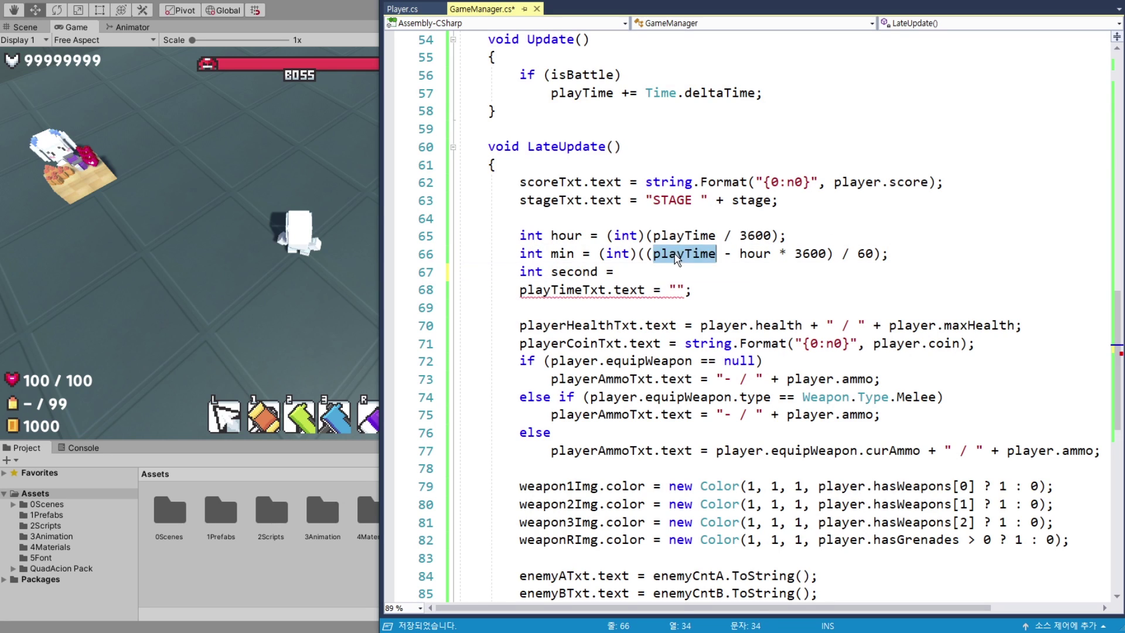
pyautogui.write(' playTime % ')
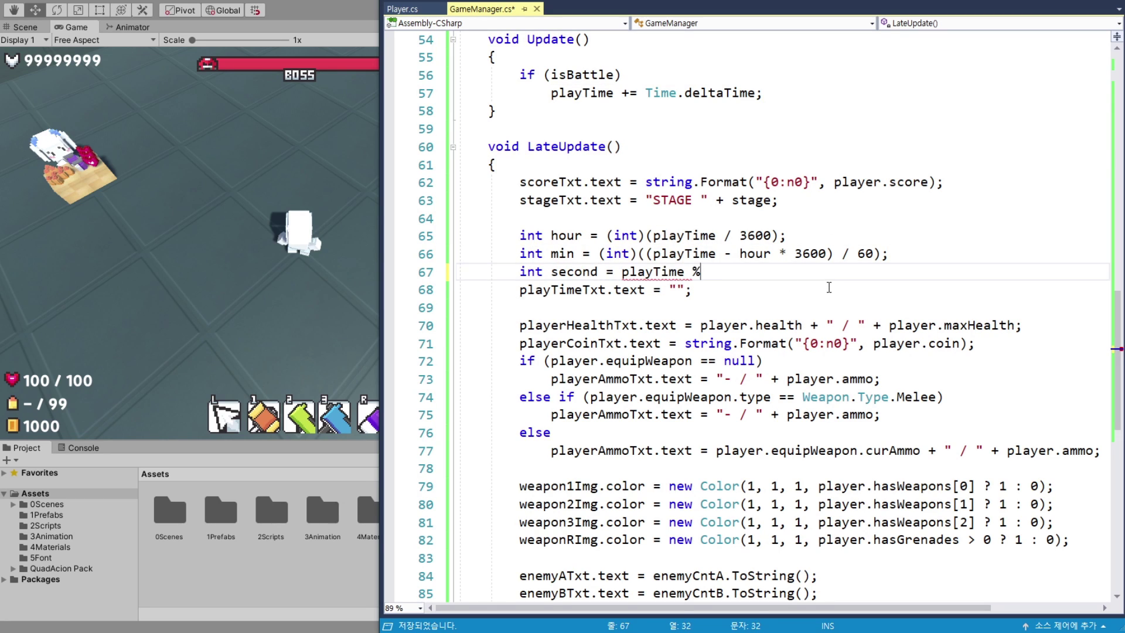
pyautogui.write('60')
pyautogui.click(705, 272)
pyautogui.click(727, 272)
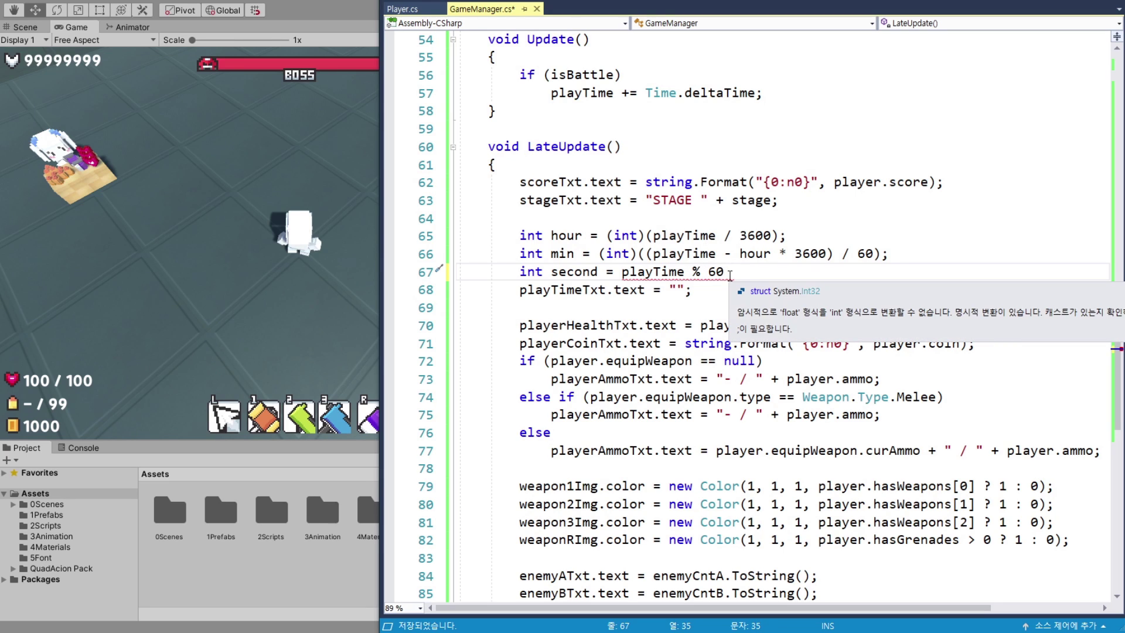
pyautogui.moveTo(873, 254); pyautogui.dragTo(857, 254)
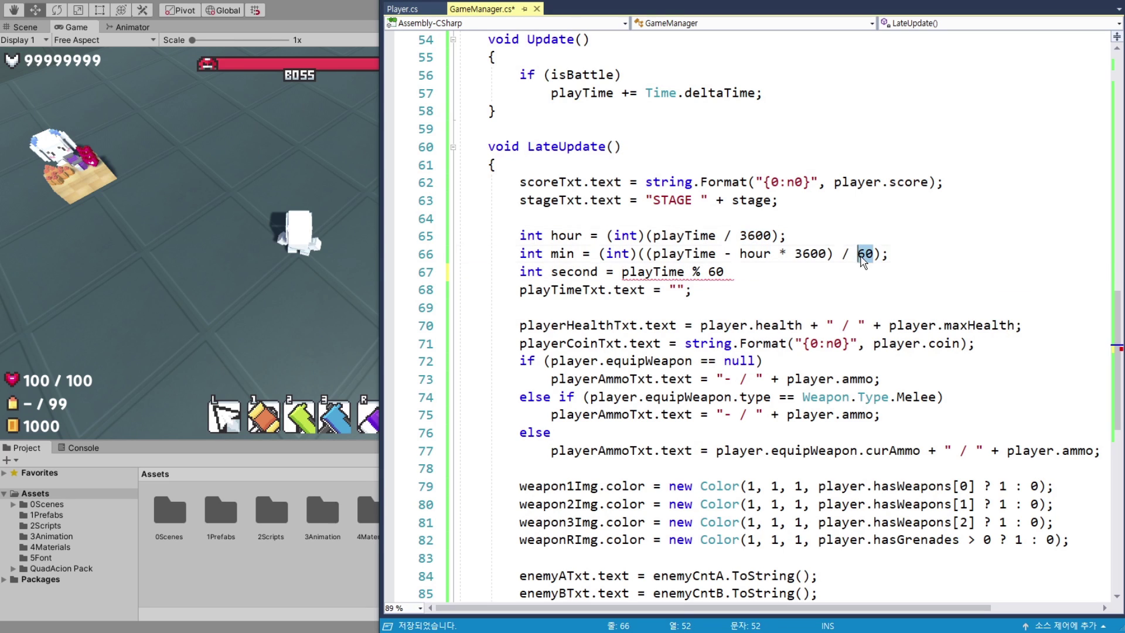
pyautogui.click(730, 271)
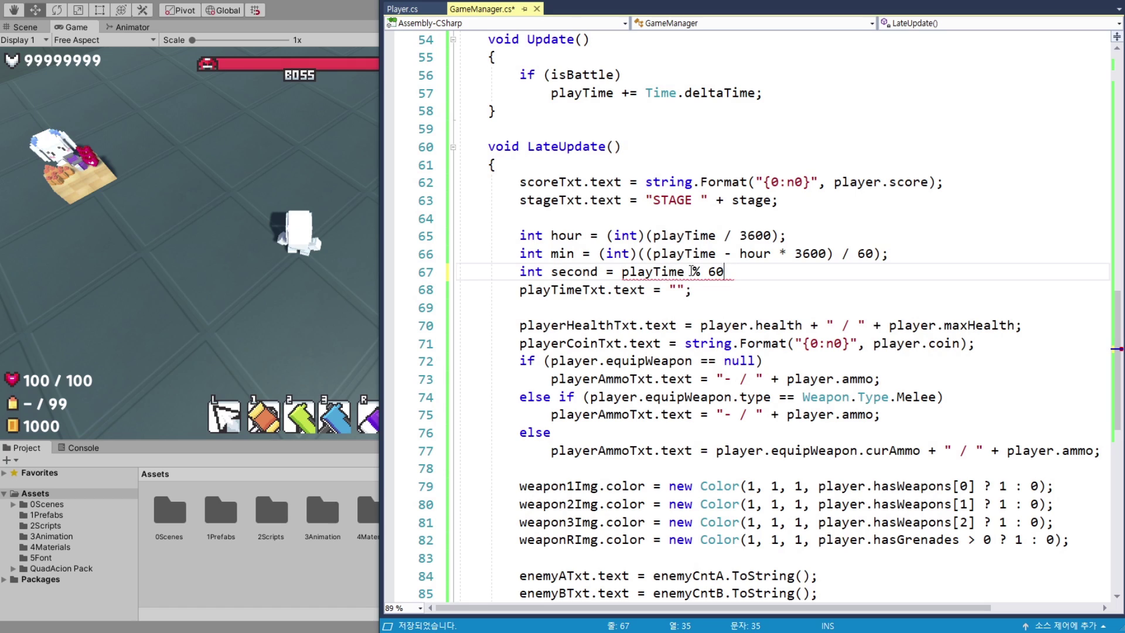
pyautogui.doubleClick(589, 273)
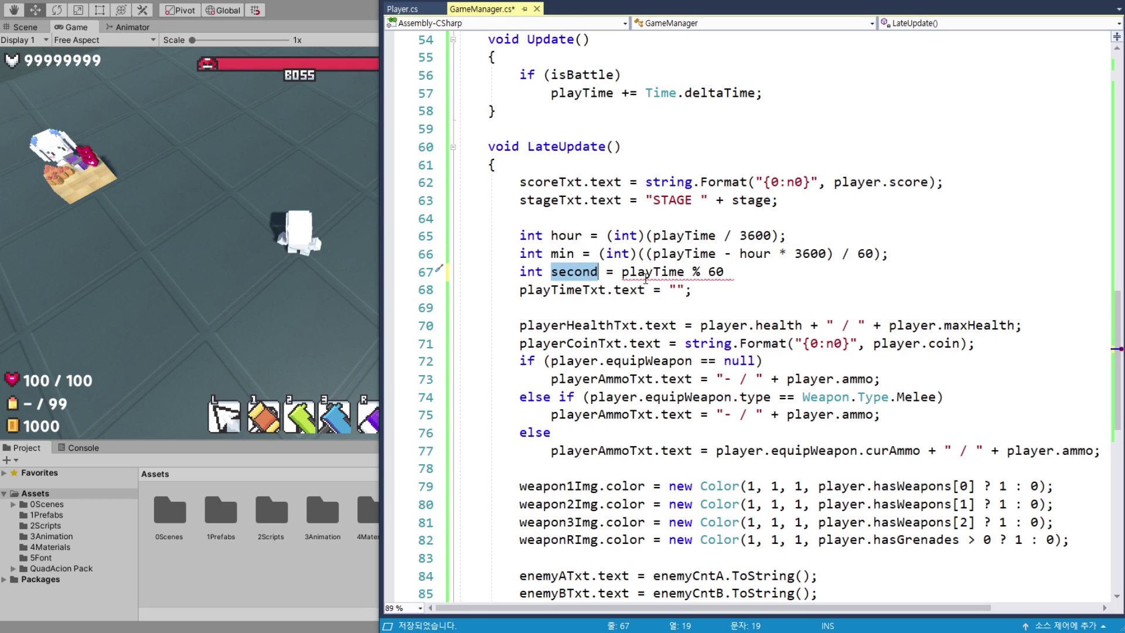
pyautogui.click(622, 272)
pyautogui.write('(int)')
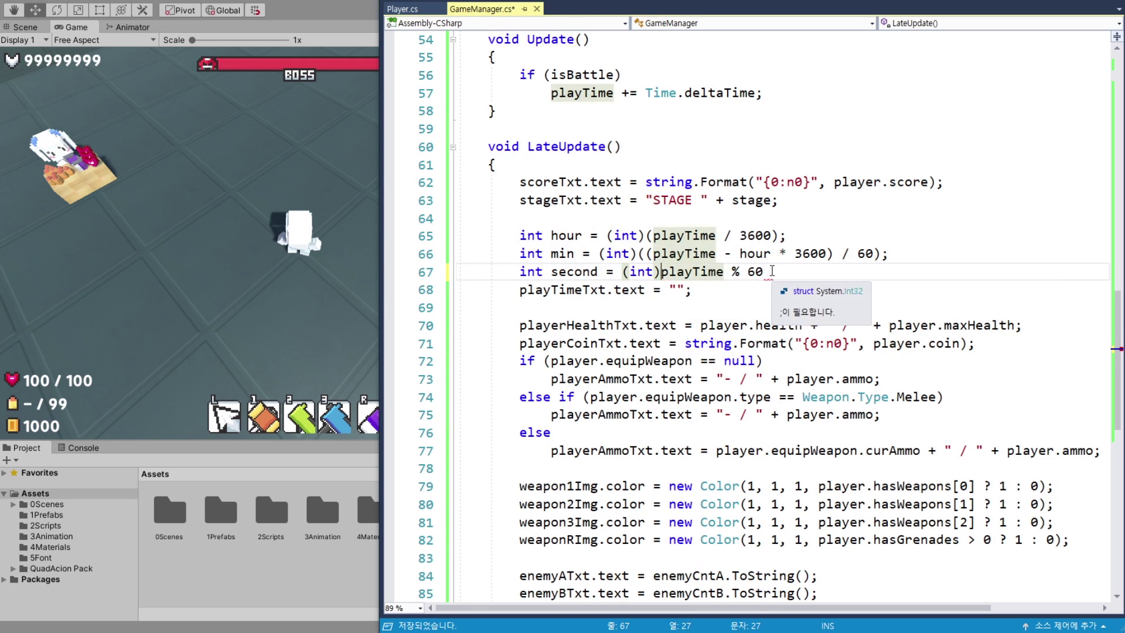
pyautogui.write('(')
pyautogui.click(772, 271)
pyautogui.write(');')
pyautogui.press('Return')
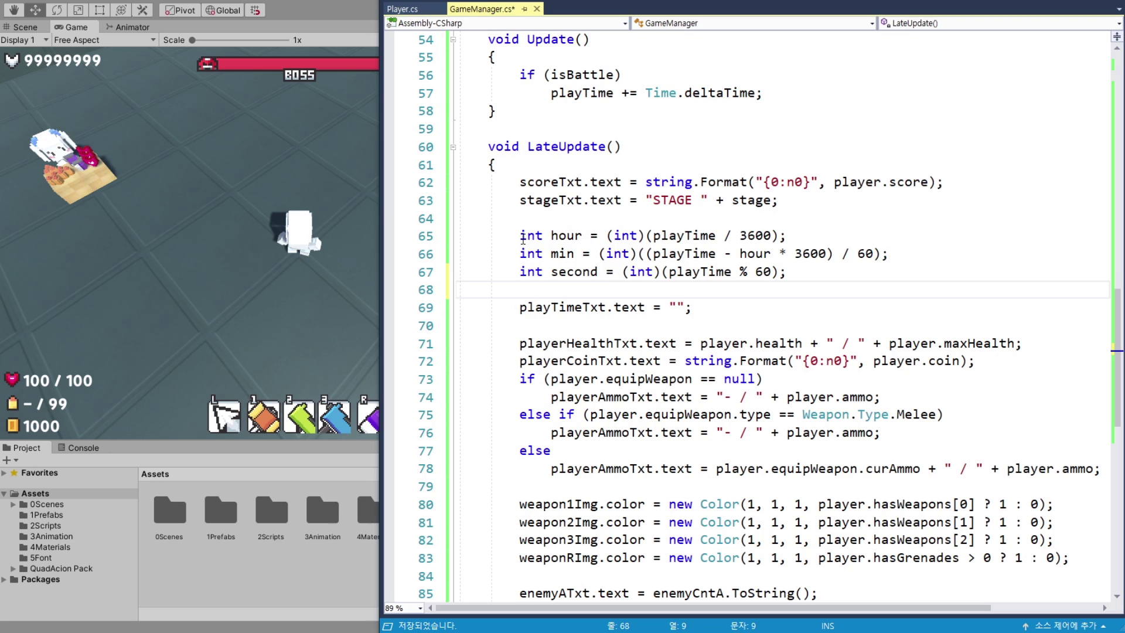
# - Review the hour, minute and second lines and glance at the Unity editor
pyautogui.moveTo(523, 238); pyautogui.dragTo(785, 284)
pyautogui.click(758, 276)
pyautogui.doubleClick(559, 237)
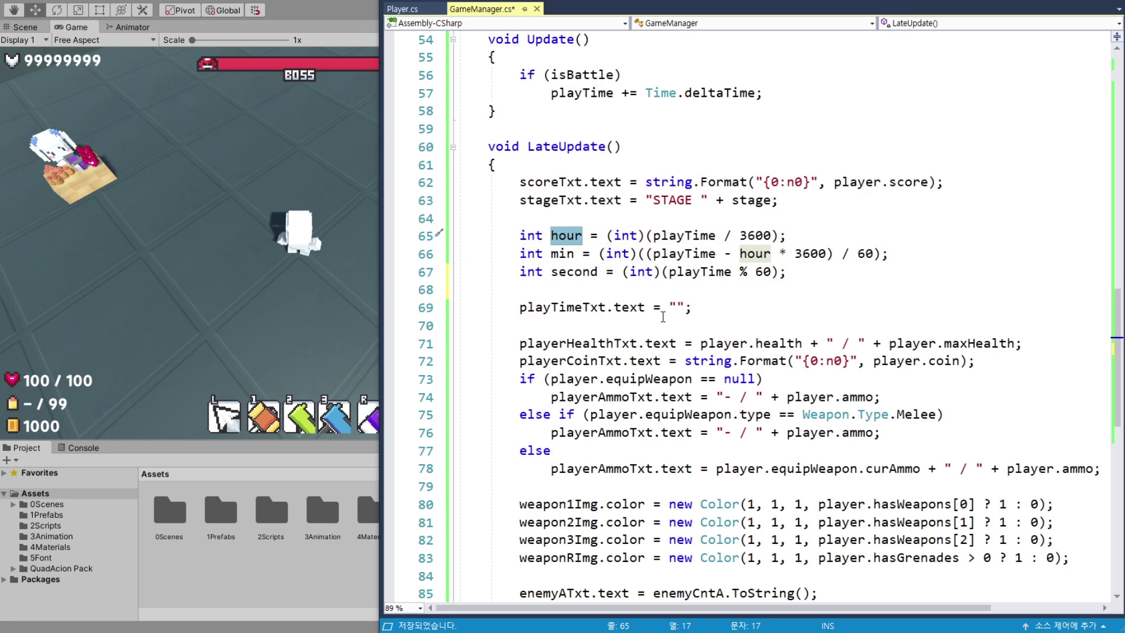
pyautogui.hotkey('alt', 'Tab')
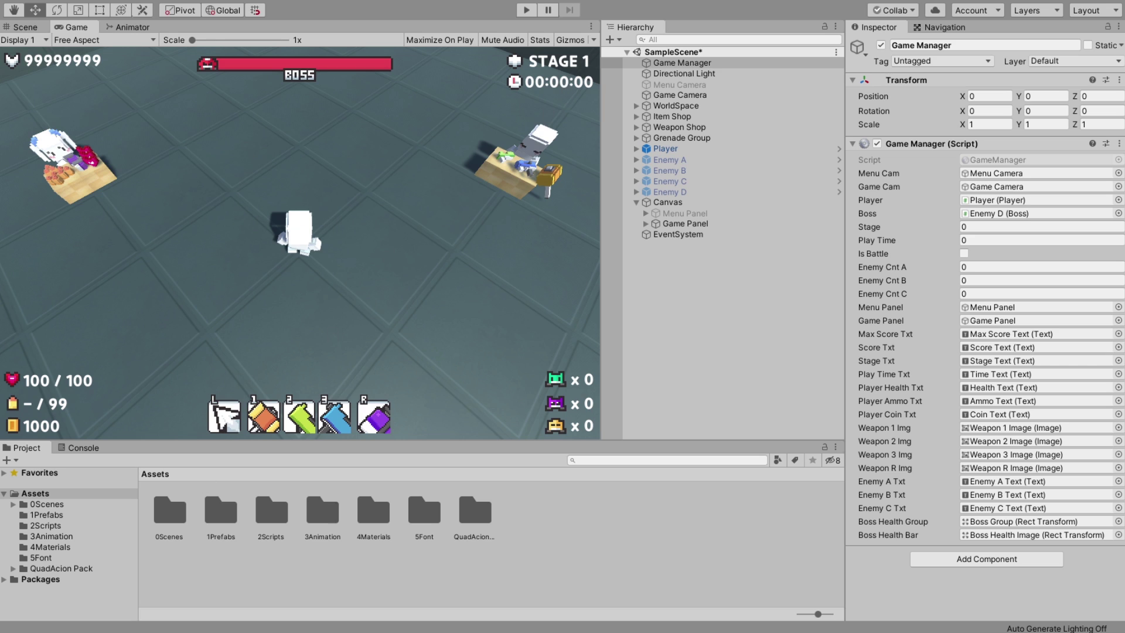
pyautogui.hotkey('alt', 'Tab')
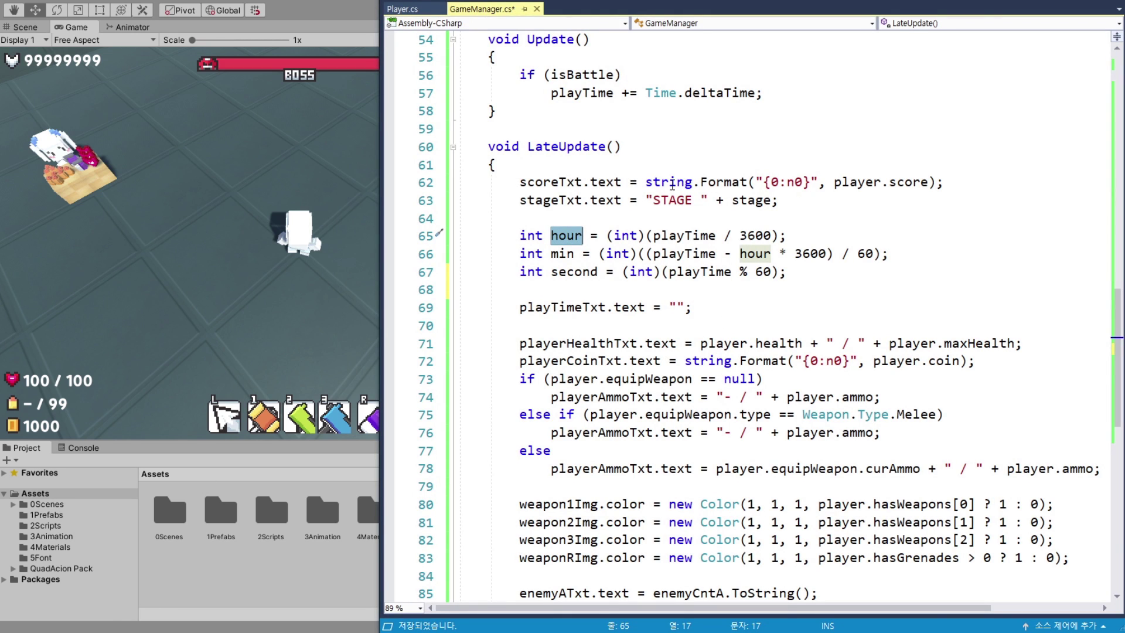
# - Replace playTimeTxt's empty string with string.Format("{0:00}", hour) + ":" +
pyautogui.moveTo(645, 183); pyautogui.dragTo(960, 182)
pyautogui.hotkey('ctrl', 'c')
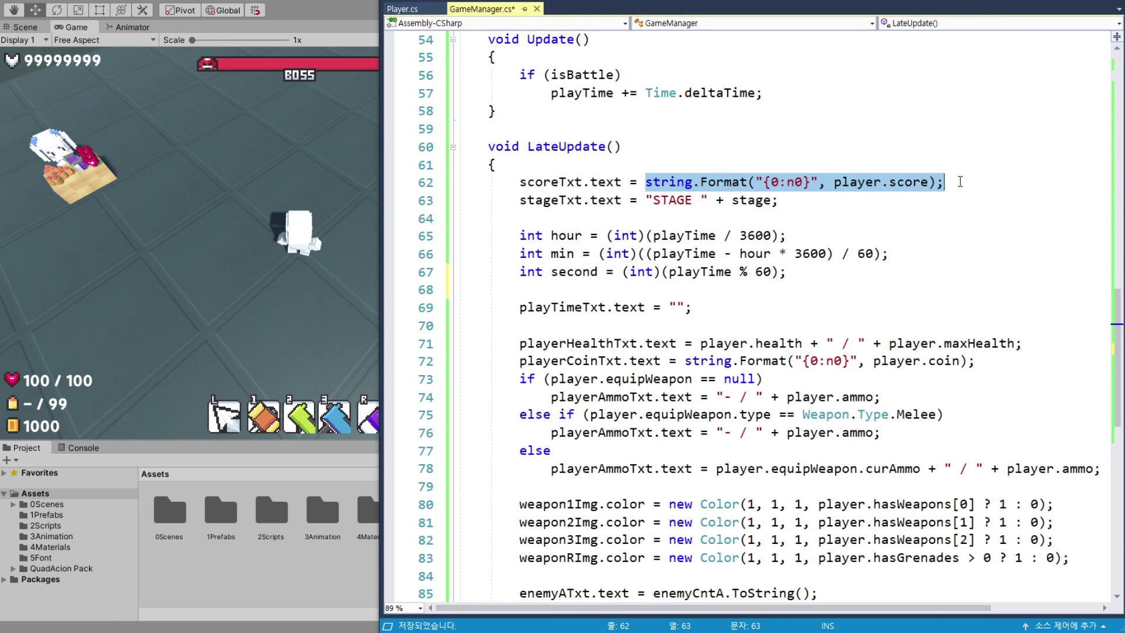
pyautogui.doubleClick(680, 305)
pyautogui.hotkey('ctrl', 'v')
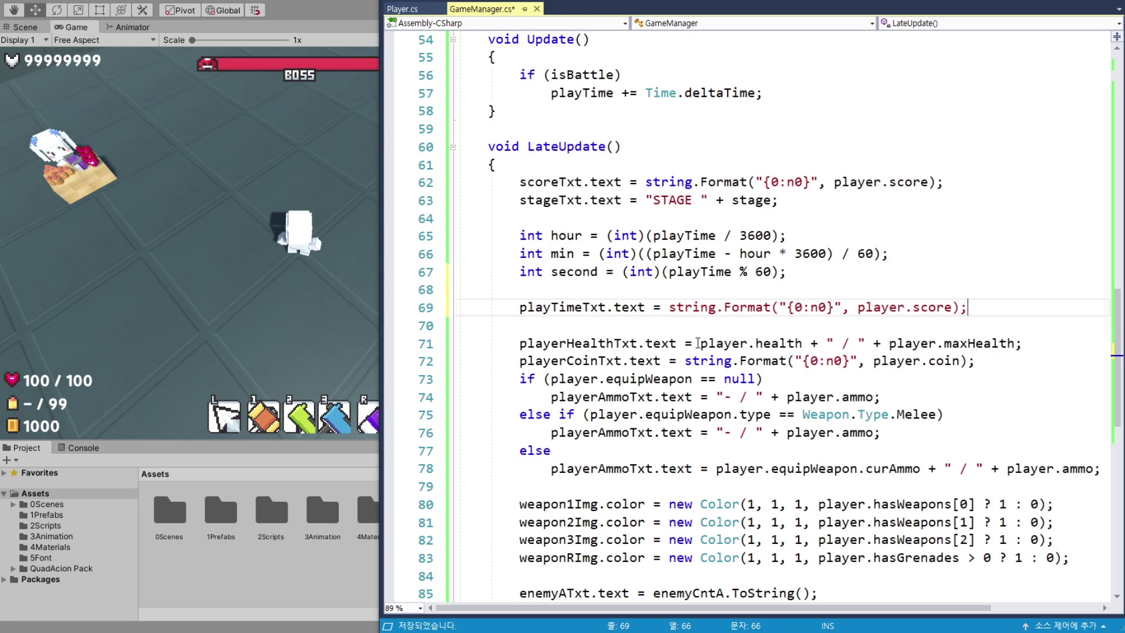
pyautogui.click(819, 306)
pyautogui.press('BackSpace')
pyautogui.write('0')
pyautogui.moveTo(951, 307); pyautogui.dragTo(866, 306)
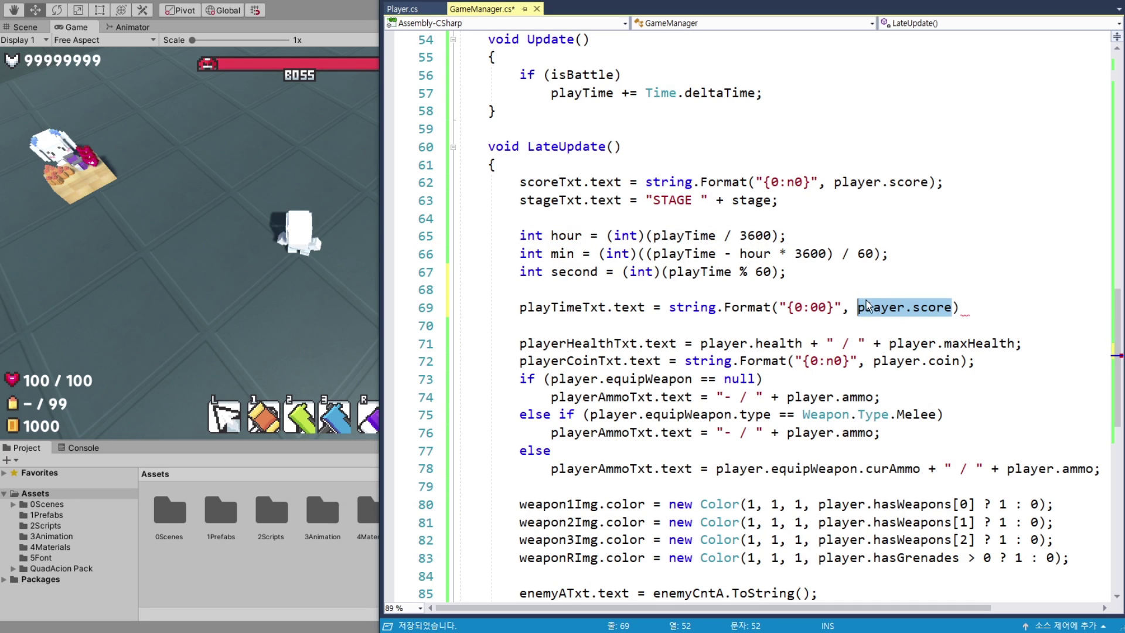
pyautogui.write('hour) + ')
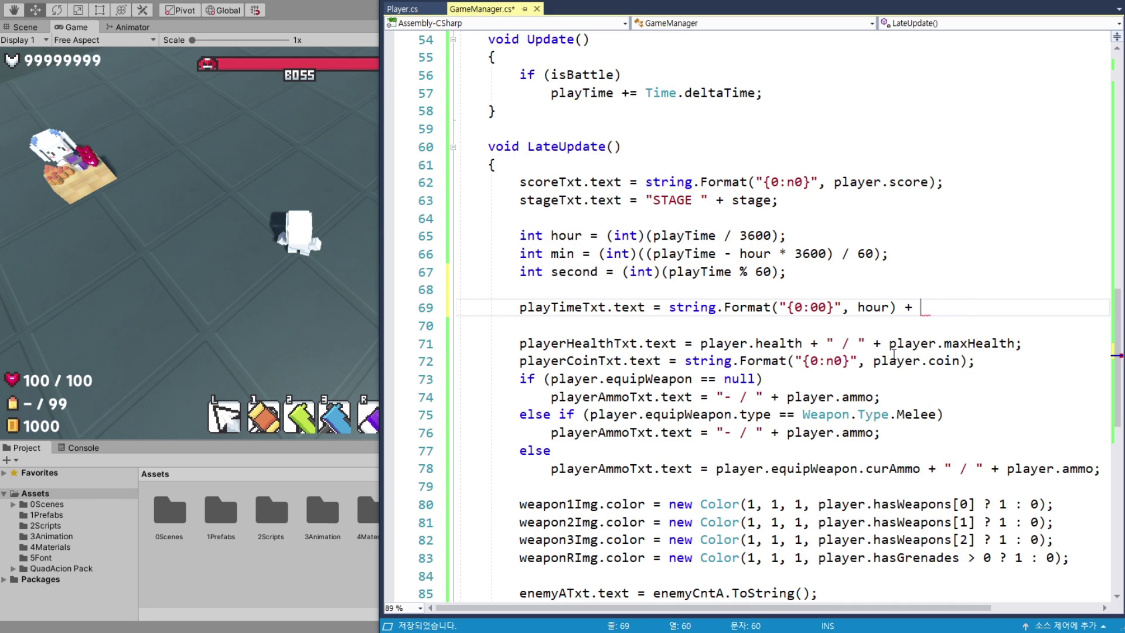
pyautogui.write('":"')
pyautogui.write(' +')
# - Append matching "{0:00}" formats for min and second, separated by ":"
pyautogui.moveTo(669, 307); pyautogui.dragTo(895, 307)
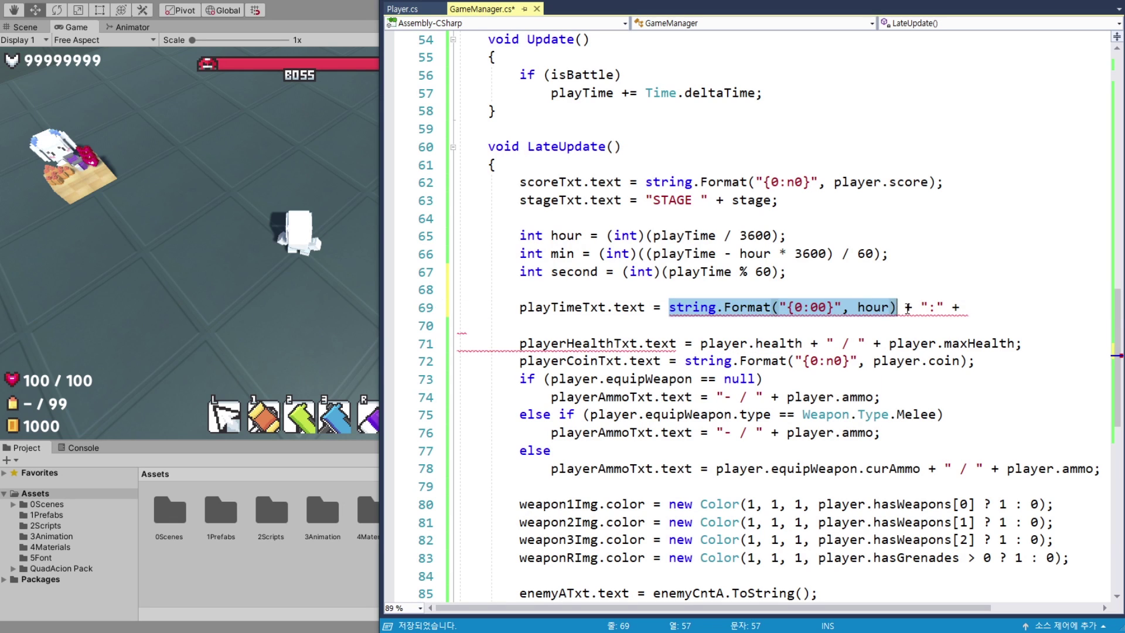
pyautogui.hotkey('ctrl', 'c')
pyautogui.press('End')
pyautogui.hotkey('ctrl', 'v')
pyautogui.doubleClick(1086, 307)
pyautogui.write('min')
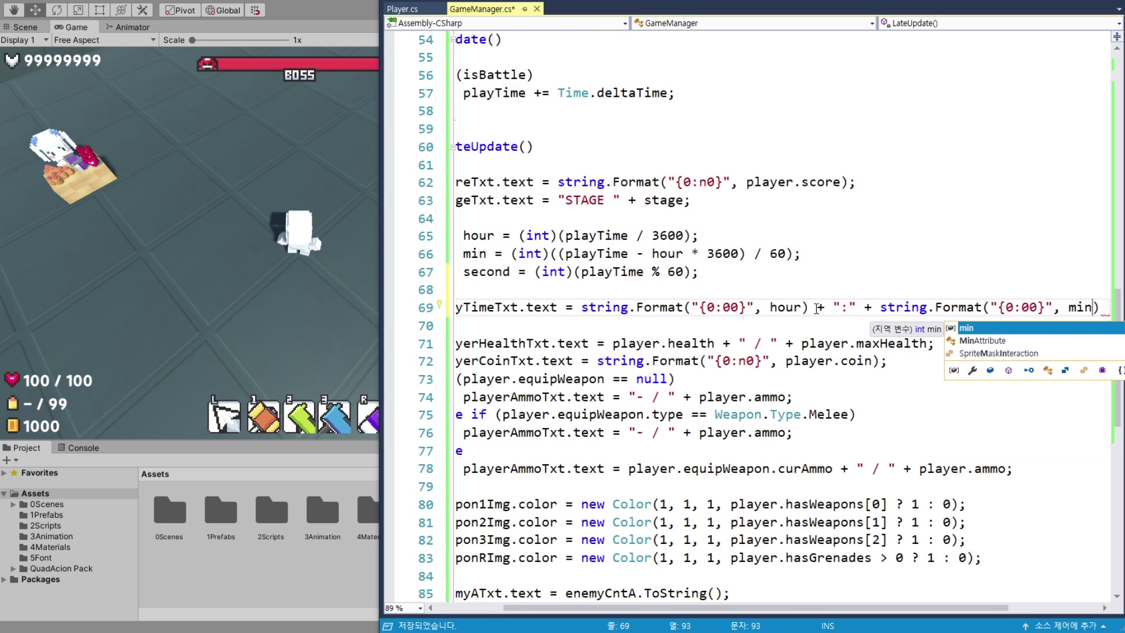
pyautogui.moveTo(809, 307); pyautogui.dragTo(1109, 325)
pyautogui.hotkey('ctrl', 'c')
pyautogui.press('End')
pyautogui.hotkey('ctrl', 'v')
pyautogui.doubleClick(1080, 307)
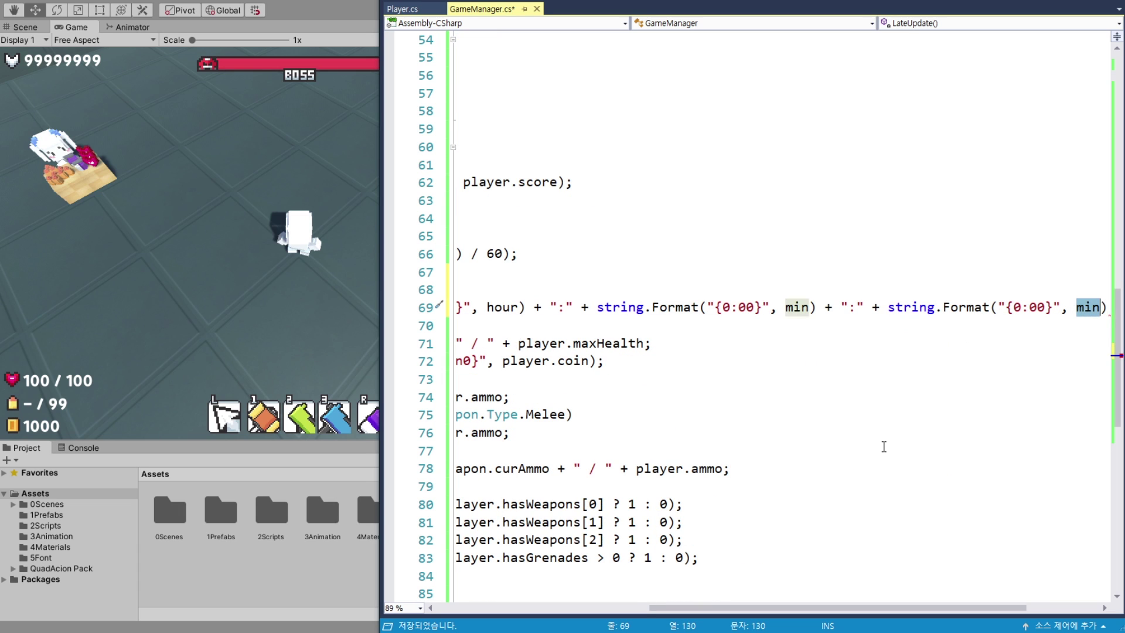
pyautogui.write('second);')
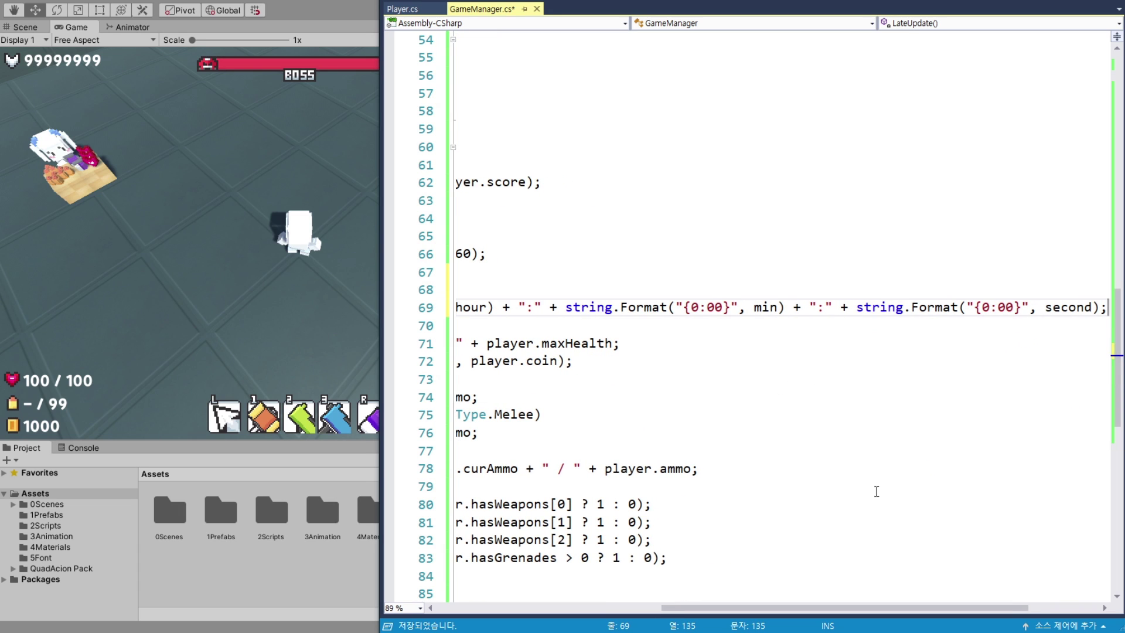
# - Save GameManager.cs and delete the blank line above playTimeTxt
pyautogui.hotkey('ctrl', 's')
pyautogui.moveTo(910, 607); pyautogui.dragTo(686, 607)
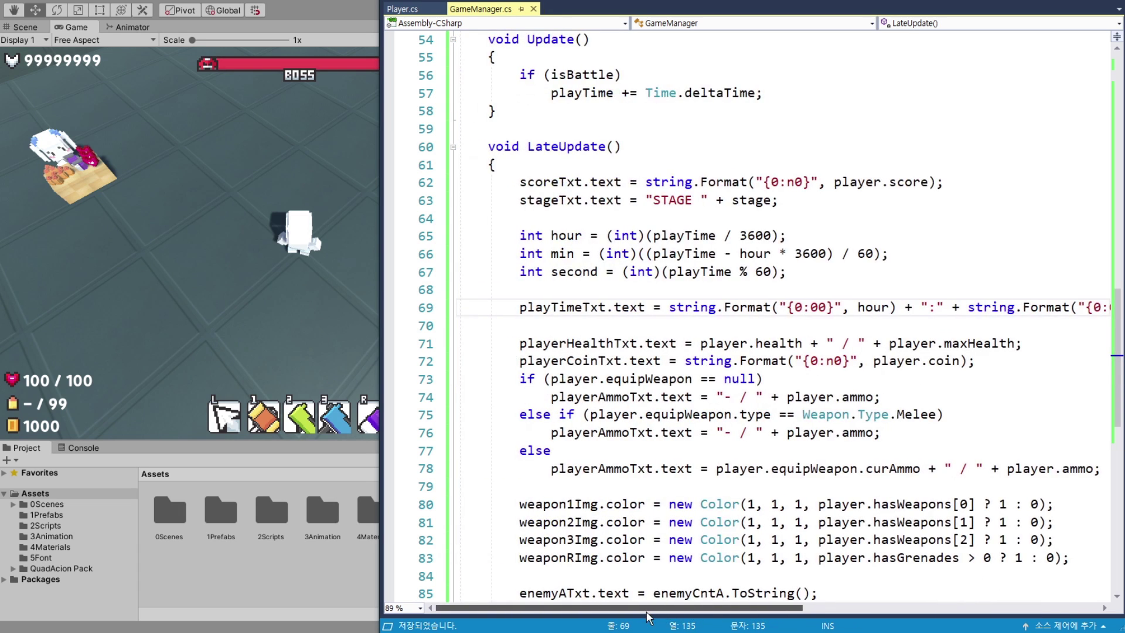
pyautogui.click(671, 290)
pyautogui.press('Delete')
# - Start a bossHealthBar.localScale = new Vector3( line after the enemyCTxt lines
pyautogui.press('Down')
pyautogui.scroll(-4, 603, 318)
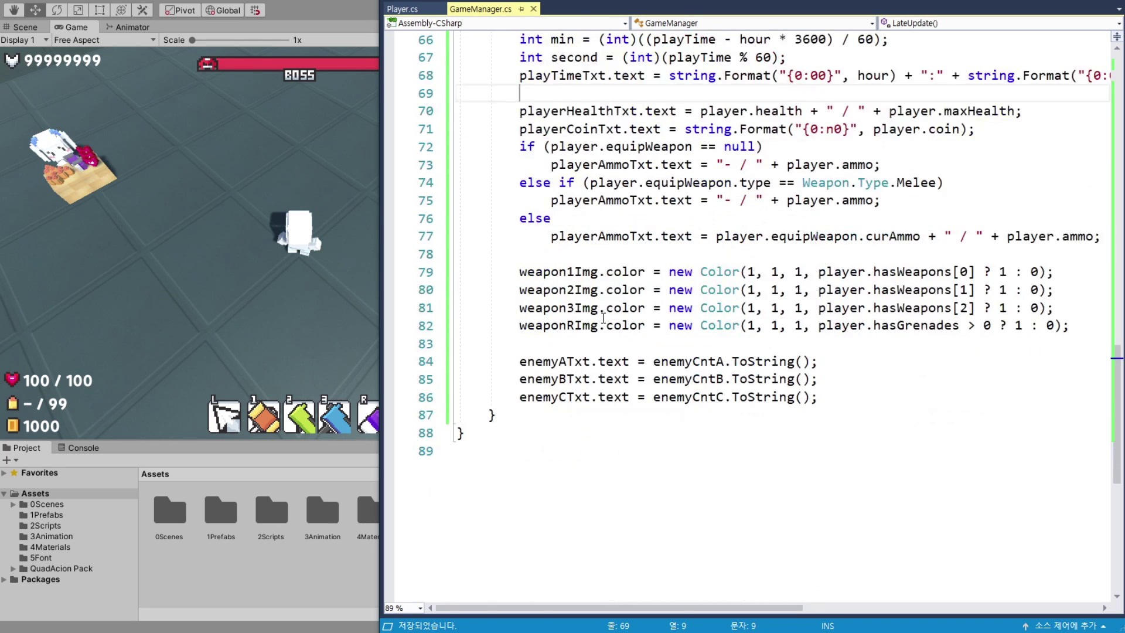
pyautogui.click(844, 397)
pyautogui.press('Return')
pyautogui.press('Return')
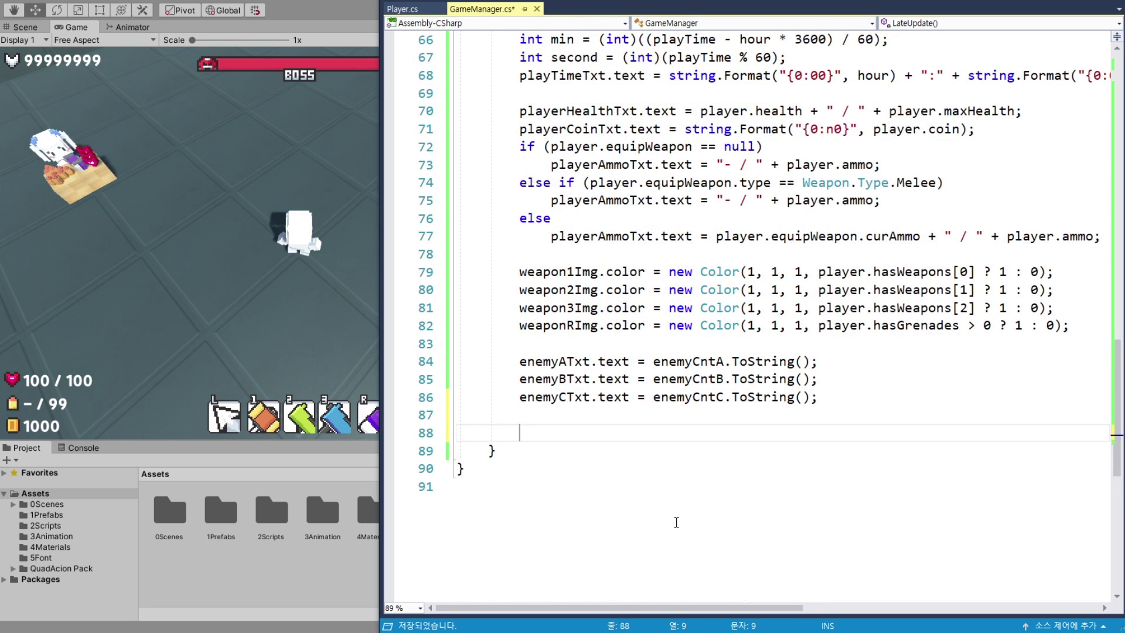
pyautogui.write('boss')
pyautogui.press('Down')
pyautogui.press('Down')
pyautogui.press('Tab')
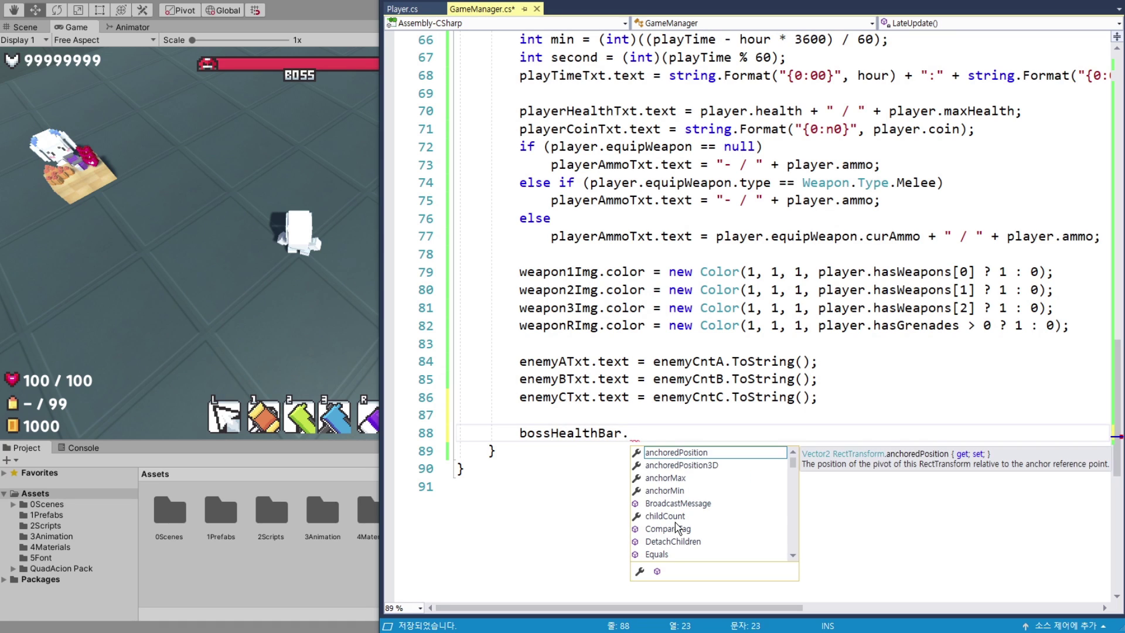
pyautogui.write('lo')
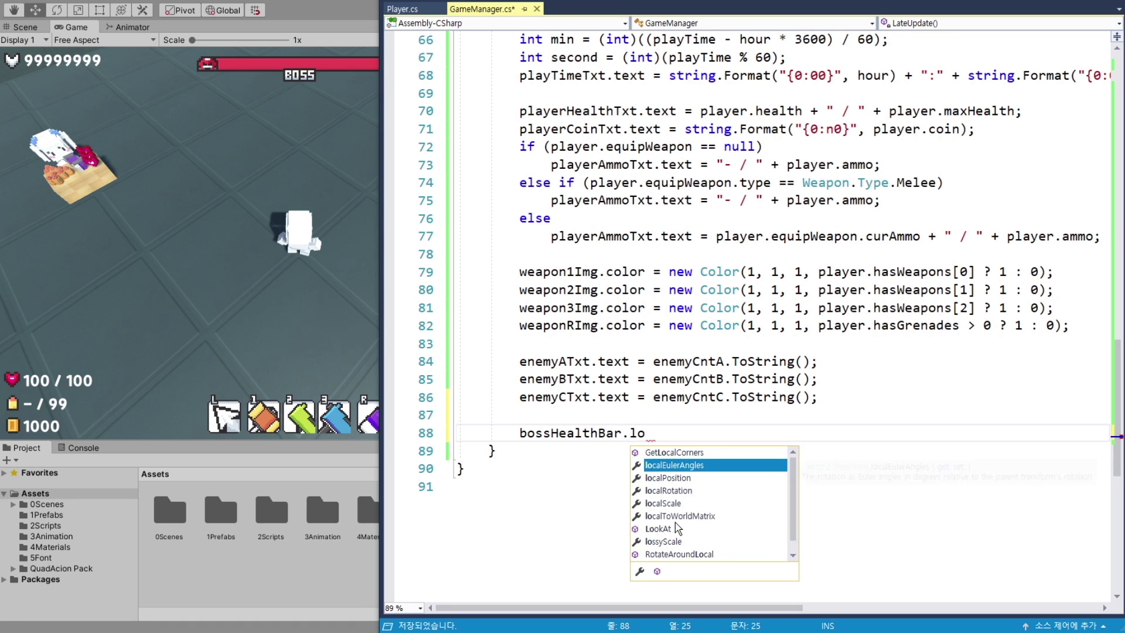
pyautogui.press('Down')
pyautogui.press('Down')
pyautogui.press('Down')
pyautogui.write('= ')
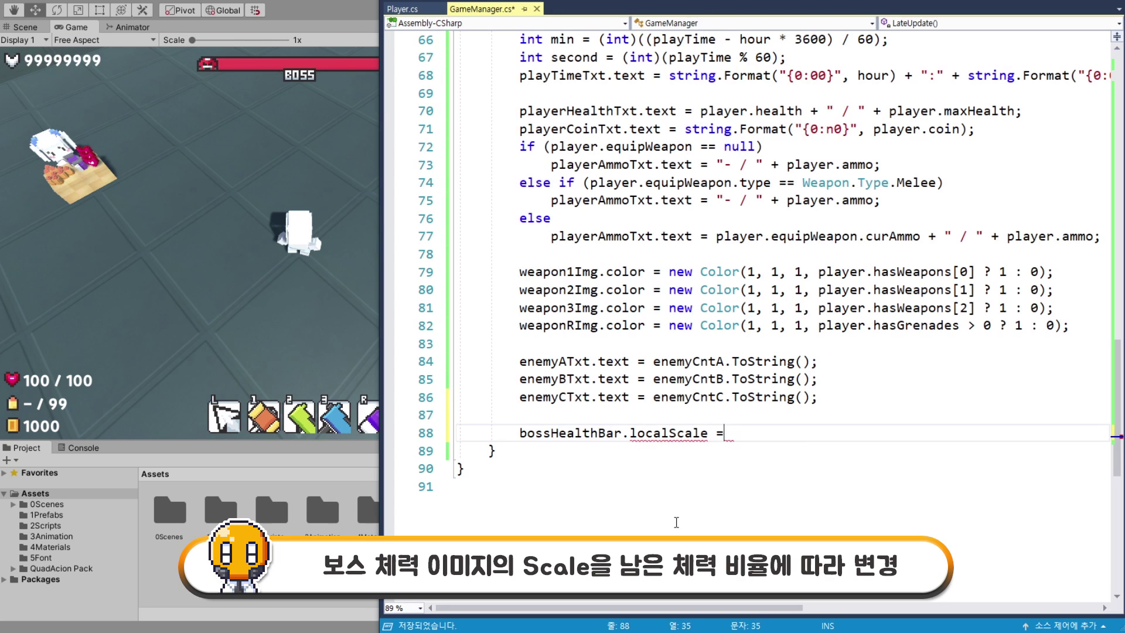
pyautogui.write('new ')
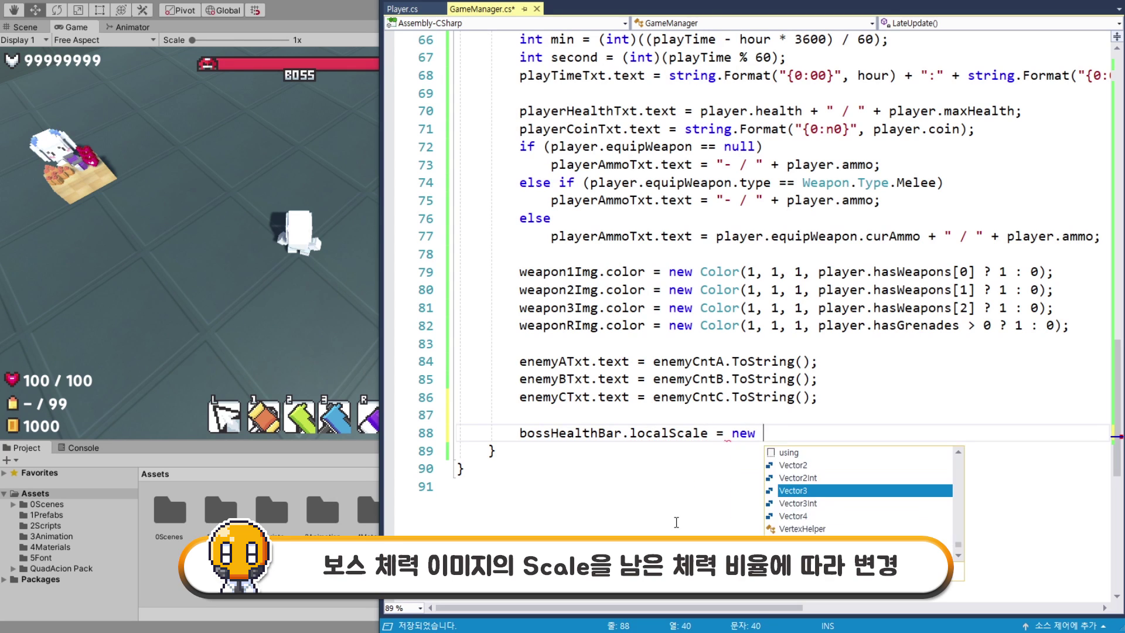
pyautogui.write('Vec')
pyautogui.press('Tab')
pyautogui.write('(')
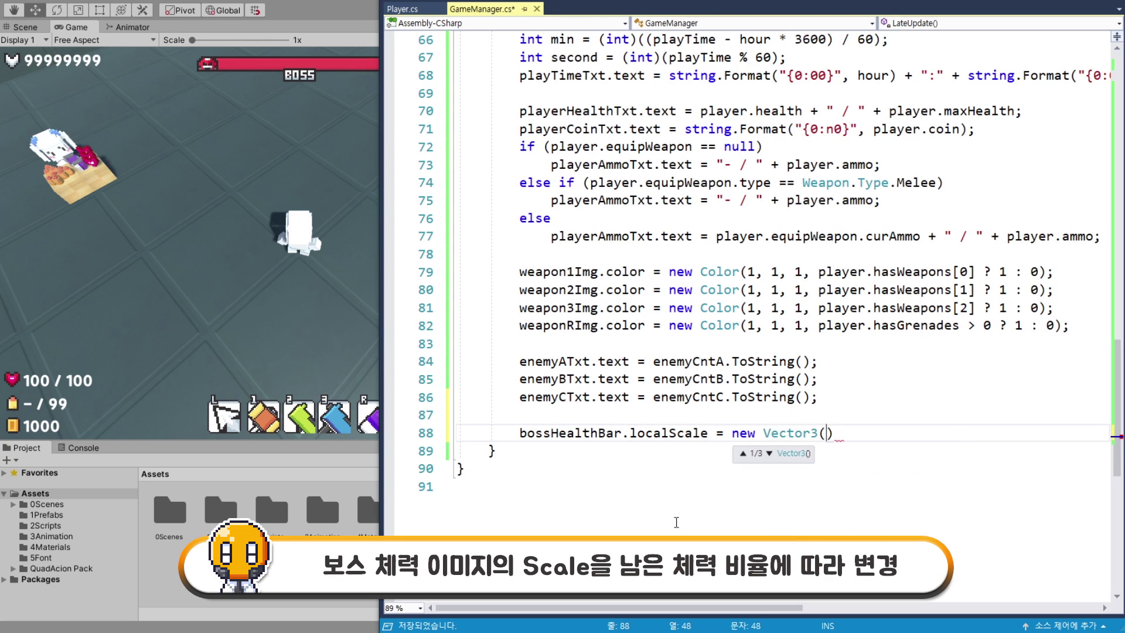
pyautogui.write(')')
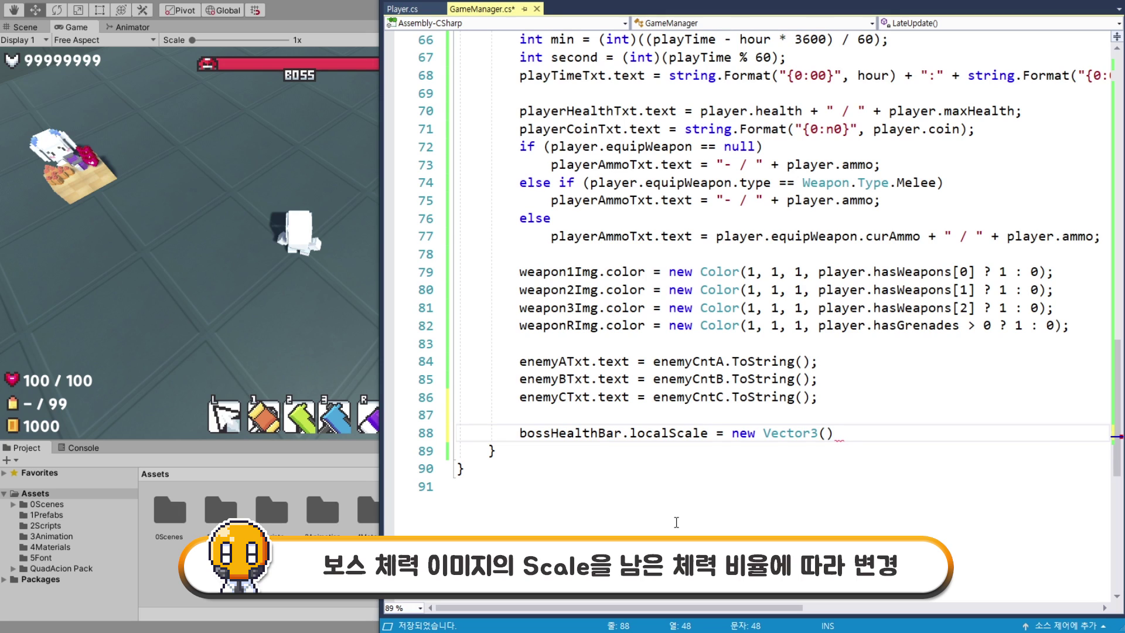
# - Complete the Vector3 with boss.curHealth / boss.maxHealth, 1, 1 and save
pyautogui.write('boss.')
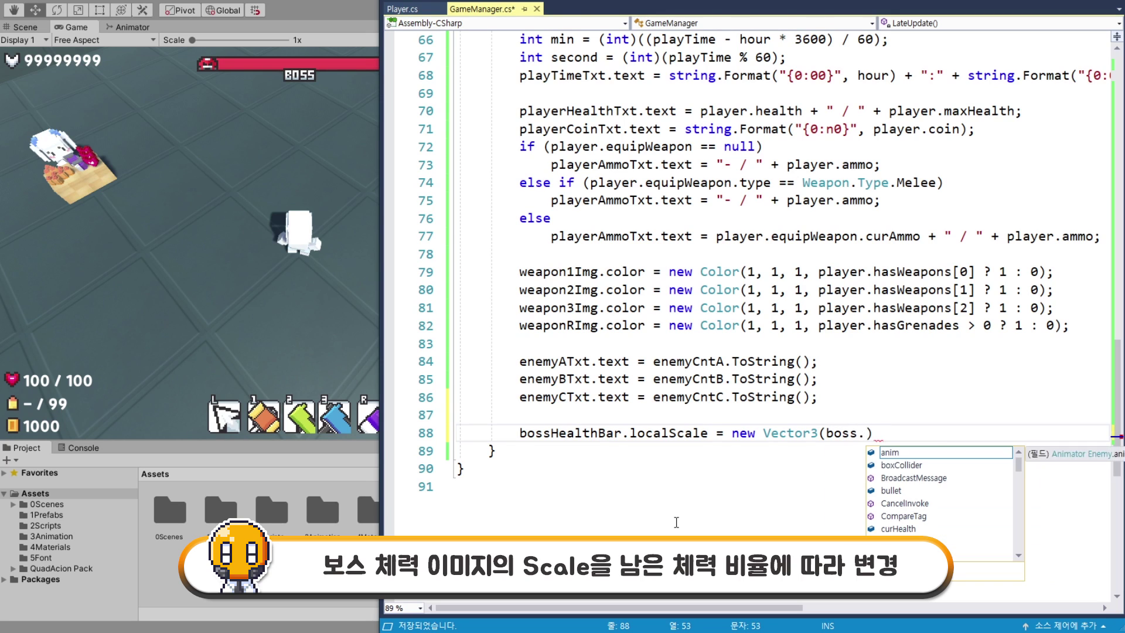
pyautogui.write('cur')
pyautogui.press('Tab')
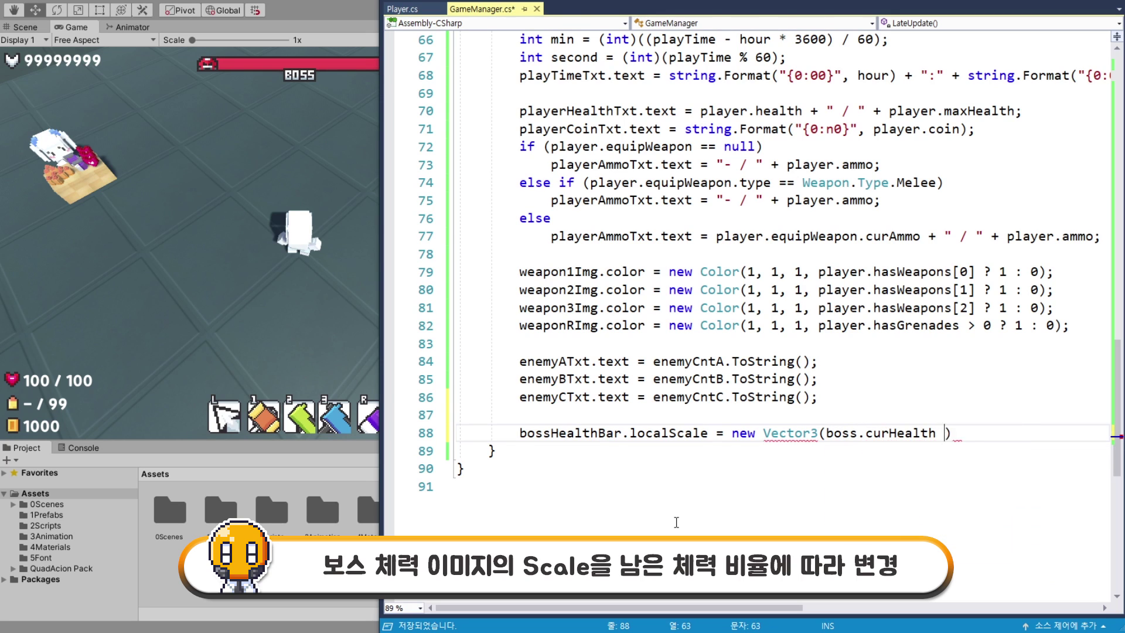
pyautogui.write('/ bos')
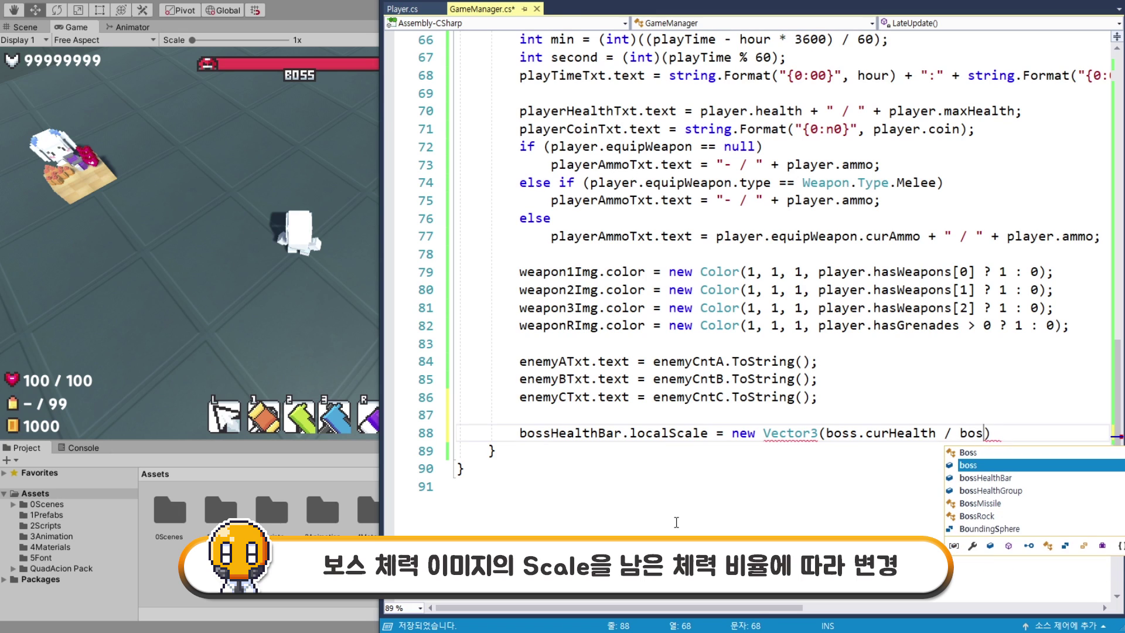
pyautogui.write('s.')
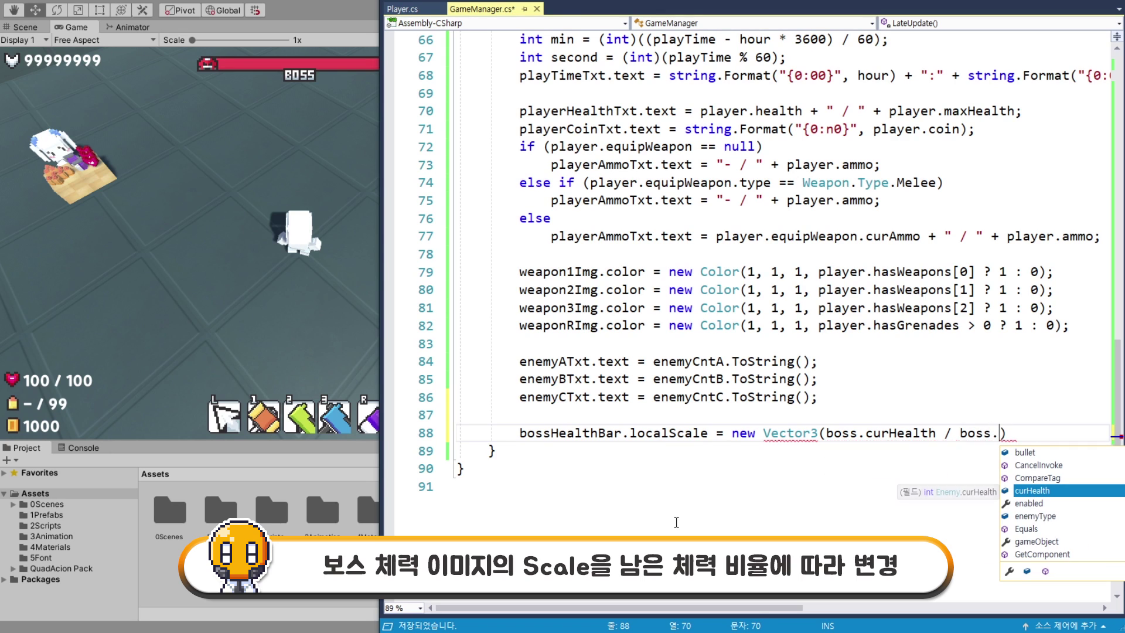
pyautogui.write('max')
pyautogui.press('Tab')
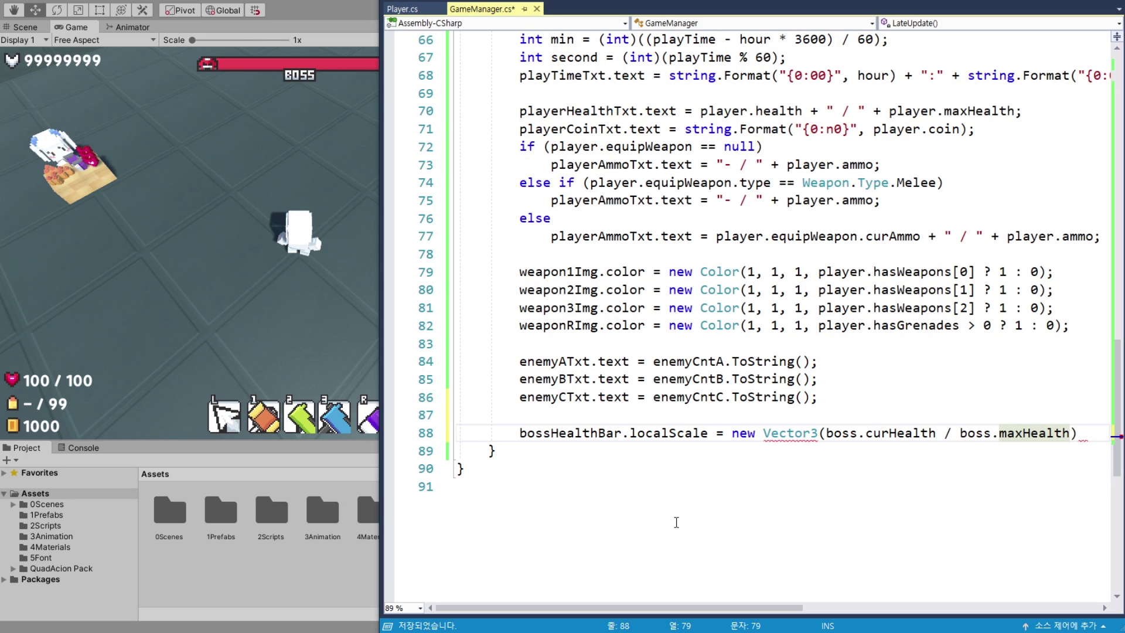
pyautogui.write(', 1')
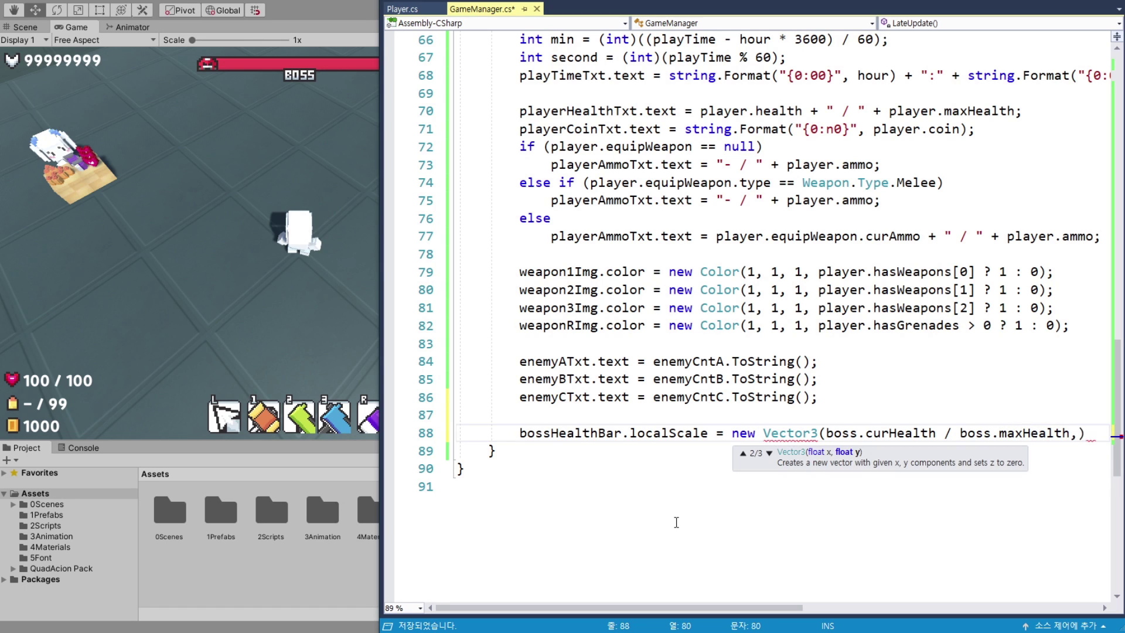
pyautogui.write(', 1)')
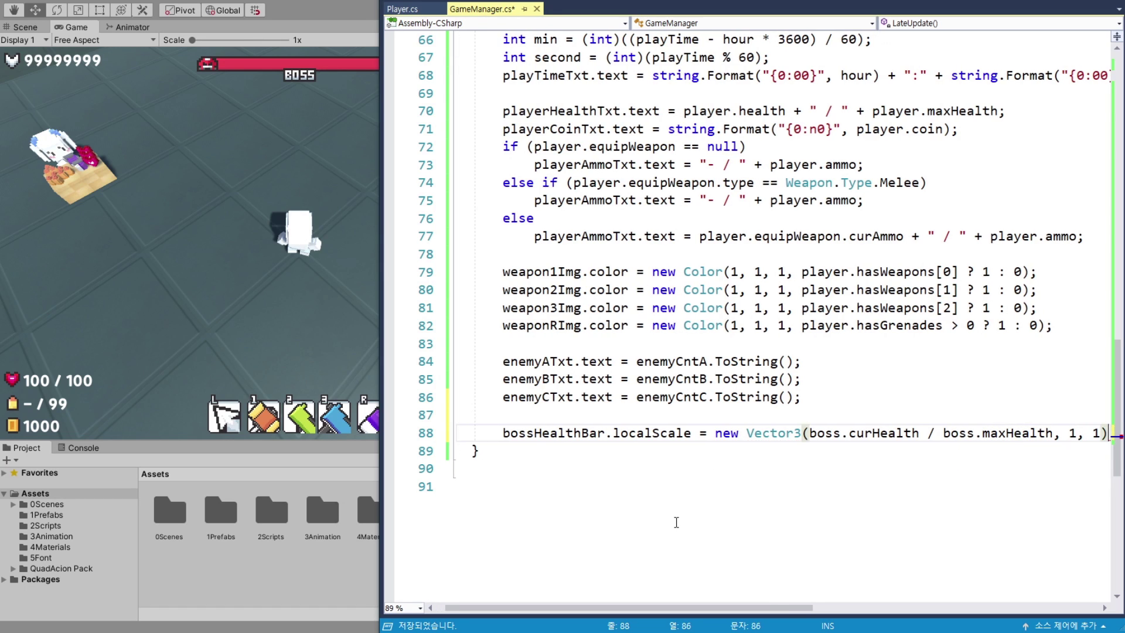
pyautogui.write(';')
pyautogui.hotkey('ctrl', 's')
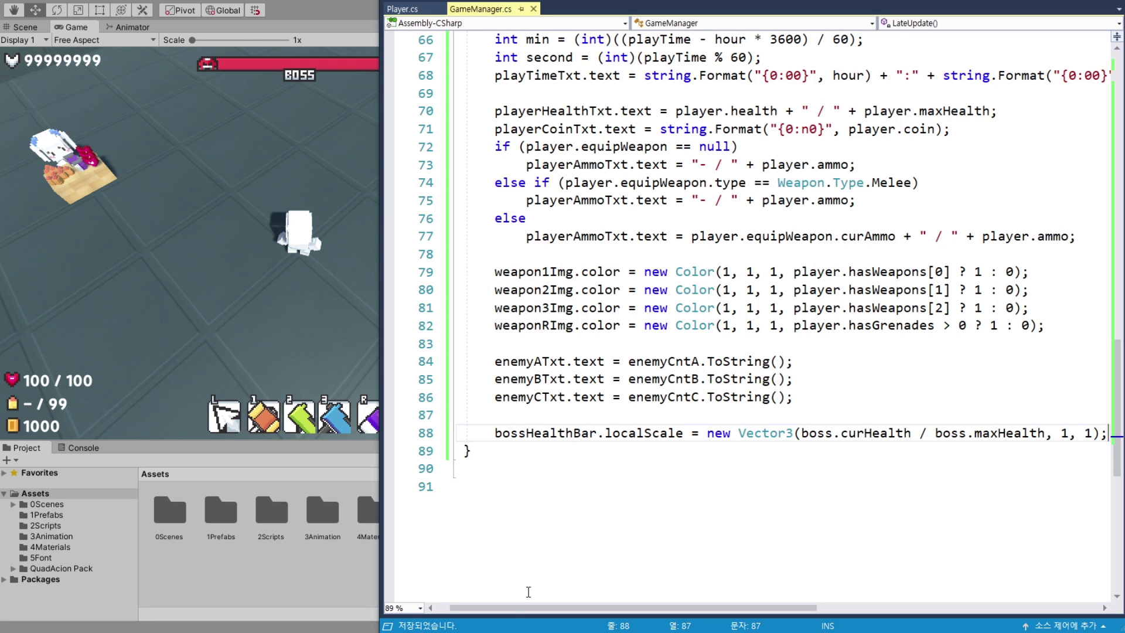
pyautogui.hscroll(-1, 554, 514)
pyautogui.scroll(3, 554, 514)
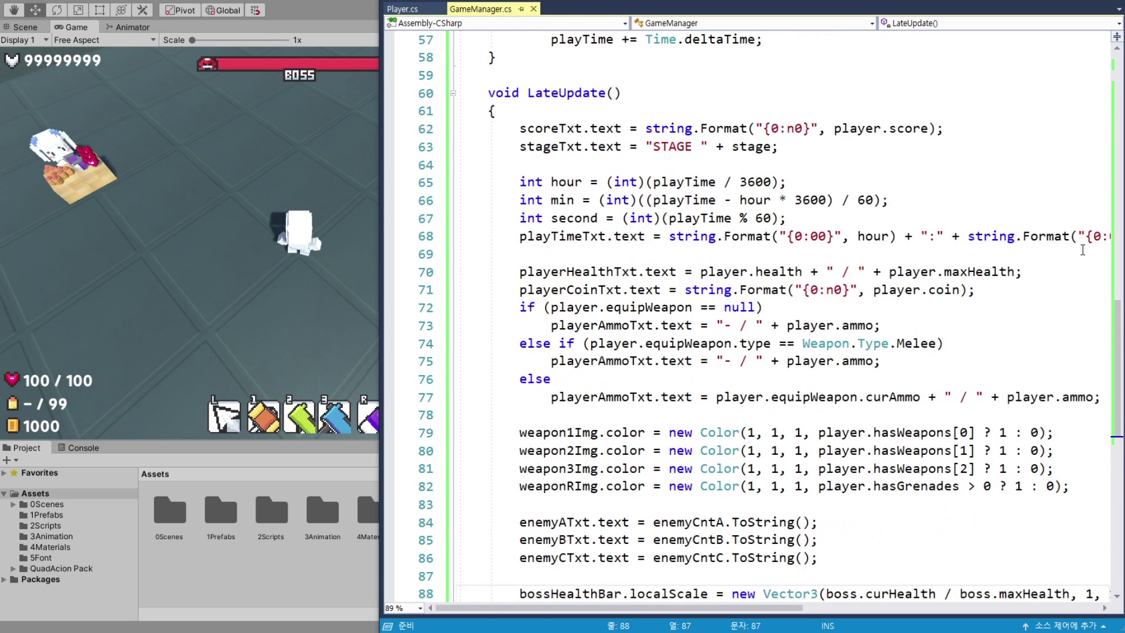
# - Add '//UI' and '//플레이어 UI' section comments inside LateUpdate
pyautogui.scroll(-1, 1082, 250)
pyautogui.click(527, 75)
pyautogui.press('Return')
pyautogui.write('//상단 I')
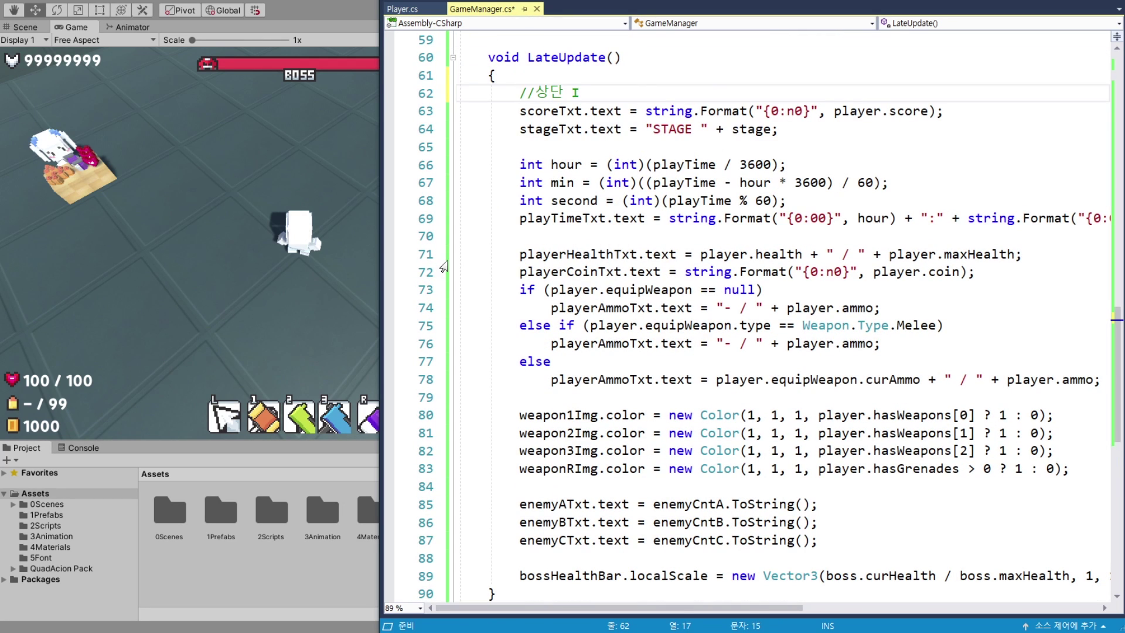
pyautogui.write('UI')
pyautogui.click(527, 236)
pyautogui.press('Return')
pyautogui.write('//플레이어 UI')
# - Add '//무기 UI', '//몬스터 숫자 UI' and '//보스 체력 UI' comments, then save
pyautogui.click(565, 415)
pyautogui.scroll(-2, 565, 398)
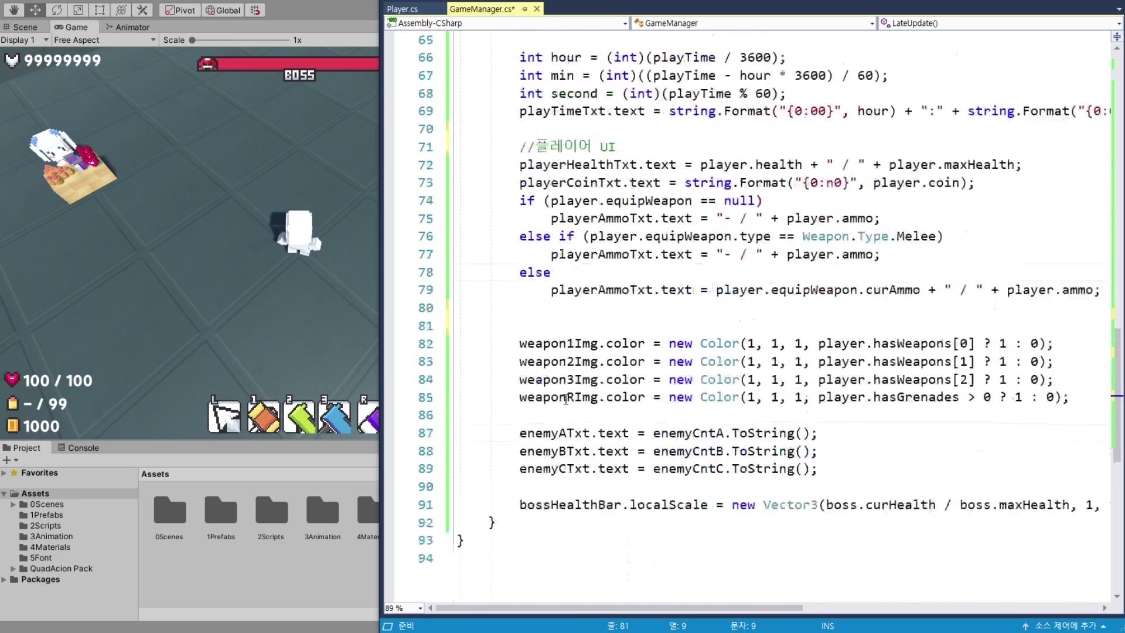
pyautogui.write('//무기 UI')
pyautogui.click(527, 361)
pyautogui.press('Return')
pyautogui.write('//몬스터 숫자 UI')
pyautogui.press('Down')
pyautogui.press('Down')
pyautogui.press('Down')
pyautogui.press('Return')
pyautogui.write('//보스 체력 UI')
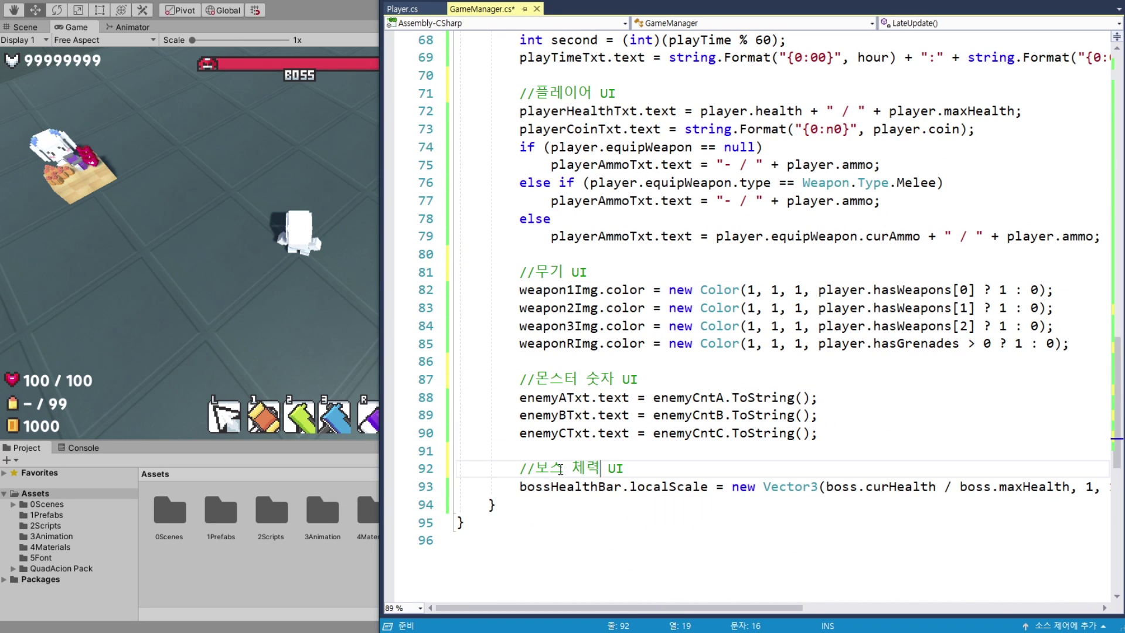
pyautogui.hotkey('ctrl', 's')
# - Bring the Unity editor with the game scene back to the front
pyautogui.scroll(4, 745, 368)
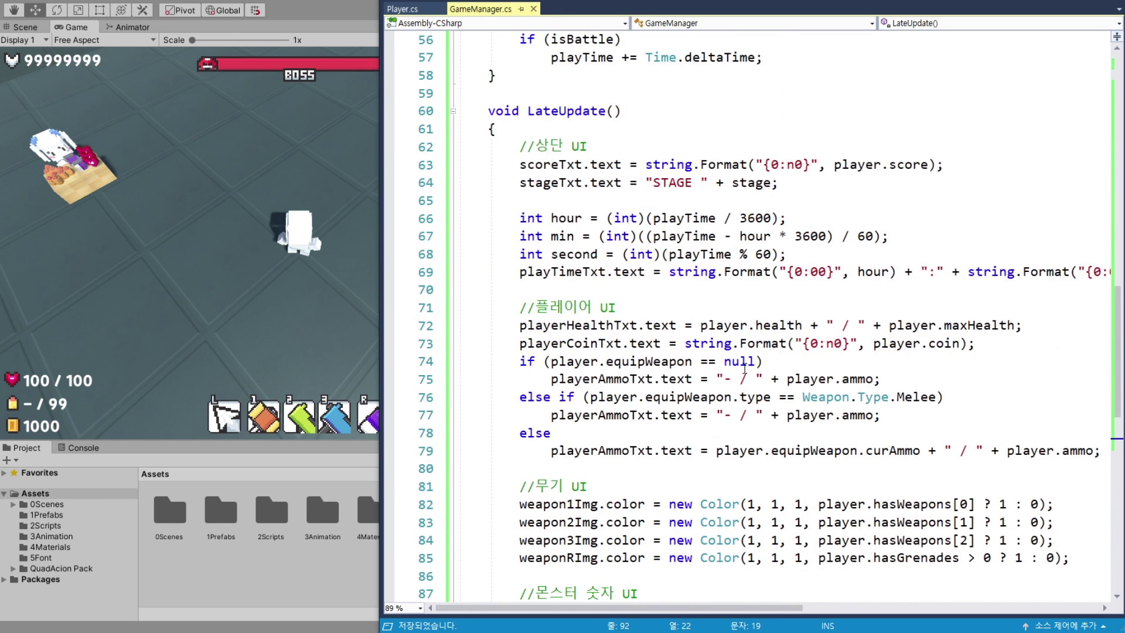
pyautogui.scroll(-1, 744, 368)
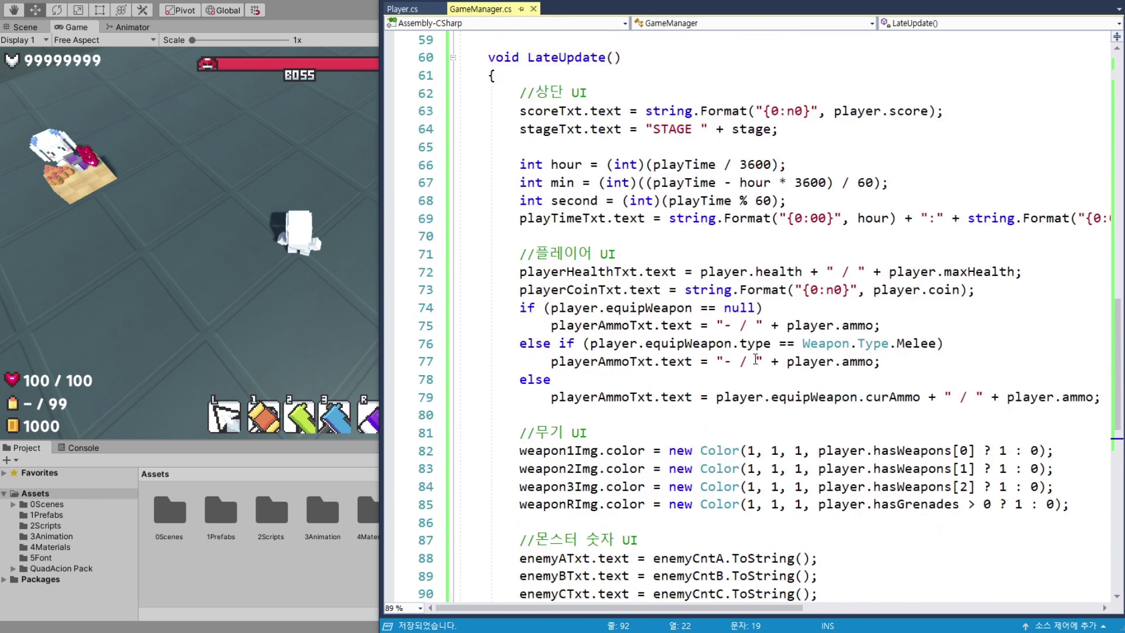
pyautogui.click(642, 63)
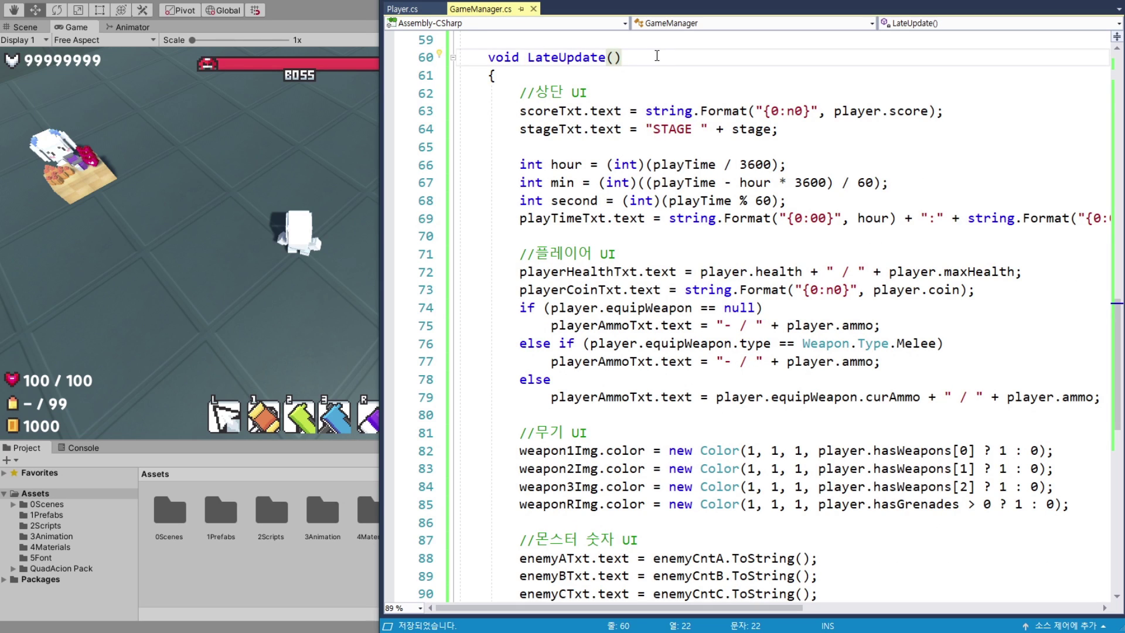
pyautogui.click(332, 10)
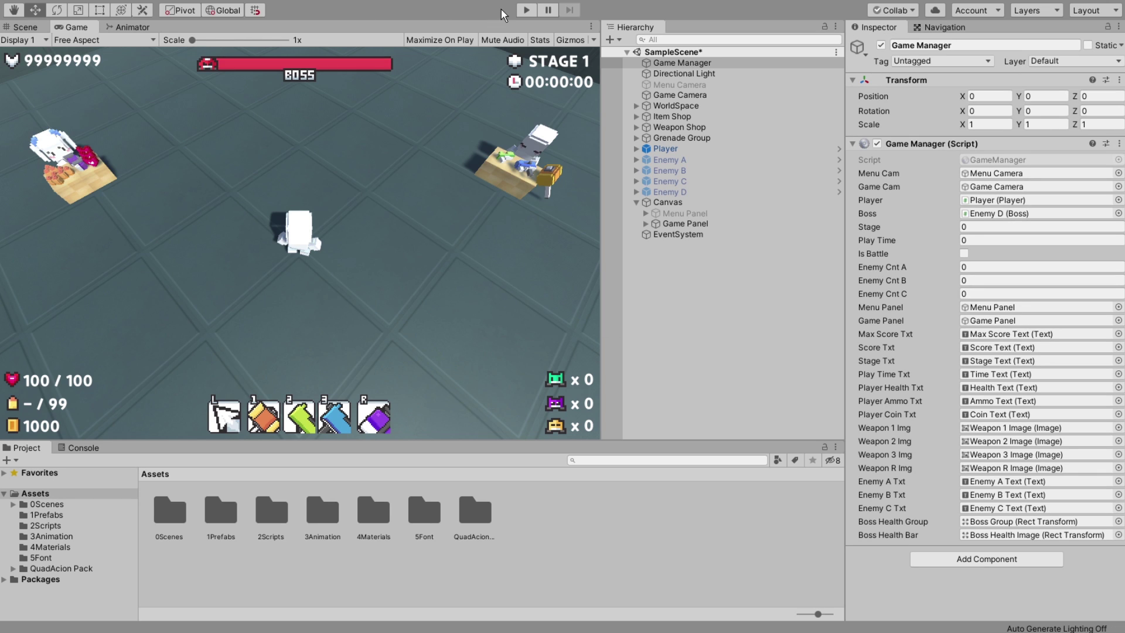
# - Start the play test and set the Game Manager's Stage to 4 with Is Battle on
pyautogui.click(530, 10)
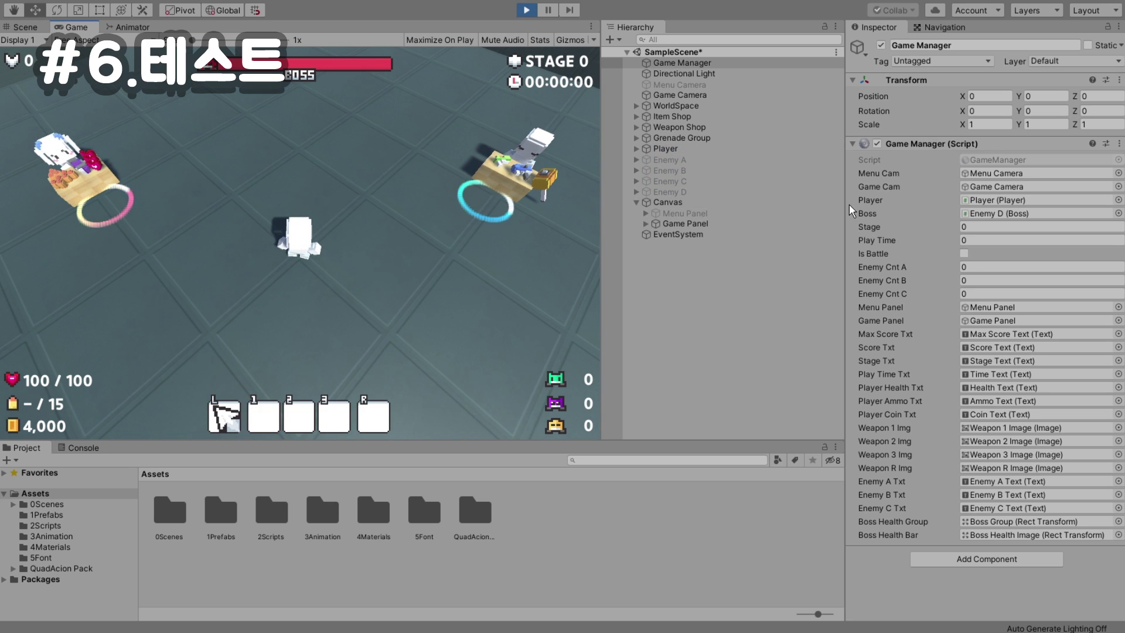
pyautogui.click(703, 65)
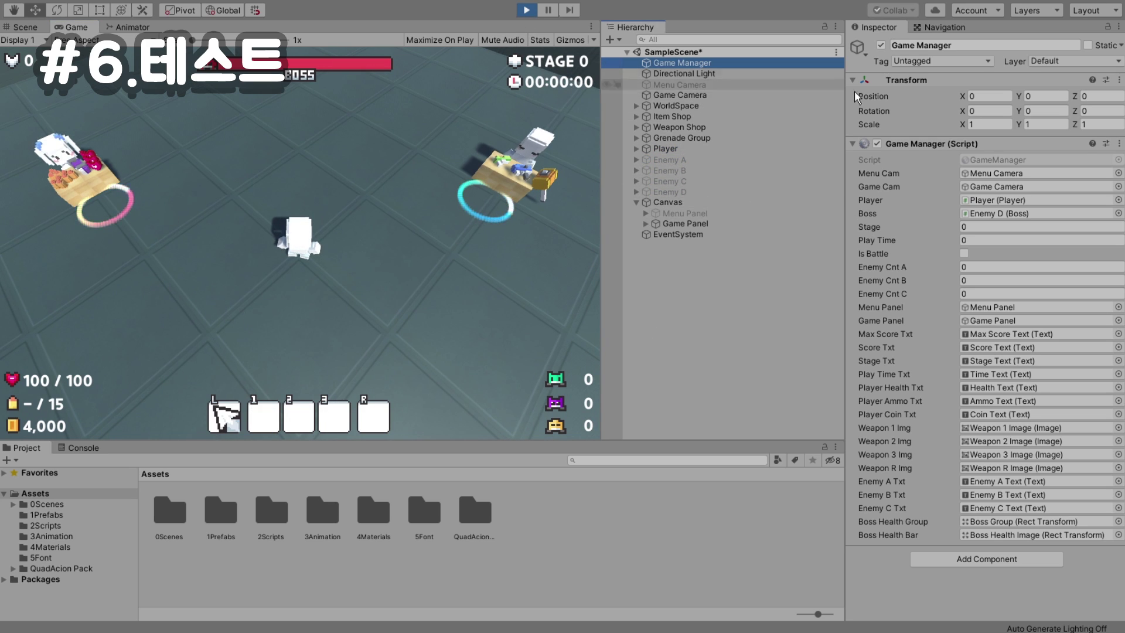
pyautogui.click(973, 227)
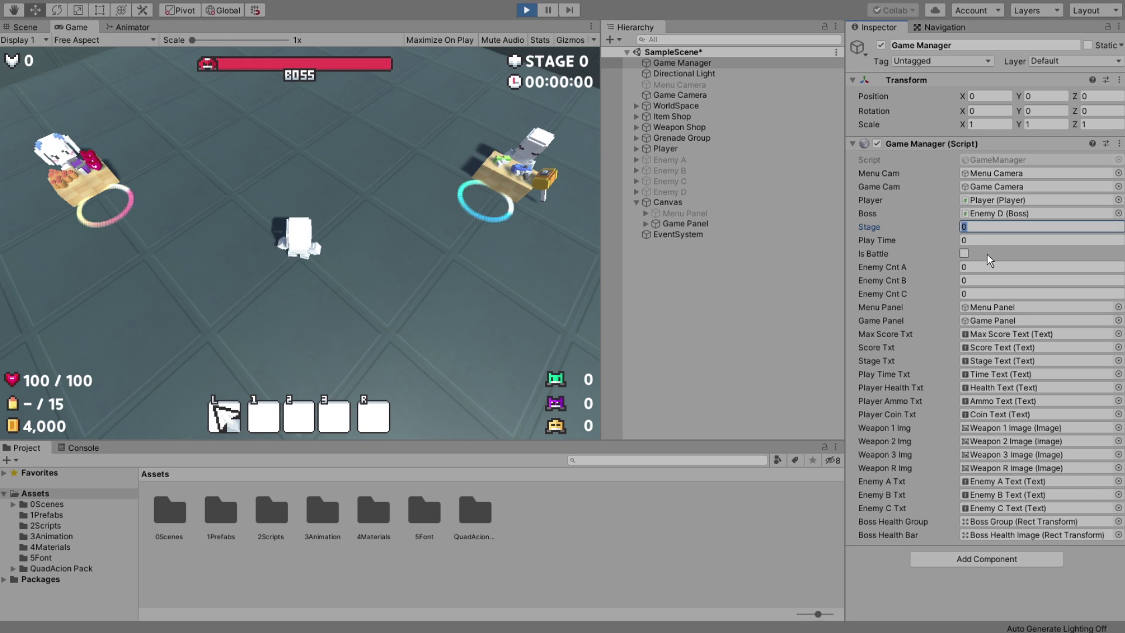
pyautogui.write('1')
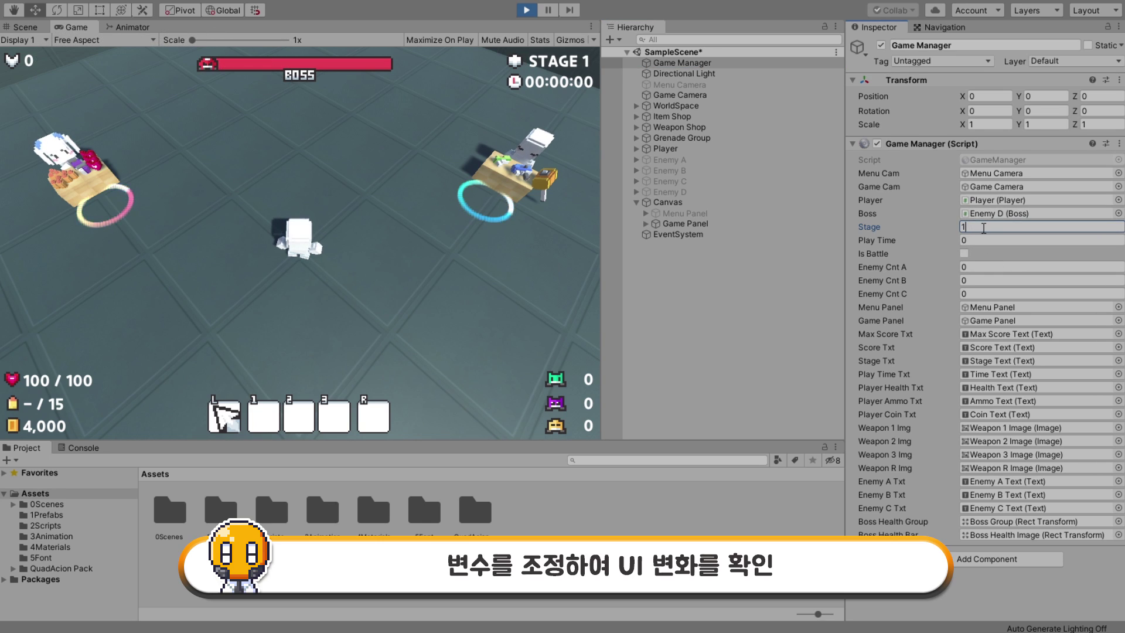
pyautogui.moveTo(920, 231); pyautogui.dragTo(891, 232)
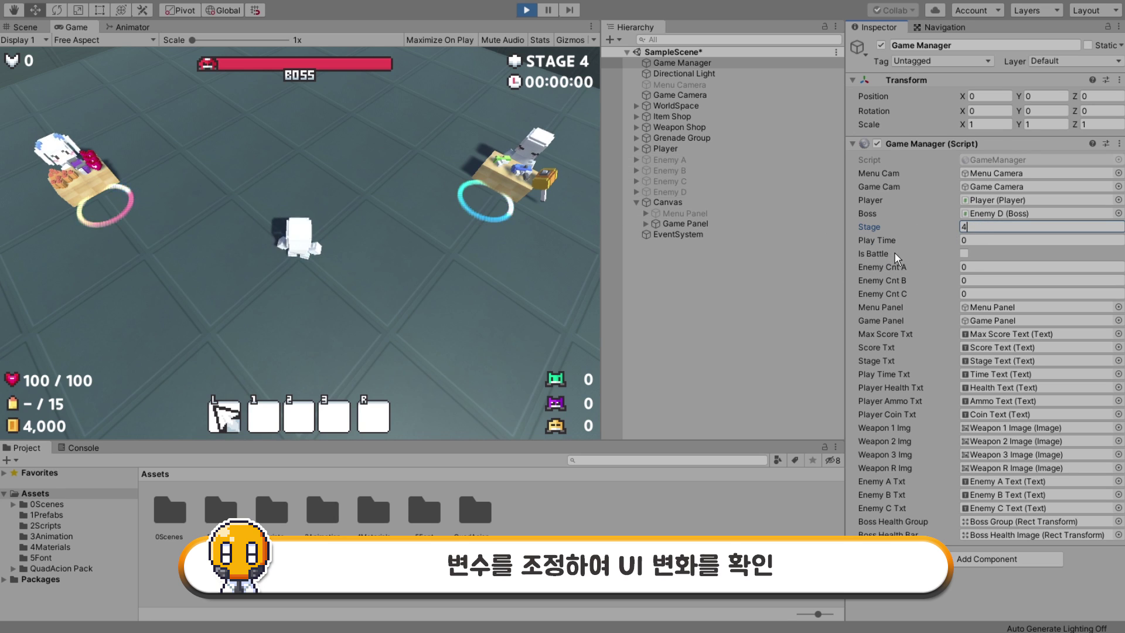
pyautogui.click(964, 254)
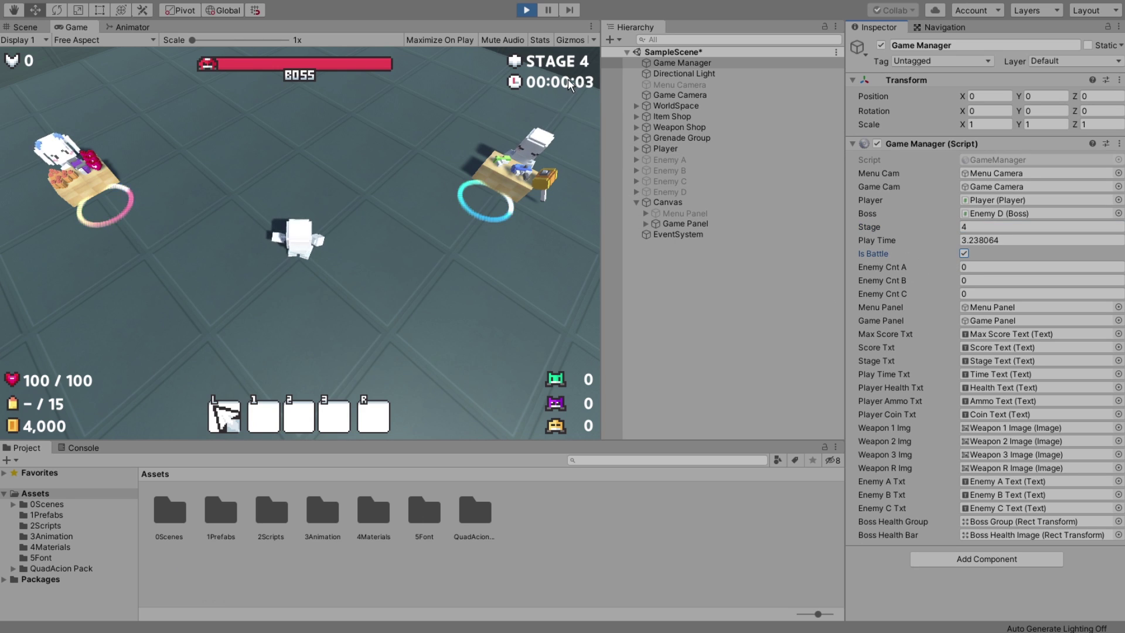
# - Set Play Time to 4008 and Enemy Cnt A, B and C to 2, 3 and 5
pyautogui.click(964, 241)
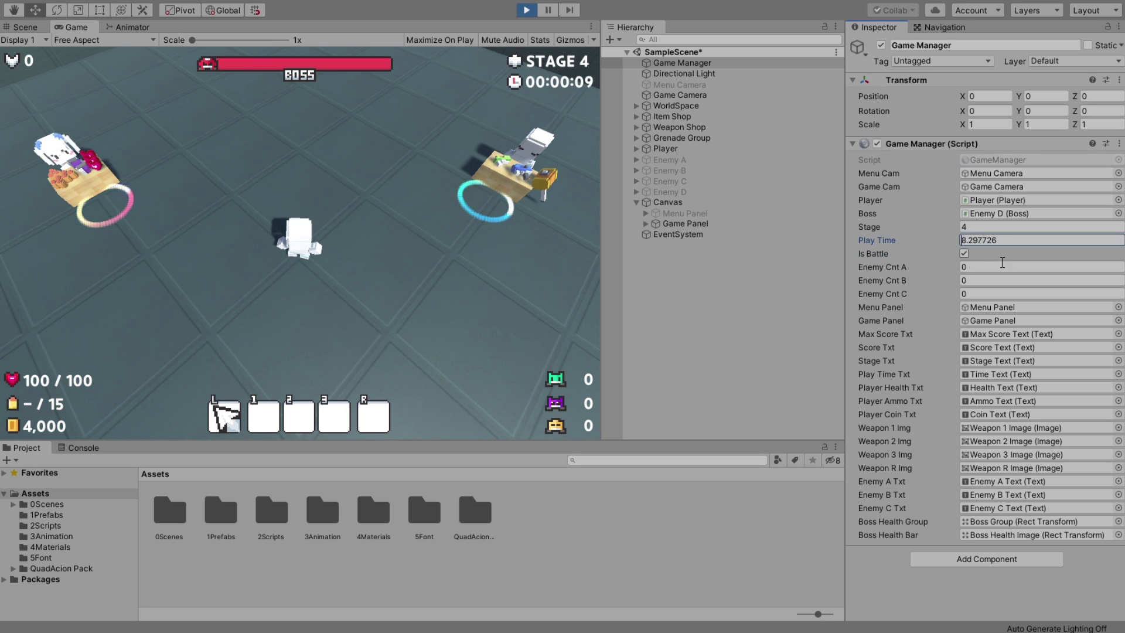
pyautogui.write('400')
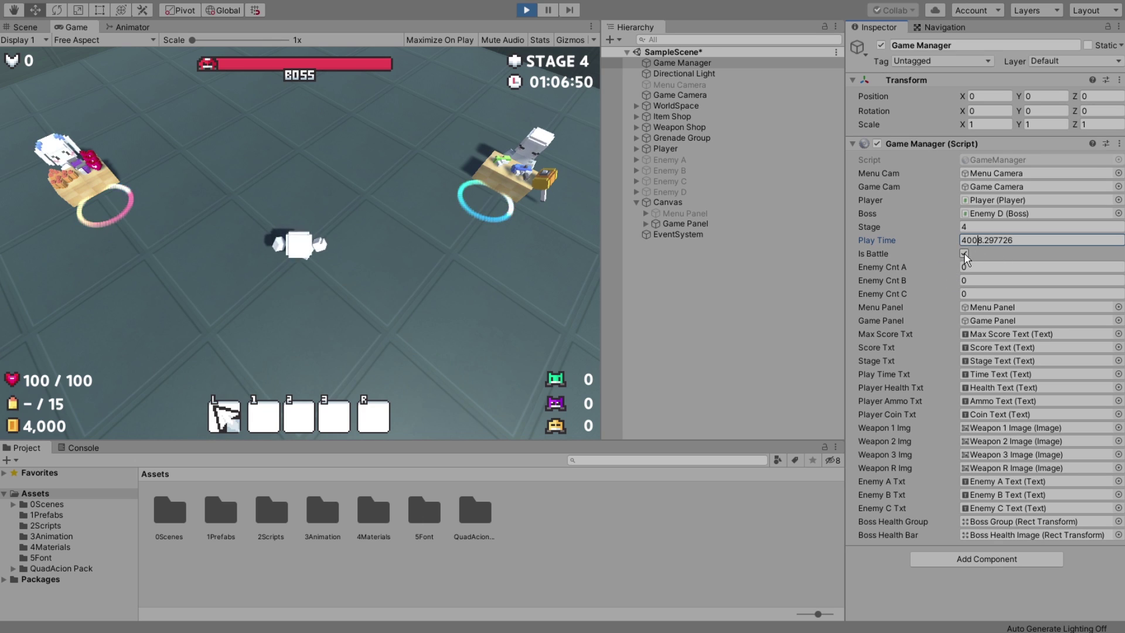
pyautogui.press('Tab')
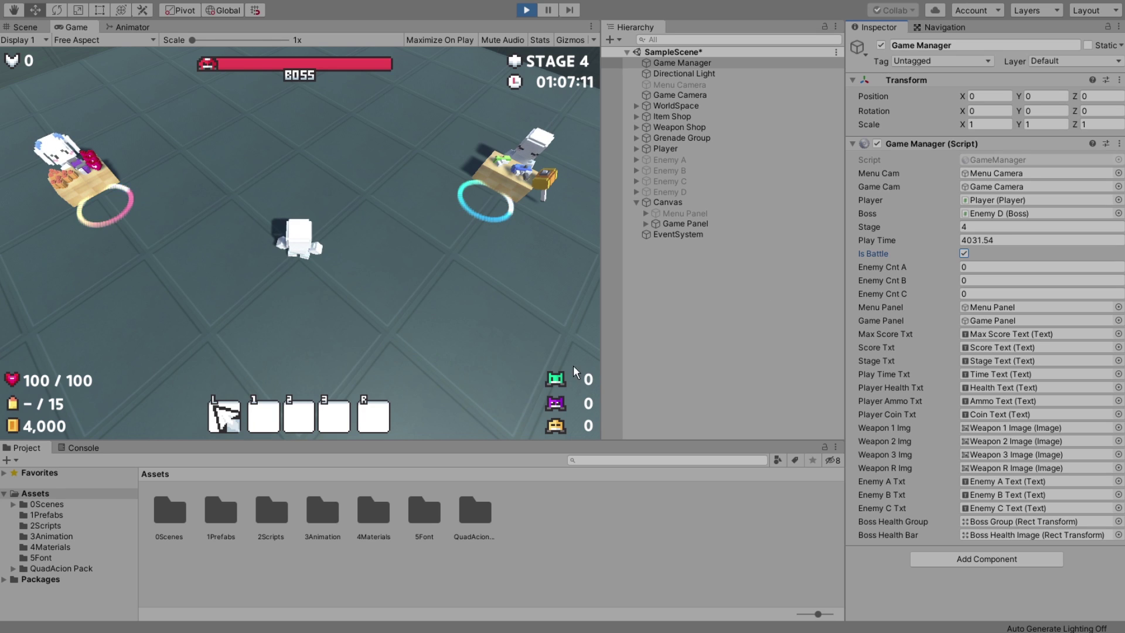
pyautogui.click(982, 268)
pyautogui.write('2')
pyautogui.press('Tab')
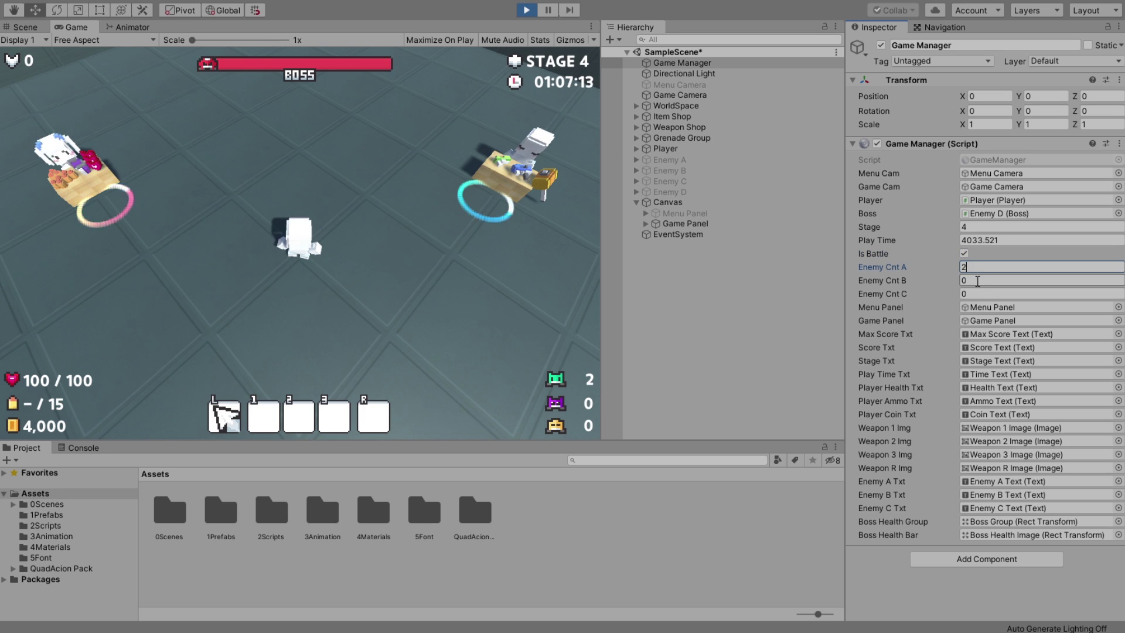
pyautogui.write('3')
pyautogui.press('Tab')
pyautogui.write('5')
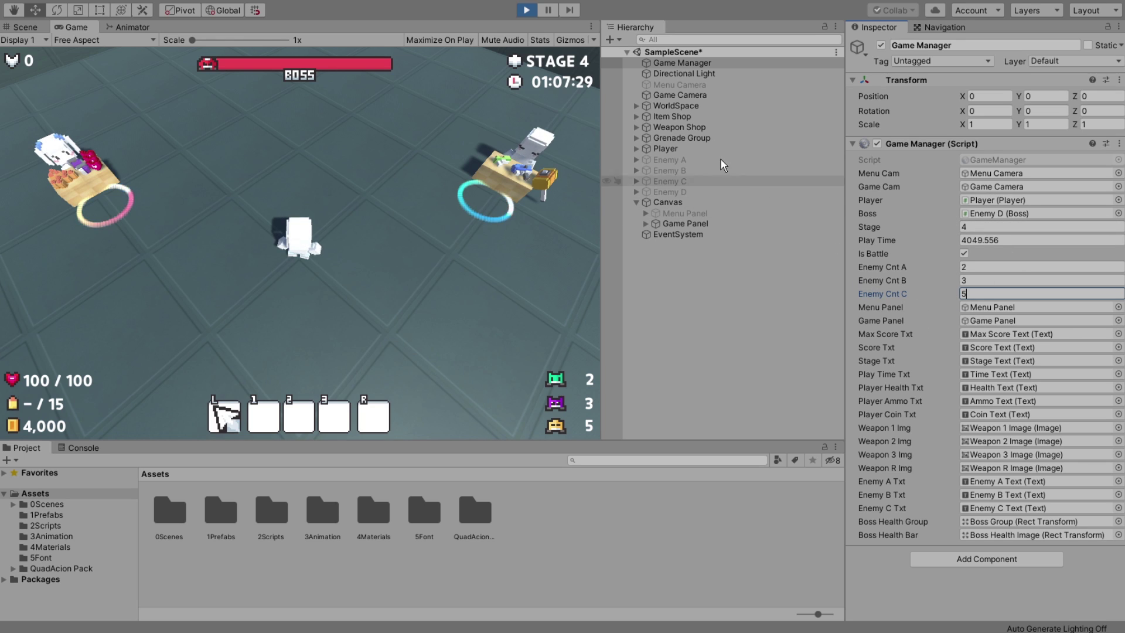
# - Give the Player object Ammo 100, Health 99 and Coin 5000 in the Inspector
pyautogui.click(698, 151)
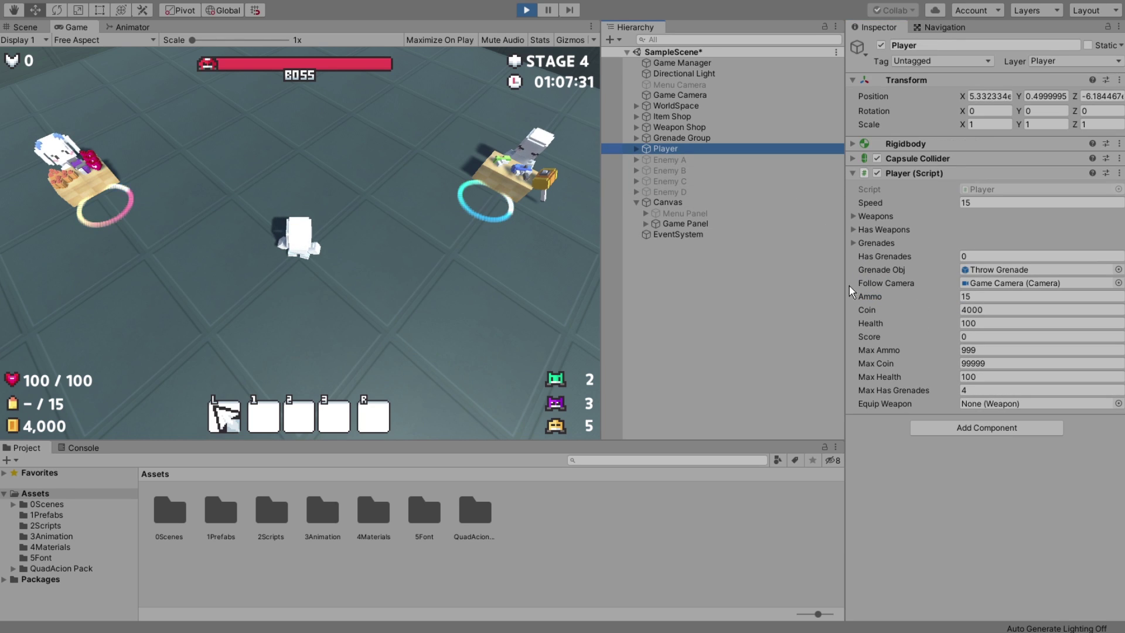
pyautogui.click(978, 299)
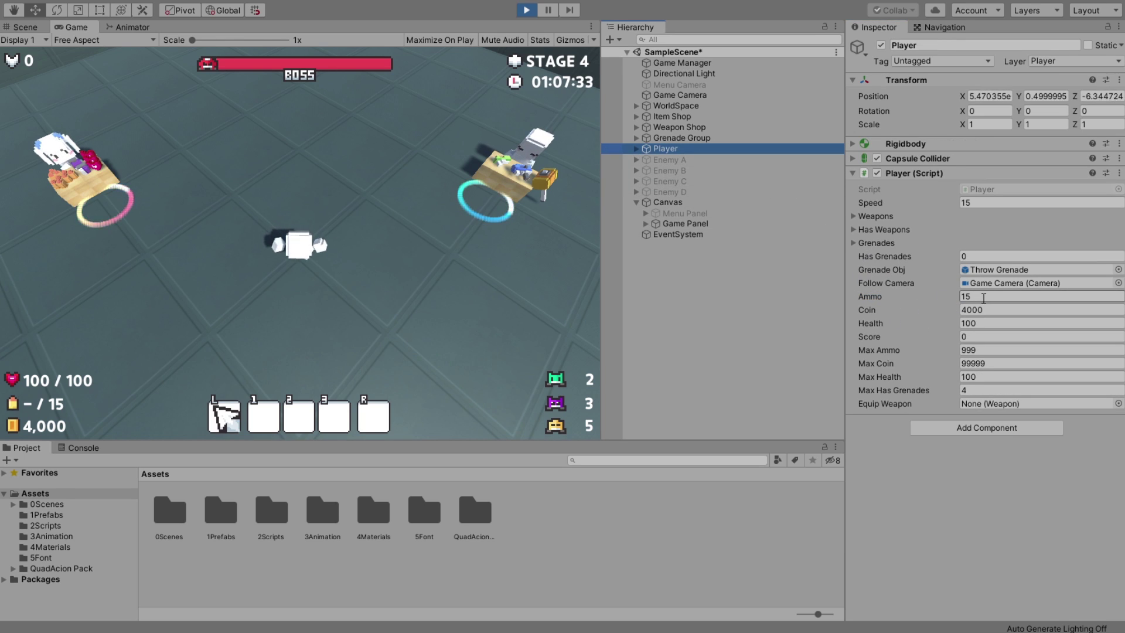
pyautogui.click(984, 298)
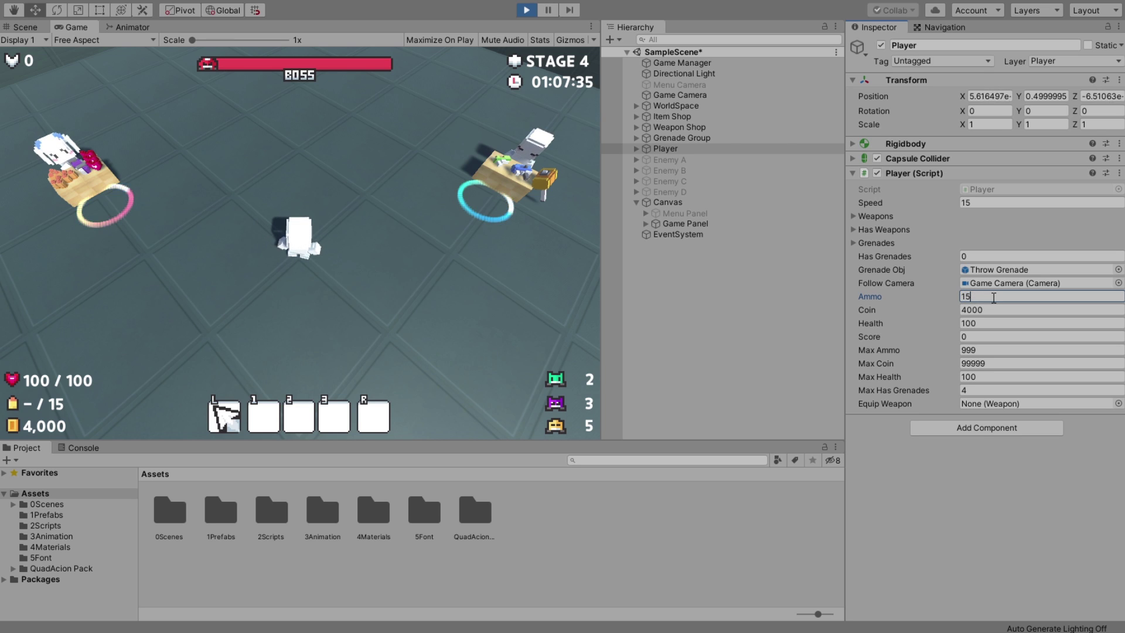
pyautogui.doubleClick(993, 297)
pyautogui.write('100')
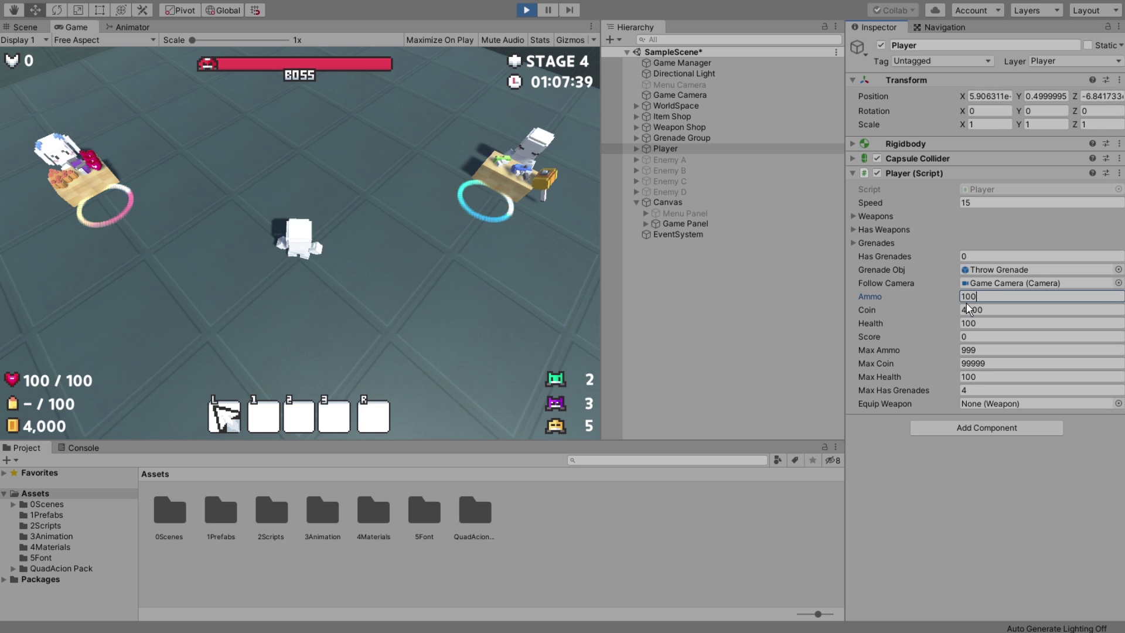
pyautogui.press('Tab')
pyautogui.press('Tab')
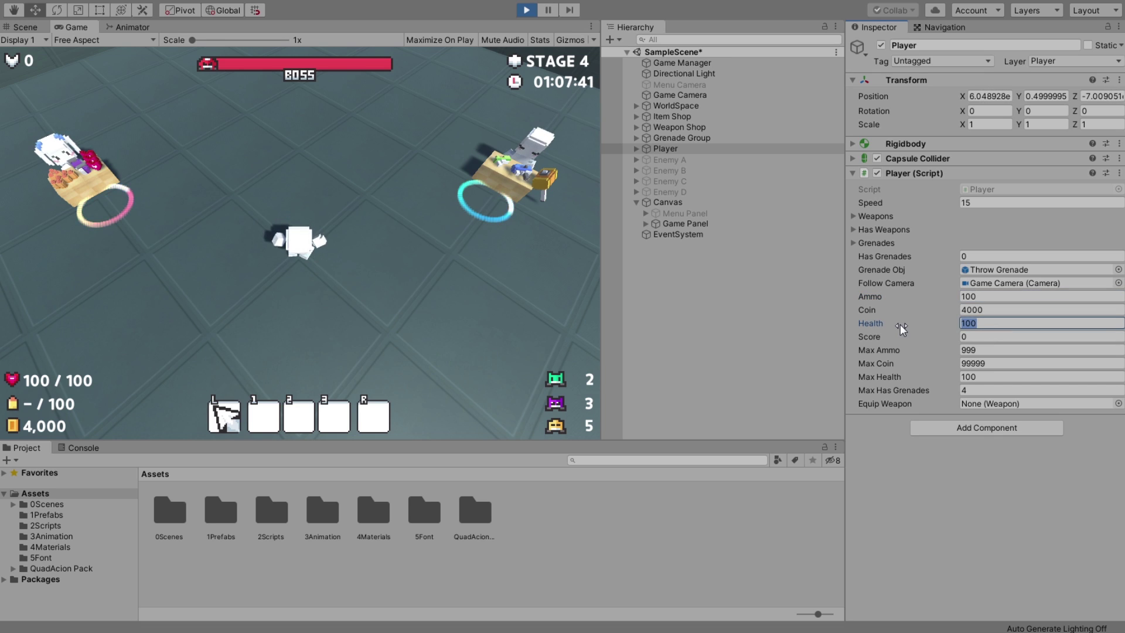
pyautogui.write('99')
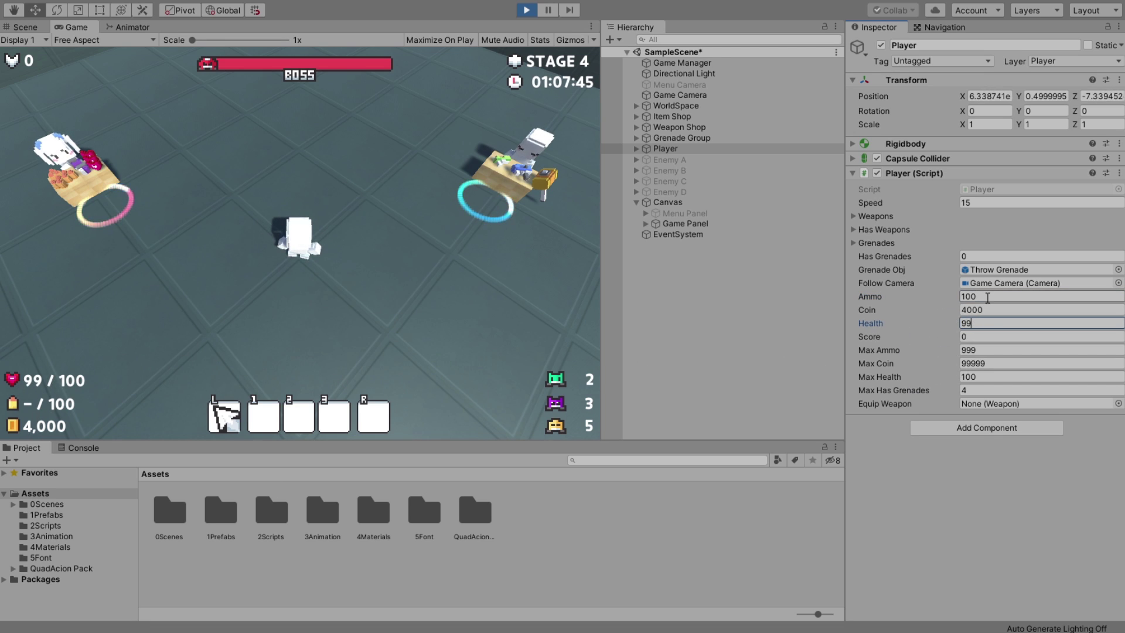
pyautogui.click(967, 309)
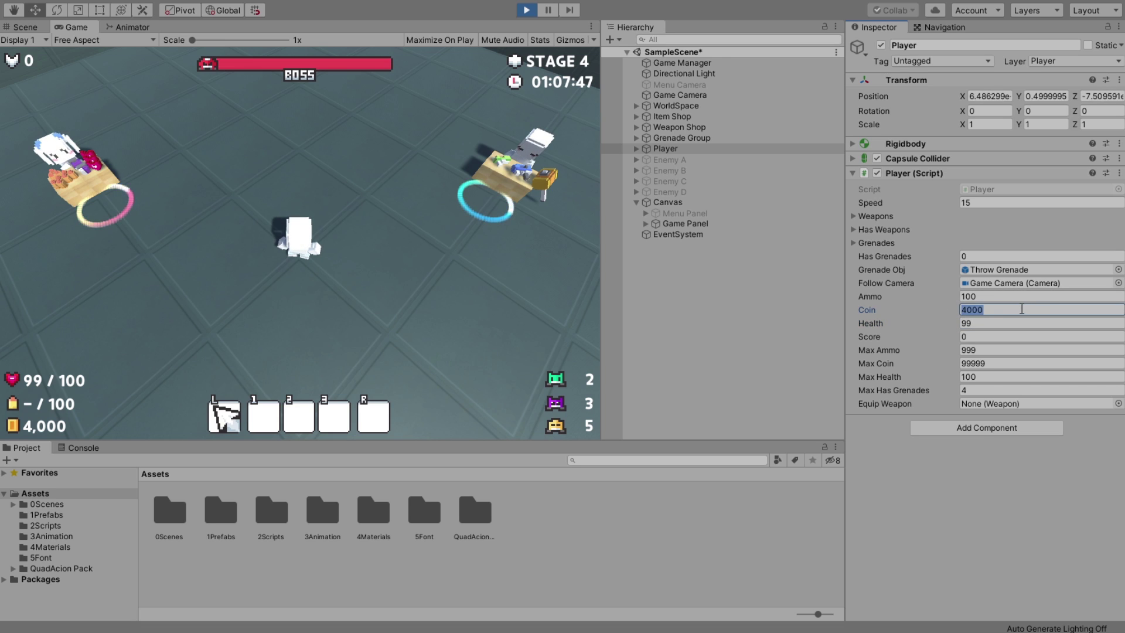
pyautogui.write('5000')
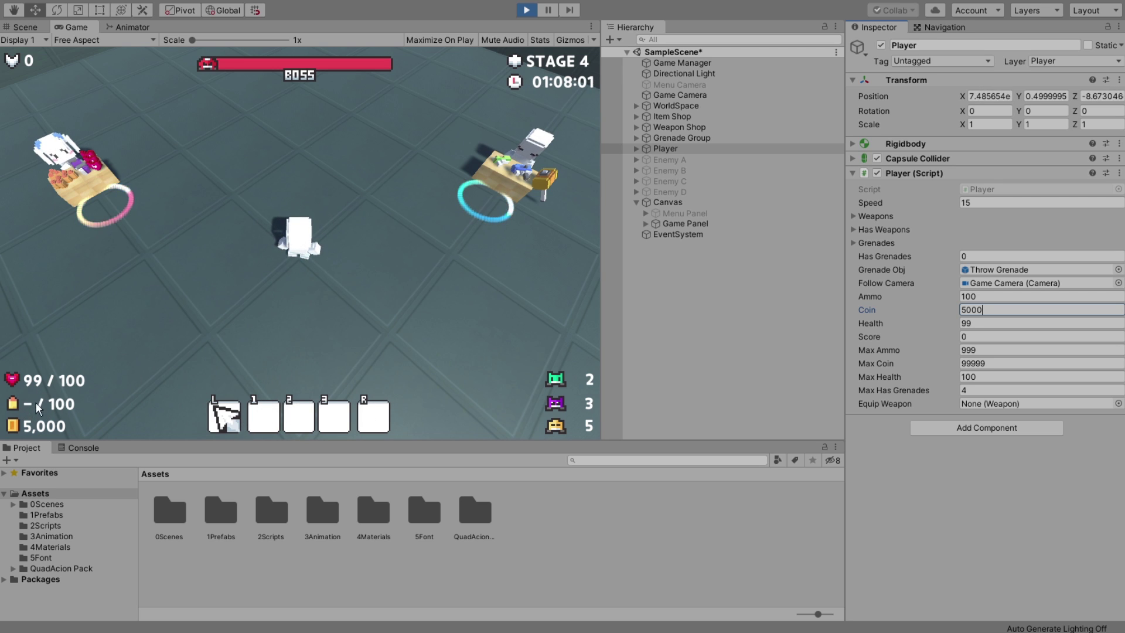
# - Buy the handgun at the weapon shop for 3,000 coins, pick it up and equip it
pyautogui.press('w')
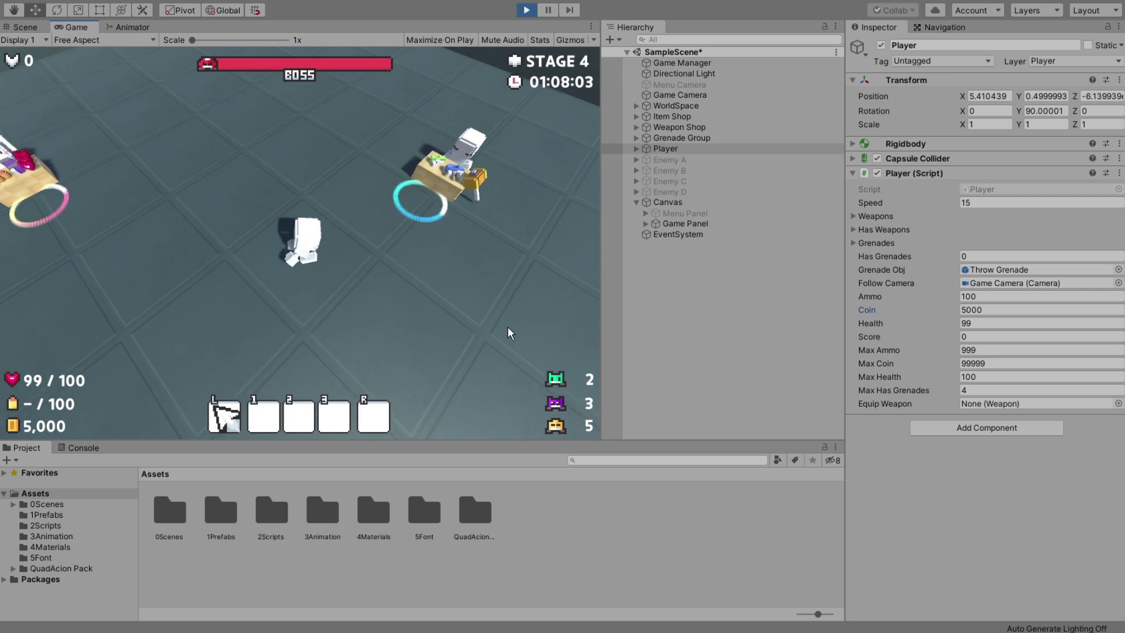
pyautogui.press('d')
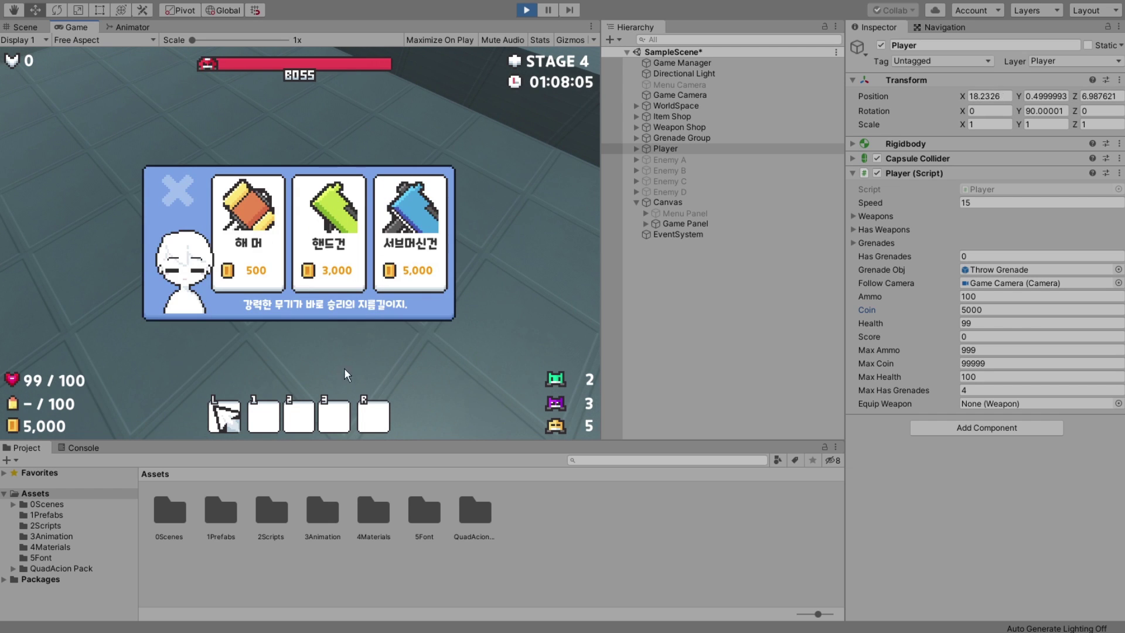
pyautogui.click(328, 246)
pyautogui.click(182, 200)
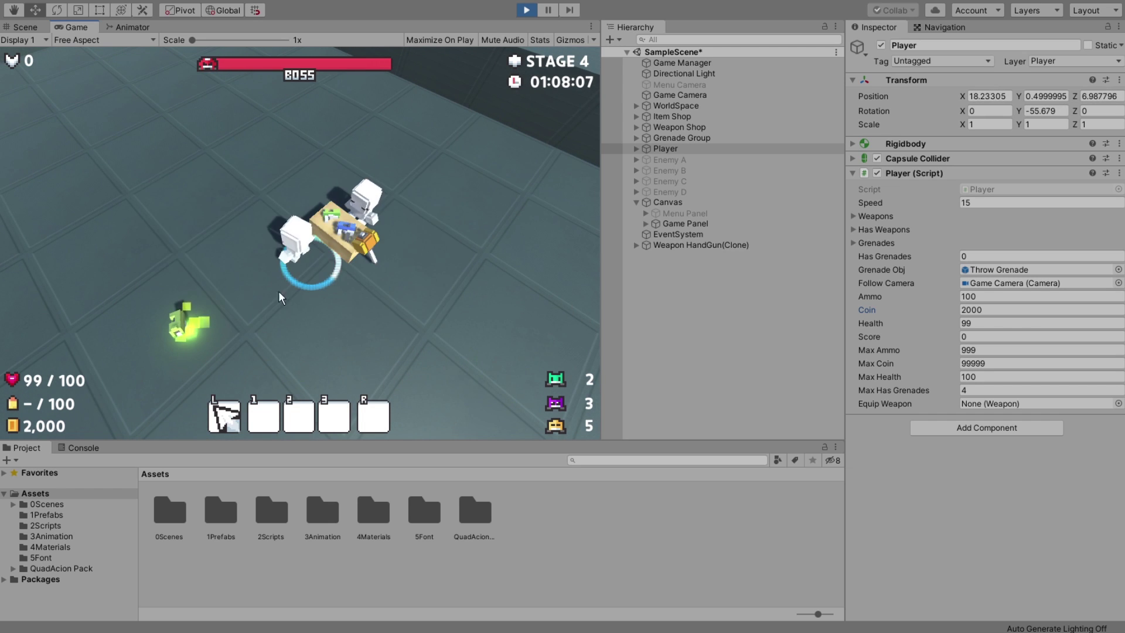
pyautogui.press('s')
pyautogui.press('a')
pyautogui.press('e')
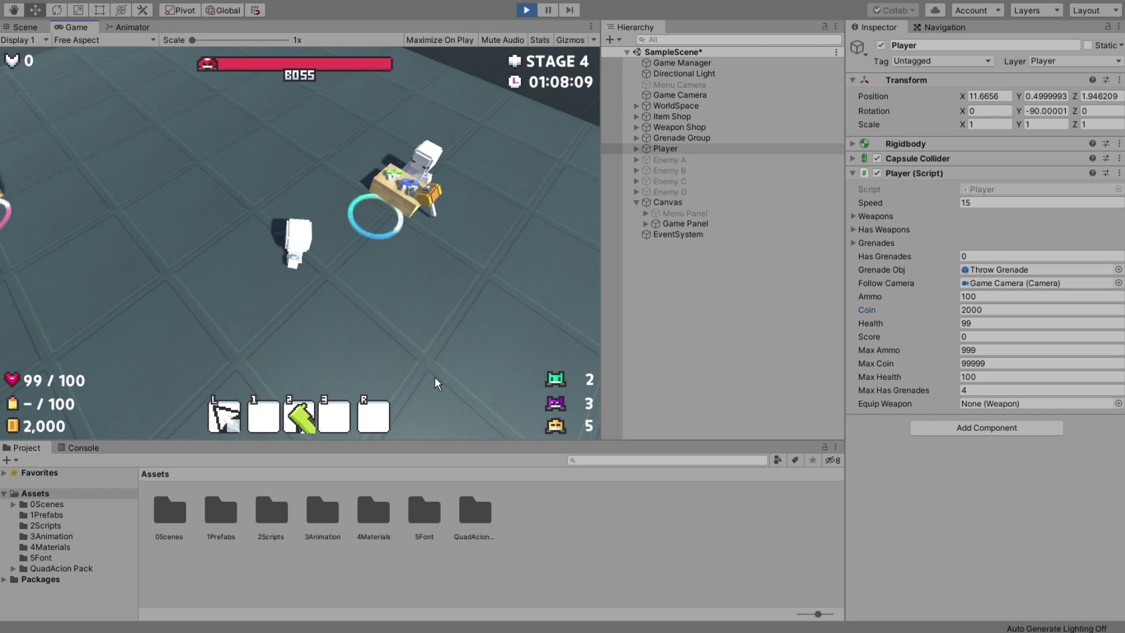
pyautogui.press('2')
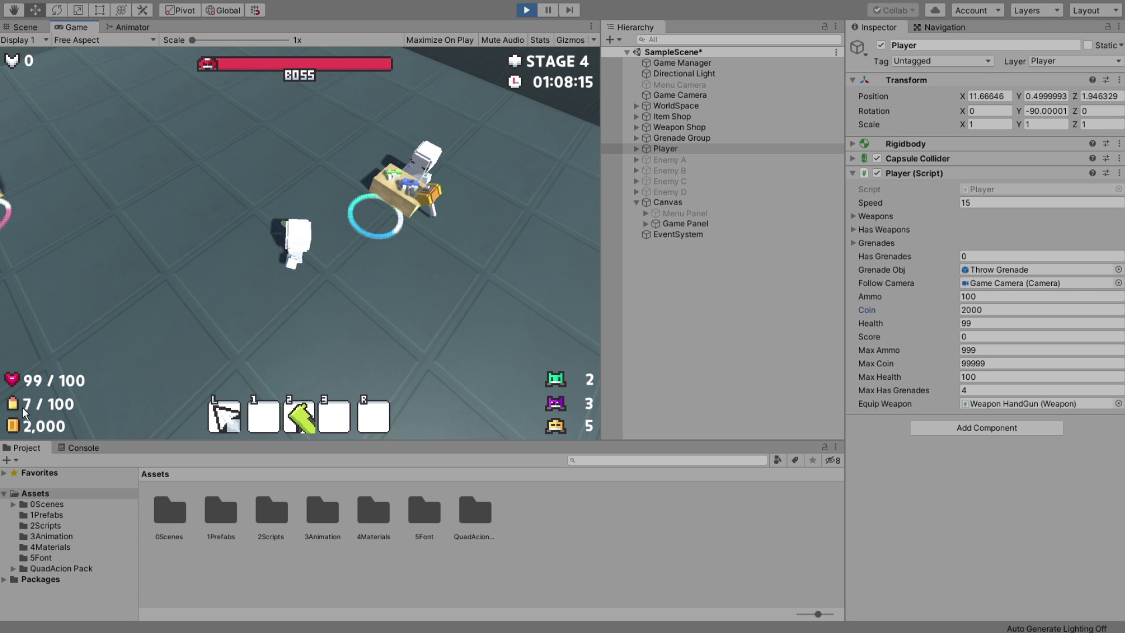
# - Fire the handgun until the magazine is empty, then reload it
pyautogui.click(135, 352)
pyautogui.click(140, 350)
pyautogui.click(139, 350)
pyautogui.click(140, 350)
pyautogui.click(139, 349)
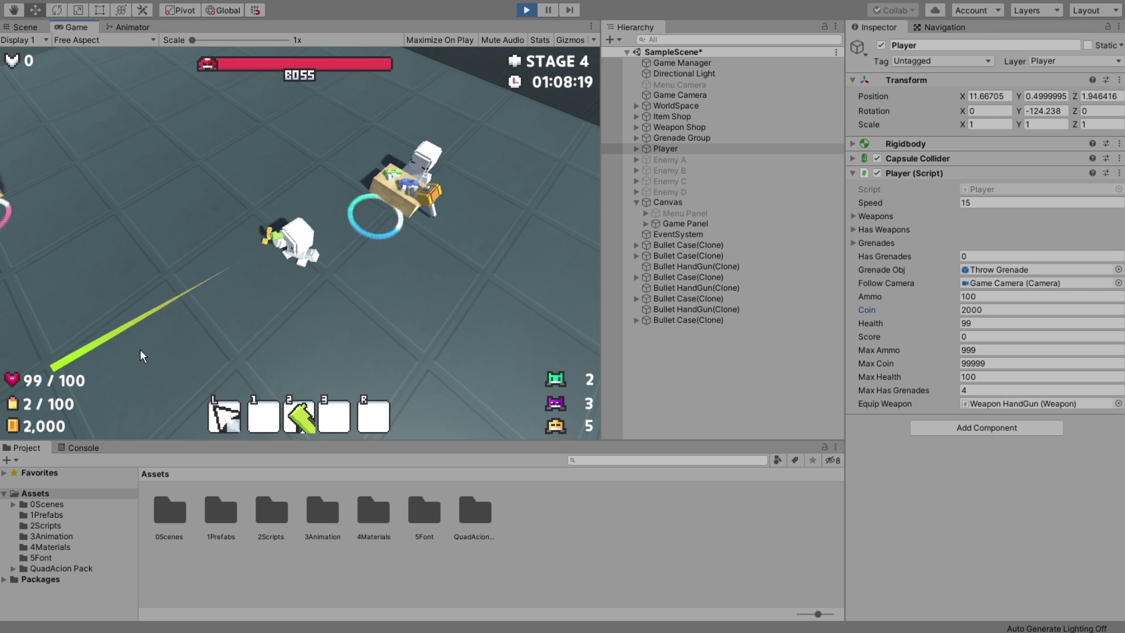
pyautogui.click(139, 349)
pyautogui.click(139, 349)
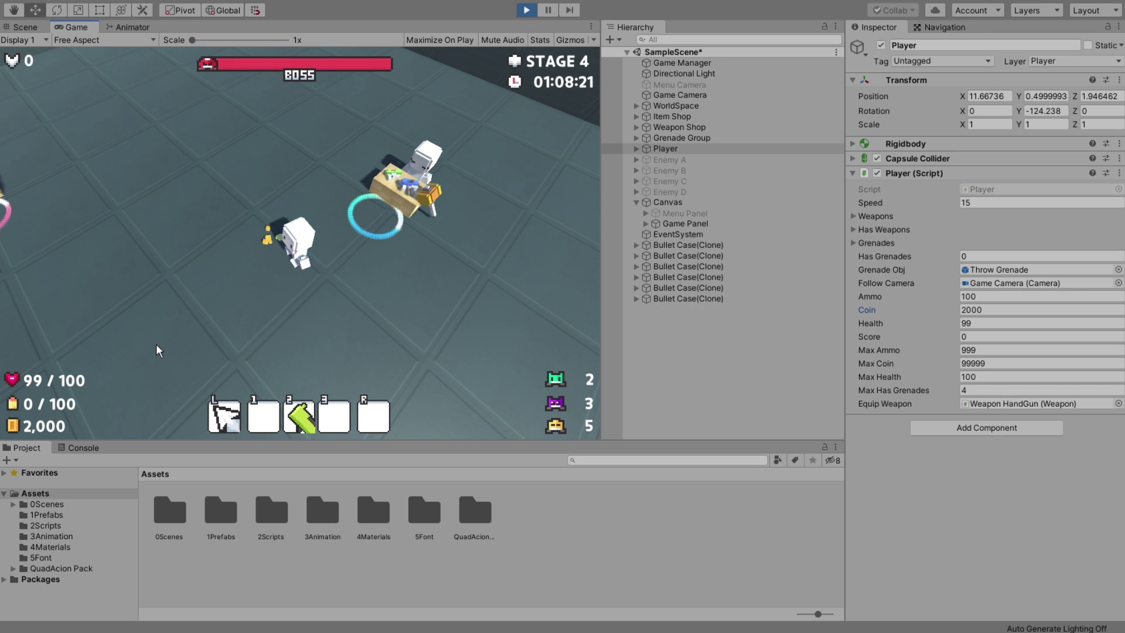
pyautogui.press('r')
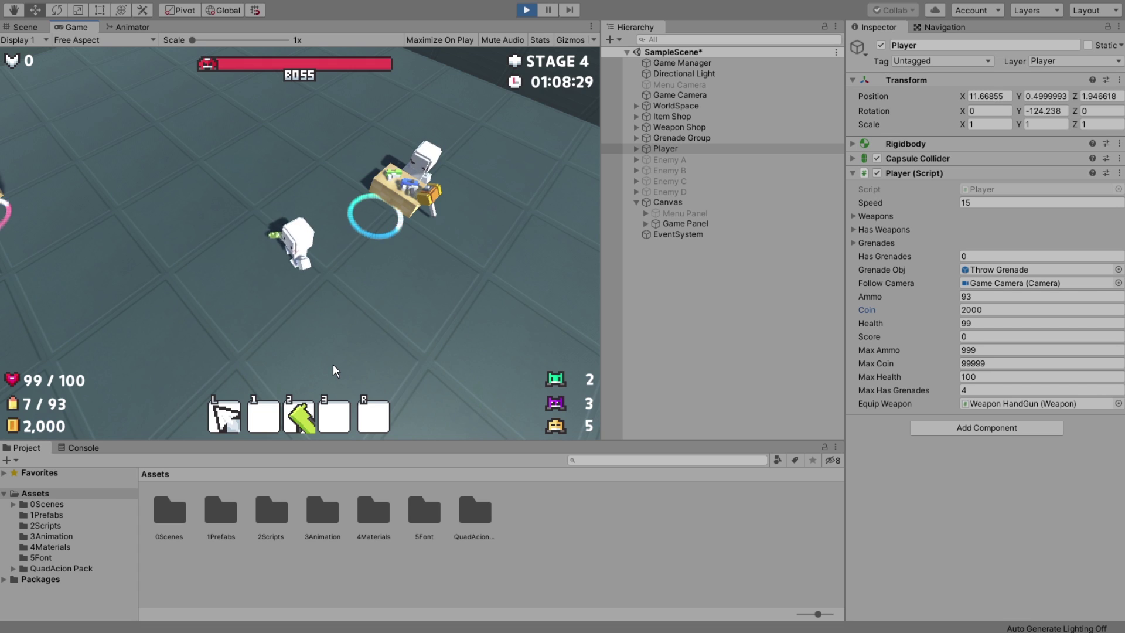
# - Set the Player's Score to 50000 and Coin to 2500
pyautogui.click(978, 336)
pyautogui.write('5000')
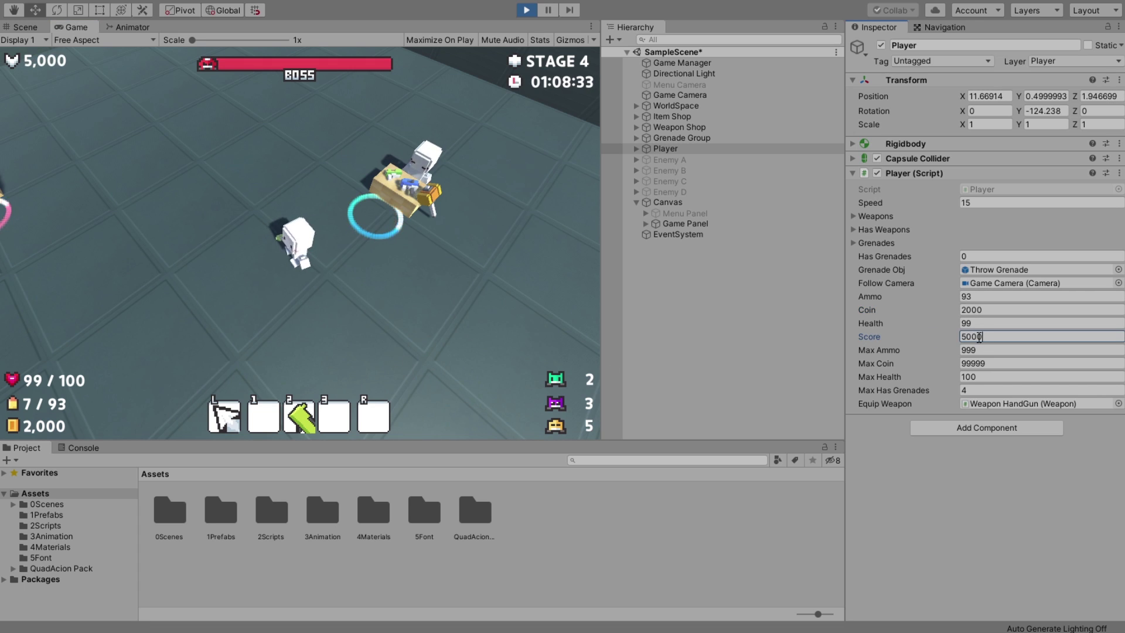
pyautogui.write('0')
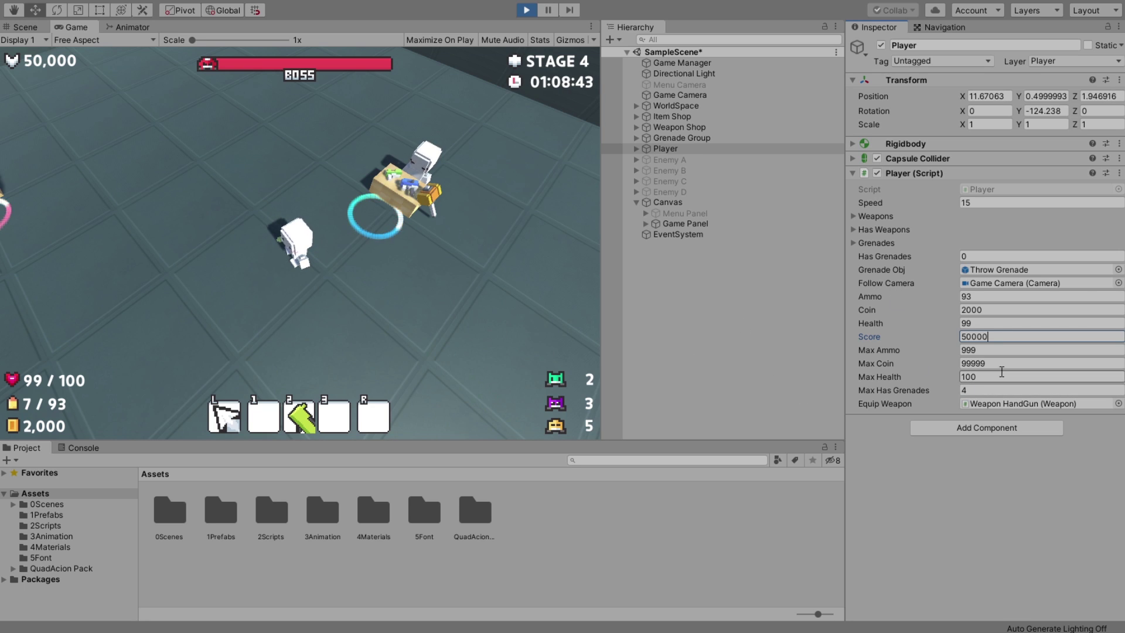
pyautogui.click(970, 313)
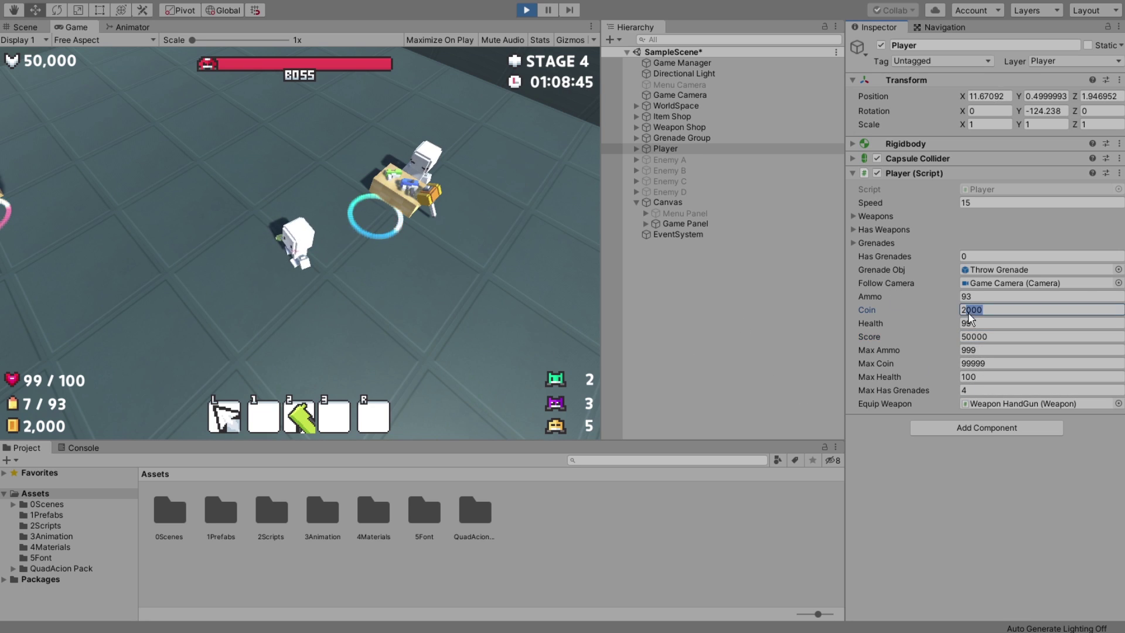
pyautogui.press('BackSpace')
pyautogui.write('5')
pyautogui.press('Return')
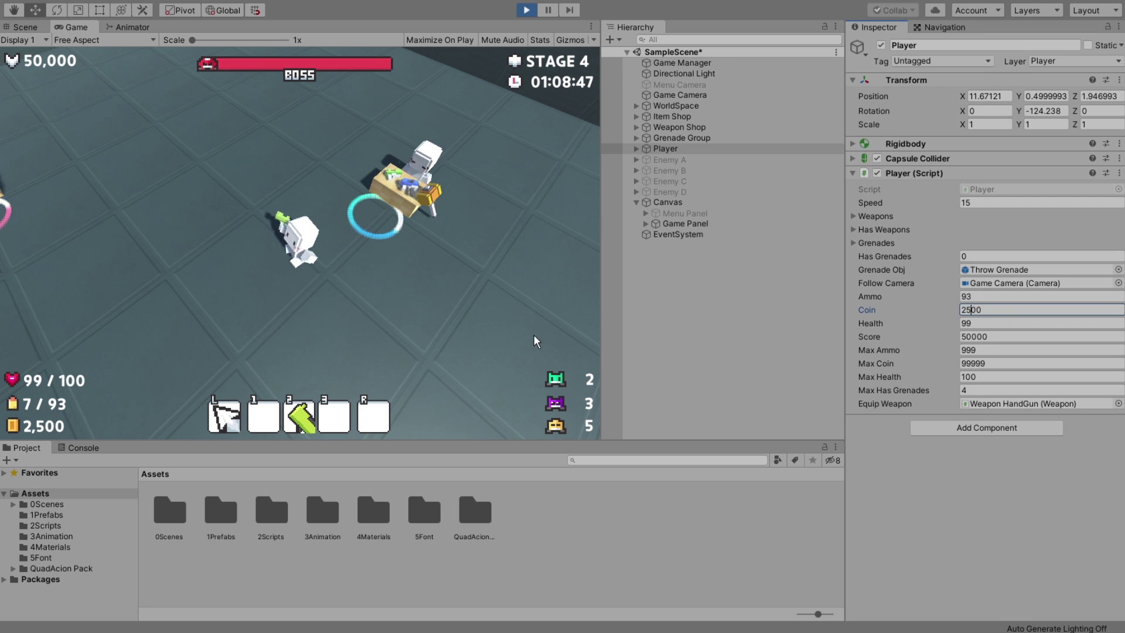
# - Walk to the item shop, buy a grenade and throw it
pyautogui.click(481, 345)
pyautogui.press('a')
pyautogui.press('a')
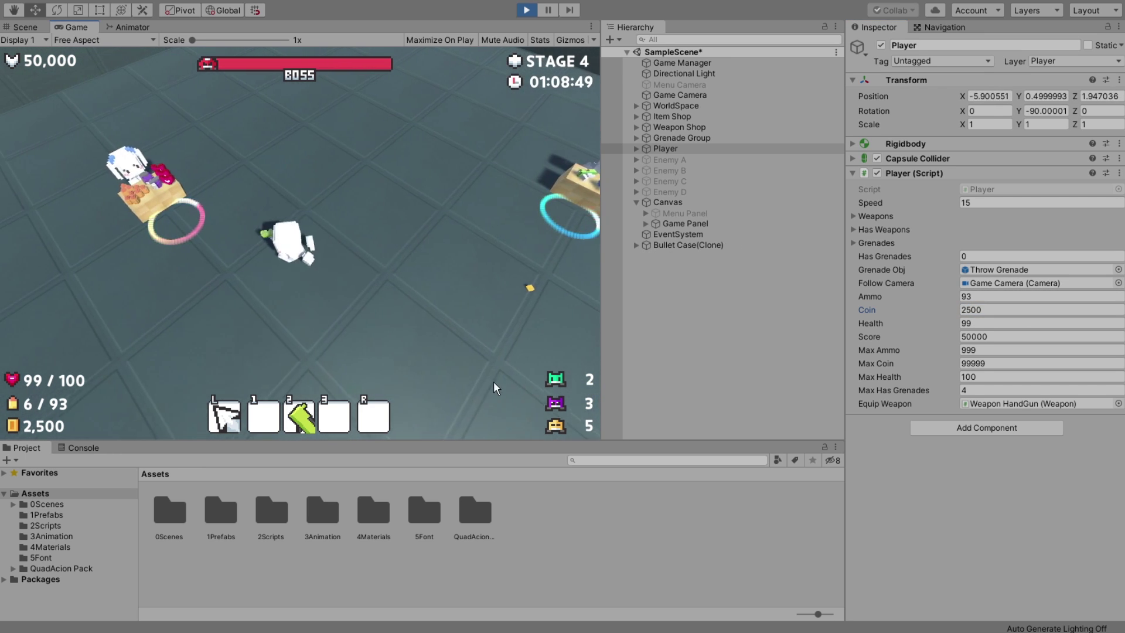
pyautogui.press('e')
pyautogui.click(410, 246)
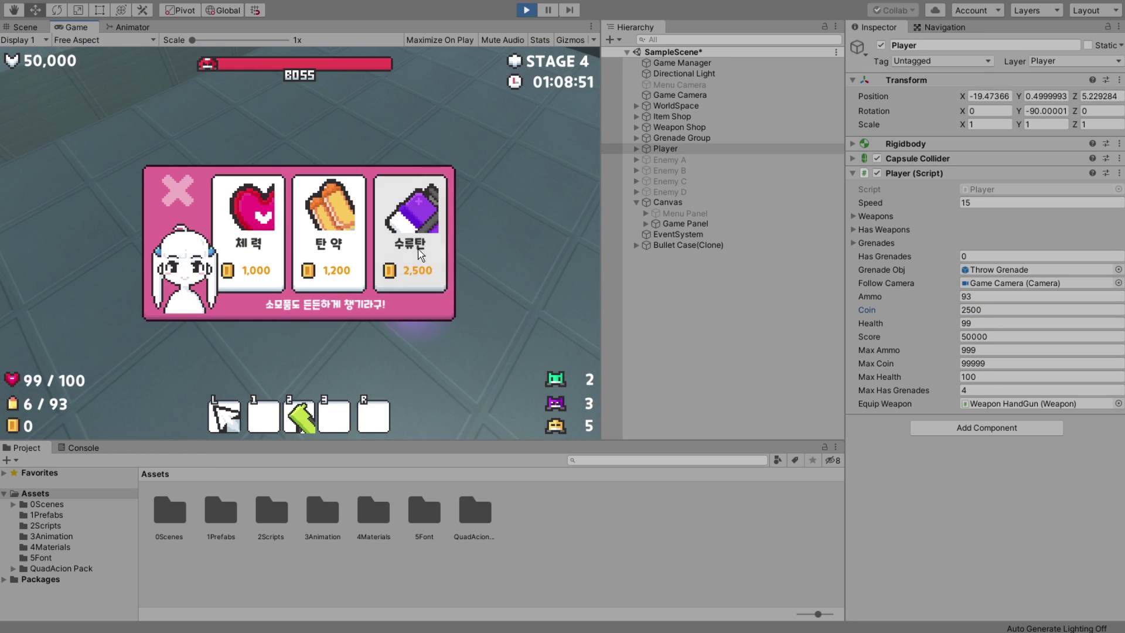
pyautogui.press('d')
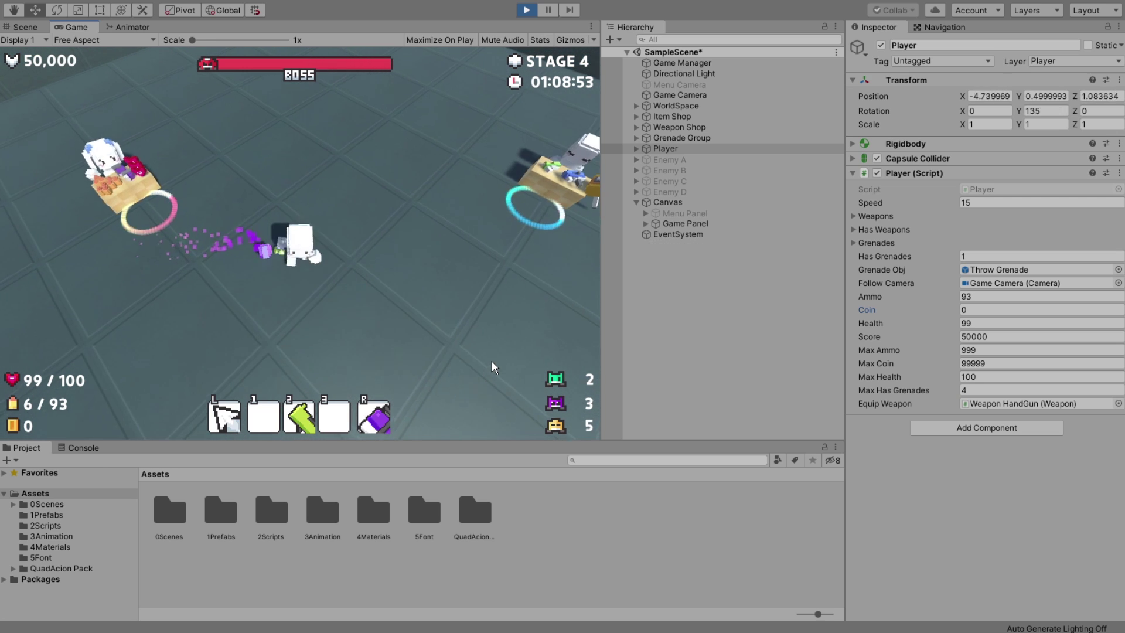
pyautogui.press('s')
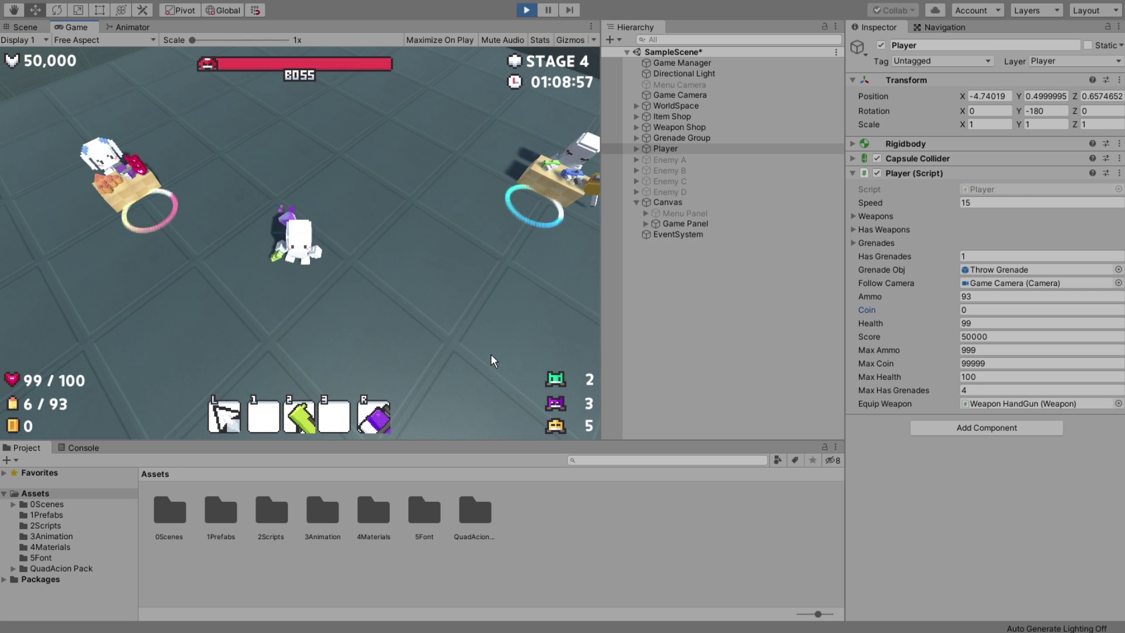
pyautogui.rightClick(484, 387)
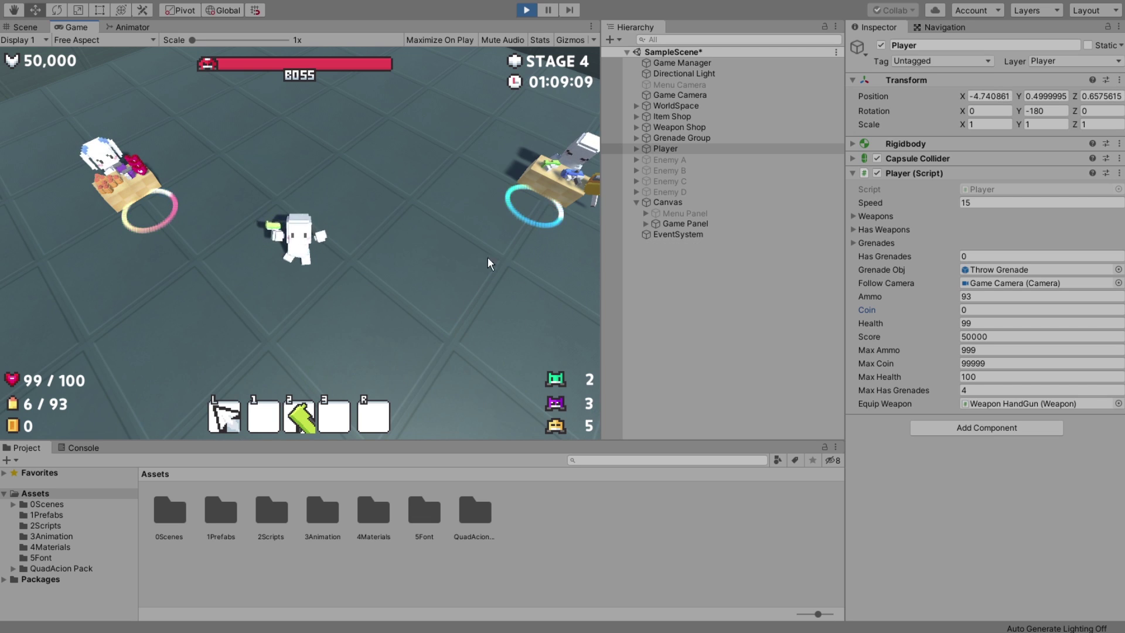
# - Set Enemy D's Cur Health to 95 in the Boss script, then stop the play test
pyautogui.click(688, 191)
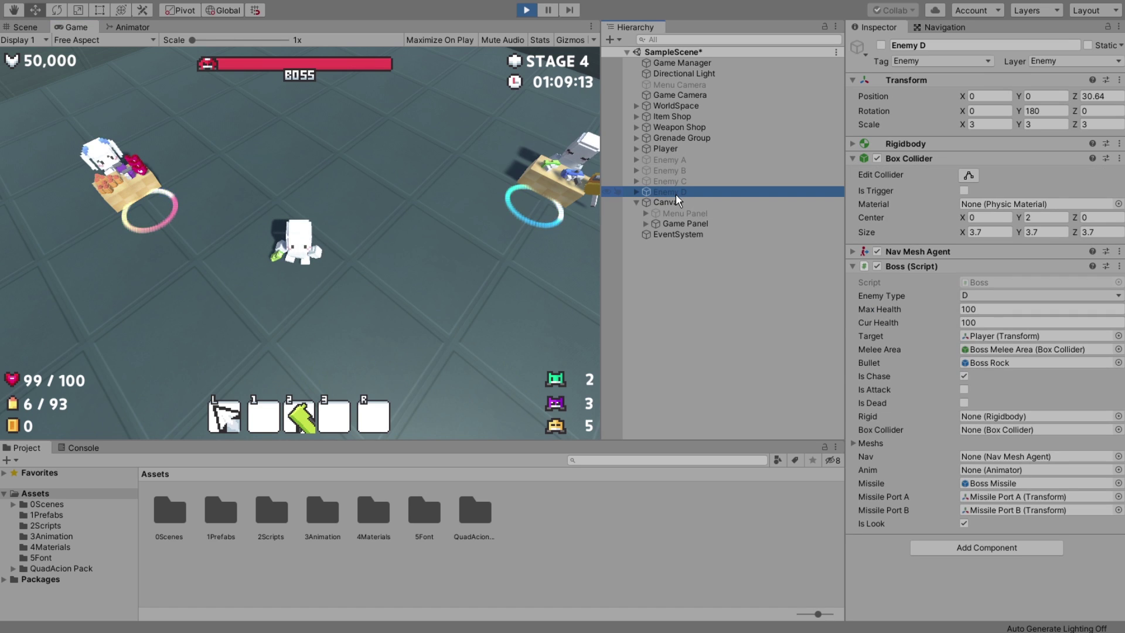
pyautogui.click(883, 321)
pyautogui.write('95')
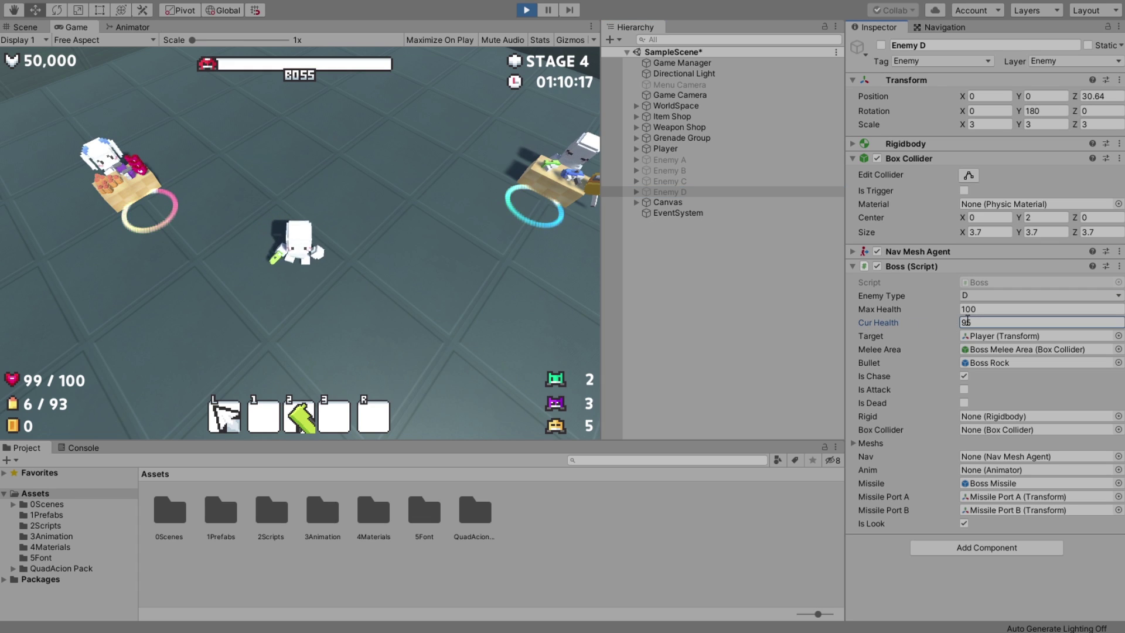
pyautogui.click(527, 10)
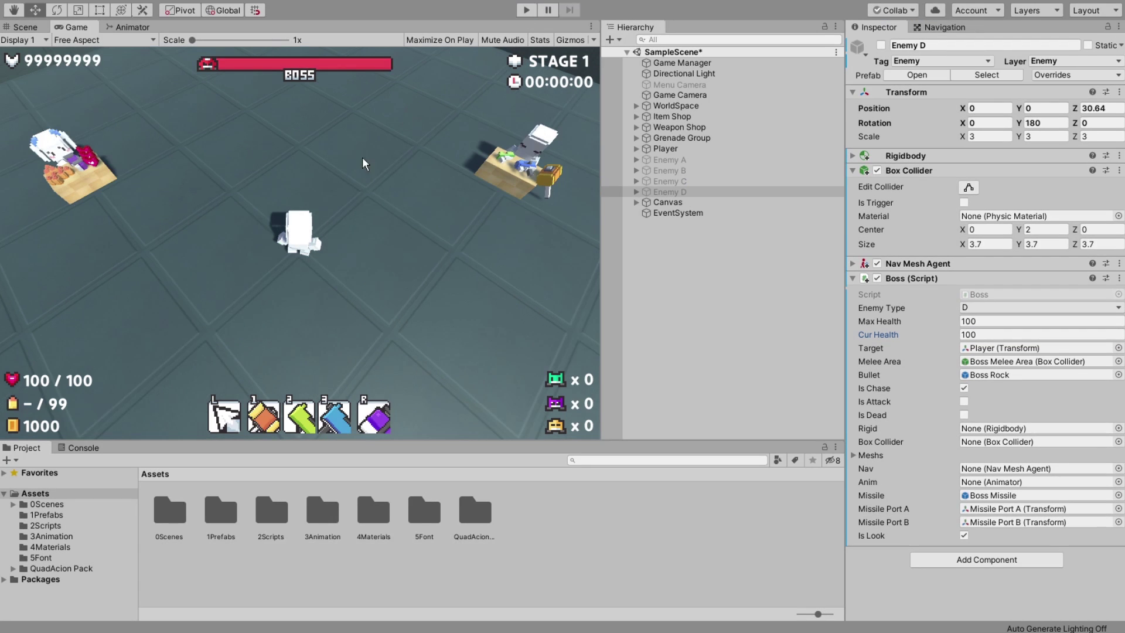
# - Locate the boss health-ratio expression on line 93 of GameManager.cs
pyautogui.hotkey('alt', 'Tab')
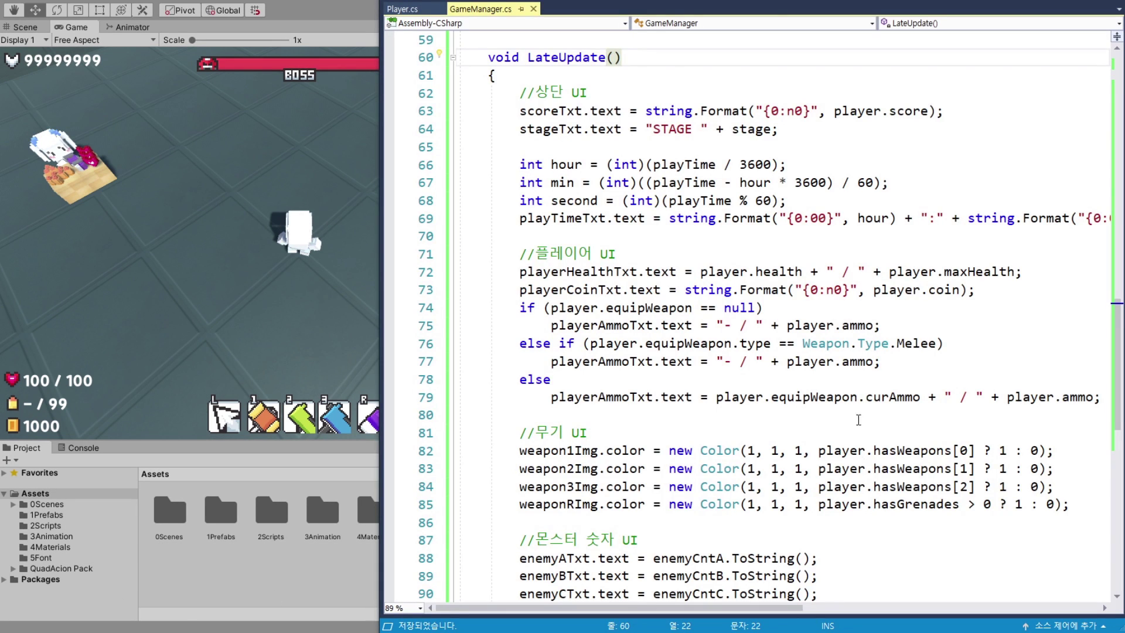
pyautogui.scroll(-5, 858, 419)
pyautogui.scroll(-1, 890, 398)
pyautogui.scroll(1, 917, 378)
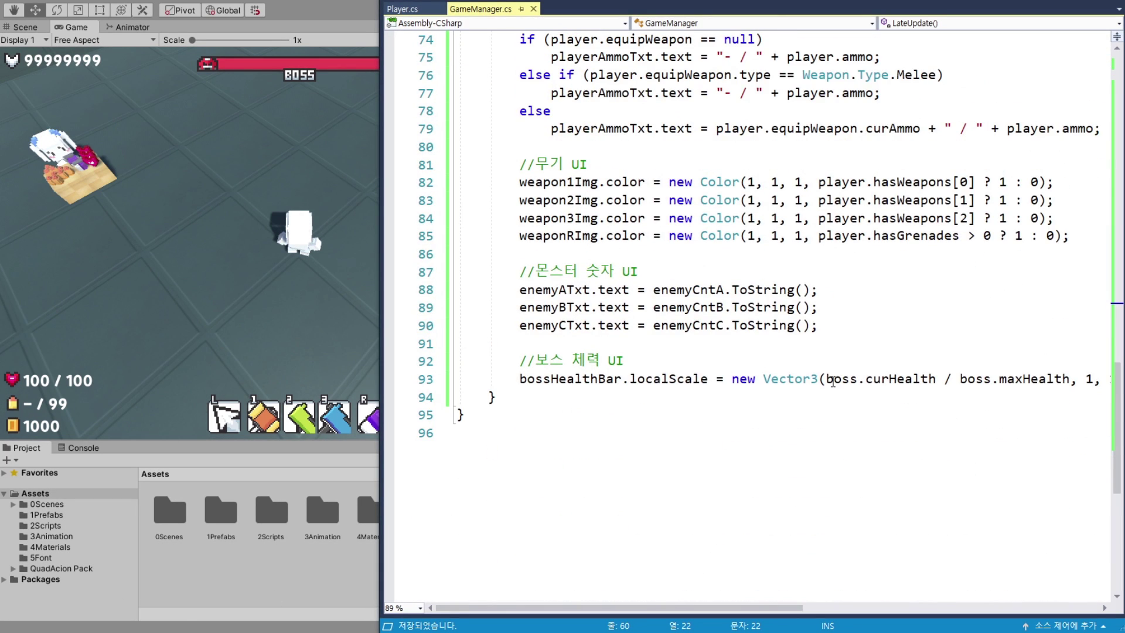
pyautogui.moveTo(826, 379); pyautogui.dragTo(1070, 380)
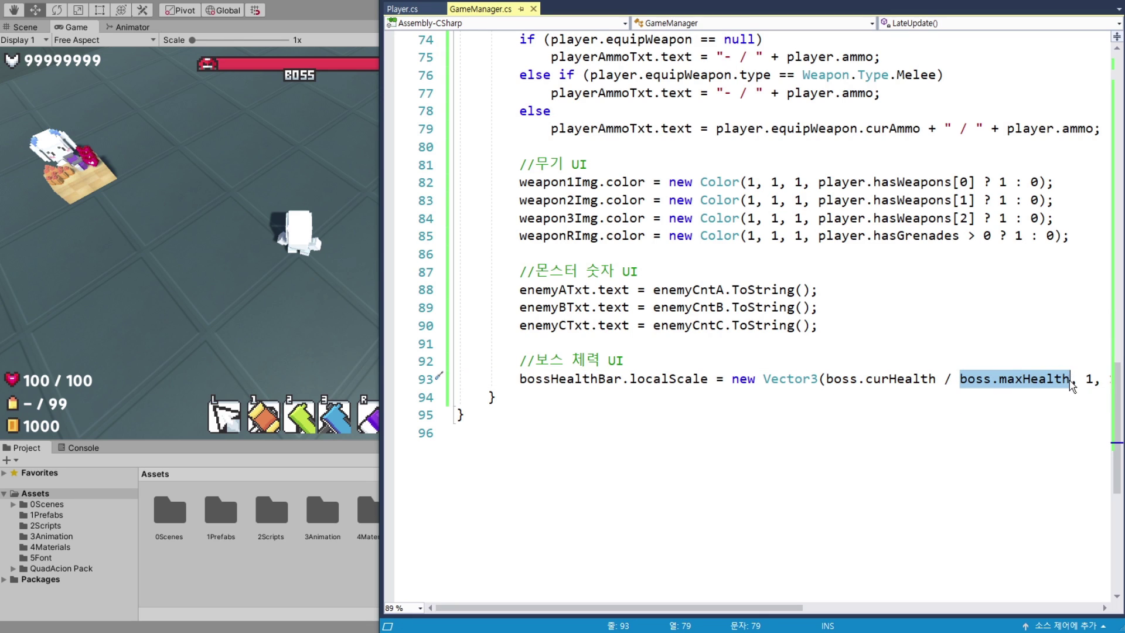
pyautogui.click(1020, 380)
pyautogui.moveTo(826, 379); pyautogui.dragTo(1069, 380)
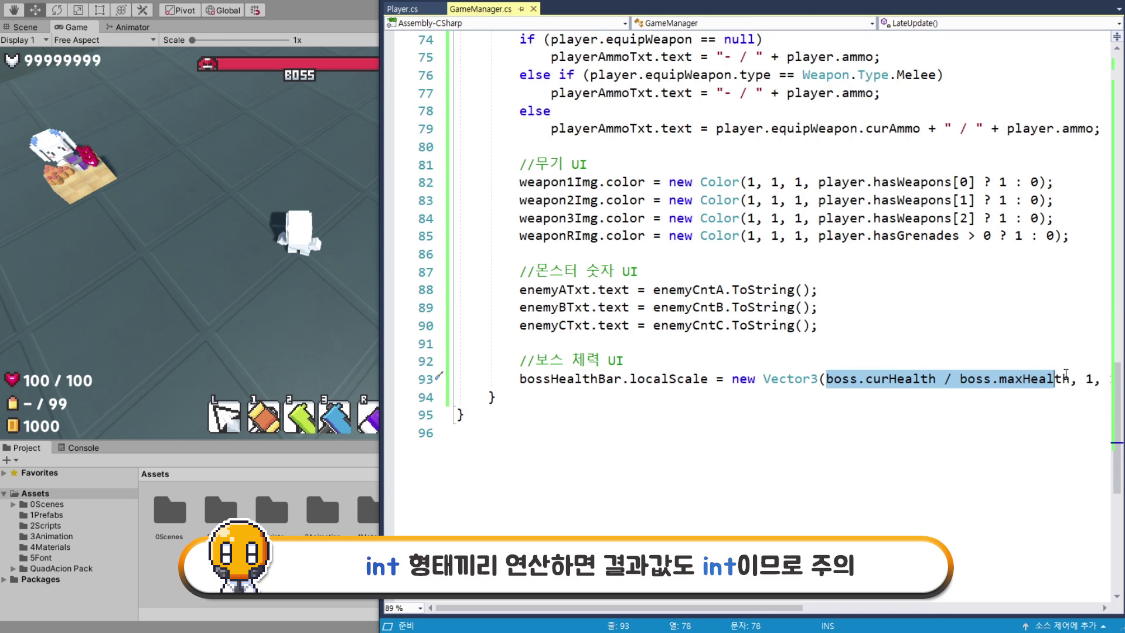
pyautogui.click(1071, 379)
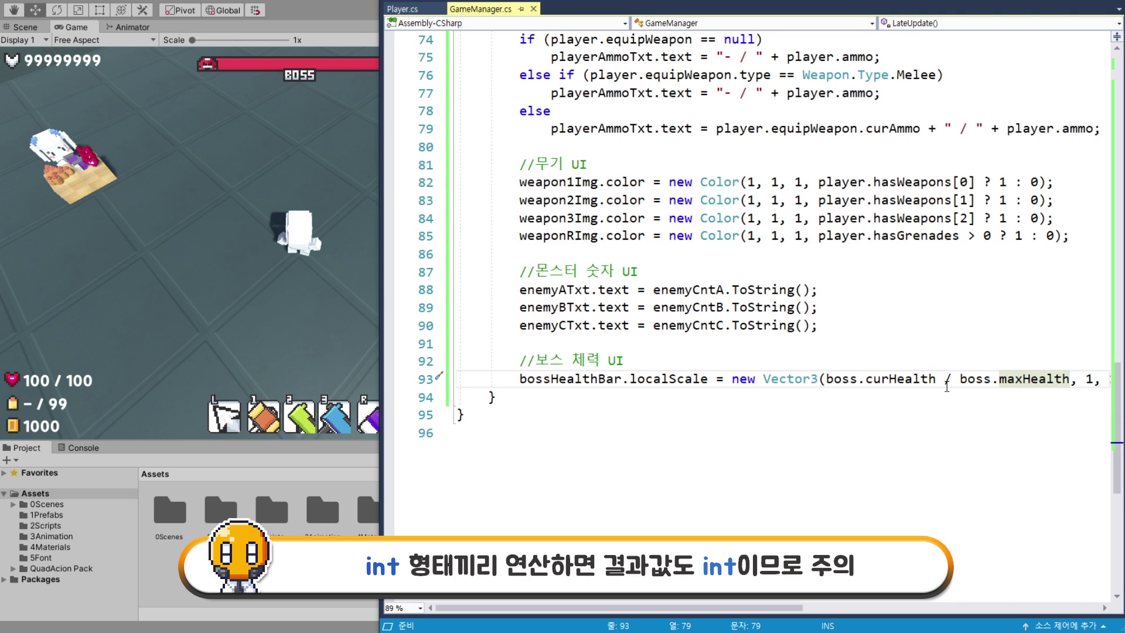
# - Insert a (float) cast before boss.curHealth and save GameManager.cs
pyautogui.click(825, 375)
pyautogui.write('()')
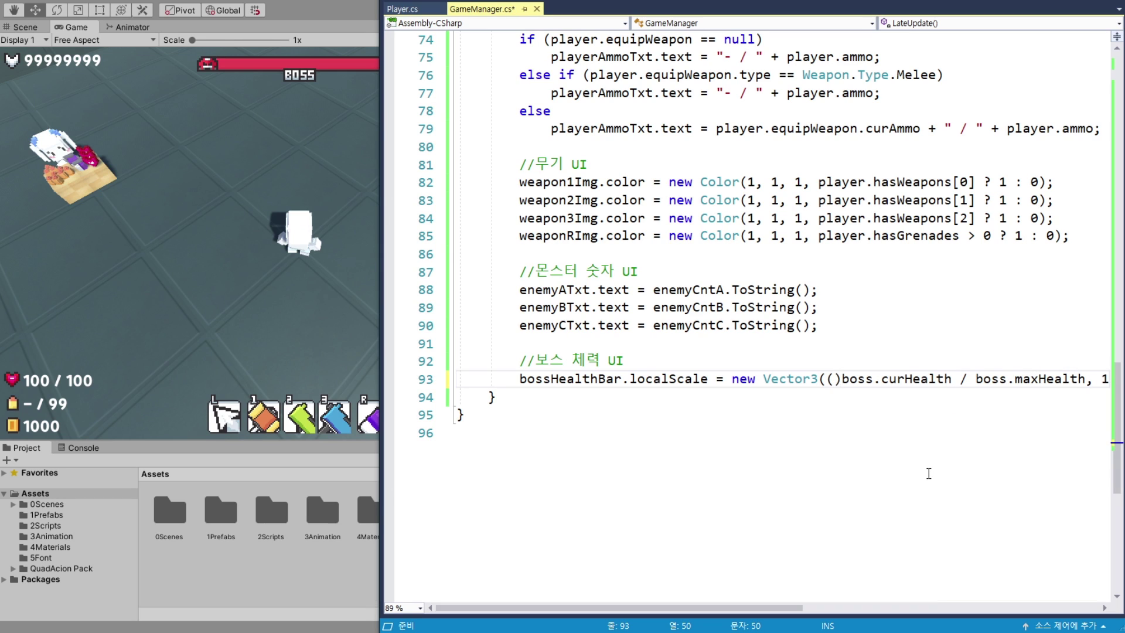
pyautogui.write('float')
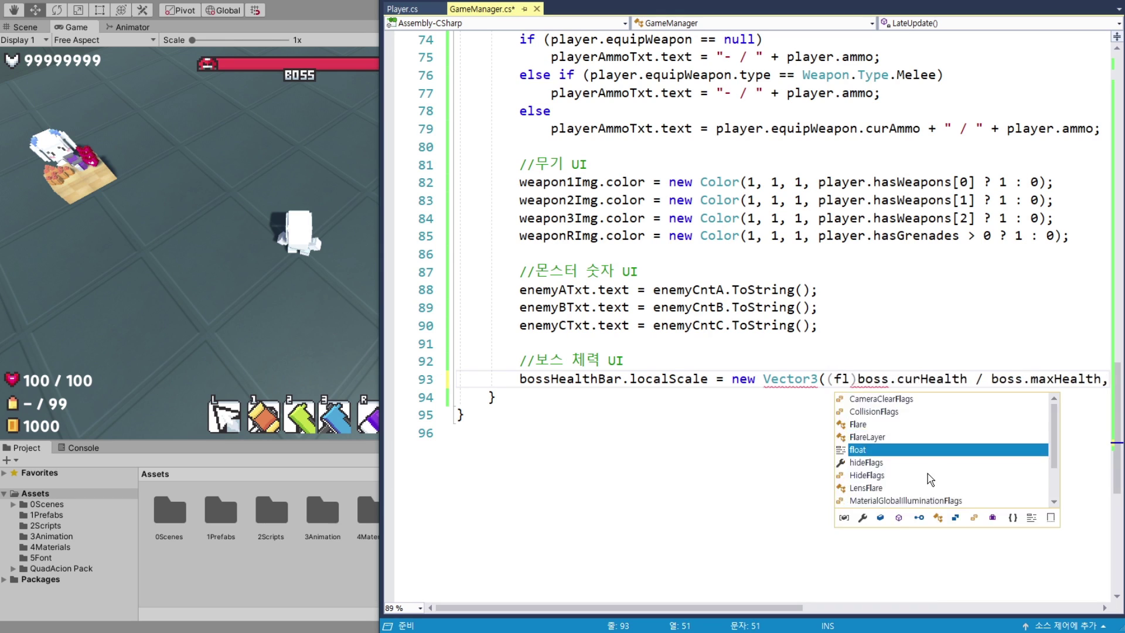
pyautogui.press('Escape')
pyautogui.press('Down')
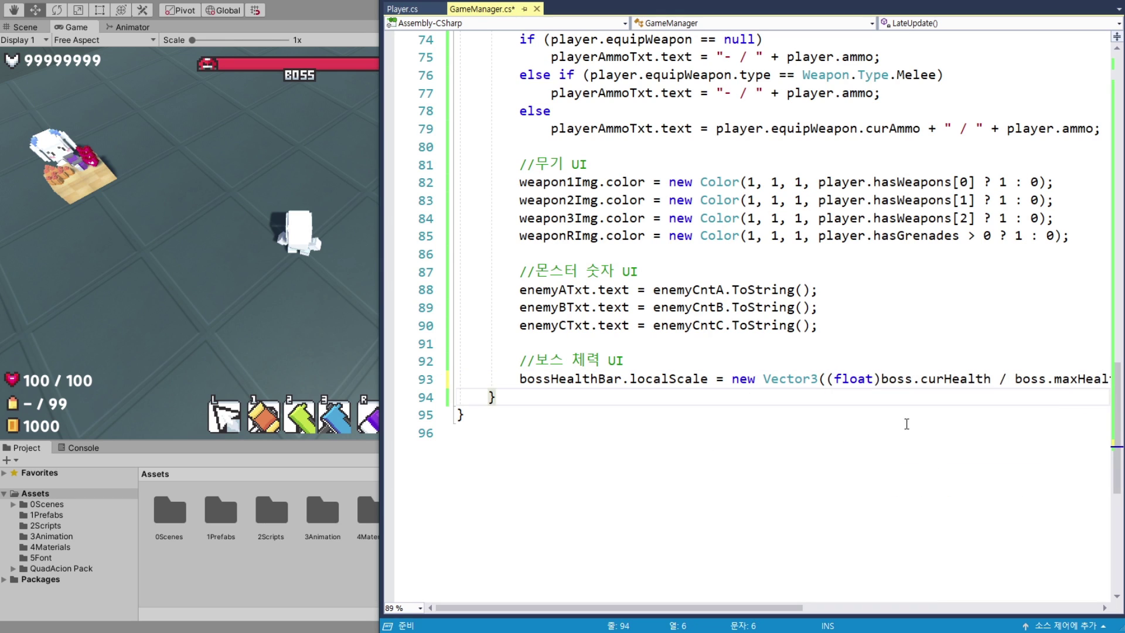
pyautogui.hotkey('ctrl', 's')
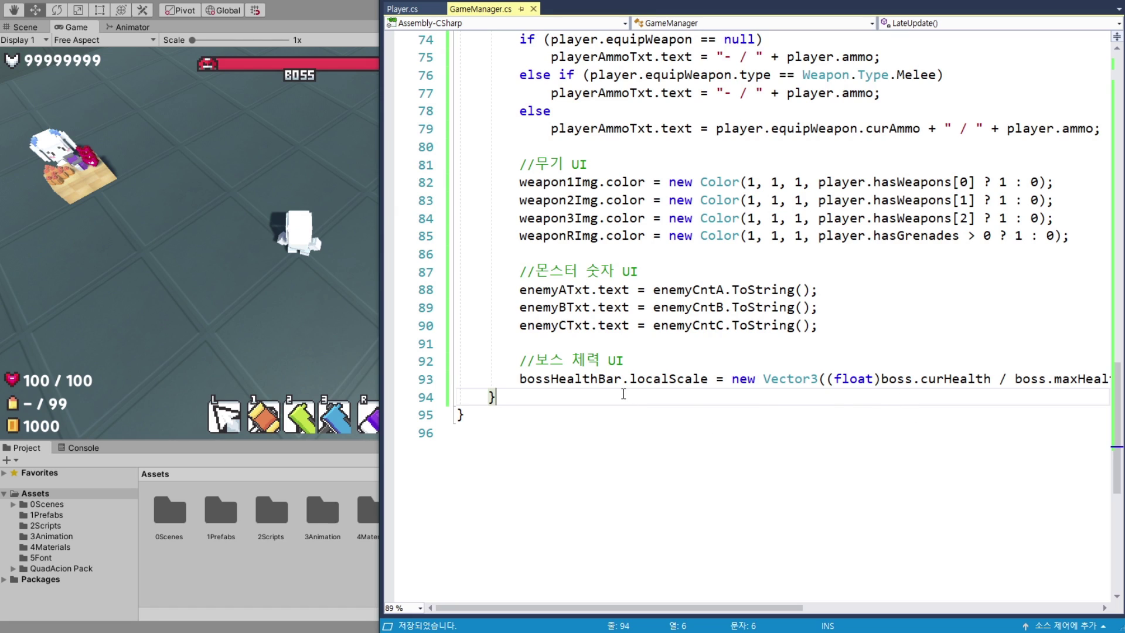
# - Restart the play test and drag Enemy D's Cur Health down to 31 to shrink the boss bar
pyautogui.click(336, 10)
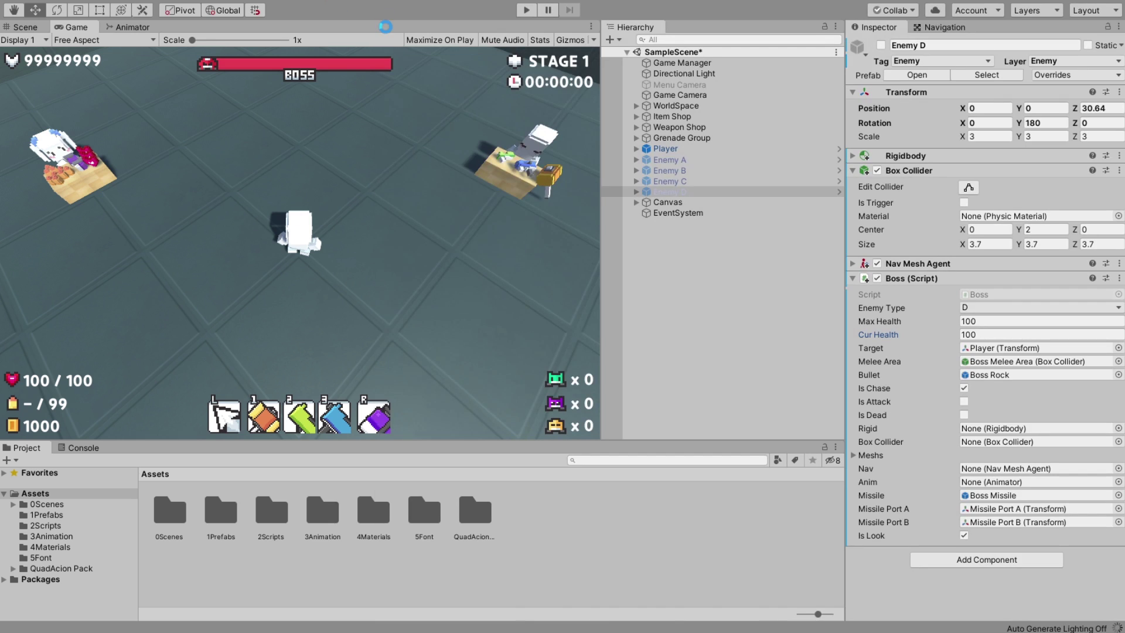
pyautogui.hotkey('ctrl', 'p')
pyautogui.moveTo(890, 322)
pyautogui.mouseDown()
pyautogui.moveTo(837, 322)
pyautogui.moveTo(883, 315)
pyautogui.moveTo(854, 315)
pyautogui.mouseUp()
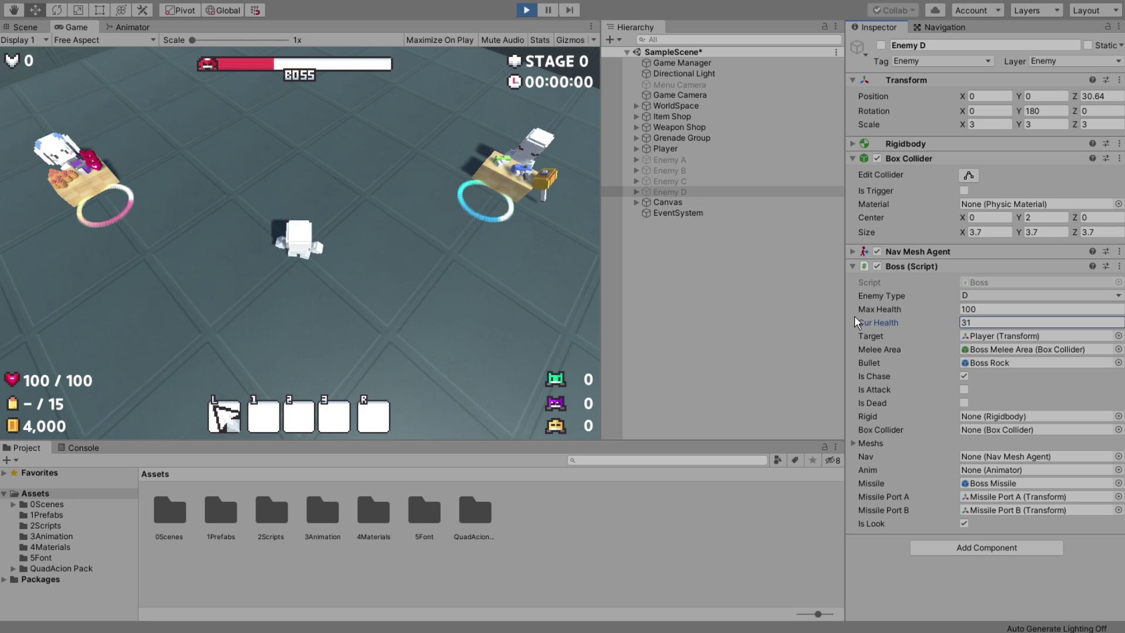